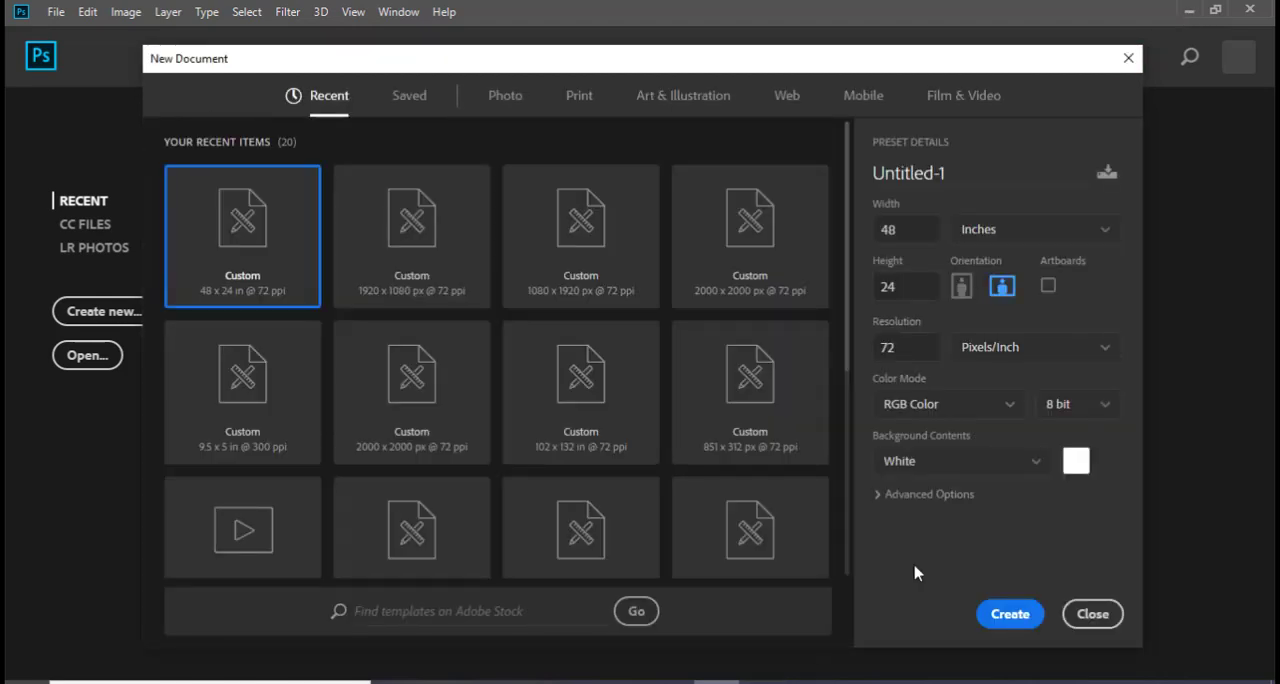
Set the new document to 2000 × 2000 pixels at a resolution of 300 pixels/inch
{"action": "left_click", "coordinate": [1006, 236]}
{"action": "left_click", "coordinate": [978, 261]}
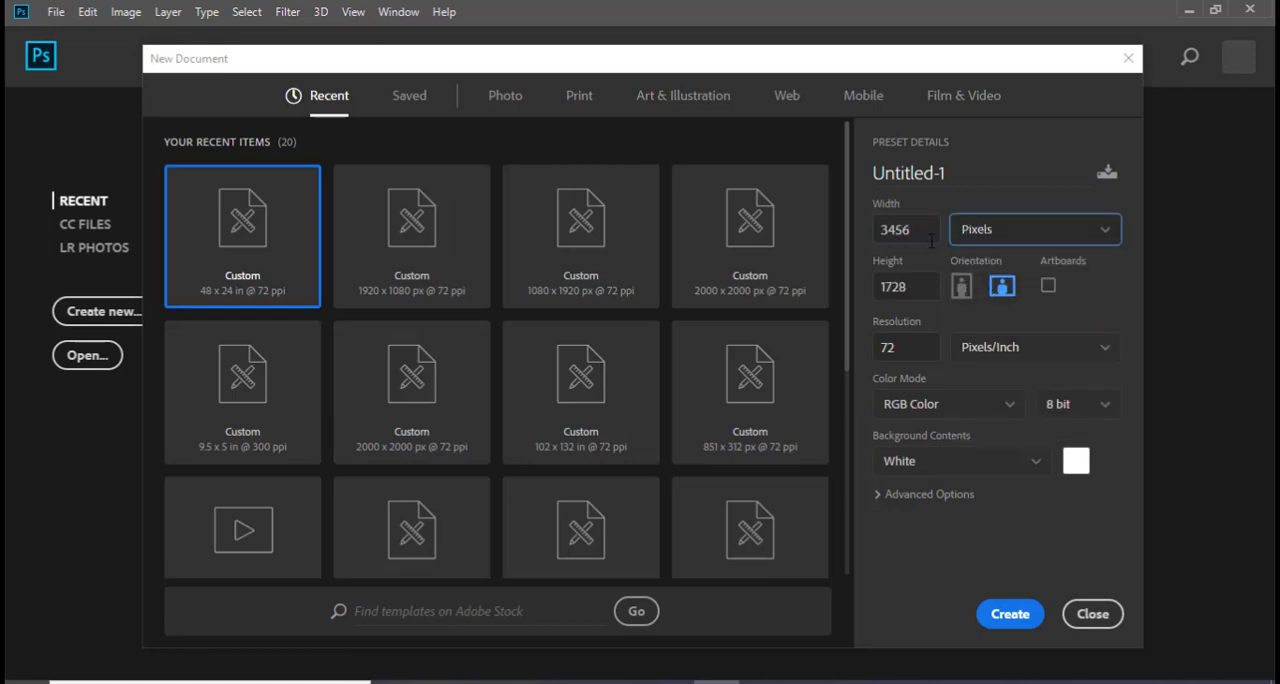
{"action": "left_click_drag", "start_coordinate": [930, 231], "coordinate": [851, 233]}
{"action": "type", "text": "2000"}
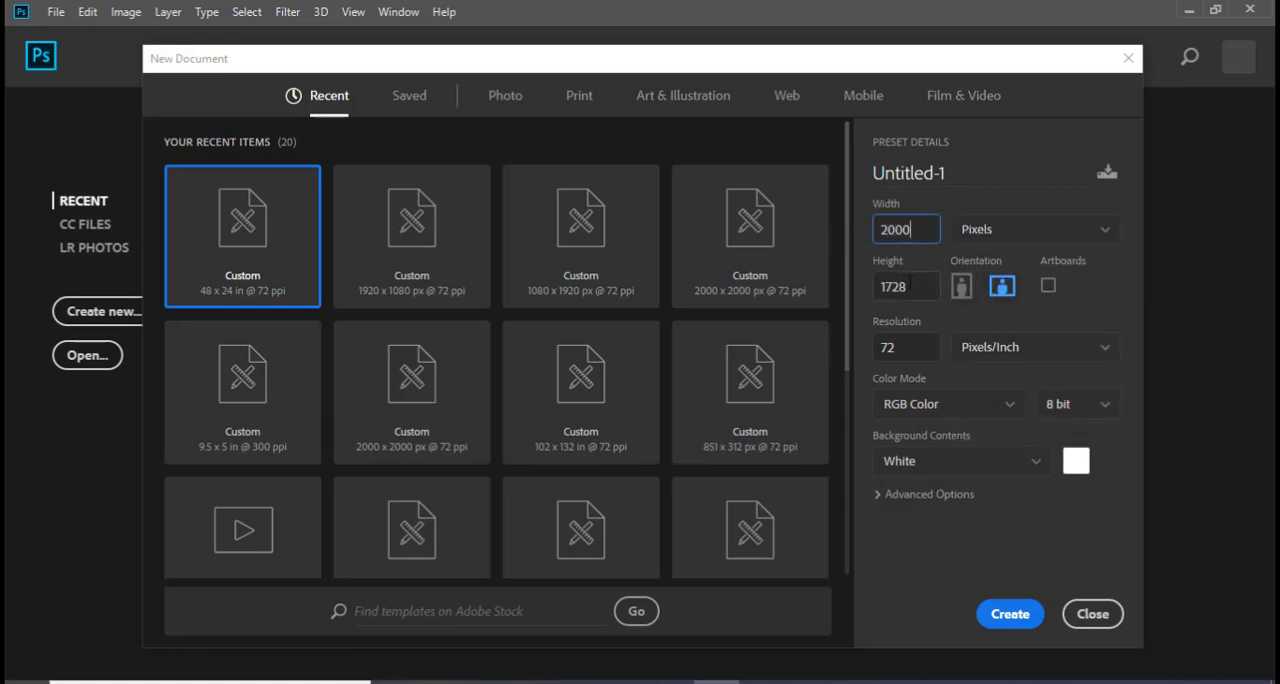
{"action": "key", "text": "Tab"}
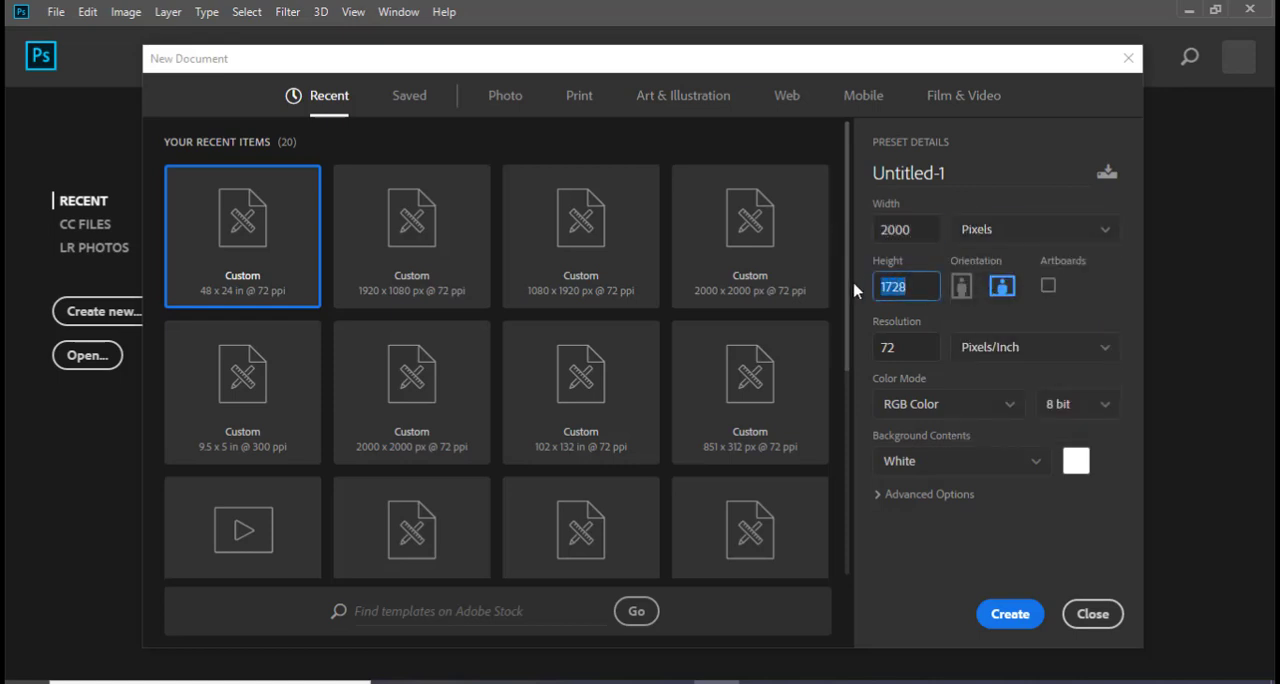
{"action": "type", "text": "2000"}
{"action": "key", "text": "Tab"}
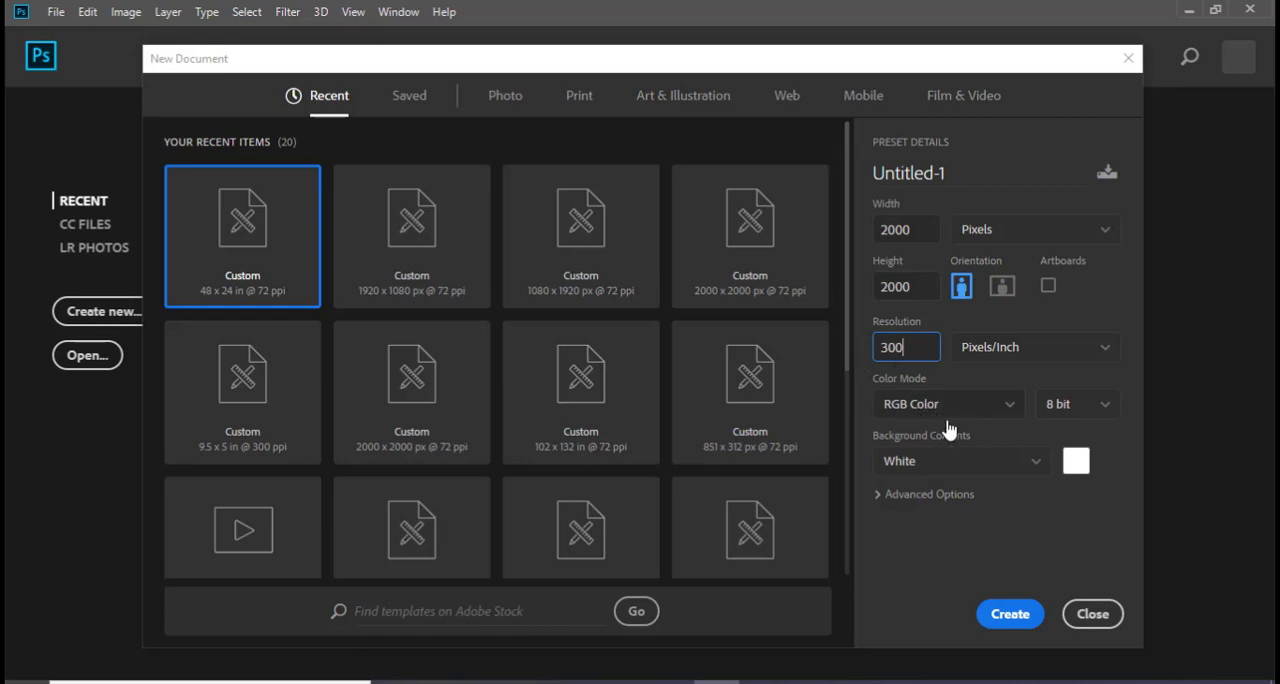
{"action": "left_click_drag", "start_coordinate": [913, 342], "coordinate": [875, 346]}
Name the new document PROPHETIC FLYER and create it
{"action": "left_click", "coordinate": [968, 236]}
{"action": "left_click", "coordinate": [991, 170]}
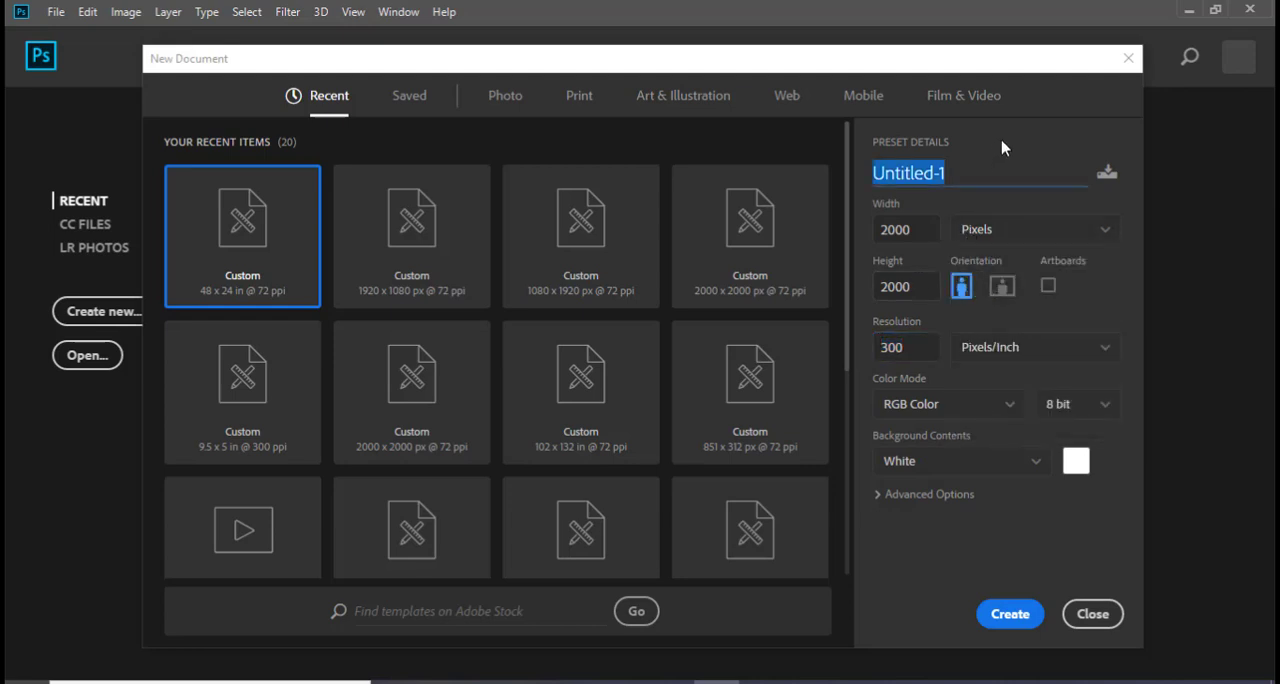
{"action": "left_click", "coordinate": [1003, 148]}
{"action": "left_click_drag", "start_coordinate": [961, 172], "coordinate": [805, 175]}
{"action": "type", "text": "PROPHETIC"}
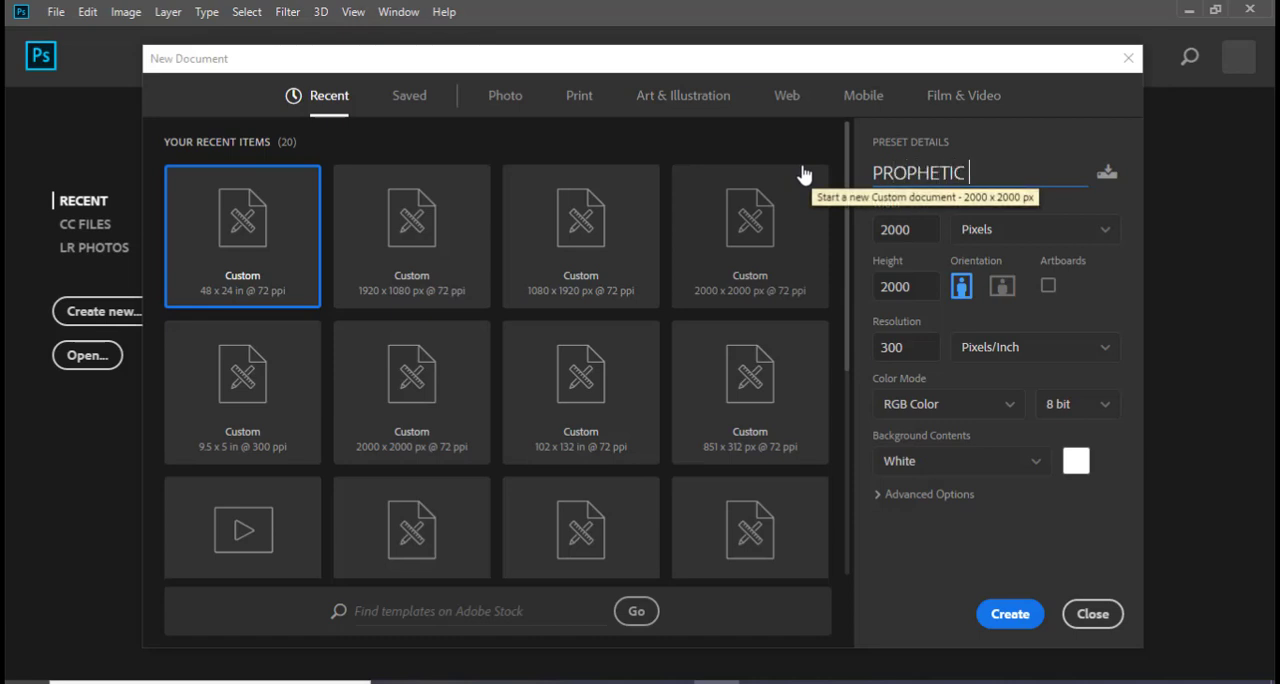
{"action": "type", "text": " FLYER"}
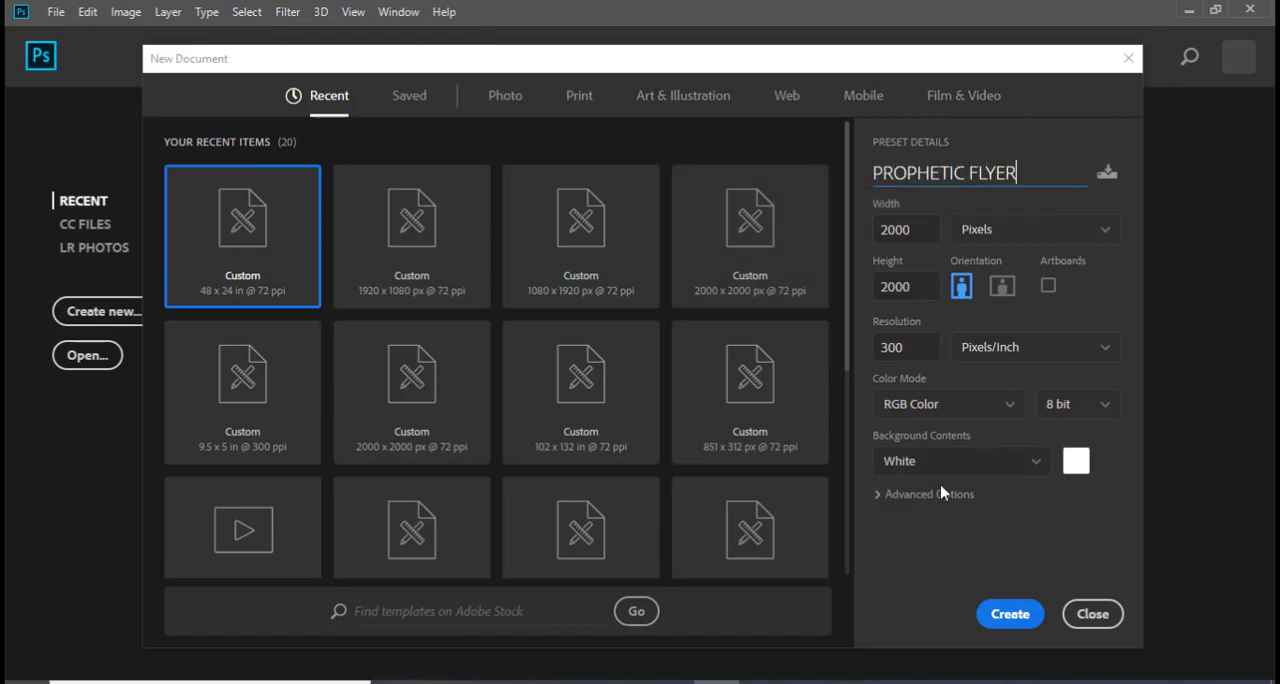
{"action": "left_click", "coordinate": [1008, 613]}
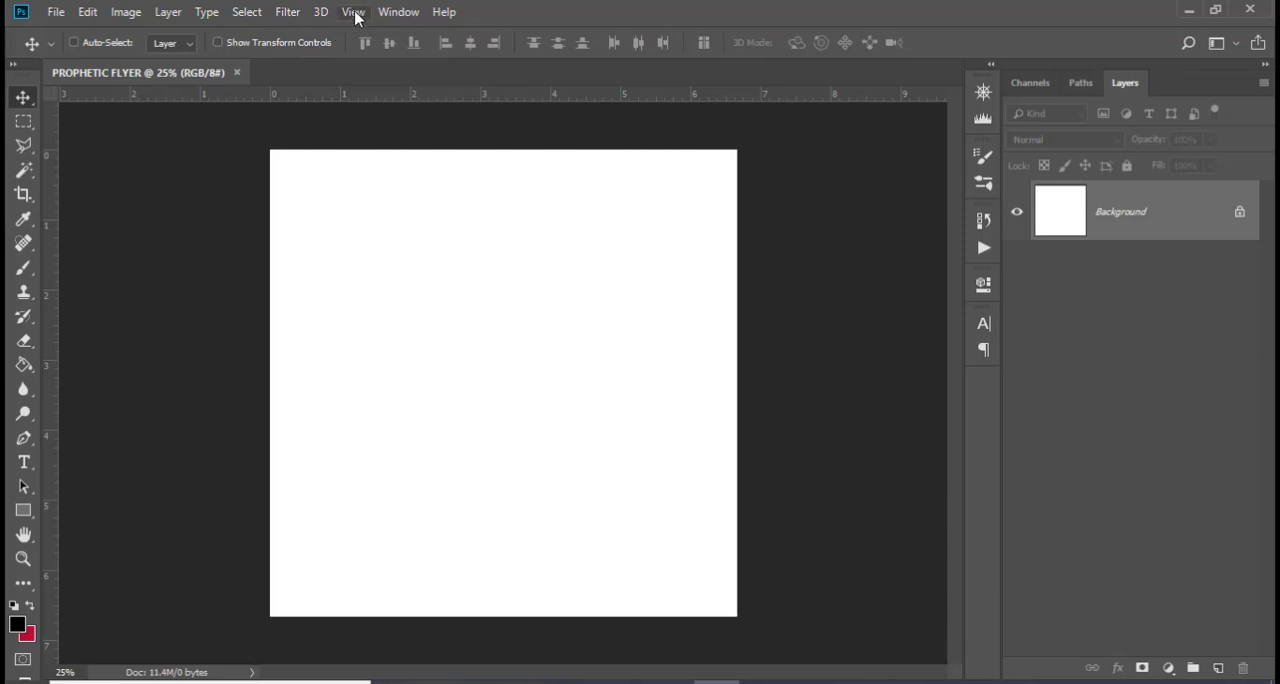
Create a guide layout with 6 columns, 6 rows and 0.3 in margins on all sides
{"action": "left_click", "coordinate": [355, 14]}
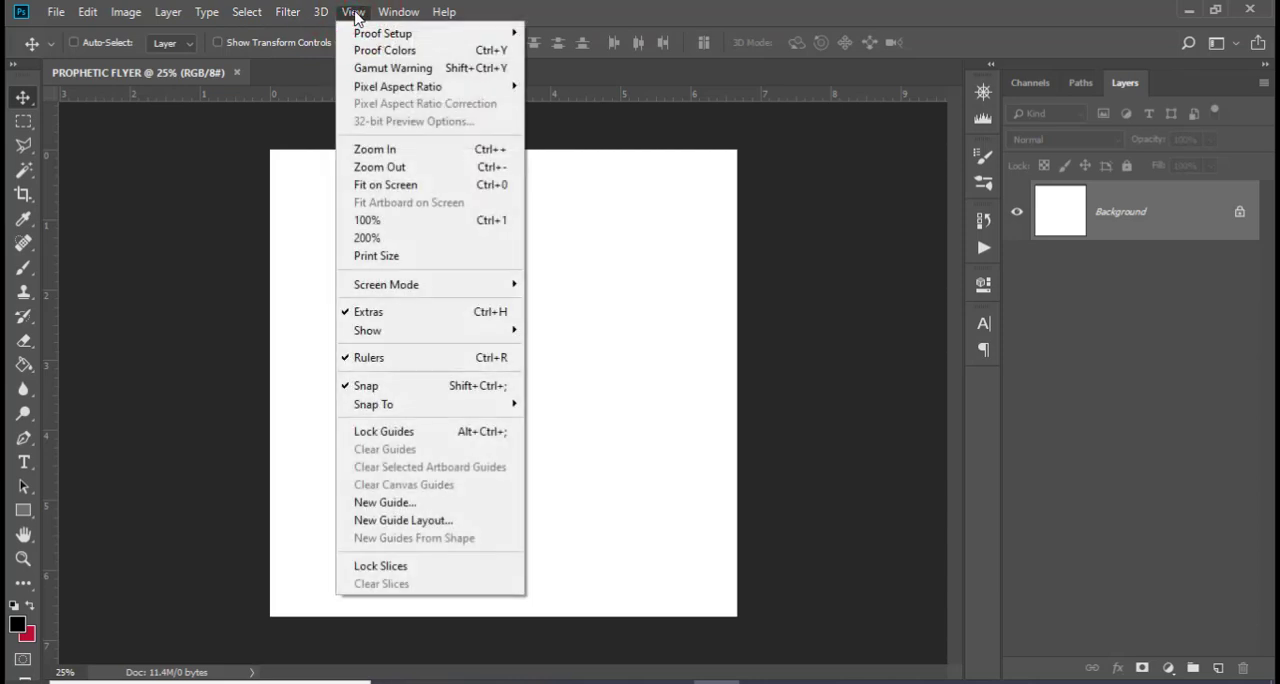
{"action": "left_click", "coordinate": [385, 522]}
{"action": "left_click_drag", "start_coordinate": [826, 280], "coordinate": [802, 279]}
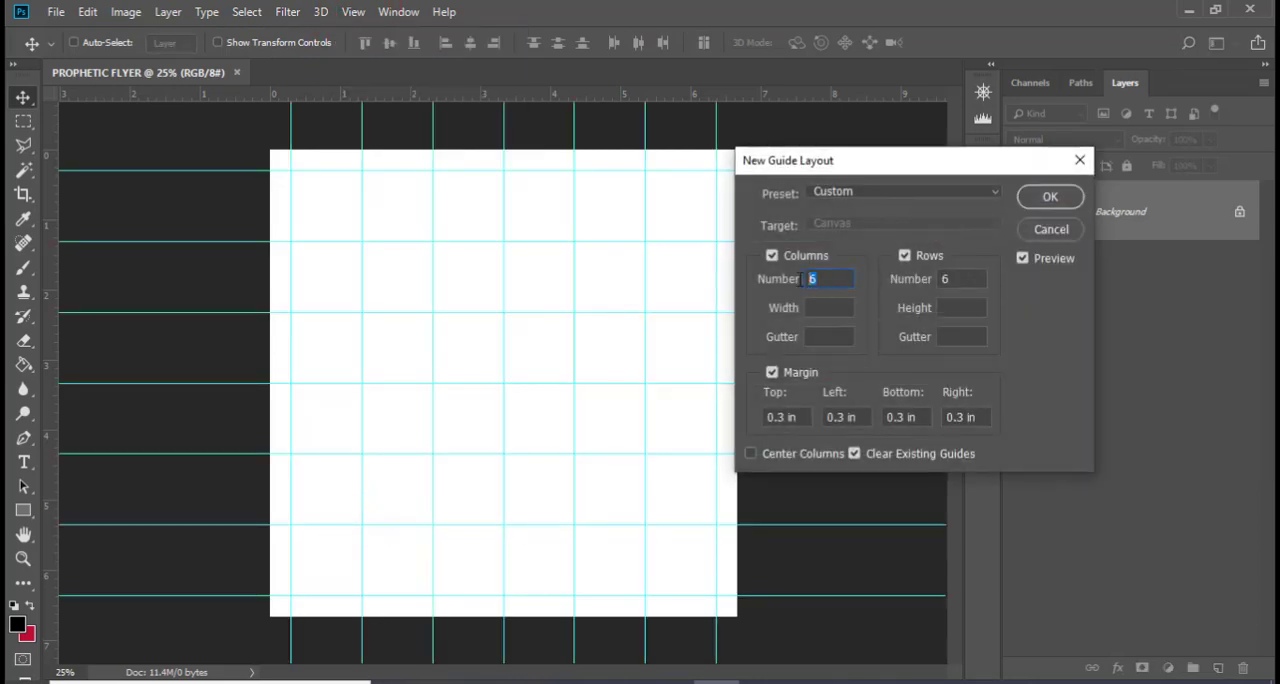
{"action": "left_click_drag", "start_coordinate": [968, 279], "coordinate": [916, 283]}
{"action": "left_click_drag", "start_coordinate": [800, 418], "coordinate": [735, 414]}
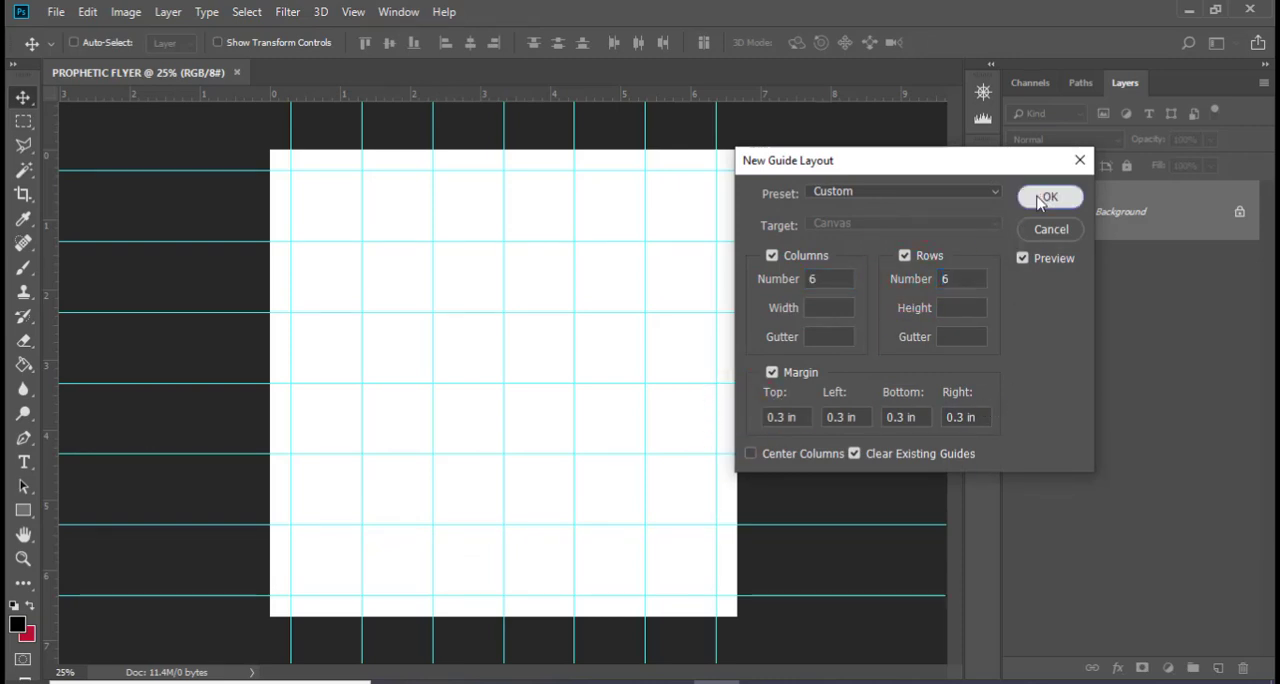
{"action": "left_click", "coordinate": [1040, 204]}
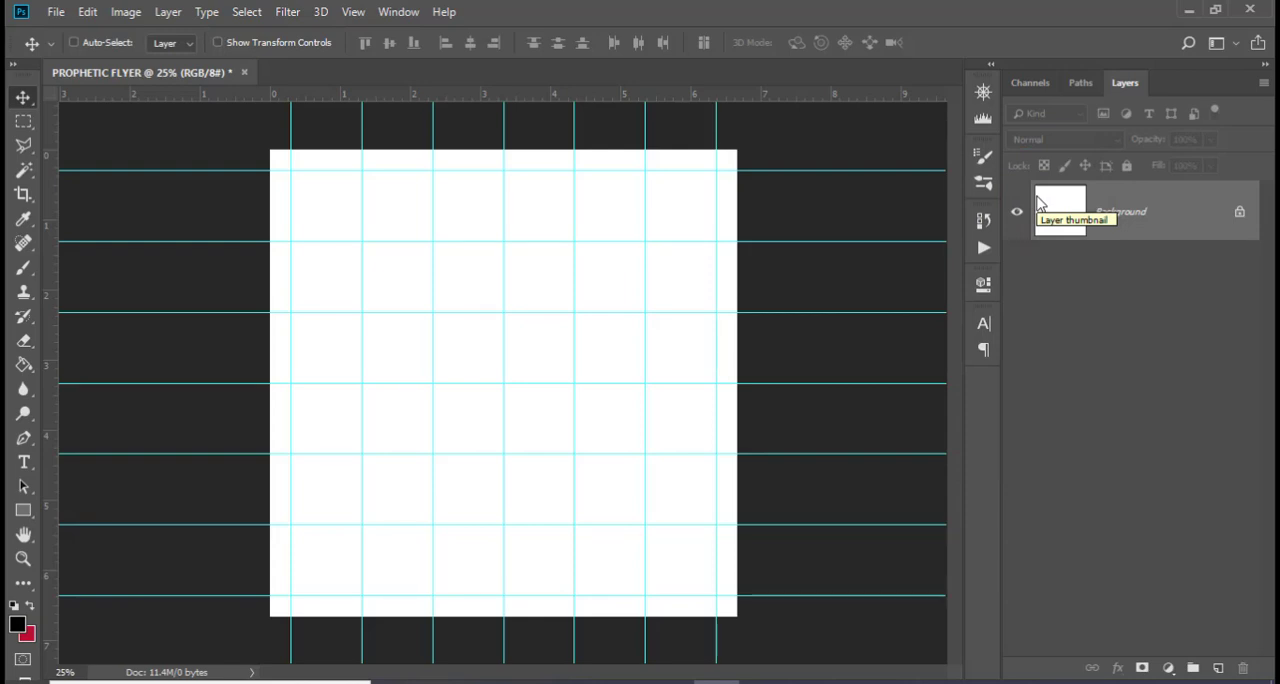
Place BG (77).jpg from the DONE folder in File Explorer into the flyer and enlarge it to about 75%, centered horizontally
{"action": "left_click", "coordinate": [396, 682]}
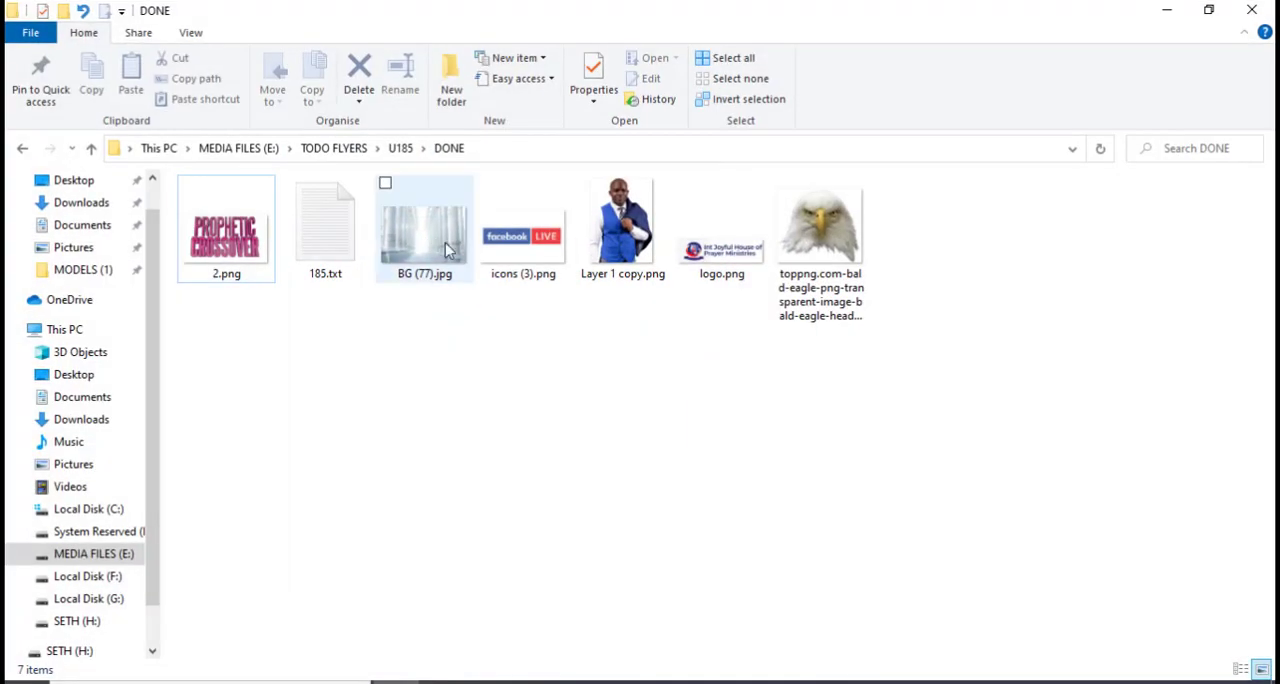
{"action": "left_click_drag", "start_coordinate": [417, 263], "coordinate": [458, 400]}
{"action": "left_click_drag", "start_coordinate": [603, 366], "coordinate": [600, 284]}
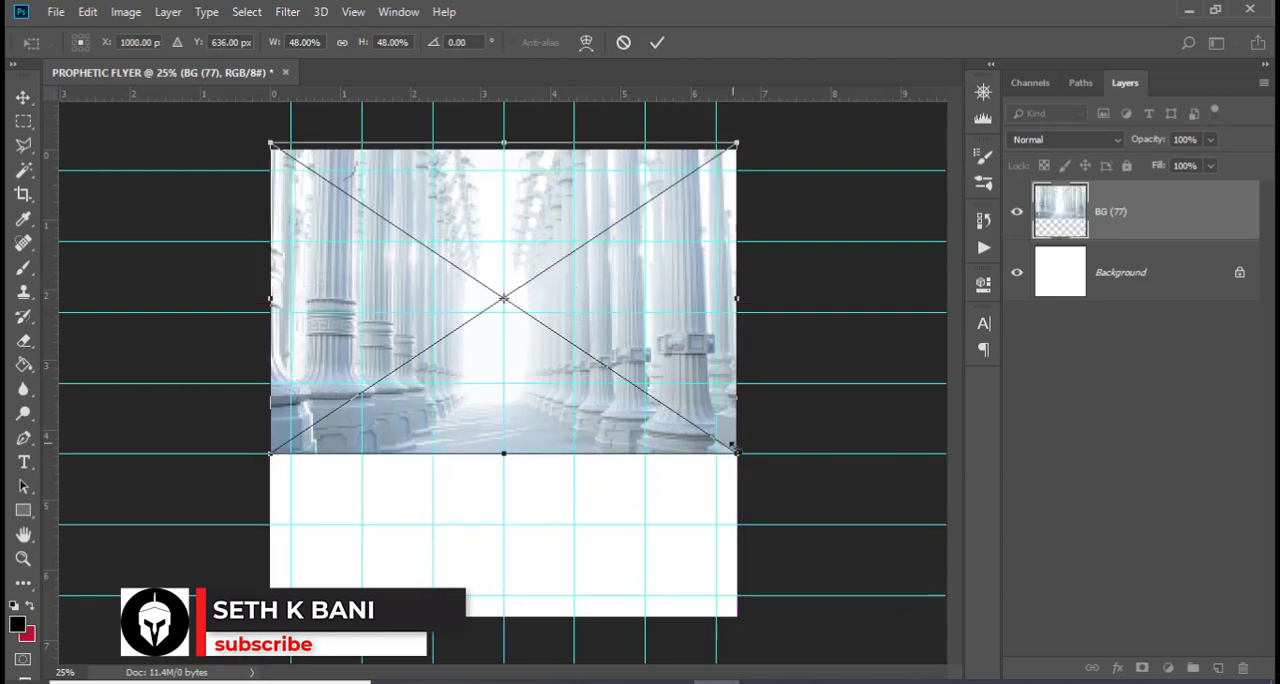
{"action": "left_click_drag", "start_coordinate": [737, 455], "coordinate": [801, 548]}
{"action": "left_click_drag", "start_coordinate": [651, 269], "coordinate": [660, 336]}
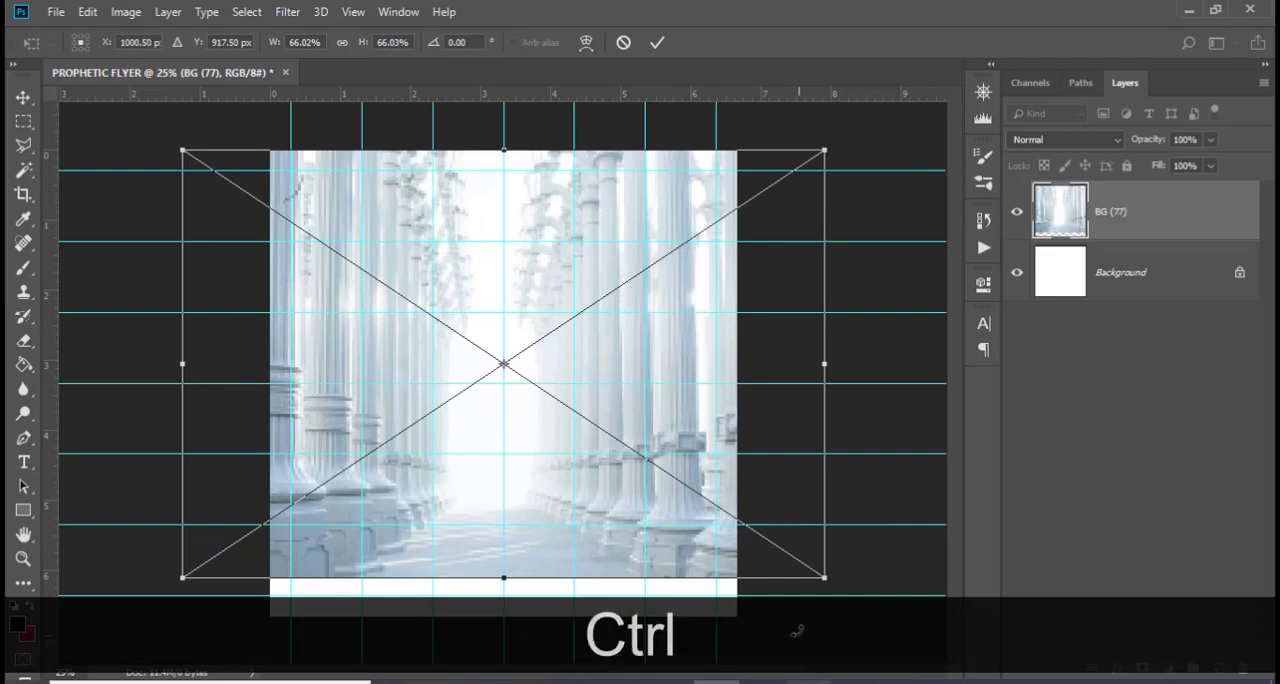
{"action": "left_click_drag", "start_coordinate": [824, 577], "coordinate": [897, 668]}
{"action": "left_click_drag", "start_coordinate": [794, 437], "coordinate": [752, 437]}
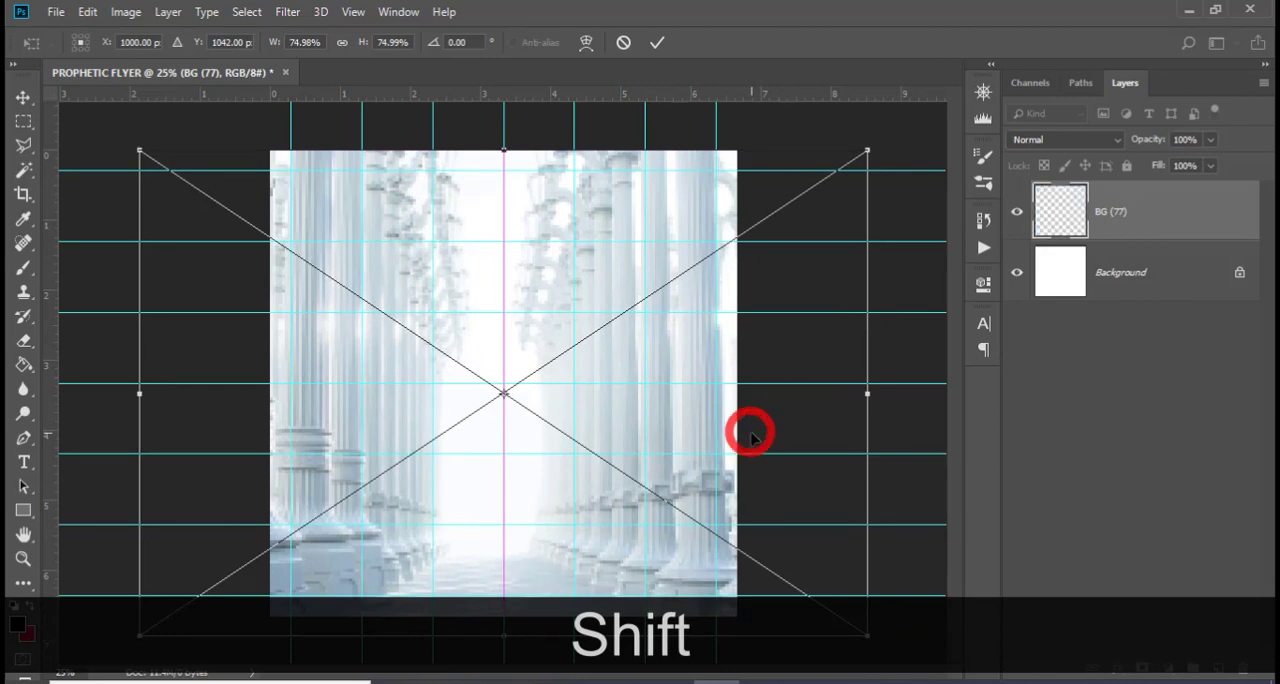
Nudge the pillar background image upward, keeping the whole canvas covered, and commit its placement
{"action": "key", "text": "Up"}
{"action": "key", "text": "Up"}
{"action": "key", "text": "Up"}
{"action": "key", "text": "Up"}
{"action": "key", "text": "Up"}
{"action": "key", "text": "Up"}
{"action": "key", "text": "Up"}
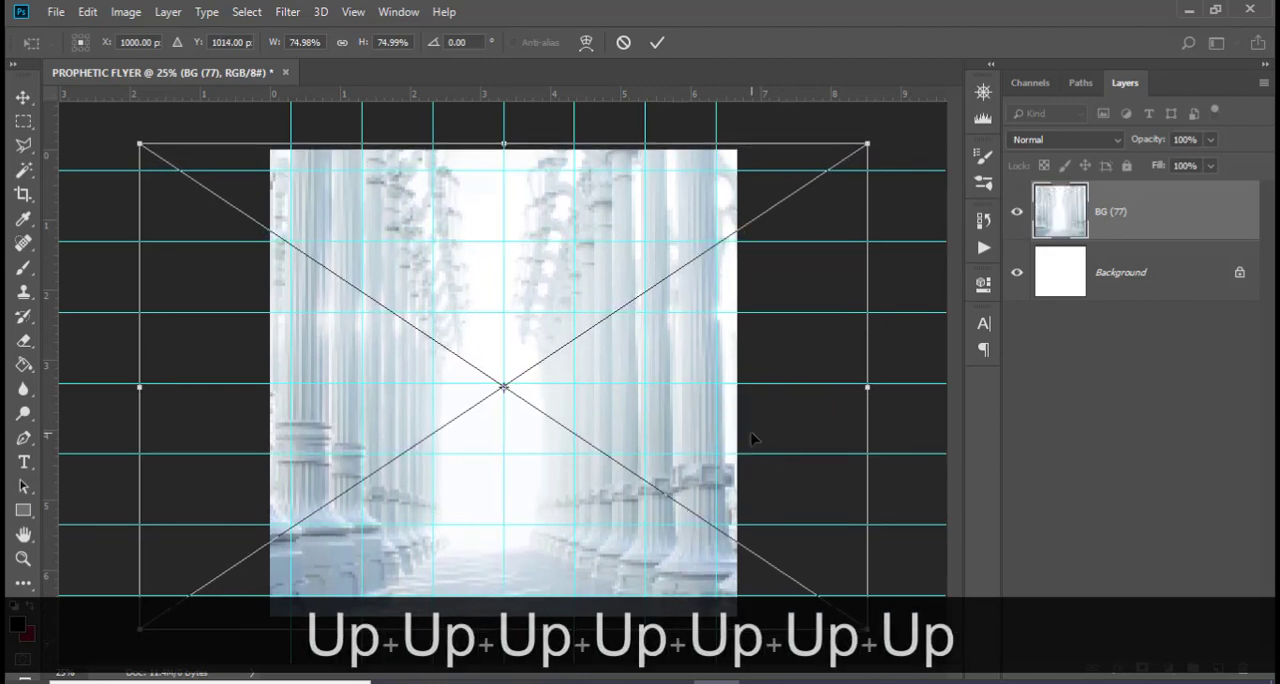
{"action": "key", "text": "Up"}
{"action": "key", "text": "Up"}
{"action": "key", "text": "Up"}
{"action": "key", "text": "Return"}
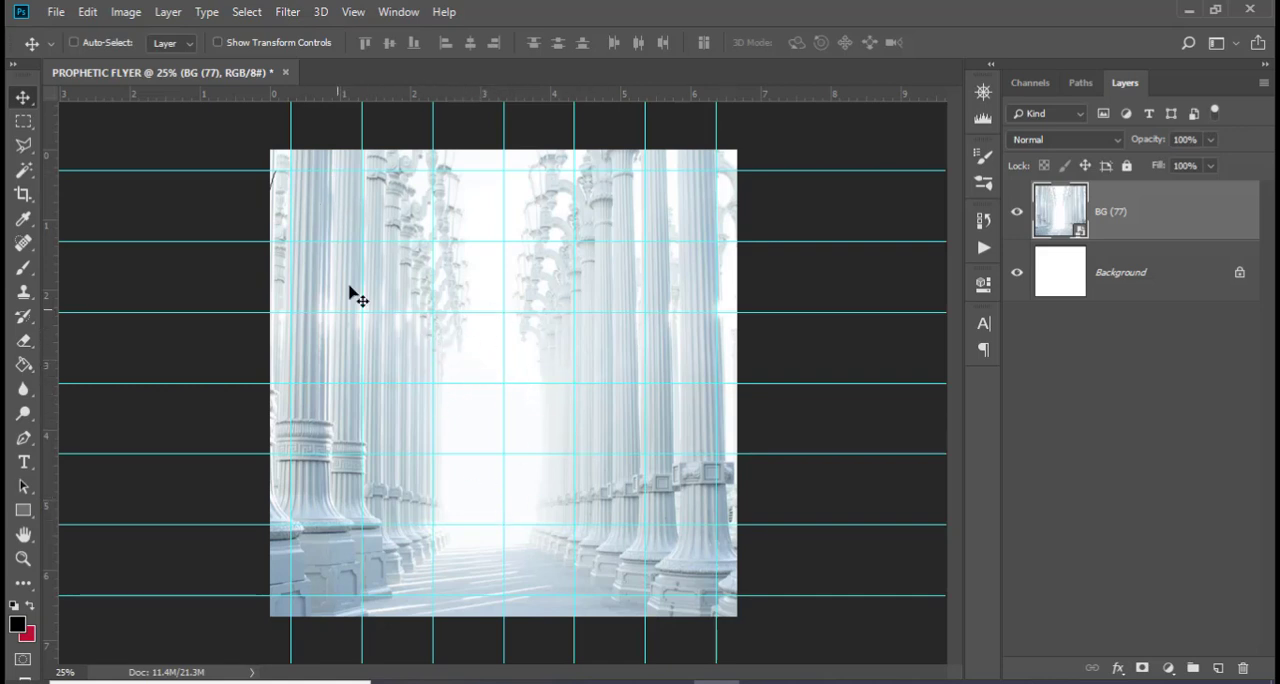
Add a Levels adjustment above the pillar image with midtones at 1.94 and a slightly lowered white input level
{"action": "left_click", "coordinate": [1168, 667]}
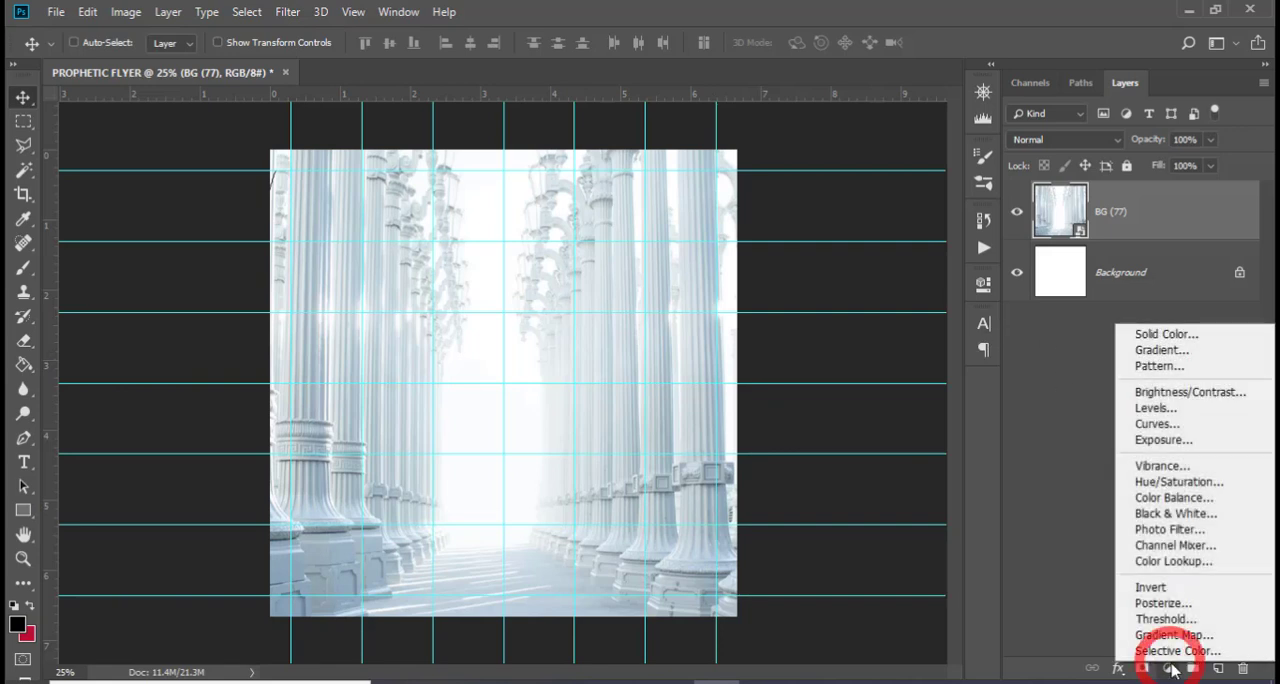
{"action": "left_click", "coordinate": [1156, 409]}
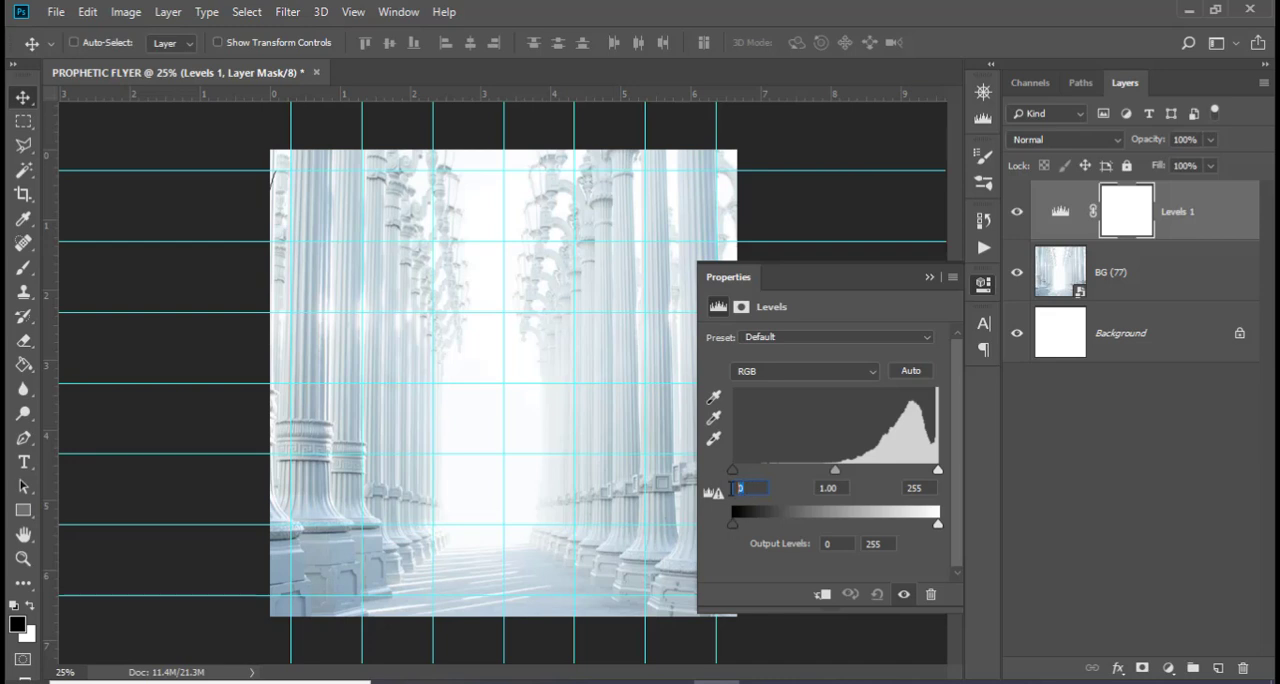
{"action": "left_click_drag", "start_coordinate": [836, 474], "coordinate": [805, 474]}
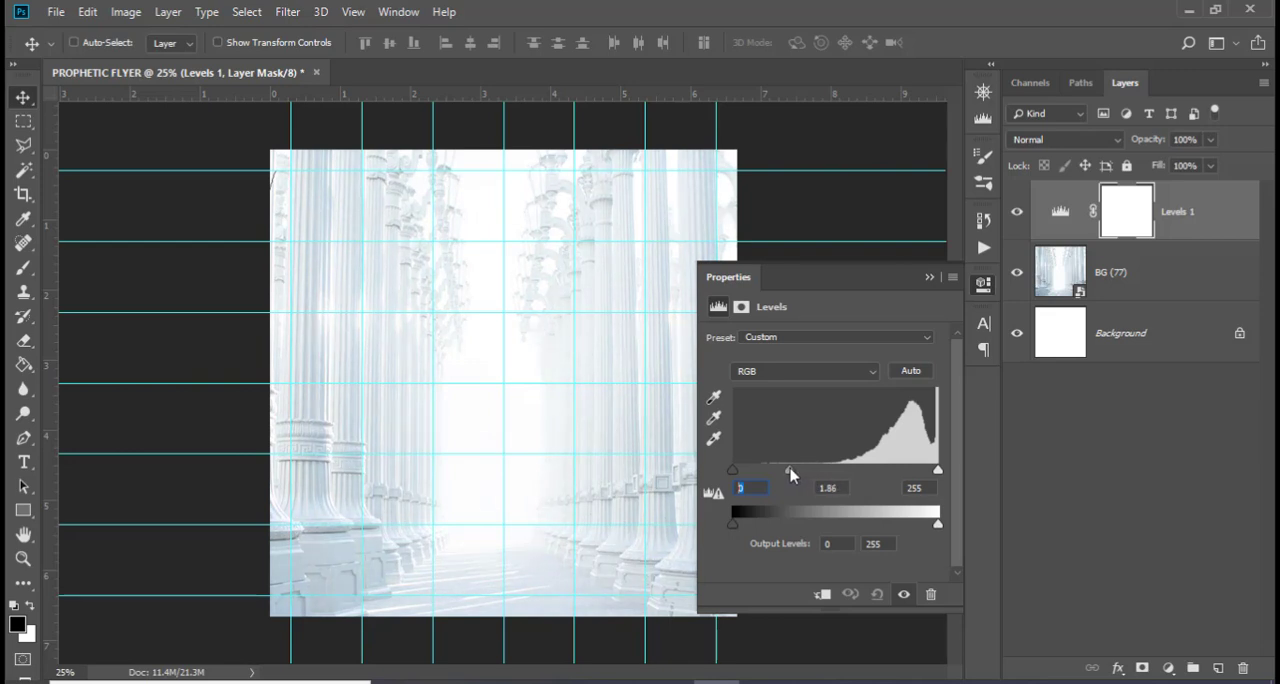
{"action": "left_click_drag", "start_coordinate": [787, 470], "coordinate": [786, 470]}
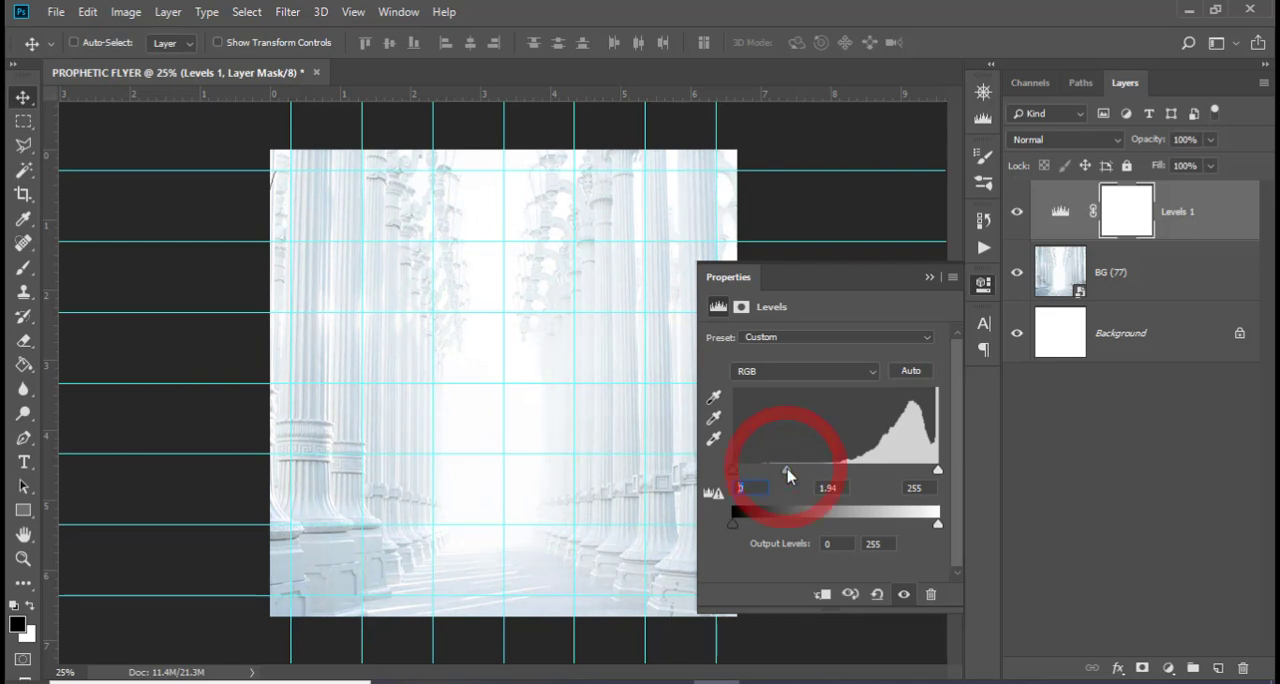
{"action": "left_click", "coordinate": [1017, 214]}
{"action": "left_click", "coordinate": [1017, 213]}
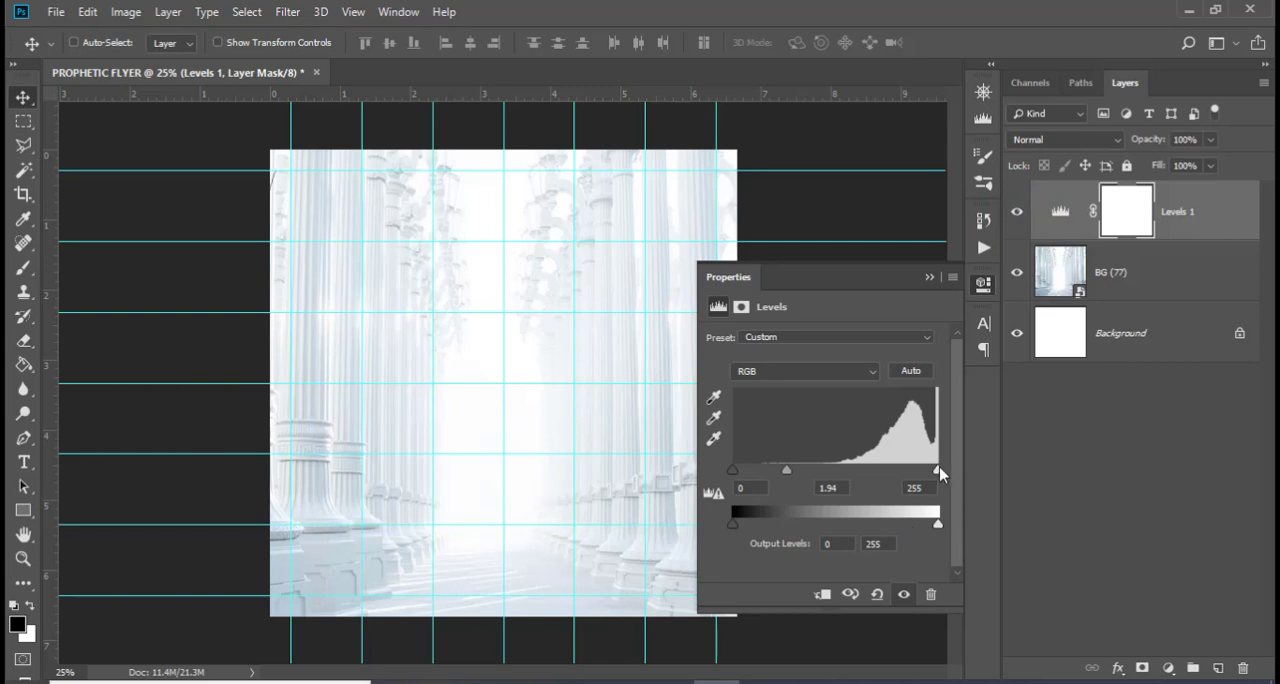
{"action": "left_click_drag", "start_coordinate": [938, 471], "coordinate": [932, 471]}
{"action": "left_click", "coordinate": [929, 276]}
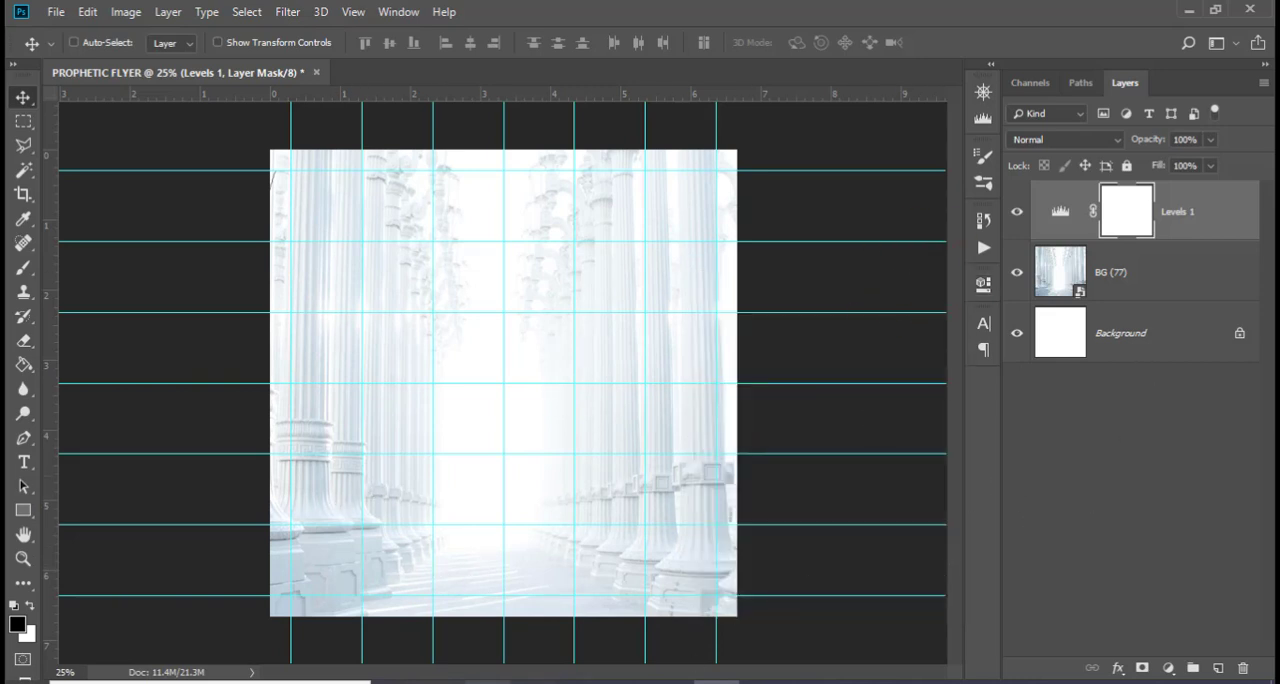
Place the bald eagle PNG from File Explorer into the flyer, move it up to the canvas's upper part and commit it
{"action": "key", "text": "alt+Tab"}
{"action": "left_click", "coordinate": [812, 328]}
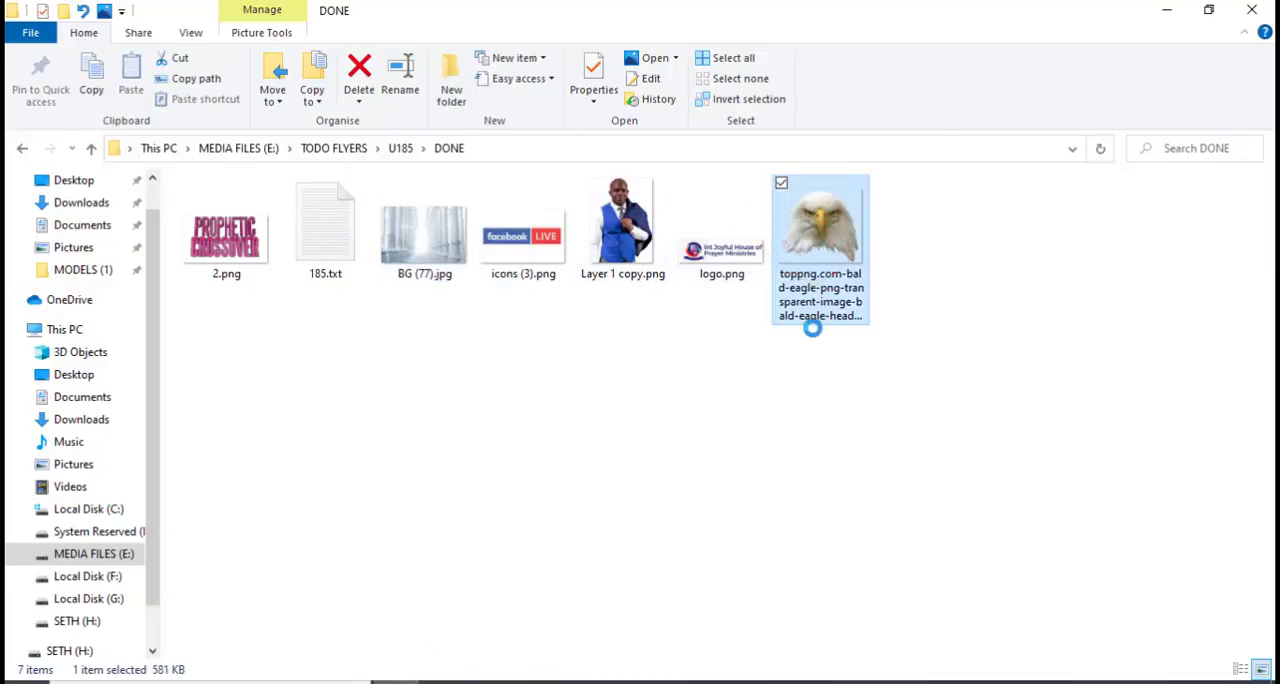
{"action": "left_click_drag", "start_coordinate": [812, 328], "coordinate": [500, 386]}
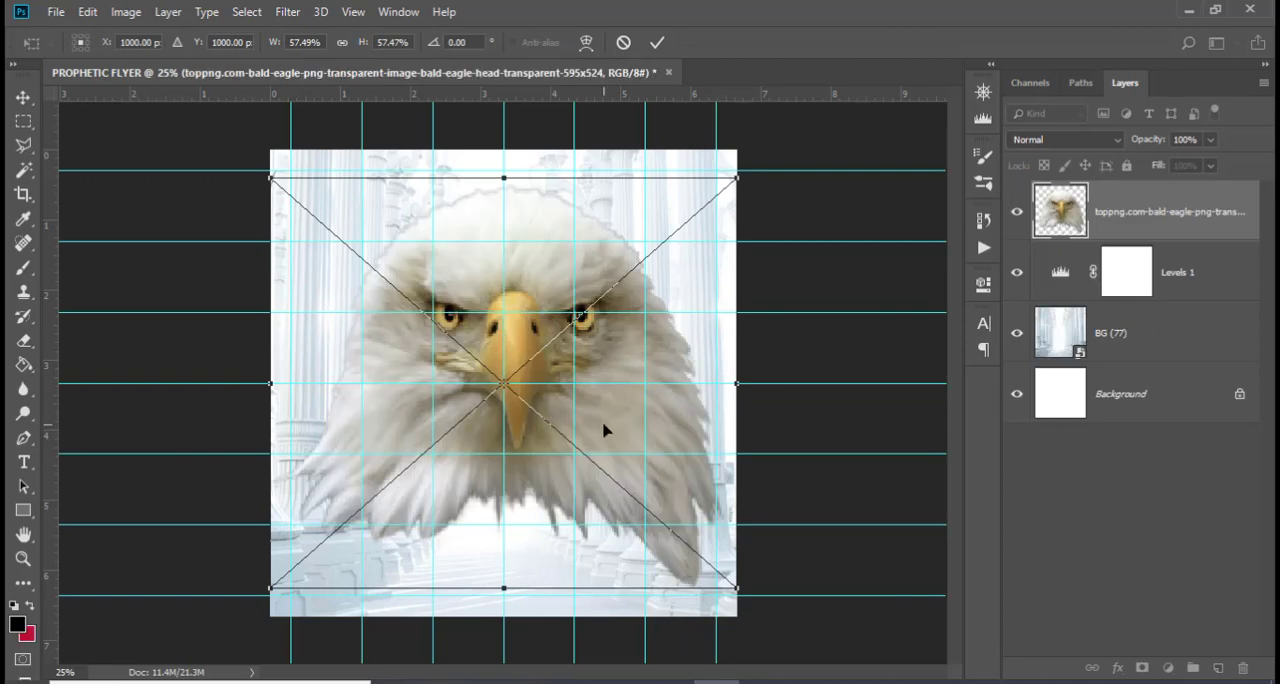
{"action": "left_click_drag", "start_coordinate": [604, 430], "coordinate": [603, 340]}
{"action": "key", "text": "Return"}
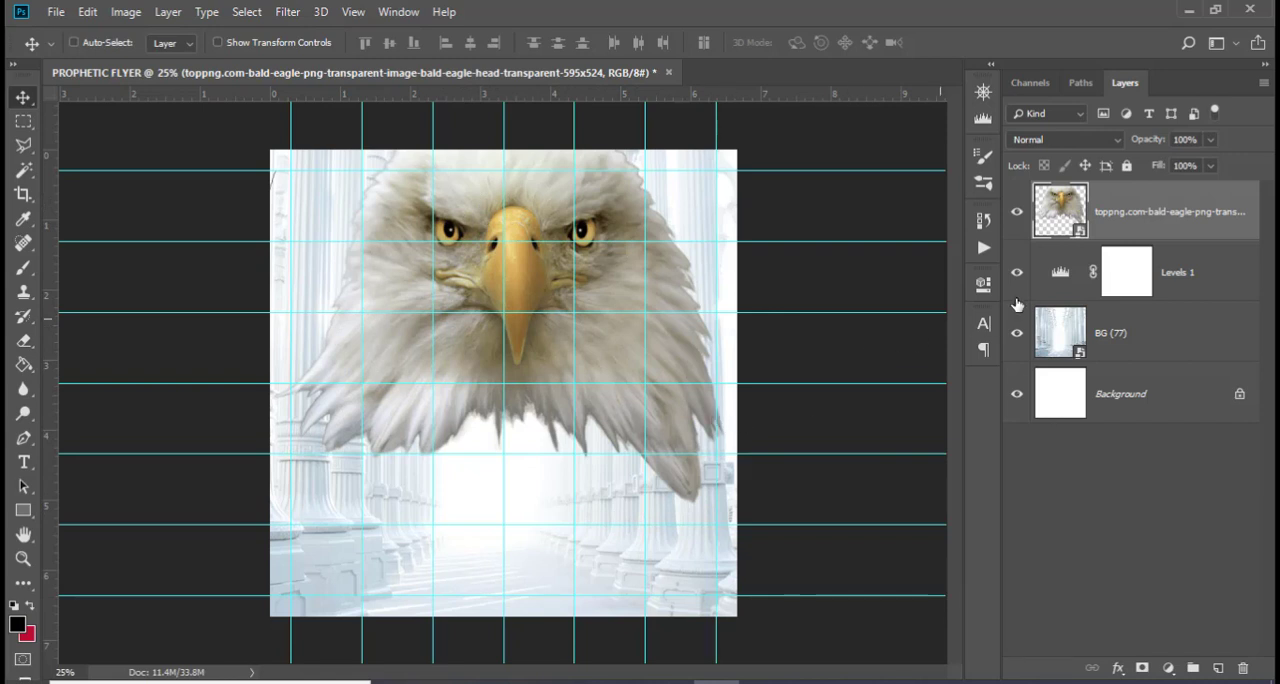
Set the eagle layer's opacity to 41%
{"action": "left_click", "coordinate": [1201, 139]}
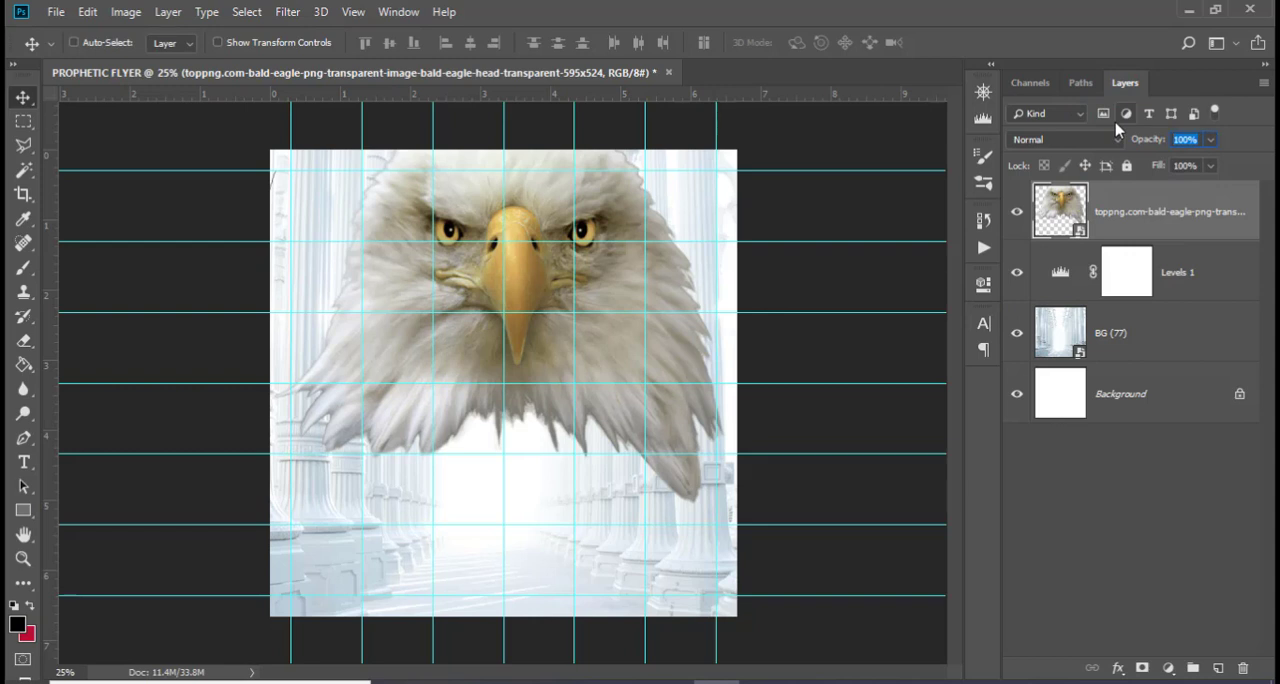
{"action": "type", "text": "41"}
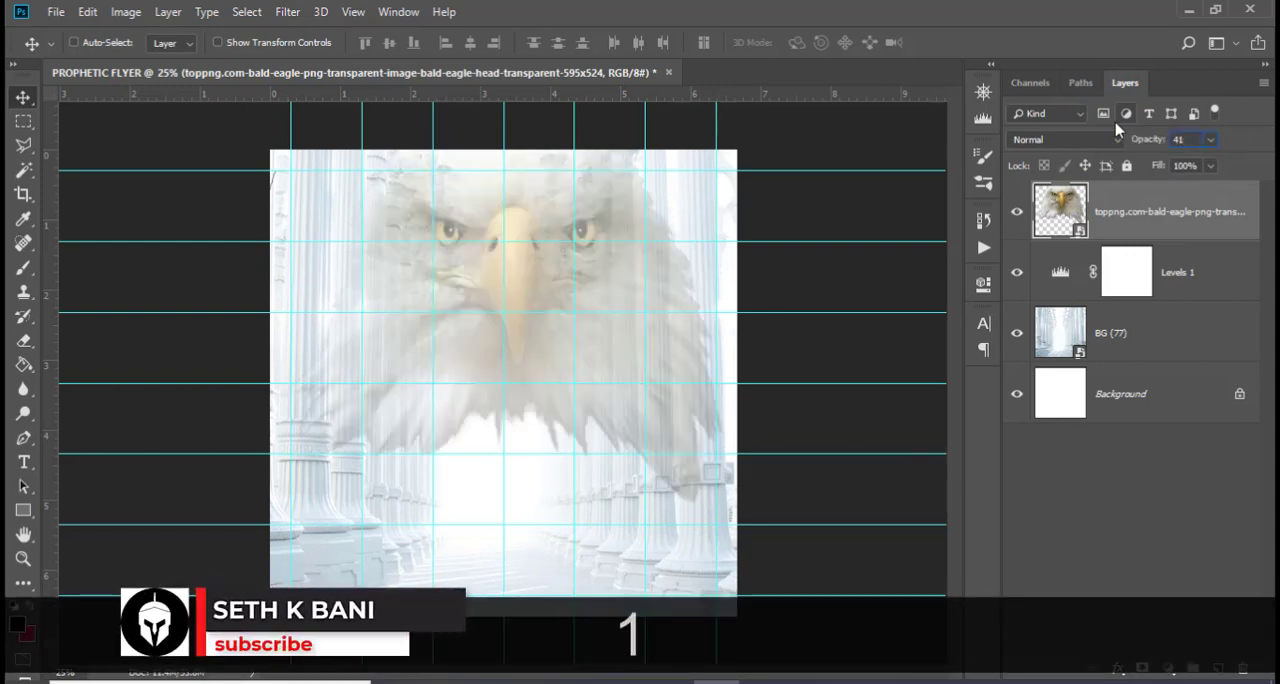
{"action": "key", "text": "Return"}
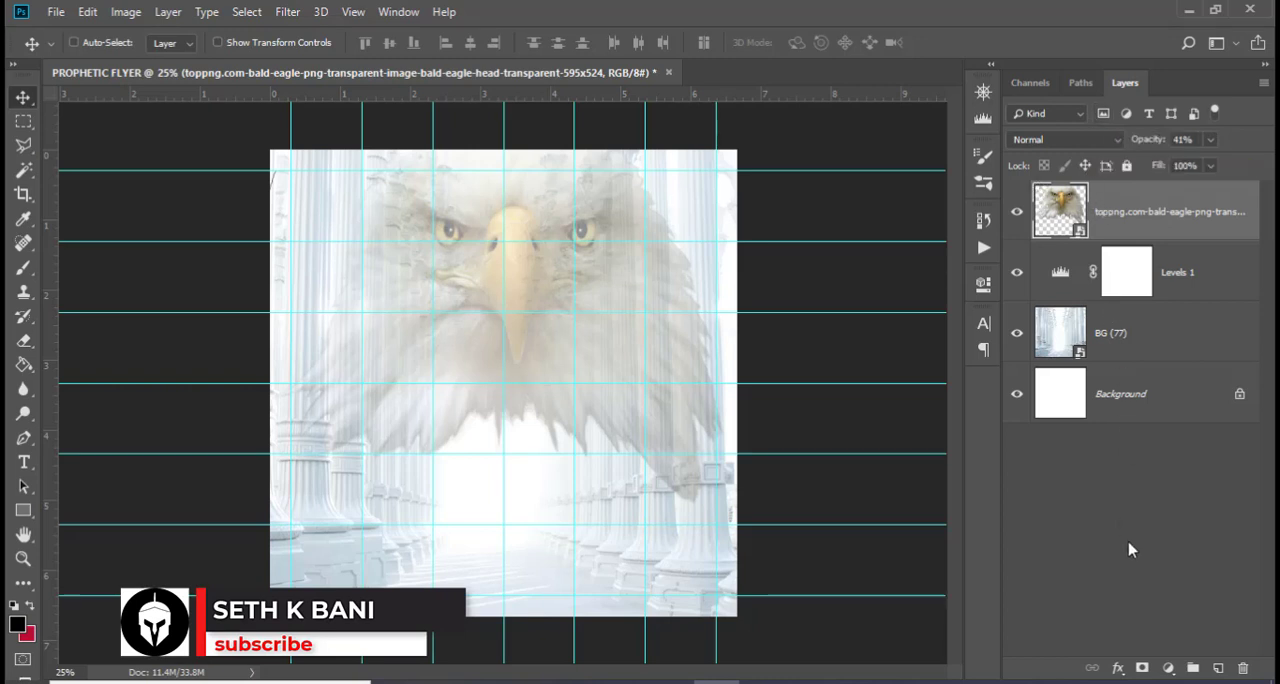
Add a Levels adjustment clipped to the eagle layer with midtones at 2.48 and the white input level at 201
{"action": "left_click", "coordinate": [1168, 668]}
{"action": "left_click", "coordinate": [1183, 420]}
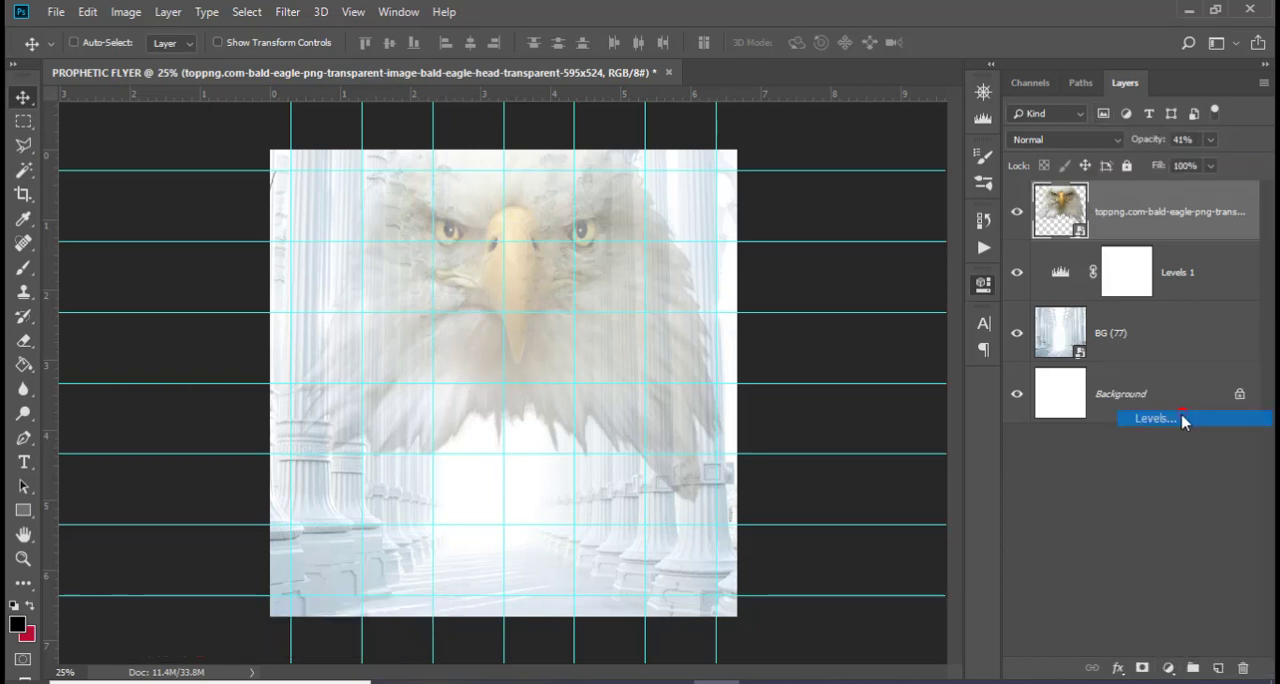
{"action": "left_click", "coordinate": [821, 594]}
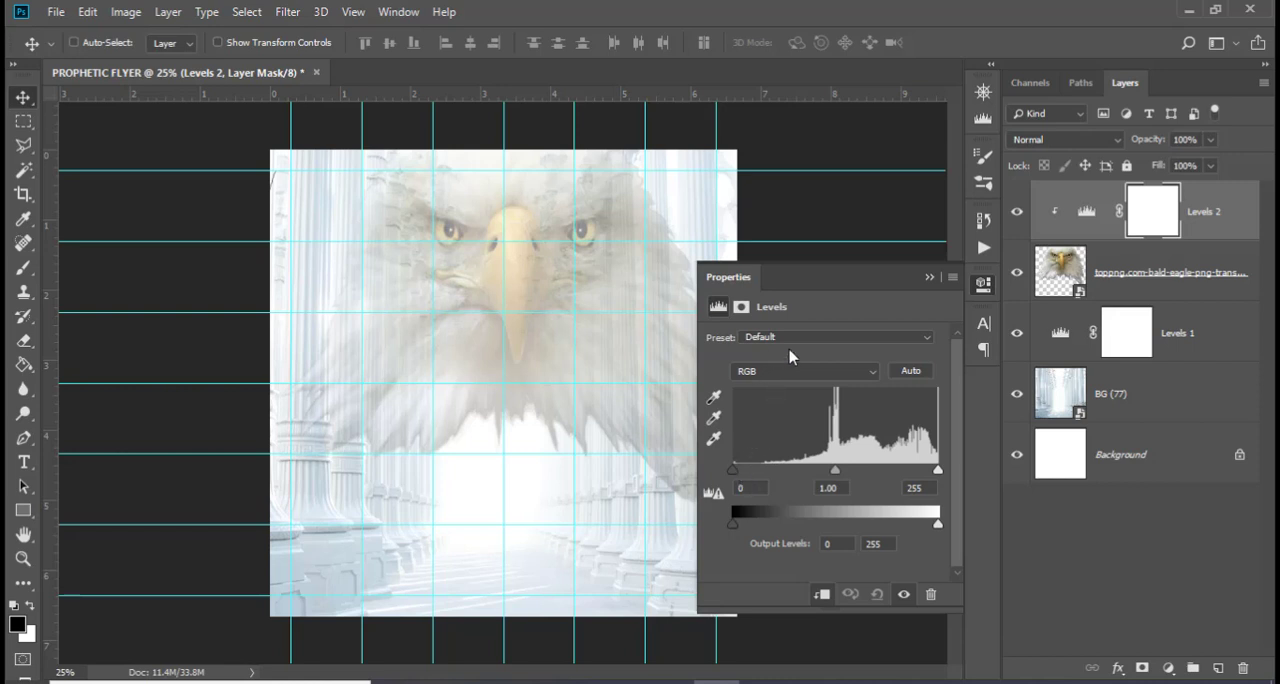
{"action": "left_click", "coordinate": [703, 480]}
{"action": "left_click_drag", "start_coordinate": [835, 471], "coordinate": [776, 478]}
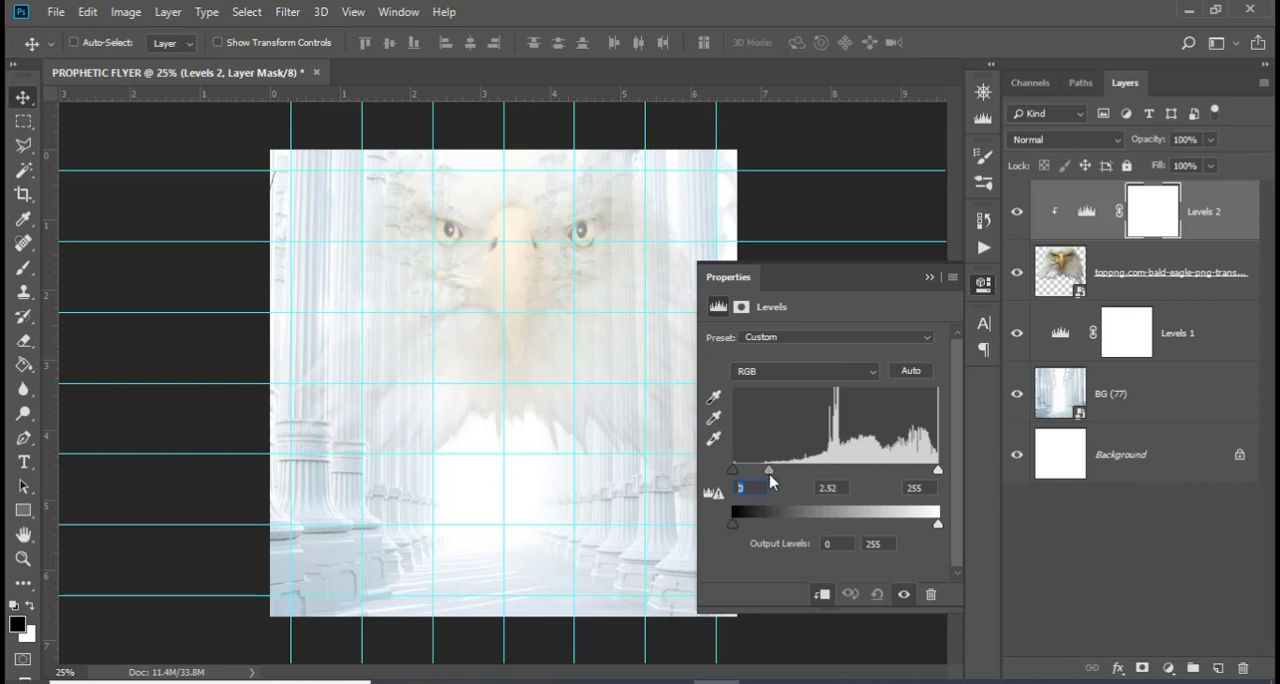
{"action": "left_click_drag", "start_coordinate": [769, 473], "coordinate": [772, 474]}
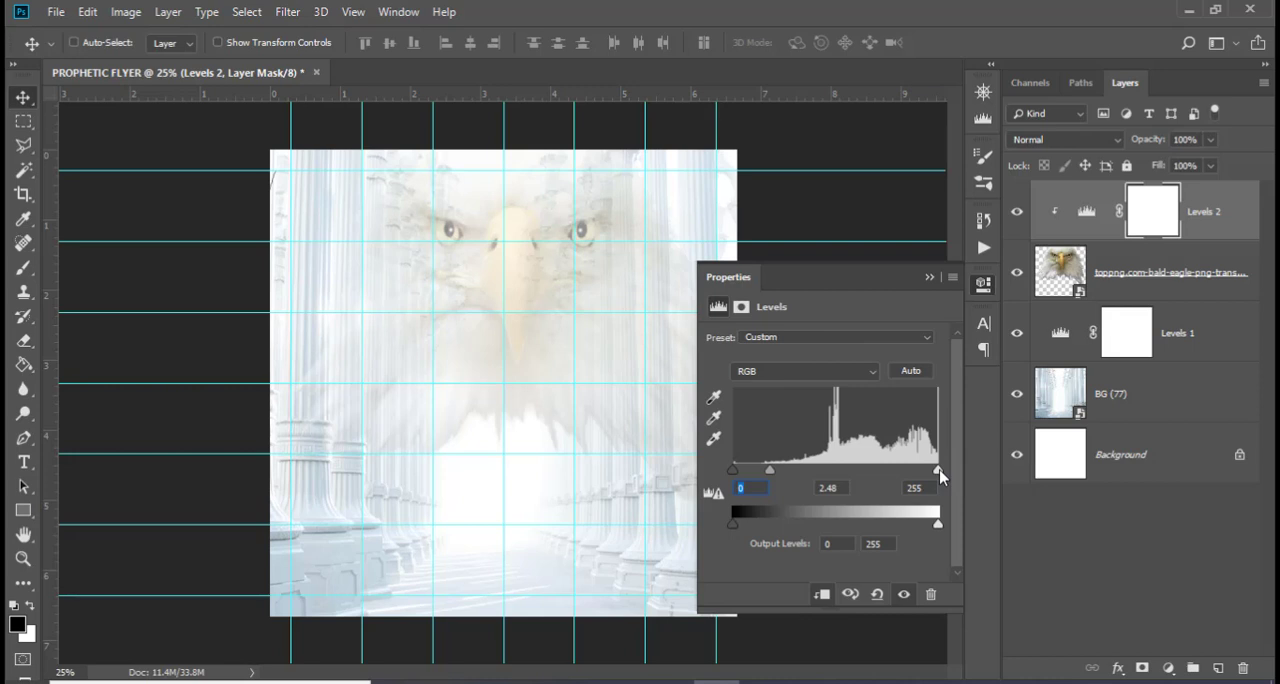
{"action": "left_click_drag", "start_coordinate": [938, 470], "coordinate": [895, 470]}
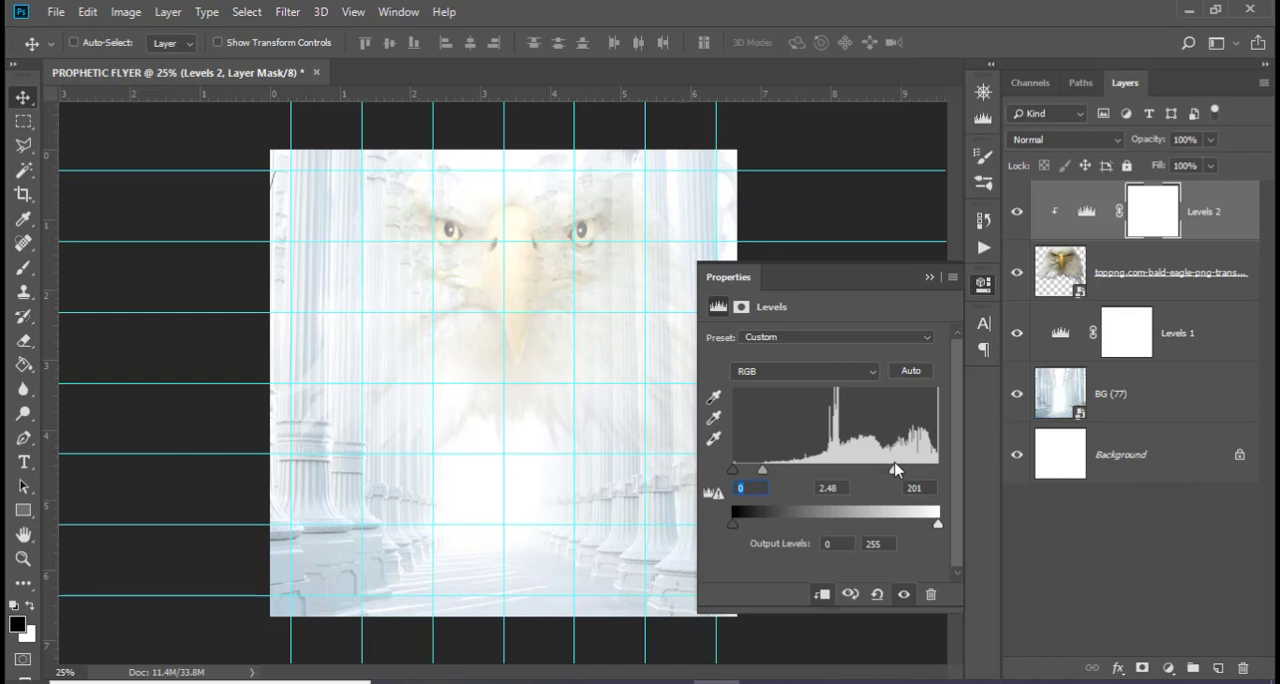
{"action": "left_click", "coordinate": [929, 277]}
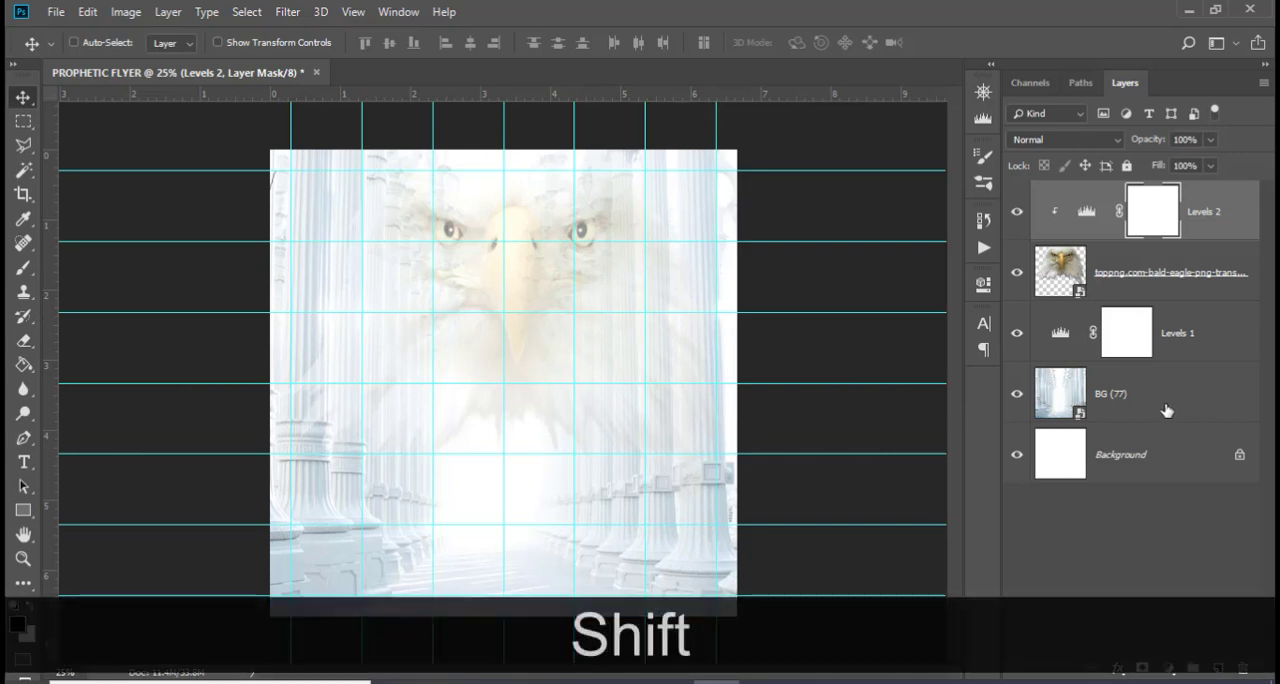
Group the pillar image, the eagle and both Levels adjustments, and name the group BG
{"action": "left_click", "coordinate": [1162, 400], "text": "shift"}
{"action": "key", "text": "ctrl+shift+g"}
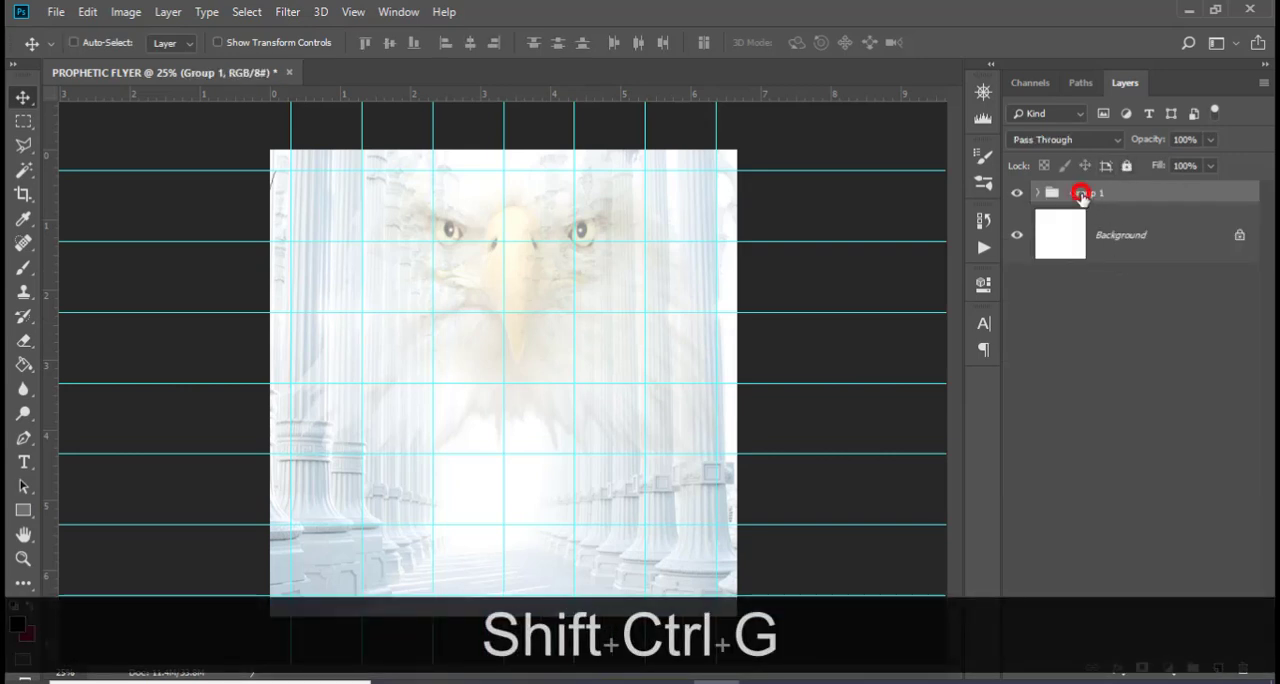
{"action": "double_click", "coordinate": [1086, 196]}
{"action": "key", "text": "Caps_Lock"}
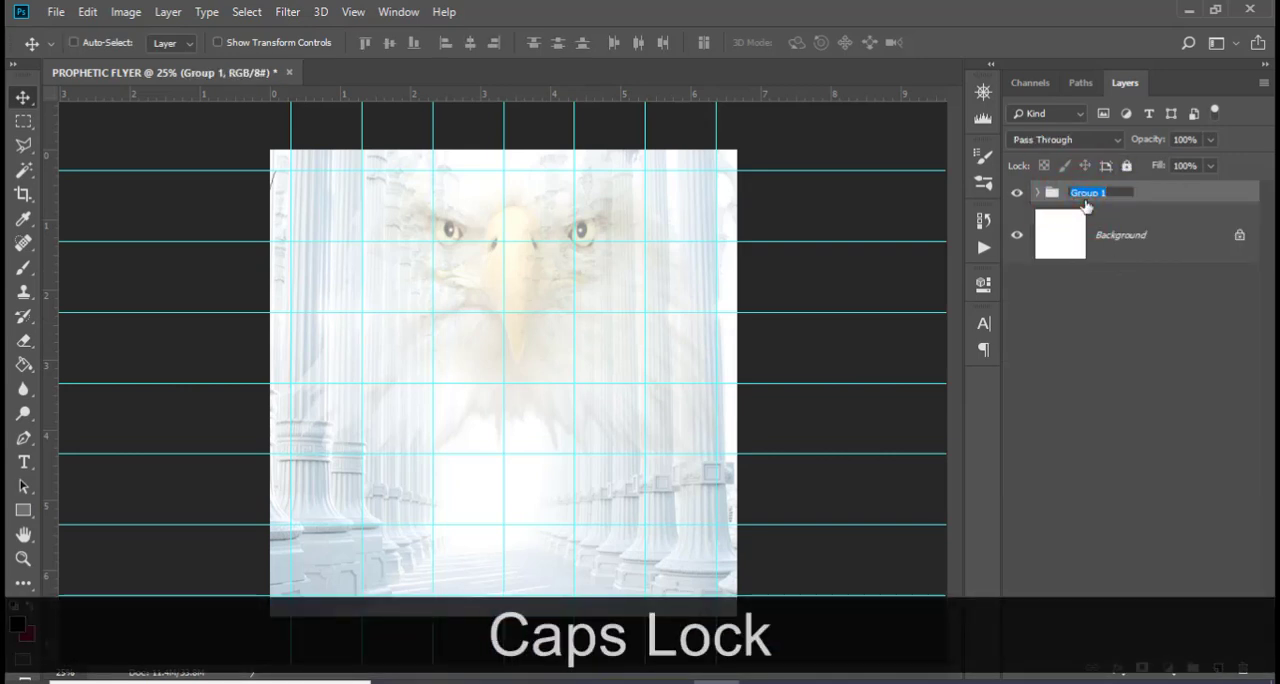
{"action": "type", "text": "BG"}
{"action": "key", "text": "Return"}
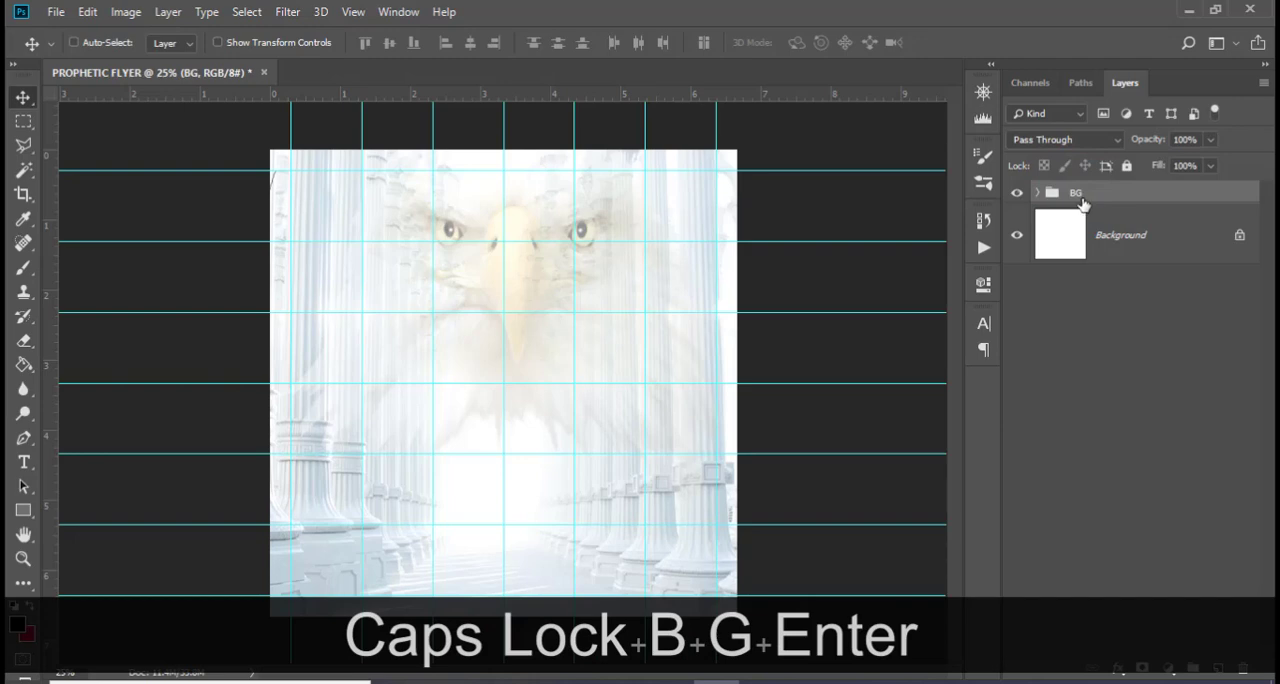
Place 2.png, the PROPHETIC CROSSOVER title, from File Explorer above the BG group, scaled to about 31% and centred in the canvas's upper half
{"action": "key", "text": "alt+Tab"}
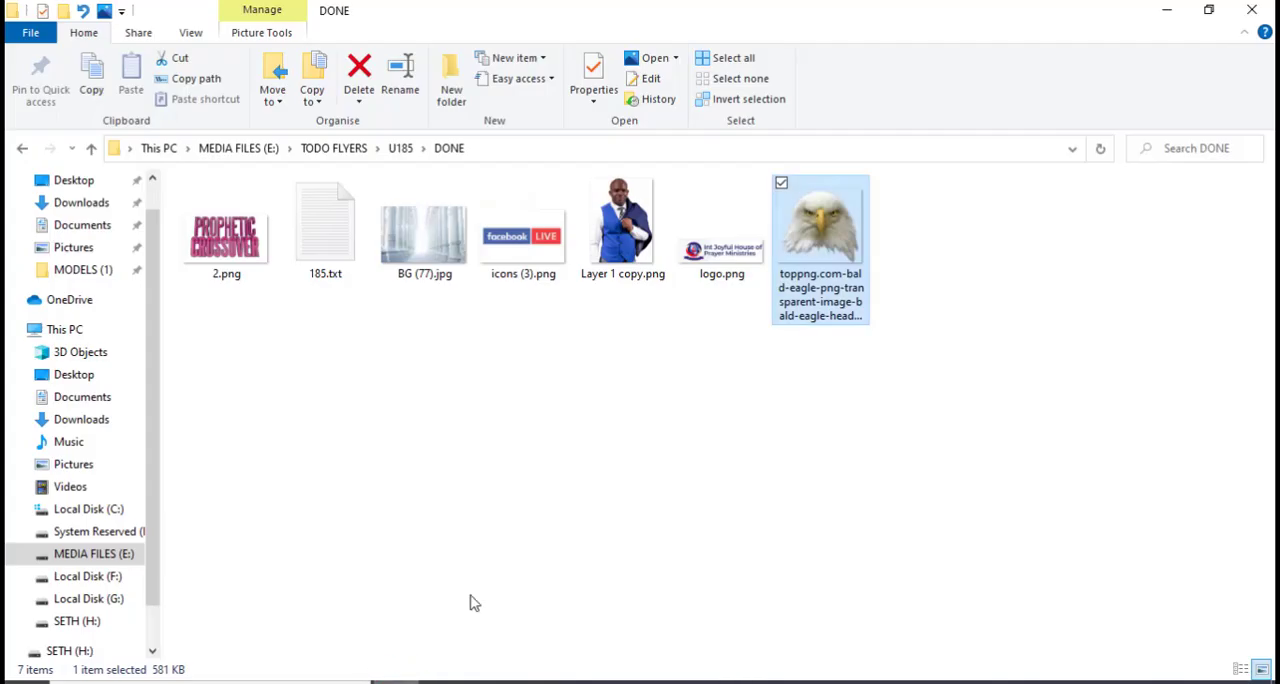
{"action": "left_click", "coordinate": [256, 264]}
{"action": "left_click_drag", "start_coordinate": [230, 250], "coordinate": [512, 336]}
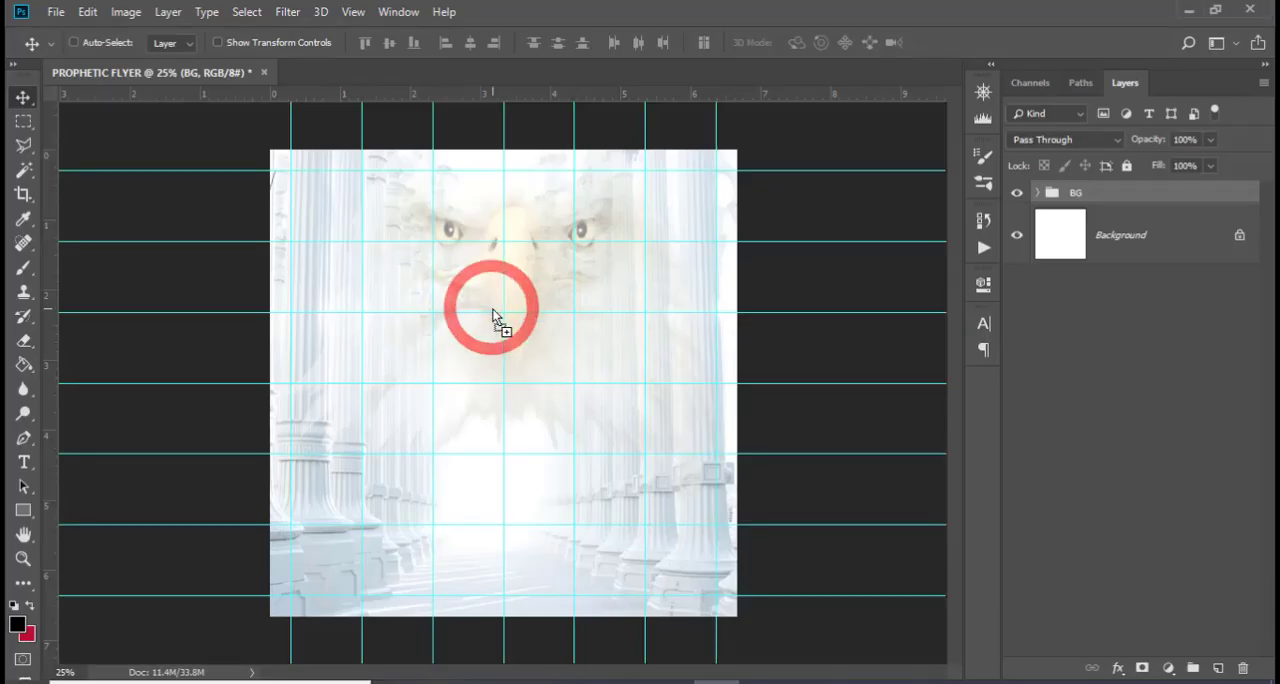
{"action": "left_click_drag", "start_coordinate": [618, 380], "coordinate": [620, 348]}
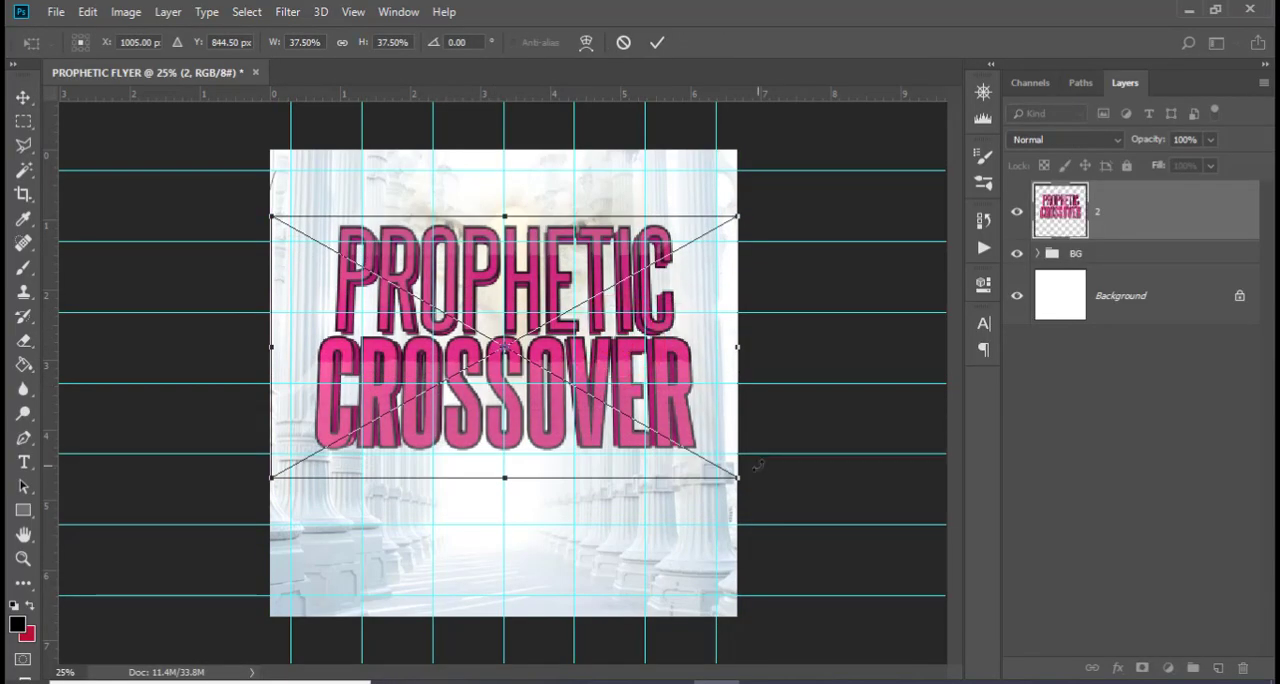
{"action": "left_click_drag", "start_coordinate": [738, 480], "coordinate": [703, 450]}
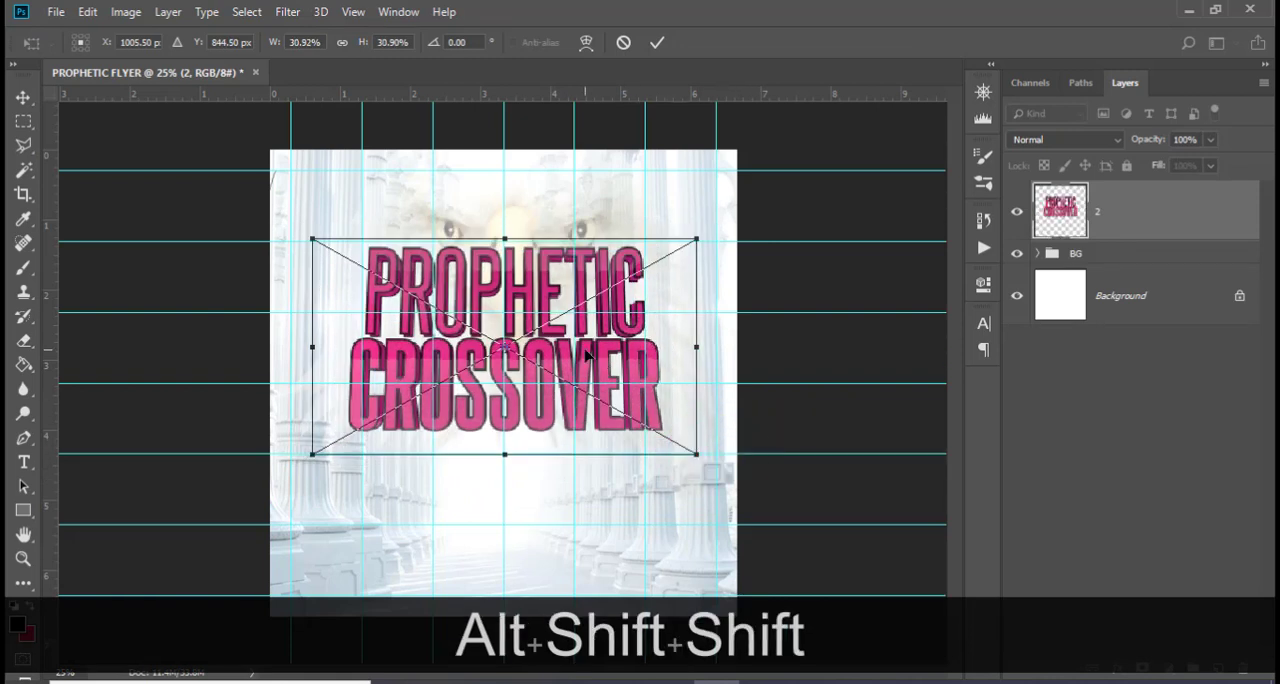
{"action": "left_click_drag", "start_coordinate": [640, 362], "coordinate": [582, 338], "text": "shift"}
{"action": "key", "text": "Return"}
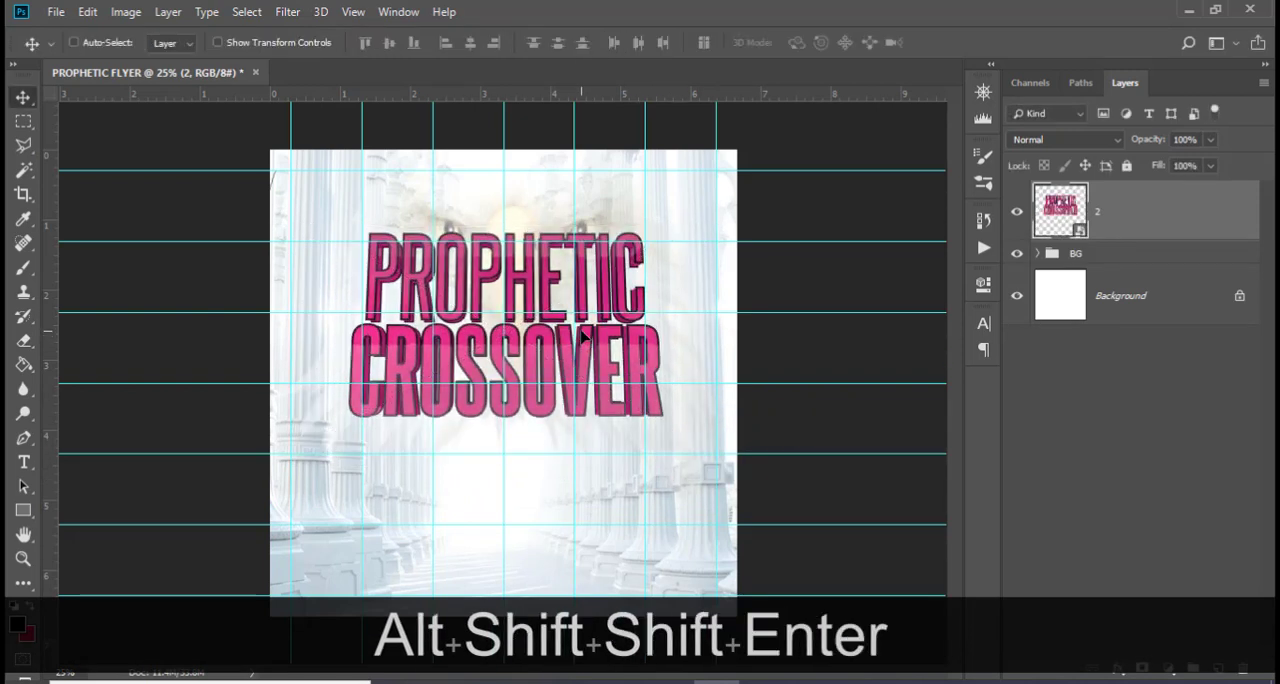
Nudge the title artwork slightly left and down
{"action": "key", "text": "v"}
{"action": "key", "text": "Left"}
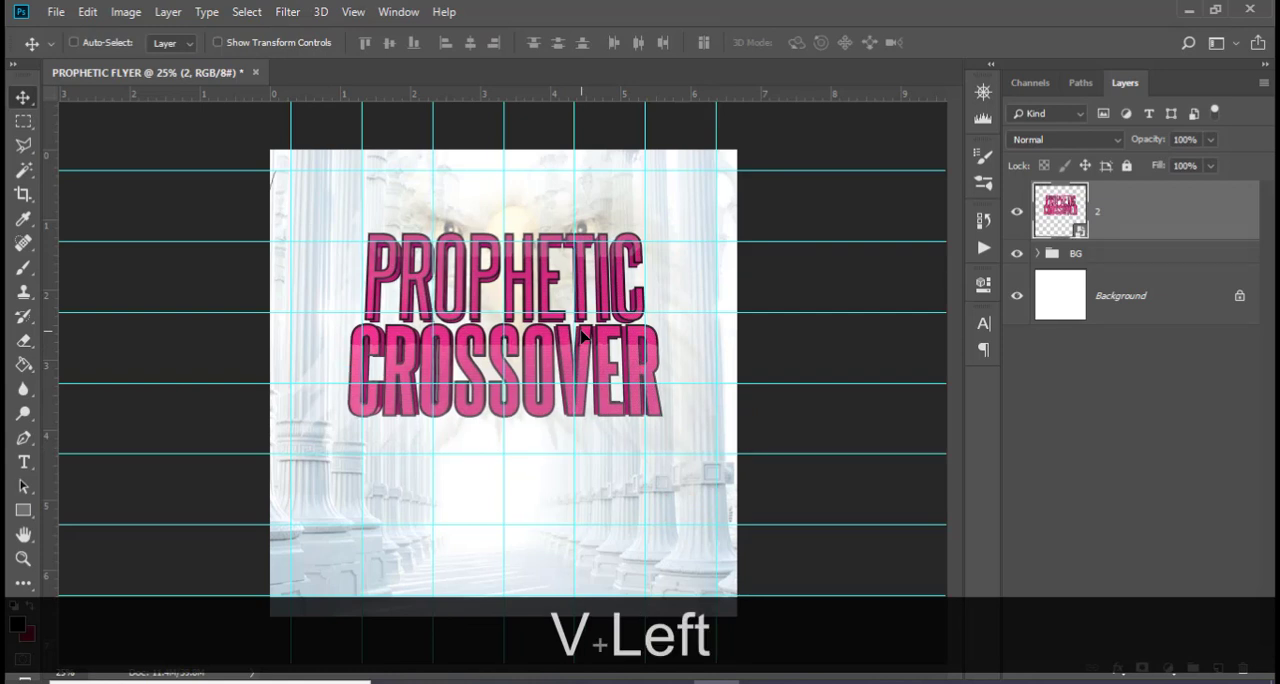
{"action": "key", "text": "shift+Down"}
{"action": "key", "text": "shift+Down"}
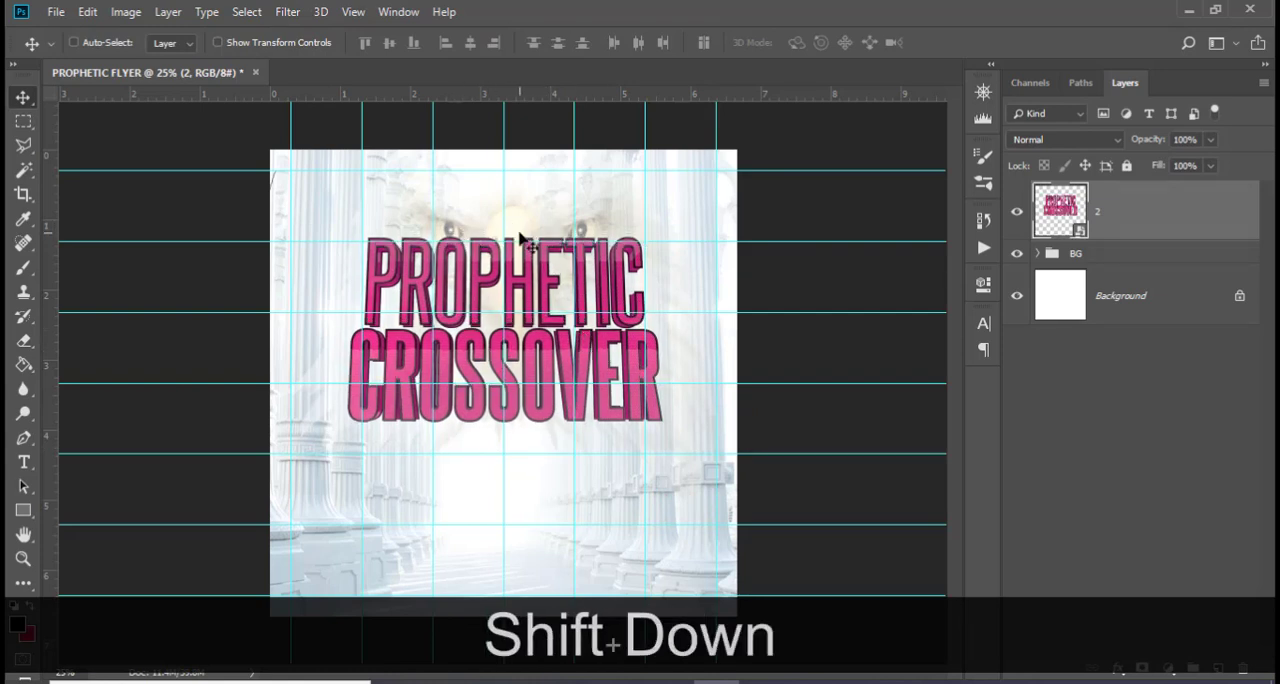
Shift the eagle layer inside the BG group slightly left and up so its eyes clear the title
{"action": "left_click", "coordinate": [1037, 253]}
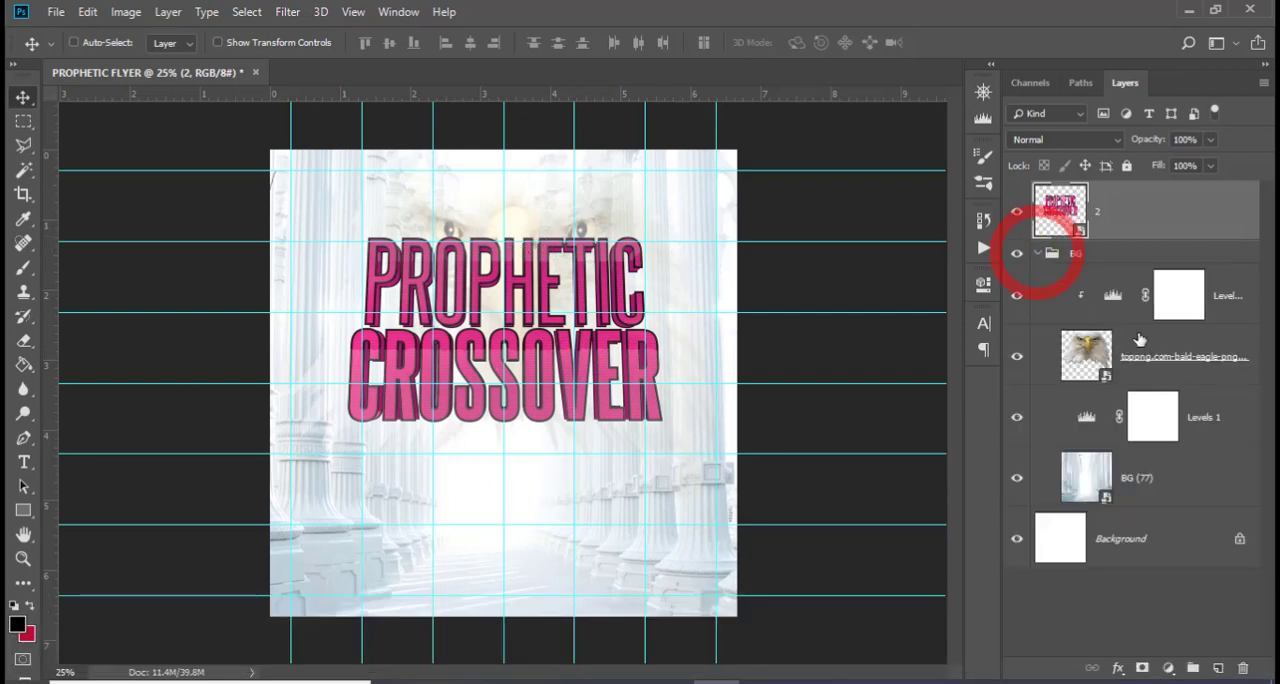
{"action": "left_click", "coordinate": [1134, 340]}
{"action": "key", "text": "ctrl+shift+Left"}
{"action": "key", "text": "ctrl+shift+Left"}
{"action": "key", "text": "ctrl+shift+Left"}
{"action": "key", "text": "ctrl+shift+Left"}
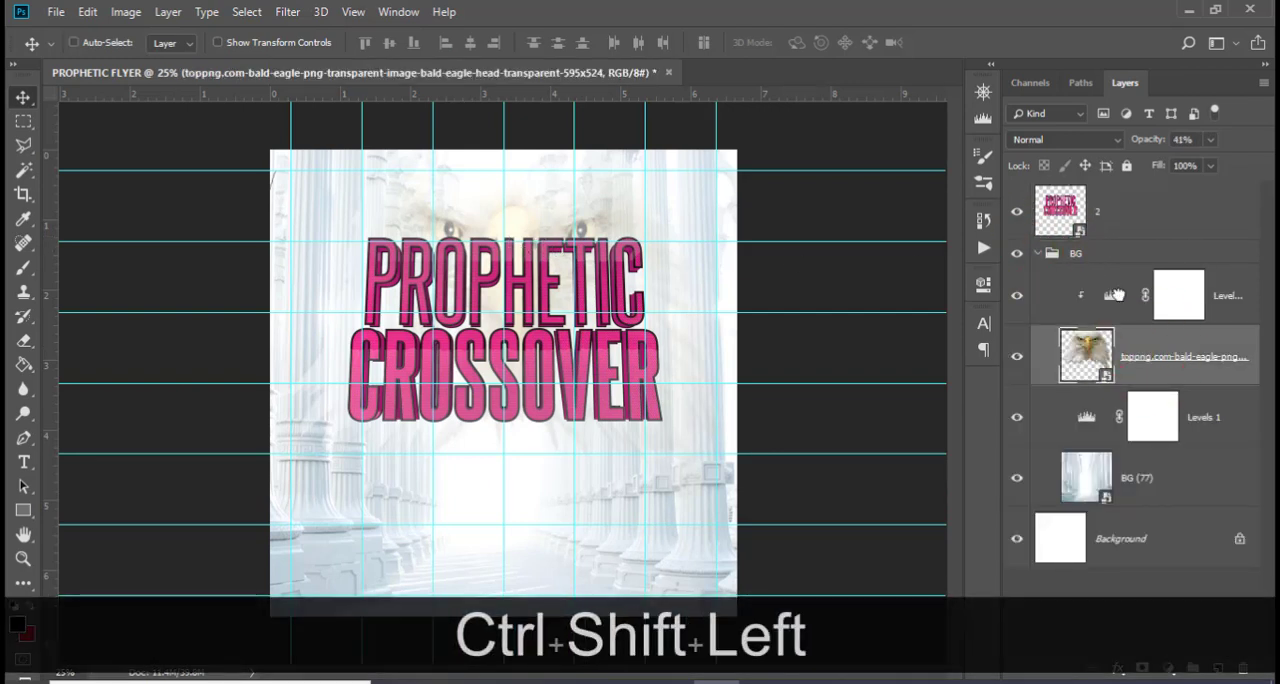
{"action": "key", "text": "ctrl+shift+Left"}
{"action": "key", "text": "ctrl+shift+Up"}
{"action": "key", "text": "ctrl+shift+Up"}
{"action": "key", "text": "ctrl+shift+Up"}
{"action": "key", "text": "ctrl+shift+Up"}
{"action": "key", "text": "ctrl+shift+Up"}
{"action": "key", "text": "ctrl+shift+Up"}
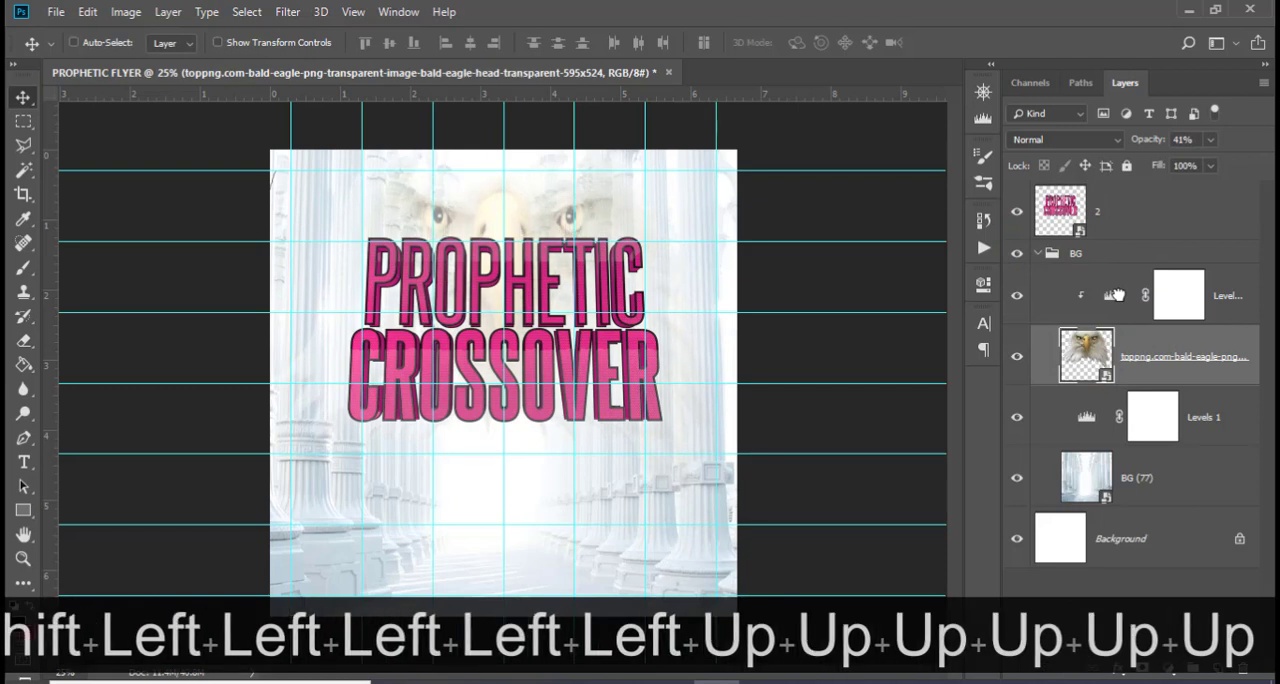
{"action": "key", "text": "Left"}
{"action": "key", "text": "Up"}
{"action": "key", "text": "Up"}
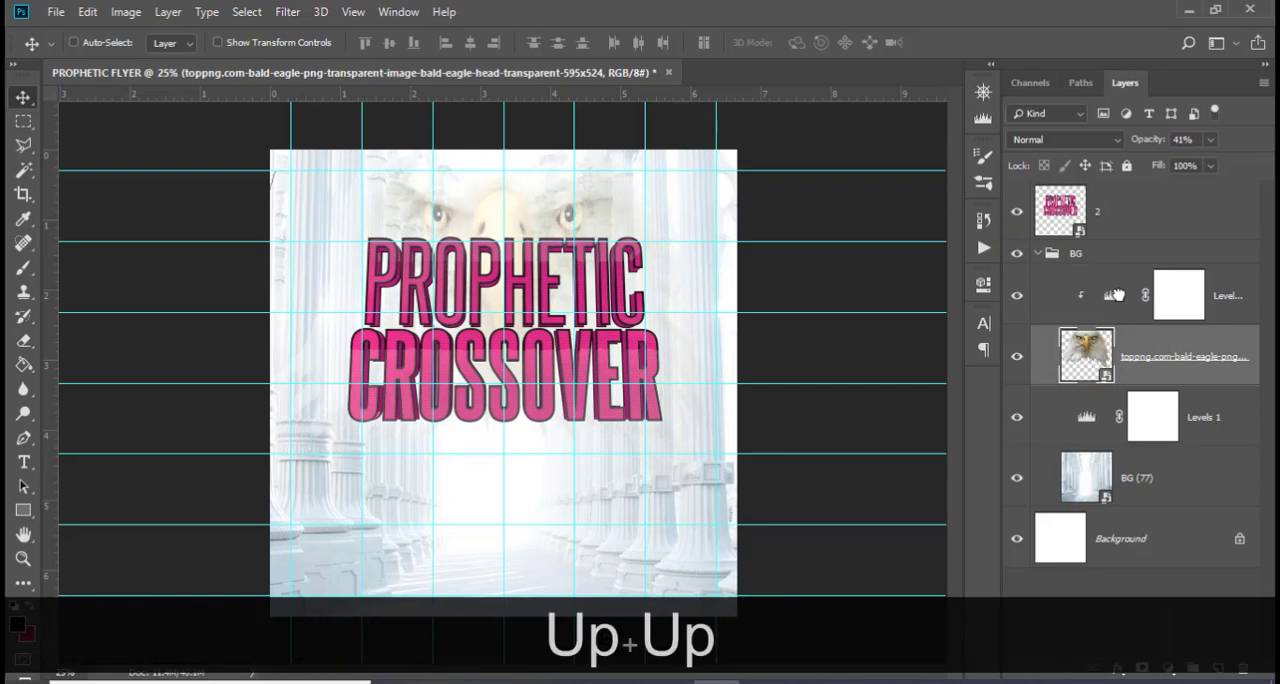
Hide the guides and collapse the BG group, leaving its size and position as they are
{"action": "key", "text": "ctrl+h"}
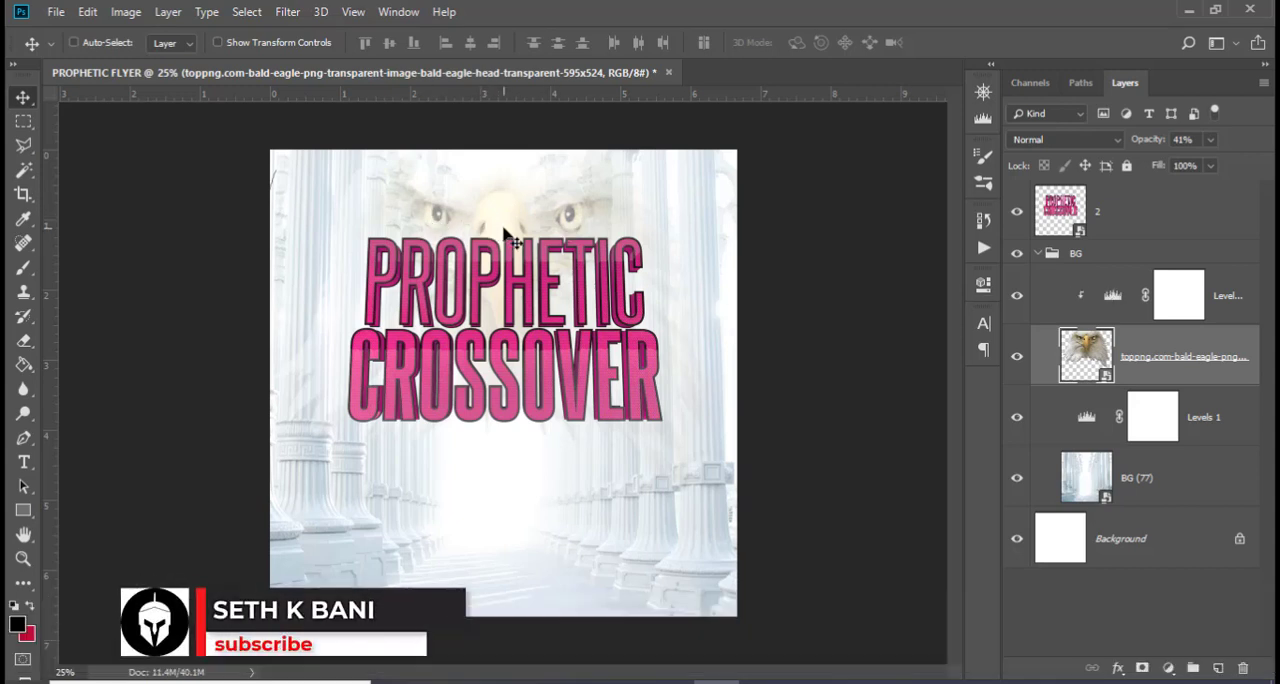
{"action": "left_click", "coordinate": [1038, 255]}
{"action": "key", "text": "ctrl+t"}
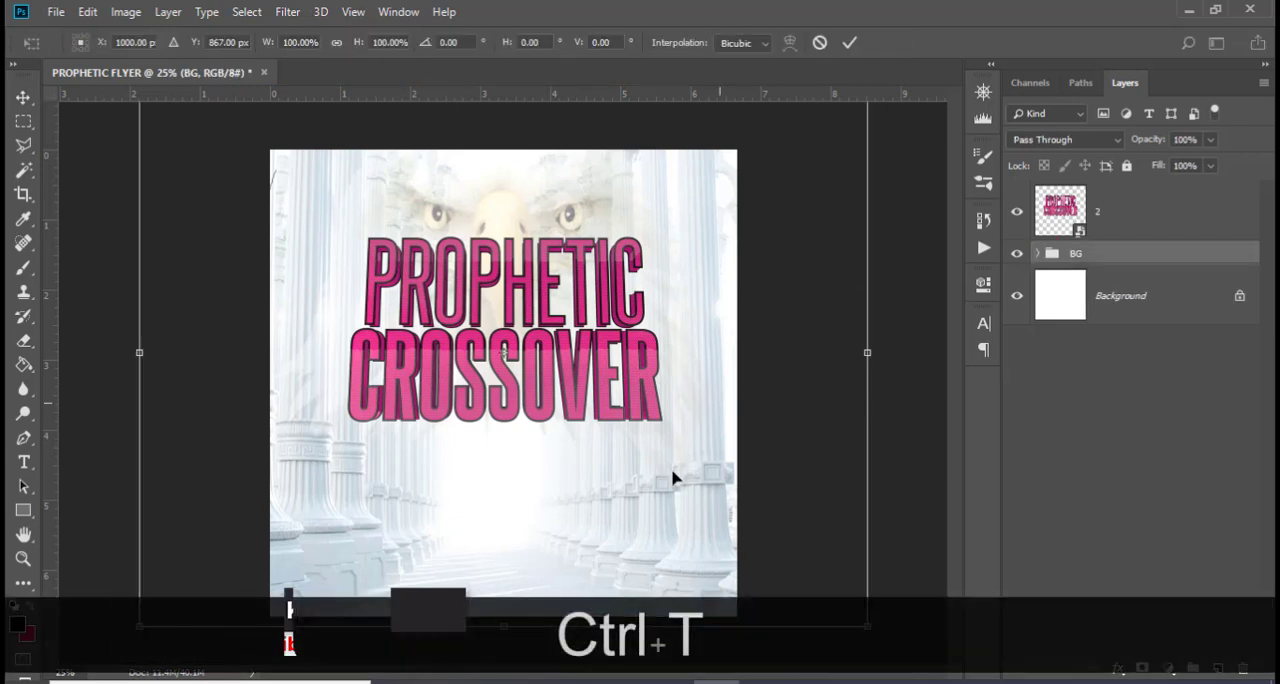
{"action": "key", "text": "Return"}
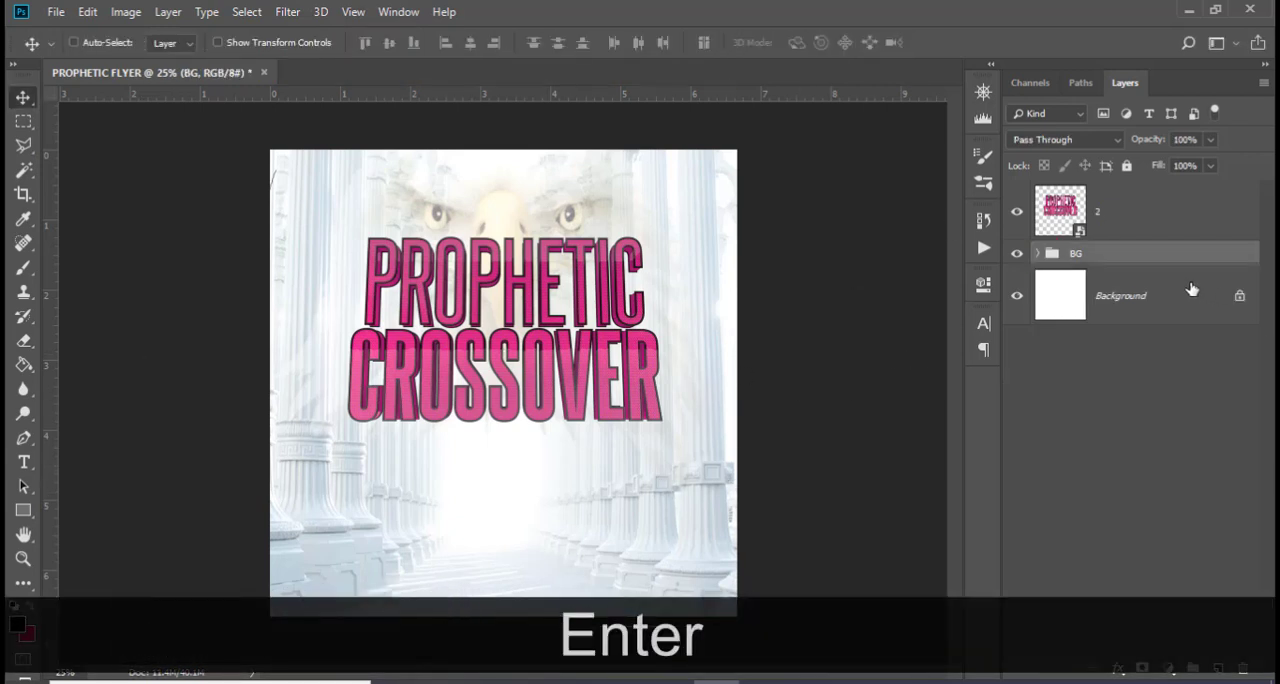
Scale the title artwork down to about 29.3% and move it slightly down, below the eagle's eyes
{"action": "left_click", "coordinate": [1136, 232]}
{"action": "key", "text": "ctrl+t"}
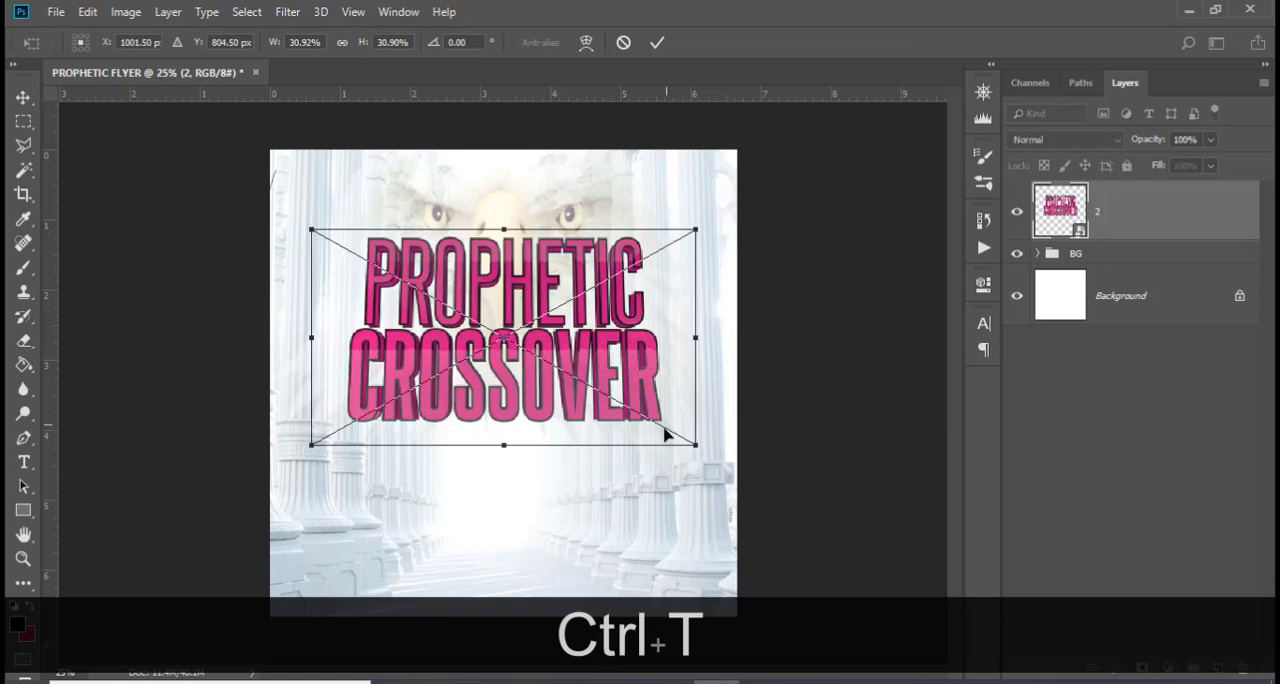
{"action": "left_click_drag", "start_coordinate": [699, 446], "coordinate": [686, 440]}
{"action": "key", "text": "shift"}
{"action": "key", "text": "Down"}
{"action": "key", "text": "Down"}
{"action": "key", "text": "Down"}
{"action": "key", "text": "Down"}
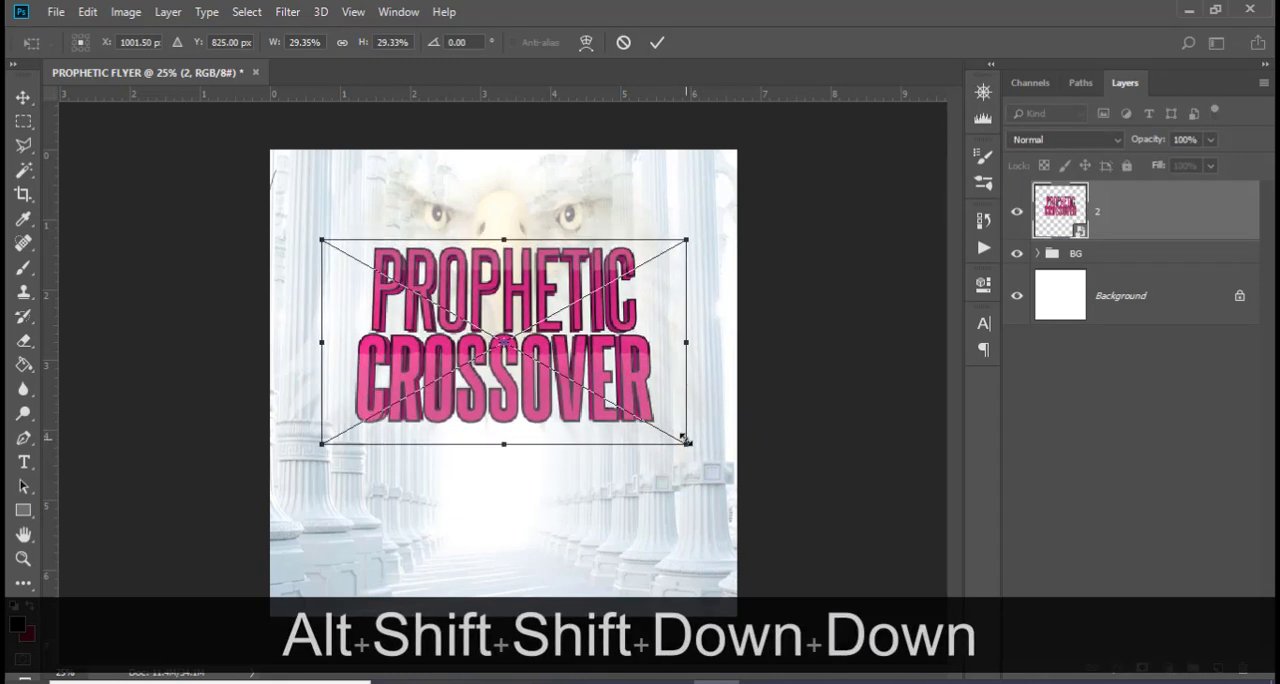
{"action": "key", "text": "Return"}
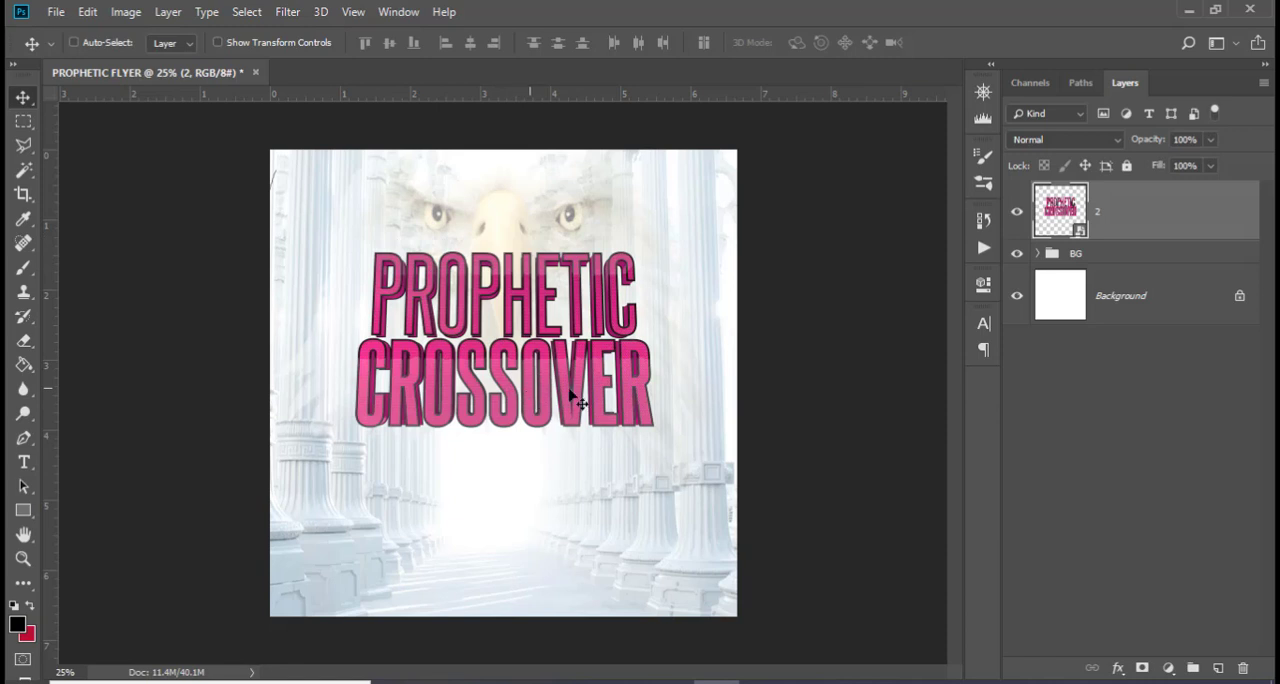
Add a Hue/Saturation adjustment clipped to the title artwork with hue at +65 and saturation at +100
{"action": "left_click", "coordinate": [1168, 667]}
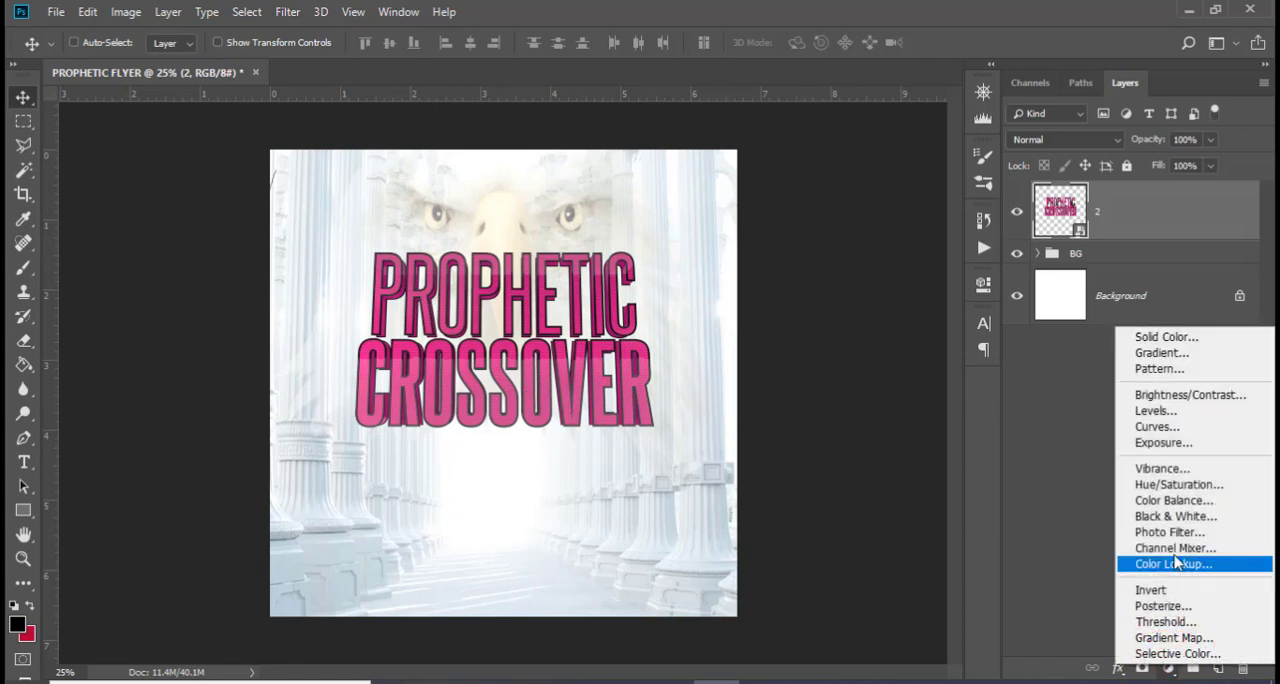
{"action": "left_click", "coordinate": [1175, 485]}
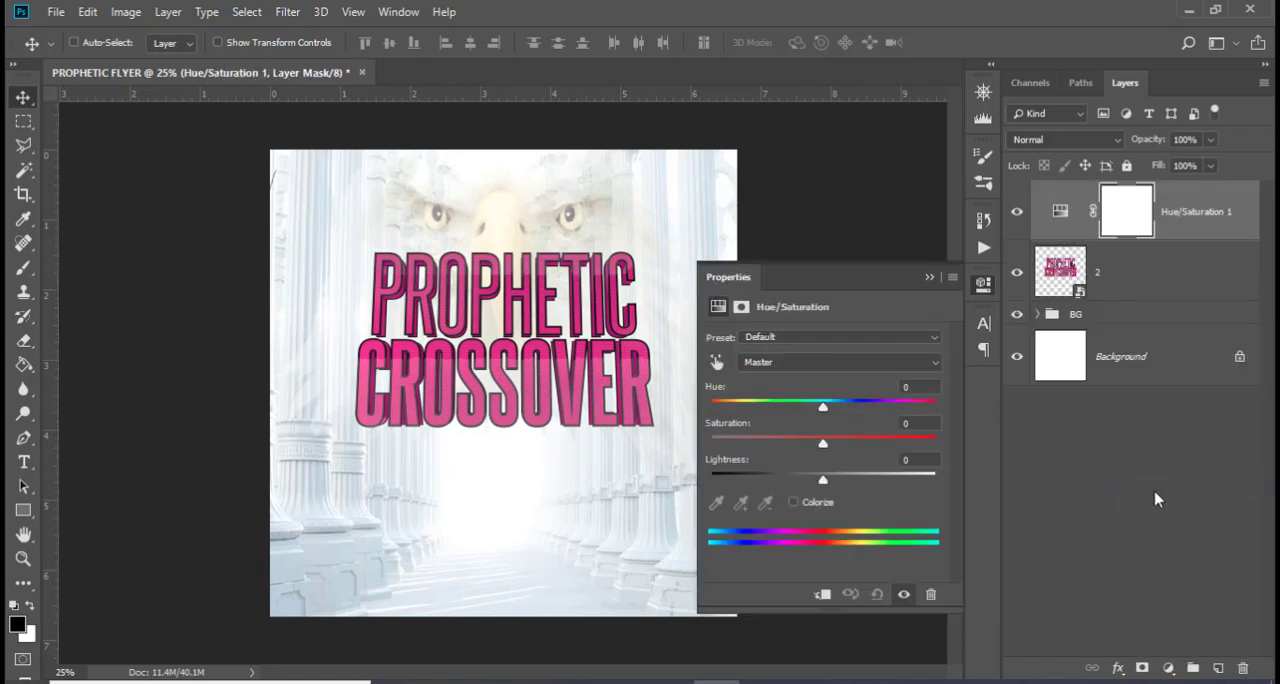
{"action": "left_click", "coordinate": [822, 594]}
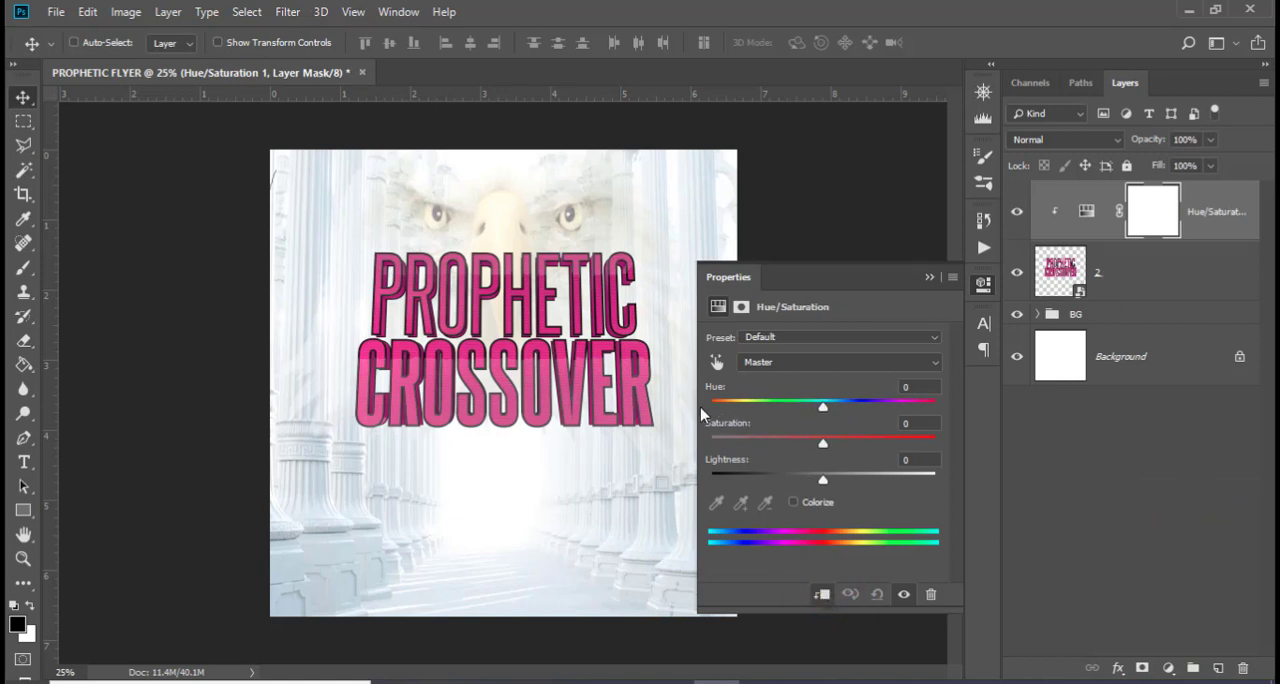
{"action": "left_click_drag", "start_coordinate": [823, 443], "coordinate": [928, 446]}
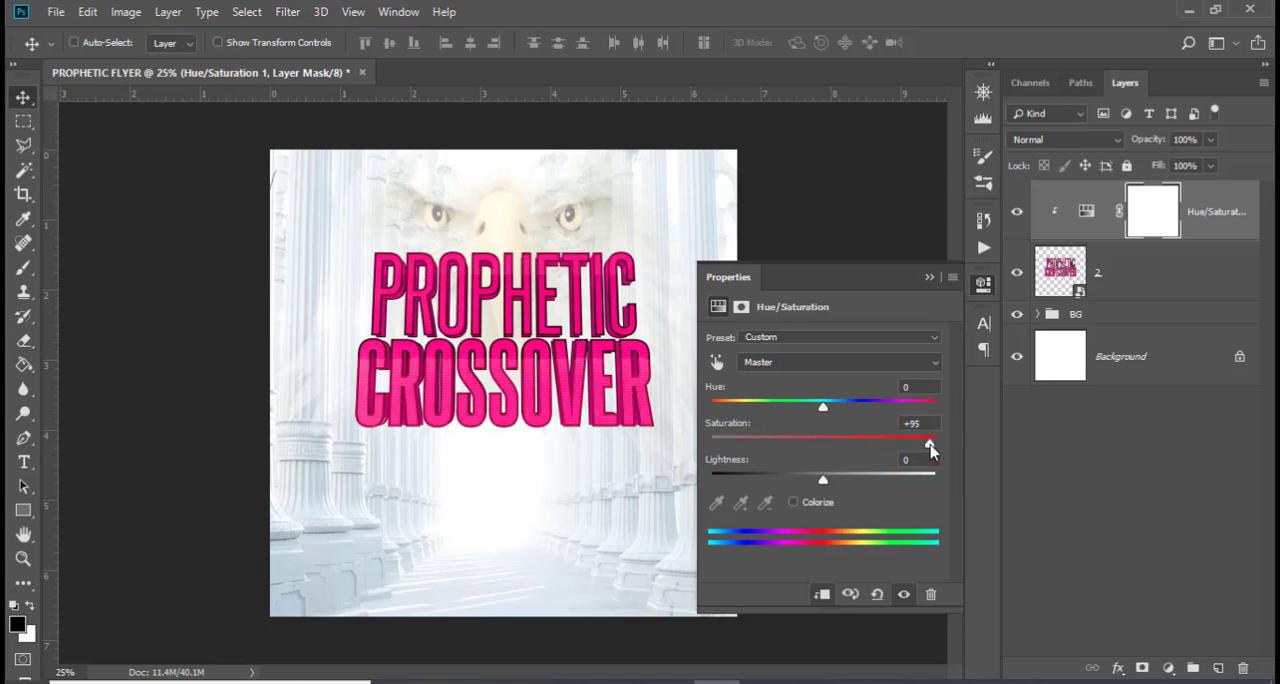
{"action": "left_click_drag", "start_coordinate": [930, 450], "coordinate": [943, 448]}
{"action": "left_click", "coordinate": [944, 447]}
{"action": "left_click_drag", "start_coordinate": [826, 416], "coordinate": [884, 413]}
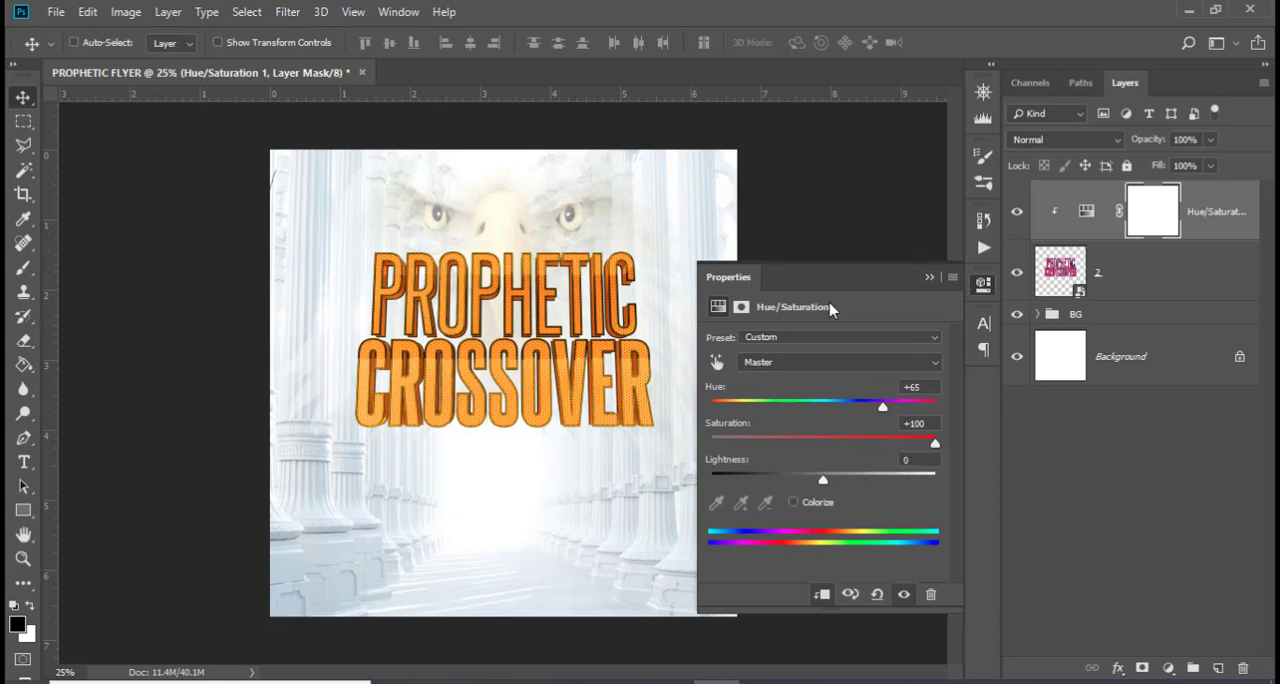
{"action": "left_click", "coordinate": [928, 278]}
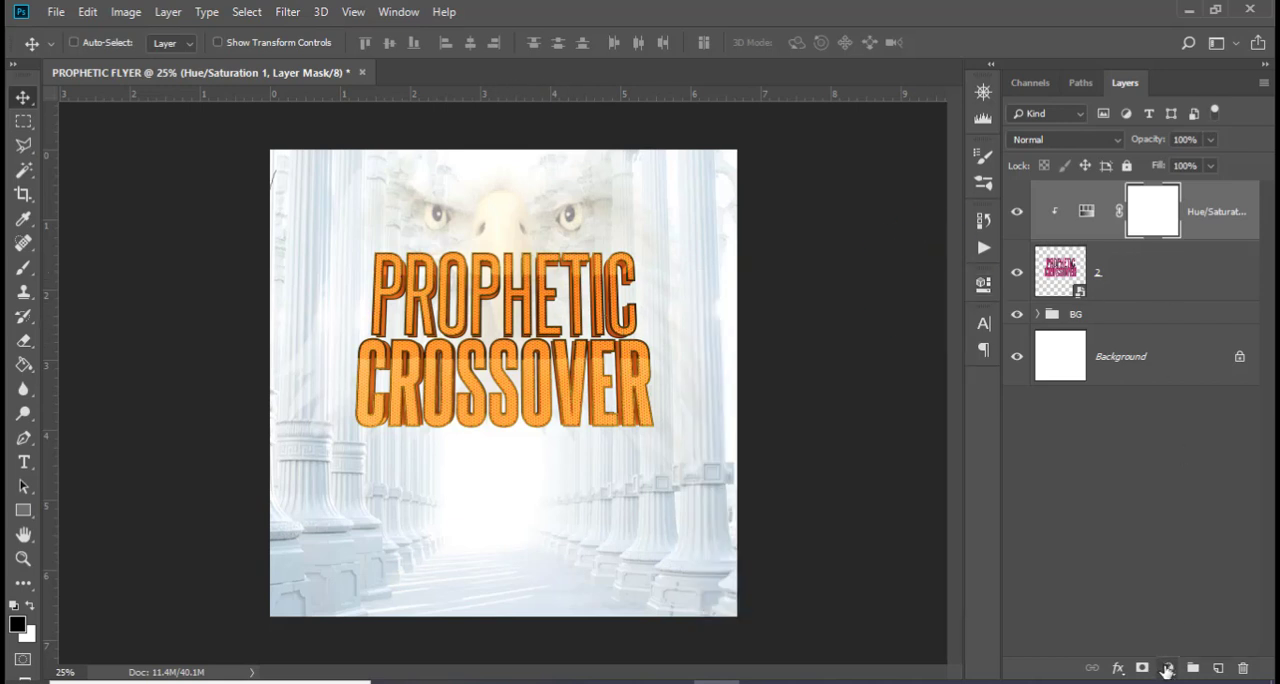
Add a Curves adjustment above Hue/Saturation with the black input point moved inward and a highlight point raised slightly
{"action": "left_click", "coordinate": [1168, 667]}
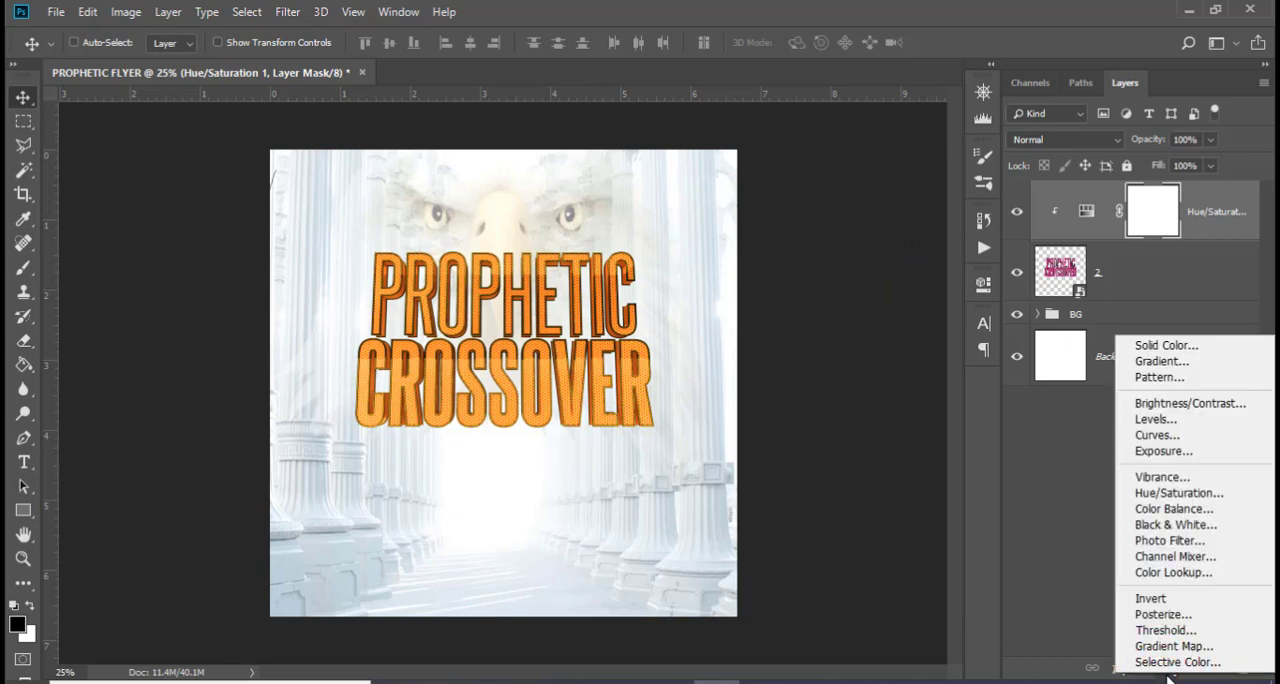
{"action": "left_click", "coordinate": [1157, 435]}
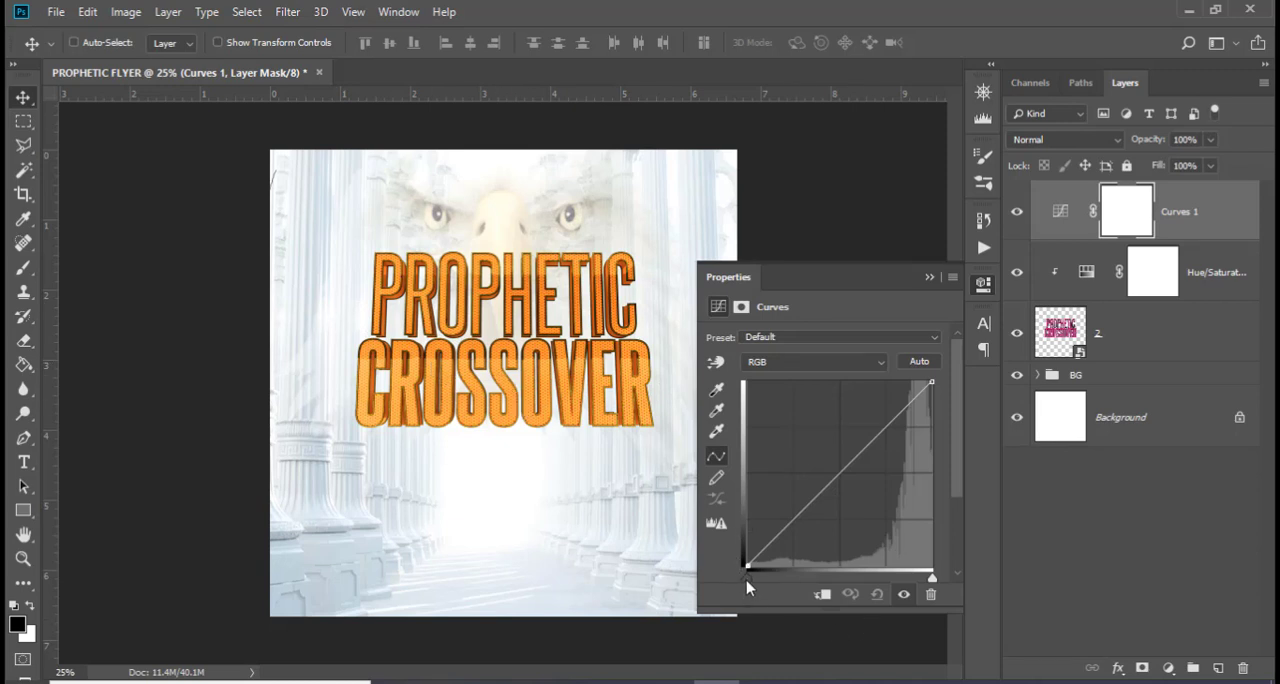
{"action": "left_click_drag", "start_coordinate": [746, 580], "coordinate": [777, 578]}
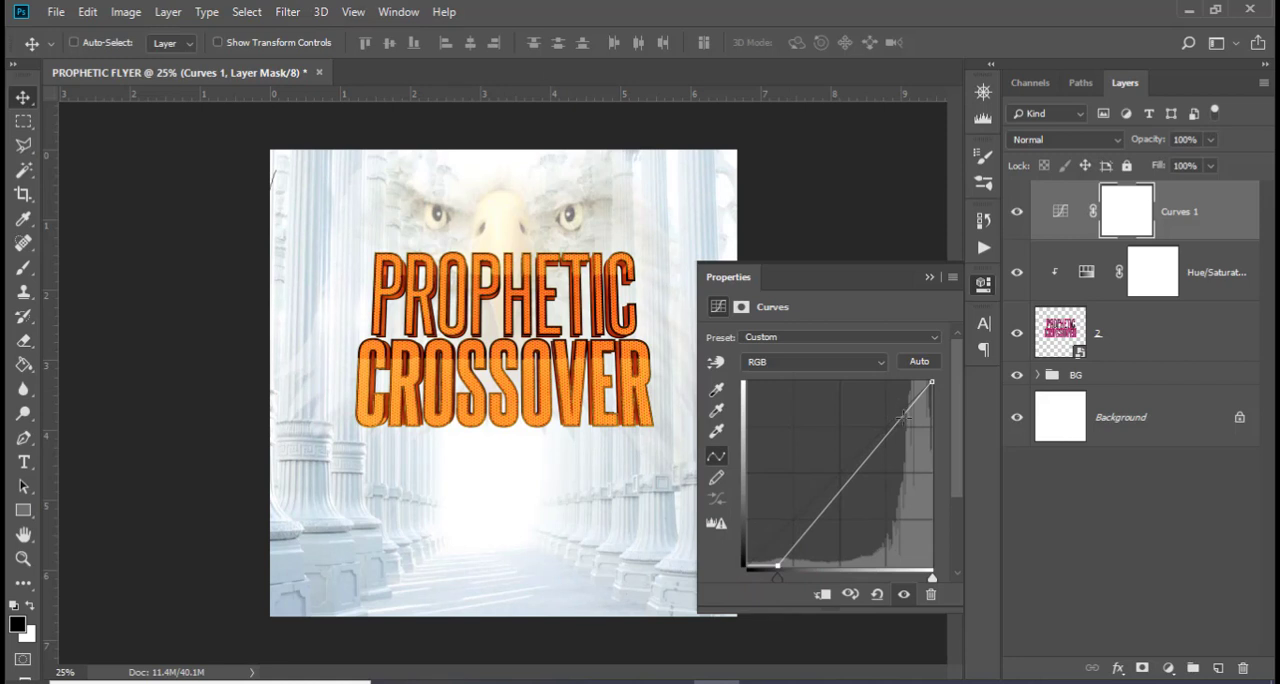
{"action": "left_click", "coordinate": [903, 417]}
{"action": "left_click_drag", "start_coordinate": [903, 417], "coordinate": [897, 408]}
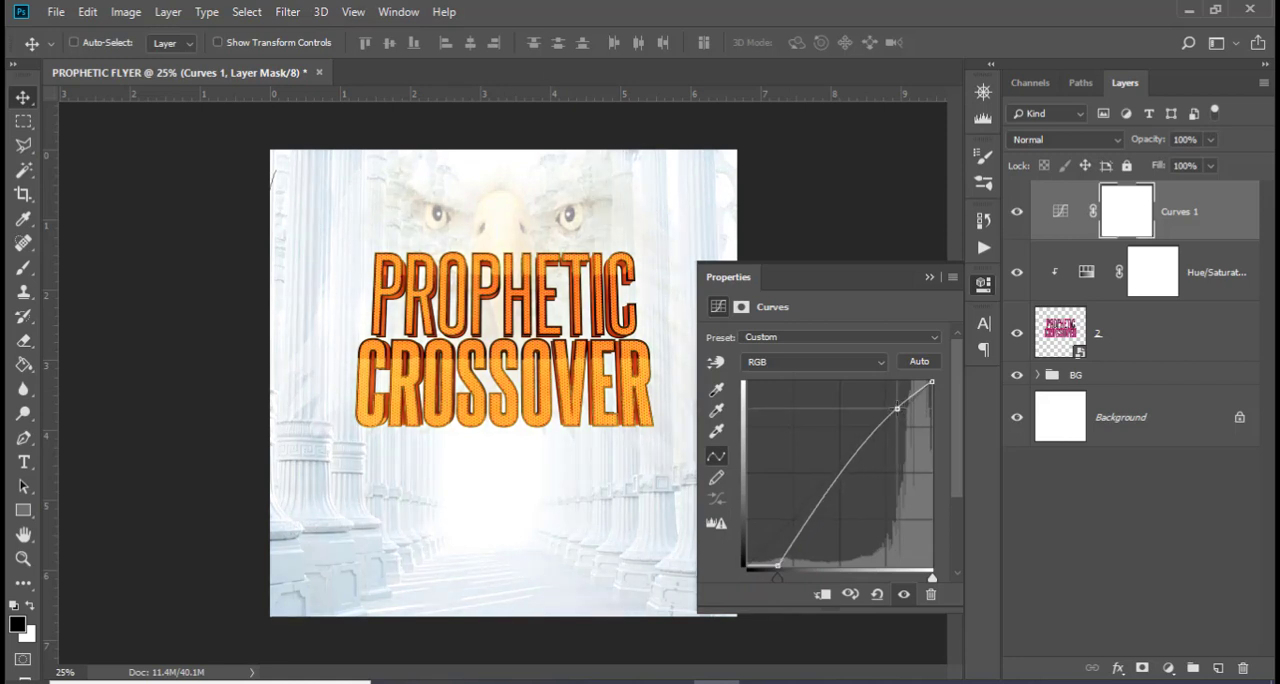
{"action": "left_click", "coordinate": [926, 278]}
Check the Curves adjustment's effect on the whole flyer and clip it to the title artwork
{"action": "left_click", "coordinate": [1018, 214]}
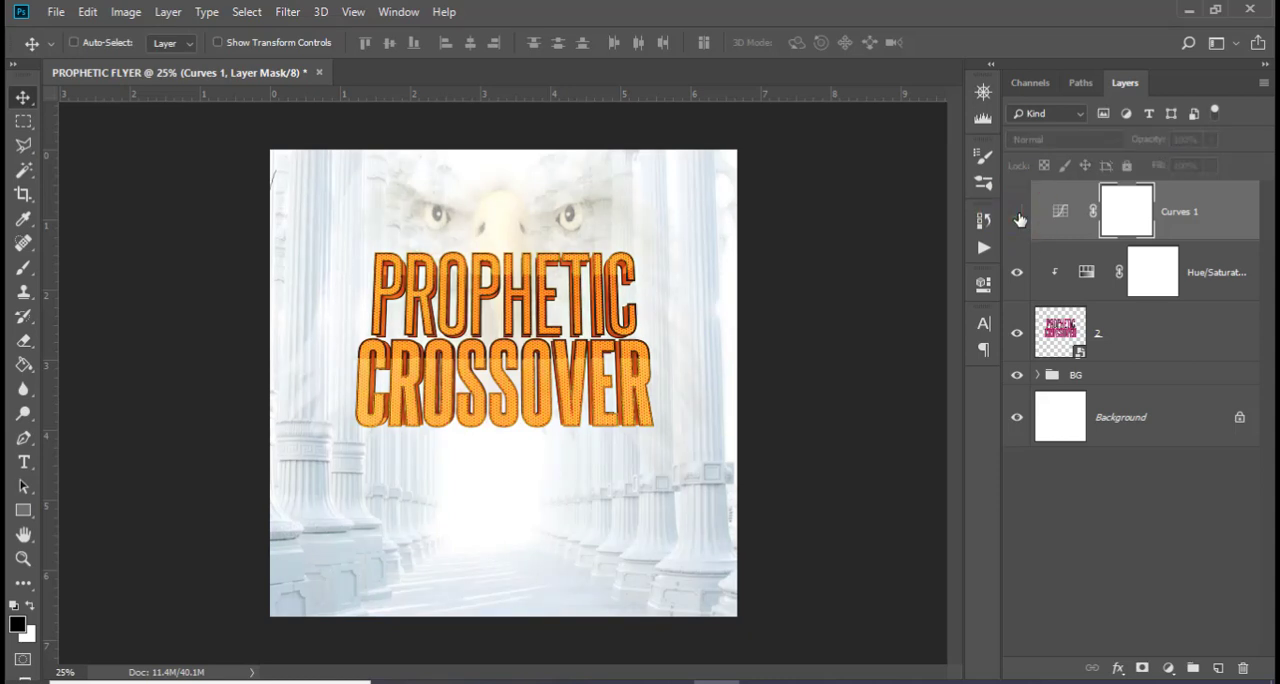
{"action": "left_click", "coordinate": [1018, 215]}
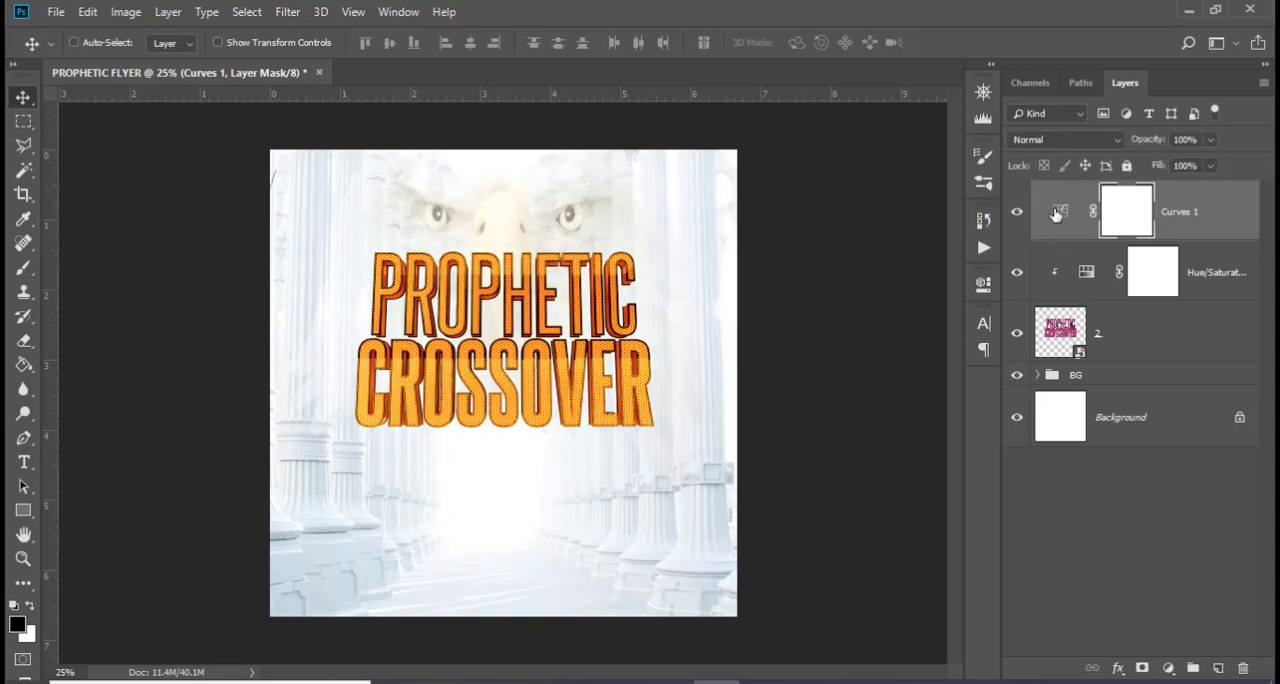
{"action": "double_click", "coordinate": [1057, 214]}
{"action": "left_click", "coordinate": [823, 596]}
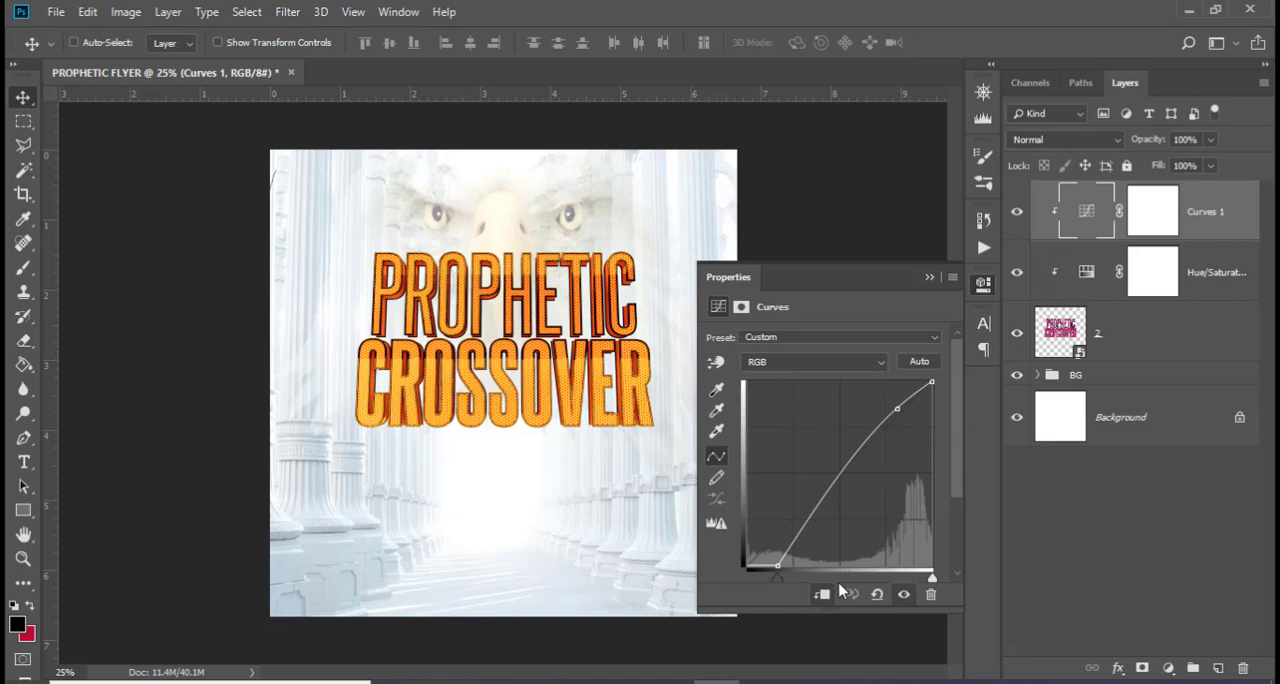
Compare the title with and without the clipped Curves adjustment by toggling its visibility
{"action": "left_click", "coordinate": [1017, 212]}
{"action": "left_click", "coordinate": [1017, 212]}
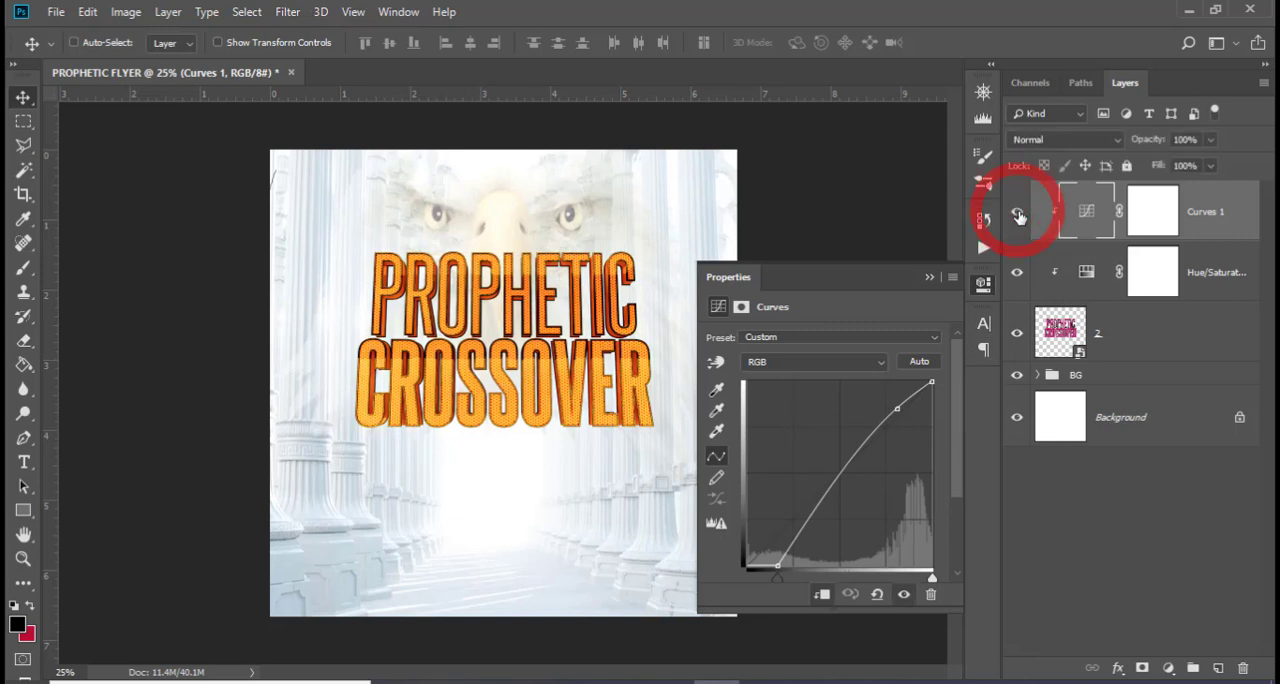
{"action": "left_click", "coordinate": [1018, 214]}
{"action": "left_click", "coordinate": [1017, 212]}
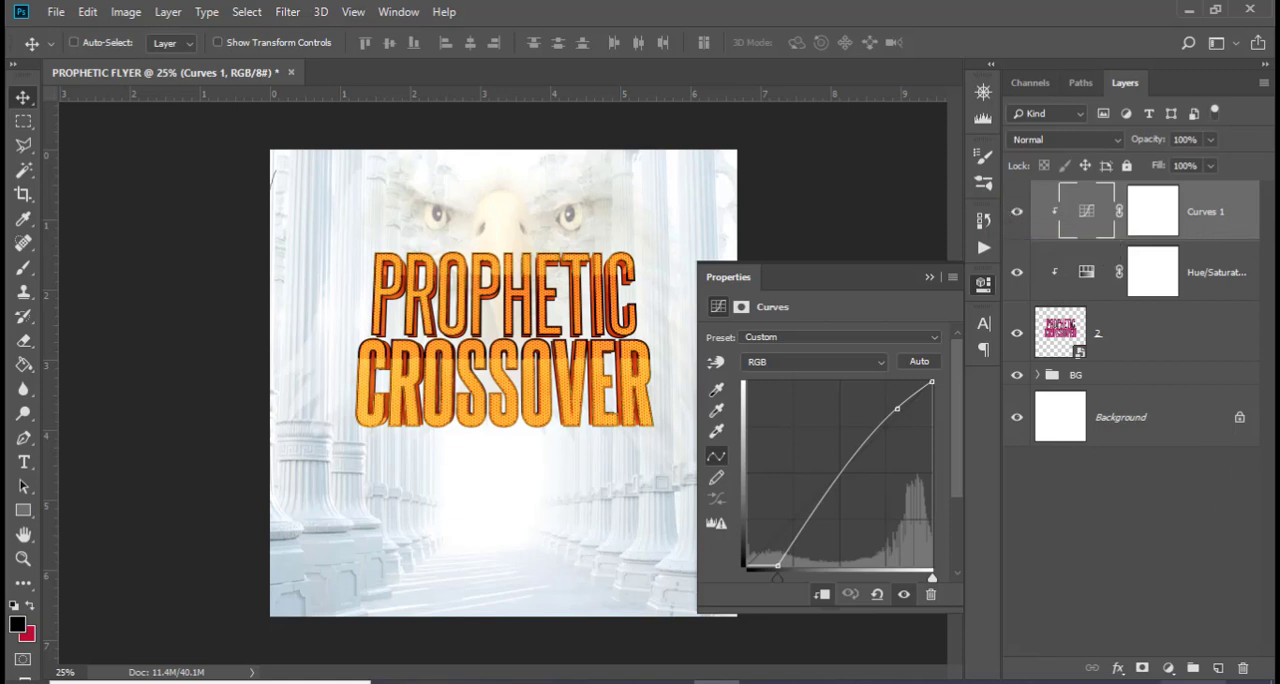
Add a new layer above the Curves adjustment and ready a Soft Round brush at 0% hardness with white (ffffff) as foreground colour
{"action": "left_click", "coordinate": [1218, 668]}
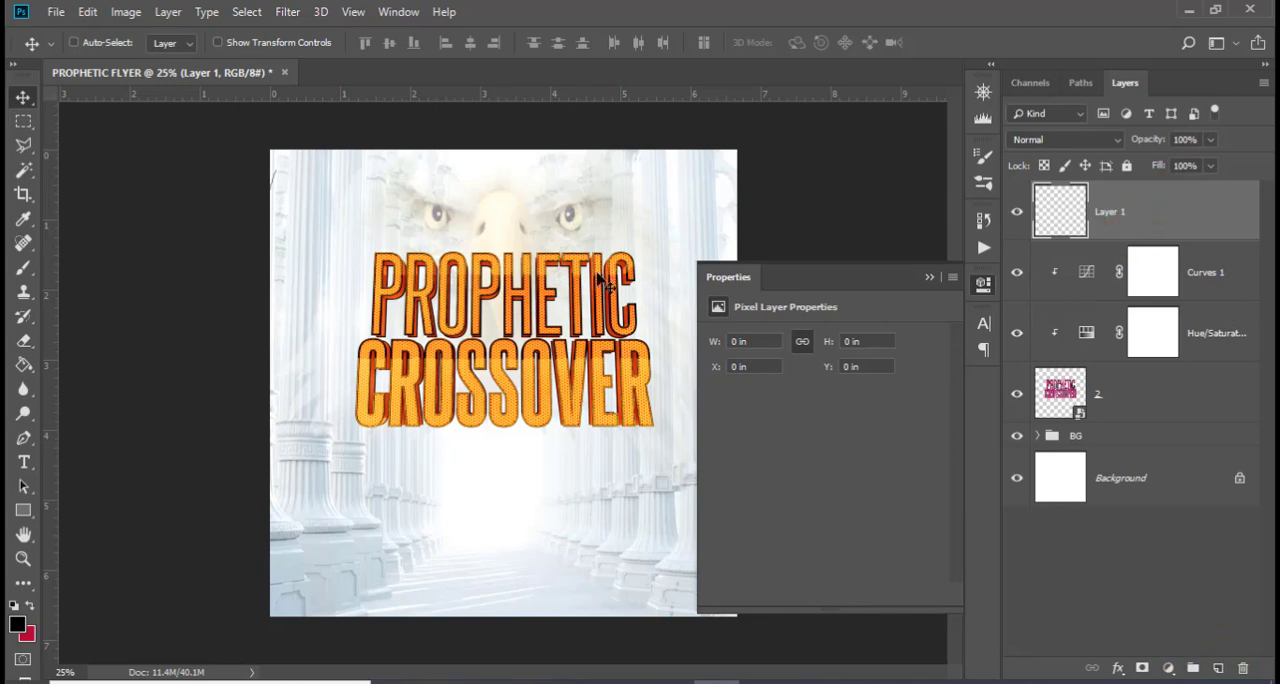
{"action": "key", "text": "b"}
{"action": "left_click", "coordinate": [100, 44]}
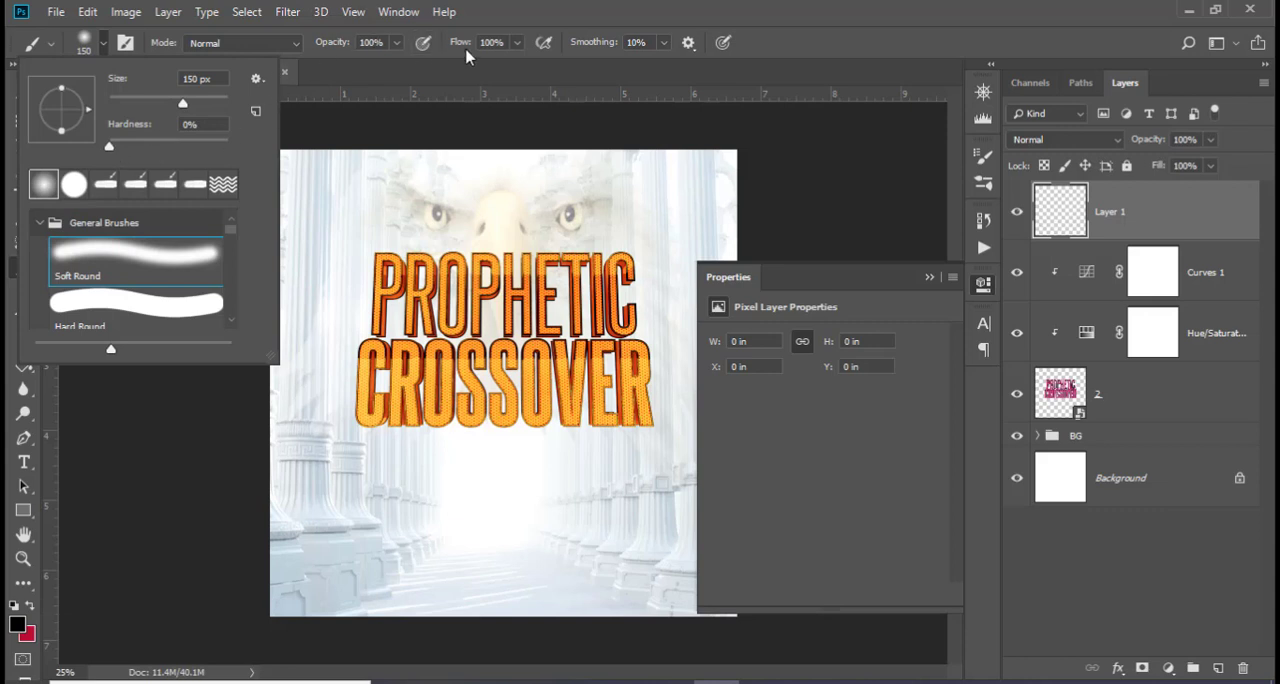
{"action": "left_click", "coordinate": [550, 2]}
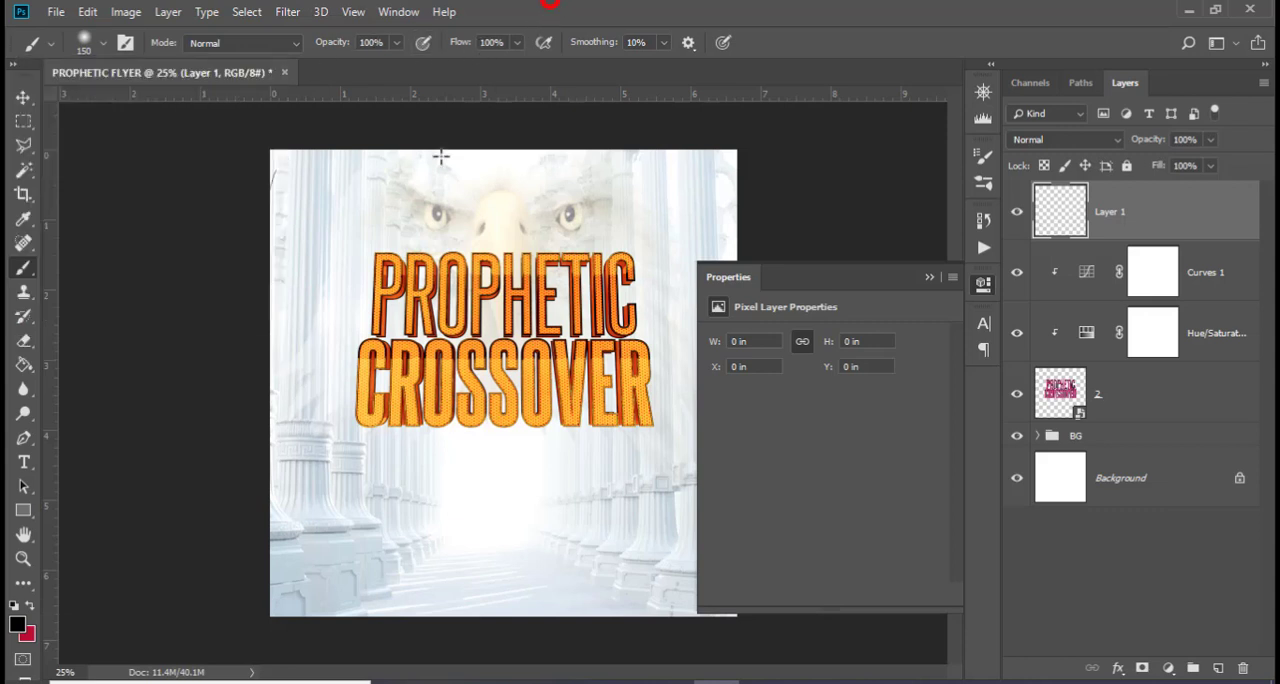
{"action": "left_click", "coordinate": [20, 626]}
{"action": "left_click", "coordinate": [779, 348]}
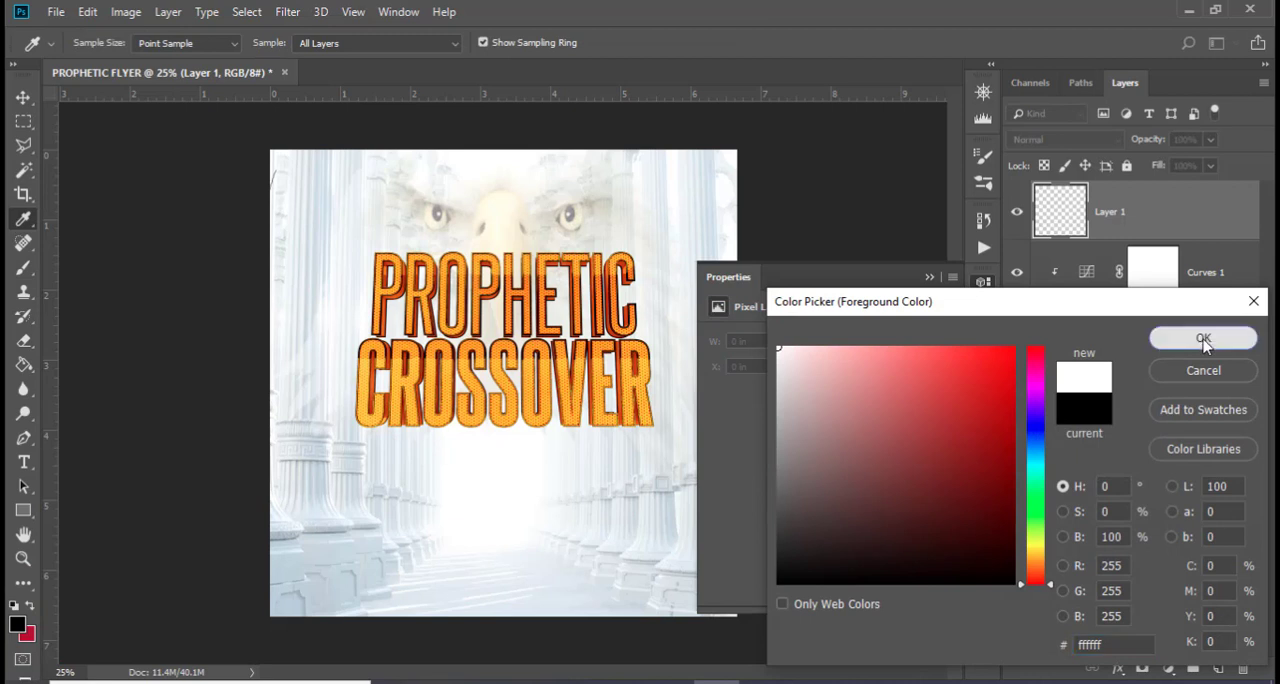
{"action": "left_click", "coordinate": [1203, 340]}
{"action": "left_click", "coordinate": [929, 276]}
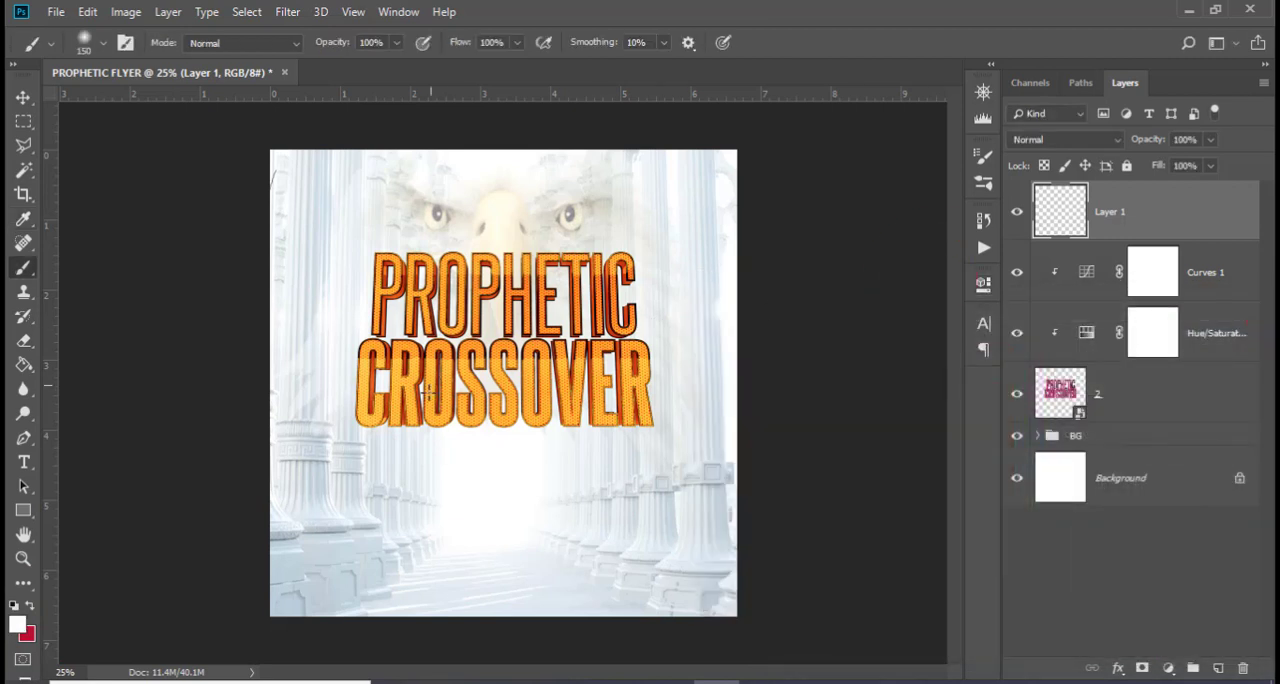
Enlarge the brush to 700 px and paint one soft white dab over the middle of the title
{"action": "key", "text": "Caps_Lock"}
{"action": "key", "text": "bracketright"}
{"action": "key", "text": "bracketright"}
{"action": "key", "text": "bracketright"}
{"action": "key", "text": "bracketright"}
{"action": "key", "text": "bracketright"}
{"action": "key", "text": "bracketright"}
{"action": "key", "text": "bracketright"}
{"action": "key", "text": "bracketright"}
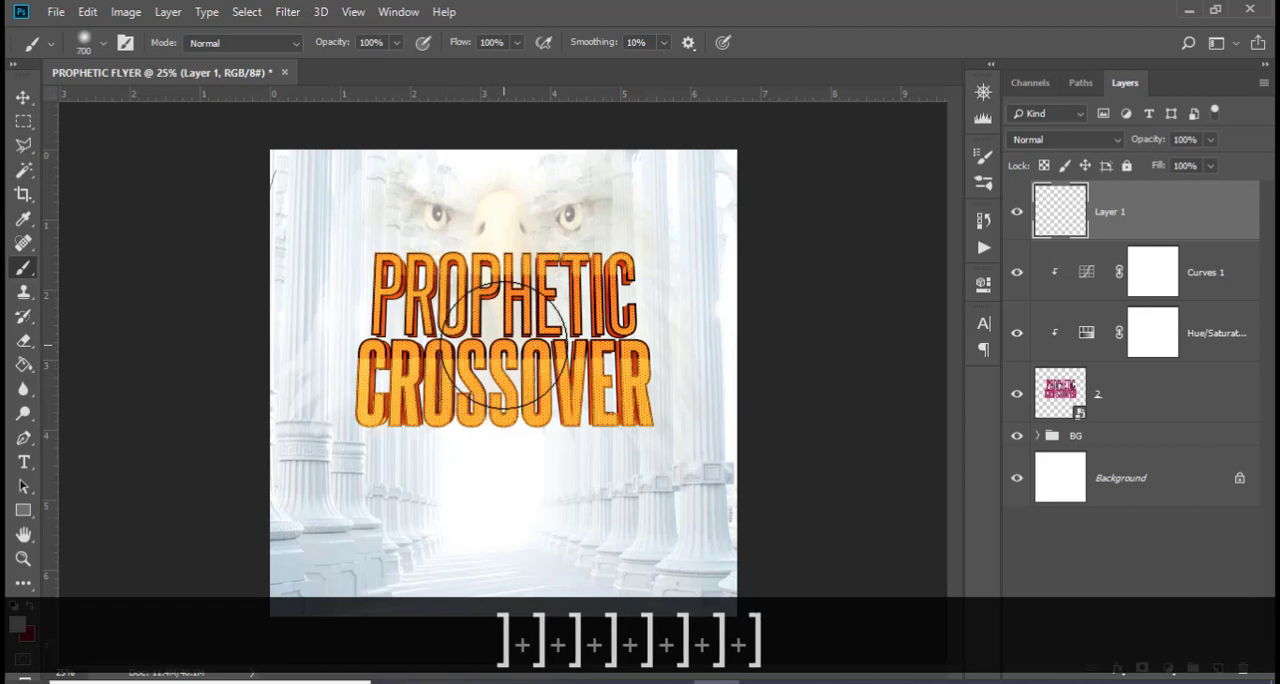
{"action": "left_click", "coordinate": [503, 341]}
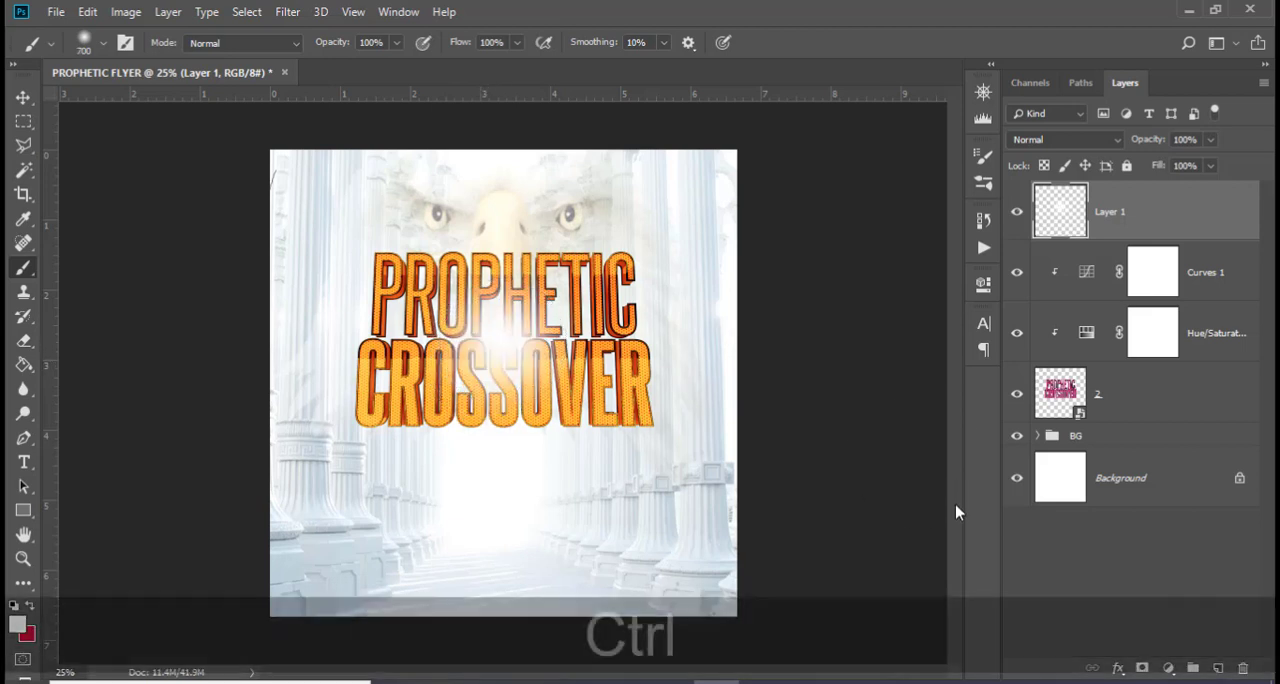
Transform the white glow, squashing it to about 28% height and placing it between PROPHETIC and CROSSOVER
{"action": "key", "text": "ctrl+t"}
{"action": "left_click_drag", "start_coordinate": [503, 474], "coordinate": [503, 428]}
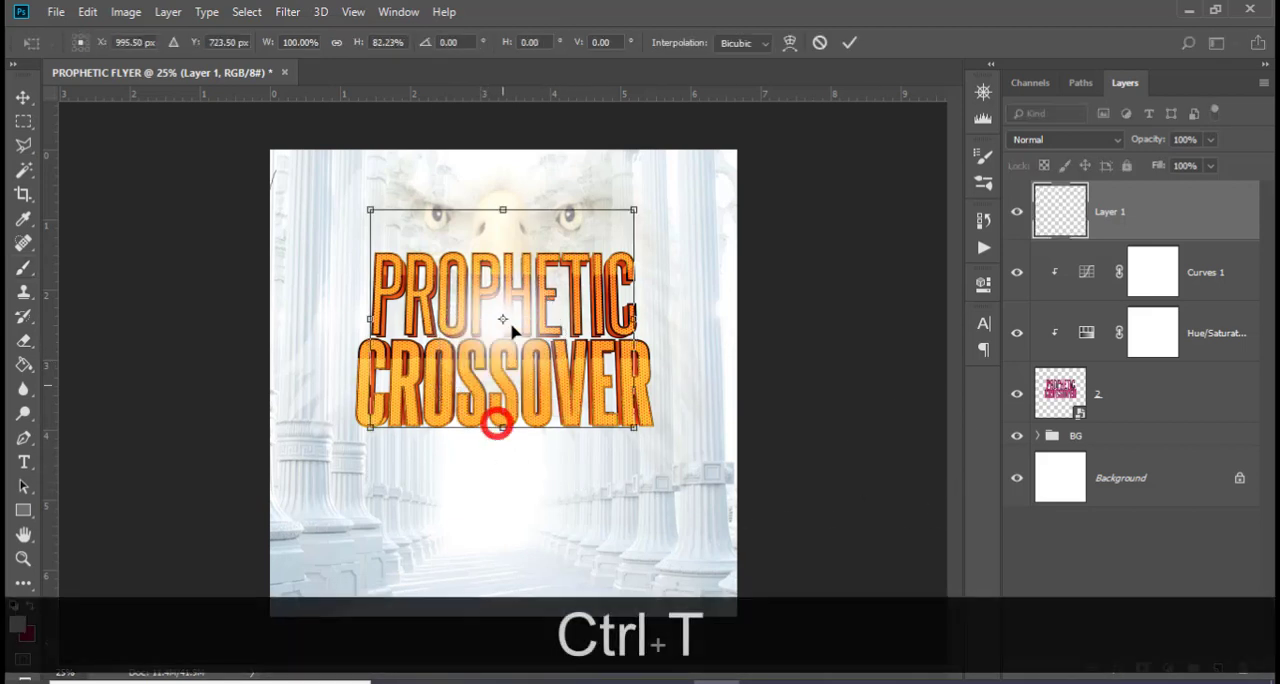
{"action": "left_click_drag", "start_coordinate": [503, 210], "coordinate": [502, 309]}
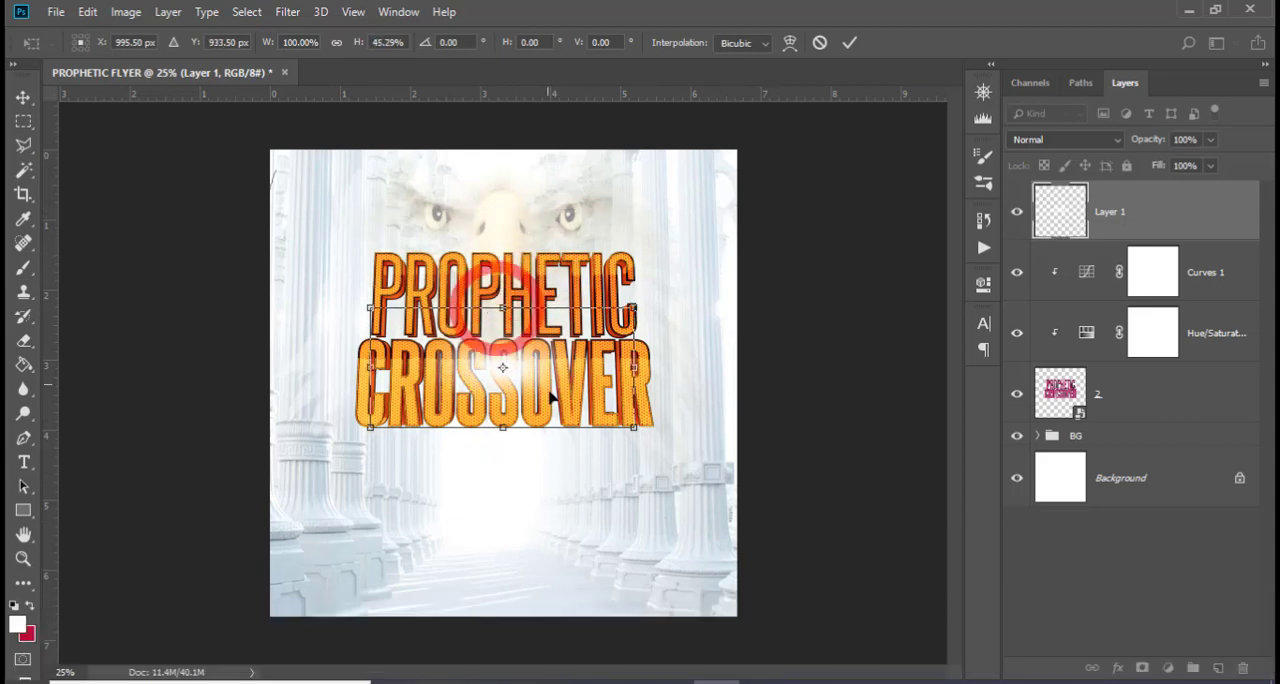
{"action": "left_click_drag", "start_coordinate": [546, 422], "coordinate": [486, 370]}
{"action": "left_click_drag", "start_coordinate": [486, 283], "coordinate": [486, 295]}
Stretch the glow symmetrically to about 221% width, centre it on the title and flatten it to about 22% height
{"action": "key", "text": "alt+shift"}
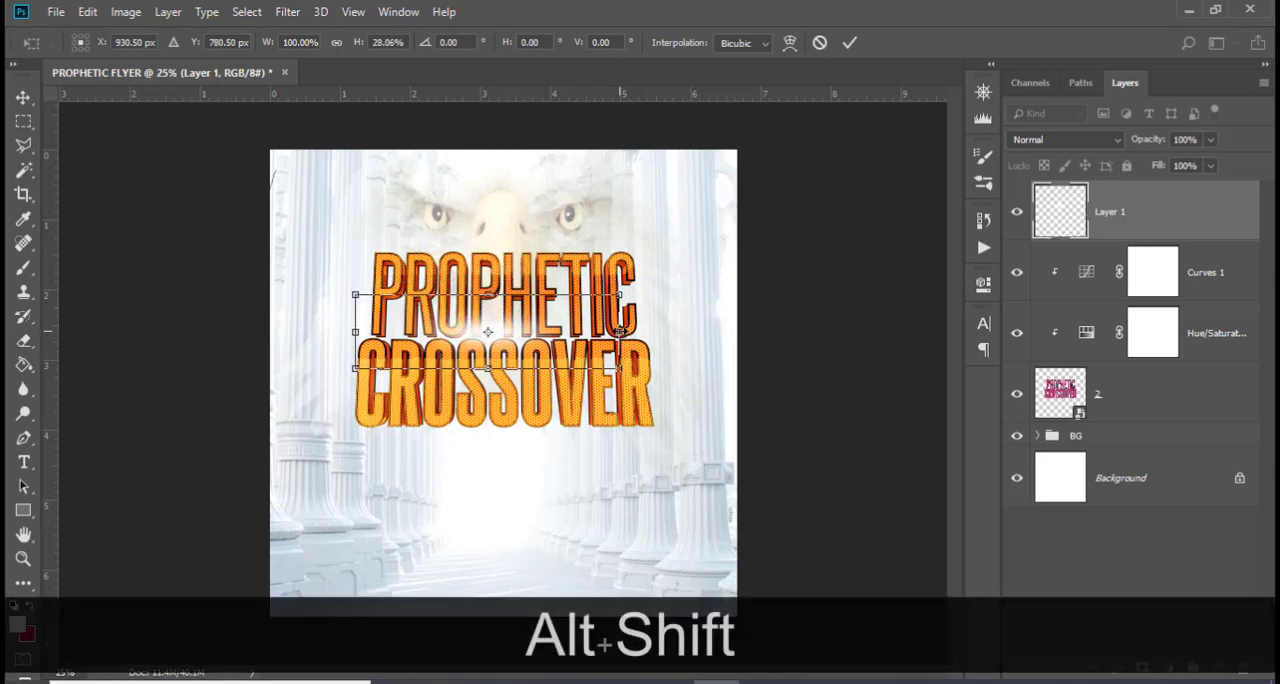
{"action": "key", "text": "alt"}
{"action": "left_click_drag", "start_coordinate": [620, 331], "coordinate": [654, 346]}
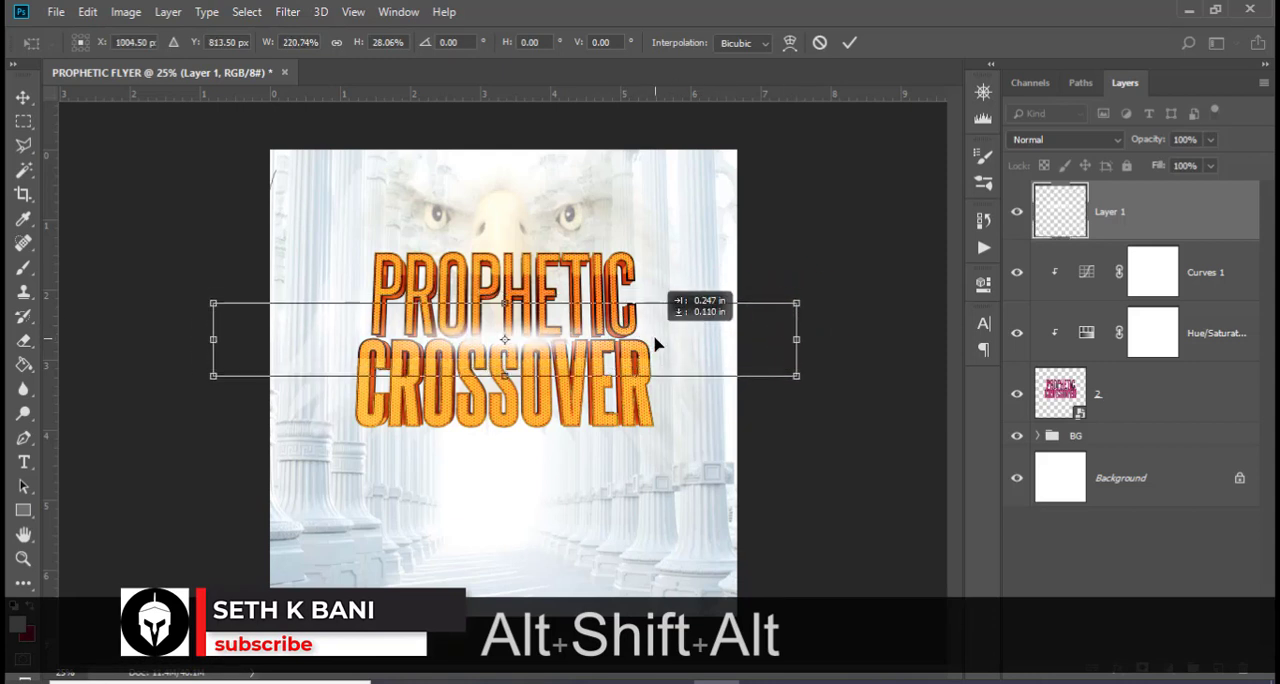
{"action": "left_click_drag", "start_coordinate": [504, 368], "coordinate": [509, 359]}
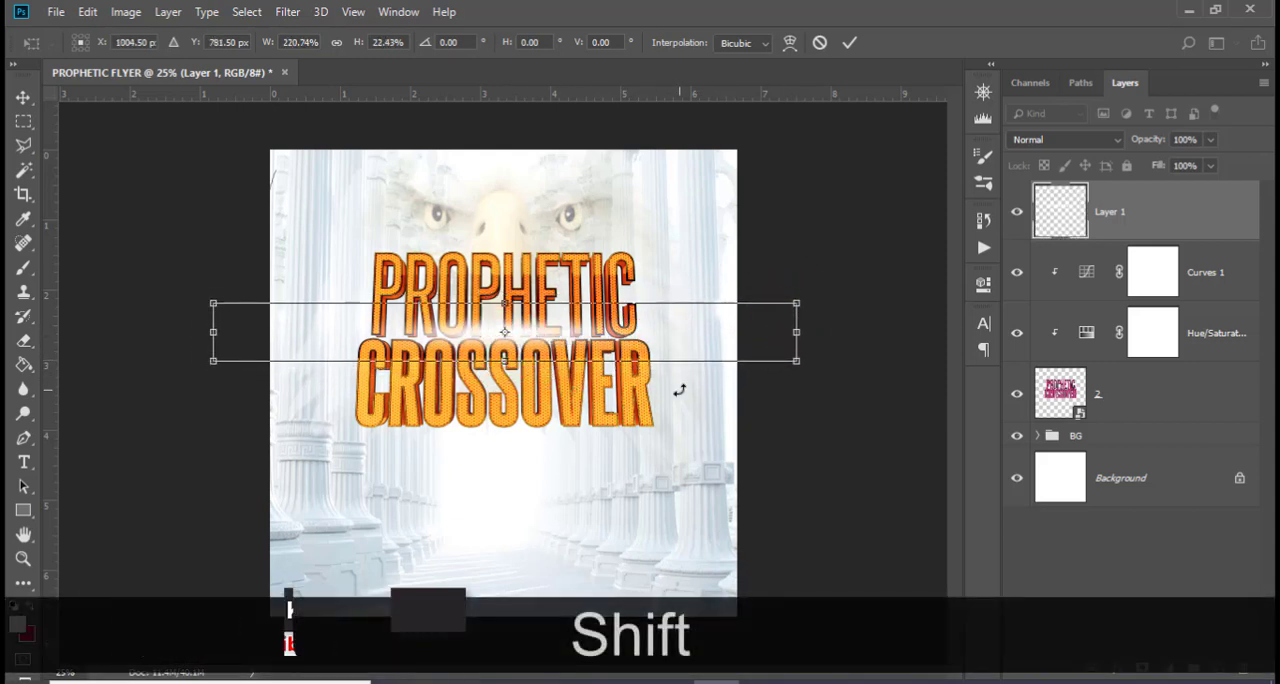
{"action": "key", "text": "Return"}
Nudge the flattened glow slightly downward along the gap between the two title words
{"action": "key", "text": "v"}
{"action": "key", "text": "Down"}
{"action": "key", "text": "Down"}
{"action": "key", "text": "Down"}
{"action": "key", "text": "Up"}
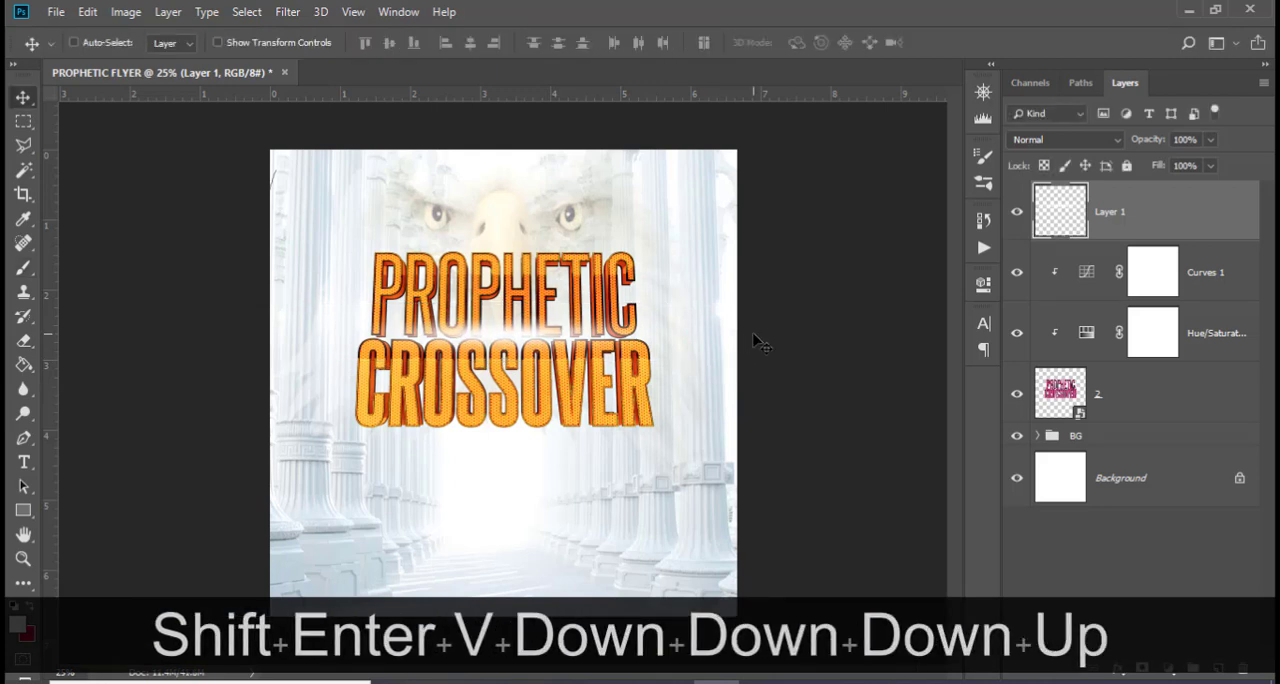
Group the glow, both adjustments and the title artwork, and name the group PROPHETIC CROSSOVER
{"action": "key", "text": "shift"}
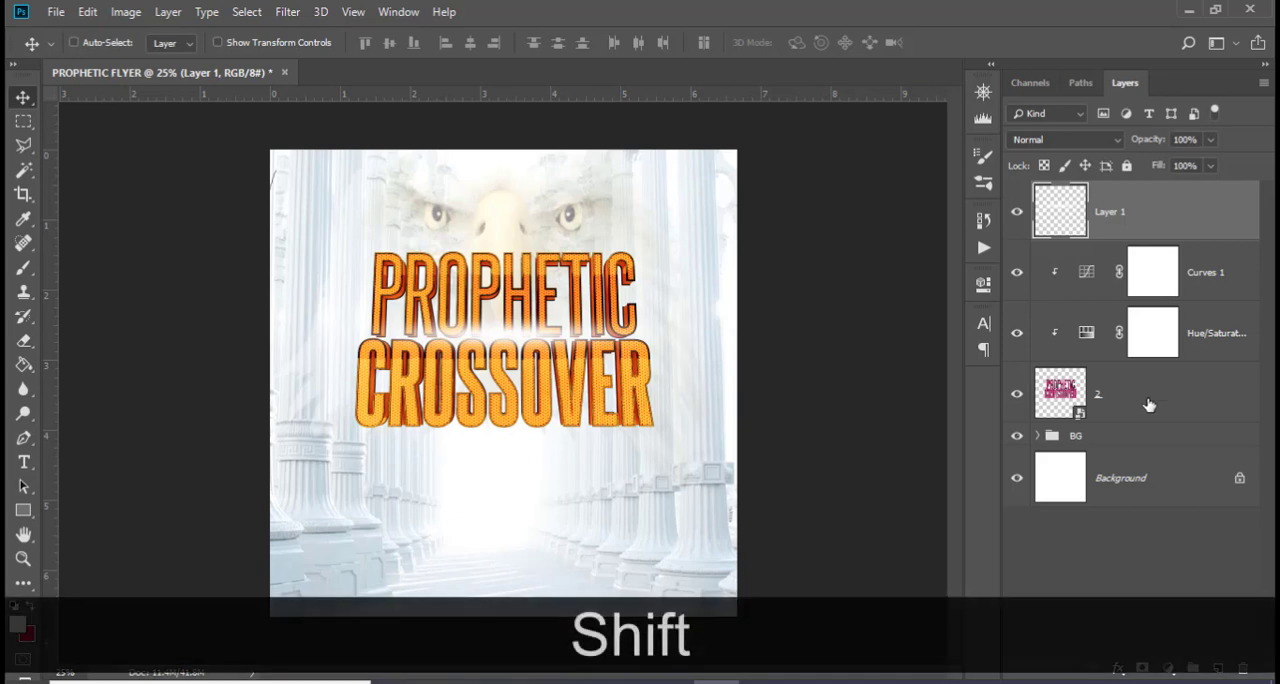
{"action": "left_click", "coordinate": [1150, 408], "text": "shift"}
{"action": "key", "text": "shift+ctrl+g"}
{"action": "double_click", "coordinate": [1087, 195]}
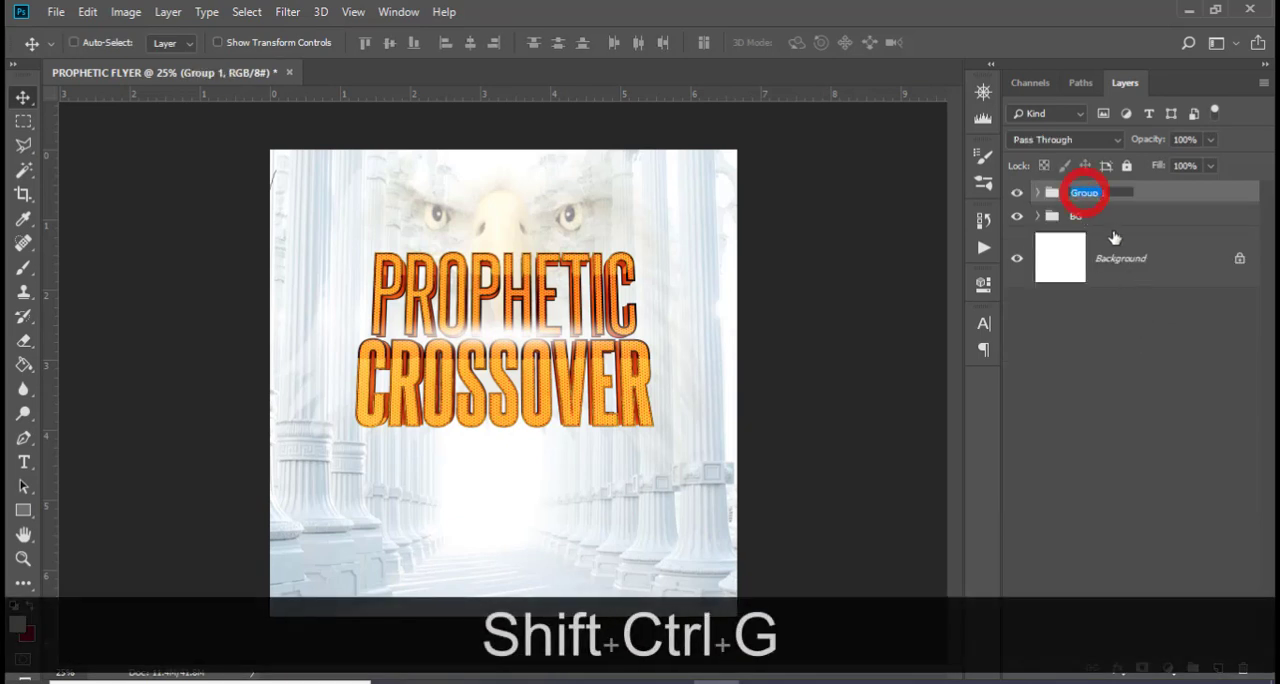
{"action": "key", "text": "Caps_Lock"}
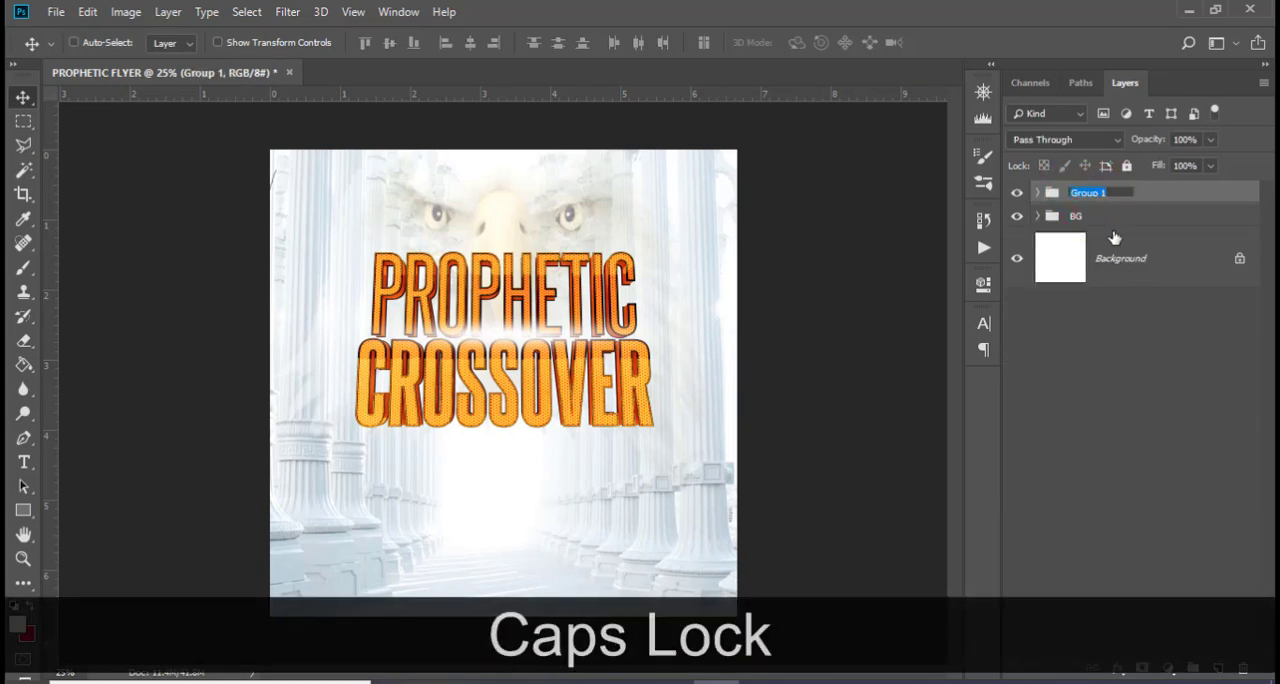
{"action": "type", "text": "PROPHET"}
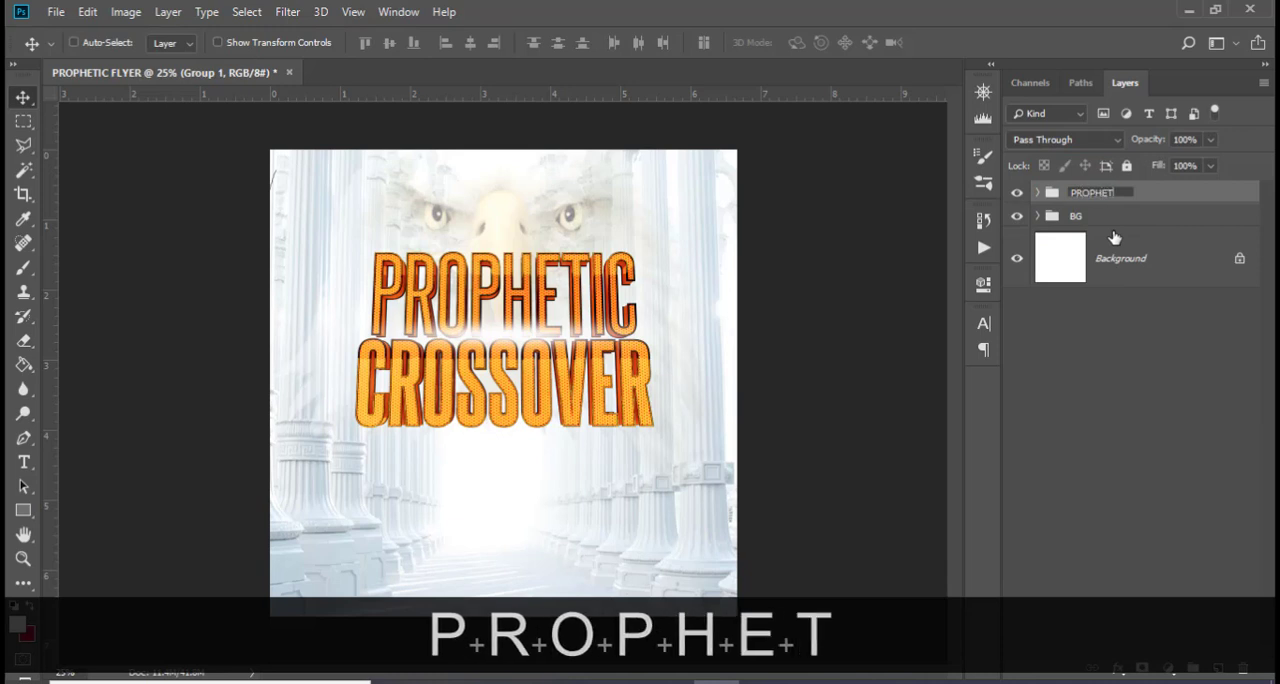
{"action": "type", "text": "IC CROSSOVER"}
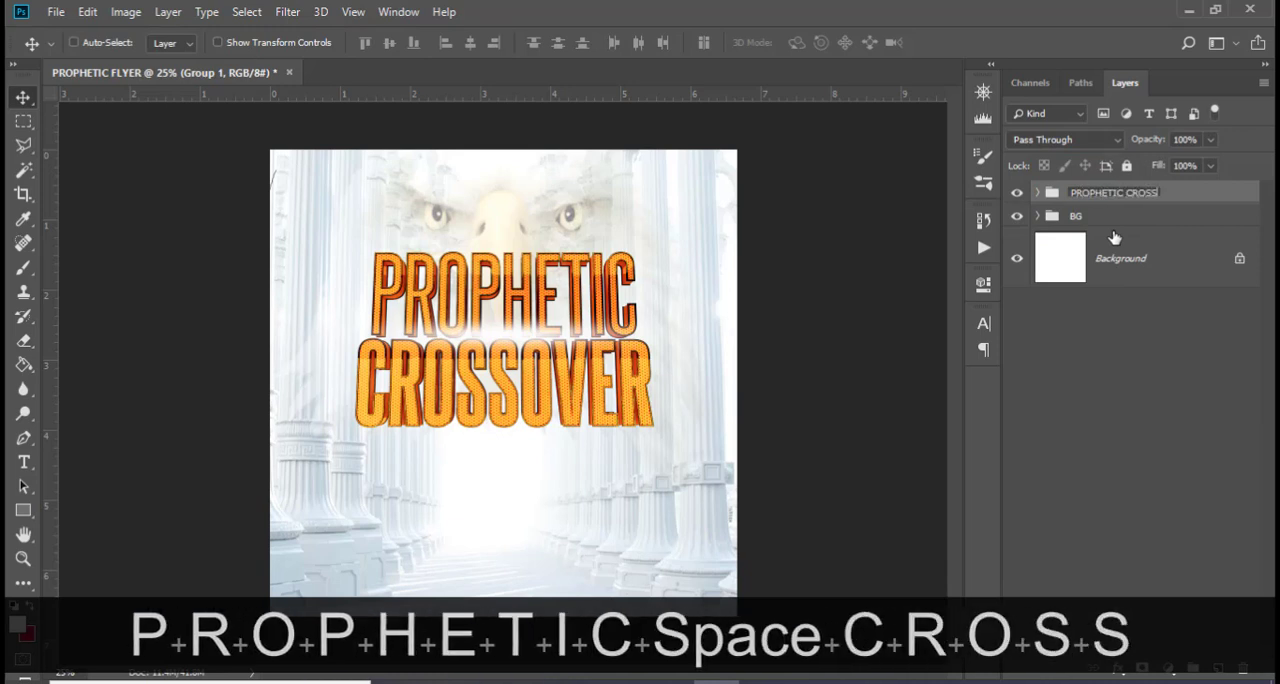
{"action": "key", "text": "Return"}
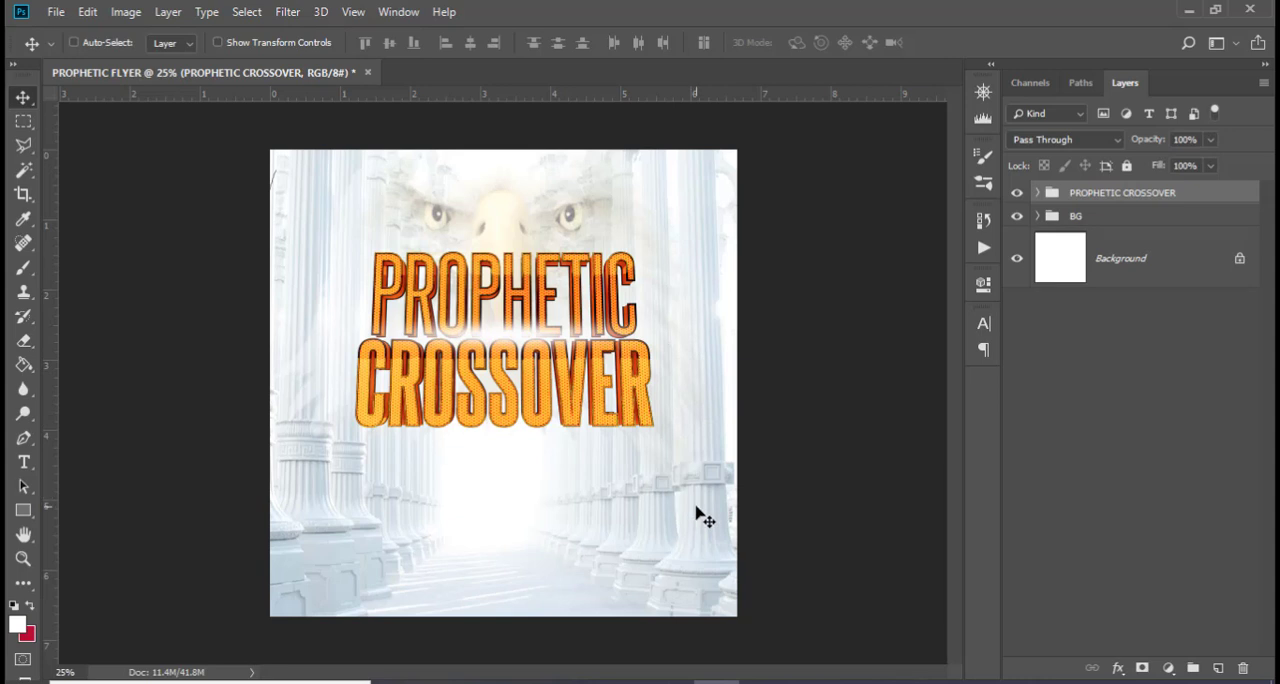
Add a text layer reading 20 just beyond the end of CROSSOVER
{"action": "key", "text": "t"}
{"action": "left_click", "coordinate": [686, 365]}
{"action": "type", "text": "20"}
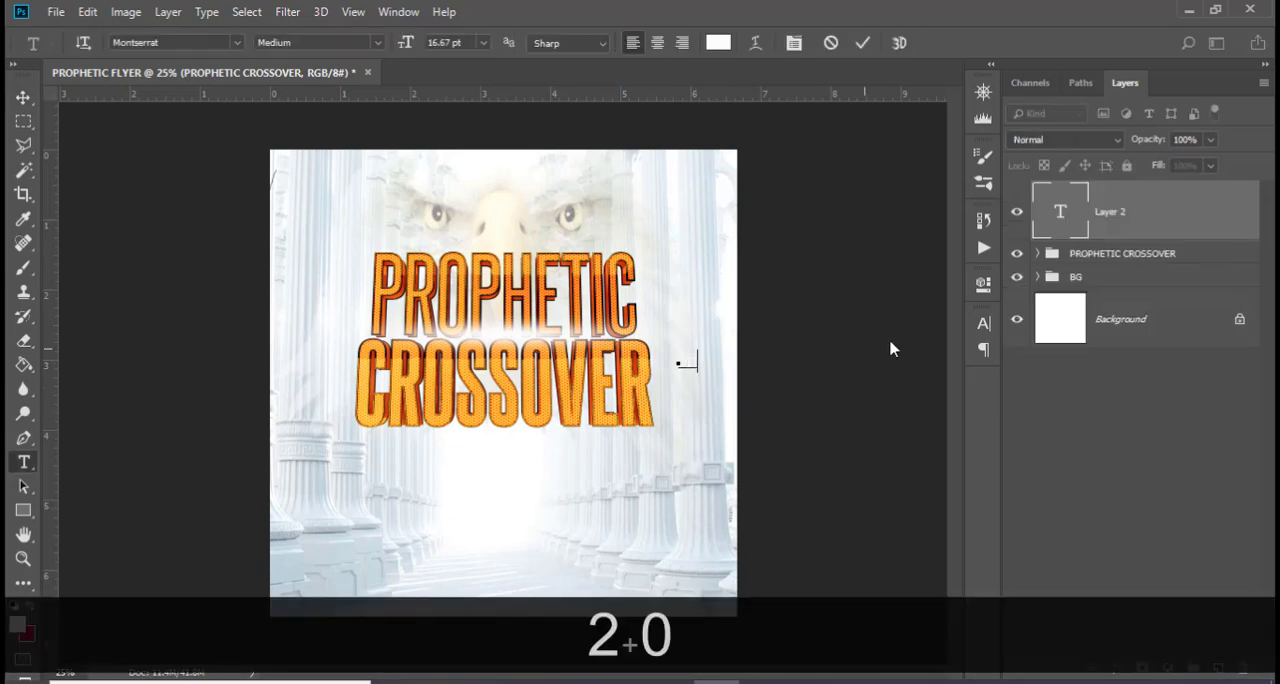
{"action": "left_click", "coordinate": [1088, 230]}
{"action": "key", "text": "c"}
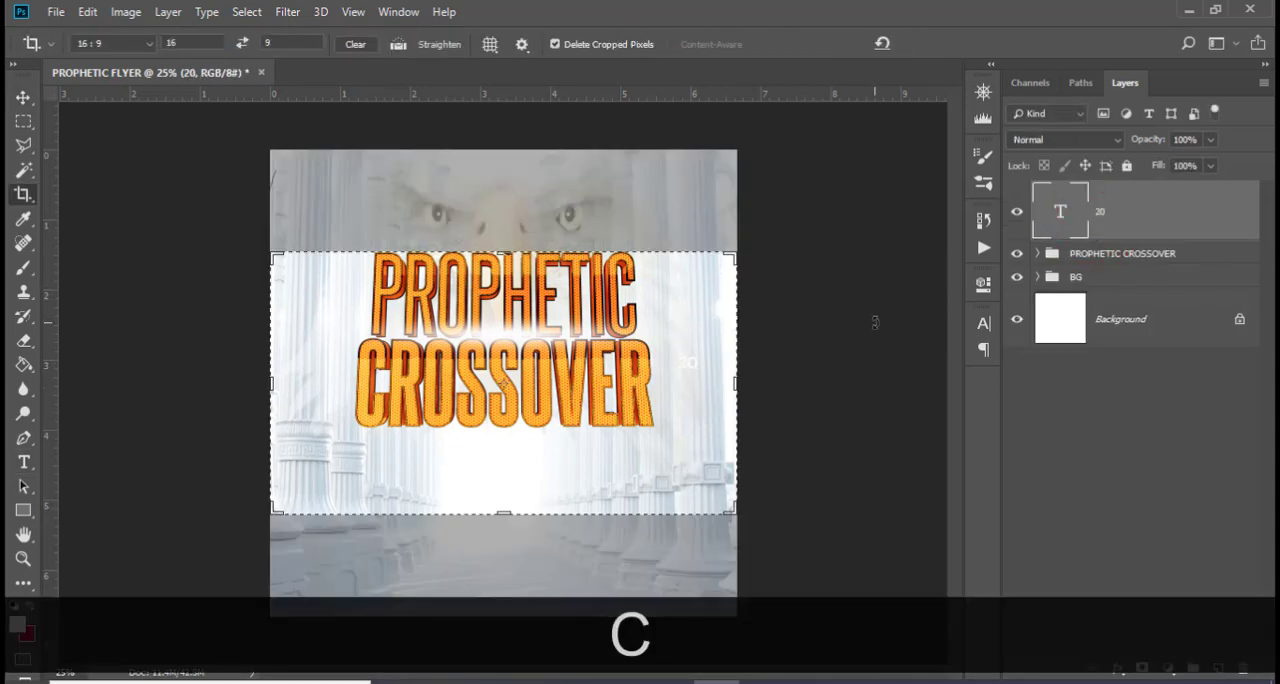
{"action": "key", "text": "v"}
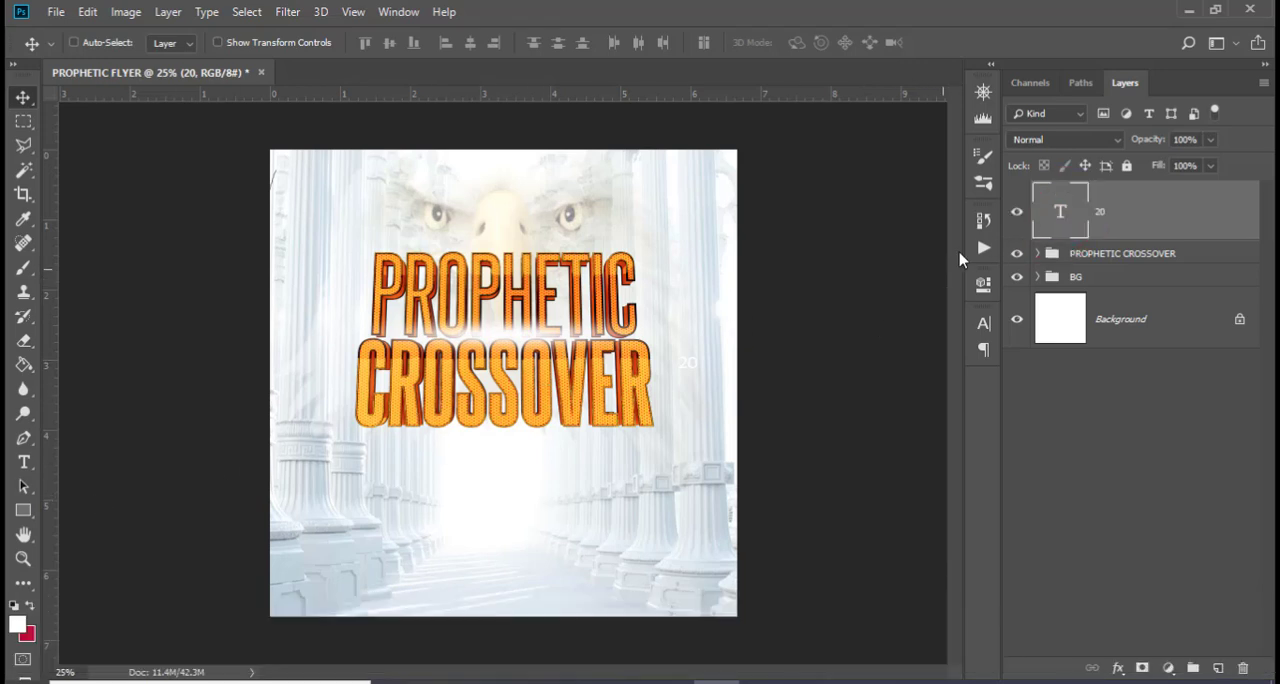
Change the colour of the 20 text to dark purple, hex 1c0719
{"action": "left_click", "coordinate": [984, 324]}
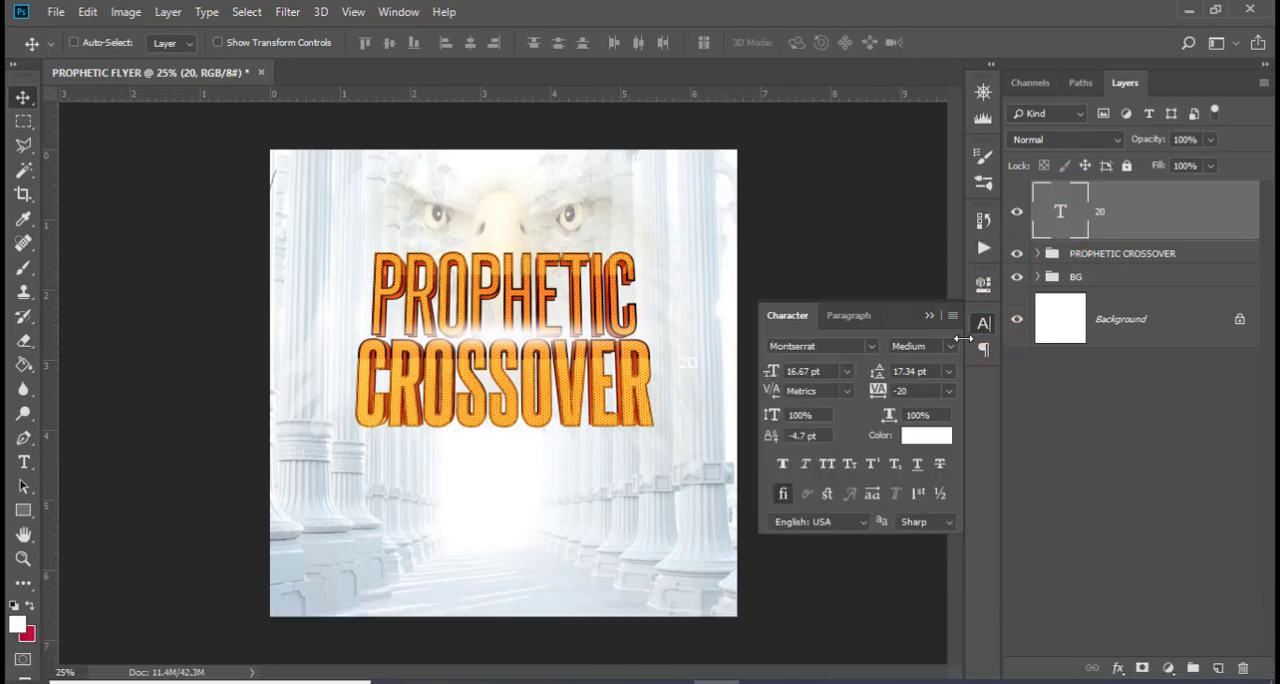
{"action": "left_click", "coordinate": [922, 438]}
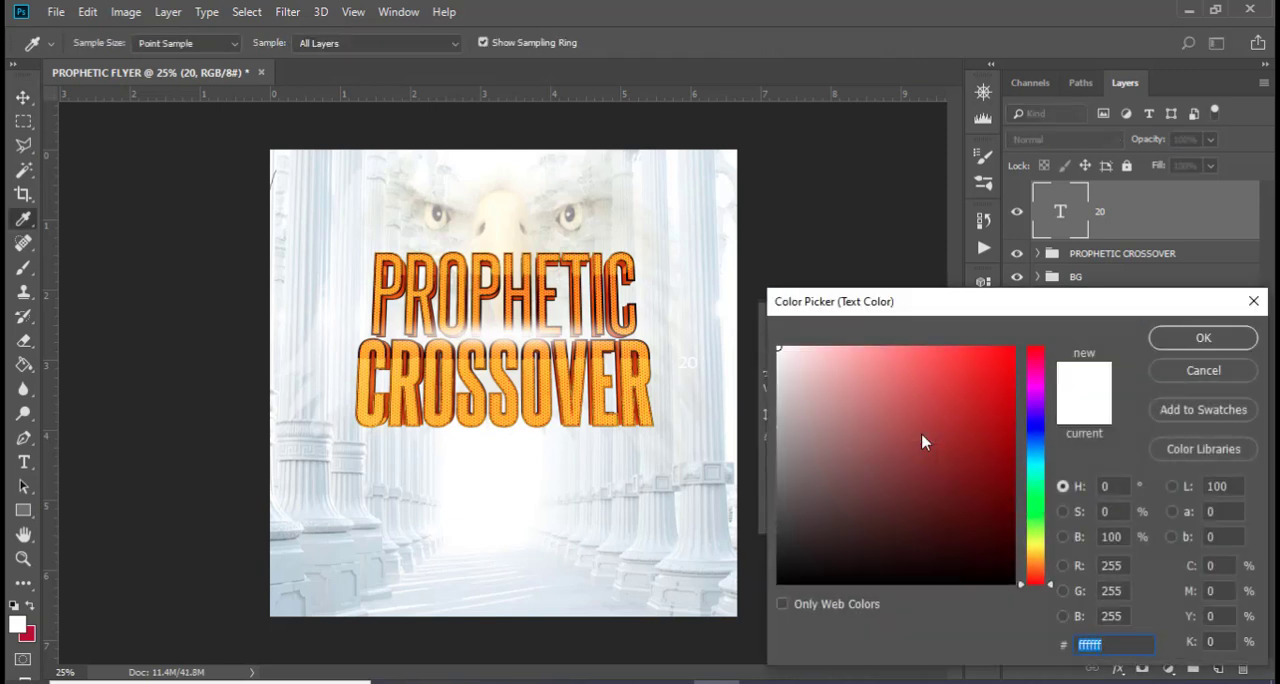
{"action": "type", "text": "1c"}
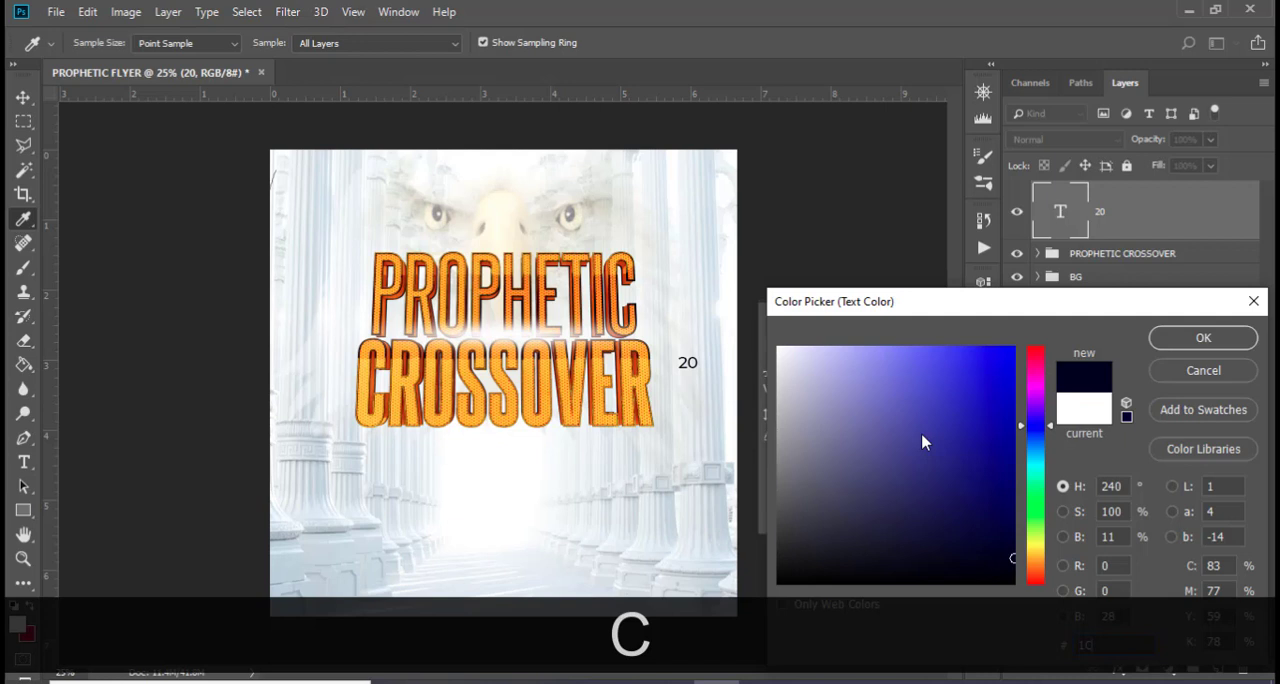
{"action": "type", "text": "0"}
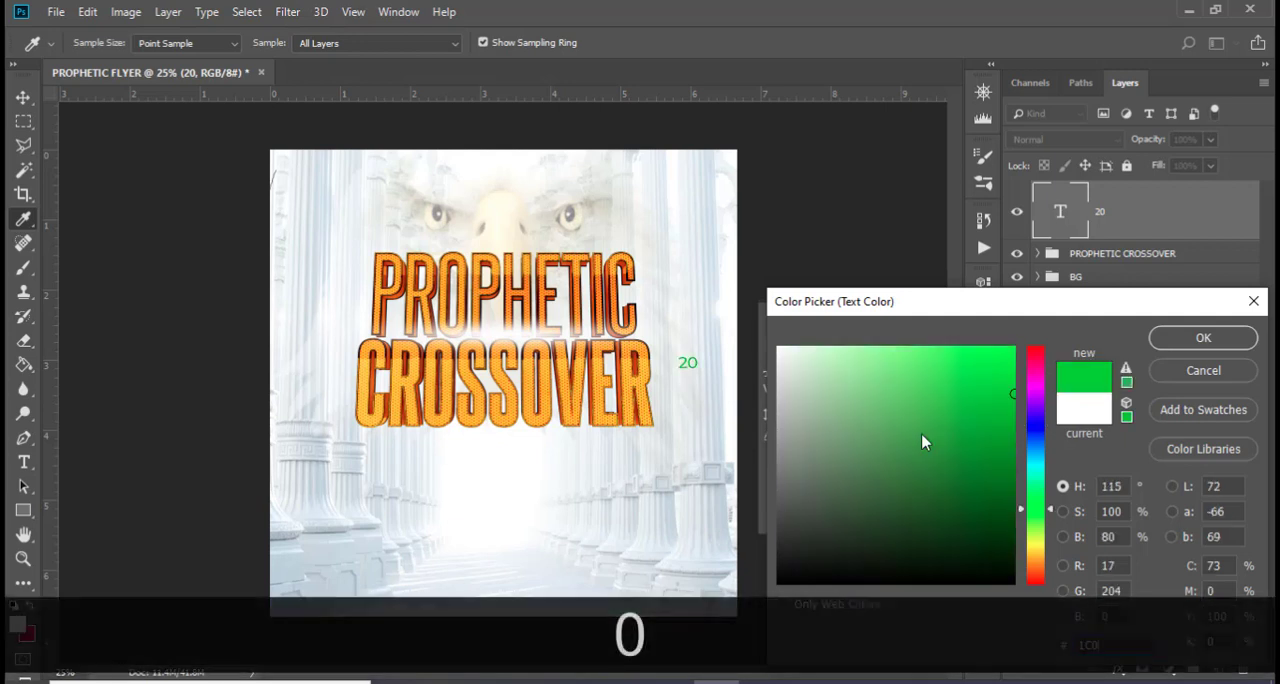
{"action": "type", "text": "719"}
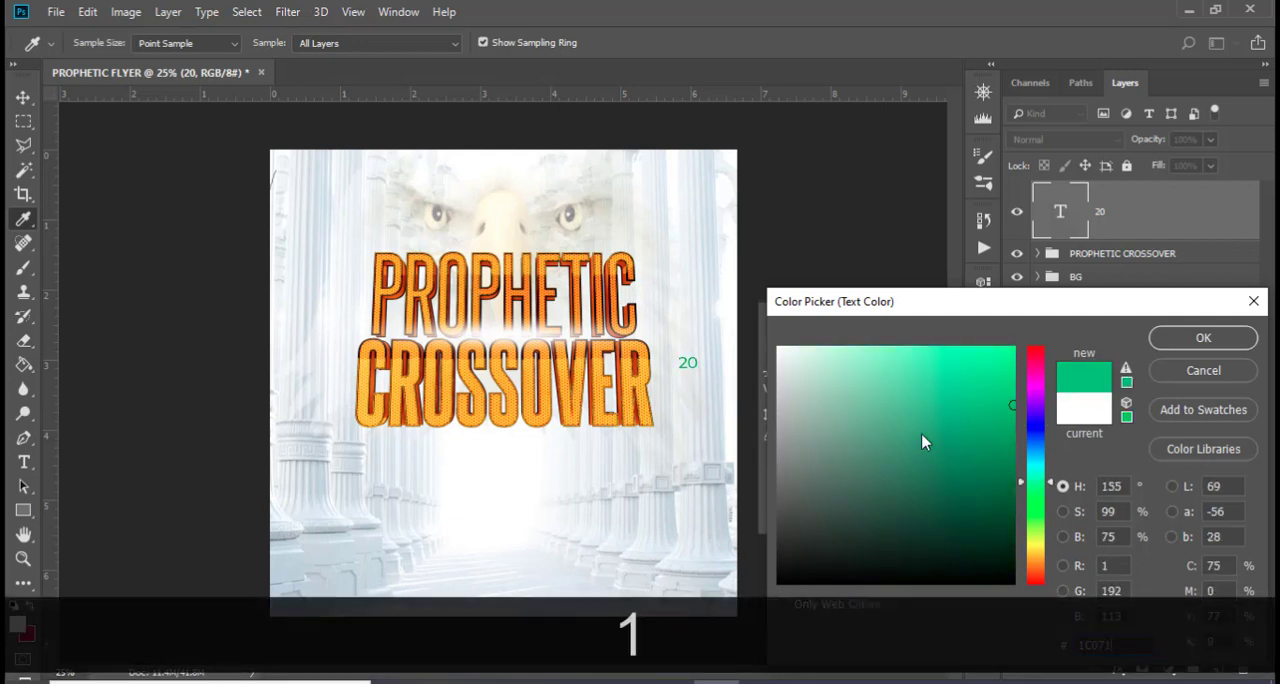
{"action": "left_click", "coordinate": [1195, 340]}
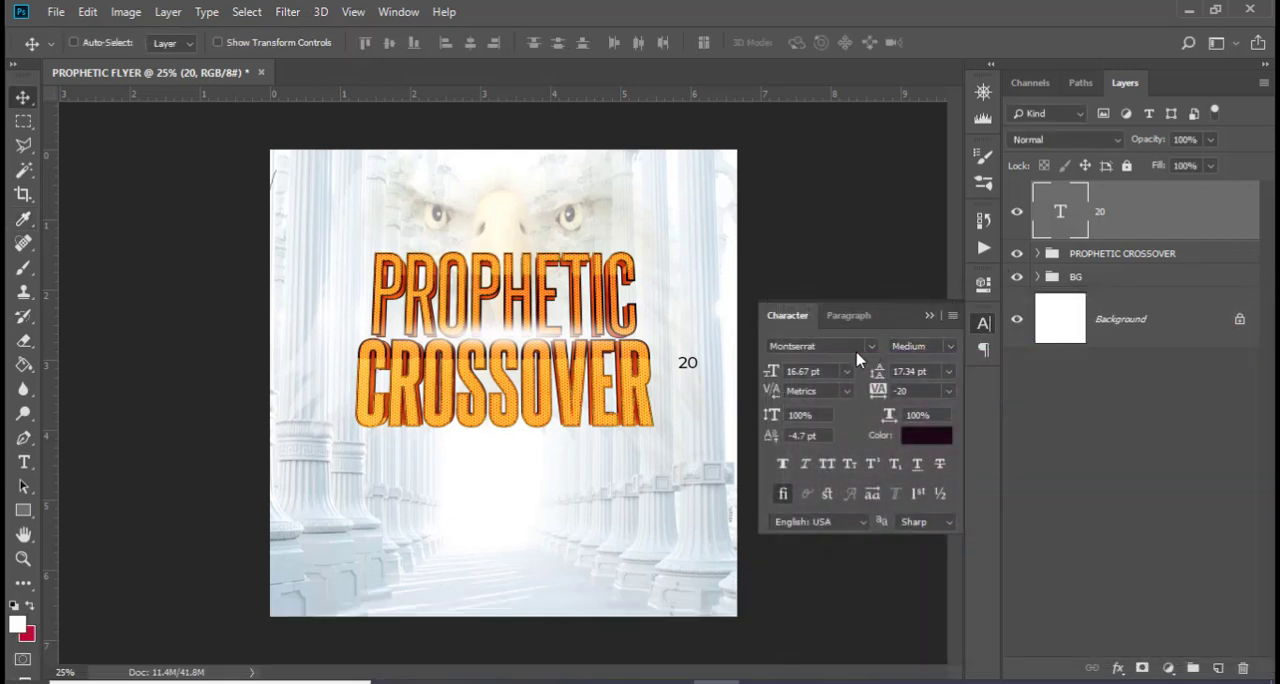
Format the 20 text as Montserrat ExtraBold with faux bold, 13 pt size and 0 tracking
{"action": "left_click", "coordinate": [954, 348]}
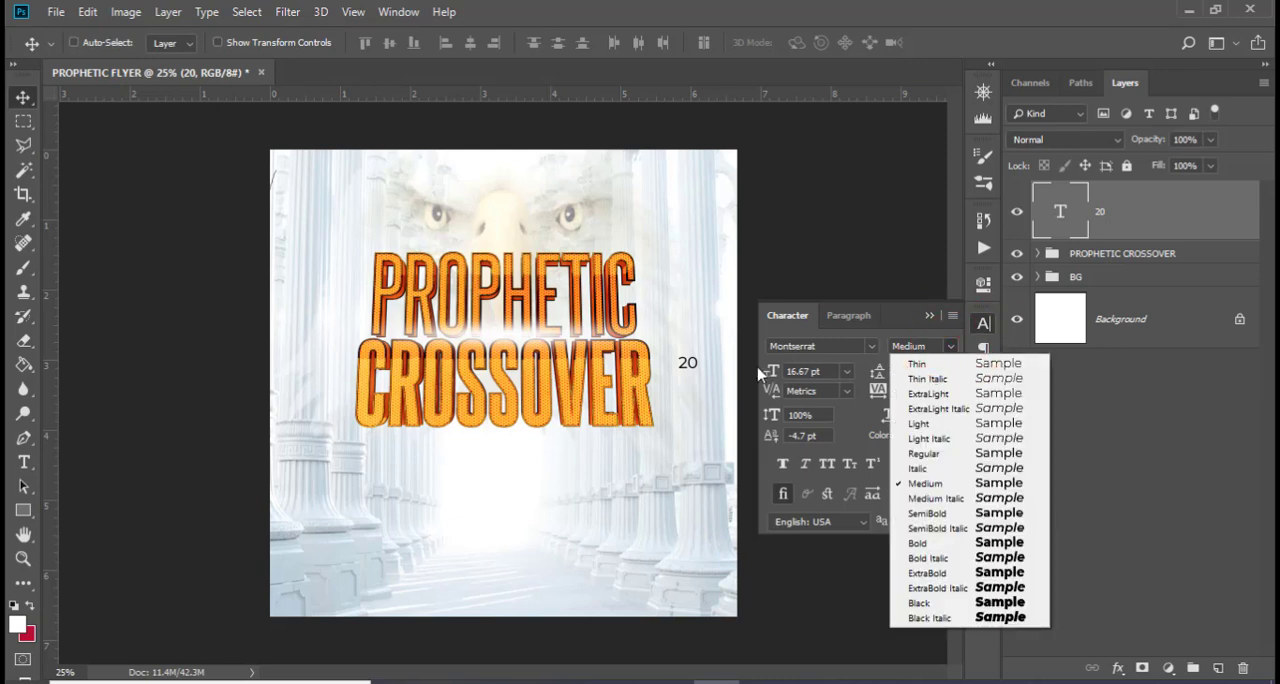
{"action": "left_click", "coordinate": [918, 574]}
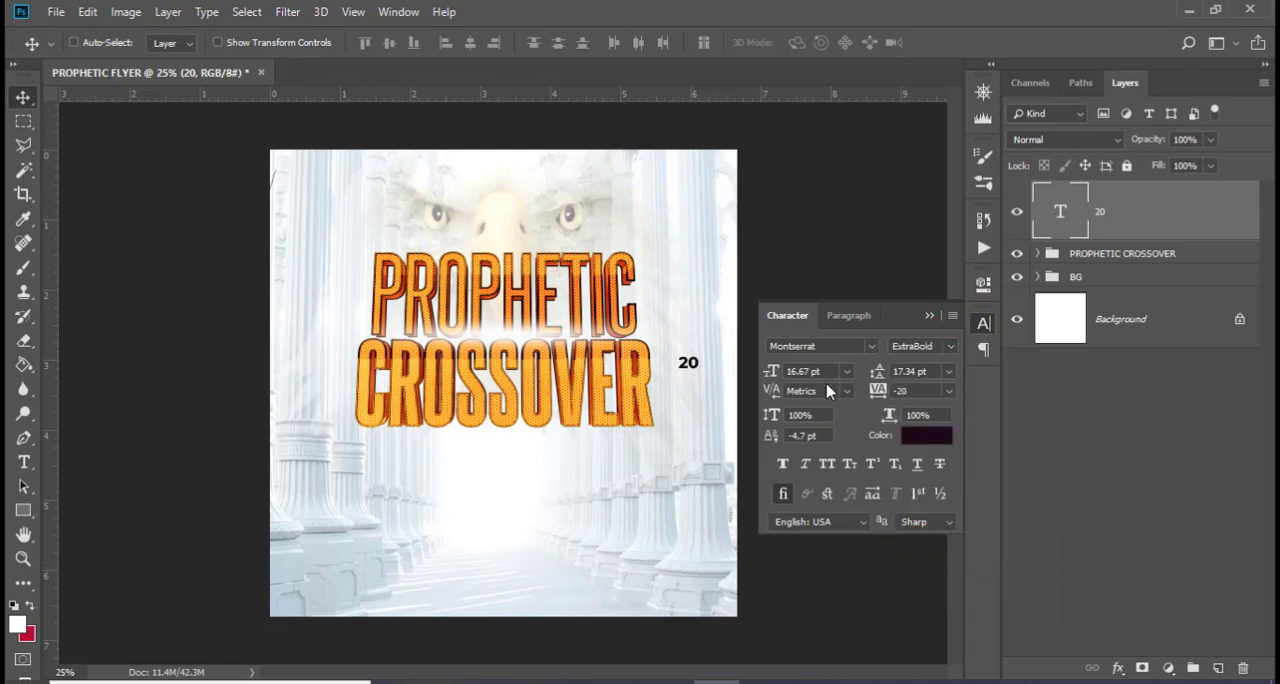
{"action": "left_click", "coordinate": [750, 370]}
{"action": "type", "text": "13"}
{"action": "key", "text": "Return"}
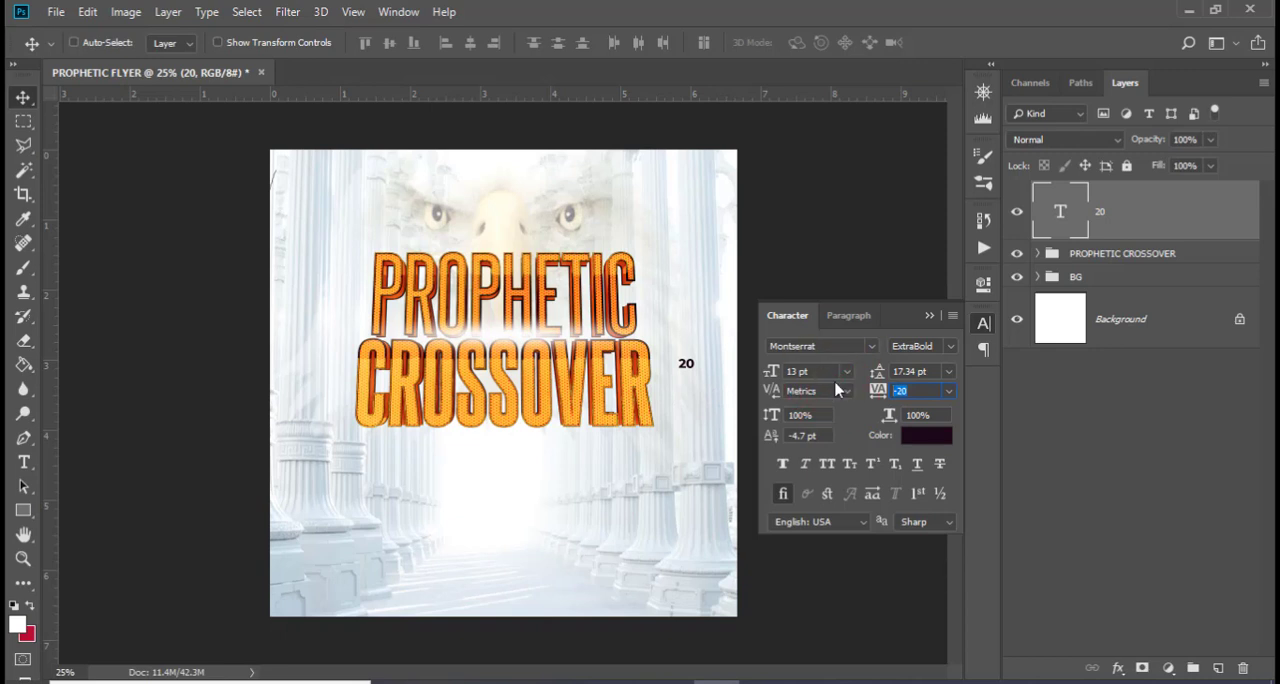
{"action": "type", "text": "0"}
{"action": "key", "text": "Return"}
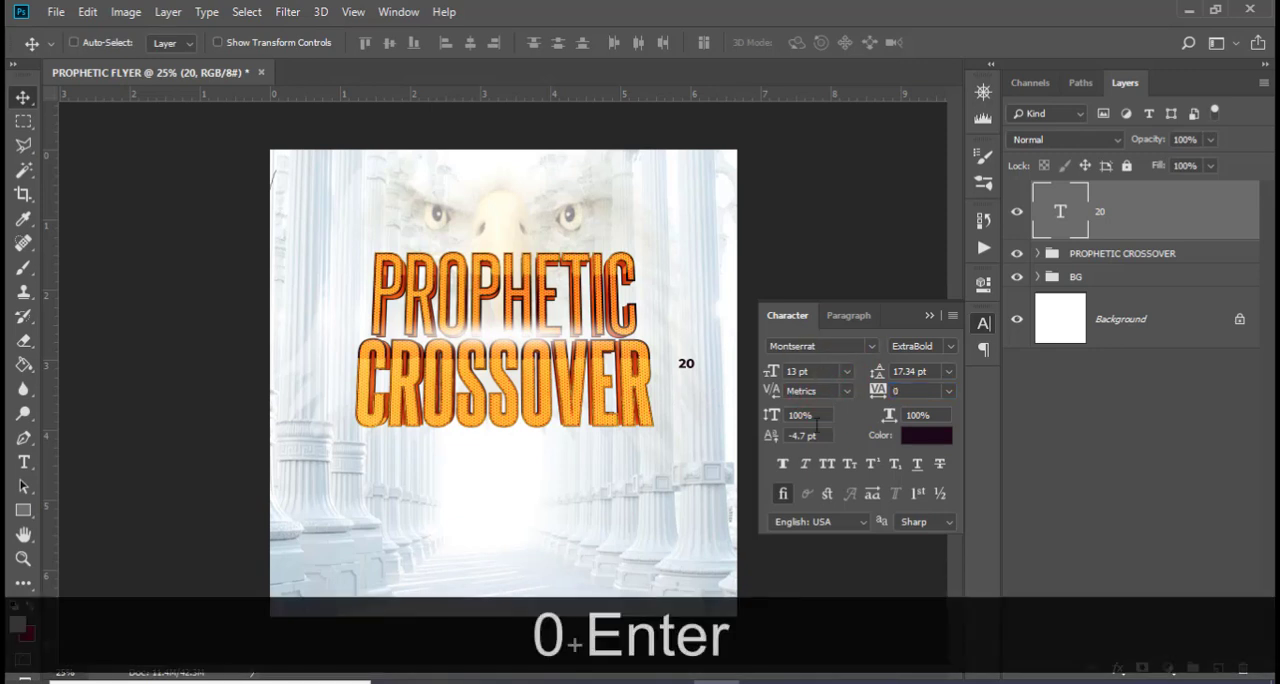
{"action": "left_click", "coordinate": [782, 465]}
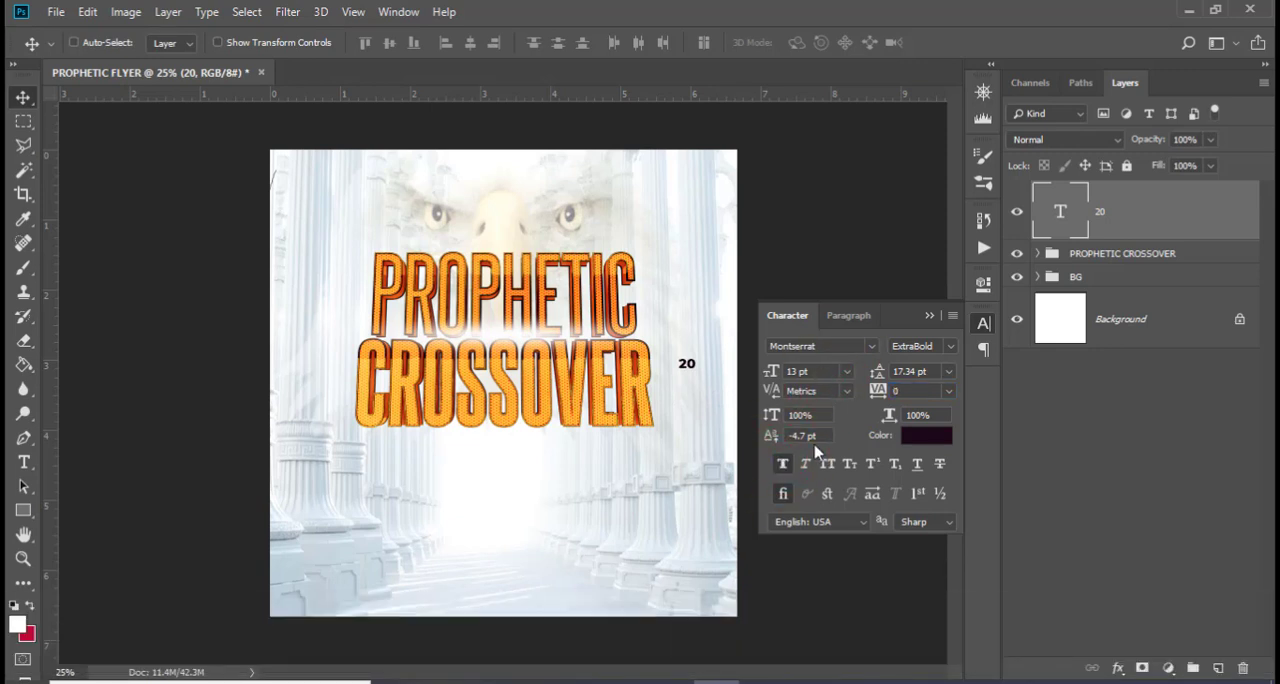
Move the 20 text closer to the final R of CROSSOVER, beside the middle of the word
{"action": "left_click", "coordinate": [1051, 230]}
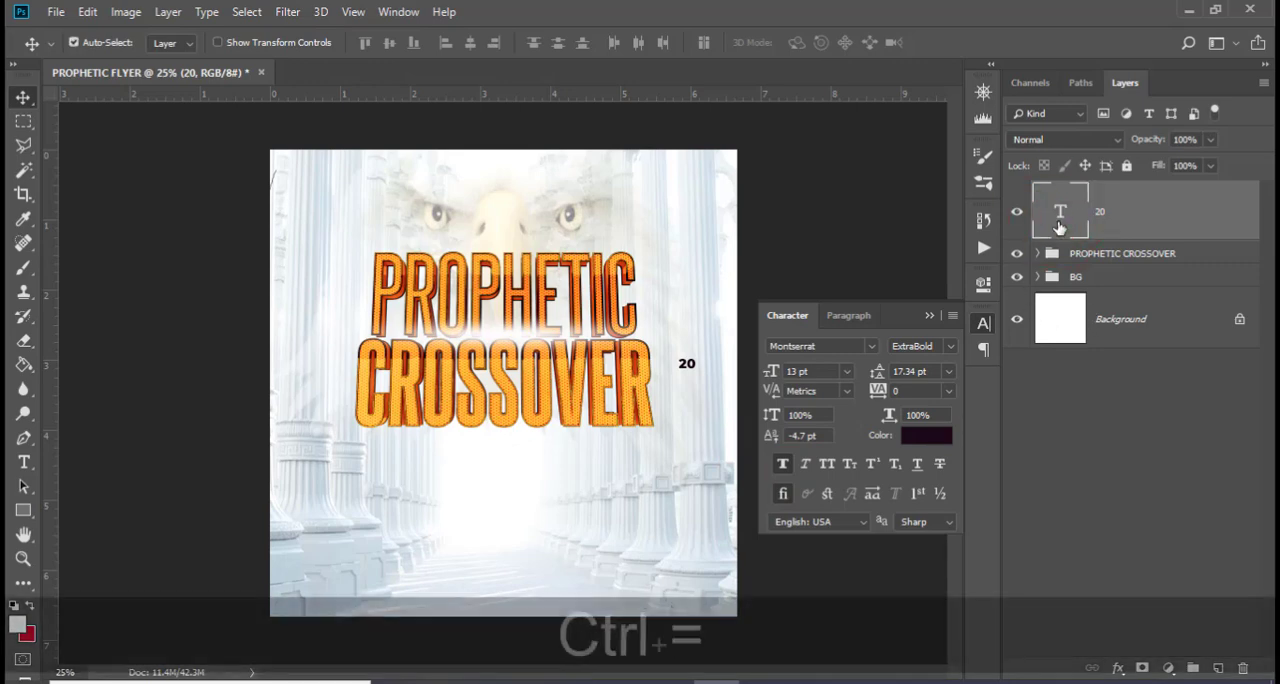
{"action": "key", "text": "ctrl+equal"}
{"action": "key", "text": "ctrl+equal"}
{"action": "left_click", "coordinate": [929, 315]}
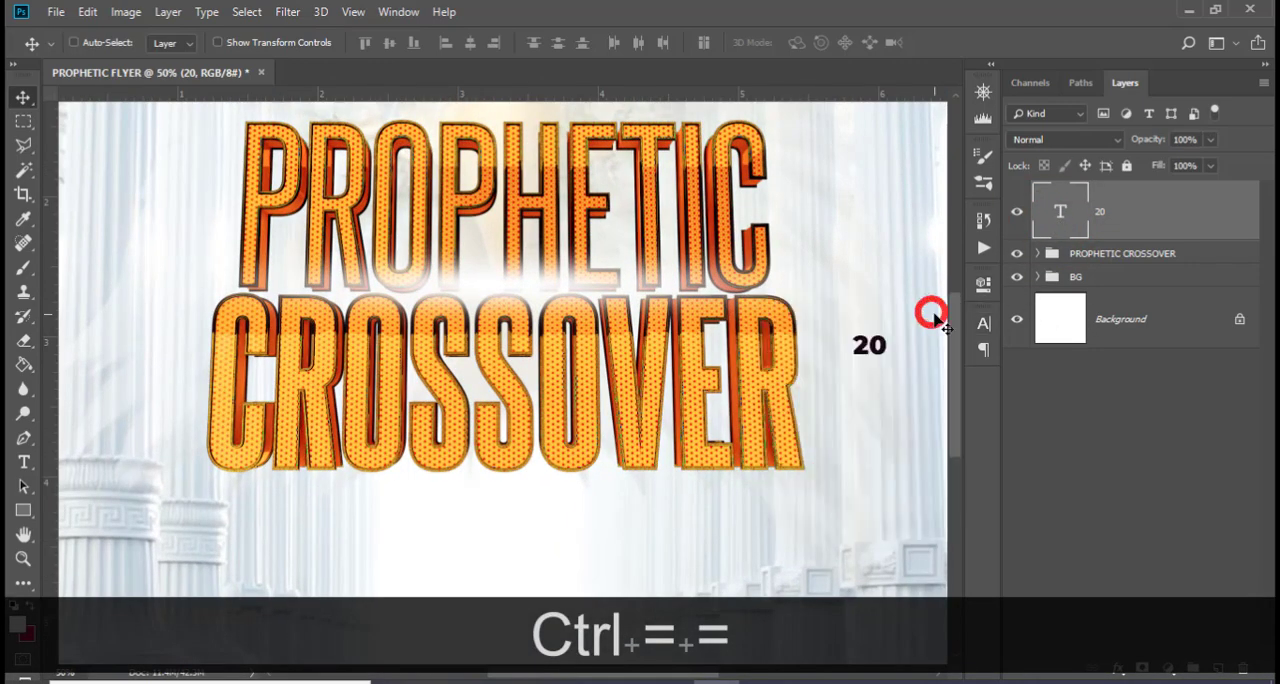
{"action": "key", "text": "v"}
{"action": "left_click_drag", "start_coordinate": [858, 347], "coordinate": [825, 365]}
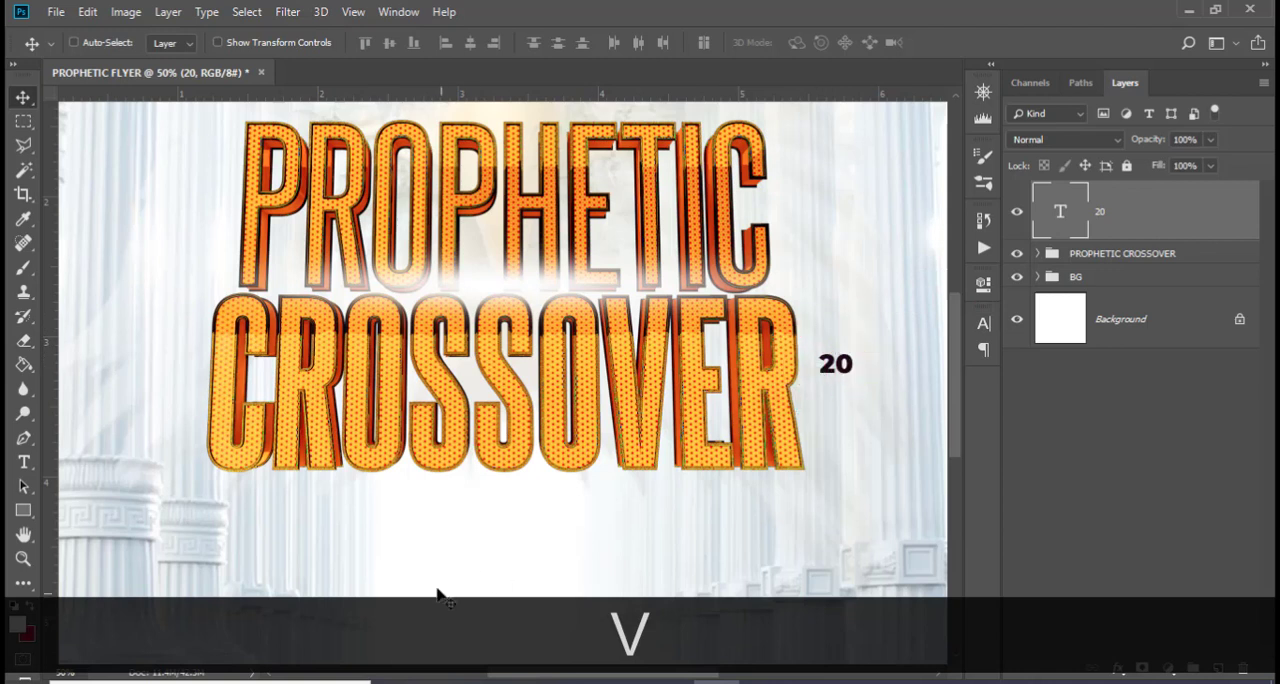
Draw a circle shape about 98 px in diameter over the 20 text beside CROSSOVER
{"action": "left_click", "coordinate": [23, 510]}
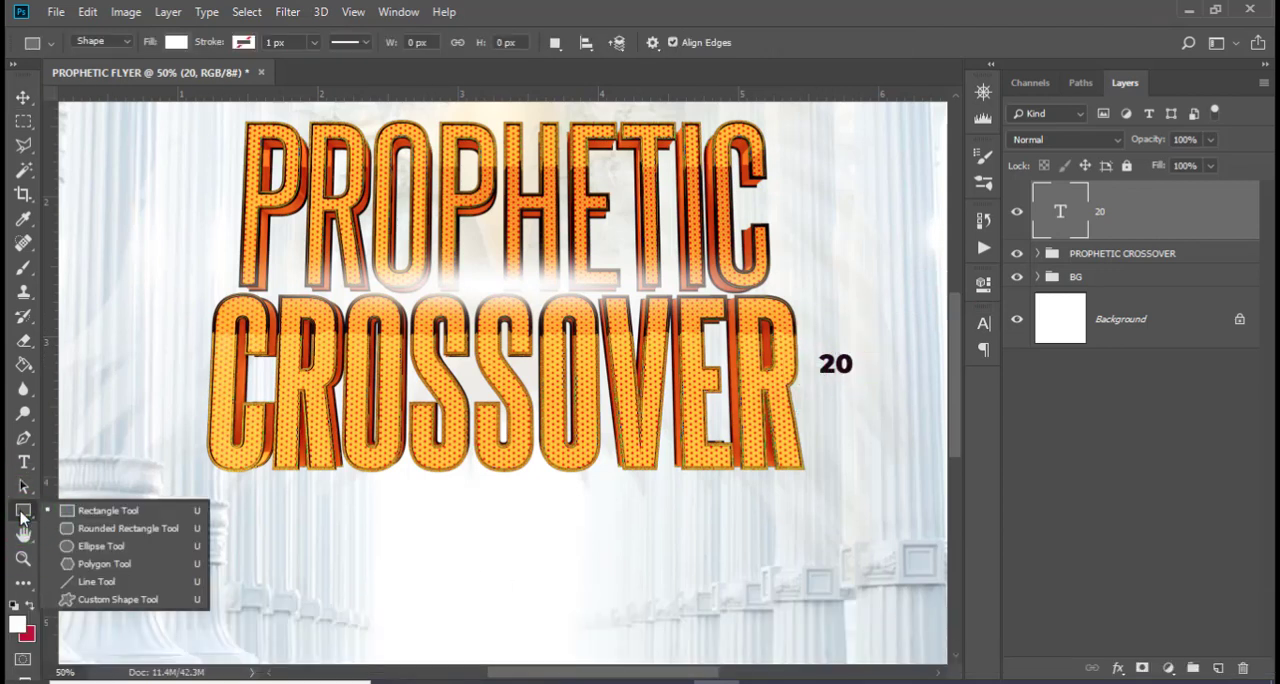
{"action": "left_click", "coordinate": [73, 548]}
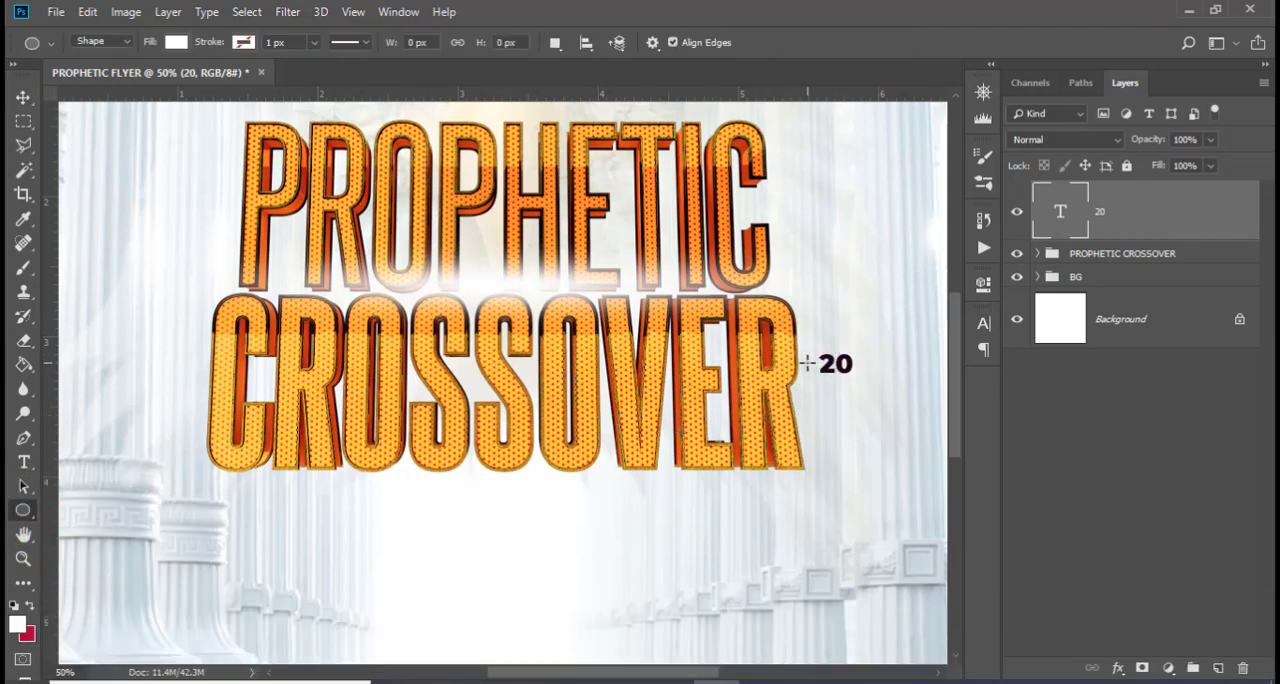
{"action": "left_click_drag", "start_coordinate": [805, 343], "coordinate": [852, 419]}
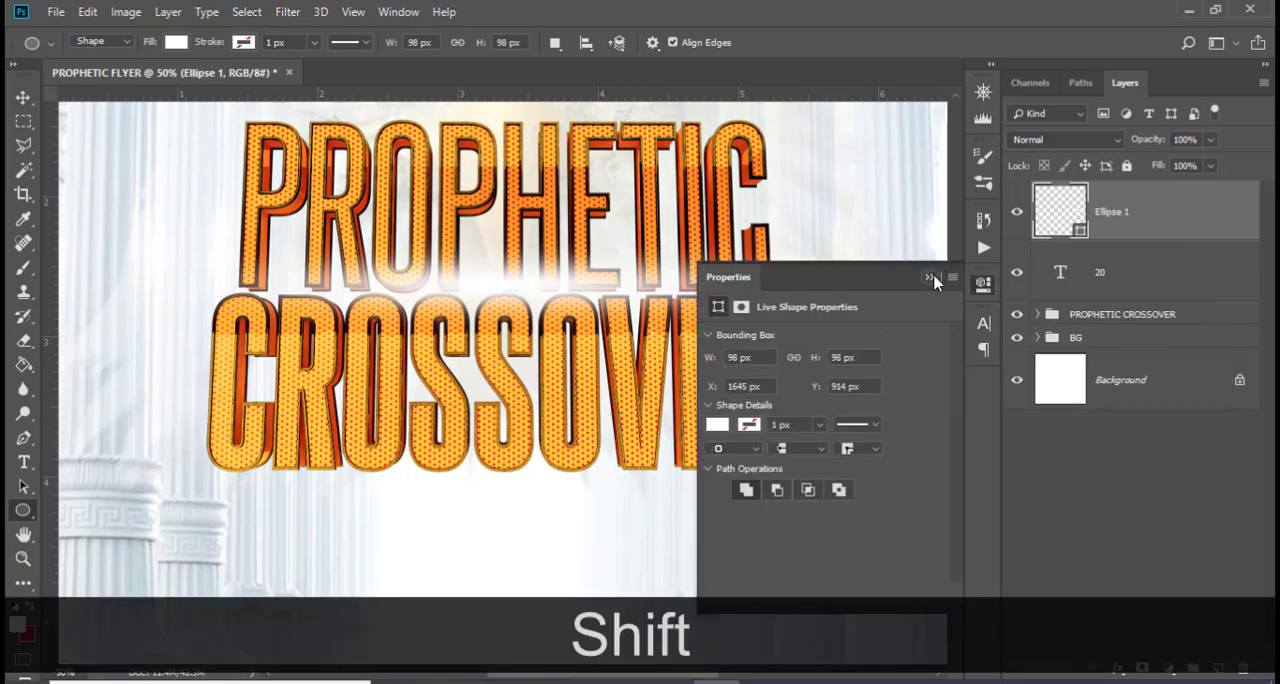
{"action": "left_click", "coordinate": [932, 279]}
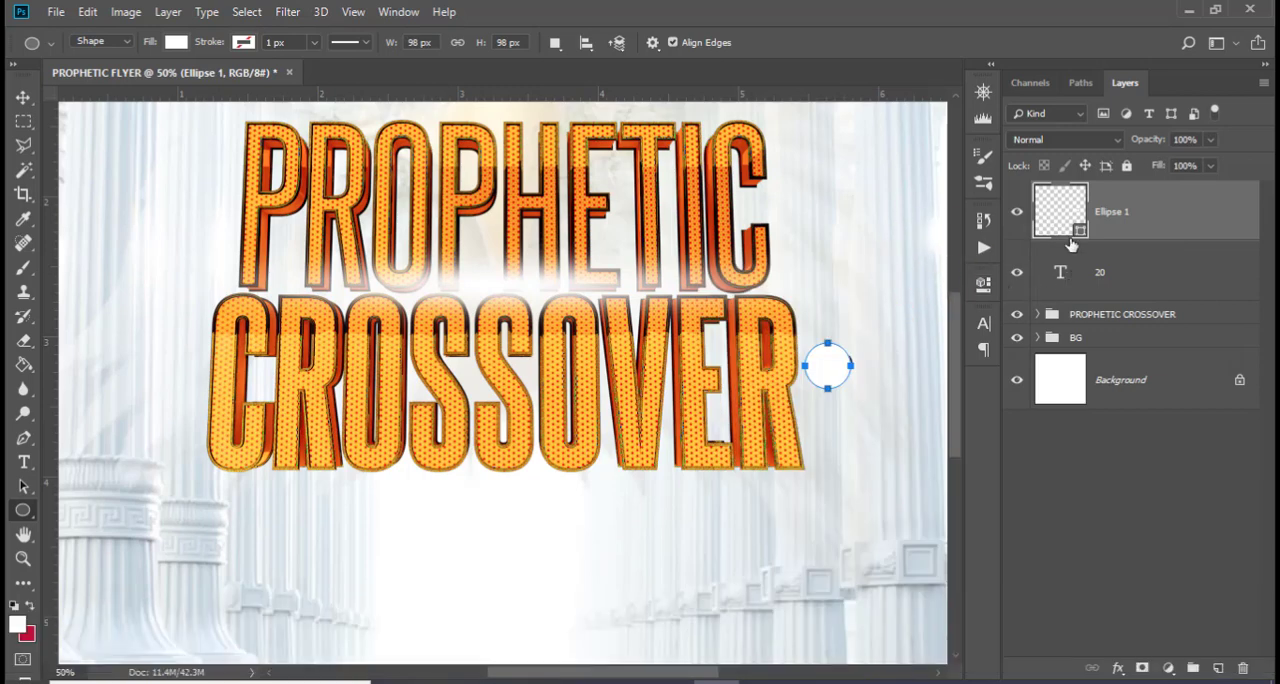
Fill the circle with an orange sampled from the PROPHETIC lettering, hue 38, saturation 100%, brightness 87%
{"action": "double_click", "coordinate": [1058, 214]}
{"action": "left_click_drag", "start_coordinate": [852, 300], "coordinate": [942, 313]}
{"action": "left_click", "coordinate": [750, 382]}
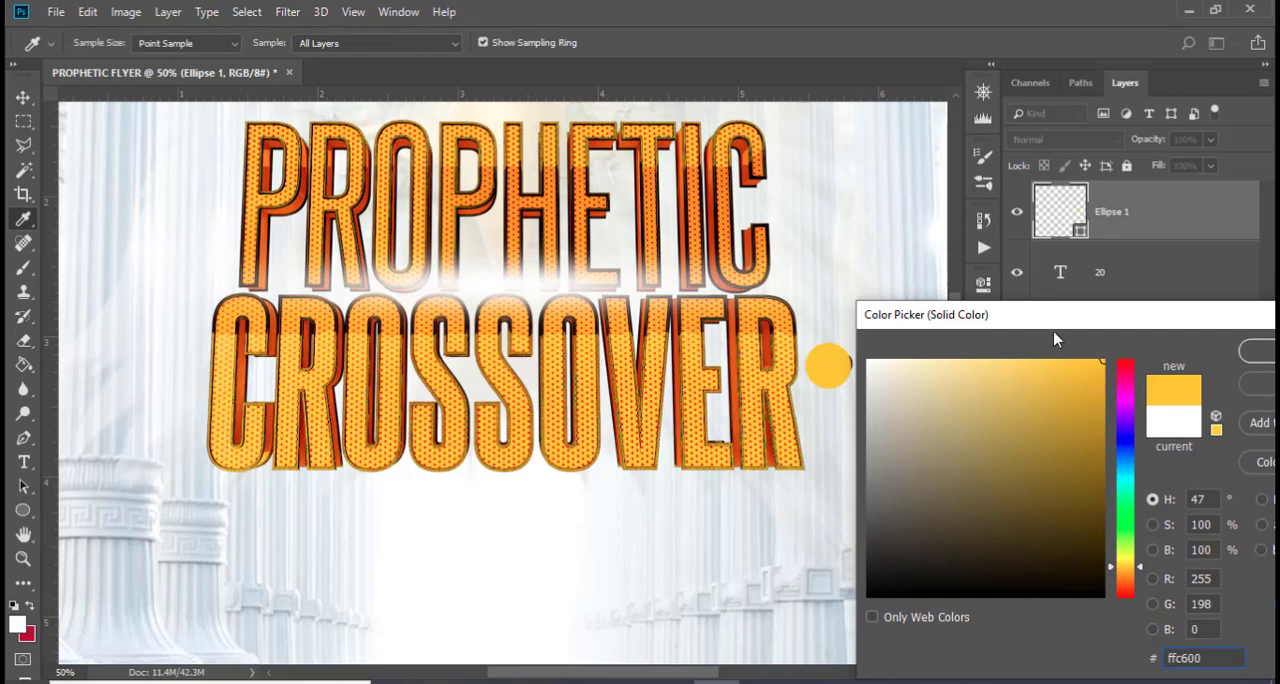
{"action": "left_click_drag", "start_coordinate": [1057, 318], "coordinate": [1083, 335]}
{"action": "left_click", "coordinate": [764, 356]}
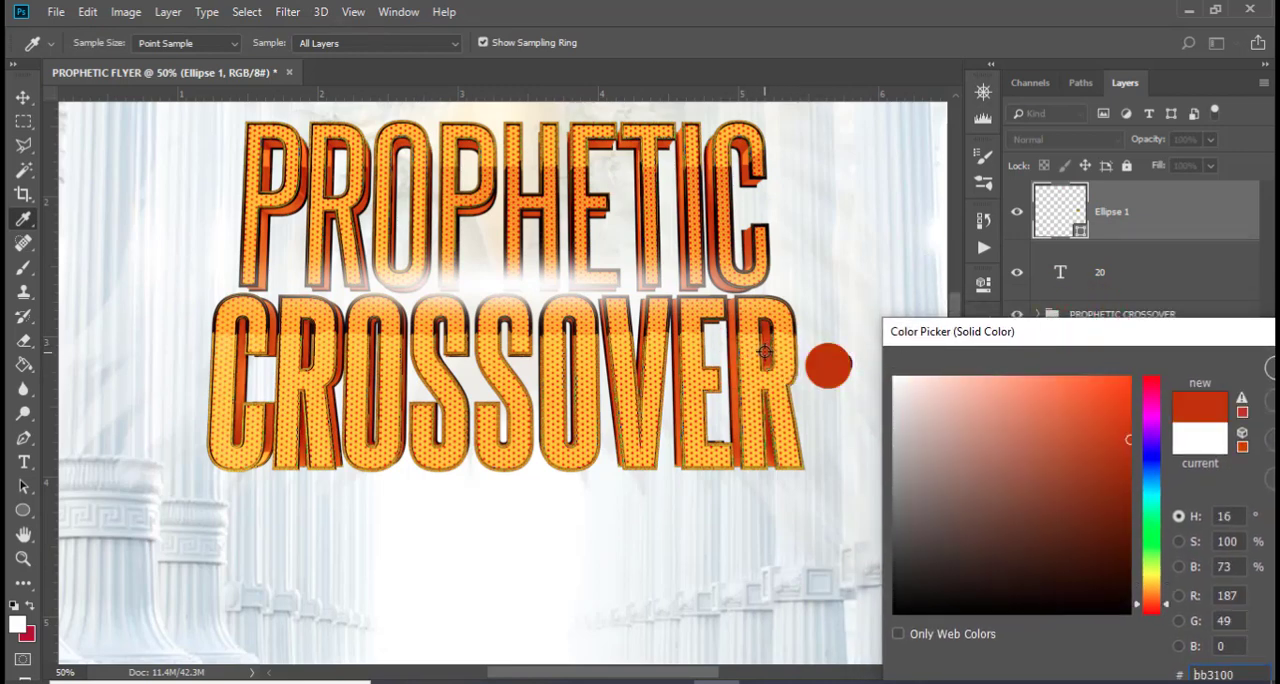
{"action": "left_click_drag", "start_coordinate": [987, 339], "coordinate": [762, 388]}
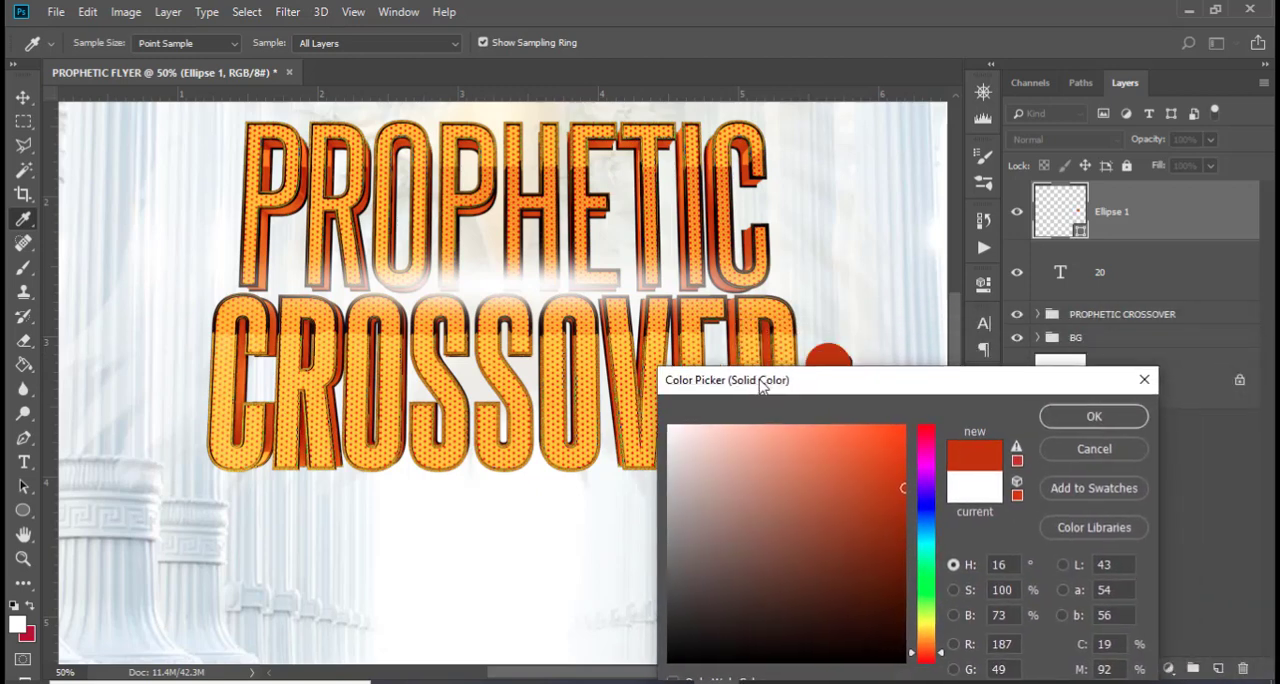
{"action": "left_click", "coordinate": [721, 176]}
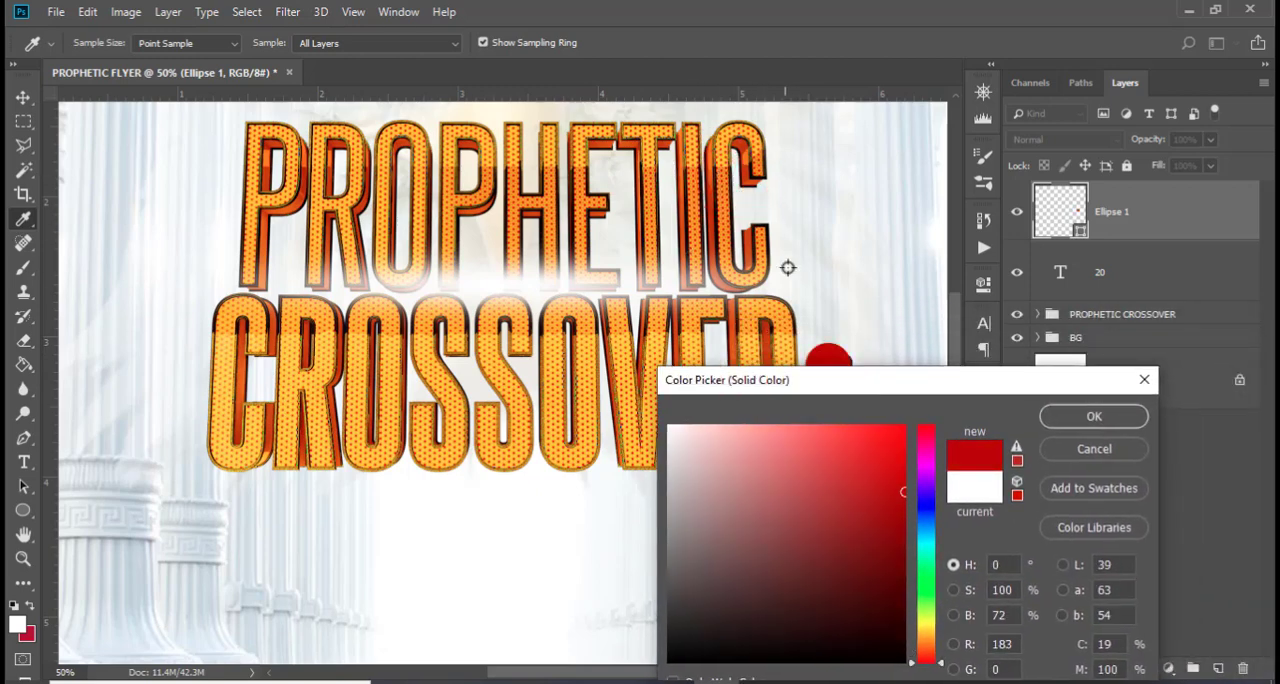
{"action": "left_click", "coordinate": [726, 213]}
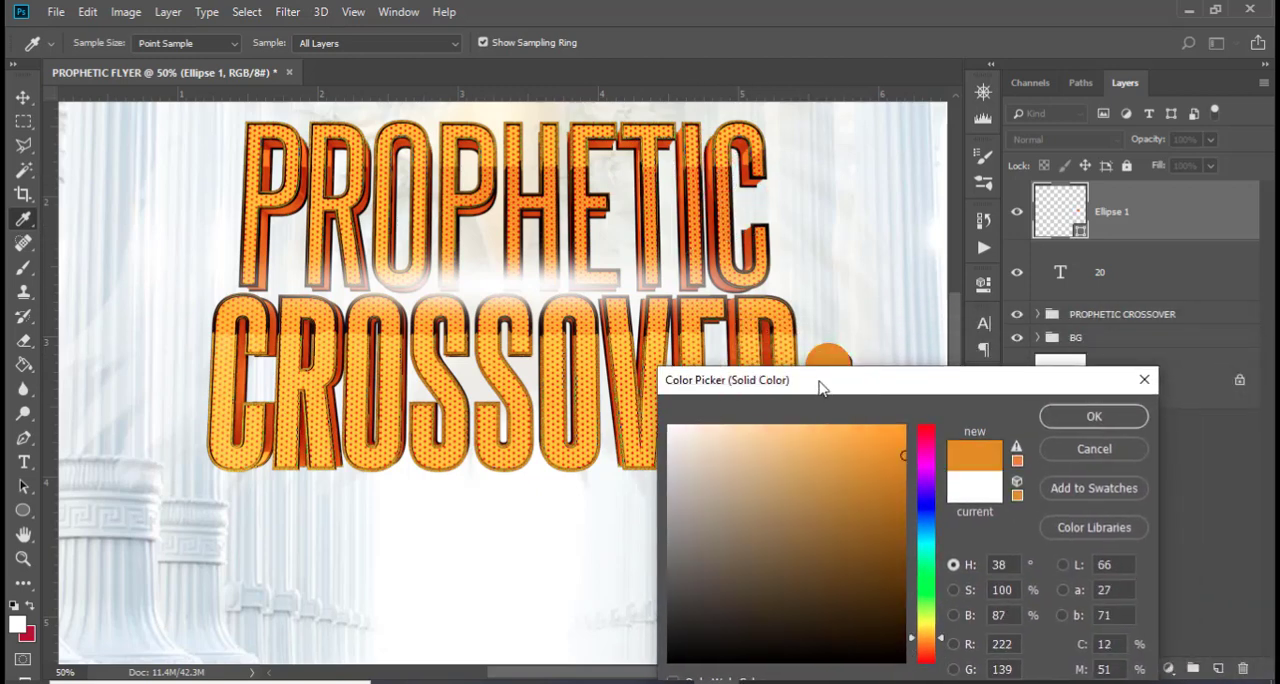
{"action": "left_click_drag", "start_coordinate": [820, 383], "coordinate": [699, 378]}
{"action": "left_click", "coordinate": [962, 430]}
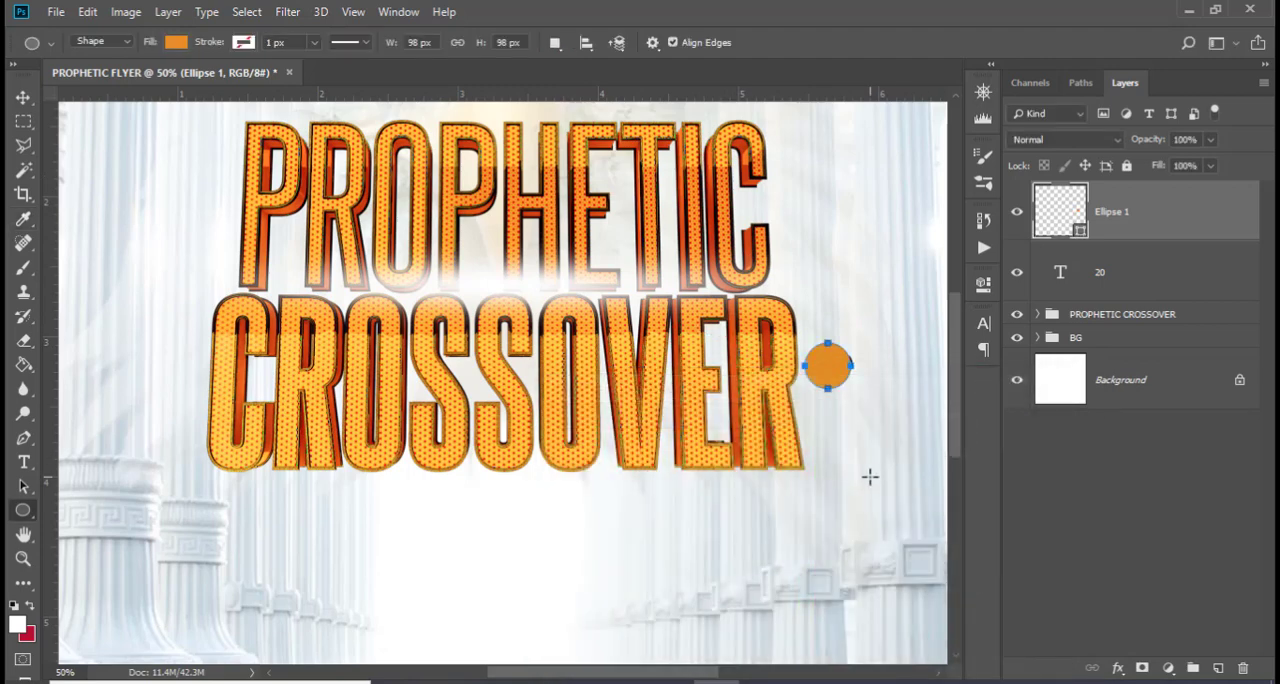
Place the circle layer beneath the 20 text and nudge the text left to sit inside the circle
{"action": "left_click_drag", "start_coordinate": [1103, 232], "coordinate": [1103, 305]}
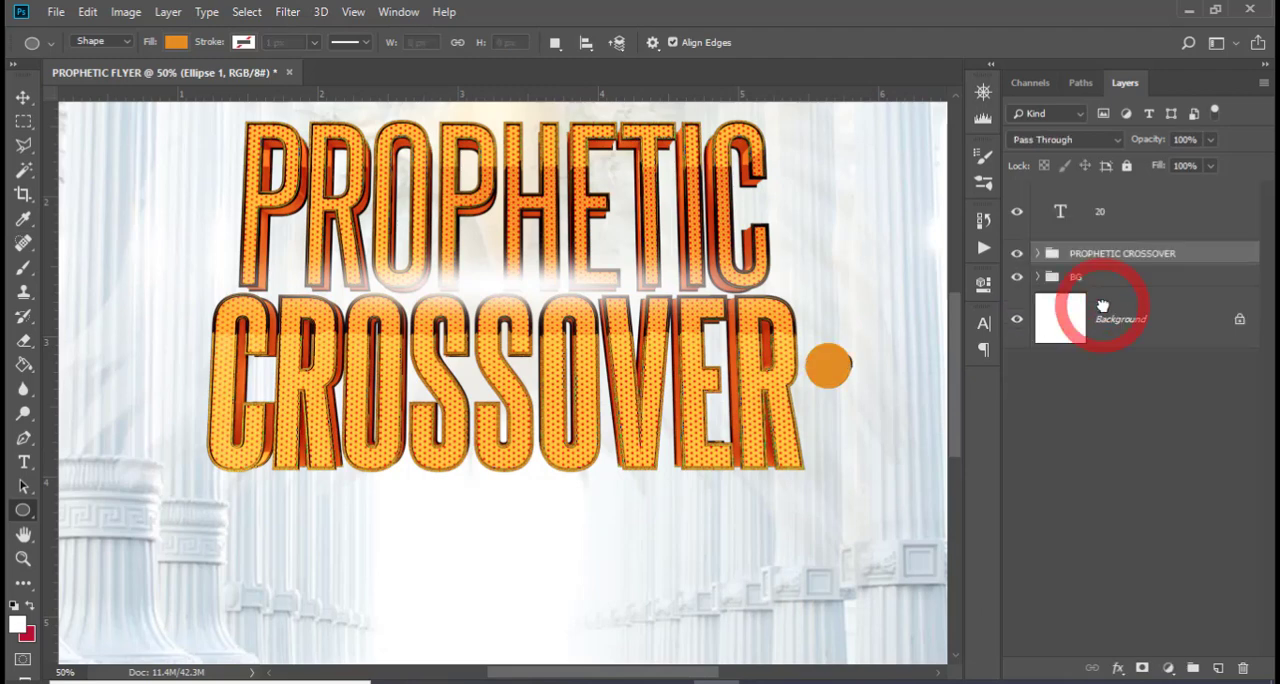
{"action": "left_click", "coordinate": [1100, 211]}
{"action": "key", "text": "v"}
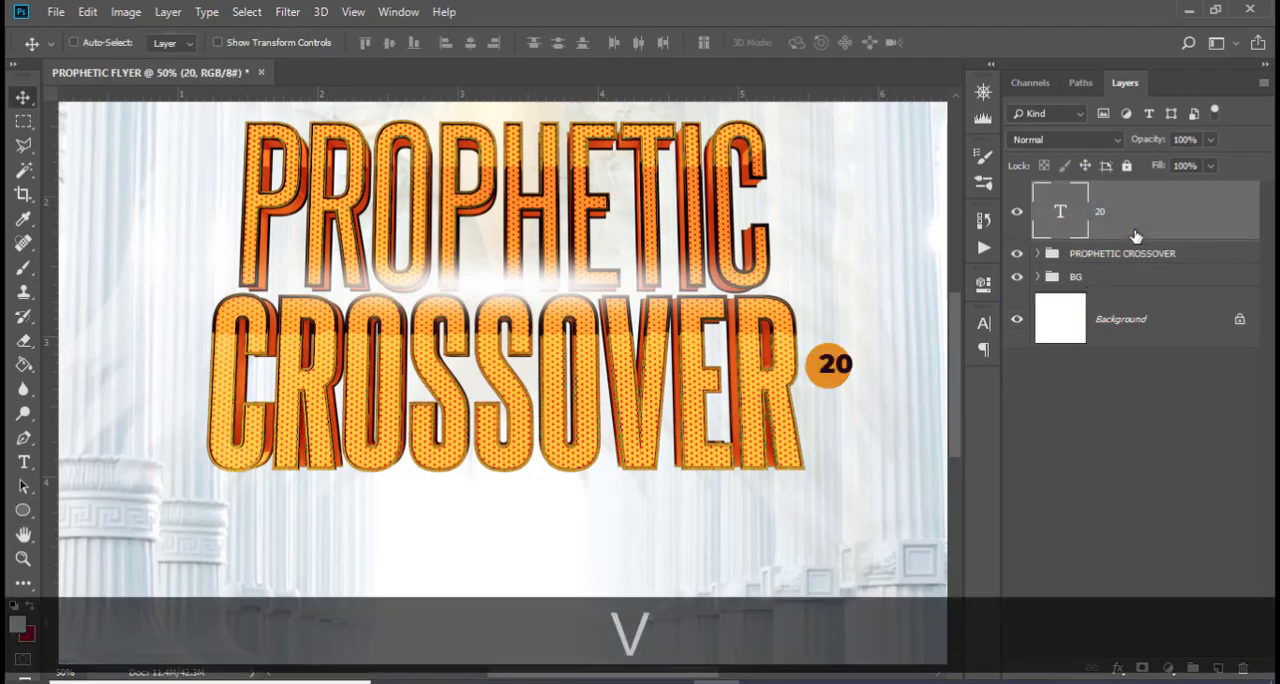
{"action": "key", "text": "Left"}
{"action": "key", "text": "Left"}
{"action": "key", "text": "Left"}
{"action": "key", "text": "Left"}
{"action": "key", "text": "Left"}
{"action": "key", "text": "Left"}
{"action": "key", "text": "Left"}
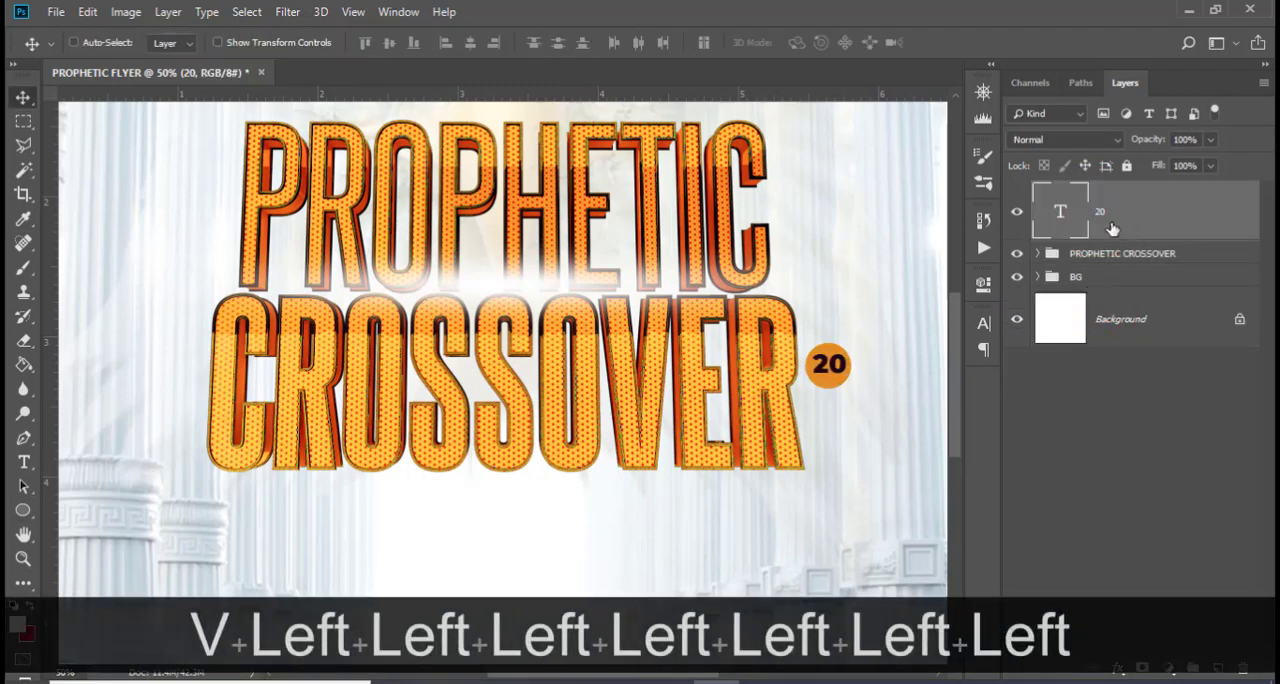
Take the circle layer out of the PROPHETIC CROSSOVER group, placing it between the group and the 20 text
{"action": "left_click", "coordinate": [1035, 256]}
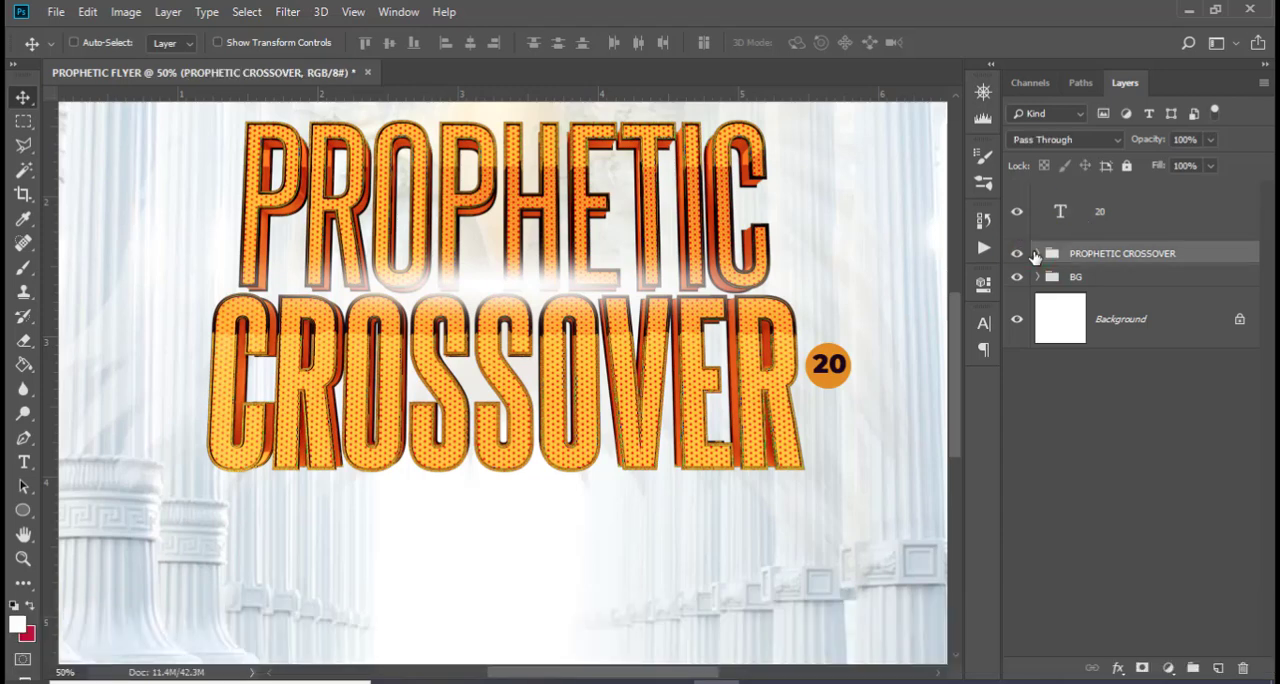
{"action": "left_click", "coordinate": [1036, 253]}
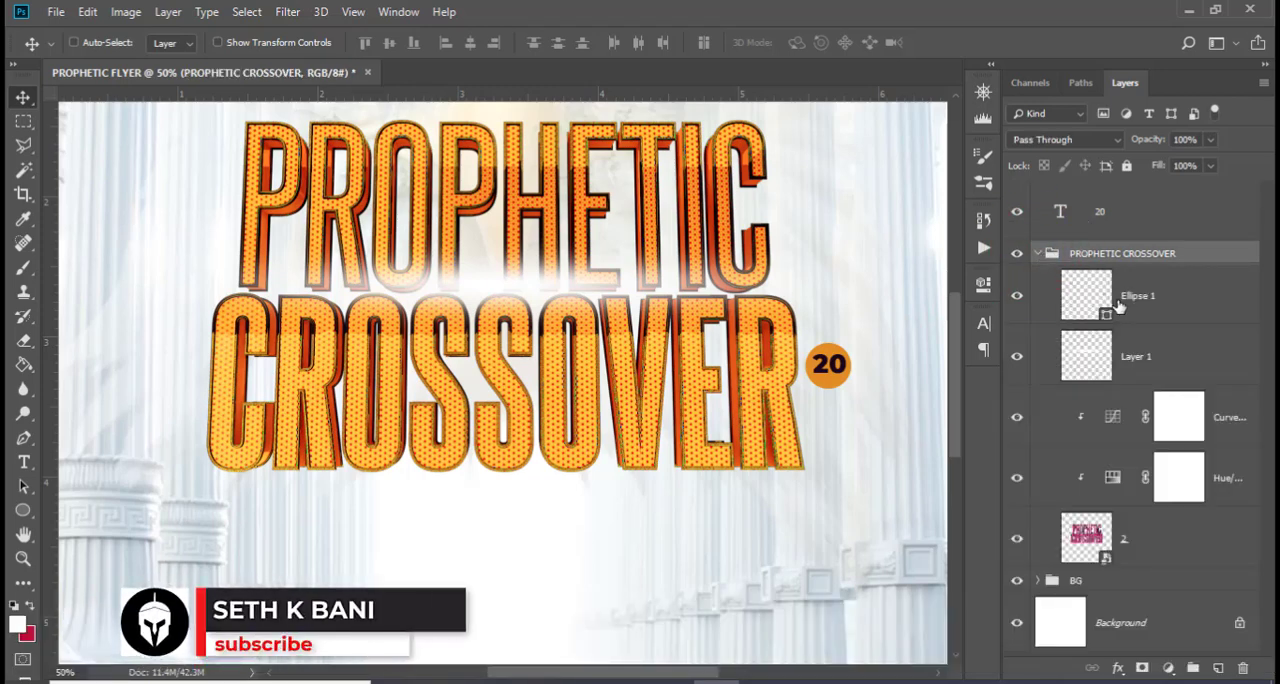
{"action": "left_click_drag", "start_coordinate": [1098, 298], "coordinate": [1124, 242]}
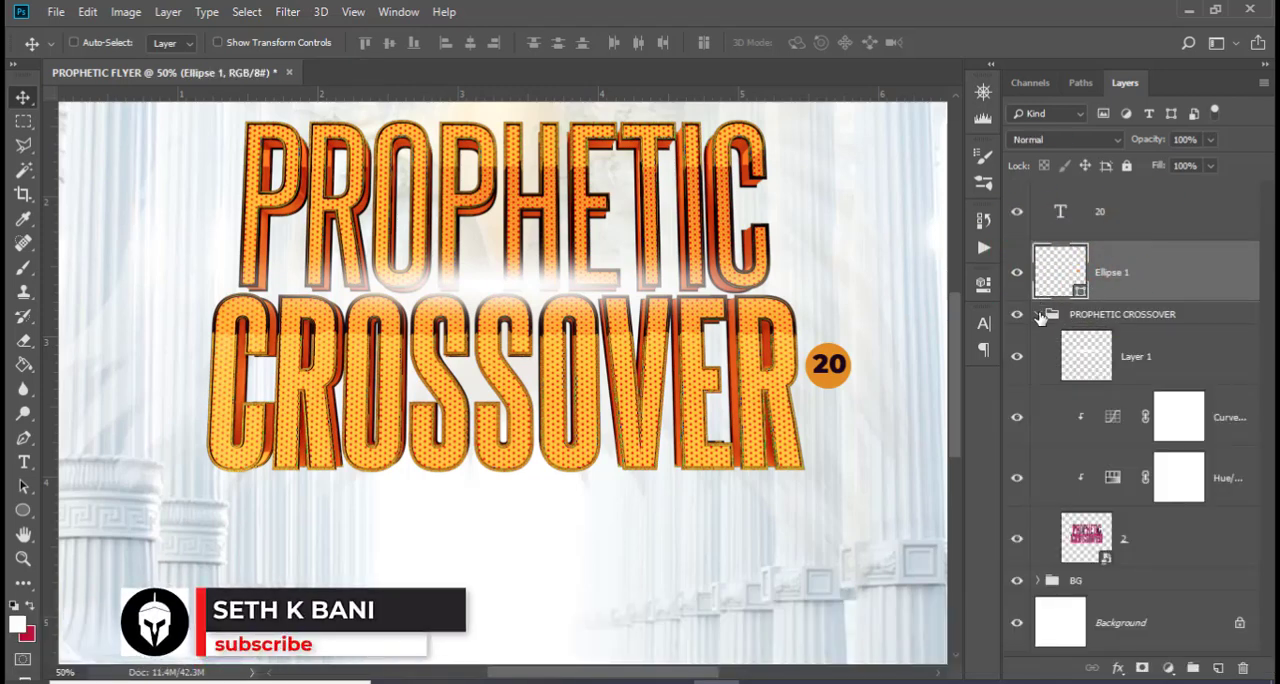
{"action": "left_click", "coordinate": [1038, 318]}
Centre the 20 text horizontally and vertically on the circle, and clear the selection
{"action": "left_click", "coordinate": [1052, 283], "text": "ctrl"}
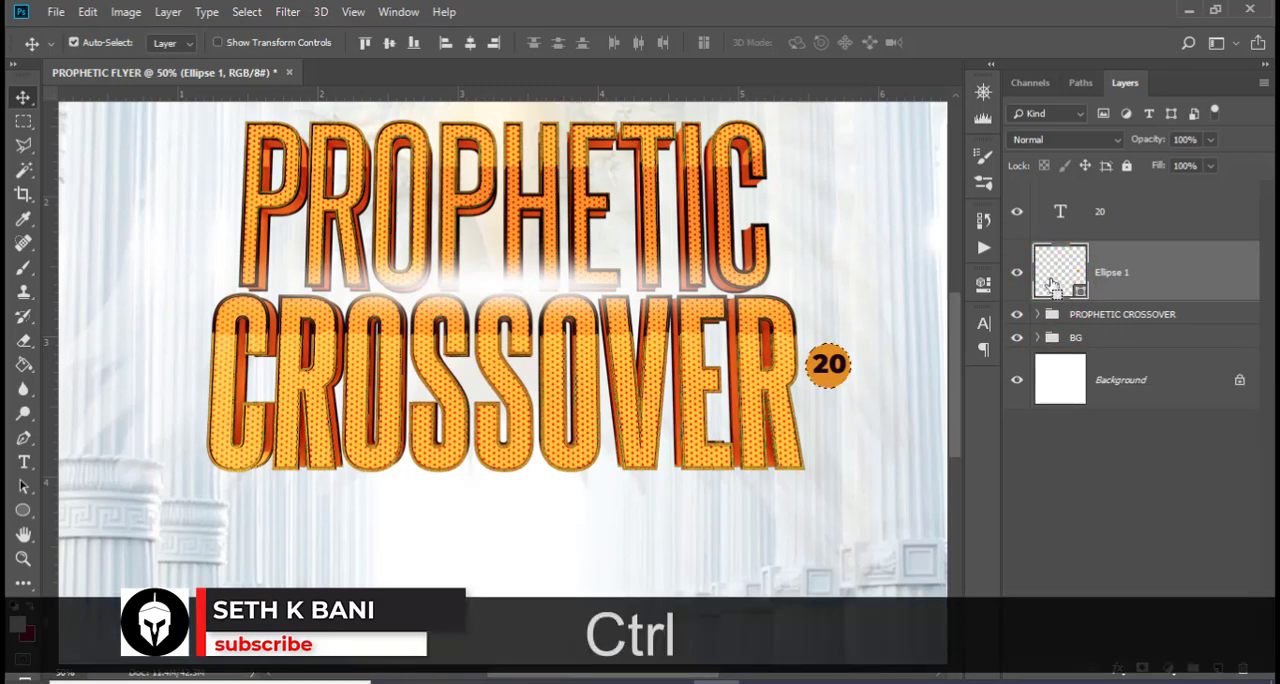
{"action": "left_click", "coordinate": [1129, 215], "text": "ctrl"}
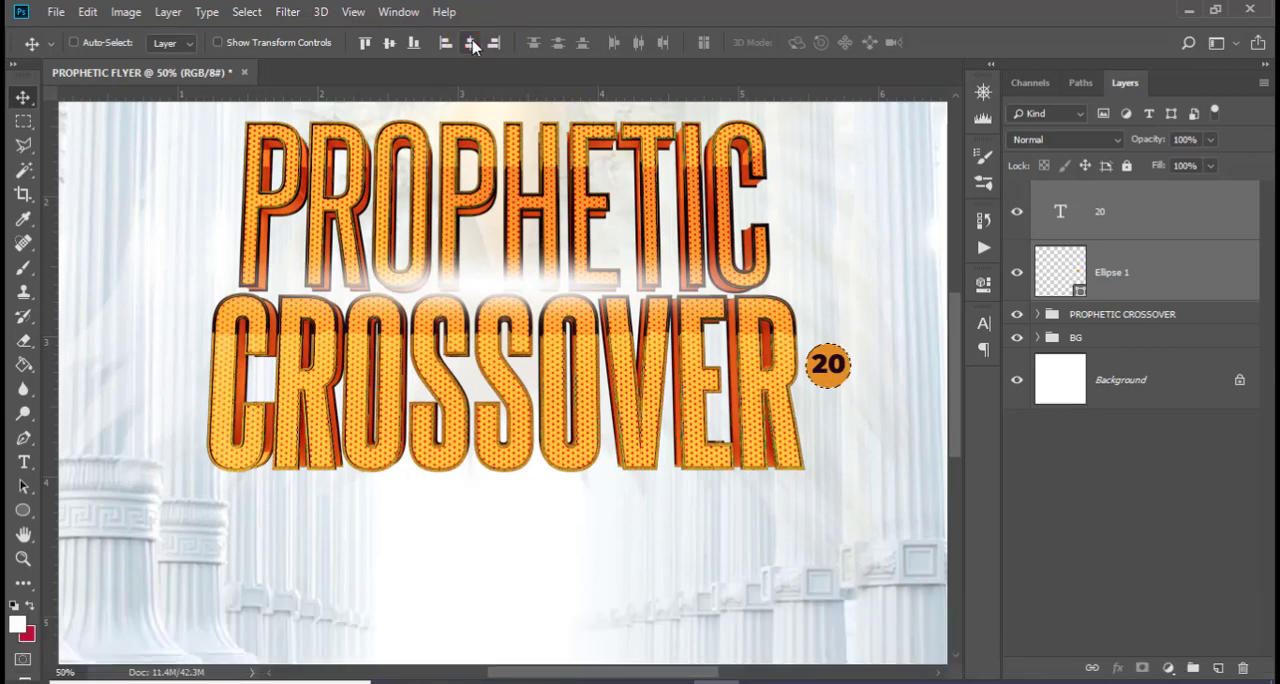
{"action": "left_click", "coordinate": [390, 45]}
{"action": "key", "text": "ctrl+d"}
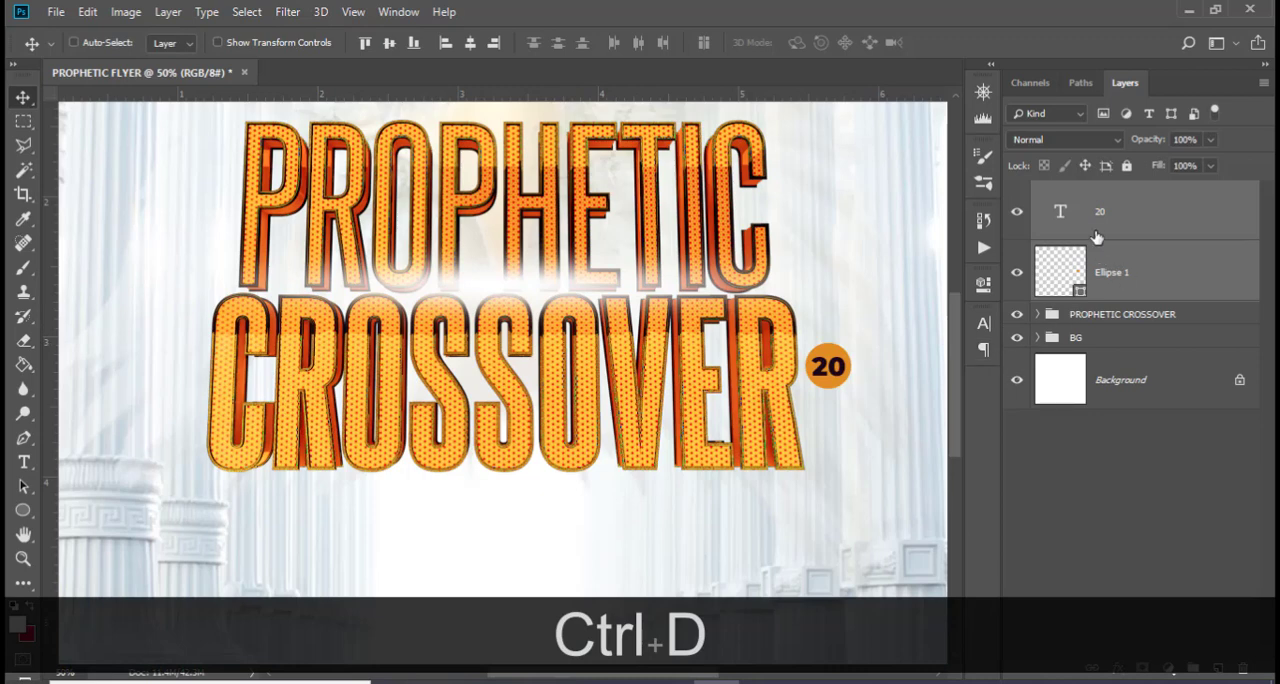
Duplicate the 20 text and its circle together
{"action": "left_click", "coordinate": [1105, 272]}
{"action": "key", "text": "ctrl"}
{"action": "left_click", "coordinate": [1122, 228], "text": "ctrl"}
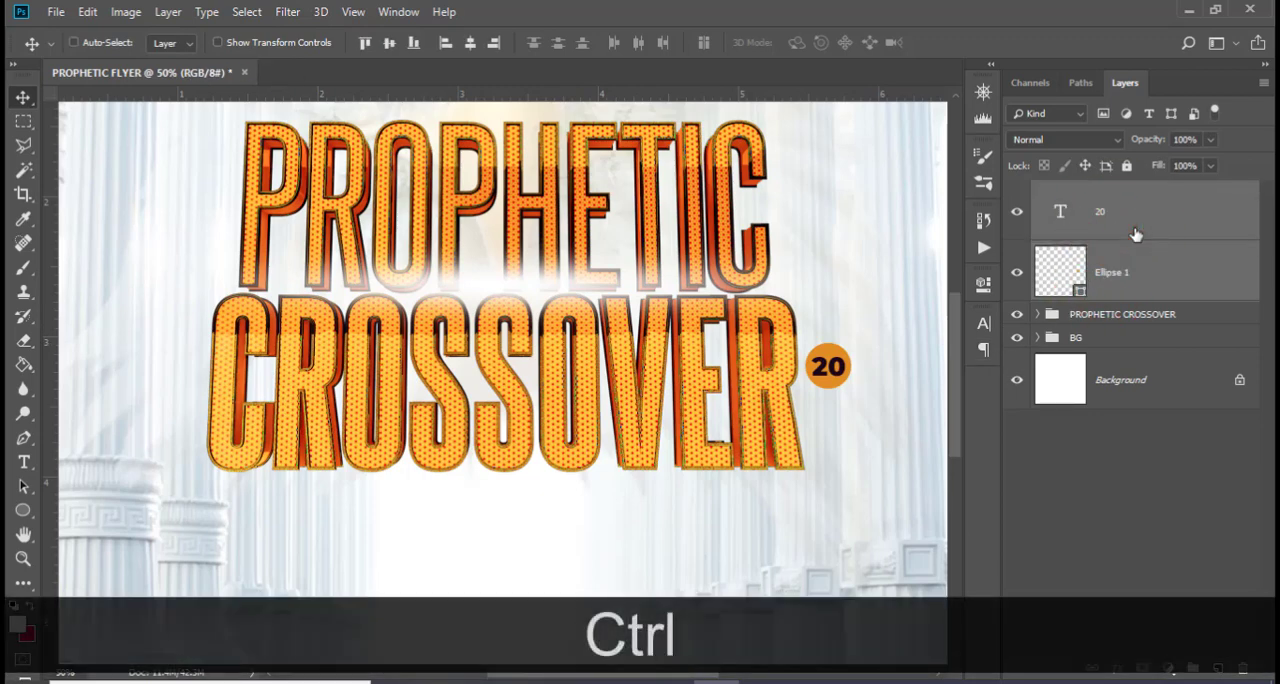
{"action": "key", "text": "ctrl+j"}
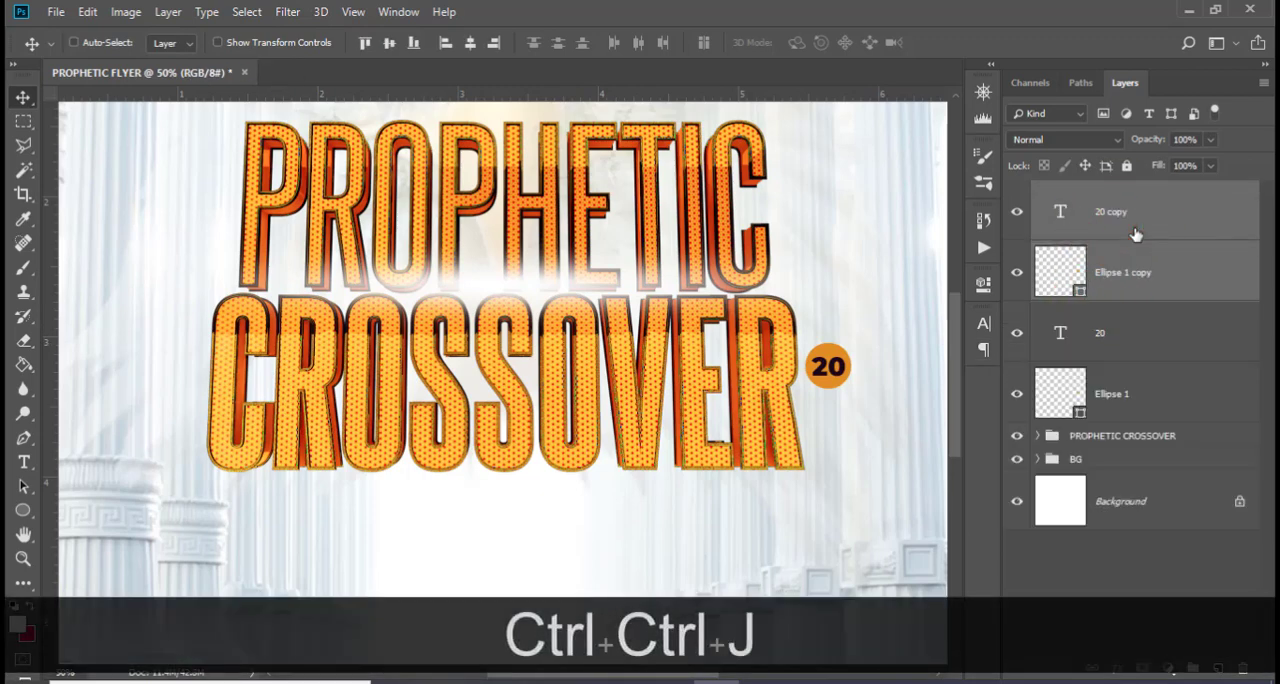
Move the original 20 text and circle straight down until they sit directly beneath the duplicated badge
{"action": "left_click", "coordinate": [1112, 340]}
{"action": "left_click", "coordinate": [1127, 405], "text": "ctrl"}
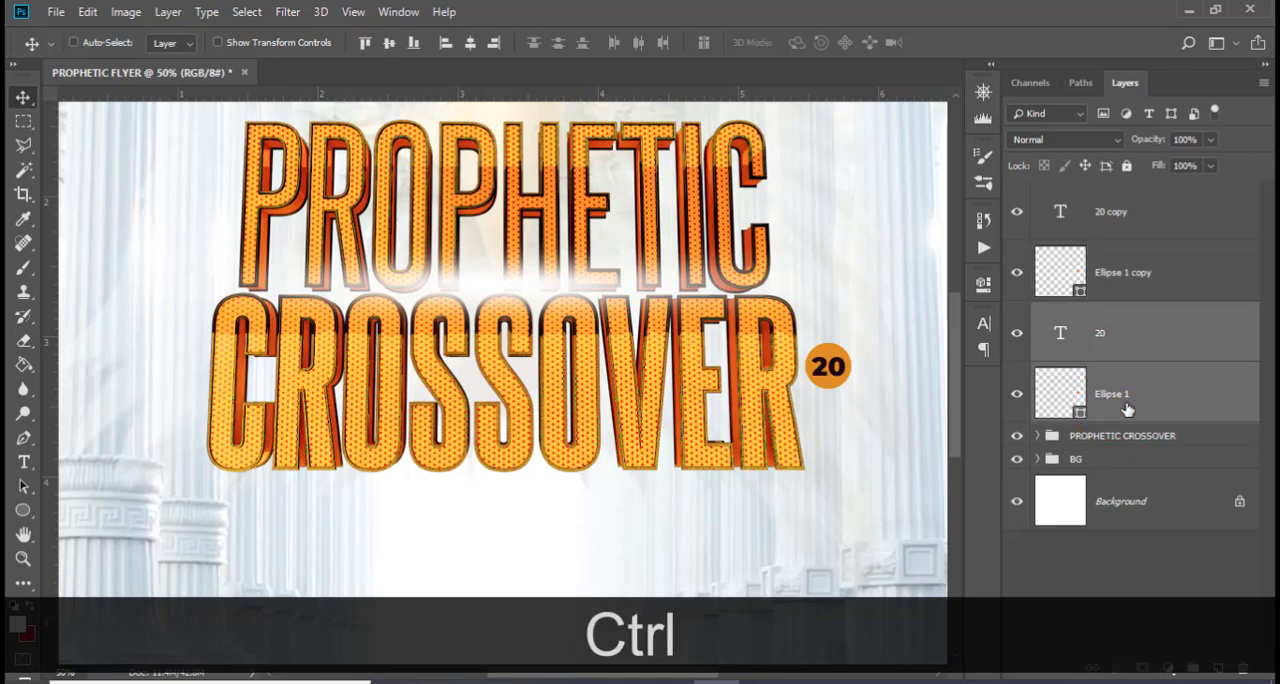
{"action": "key", "text": "ctrl+shift+Down"}
{"action": "key", "text": "ctrl+shift+Down"}
{"action": "key", "text": "ctrl+shift+Down"}
{"action": "key", "text": "ctrl+shift+Down"}
{"action": "key", "text": "ctrl+shift+Down"}
{"action": "key", "text": "ctrl+shift+Down"}
{"action": "key", "text": "ctrl+shift+Down"}
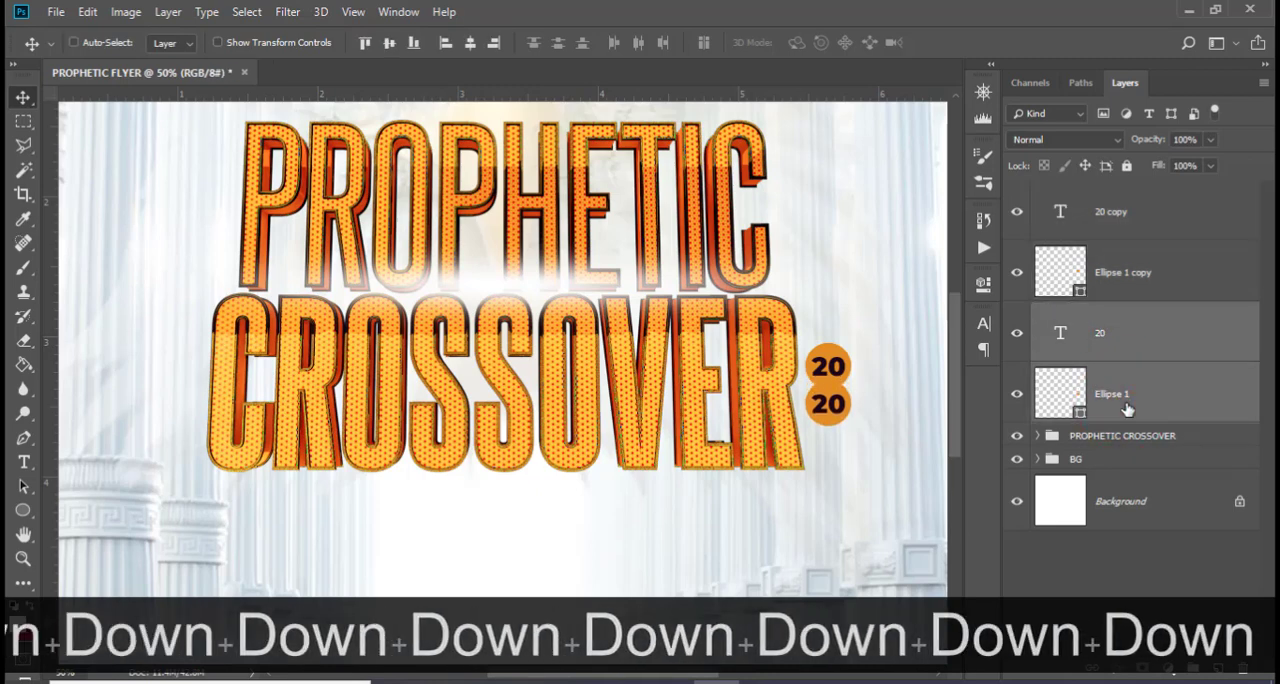
{"action": "key", "text": "Up"}
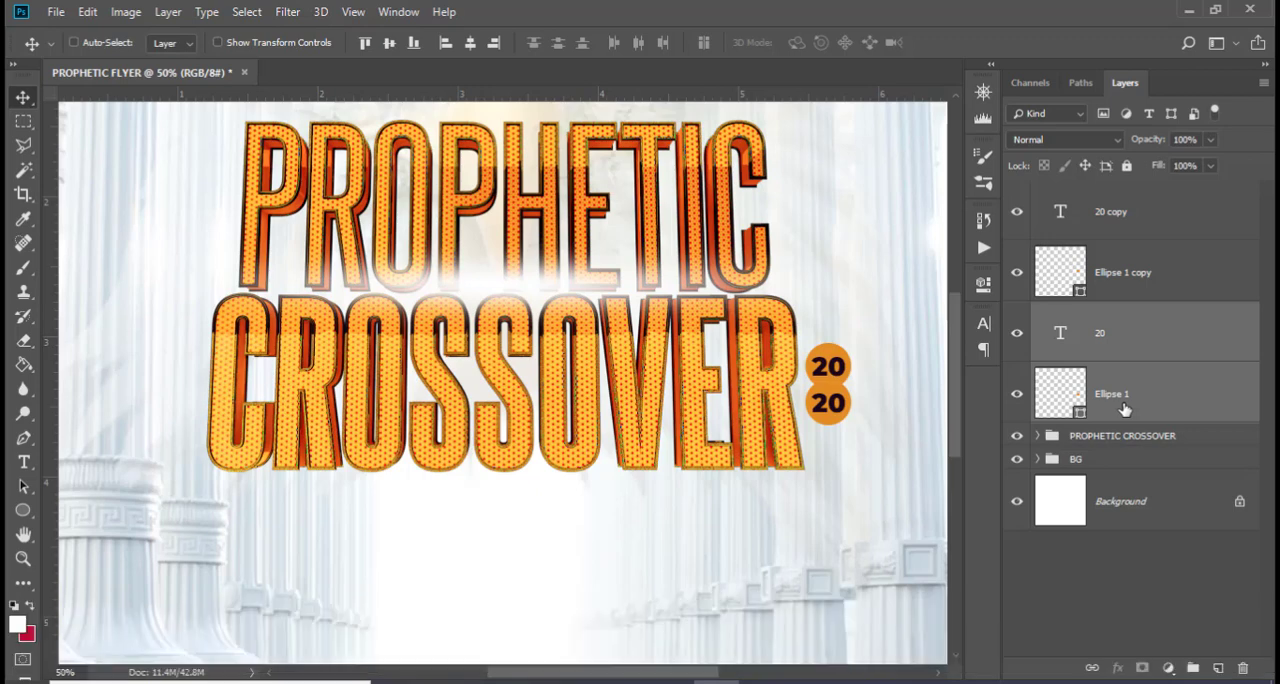
Change the text in the lower circle to 22
{"action": "left_click", "coordinate": [1060, 212]}
{"action": "left_click", "coordinate": [1017, 212]}
{"action": "left_click", "coordinate": [1017, 212]}
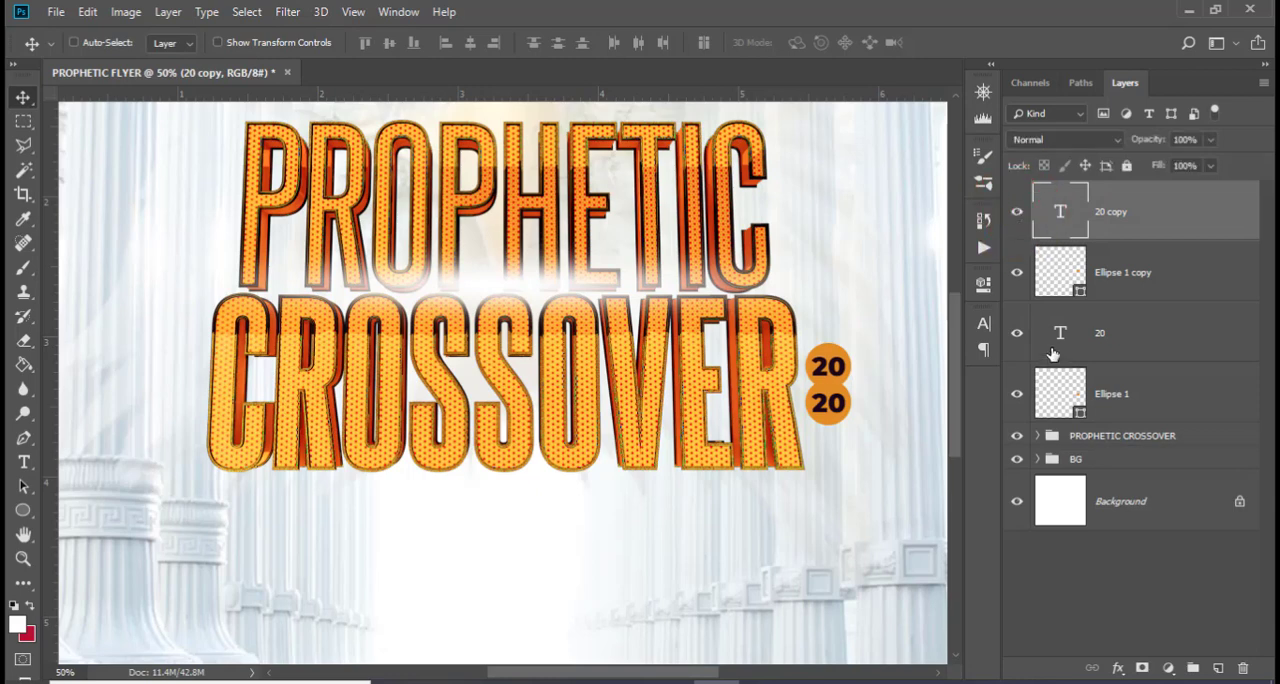
{"action": "double_click", "coordinate": [1060, 334]}
{"action": "type", "text": "2"}
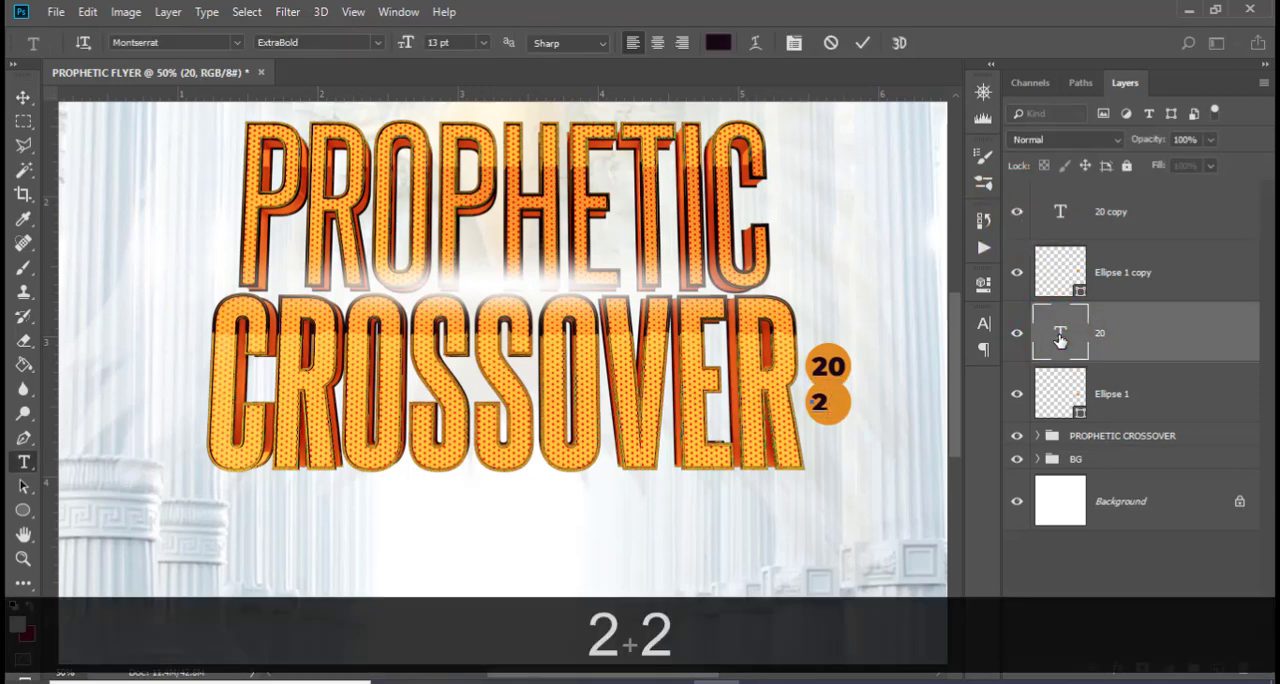
{"action": "double_click", "coordinate": [1060, 334]}
{"action": "type", "text": "2"}
{"action": "left_click", "coordinate": [1060, 340]}
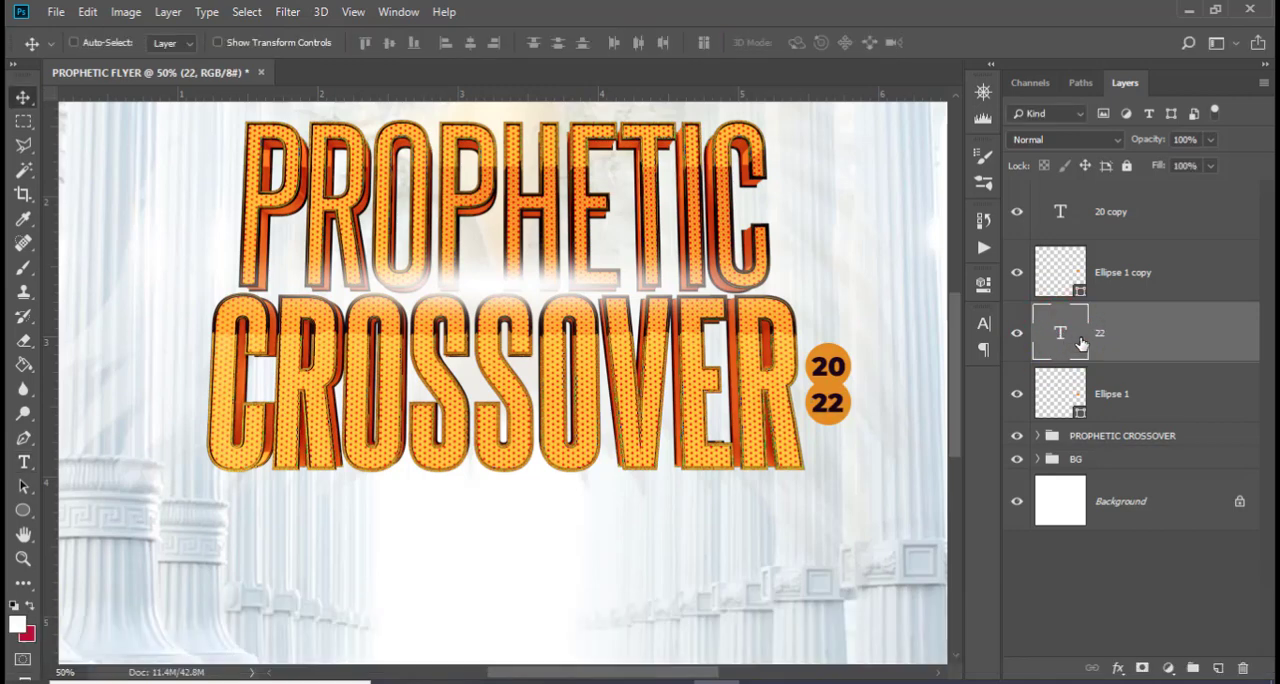
Move the 22 text and its circle above the 20 badge's layers in the stacking order
{"action": "left_click", "coordinate": [1015, 398]}
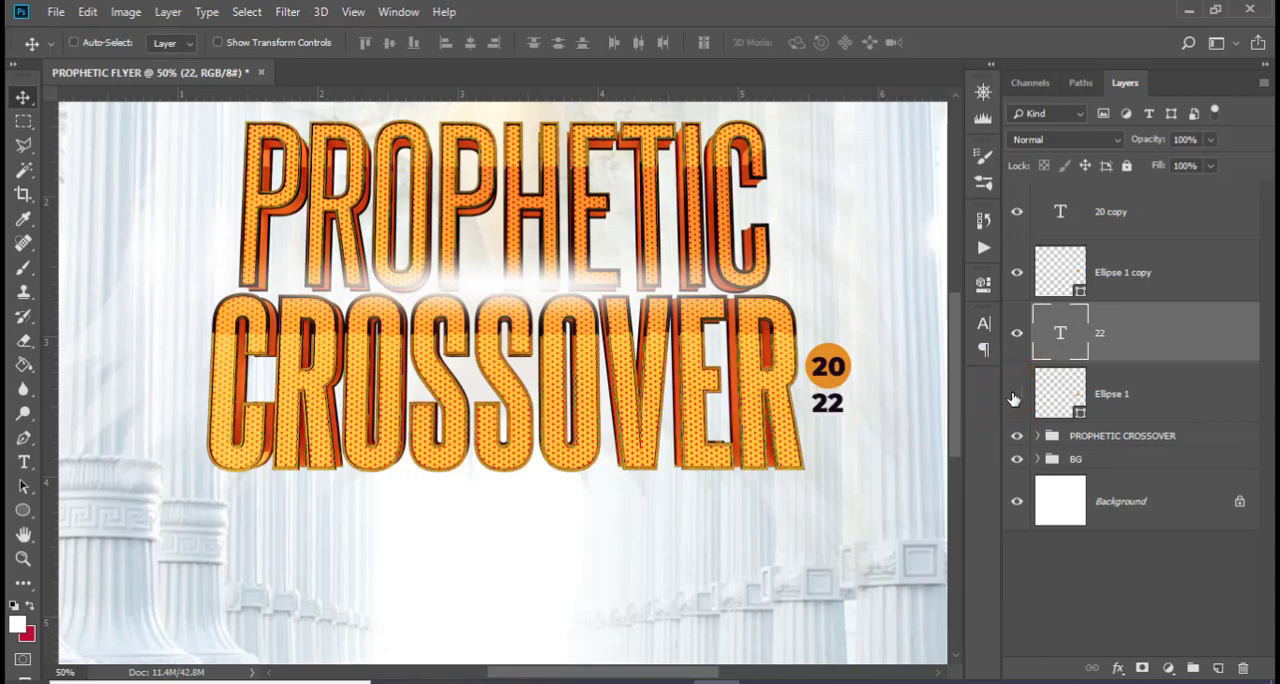
{"action": "left_click", "coordinate": [1015, 398]}
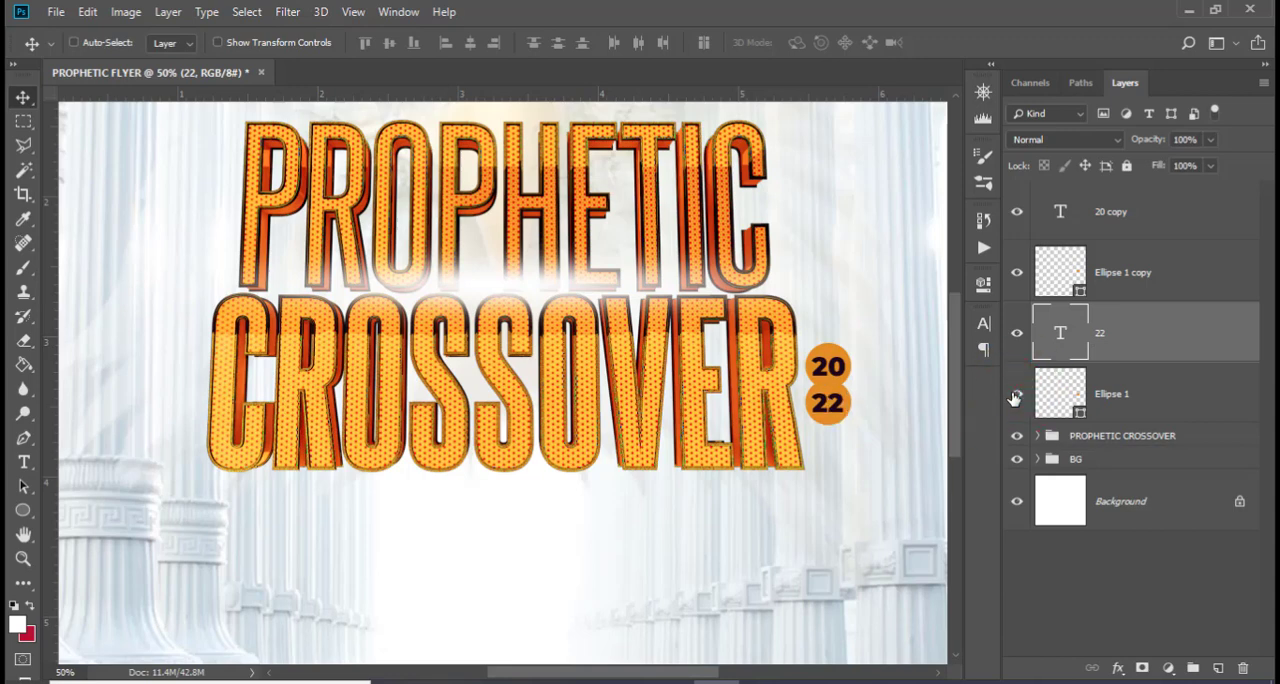
{"action": "left_click", "coordinate": [1140, 393], "text": "ctrl"}
{"action": "left_click_drag", "start_coordinate": [1140, 330], "coordinate": [1137, 238]}
Add a white 10 px outside stroke to the circle behind the 22 text
{"action": "left_click", "coordinate": [1137, 268]}
{"action": "left_click", "coordinate": [1240, 257]}
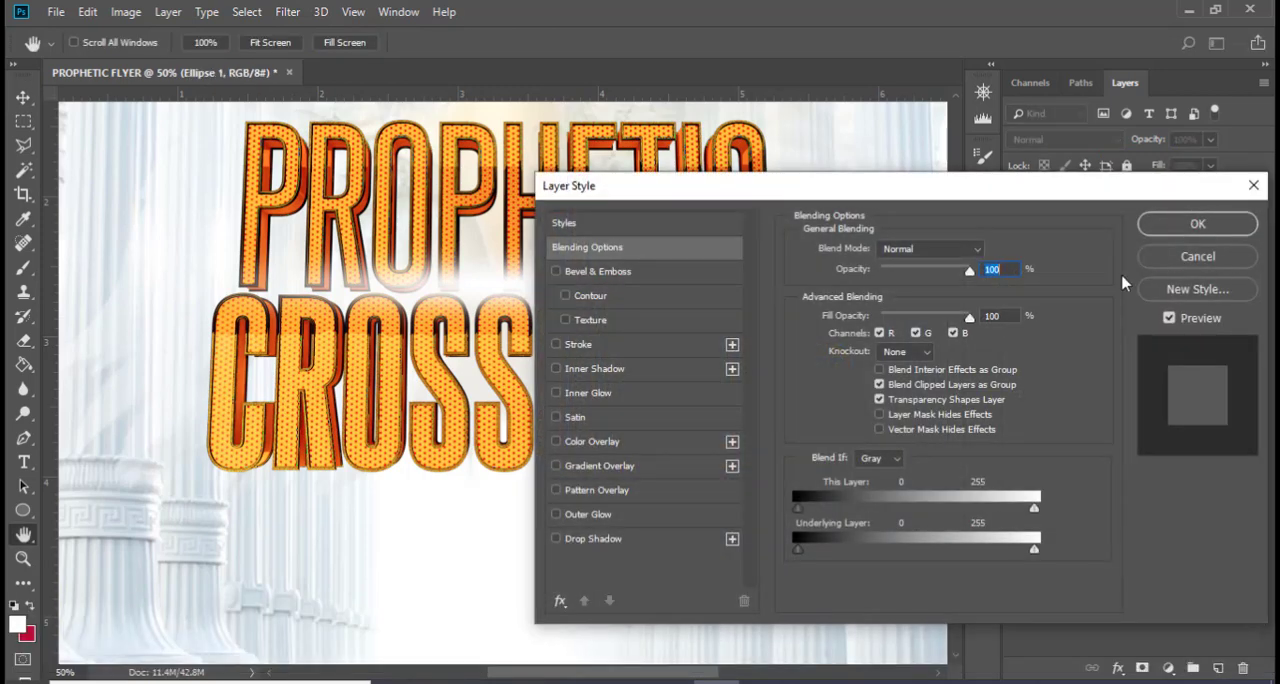
{"action": "left_click", "coordinate": [606, 344]}
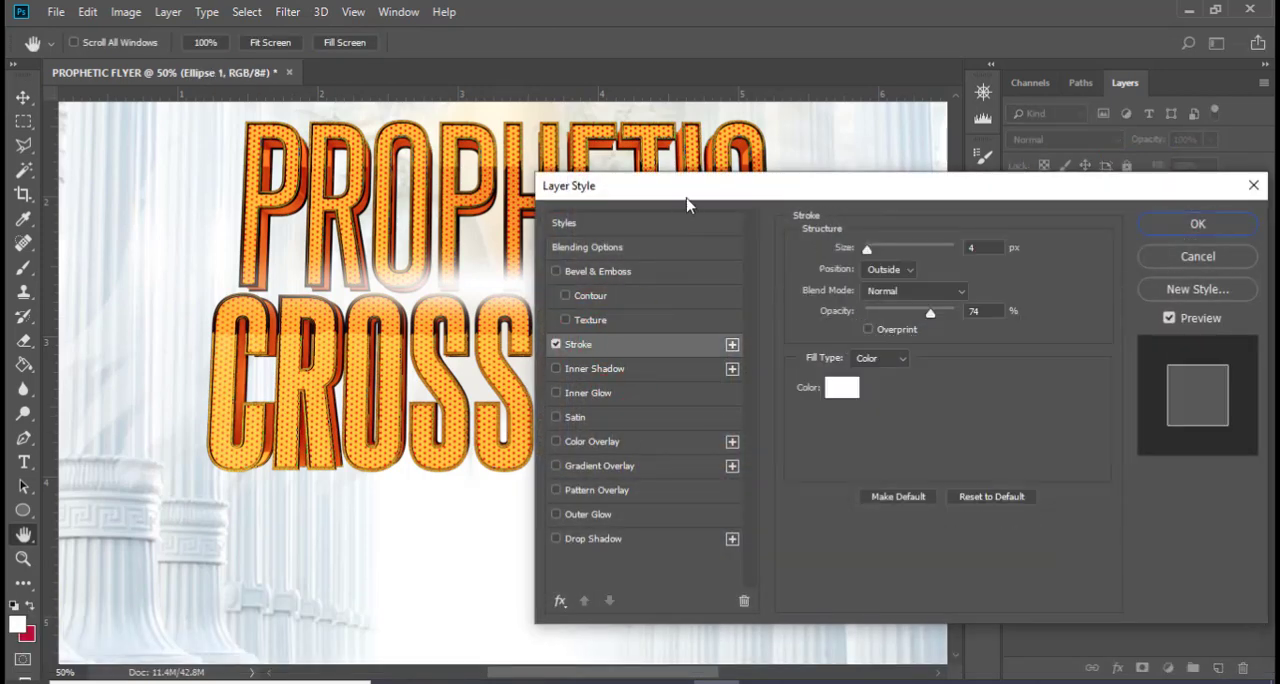
{"action": "mouse_move", "coordinate": [686, 192]}
{"action": "left_mouse_down"}
{"action": "mouse_move", "coordinate": [1006, 329]}
{"action": "mouse_move", "coordinate": [1074, 283]}
{"action": "left_mouse_up"}
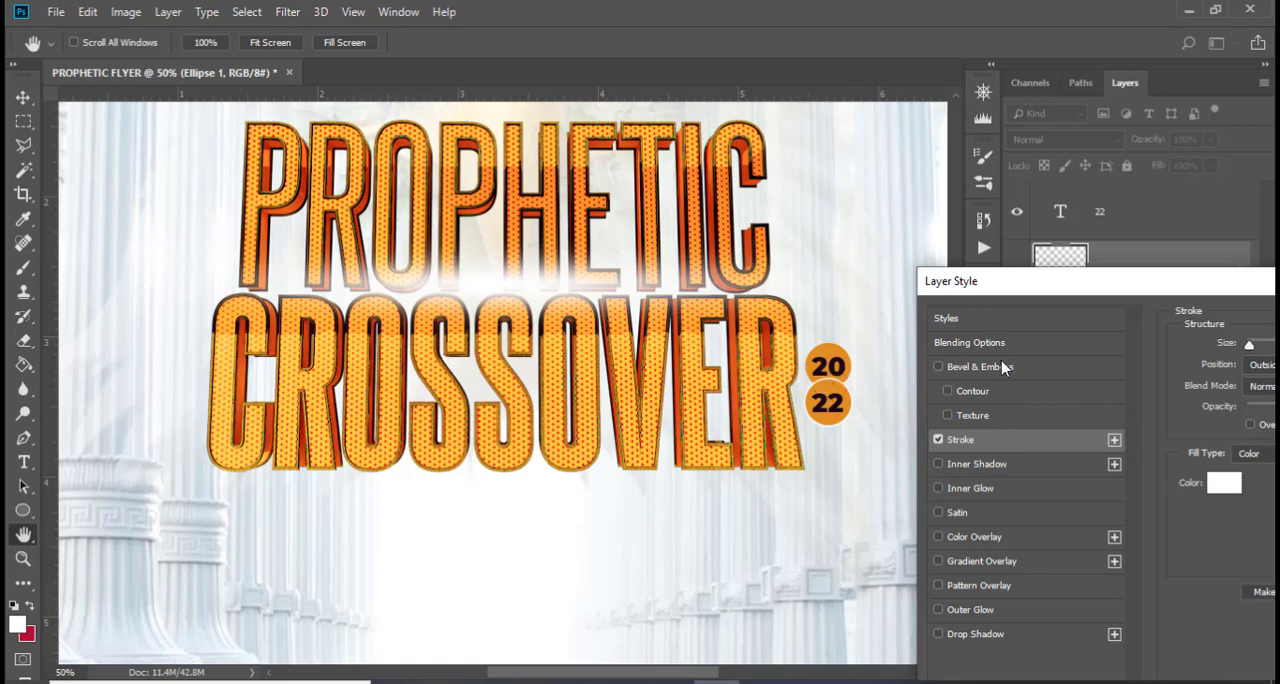
{"action": "left_click_drag", "start_coordinate": [1177, 293], "coordinate": [152, 227]}
{"action": "left_click", "coordinate": [205, 427]}
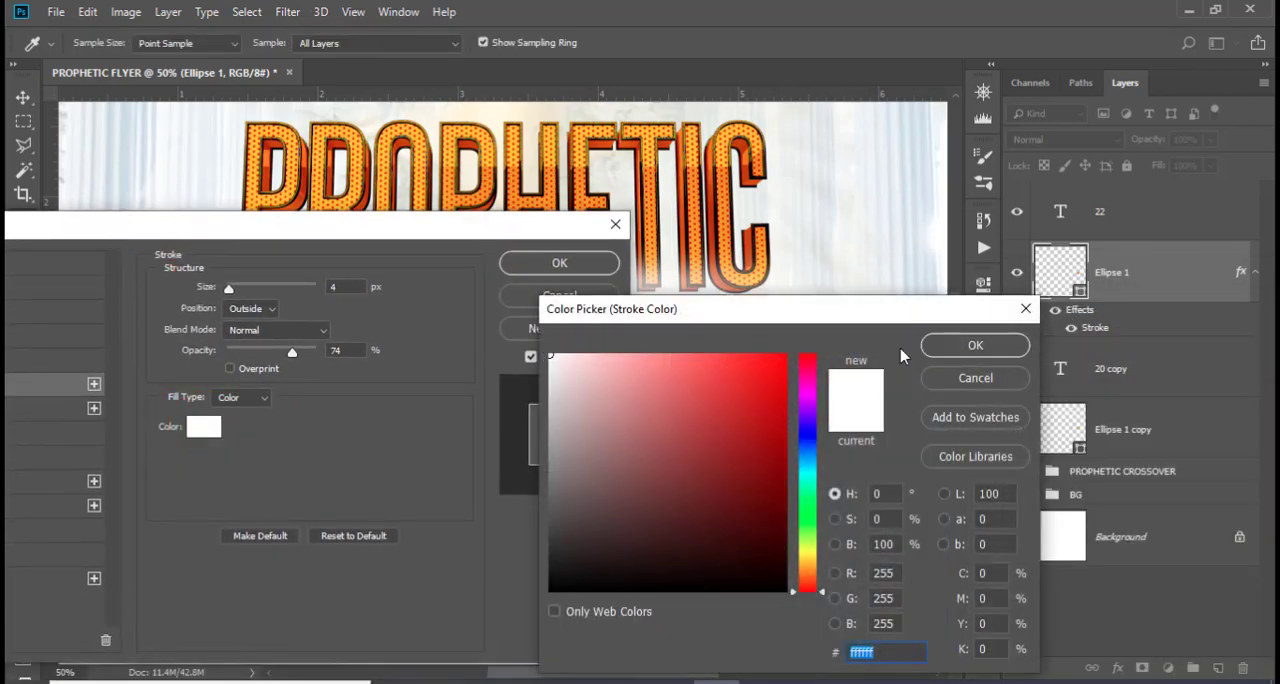
{"action": "left_click", "coordinate": [975, 346]}
{"action": "double_click", "coordinate": [332, 286]}
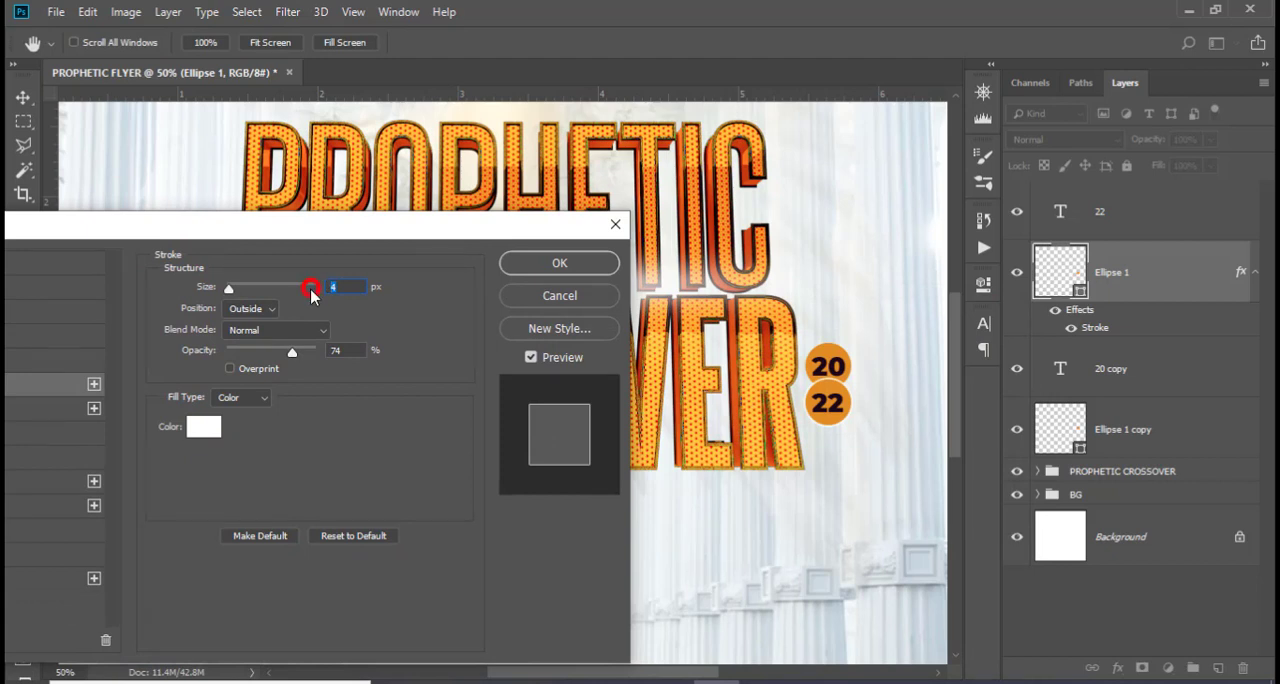
{"action": "type", "text": "15"}
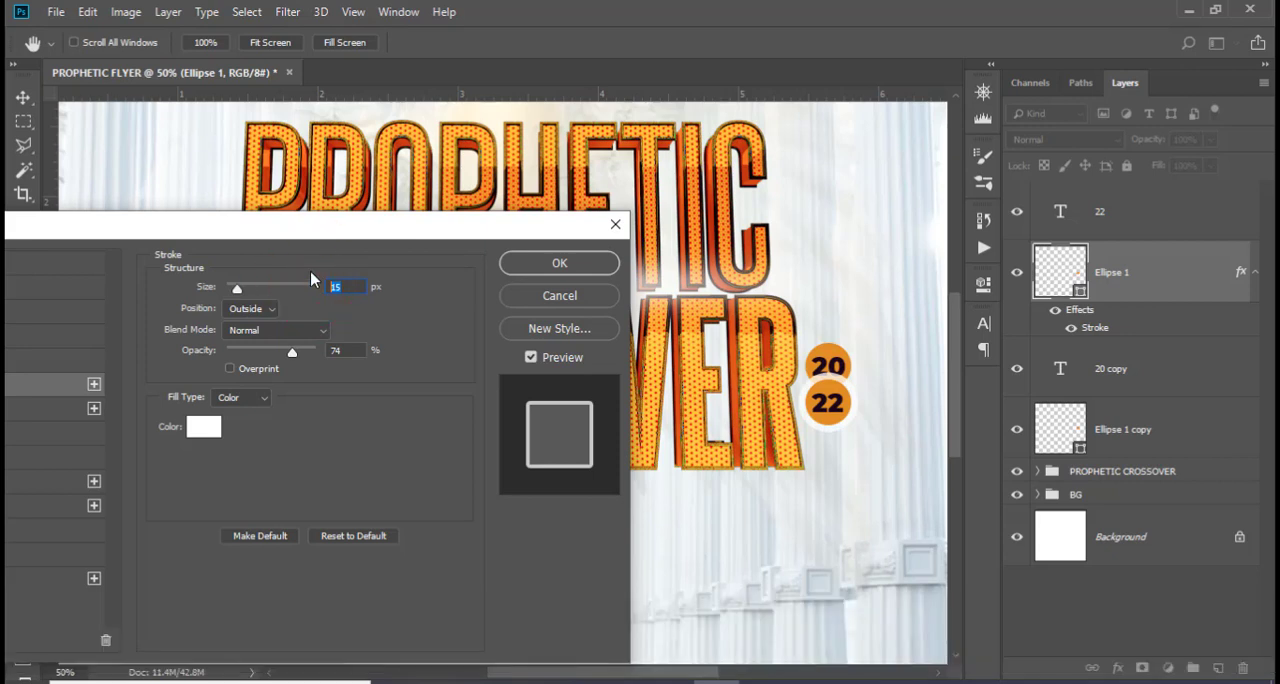
{"action": "type", "text": "10"}
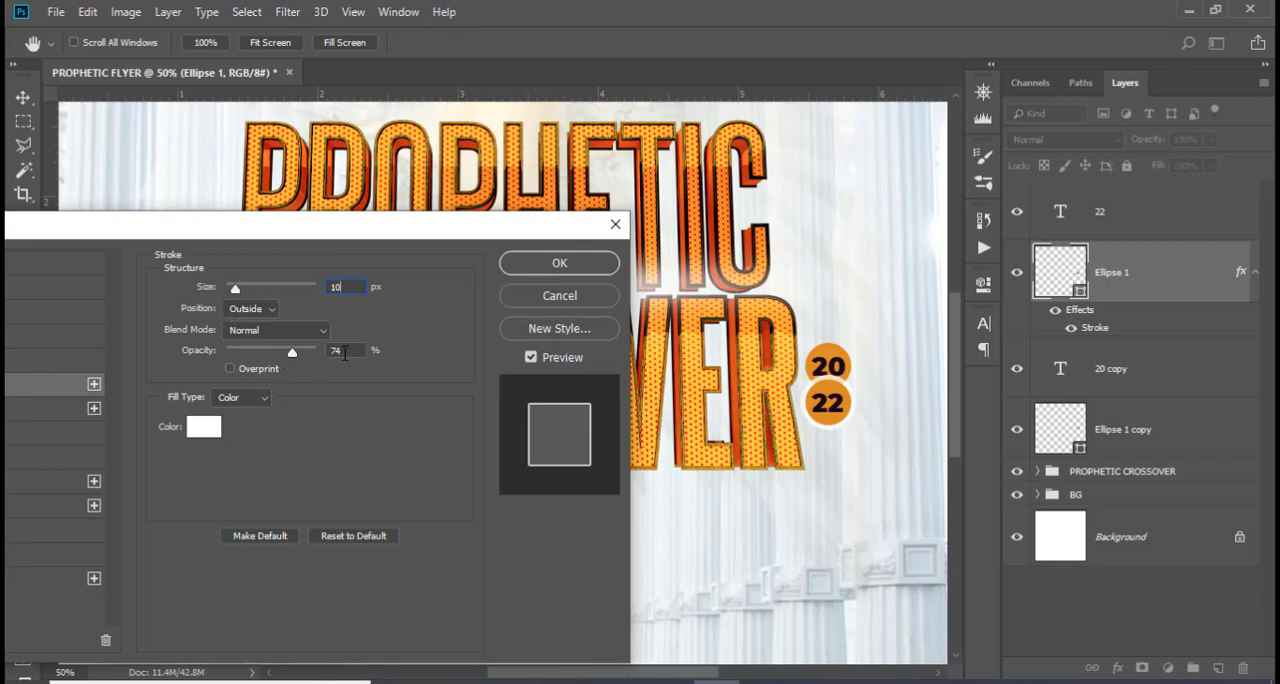
{"action": "left_click", "coordinate": [531, 266]}
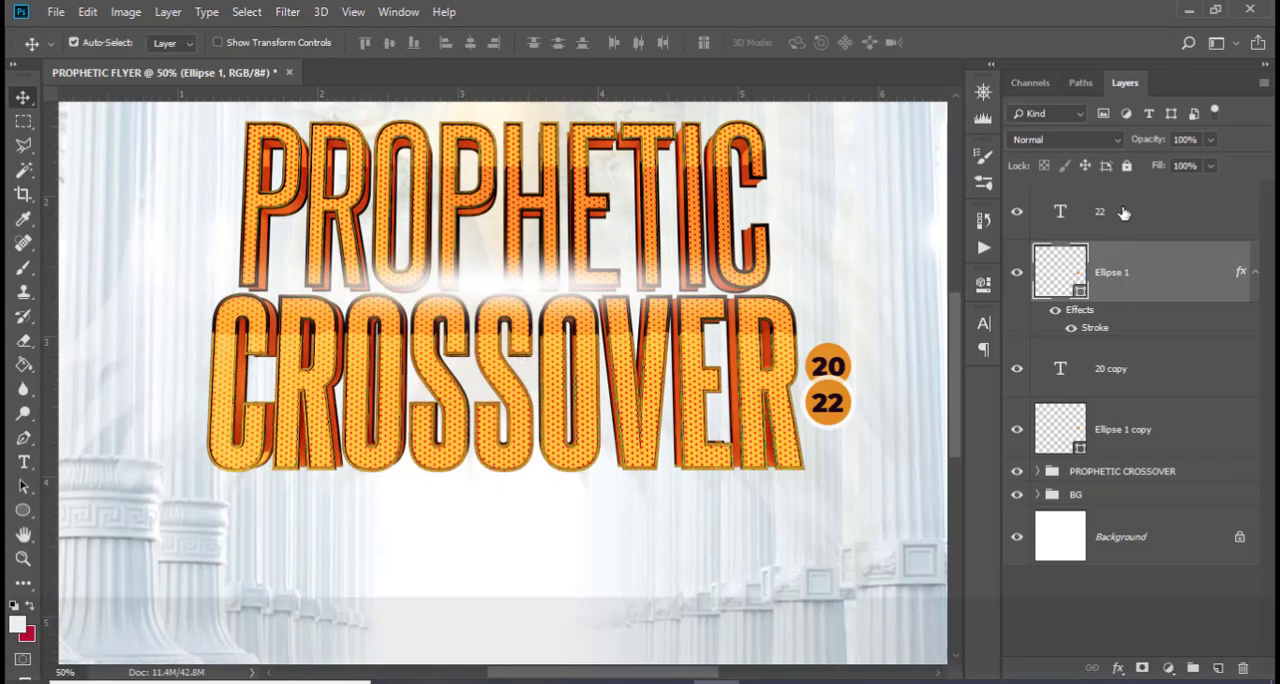
Nudge the 22 text and its circle slightly down, away from the 20 badge
{"action": "left_click", "coordinate": [1122, 213], "text": "ctrl"}
{"action": "key", "text": "Down"}
{"action": "key", "text": "Down"}
{"action": "key", "text": "Down"}
{"action": "key", "text": "Down"}
{"action": "key", "text": "Down"}
{"action": "key", "text": "Down"}
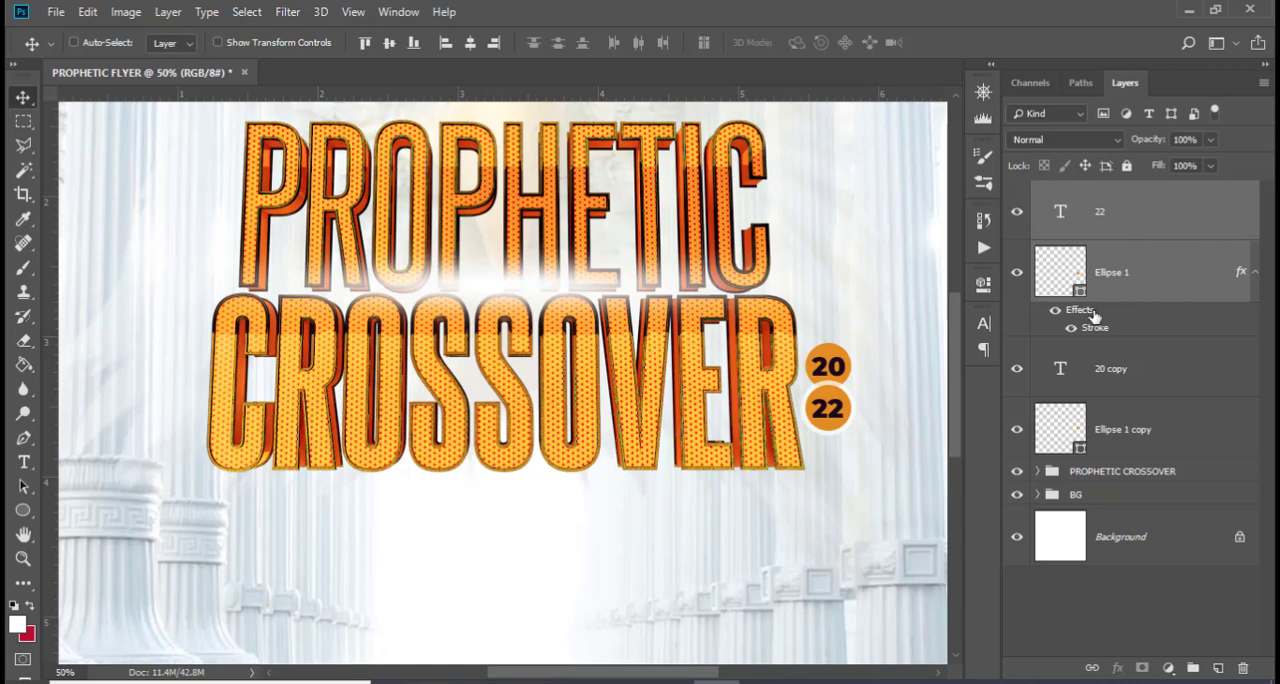
Group the 20 and 22 texts with their circles and name the group 2022
{"action": "key", "text": "shift+ctrl"}
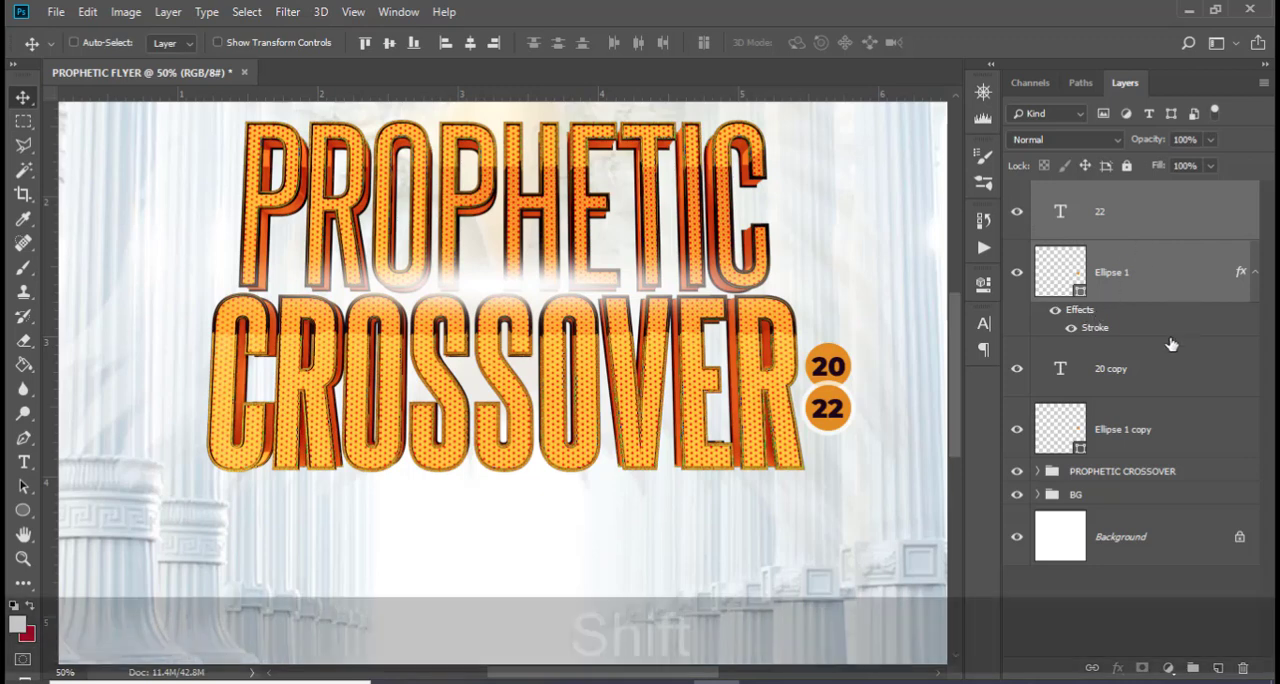
{"action": "left_click", "coordinate": [1143, 367], "text": "ctrl+shift"}
{"action": "left_click", "coordinate": [1145, 447], "text": "ctrl+shift"}
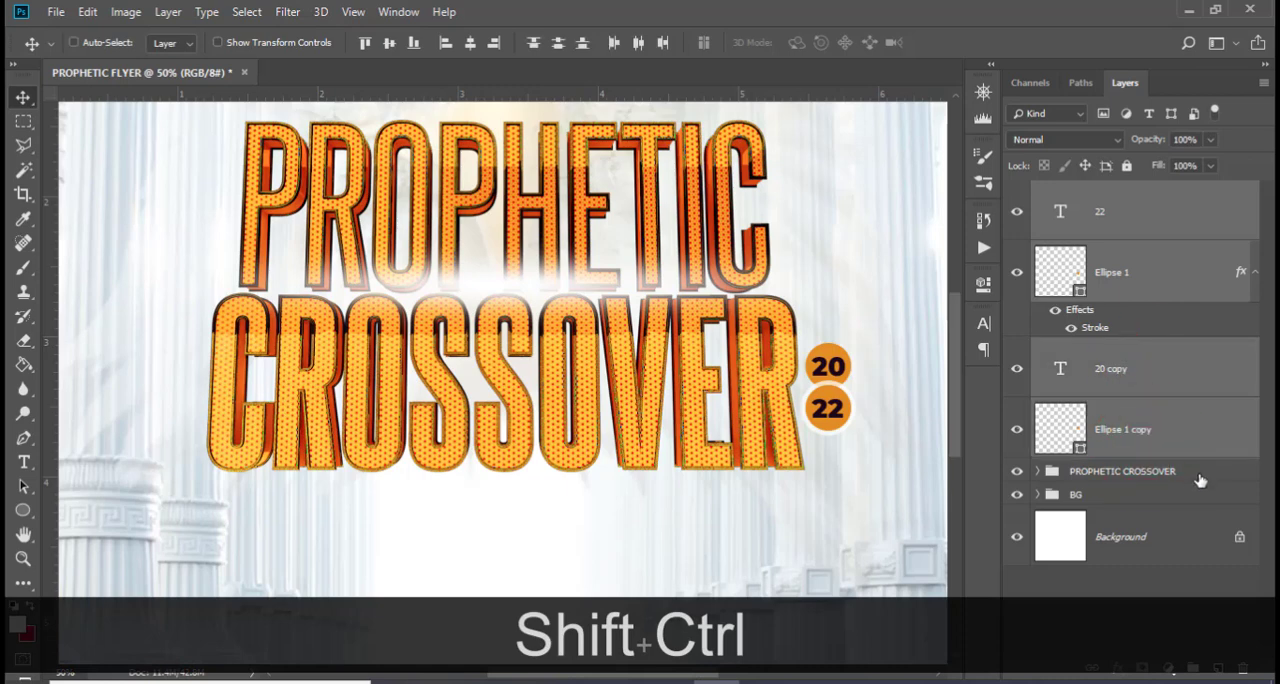
{"action": "key", "text": "ctrl+g"}
{"action": "double_click", "coordinate": [1085, 192]}
{"action": "type", "text": "2"}
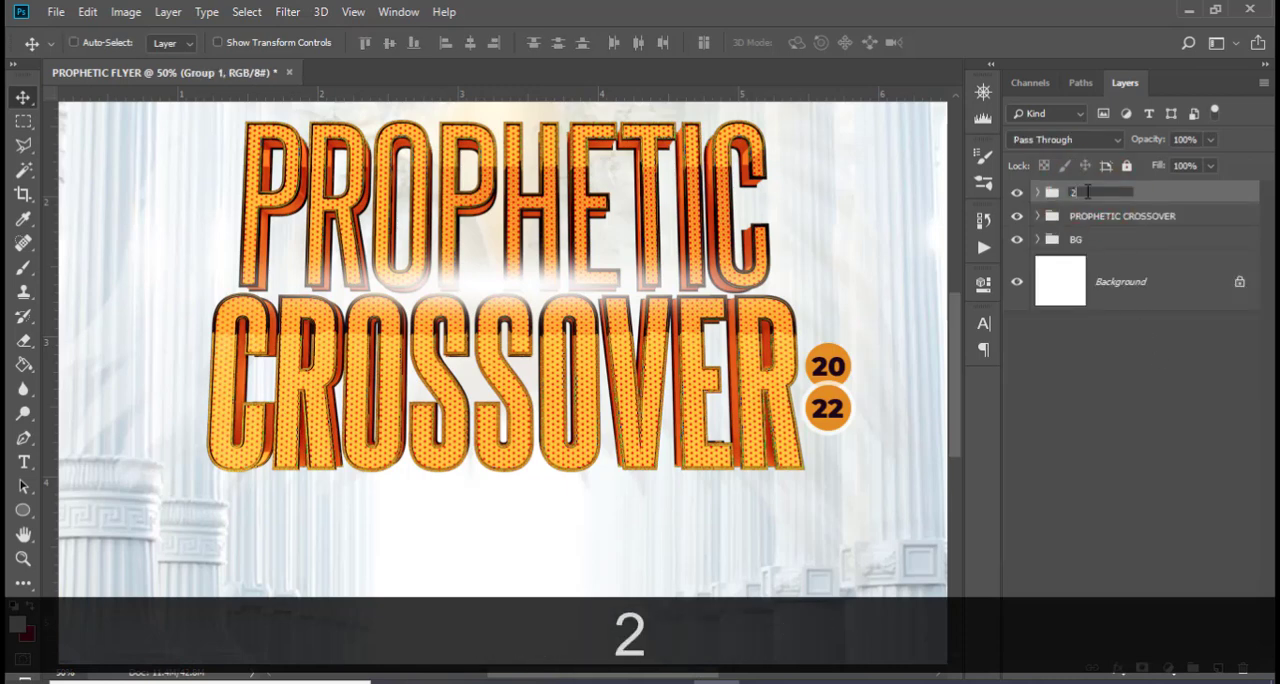
{"action": "type", "text": "022"}
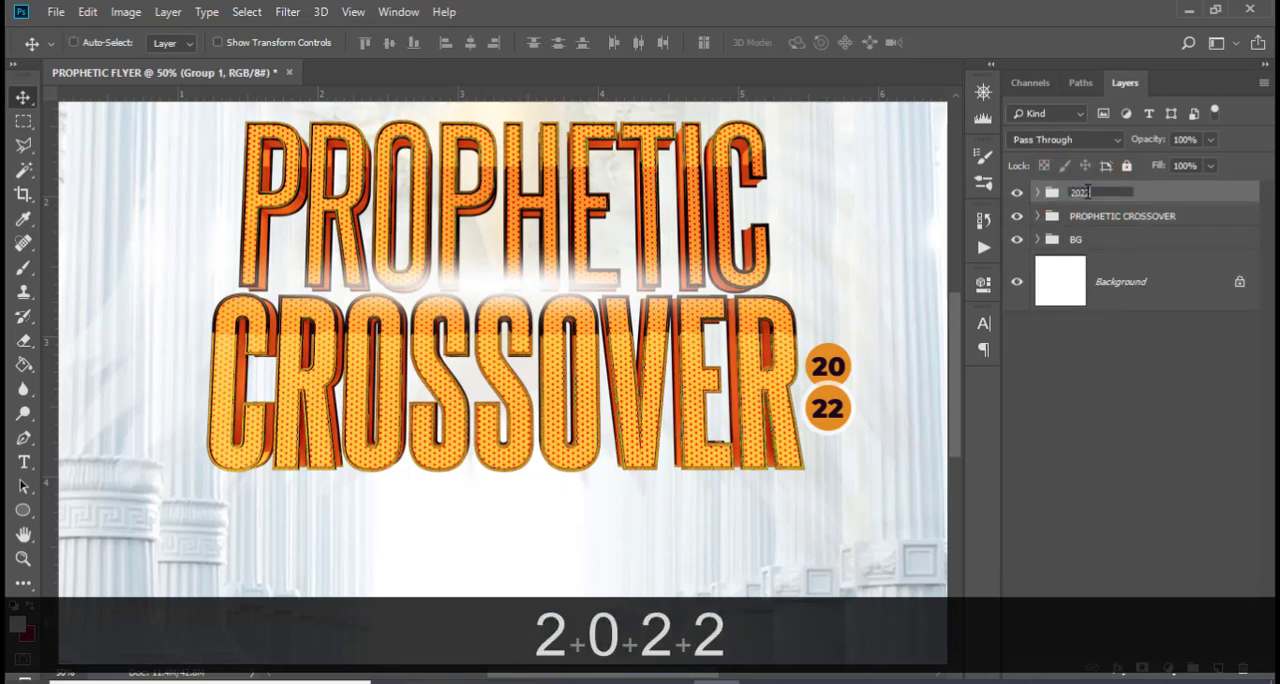
{"action": "key", "text": "Return"}
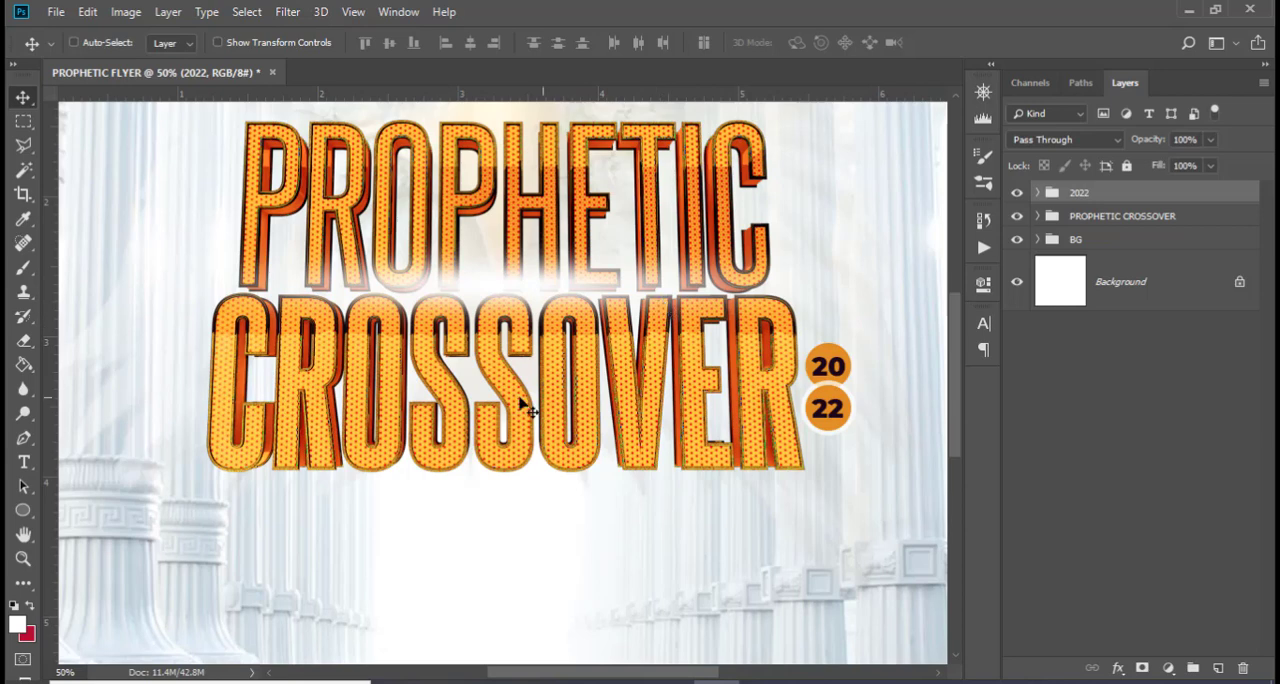
Add a text layer below the CROSSOVER title reading "dubbed:", copied from 185.txt in Notepad
{"action": "scroll", "coordinate": [469, 509], "scroll_direction": "down", "scroll_amount": 3}
{"action": "key", "text": "t"}
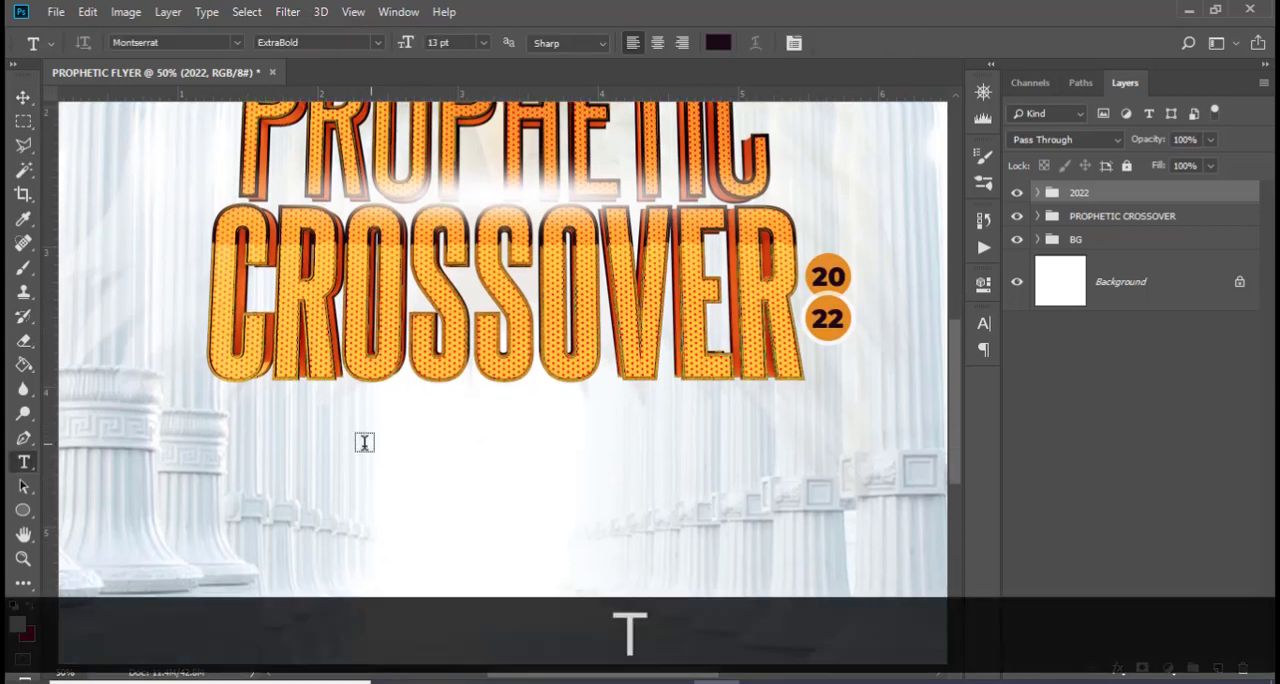
{"action": "left_click", "coordinate": [349, 443]}
{"action": "key", "text": "alt+Tab"}
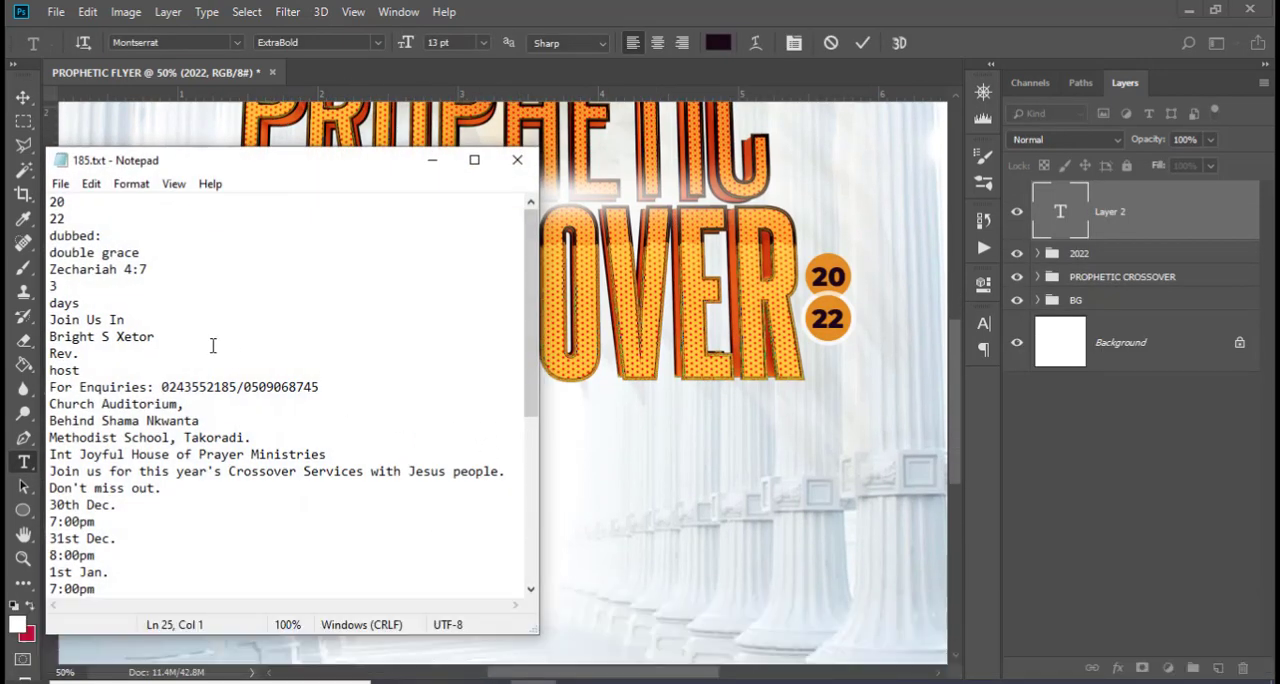
{"action": "left_click_drag", "start_coordinate": [108, 235], "coordinate": [48, 236]}
{"action": "key", "text": "ctrl+c"}
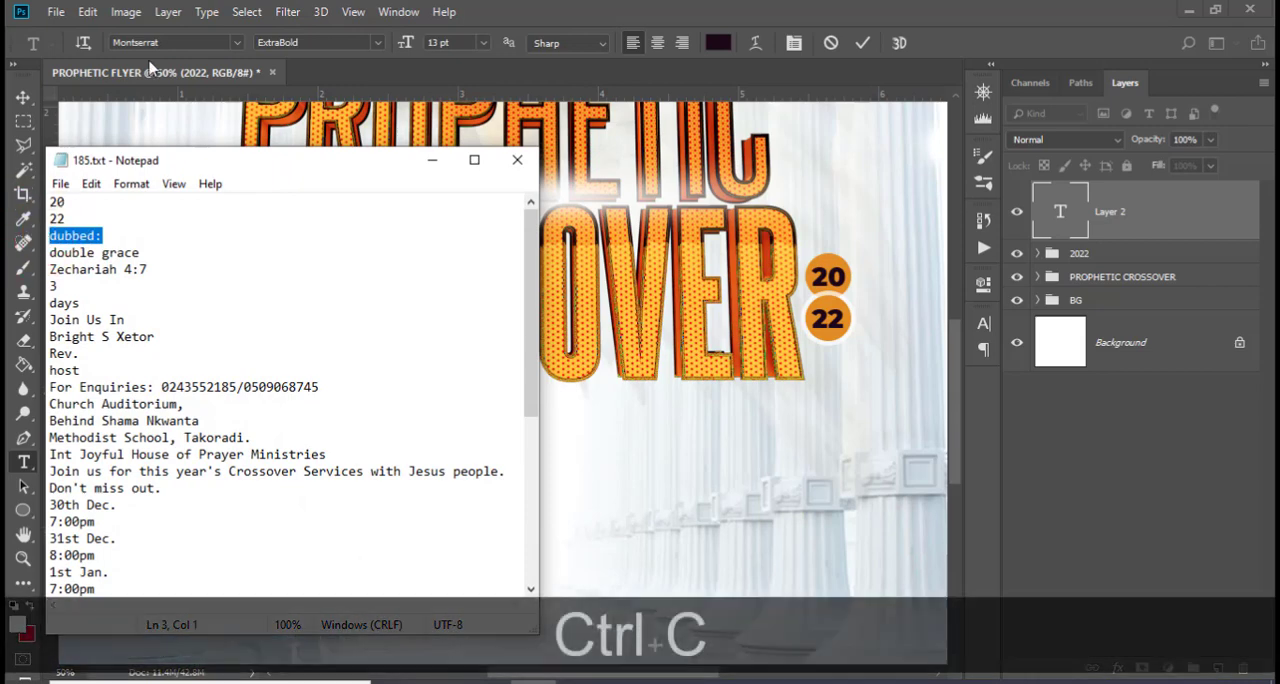
{"action": "left_click", "coordinate": [537, 5]}
{"action": "key", "text": "ctrl+v"}
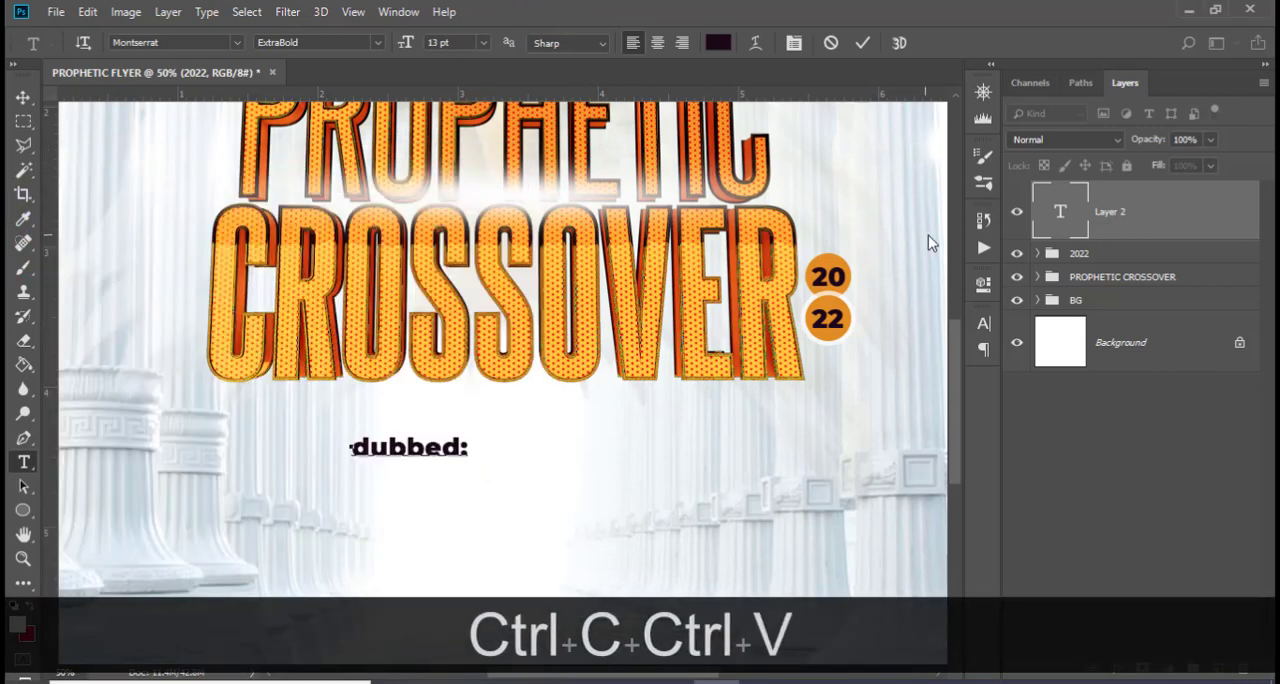
{"action": "left_click", "coordinate": [1127, 215]}
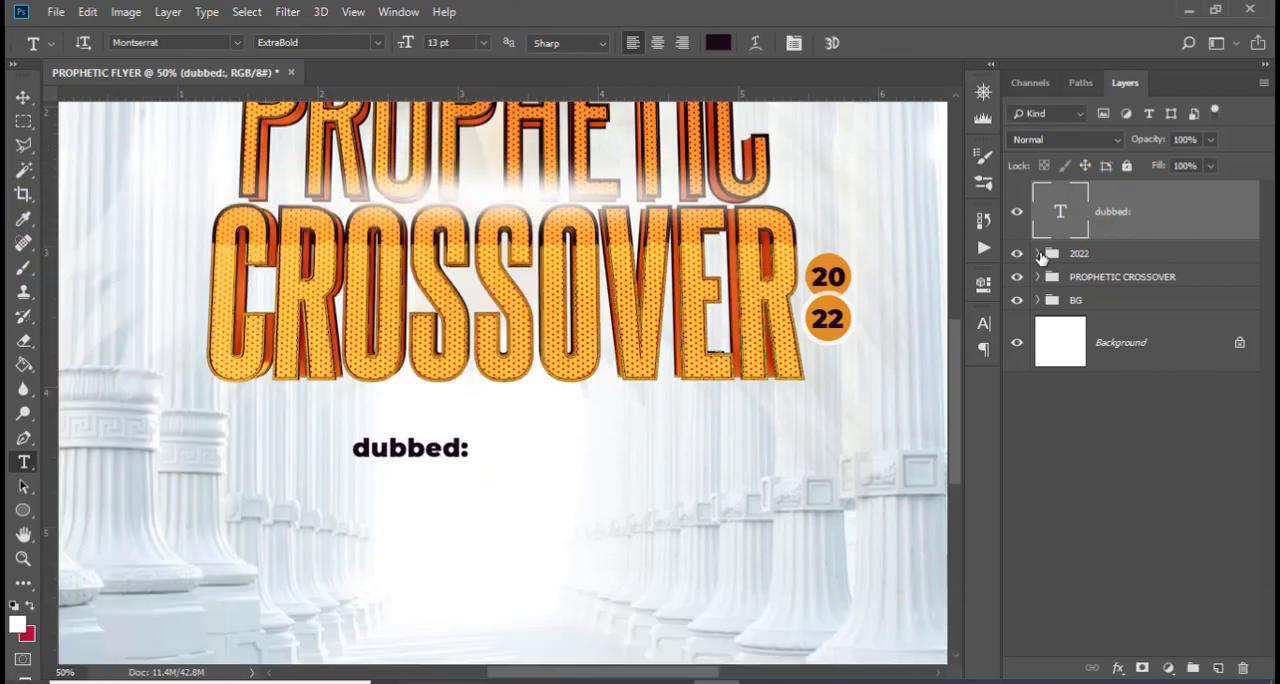
Set the "dubbed:" text to Montserrat Medium in all caps, with faux bold turned off
{"action": "left_click", "coordinate": [984, 323]}
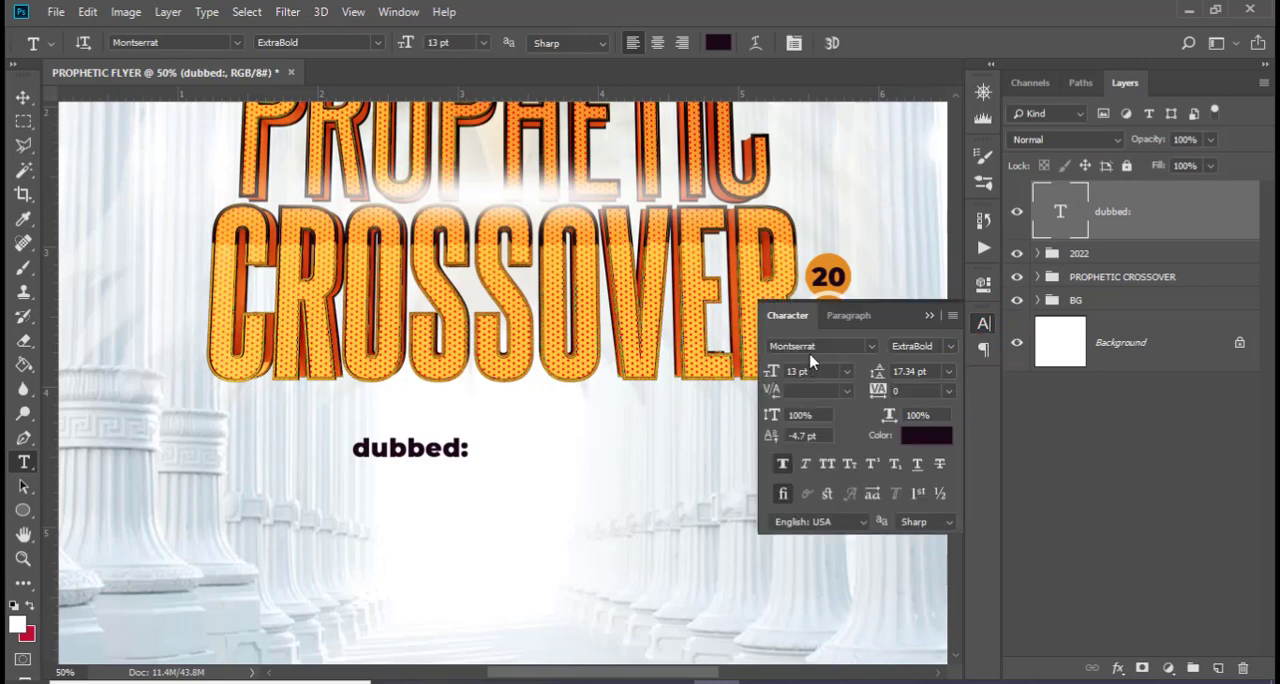
{"action": "left_click", "coordinate": [918, 346]}
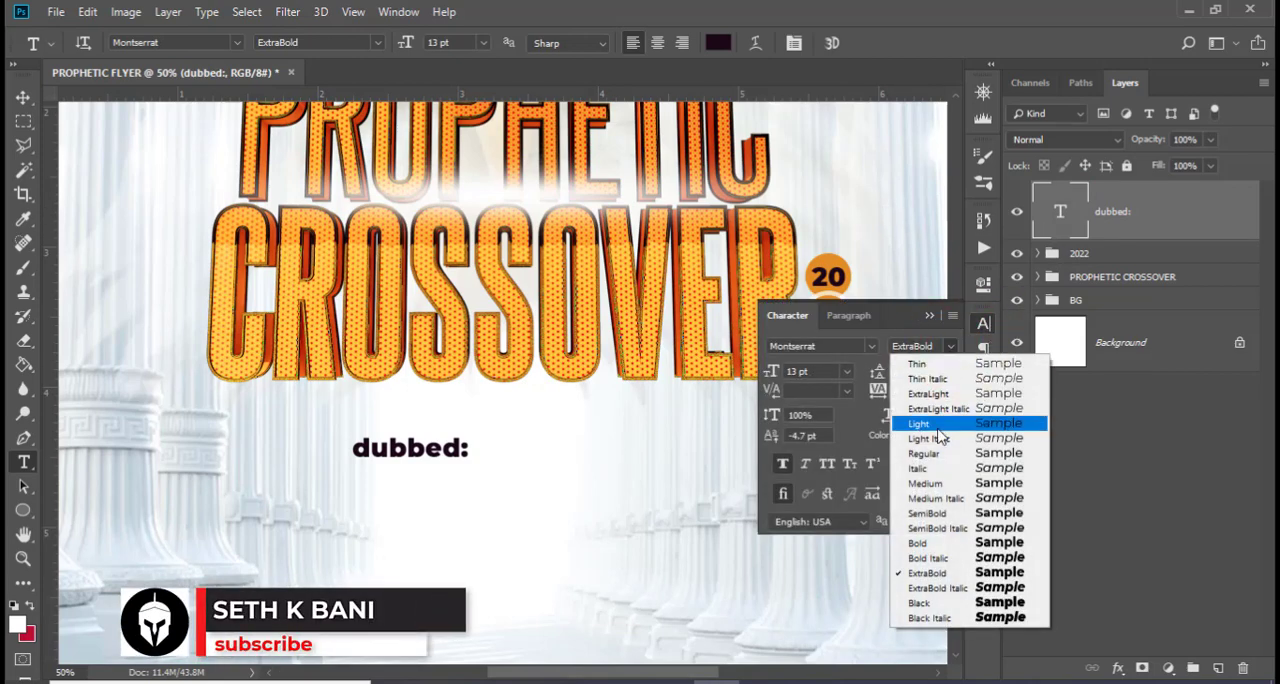
{"action": "left_click", "coordinate": [925, 483]}
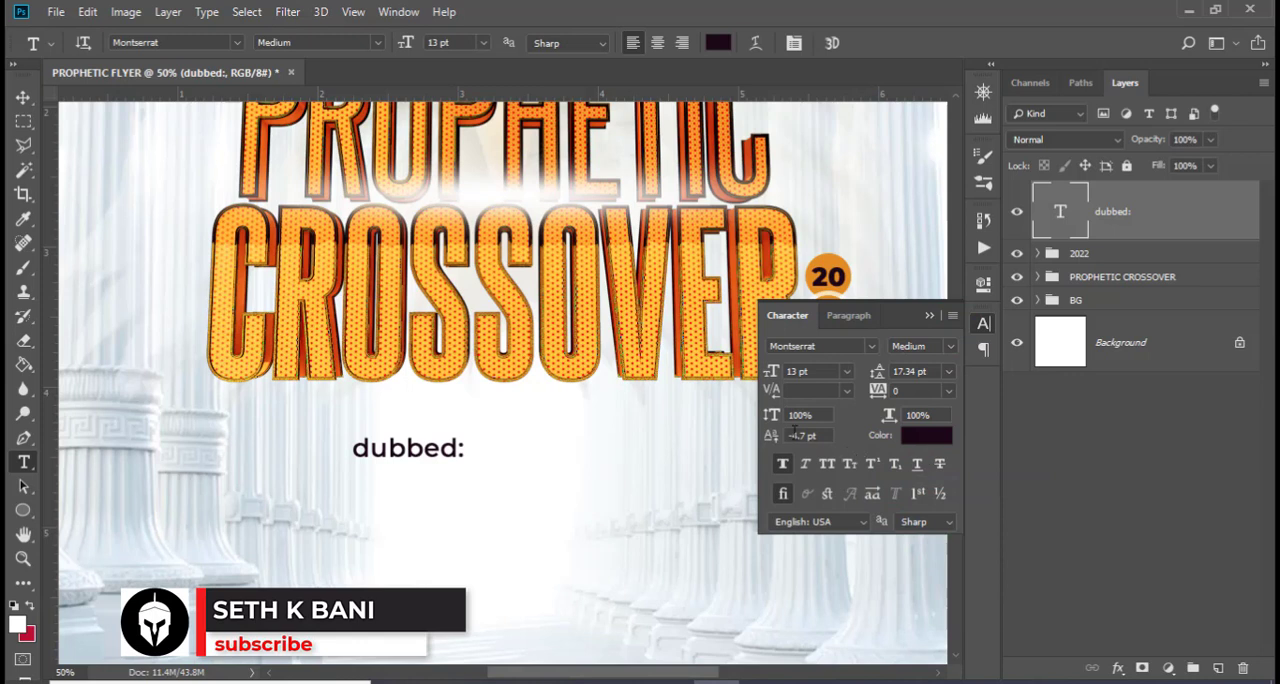
{"action": "left_click", "coordinate": [770, 371]}
{"action": "left_click", "coordinate": [900, 391]}
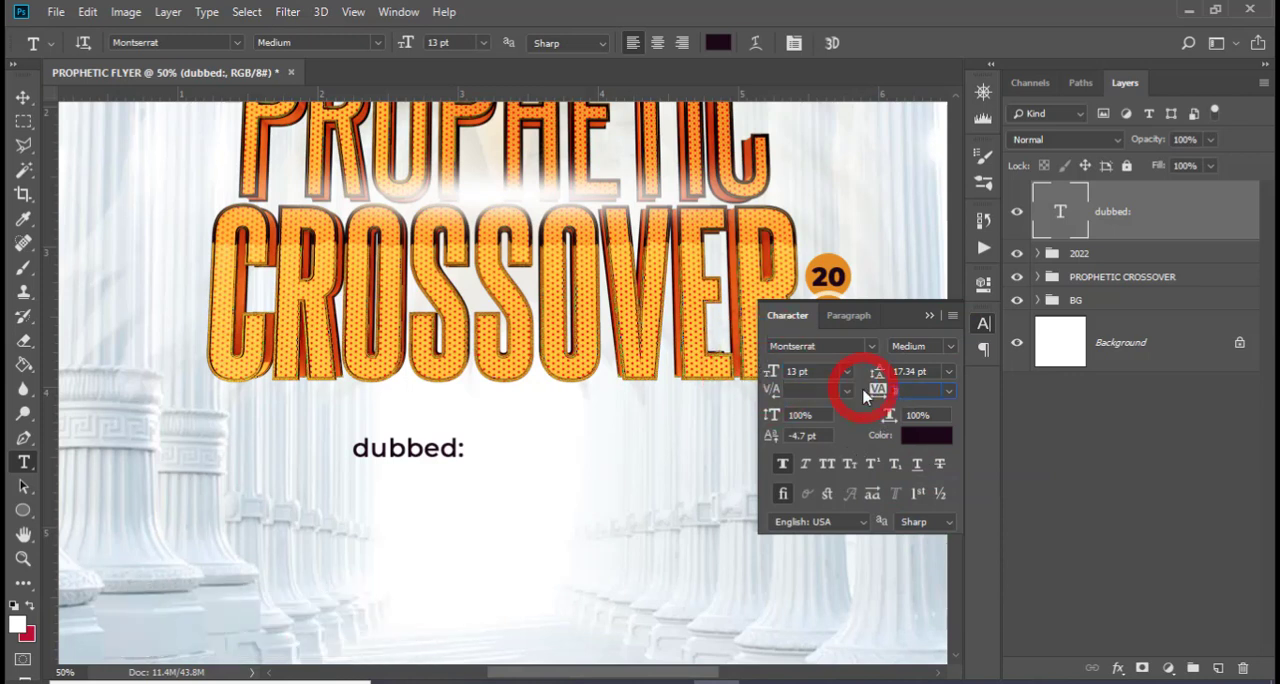
{"action": "type", "text": "-20"}
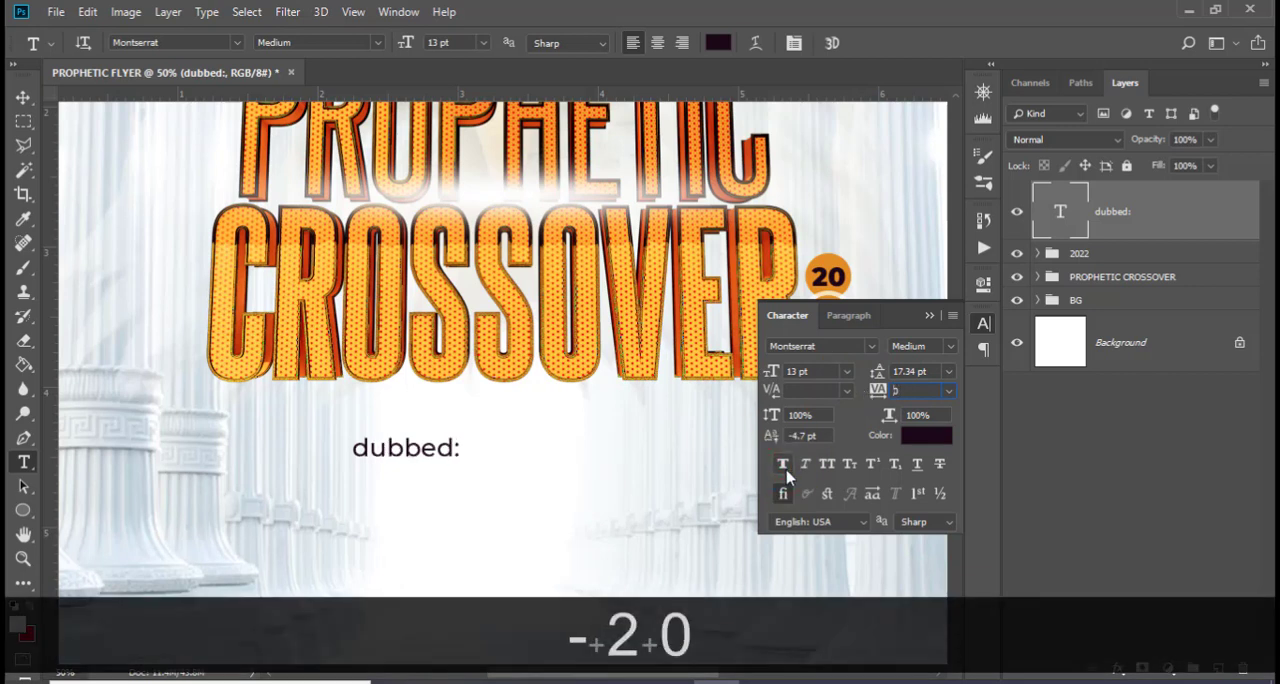
{"action": "left_click", "coordinate": [828, 467]}
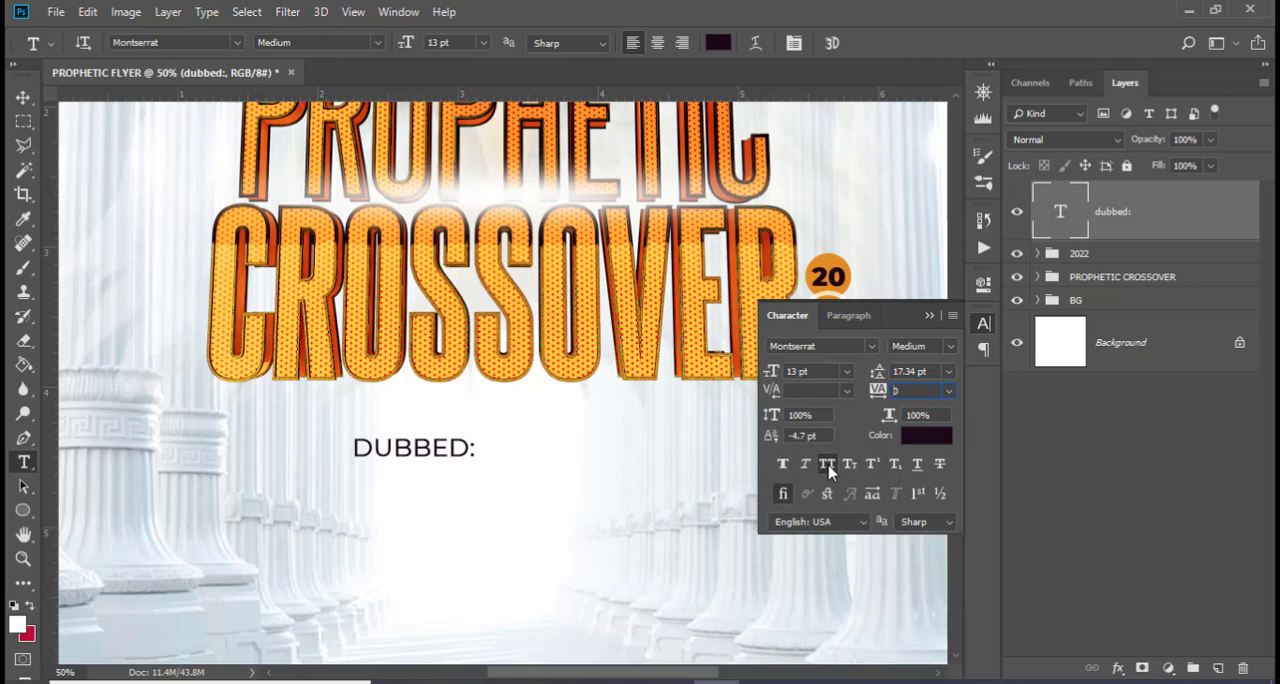
Change the DUBBED: text colour to orange using the copied colour code
{"action": "left_click", "coordinate": [929, 437]}
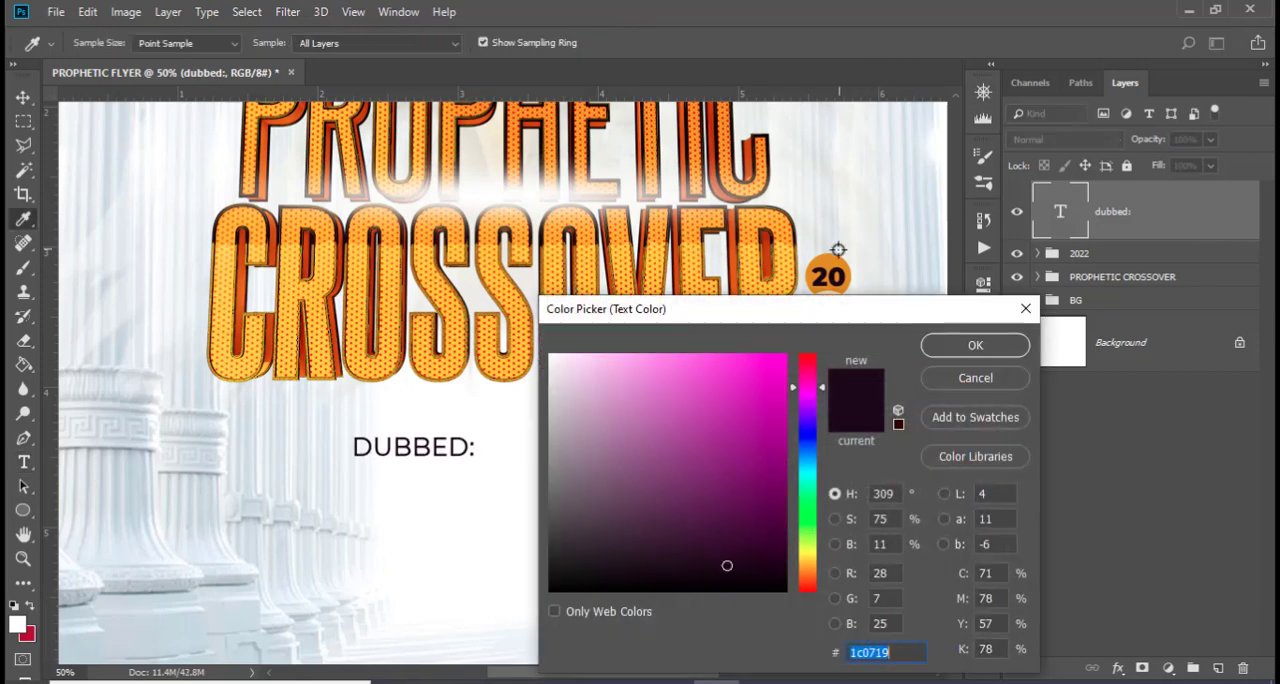
{"action": "key", "text": "ctrl+v"}
{"action": "left_click", "coordinate": [953, 346]}
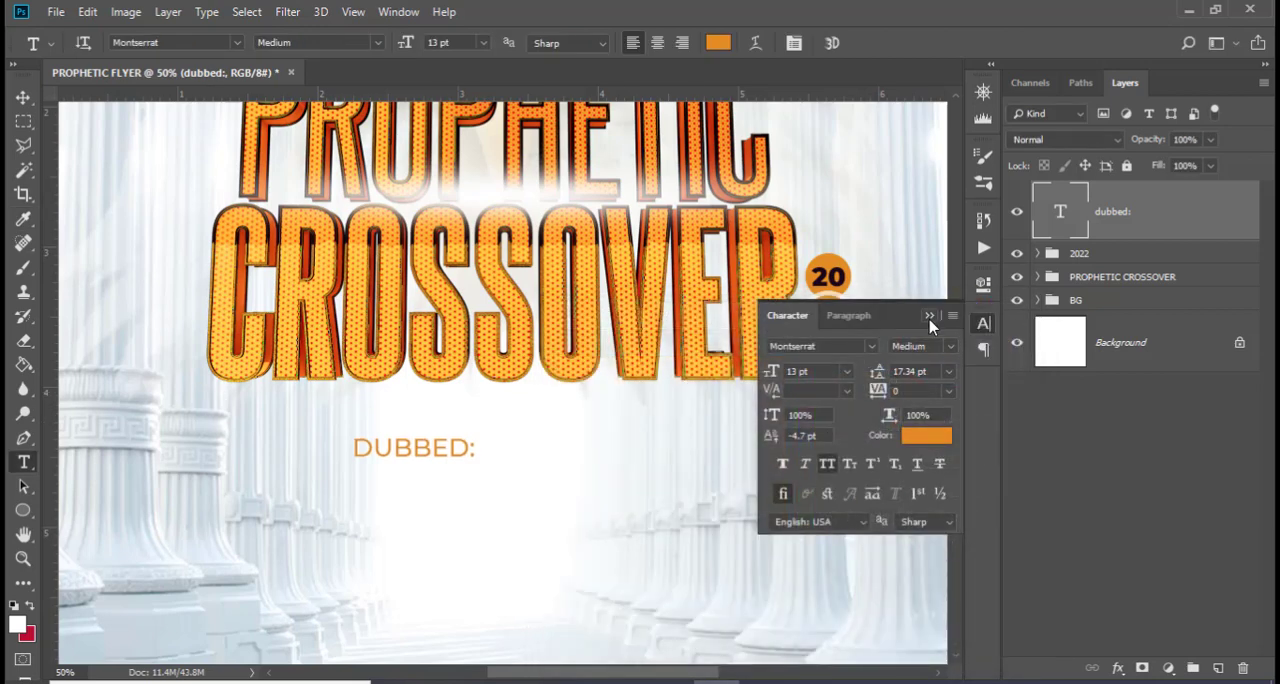
{"action": "left_click", "coordinate": [929, 315]}
Draw a rectangle about 289 × 70 px over the DUBBED: text
{"action": "left_click", "coordinate": [23, 510]}
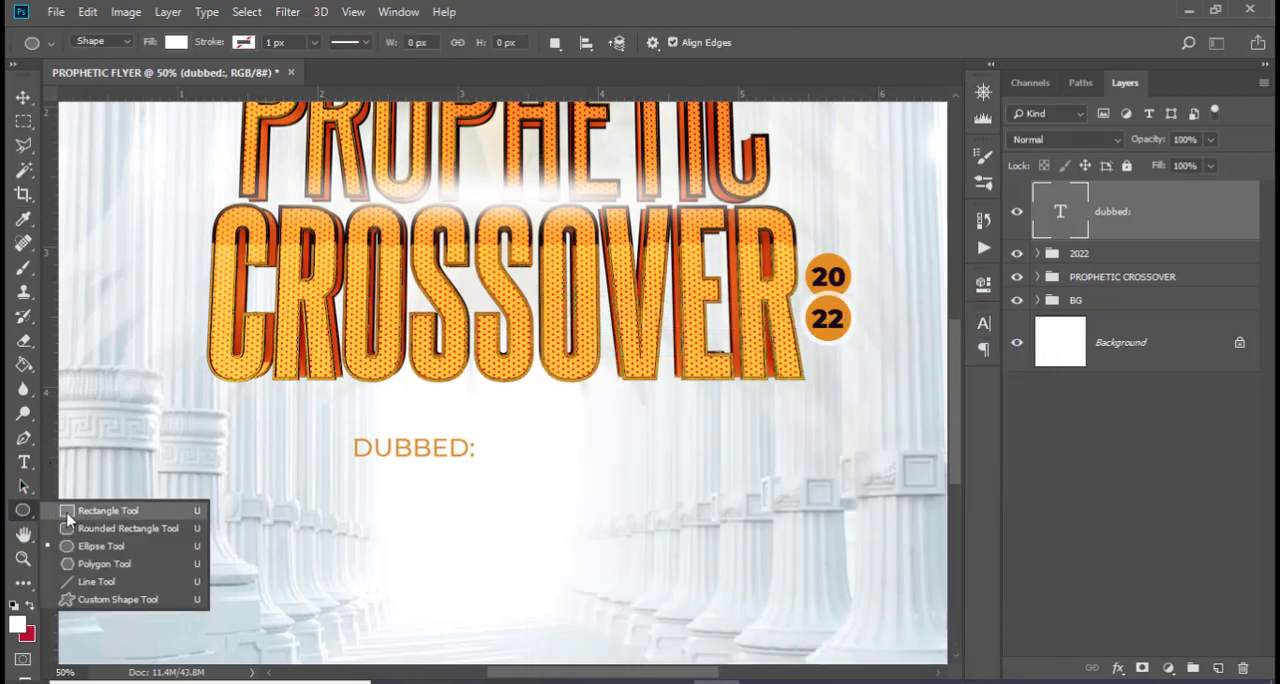
{"action": "left_click", "coordinate": [80, 507]}
{"action": "left_click_drag", "start_coordinate": [349, 430], "coordinate": [486, 462]}
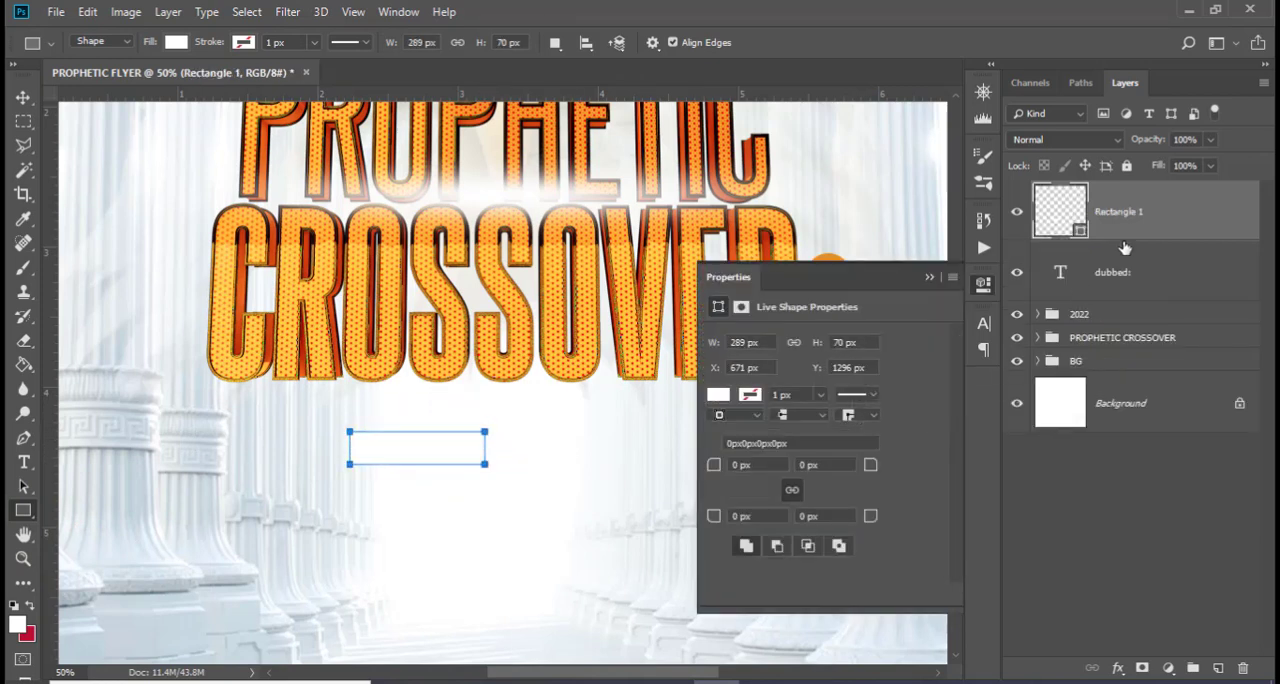
Fill the rectangle with colour 1C0719 and place it behind the DUBBED: text
{"action": "double_click", "coordinate": [1058, 214]}
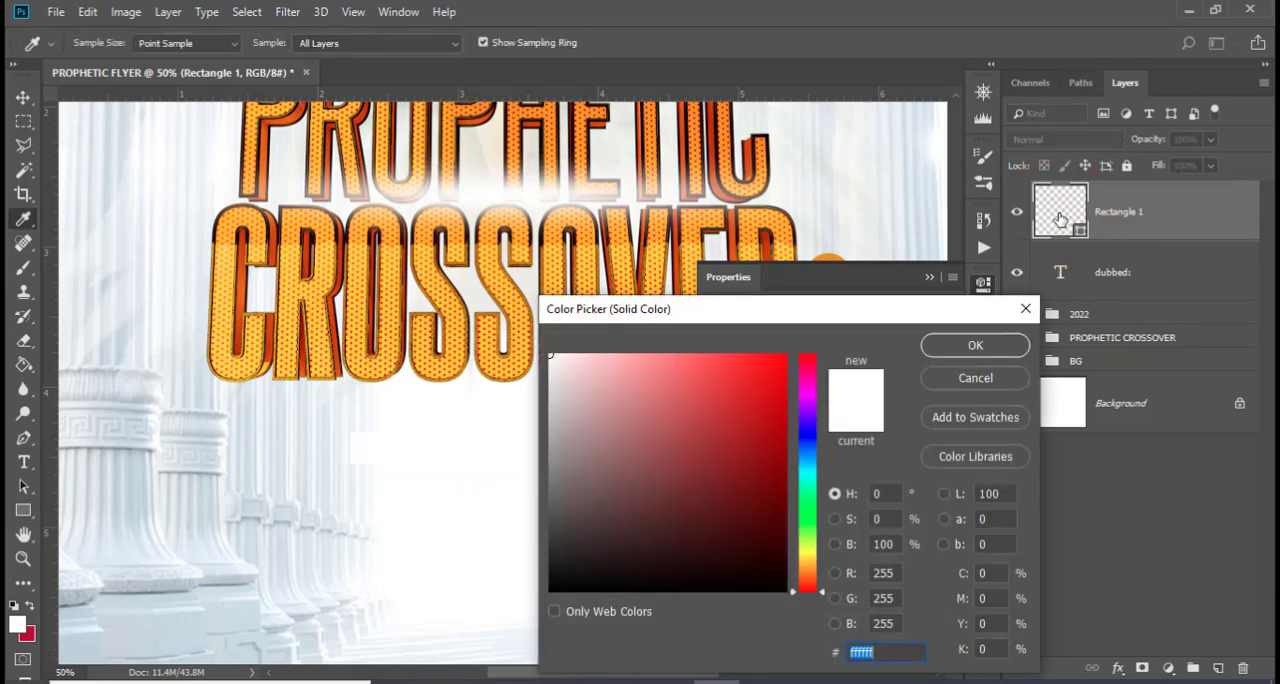
{"action": "type", "text": "1"}
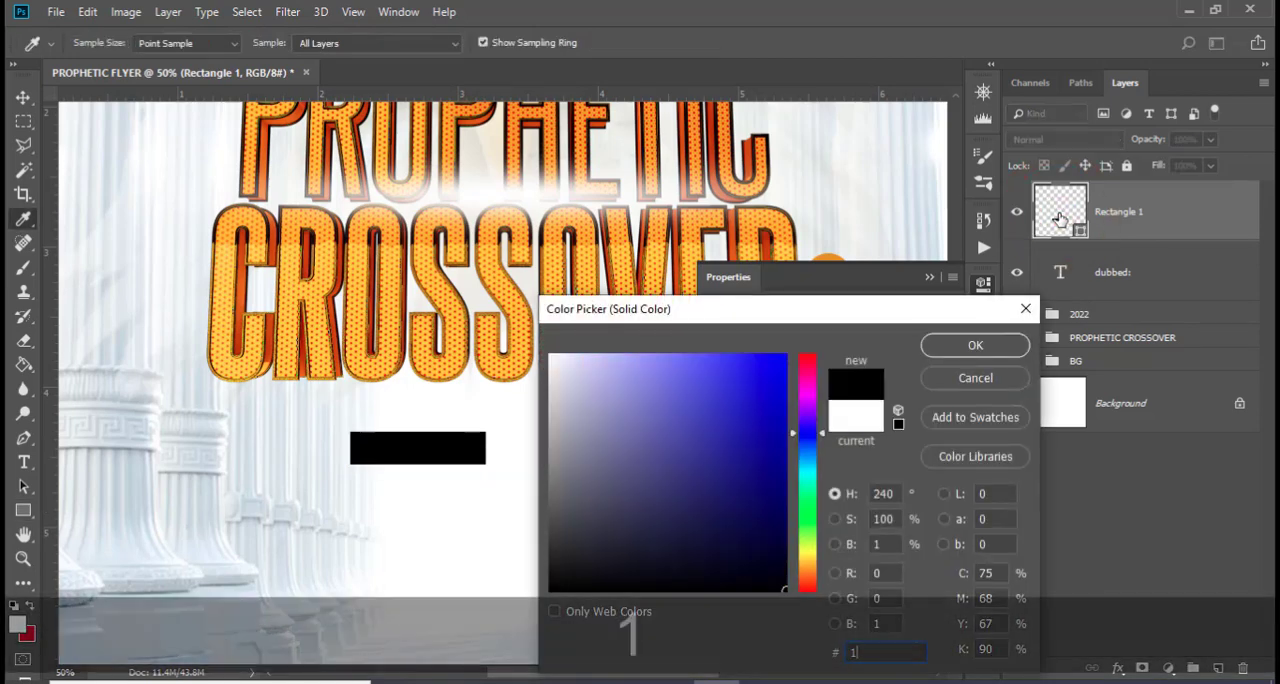
{"action": "type", "text": "c0"}
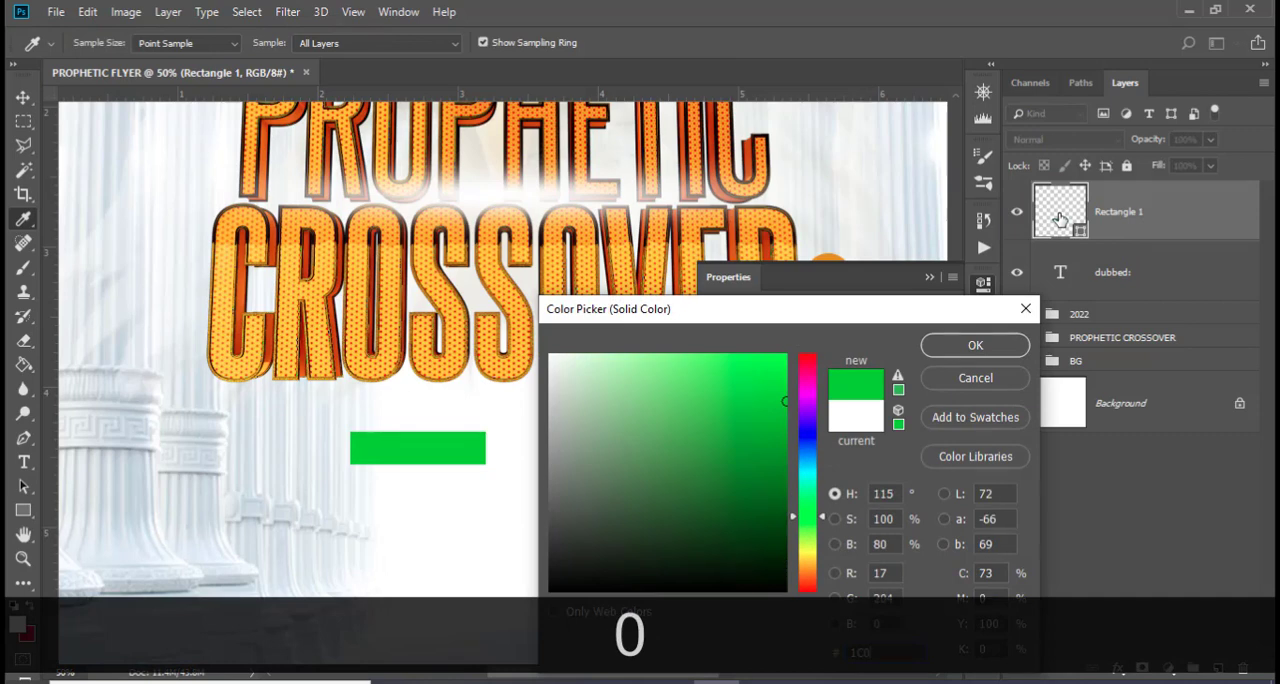
{"action": "type", "text": "719"}
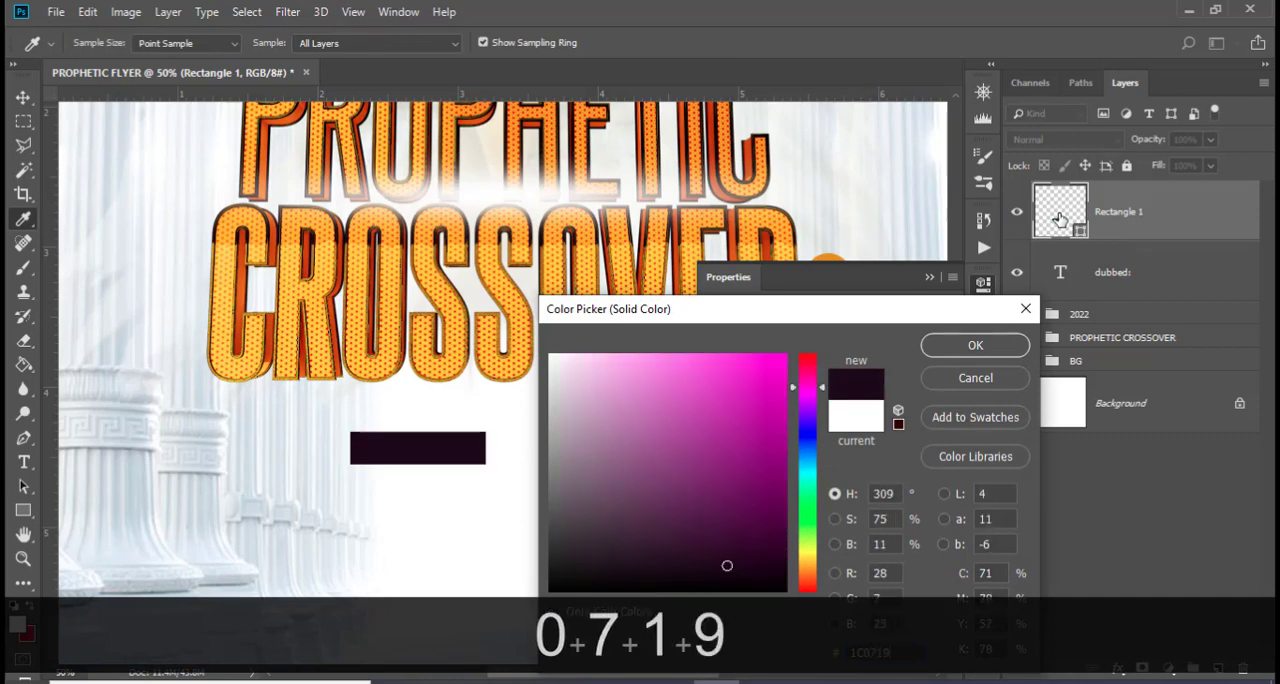
{"action": "left_click", "coordinate": [978, 347]}
{"action": "left_click_drag", "start_coordinate": [1065, 222], "coordinate": [1080, 290]}
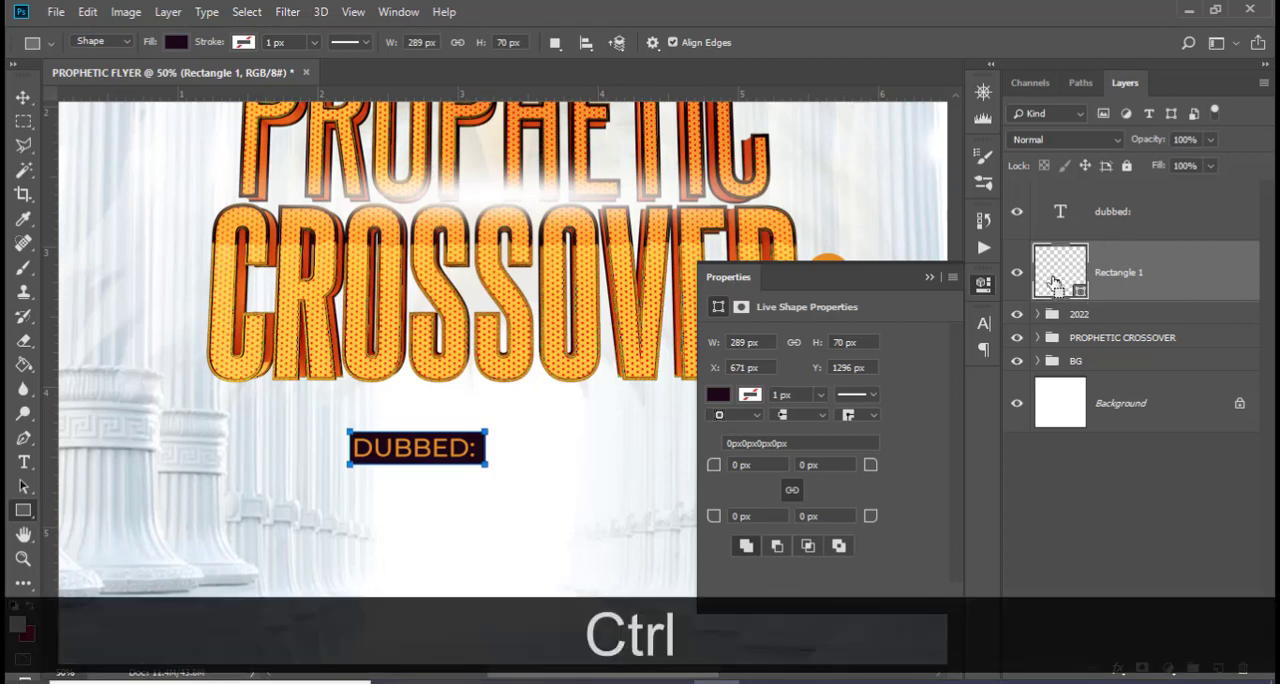
Centre the DUBBED: text horizontally within its dark rectangle, using the rectangle's outline as a selection, and clear the selection
{"action": "left_click", "coordinate": [1056, 286], "text": "ctrl"}
{"action": "left_click", "coordinate": [1155, 218], "text": "ctrl"}
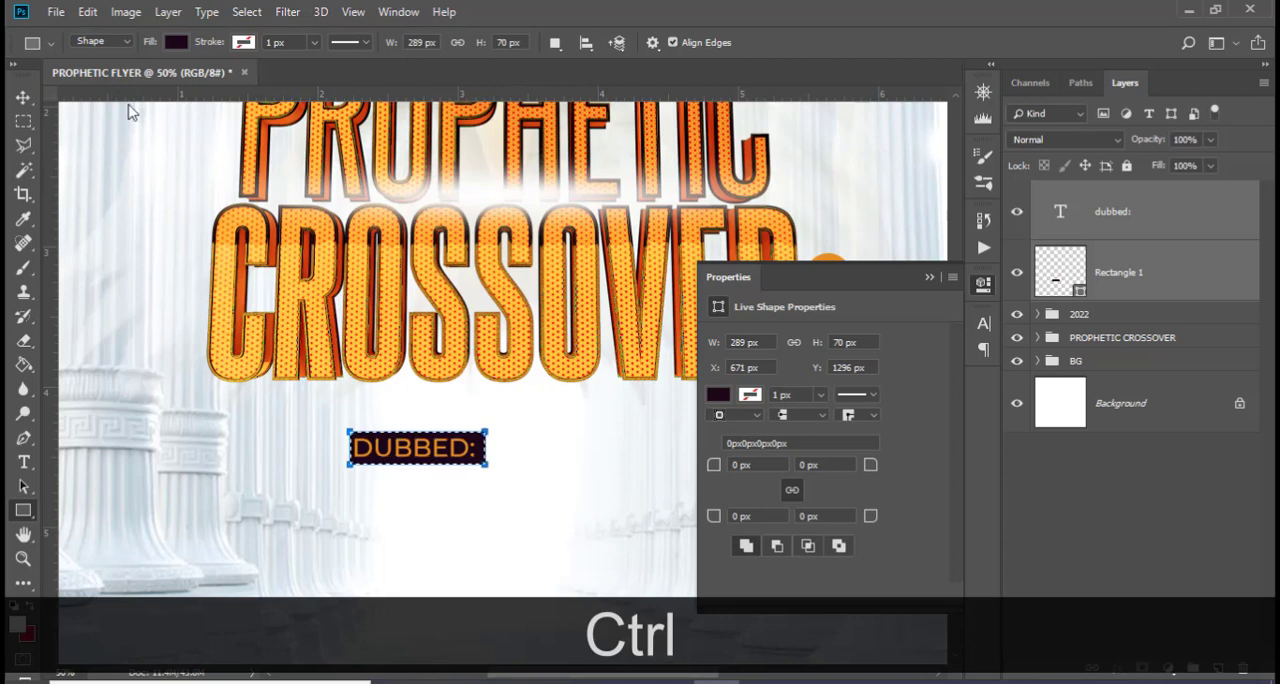
{"action": "left_click", "coordinate": [22, 98]}
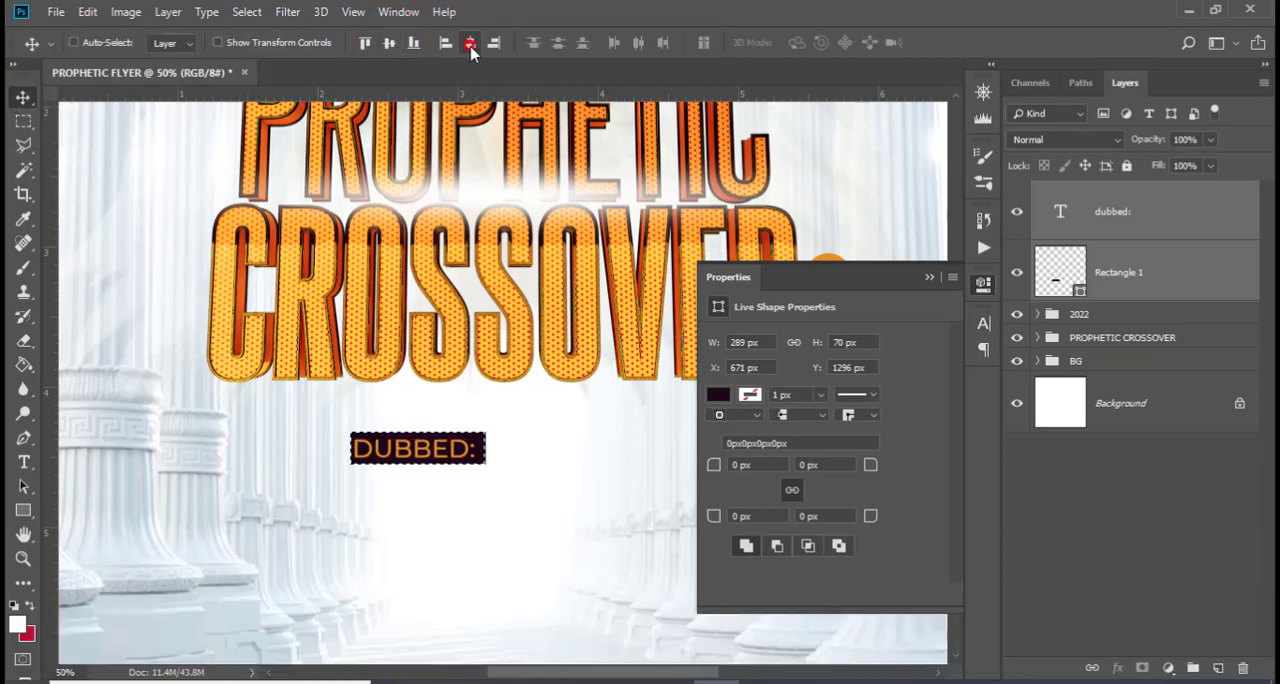
{"action": "key", "text": "ctrl"}
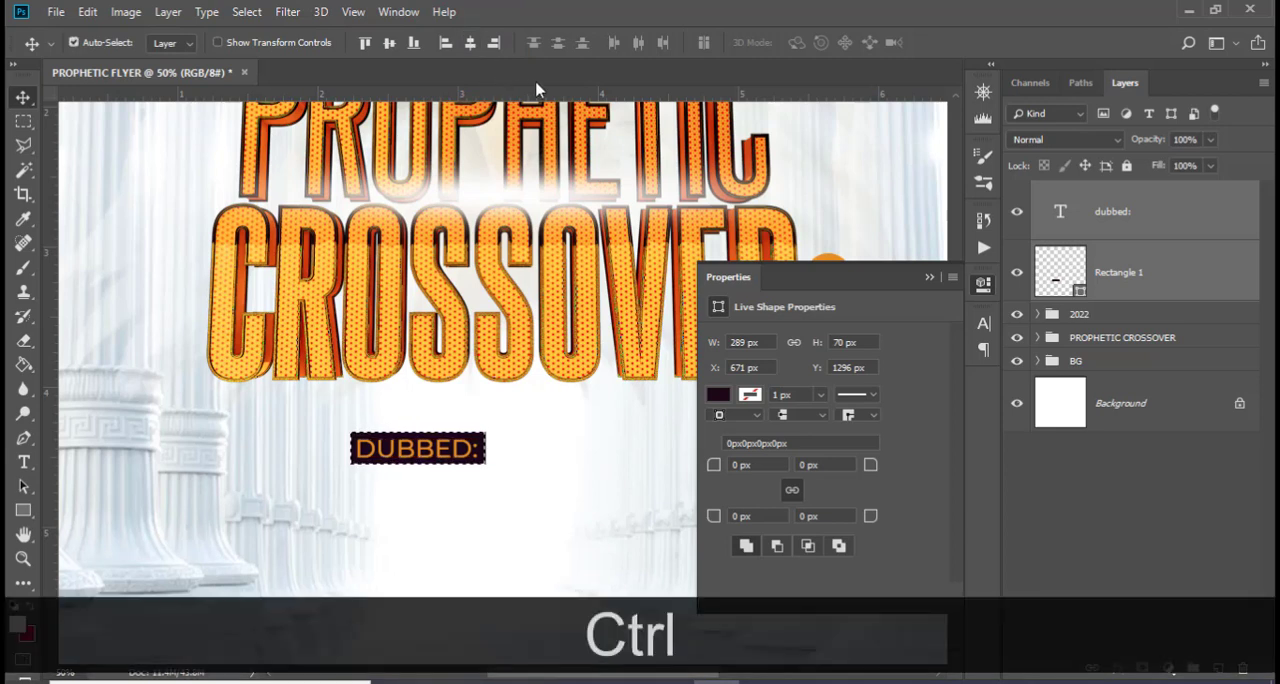
{"action": "key", "text": "ctrl+d"}
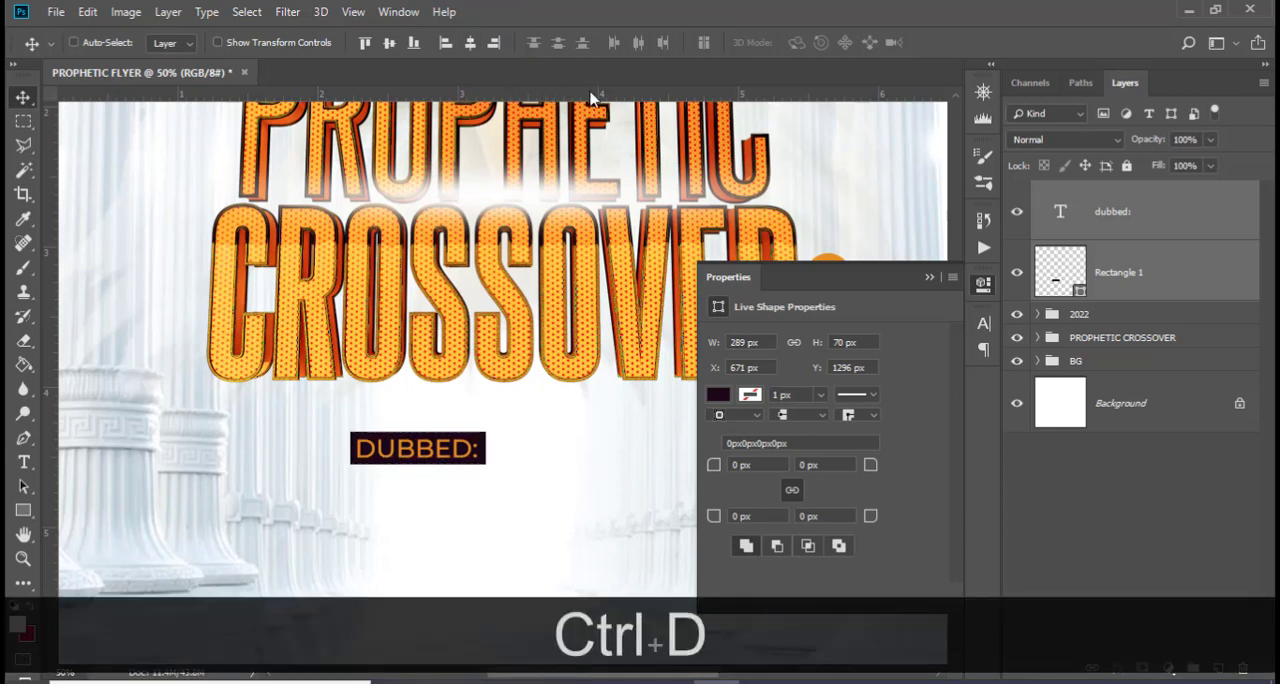
Duplicate the DUBBED: text, place the copy just right of the dark label and left-align its paragraph
{"action": "left_click", "coordinate": [1118, 215]}
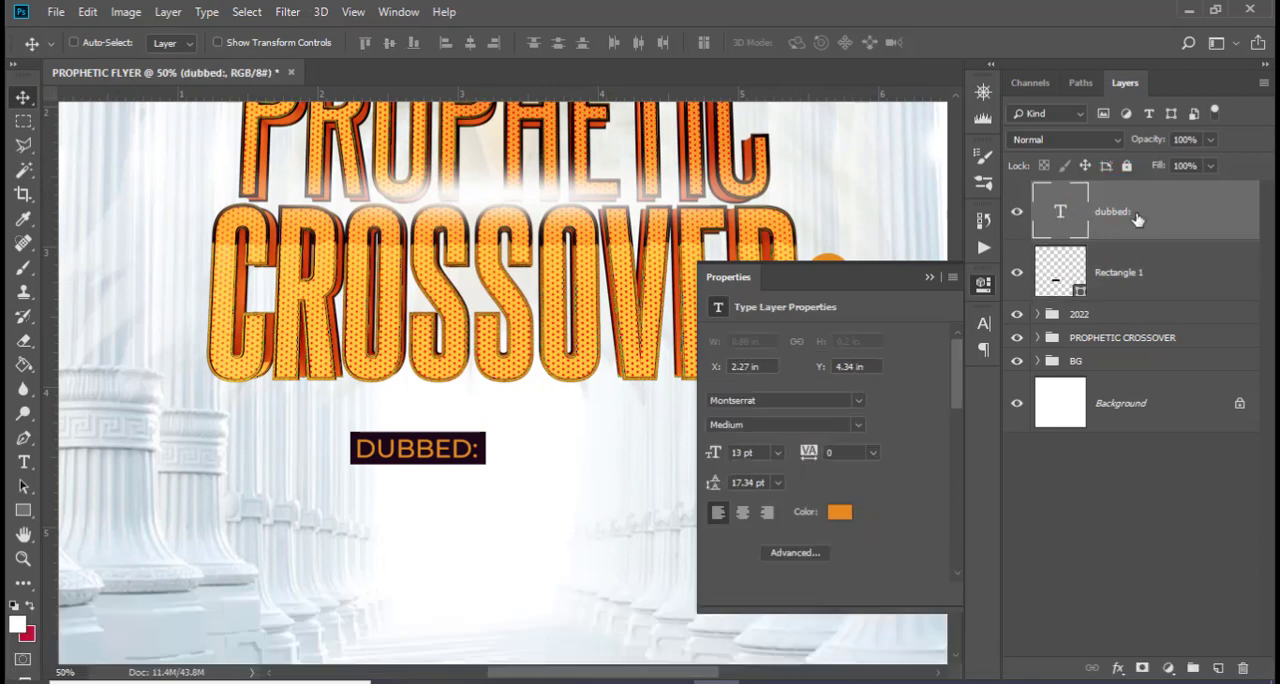
{"action": "key", "text": "ctrl+j"}
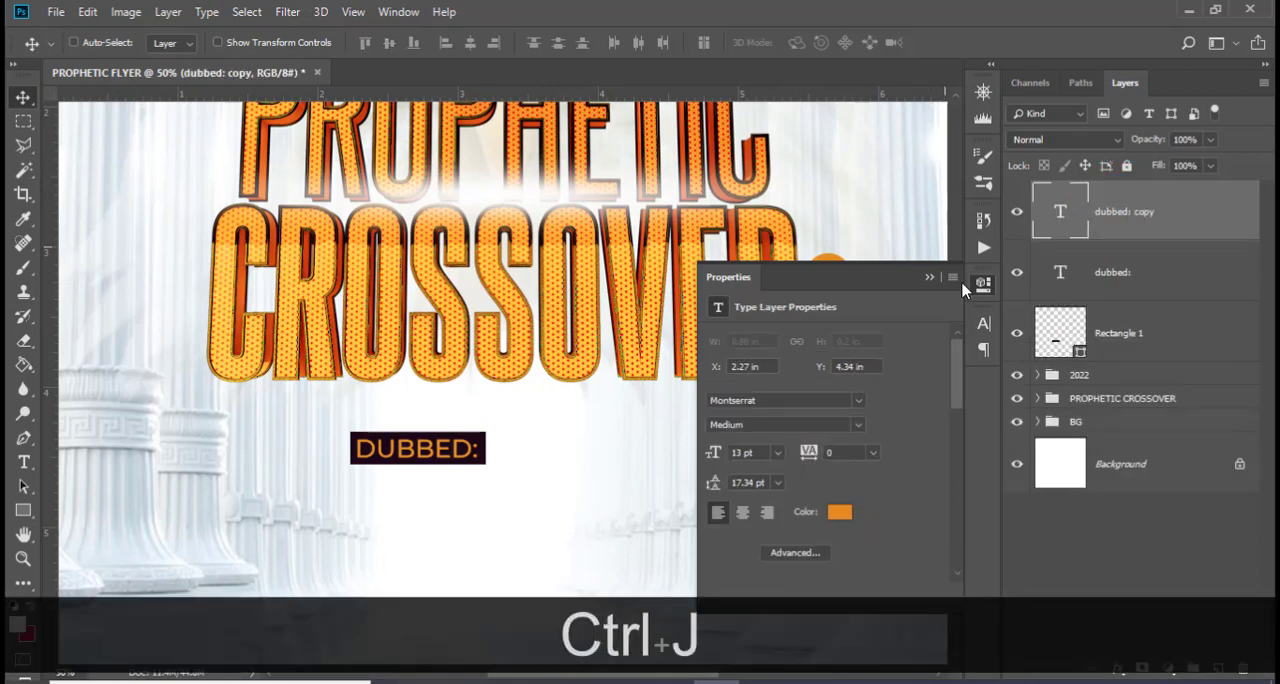
{"action": "left_click", "coordinate": [930, 277]}
{"action": "left_click_drag", "start_coordinate": [430, 452], "coordinate": [562, 452]}
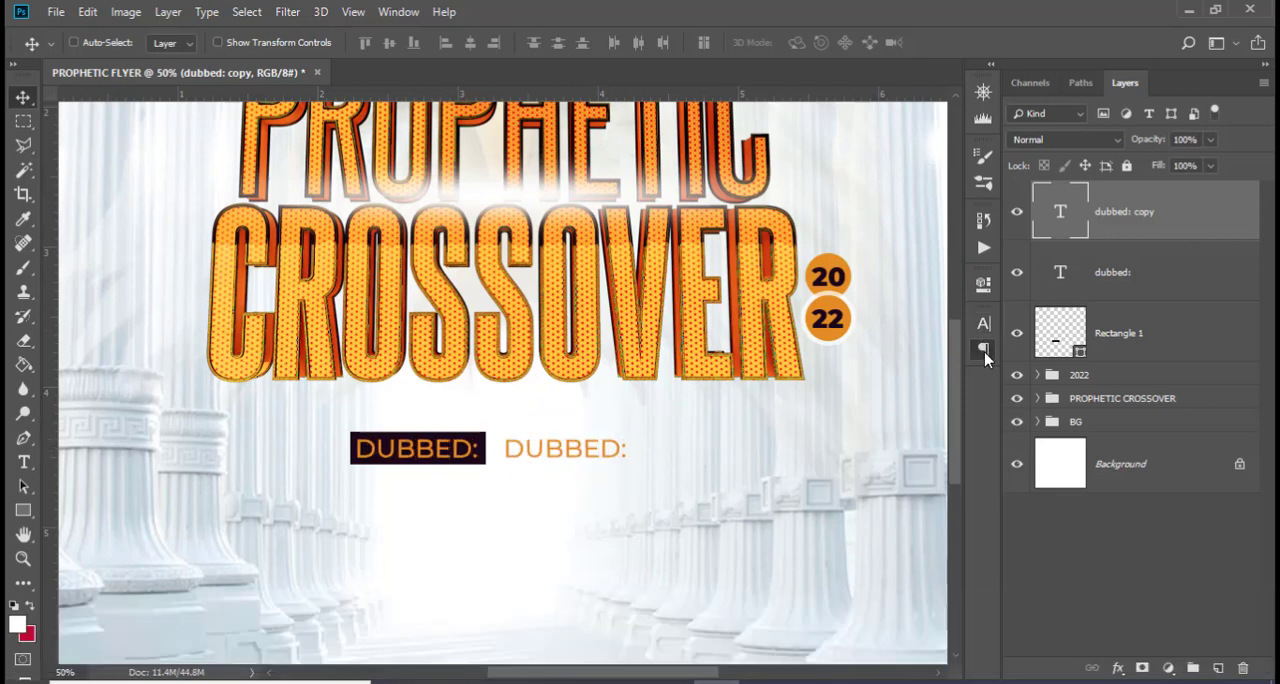
{"action": "left_click", "coordinate": [983, 352]}
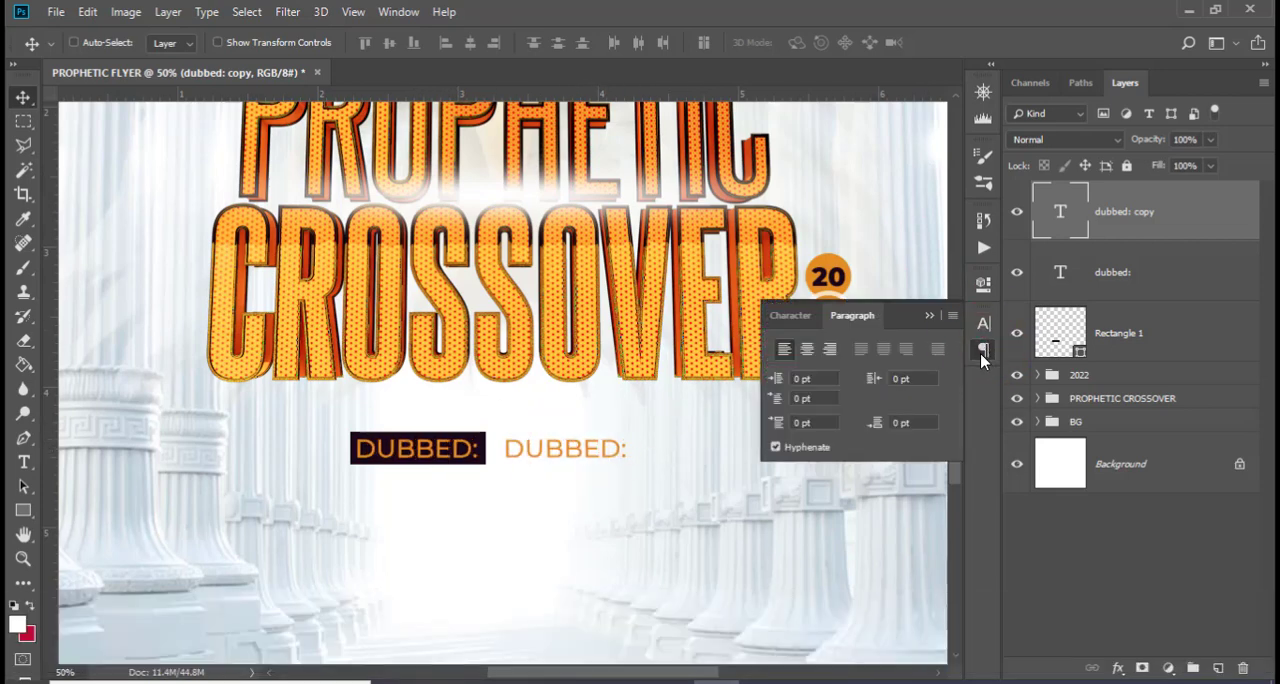
{"action": "left_click", "coordinate": [786, 349]}
{"action": "left_click", "coordinate": [929, 315]}
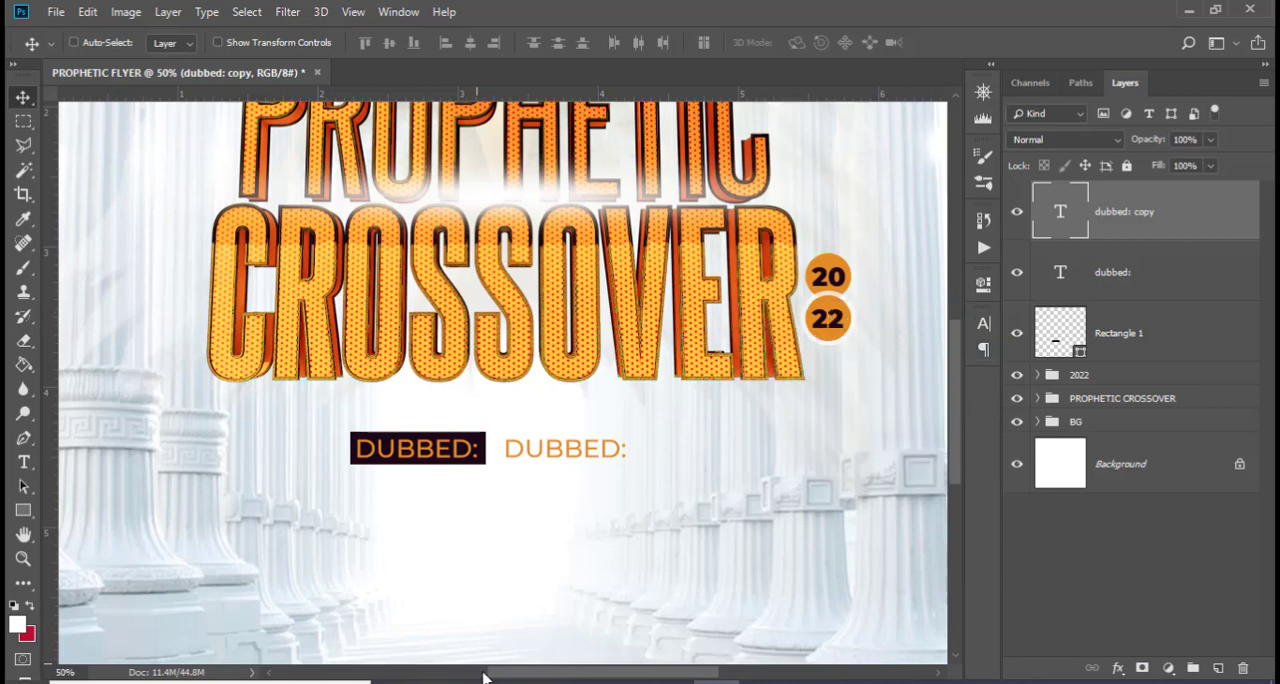
Replace the duplicated text with "double grace" copied from 185.txt in Notepad
{"action": "left_click", "coordinate": [580, 681]}
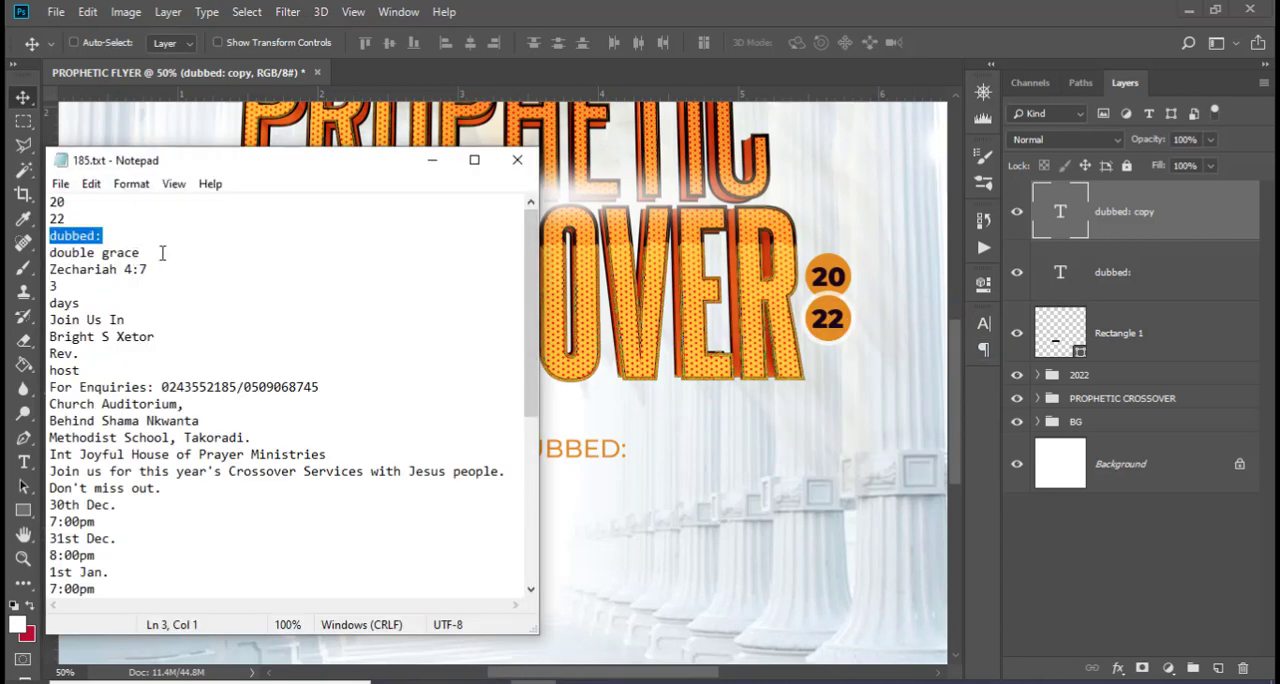
{"action": "left_click_drag", "start_coordinate": [162, 253], "coordinate": [30, 253]}
{"action": "key", "text": "ctrl+c"}
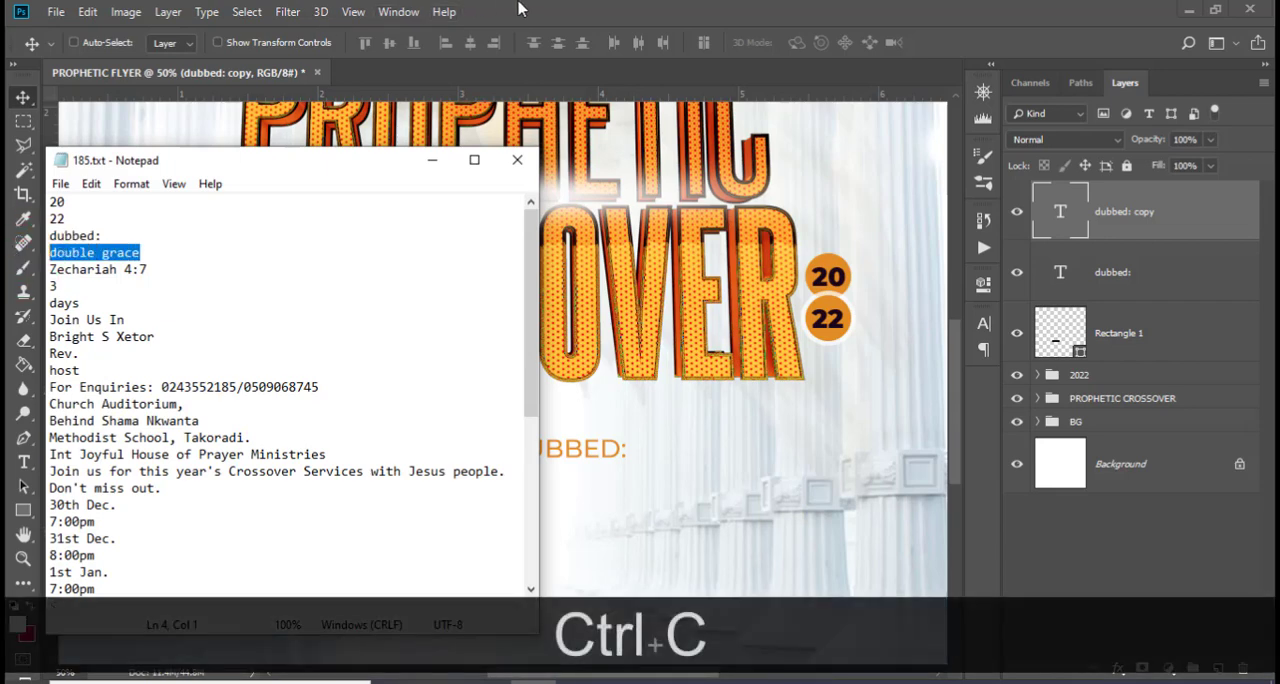
{"action": "left_click", "coordinate": [518, 9]}
{"action": "double_click", "coordinate": [1060, 216]}
{"action": "key", "text": "ctrl+v"}
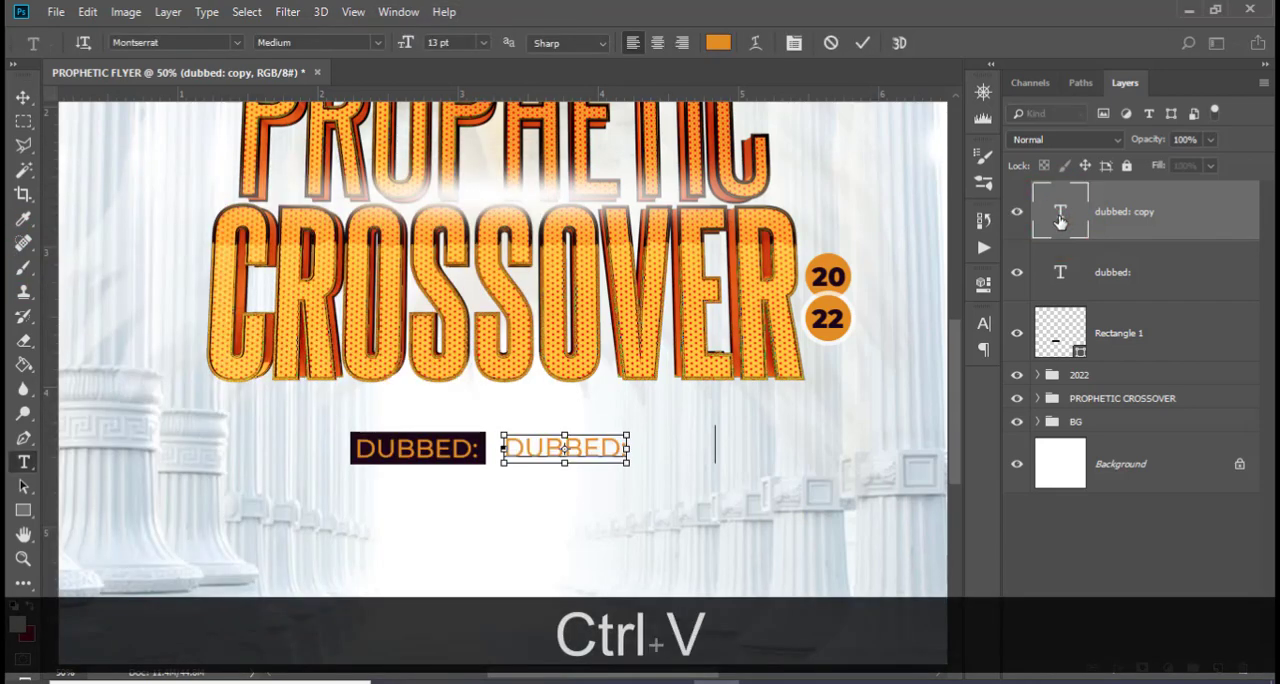
{"action": "key", "text": "ctrl+Return"}
{"action": "key", "text": "v"}
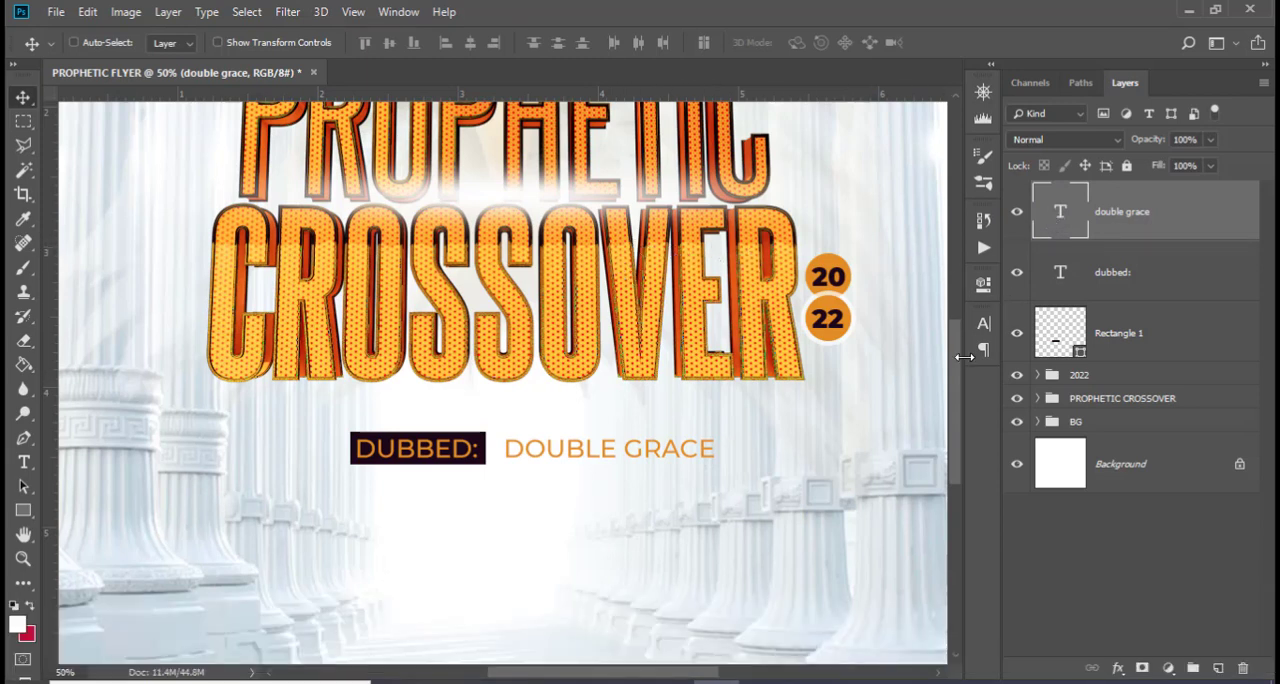
Set the DOUBLE GRACE text to colour 0081FF and Montserrat Bold
{"action": "left_click", "coordinate": [983, 323]}
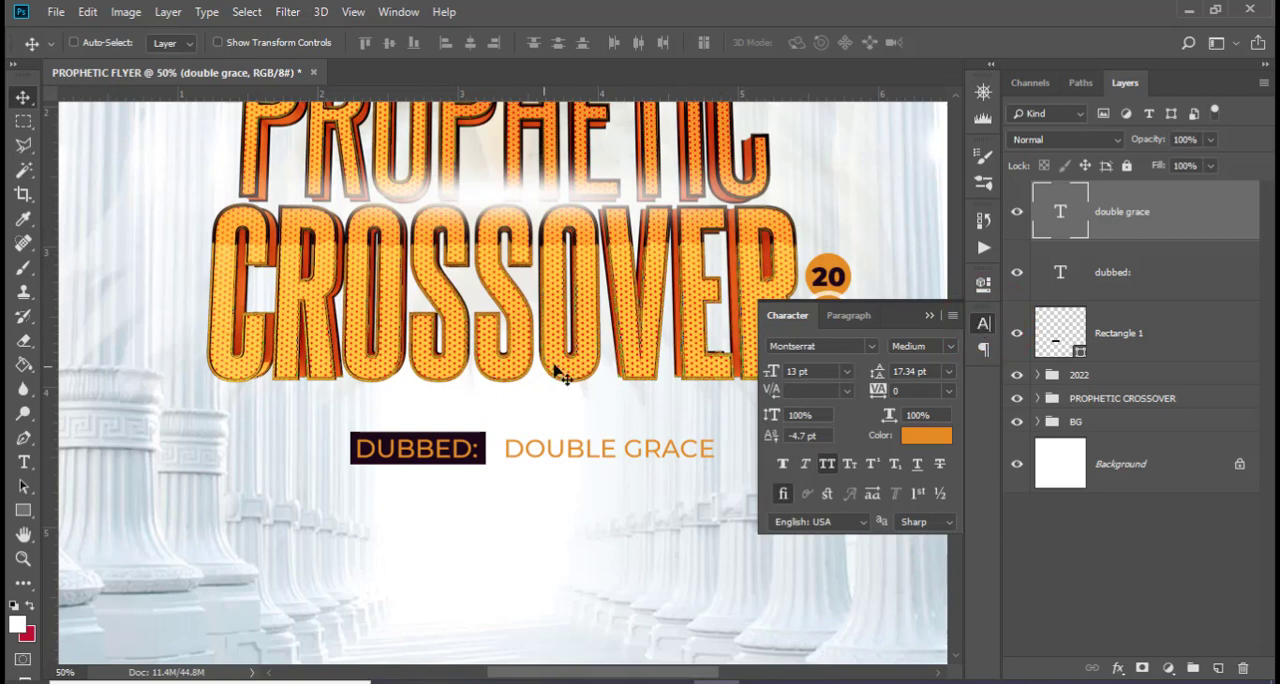
{"action": "left_click", "coordinate": [925, 437]}
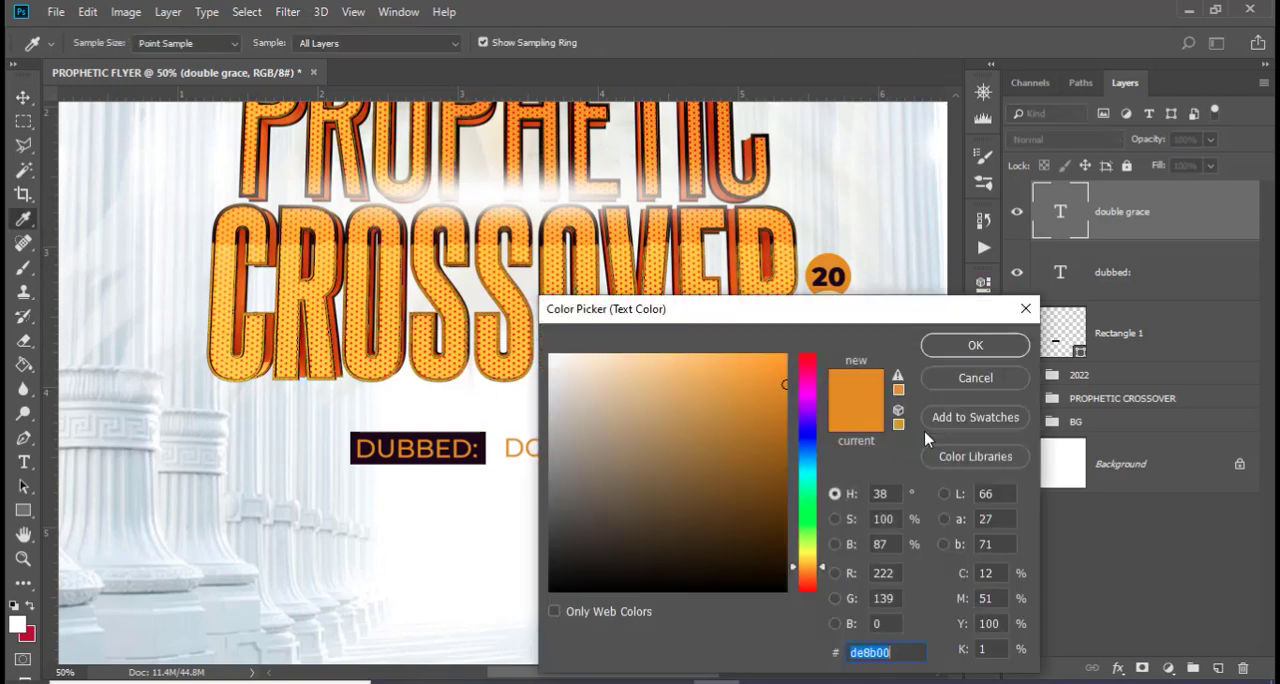
{"action": "type", "text": "008"}
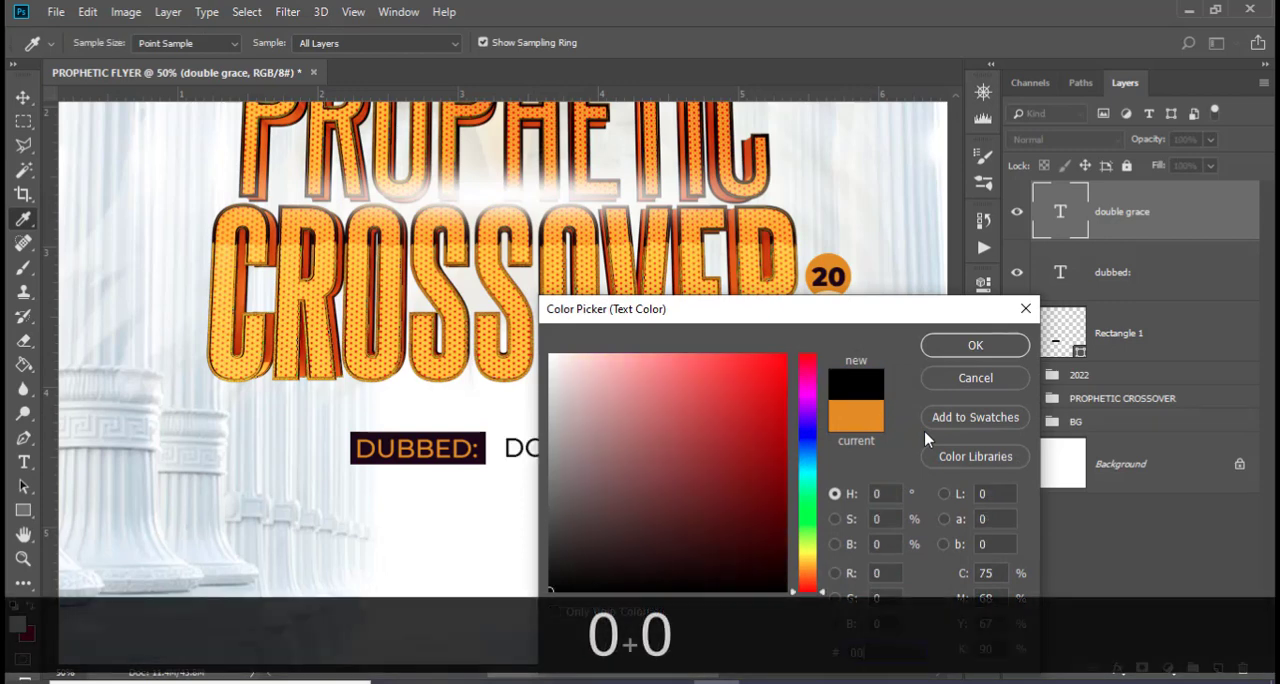
{"action": "type", "text": "1"}
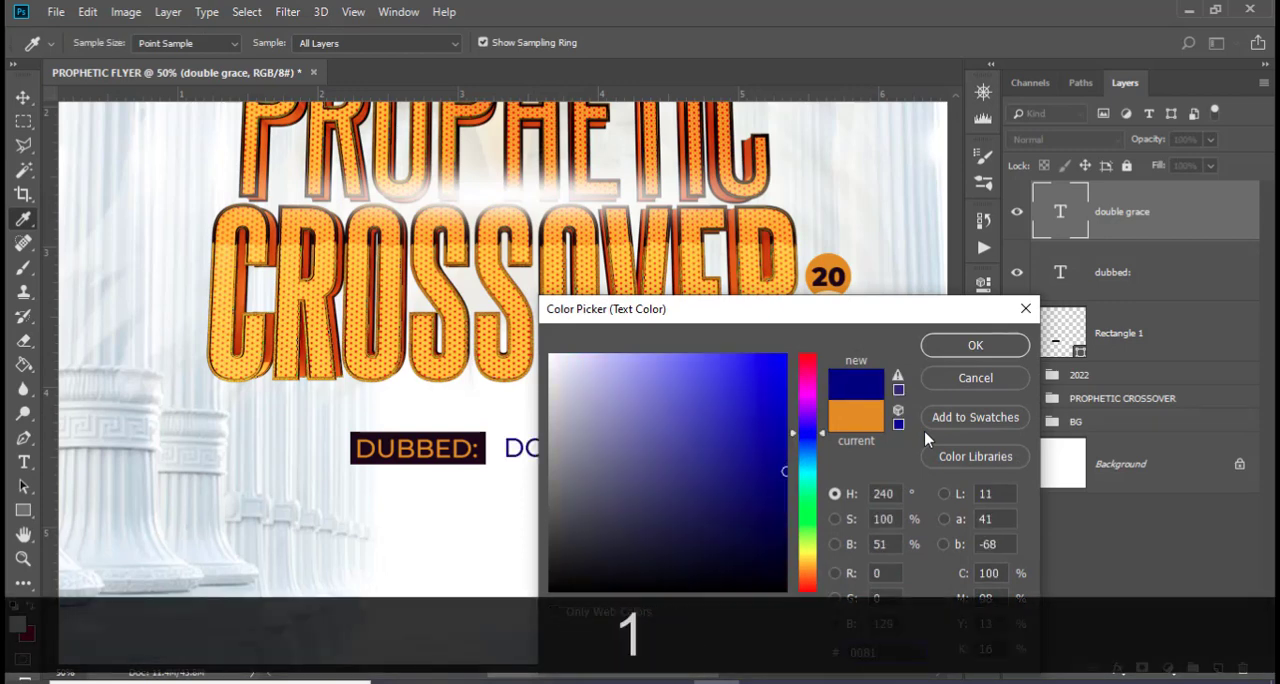
{"action": "type", "text": "FF"}
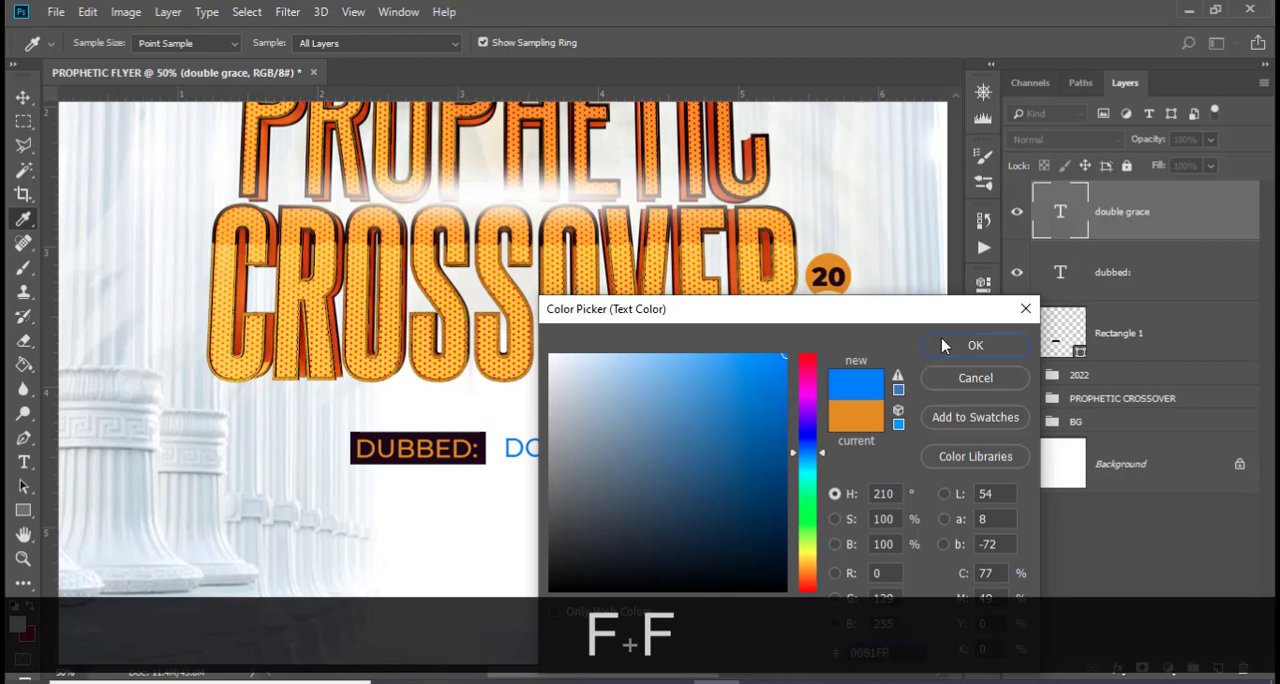
{"action": "left_click", "coordinate": [947, 345]}
{"action": "left_click", "coordinate": [950, 345]}
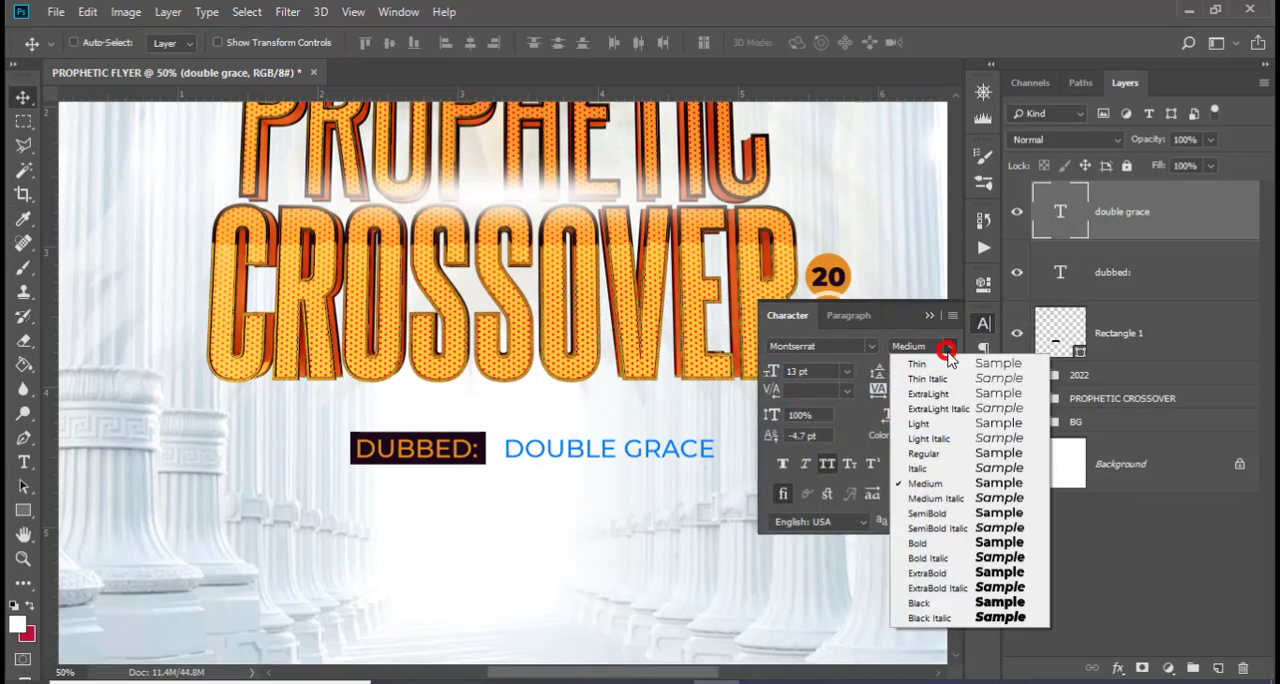
{"action": "left_click", "coordinate": [923, 545]}
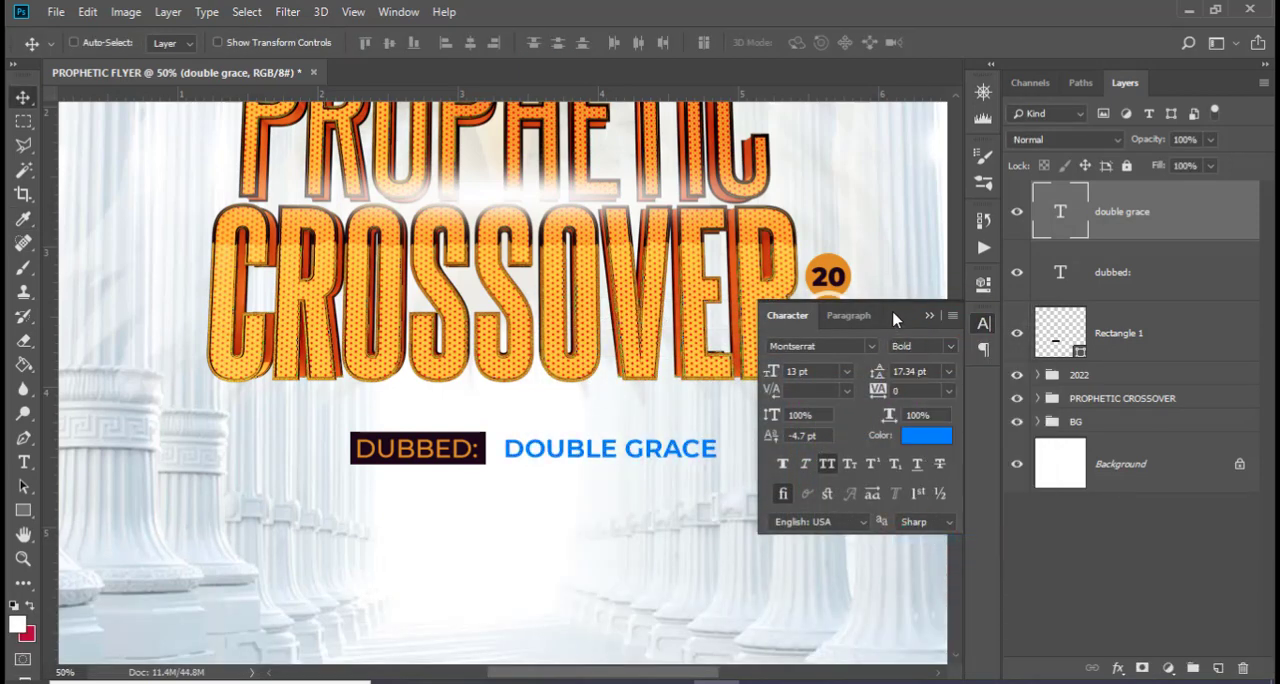
{"action": "left_click", "coordinate": [930, 316]}
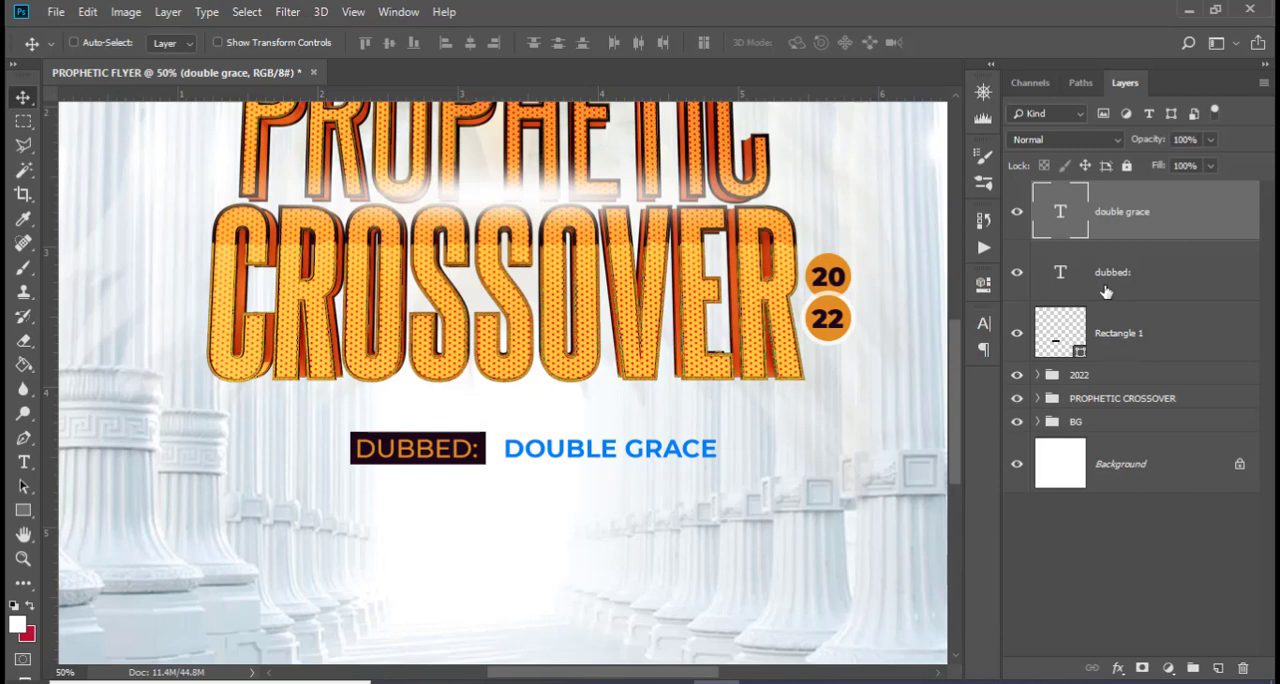
With guides shown, move DUBBED:, its rectangle and DOUBLE GRACE together to X 994 px, Y 1261 px, centred beneath the title
{"action": "key", "text": "ctrl"}
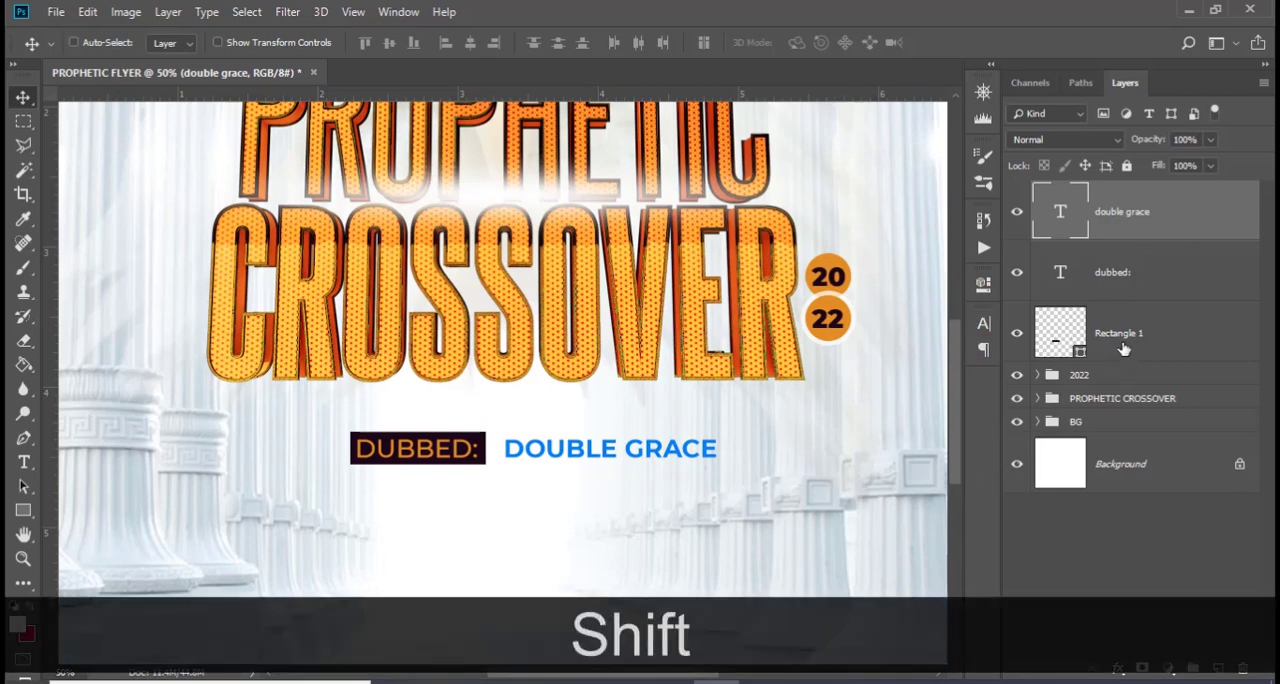
{"action": "left_click", "coordinate": [1128, 352], "text": "shift"}
{"action": "key", "text": "ctrl+shift+t"}
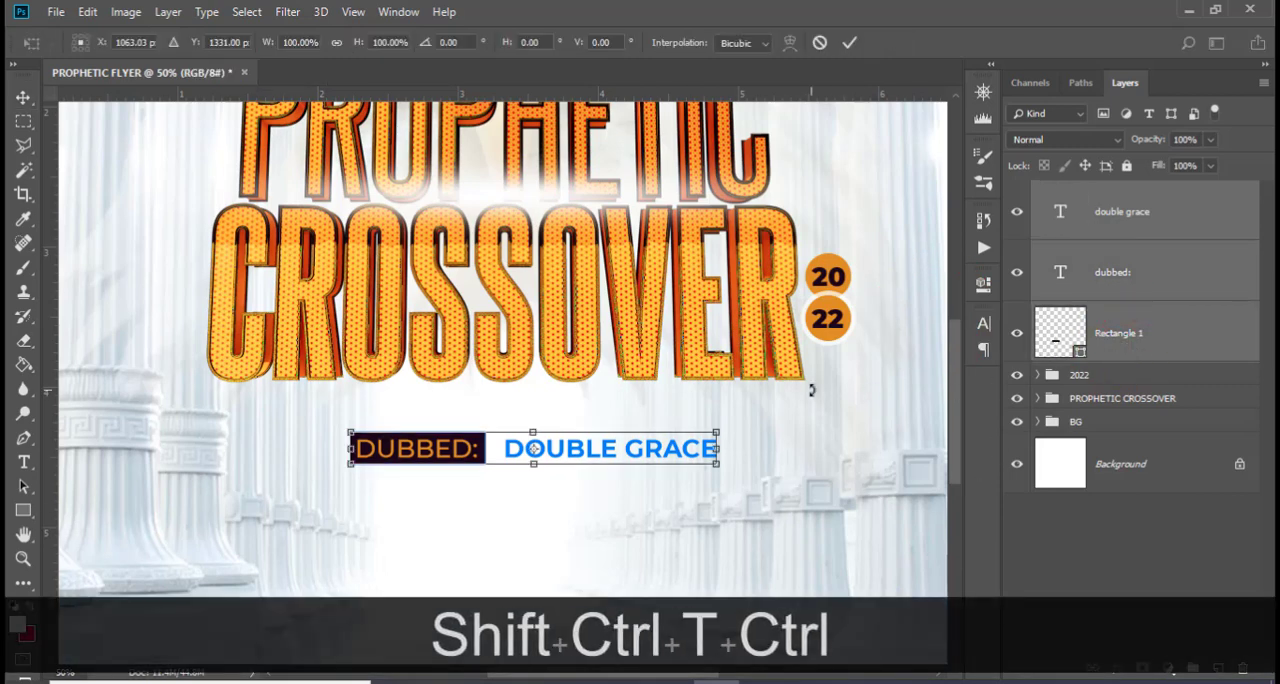
{"action": "key", "text": "ctrl+h"}
{"action": "left_click_drag", "start_coordinate": [576, 458], "coordinate": [549, 455]}
{"action": "key", "text": "shift+Left"}
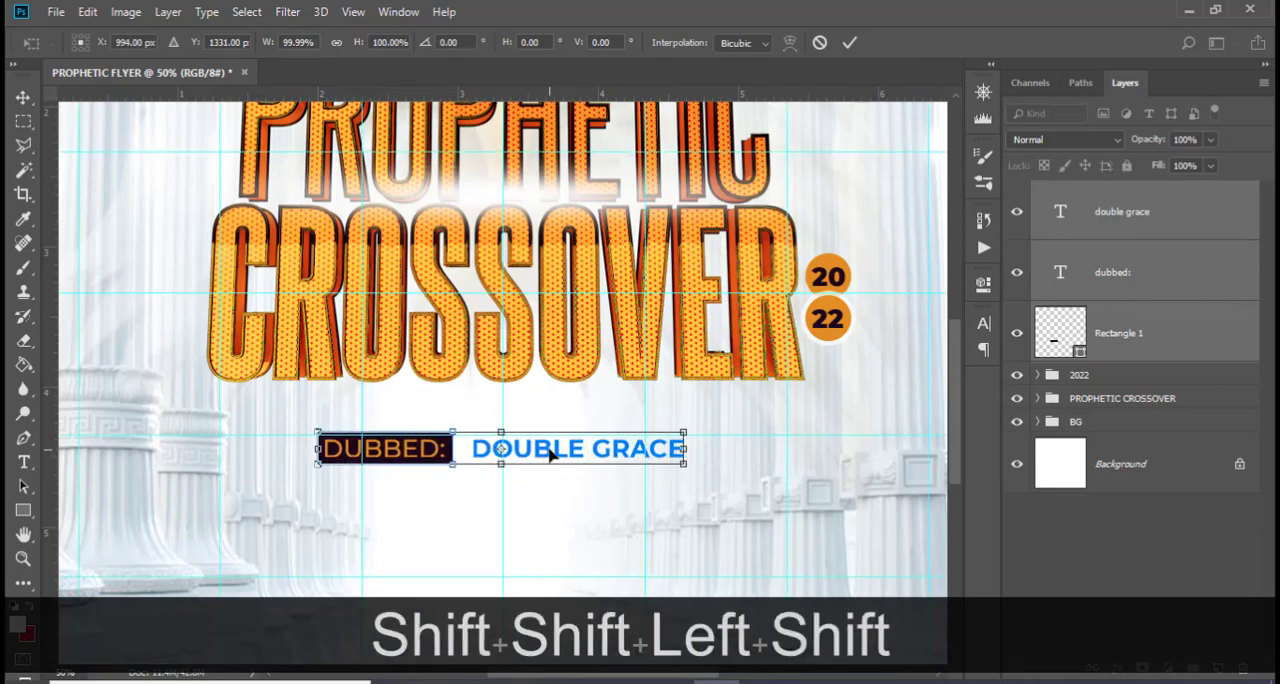
{"action": "key", "text": "shift+Up"}
{"action": "key", "text": "shift+Up"}
{"action": "key", "text": "shift+Up"}
{"action": "key", "text": "shift+Up"}
{"action": "key", "text": "shift+Up"}
{"action": "key", "text": "shift+Up"}
{"action": "key", "text": "shift+Up"}
{"action": "key", "text": "shift+Up"}
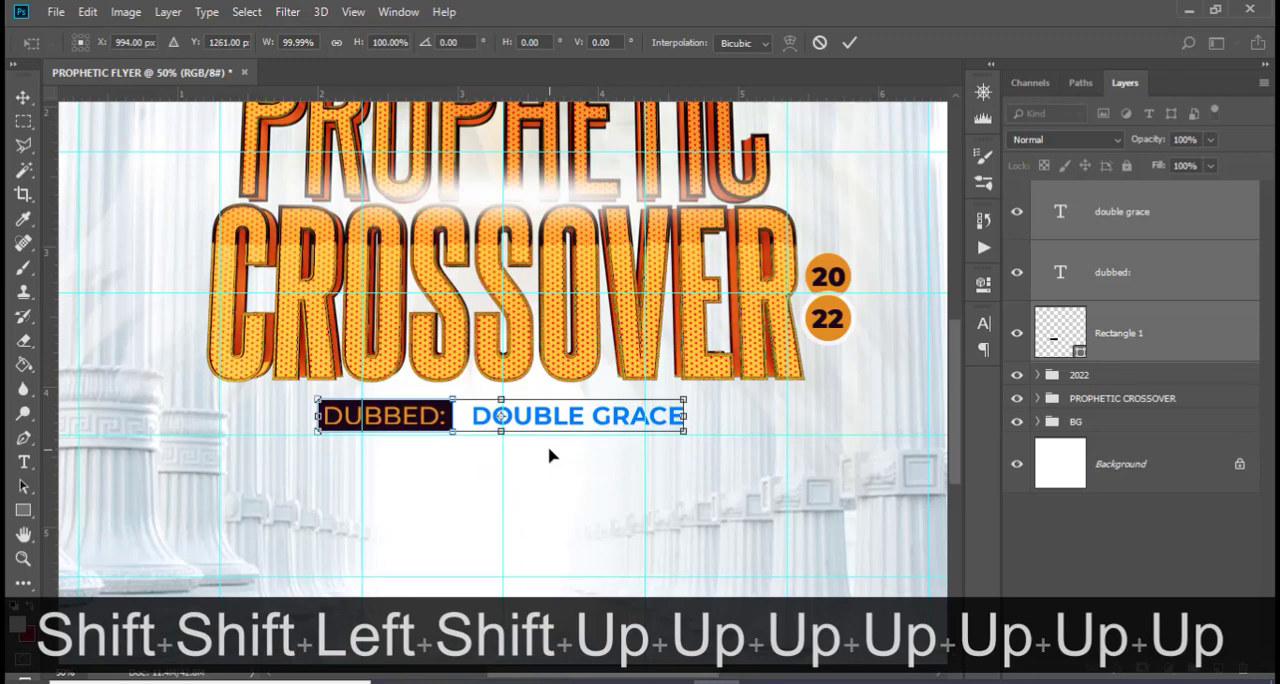
{"action": "key", "text": "Return"}
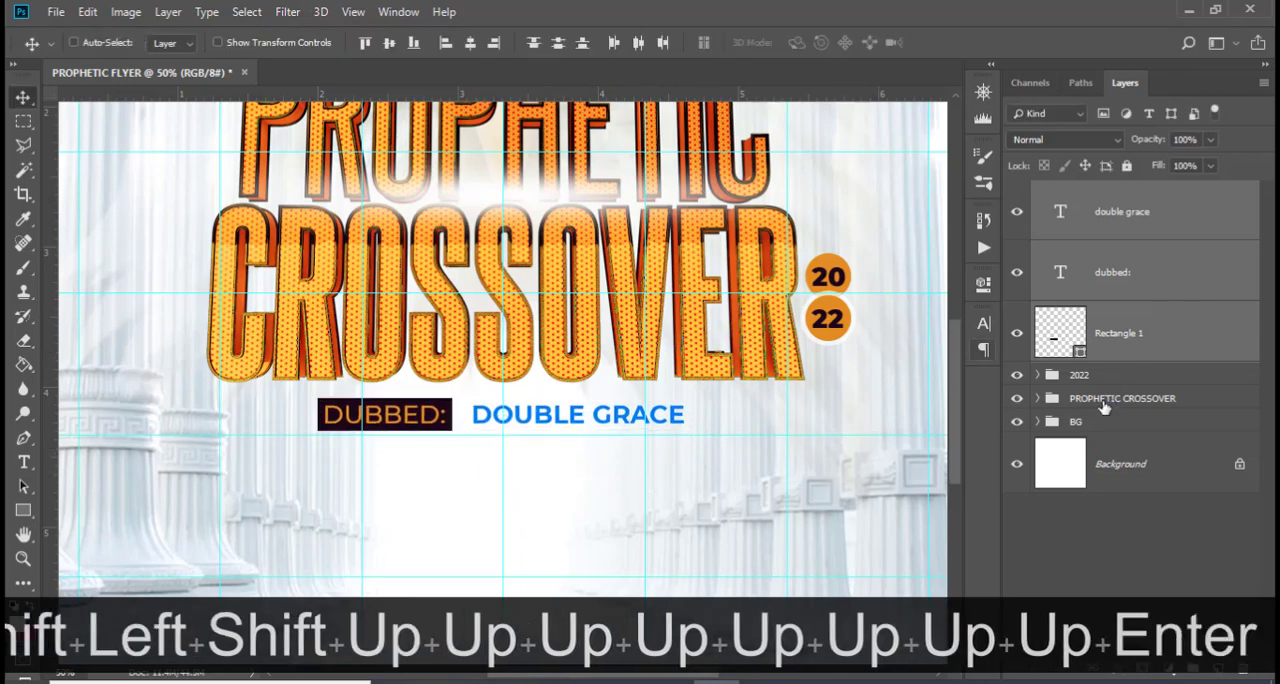
Shift the PROPHETIC CROSSOVER group left to X 997 px to centre it on the vertical guide
{"action": "left_click", "coordinate": [1104, 401]}
{"action": "key", "text": "ctrl+t"}
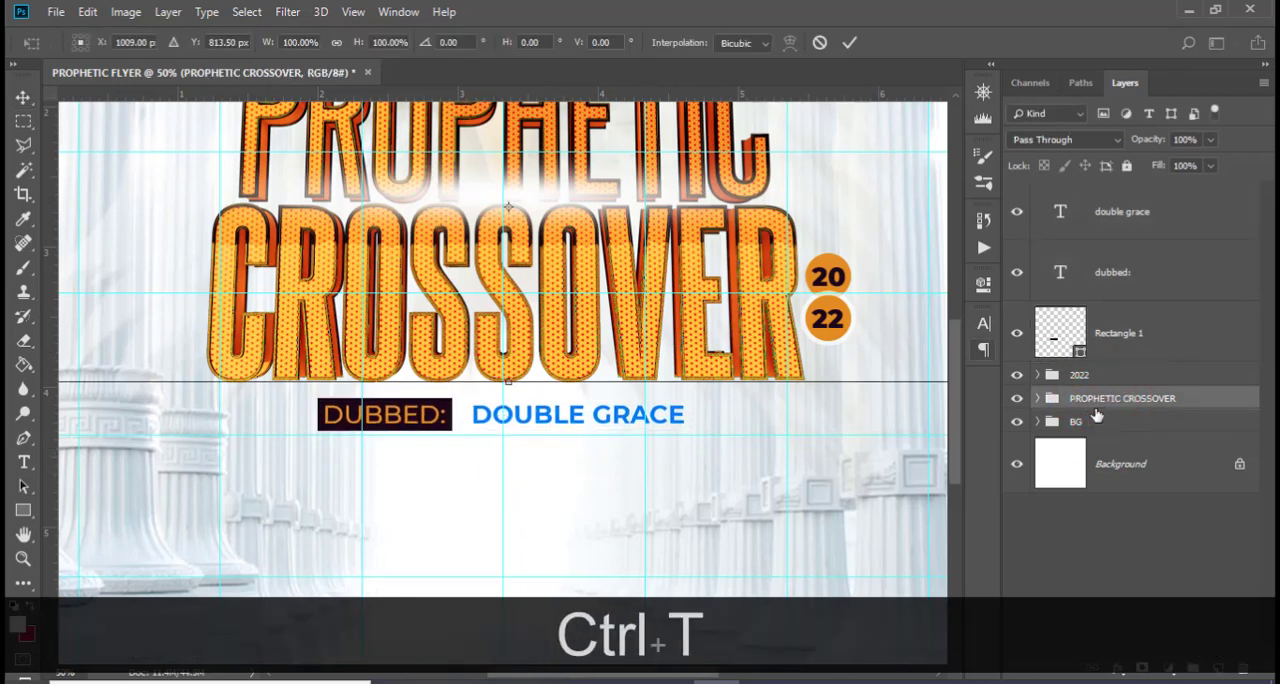
{"action": "key", "text": "Left"}
{"action": "key", "text": "Left"}
{"action": "key", "text": "Left"}
{"action": "key", "text": "Left"}
{"action": "key", "text": "Left"}
{"action": "key", "text": "Left"}
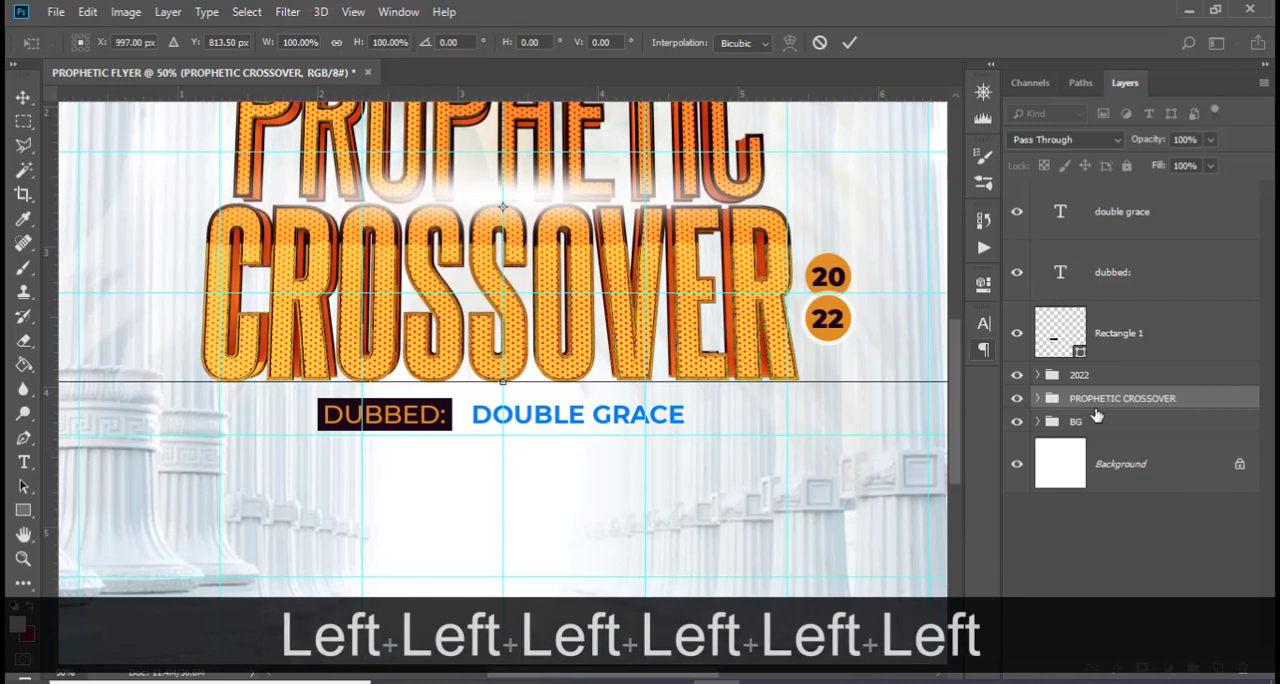
{"action": "key", "text": "Return"}
Nudge the 2022 badge group 10 px left, closer to the title, keeping the guides shown
{"action": "left_click", "coordinate": [1116, 374]}
{"action": "key", "text": "shift+Left"}
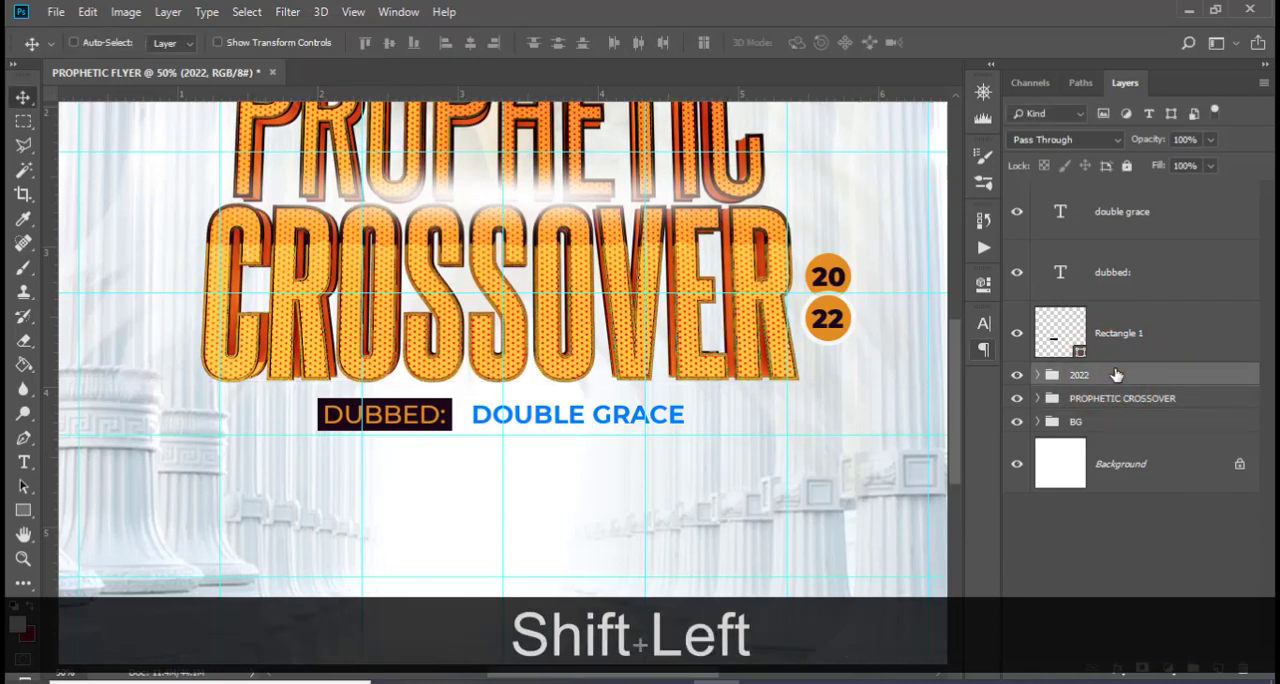
{"action": "key", "text": "shift+Left"}
{"action": "key", "text": "shift+Right"}
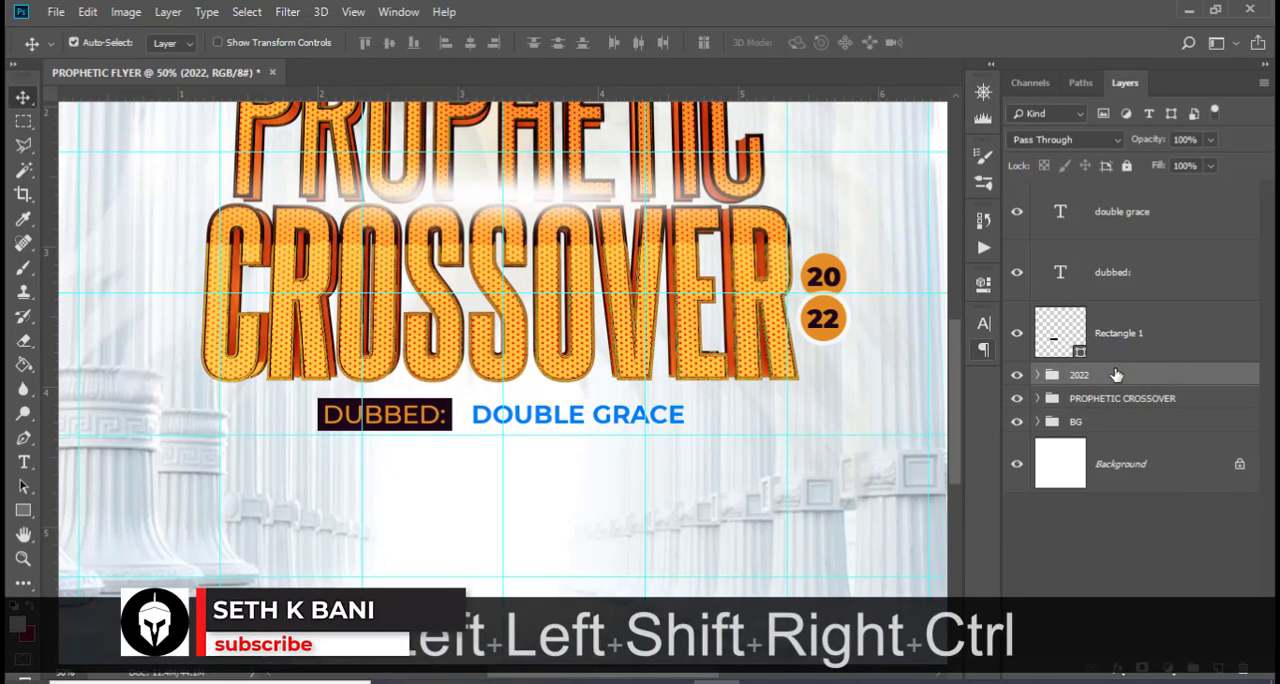
{"action": "key", "text": "ctrl+h"}
{"action": "key", "text": "ctrl+h"}
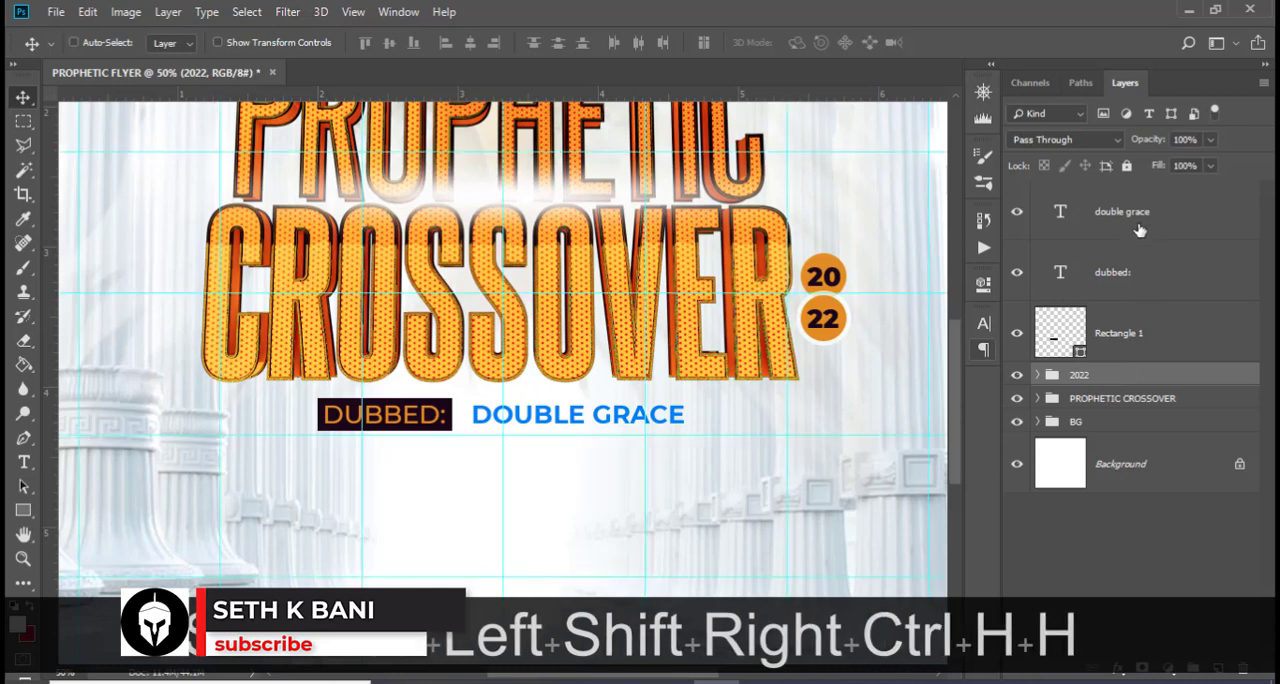
Add a new text layer beneath the DUBBED: line and try to paste the Zechariah 4:7 line from the notes
{"action": "left_click", "coordinate": [1133, 219]}
{"action": "key", "text": "t"}
{"action": "left_click", "coordinate": [439, 468]}
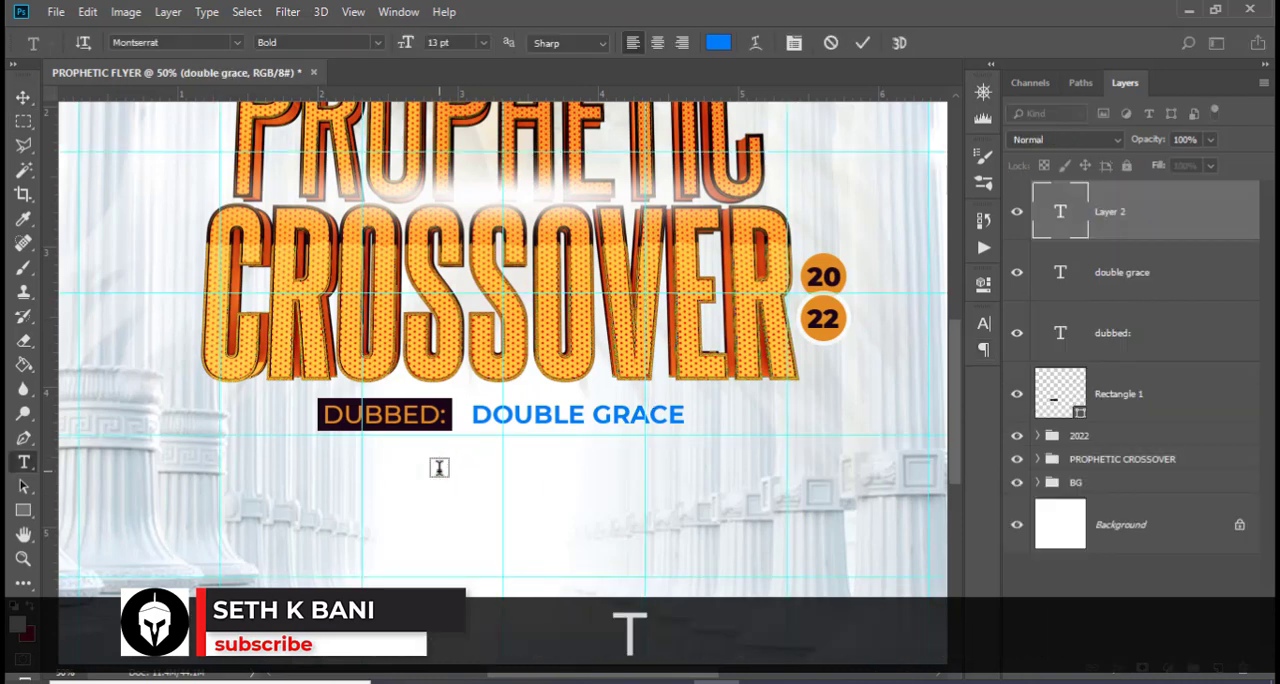
{"action": "key", "text": "alt+Tab"}
{"action": "left_click_drag", "start_coordinate": [160, 270], "coordinate": [32, 279]}
{"action": "key", "text": "ctrl+c"}
{"action": "key", "text": "alt+Tab"}
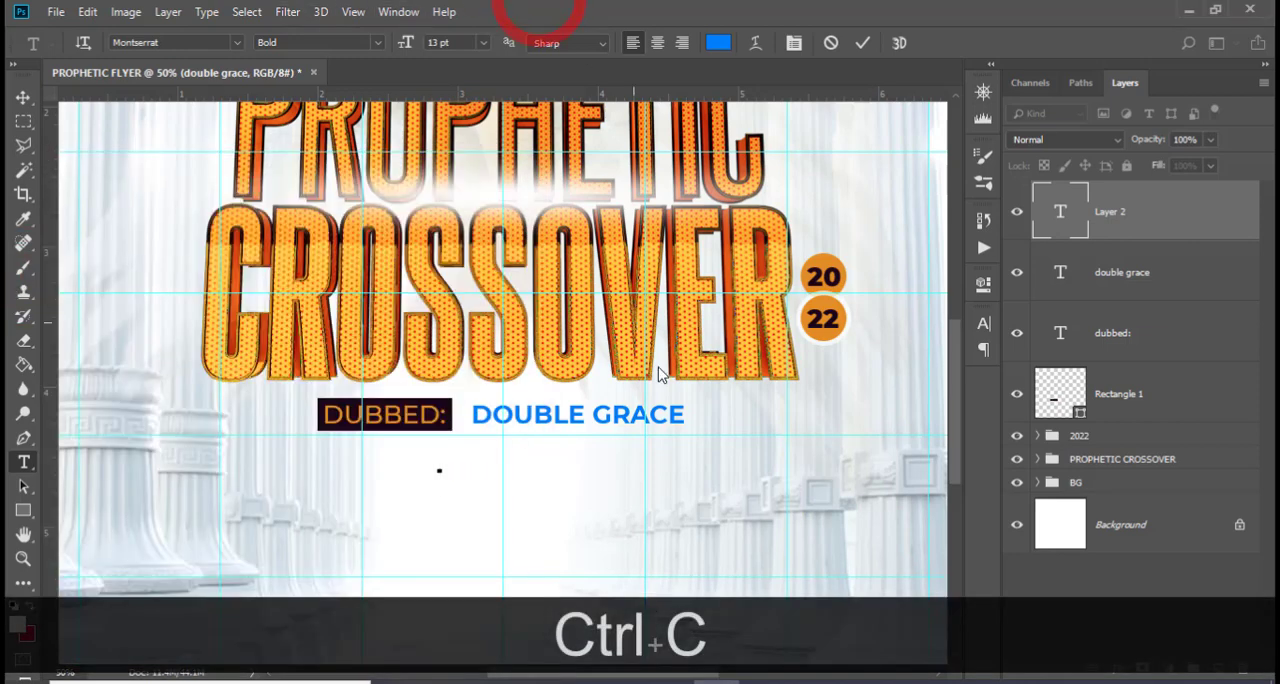
{"action": "key", "text": "ctrl+v"}
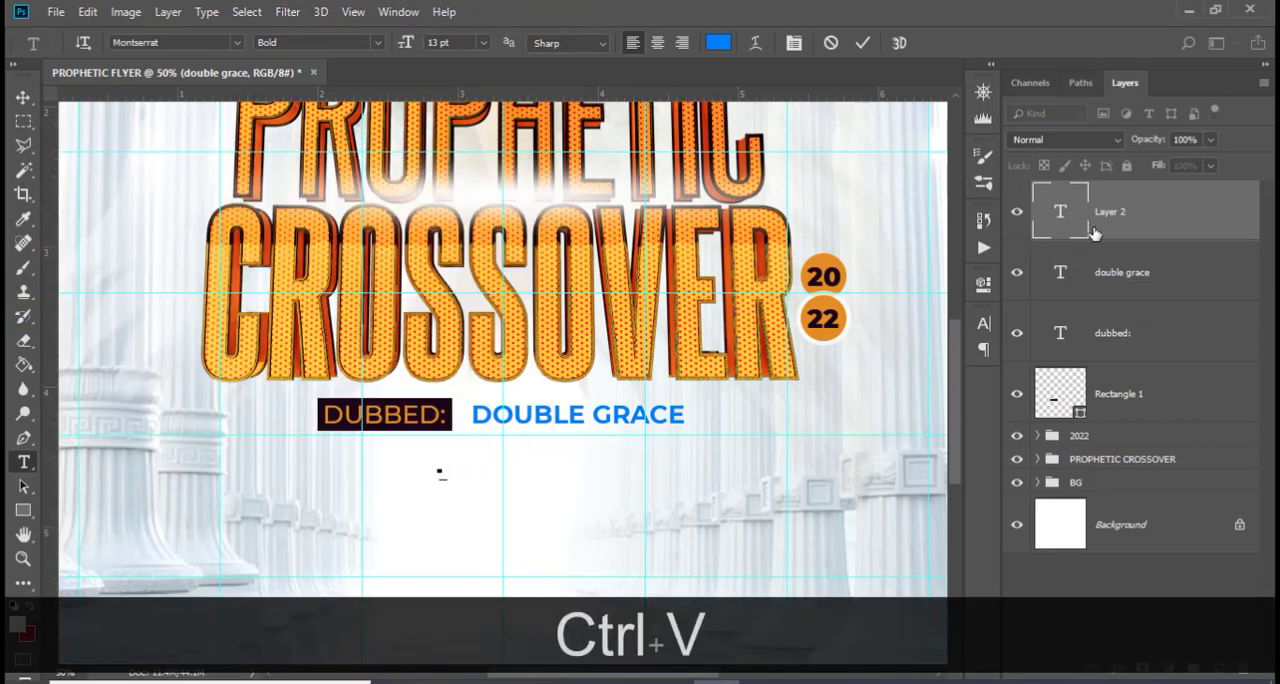
{"action": "left_click", "coordinate": [1102, 222]}
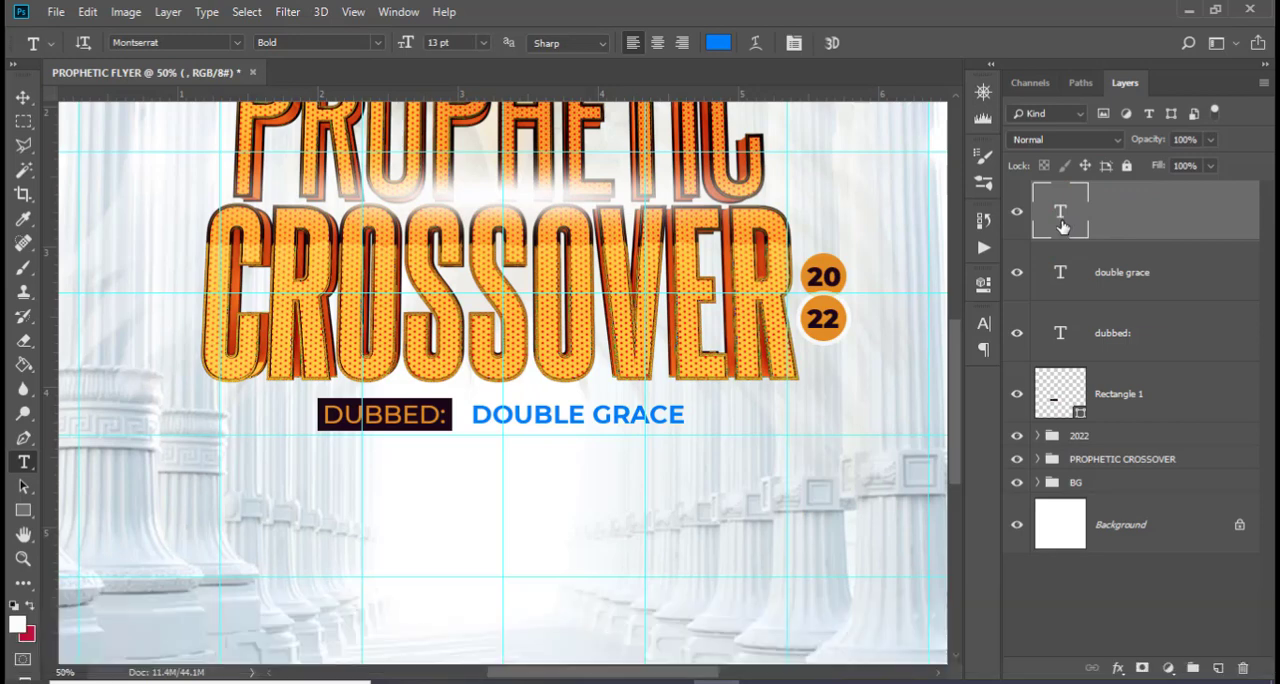
{"action": "left_click", "coordinate": [1062, 225]}
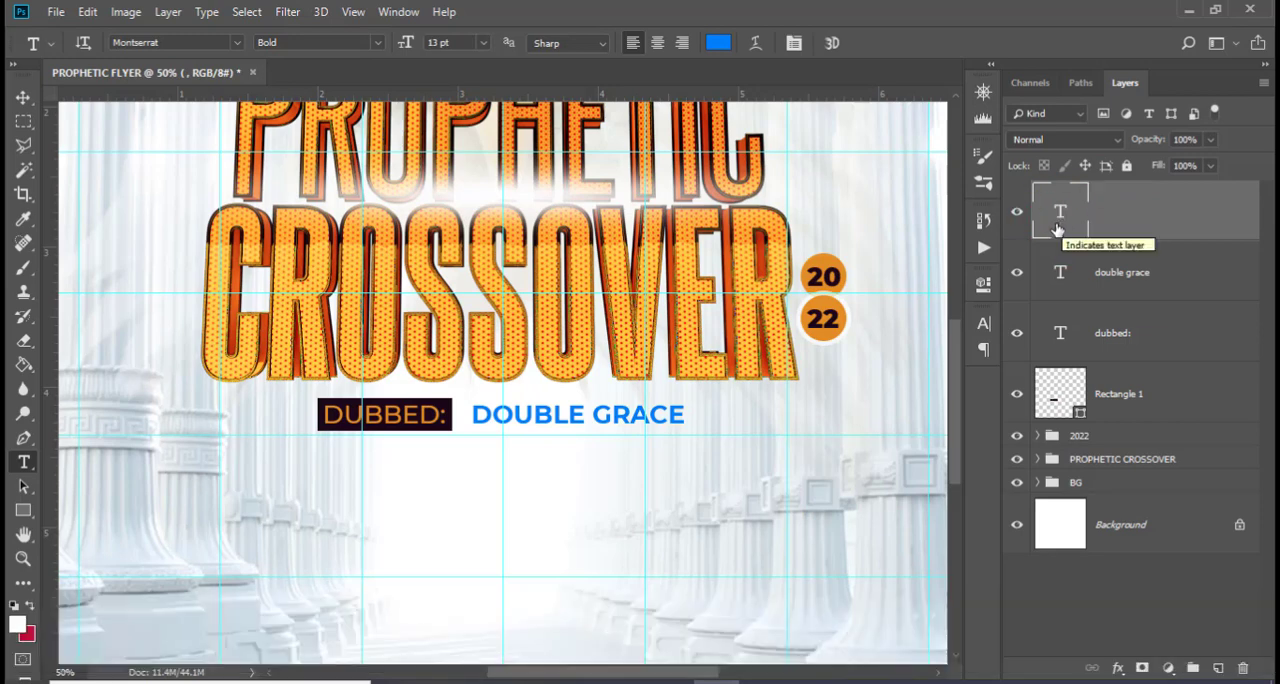
Set the new text layer's font to Caveat Bold
{"action": "left_click", "coordinate": [983, 323]}
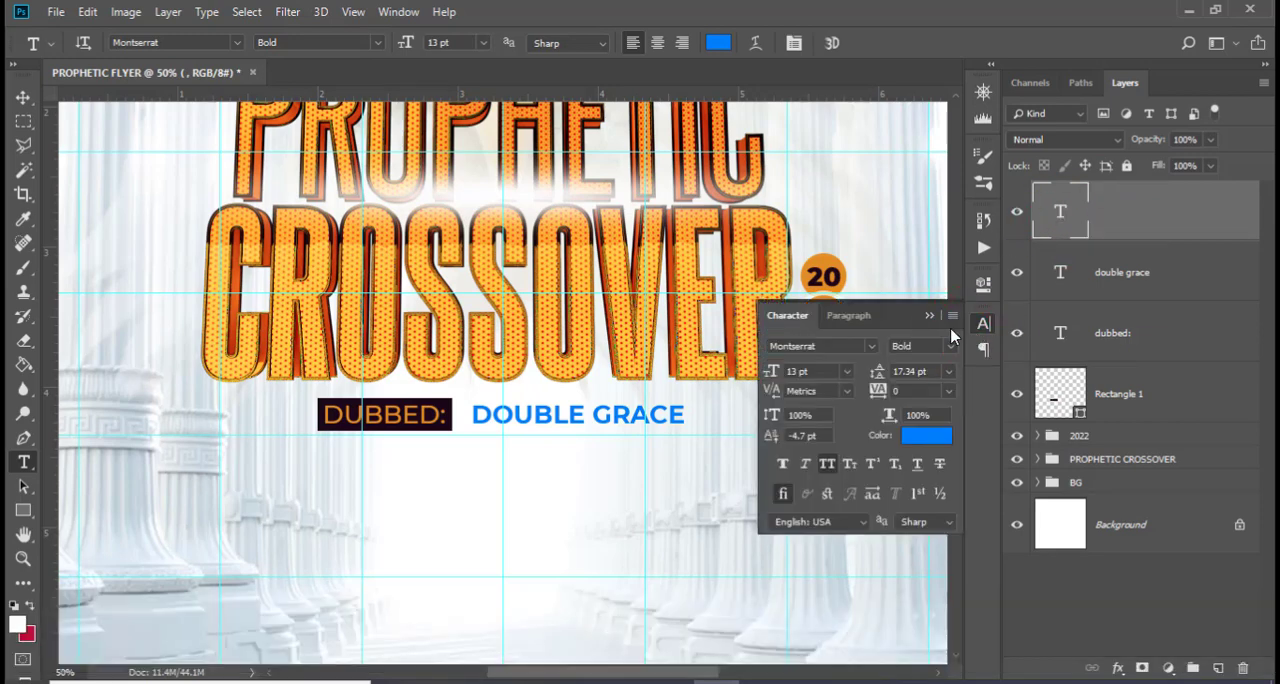
{"action": "left_click", "coordinate": [872, 346]}
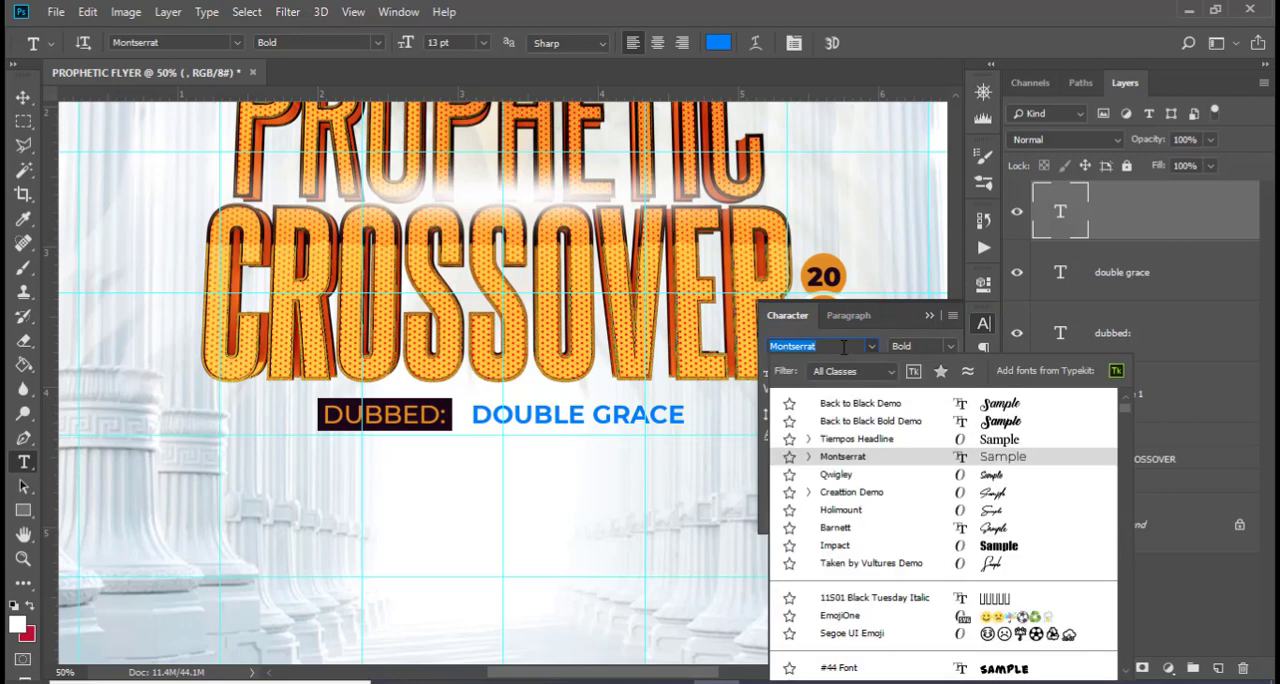
{"action": "left_click", "coordinate": [842, 346]}
{"action": "key", "text": "ctrl+a"}
{"action": "type", "text": "CAVE"}
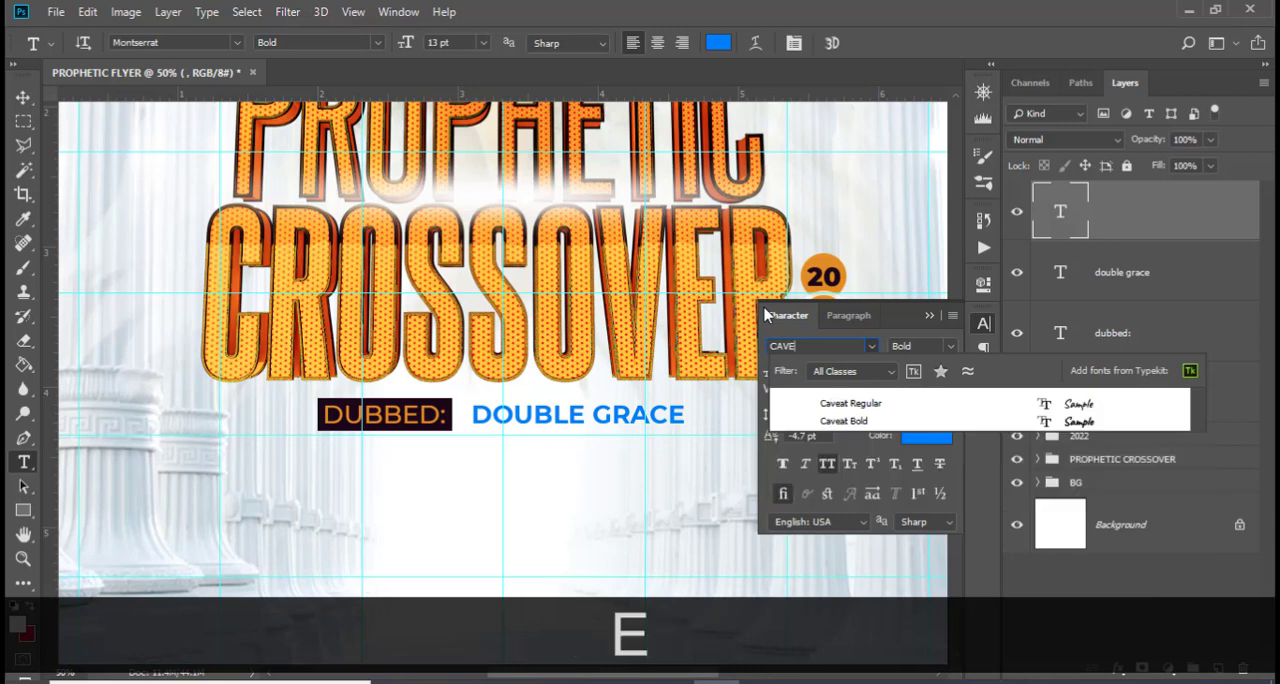
{"action": "left_click", "coordinate": [846, 404]}
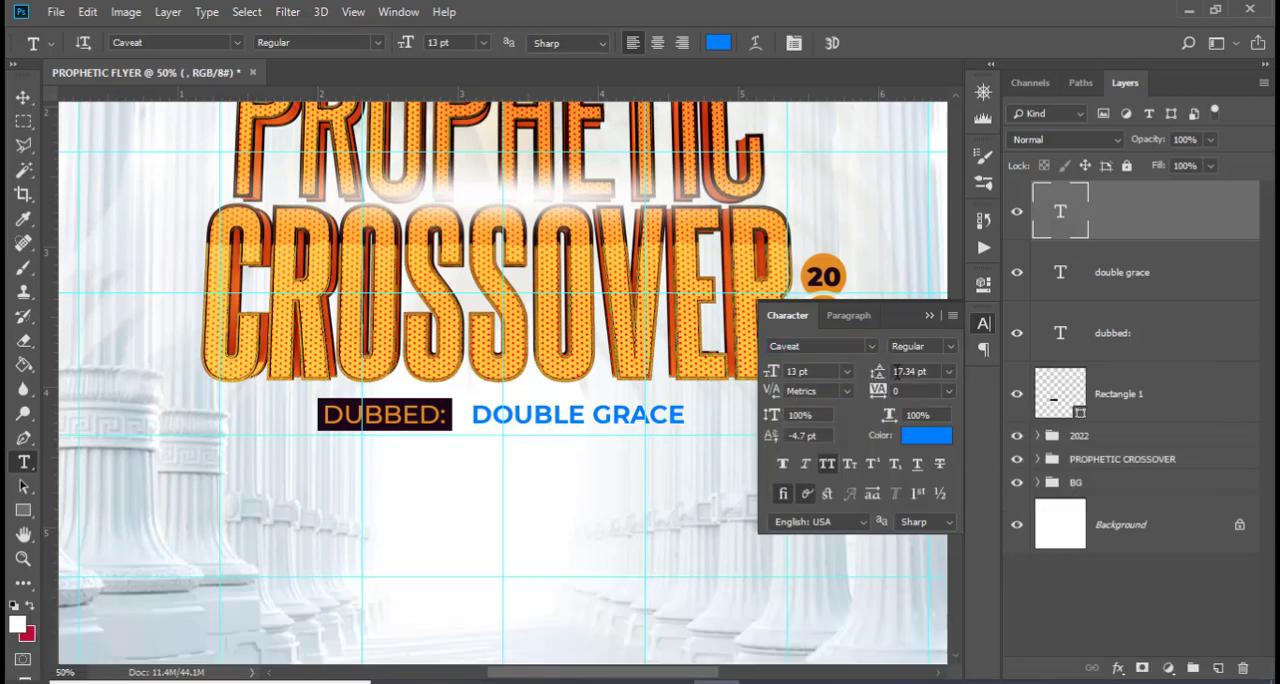
{"action": "left_click", "coordinate": [949, 347]}
{"action": "left_click", "coordinate": [917, 378]}
Set the new text layer's colour to 1c0719, sampled from the dark rectangle behind DUBBED:
{"action": "left_click", "coordinate": [924, 437]}
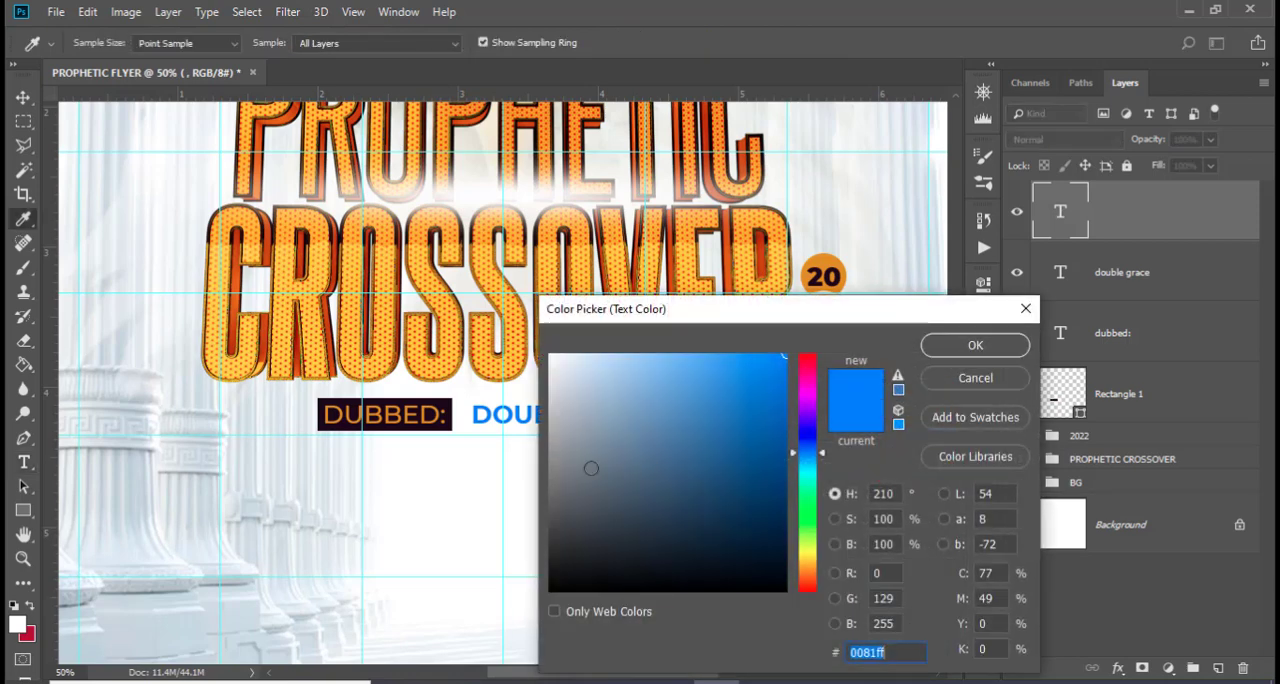
{"action": "left_click", "coordinate": [446, 405]}
{"action": "left_click", "coordinate": [448, 403]}
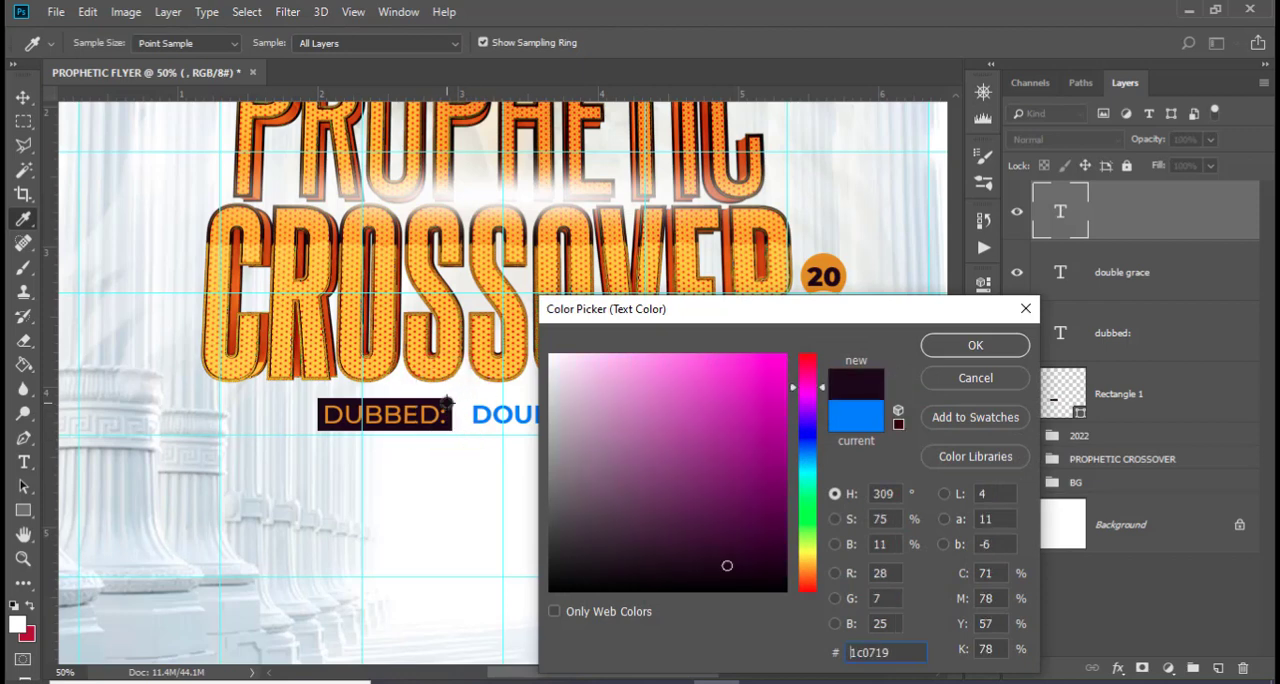
{"action": "left_click", "coordinate": [944, 348]}
{"action": "left_click", "coordinate": [928, 316]}
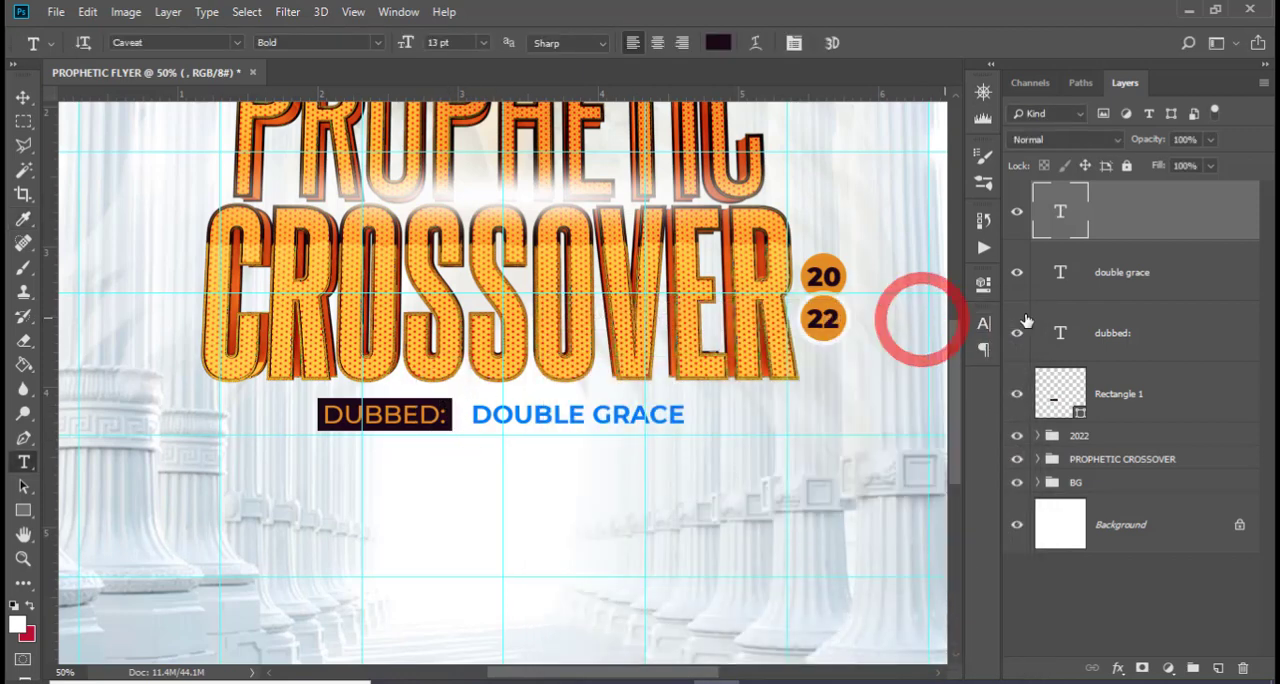
Copy Zechariah 4:7 from the 185.txt notes in Notepad and paste it into the empty text layer in Photoshop
{"action": "double_click", "coordinate": [1060, 212]}
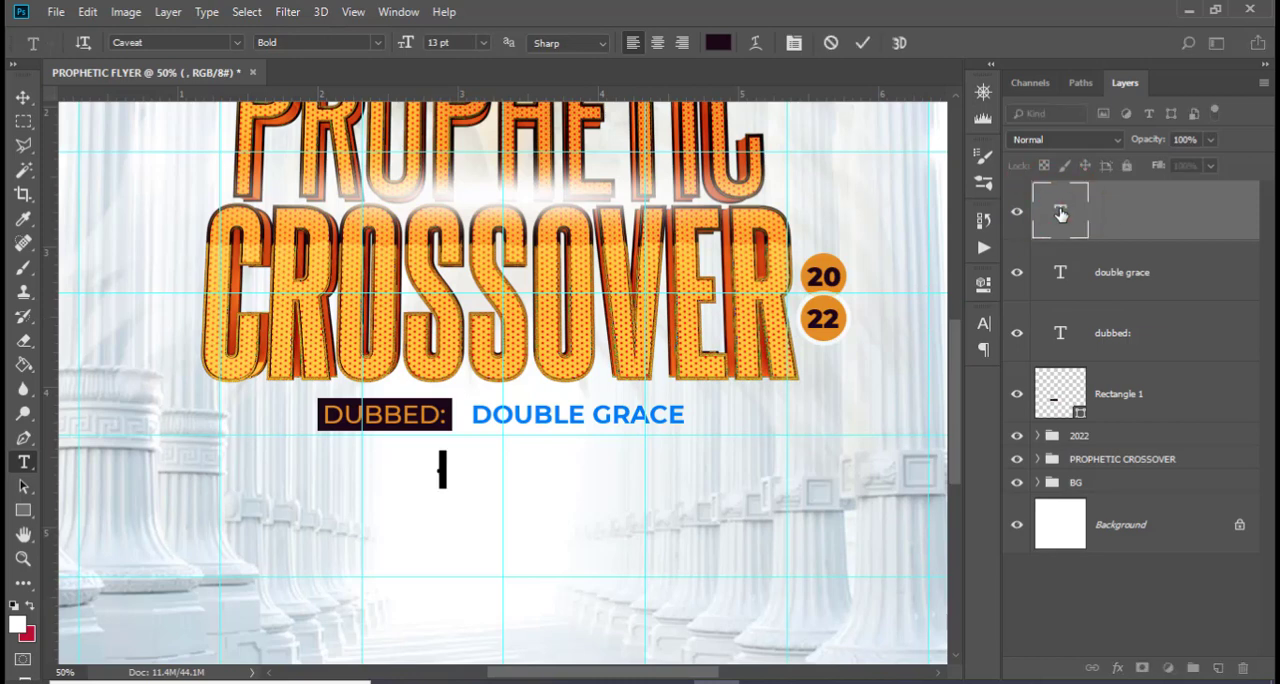
{"action": "left_click", "coordinate": [529, 682]}
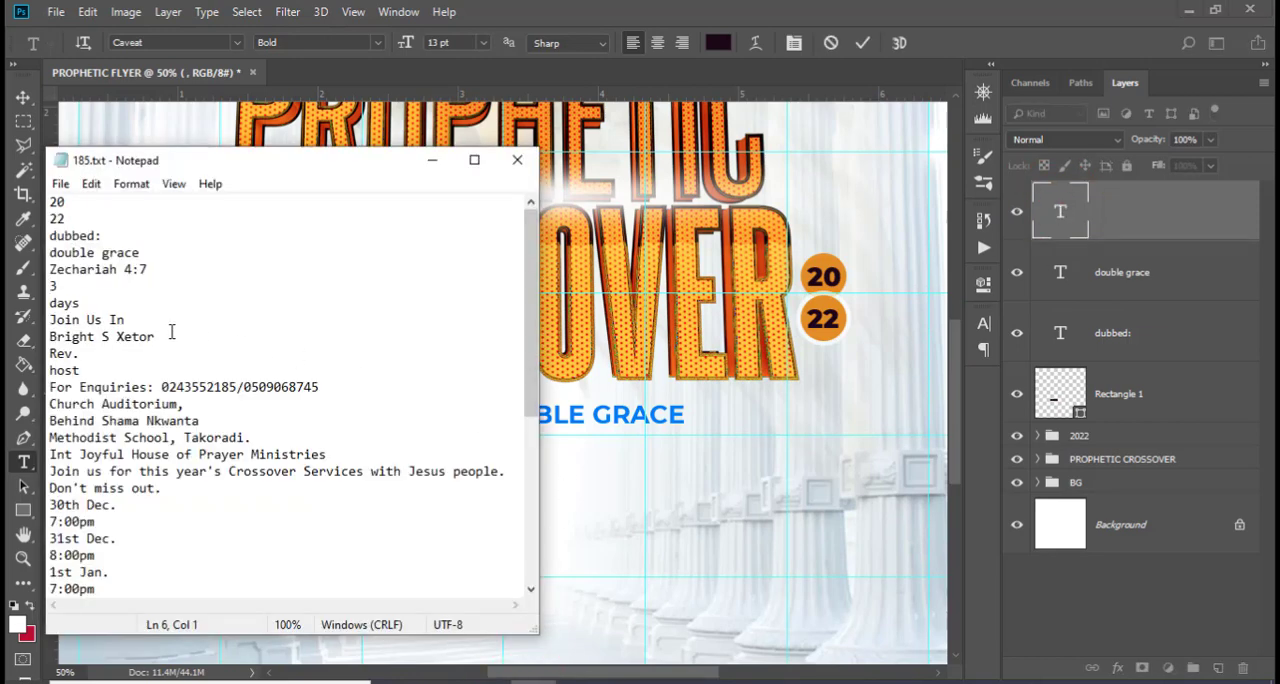
{"action": "left_click_drag", "start_coordinate": [149, 261], "coordinate": [32, 278]}
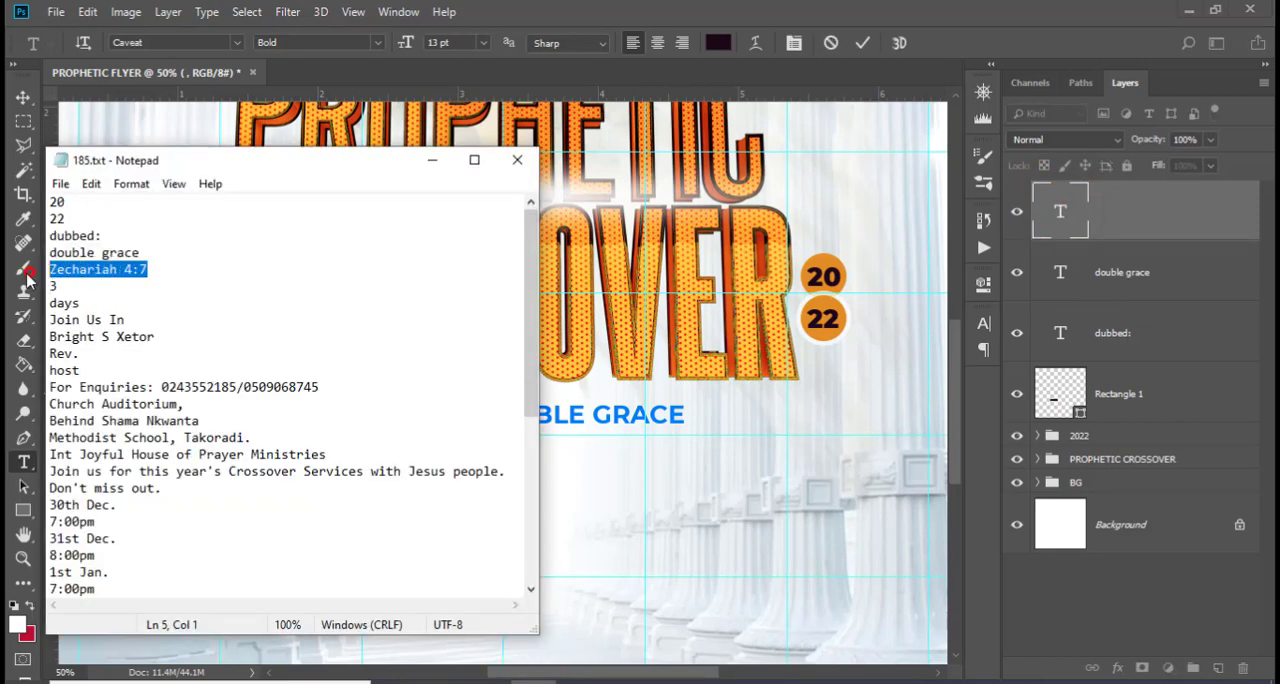
{"action": "key", "text": "ctrl+c"}
{"action": "left_click", "coordinate": [445, 11]}
{"action": "key", "text": "Escape"}
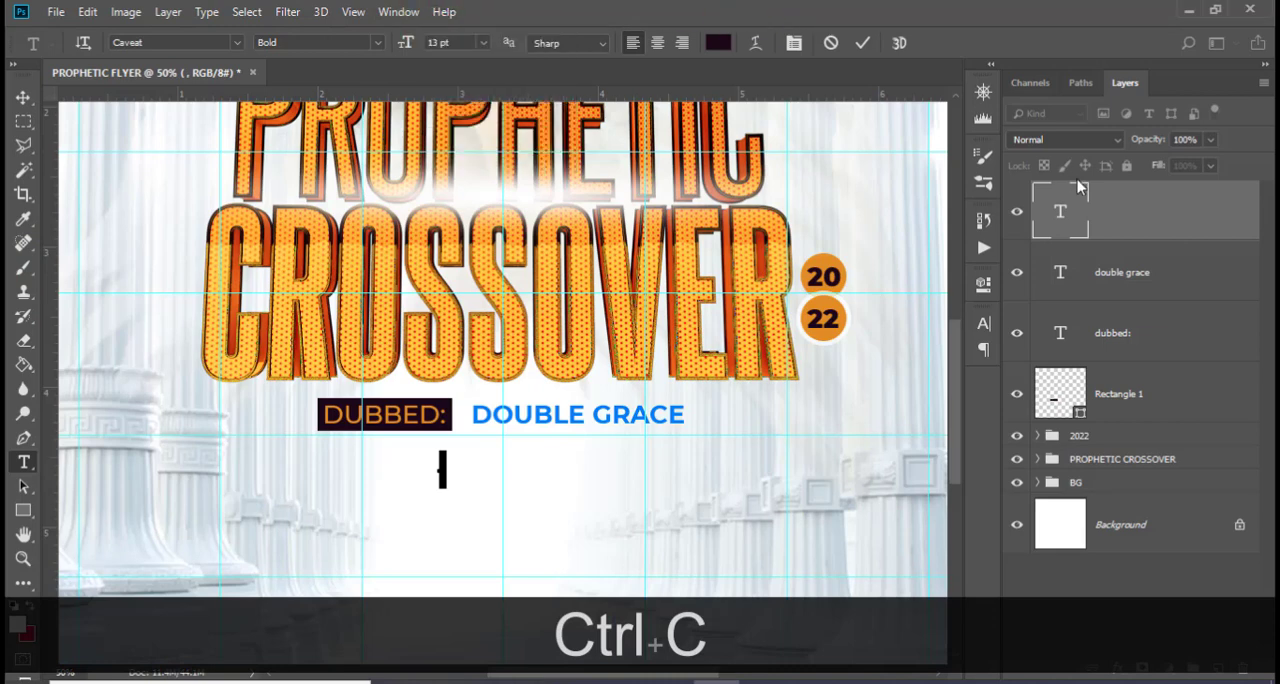
{"action": "key", "text": "ctrl+v"}
{"action": "left_click", "coordinate": [1098, 212]}
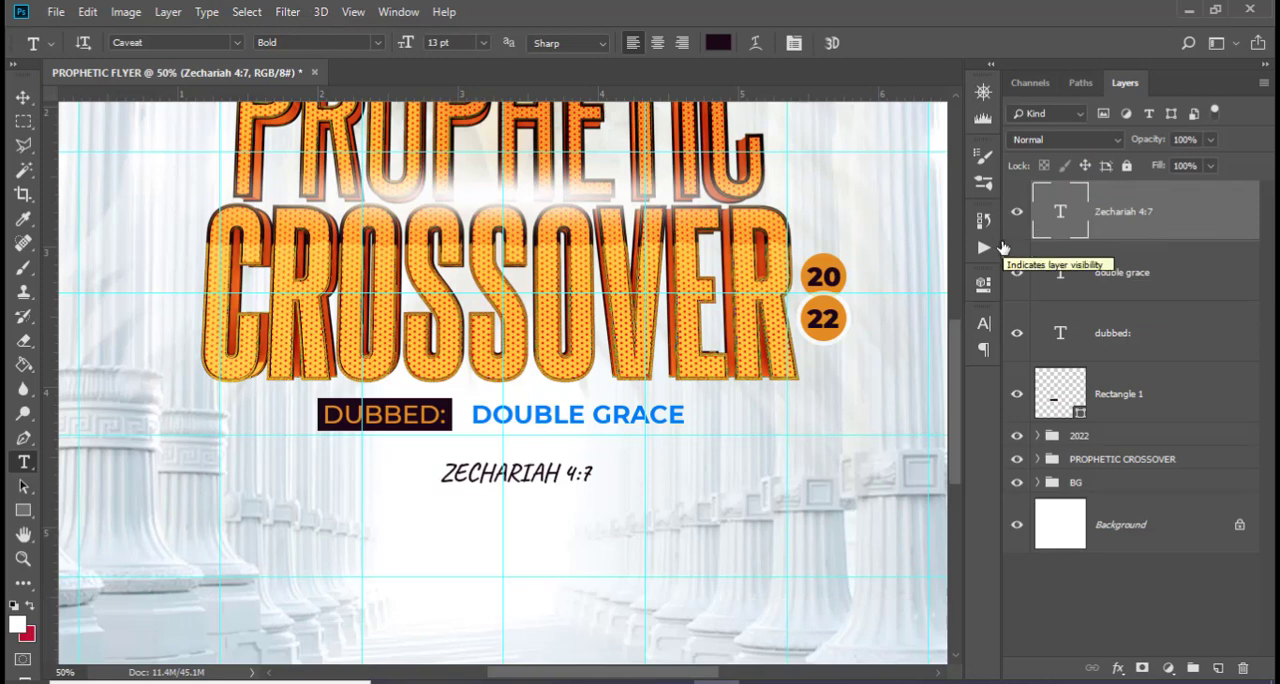
Set the Zechariah 4:7 text to 15 pt with -20 tracking and turn off All Caps
{"action": "left_click", "coordinate": [984, 323]}
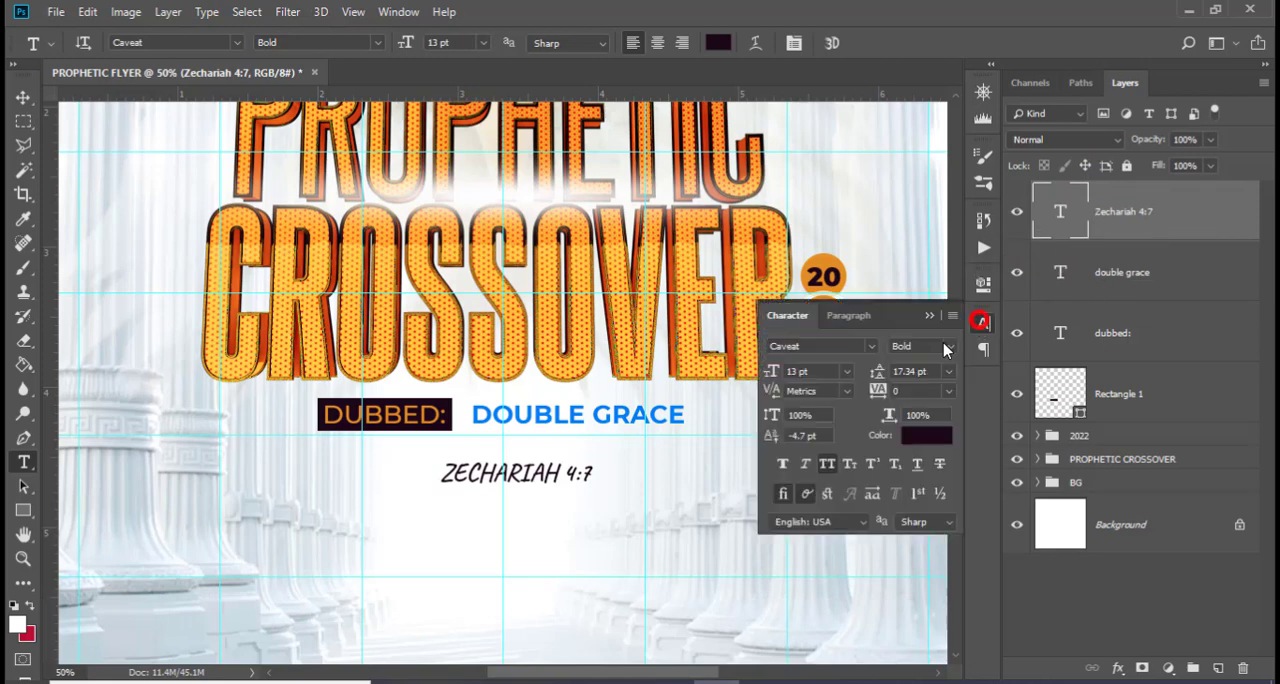
{"action": "left_click", "coordinate": [825, 466]}
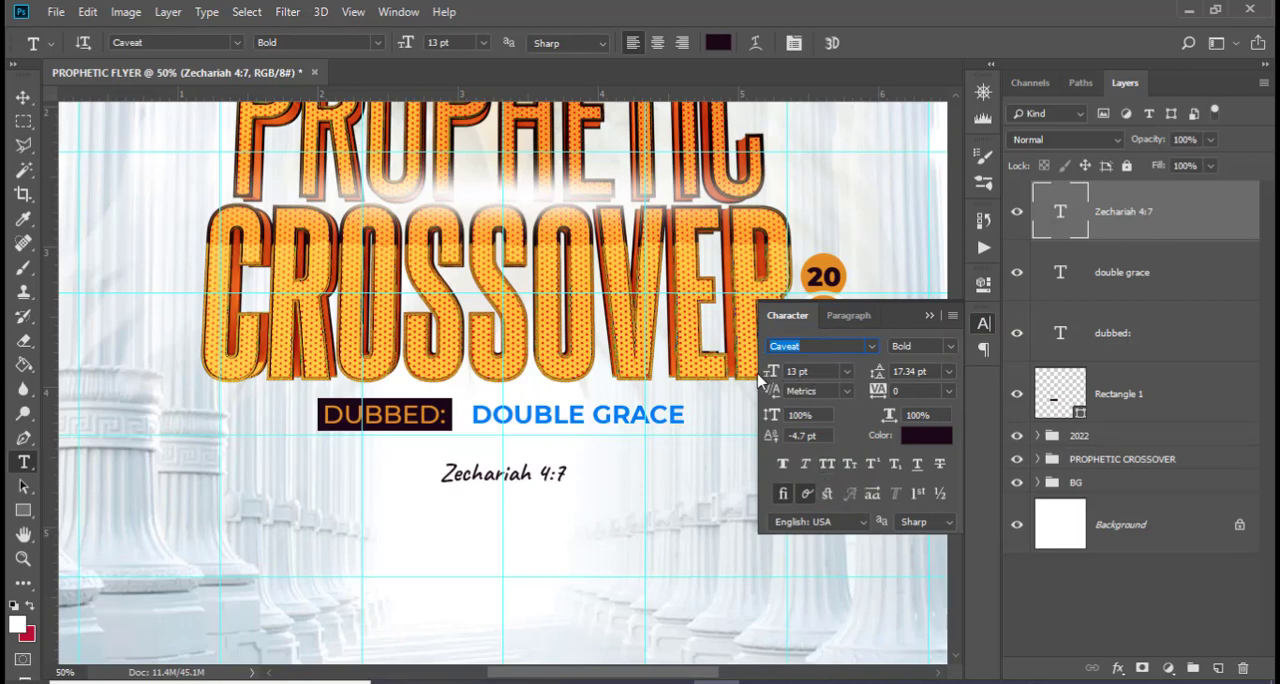
{"action": "left_click_drag", "start_coordinate": [813, 370], "coordinate": [758, 368]}
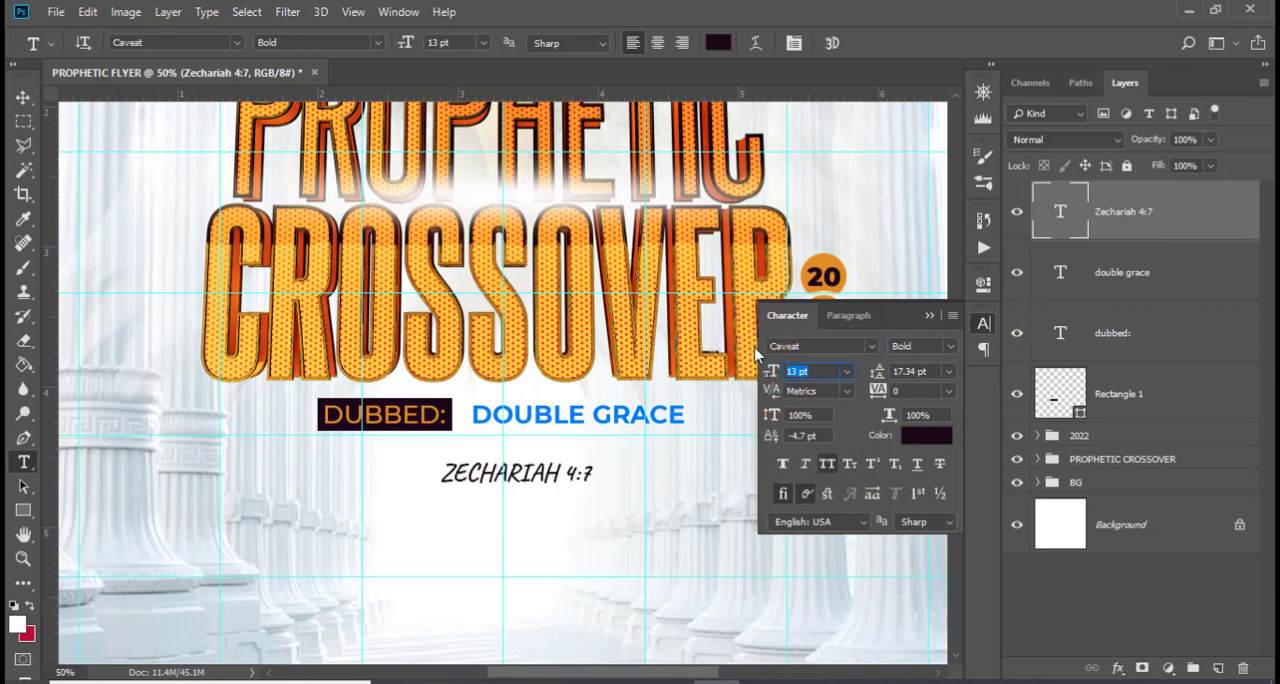
{"action": "type", "text": "15"}
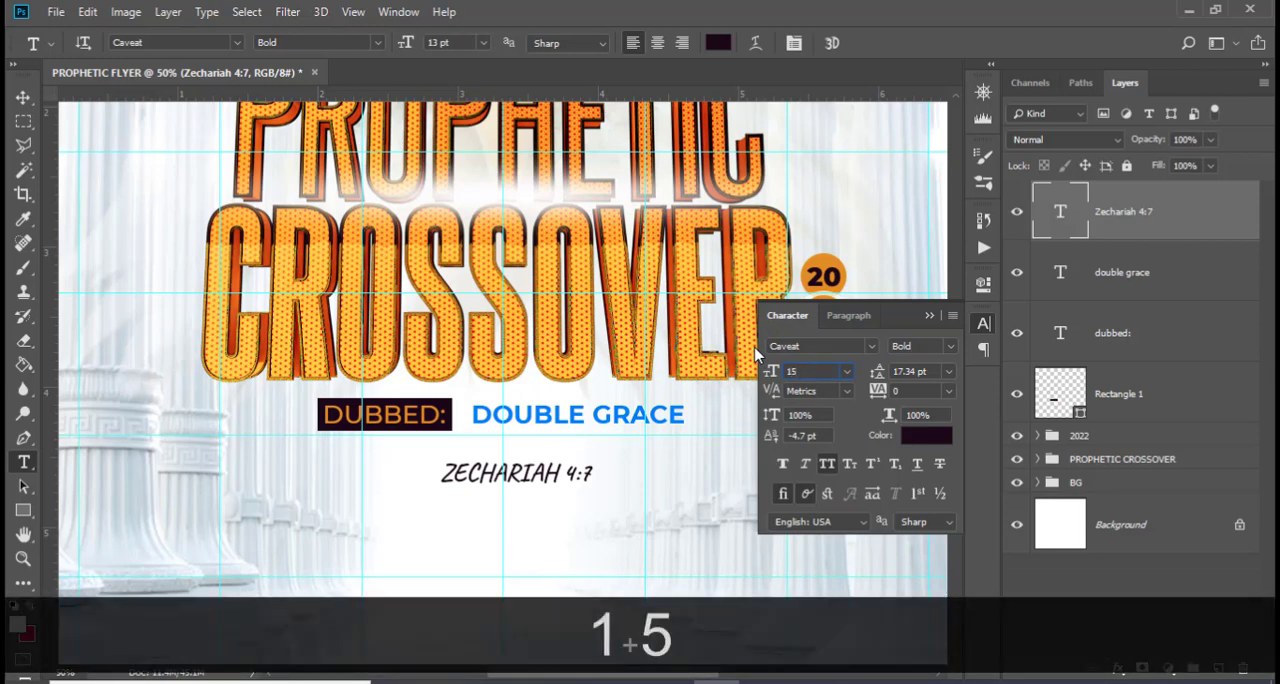
{"action": "key", "text": "Return"}
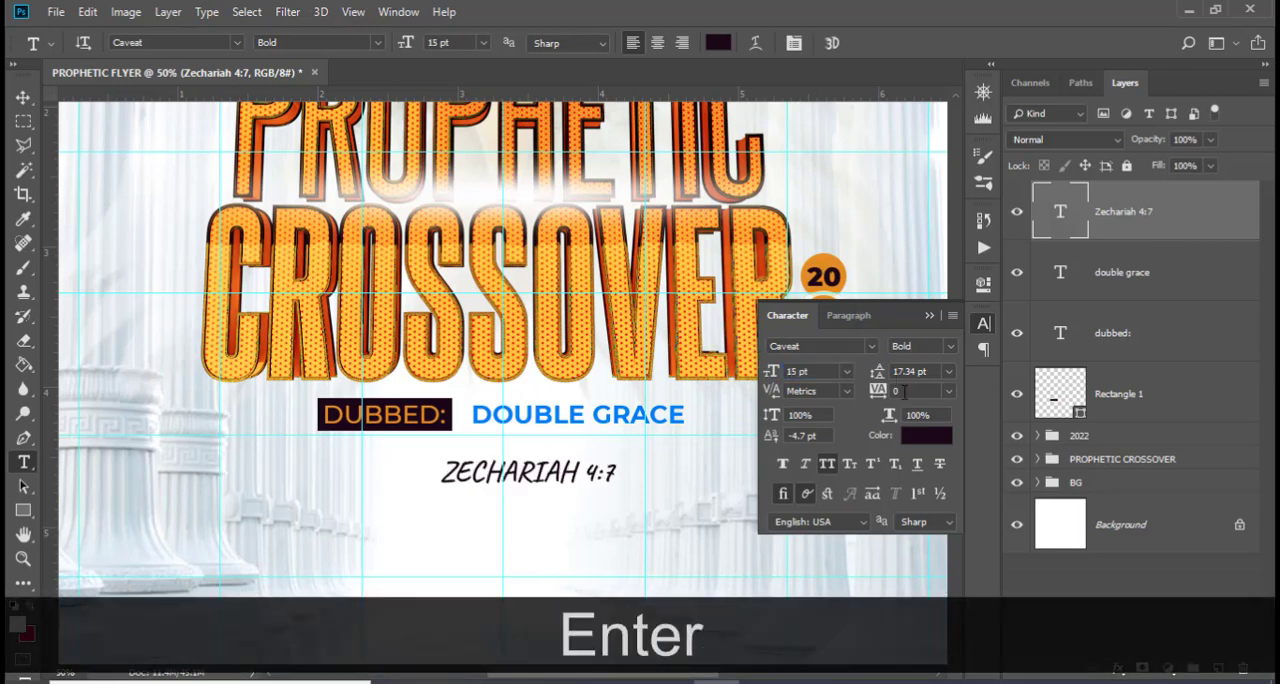
{"action": "left_click", "coordinate": [873, 389]}
{"action": "type", "text": "-20"}
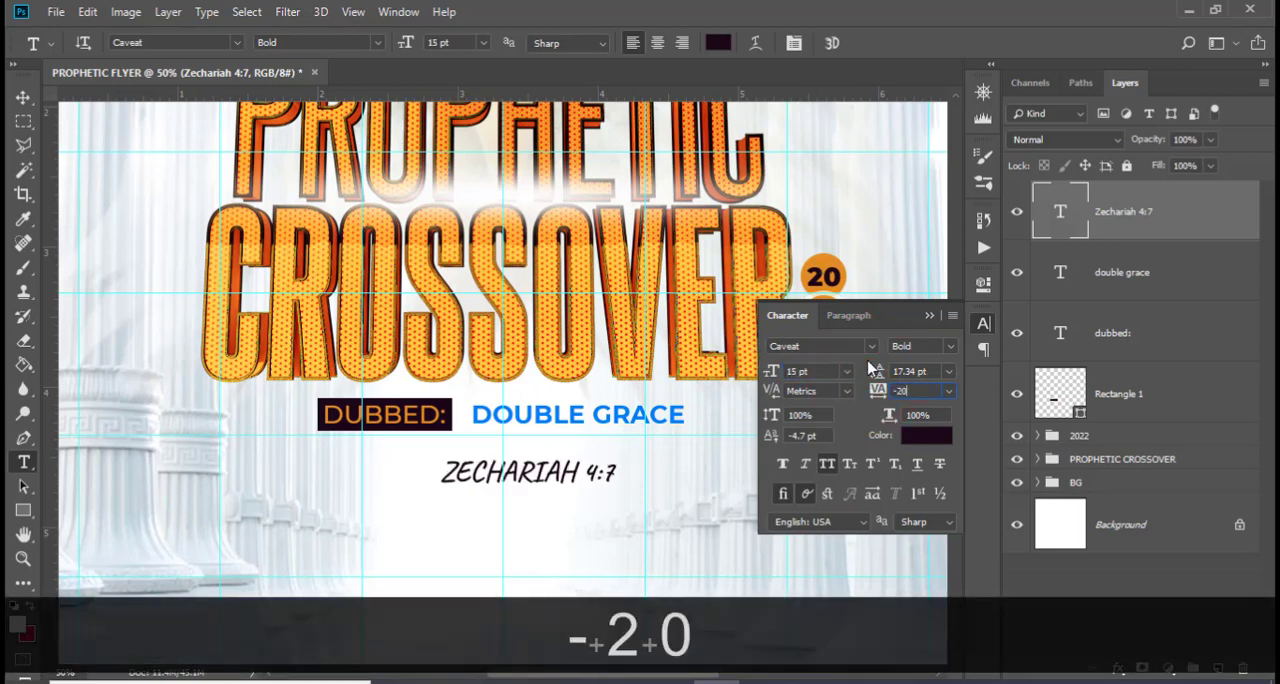
{"action": "key", "text": "Return"}
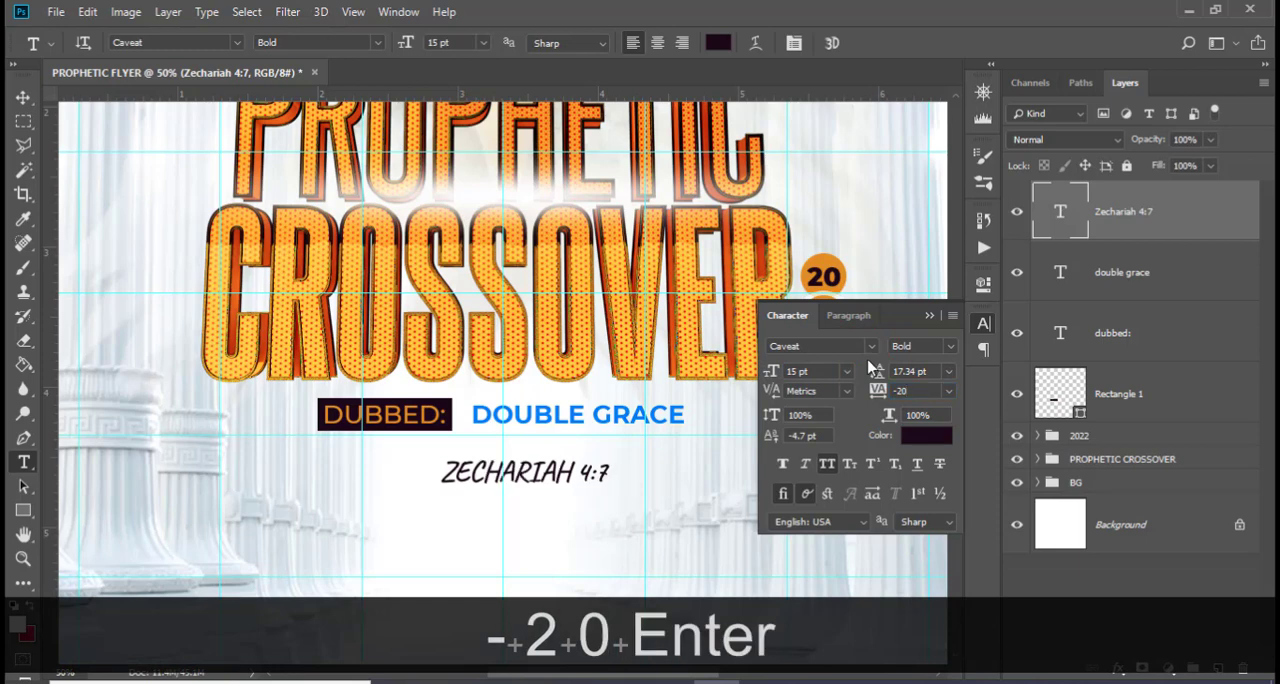
{"action": "left_click", "coordinate": [827, 466]}
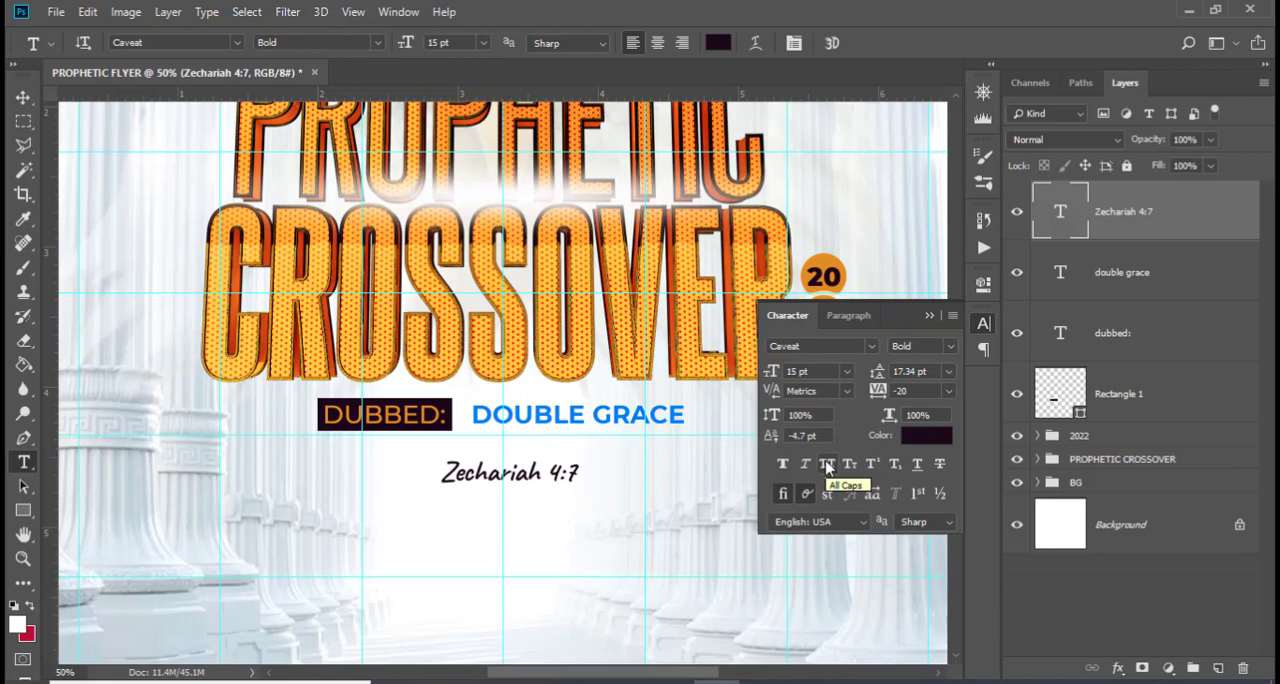
{"action": "left_click", "coordinate": [929, 315]}
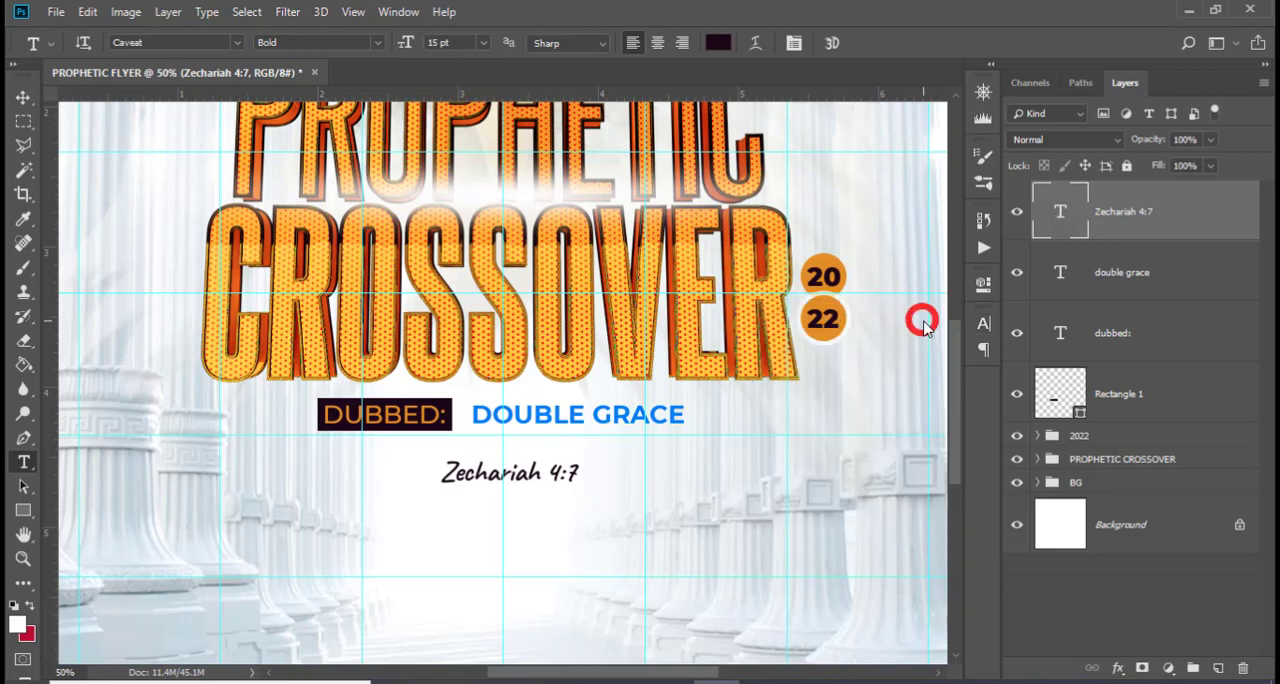
Move Zechariah 4:7 to X 999.81 px, Y 1346.29 px, centred beneath the DUBBED: line, and hide the guides
{"action": "key", "text": "ctrl+t"}
{"action": "key", "text": "shift+Left"}
{"action": "key", "text": "shift+Left"}
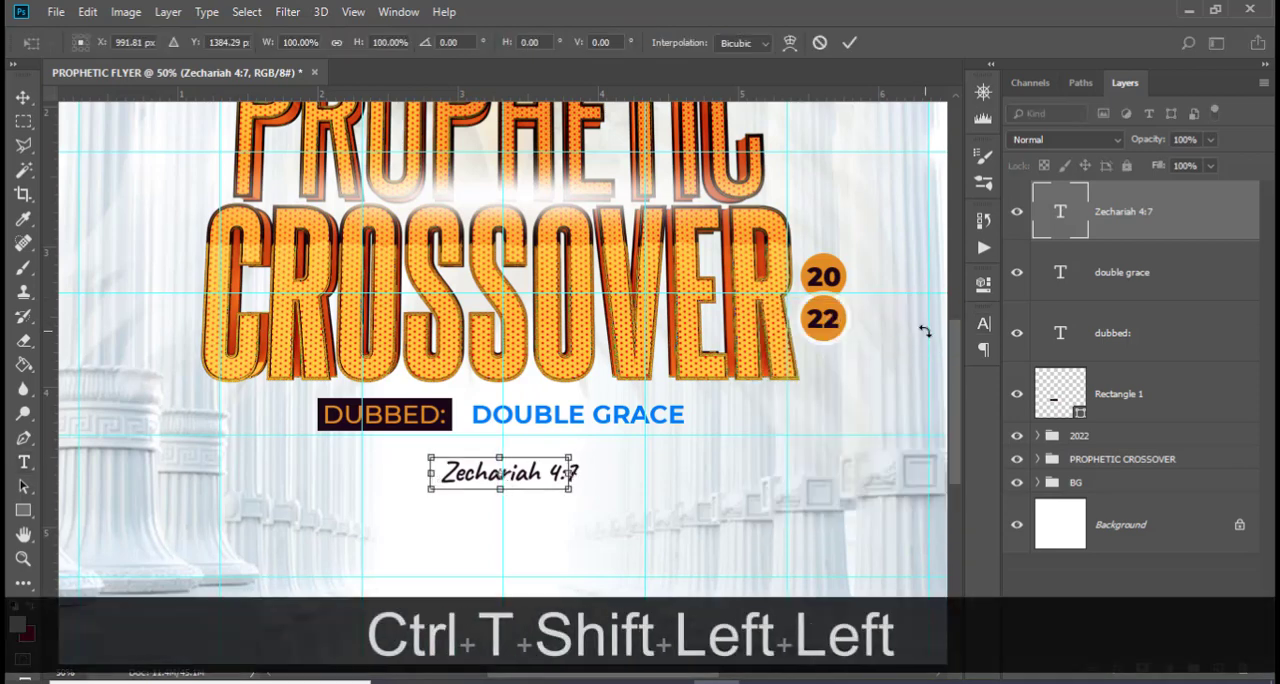
{"action": "key", "text": "shift+Left"}
{"action": "key", "text": "shift+Right"}
{"action": "key", "text": "shift+Right"}
{"action": "key", "text": "shift+Up"}
{"action": "key", "text": "shift+Up"}
{"action": "key", "text": "shift+Up"}
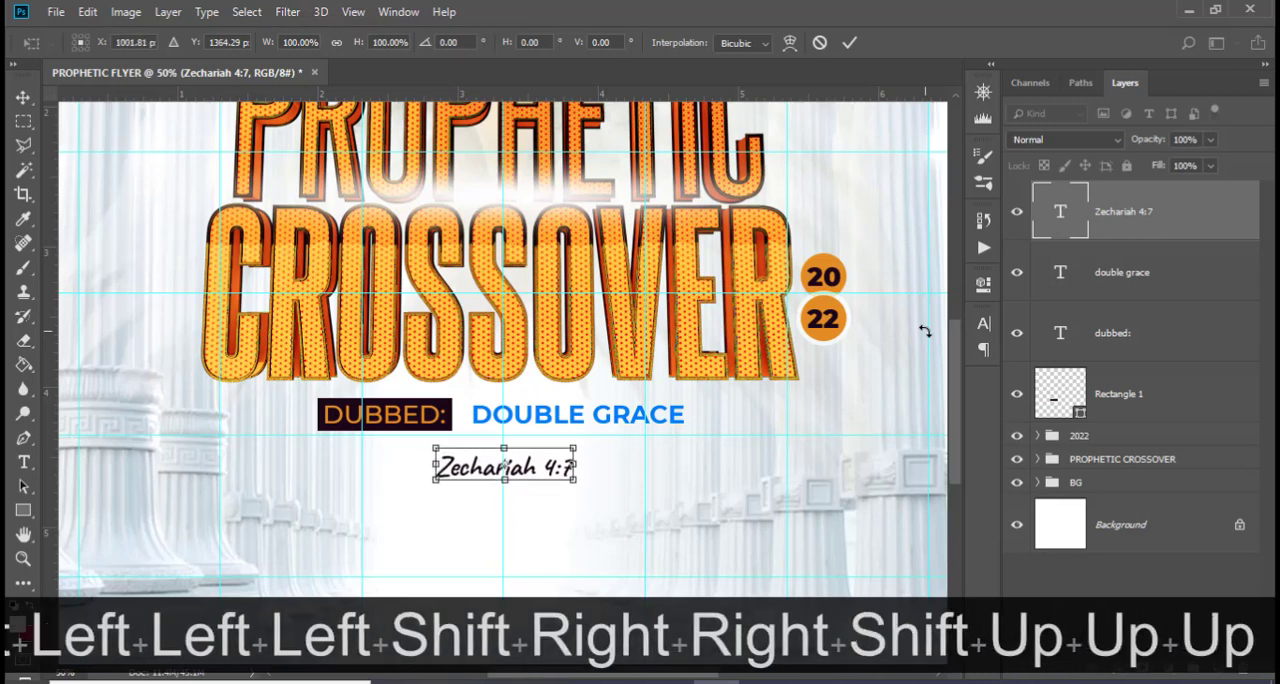
{"action": "key", "text": "Left"}
{"action": "key", "text": "Up"}
{"action": "key", "text": "Up"}
{"action": "key", "text": "Up"}
{"action": "key", "text": "Up"}
{"action": "key", "text": "Return"}
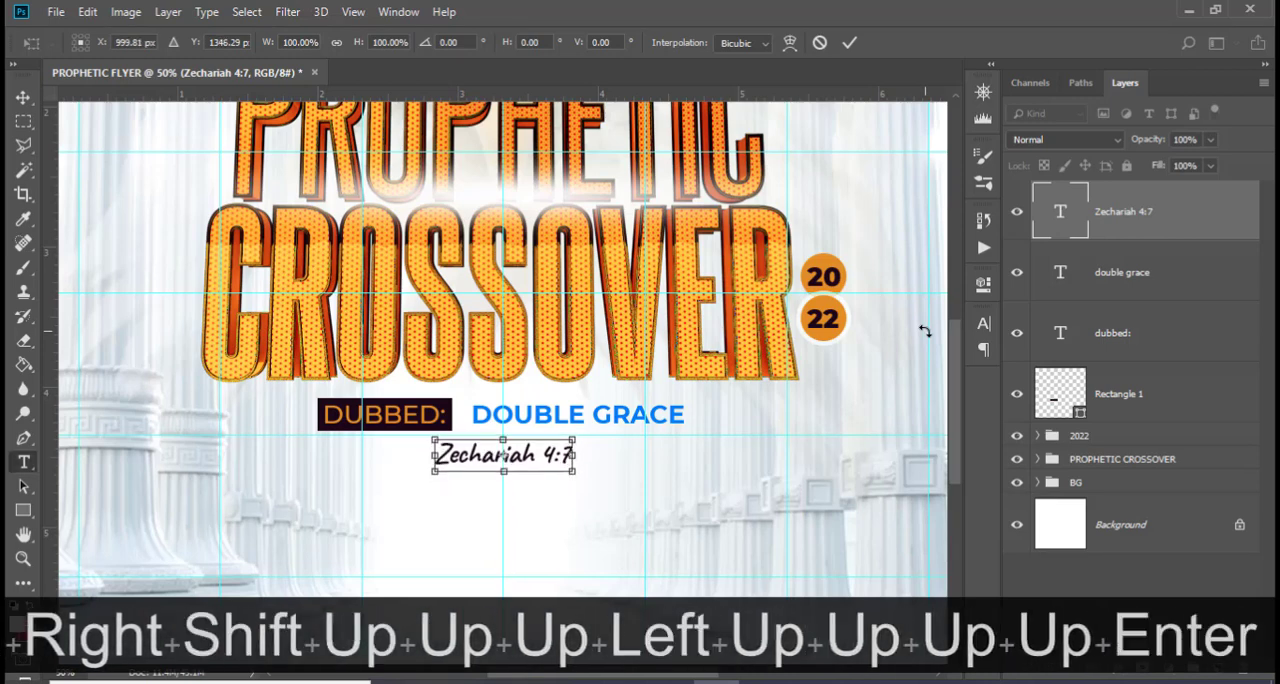
{"action": "key", "text": "ctrl+h"}
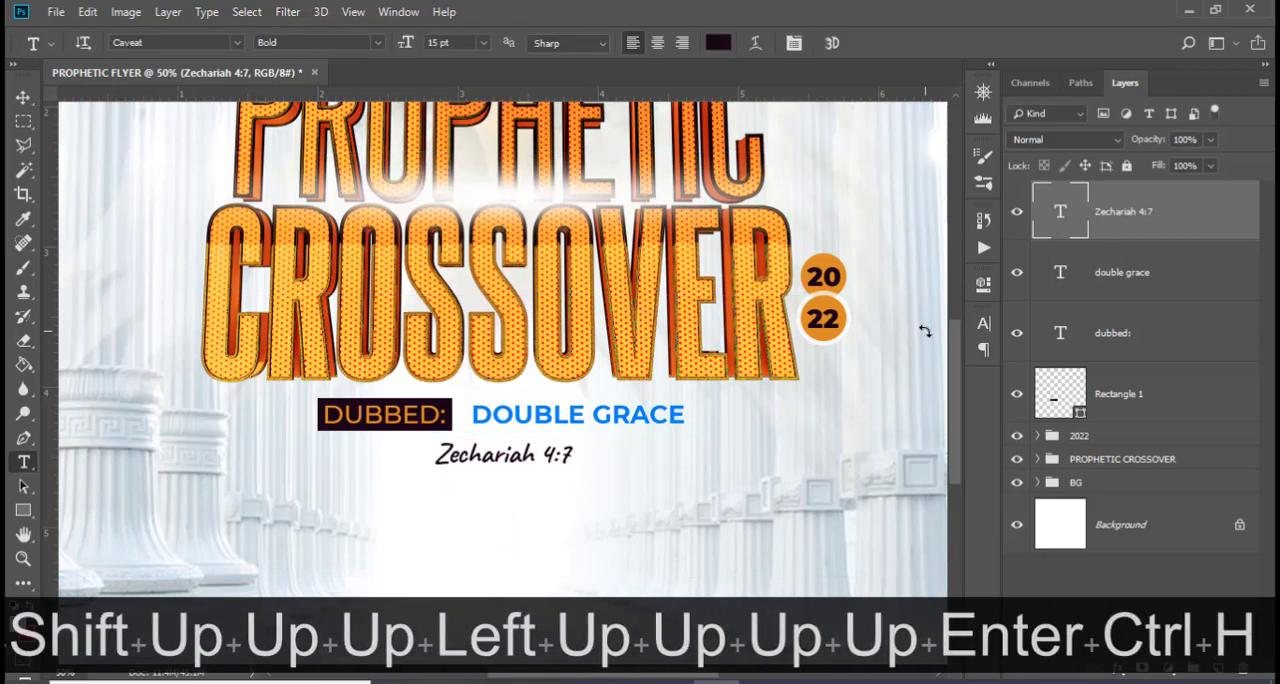
Shift Zechariah 4:7 right and up so it sits directly beneath DOUBLE GRACE with their left edges nearly aligned
{"action": "key", "text": "v"}
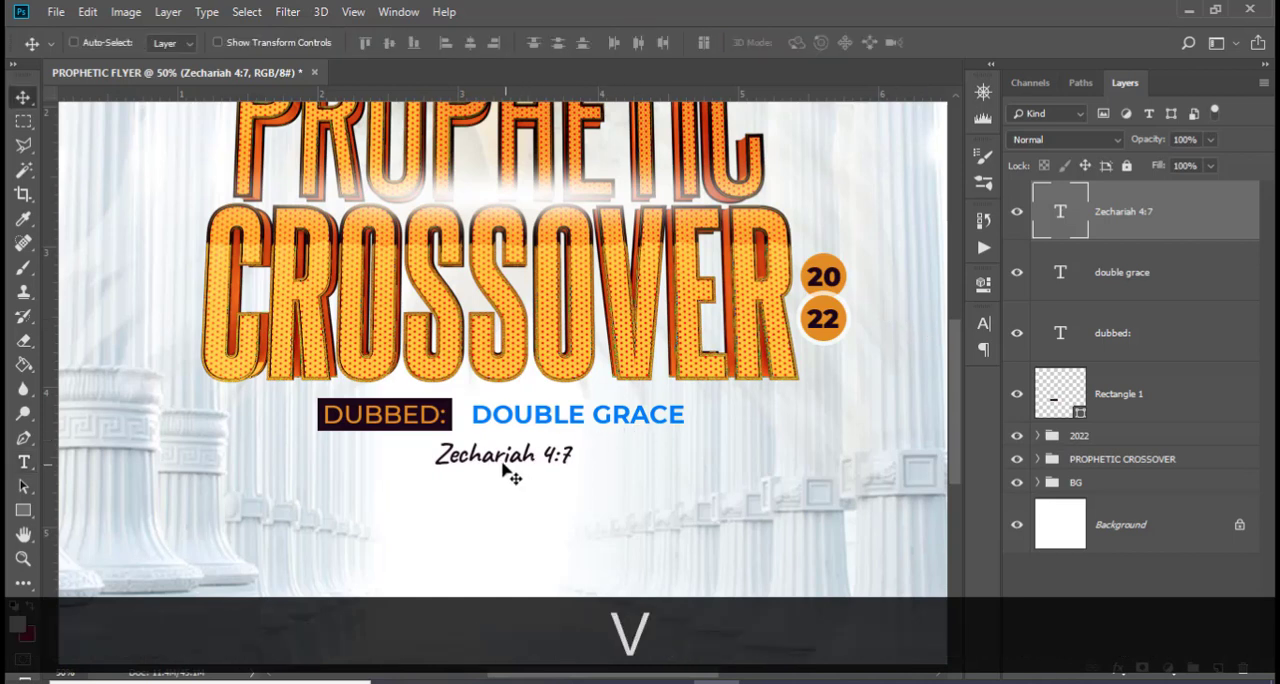
{"action": "left_click_drag", "start_coordinate": [502, 466], "coordinate": [542, 466]}
{"action": "key", "text": "shift+Up"}
{"action": "key", "text": "shift+Up"}
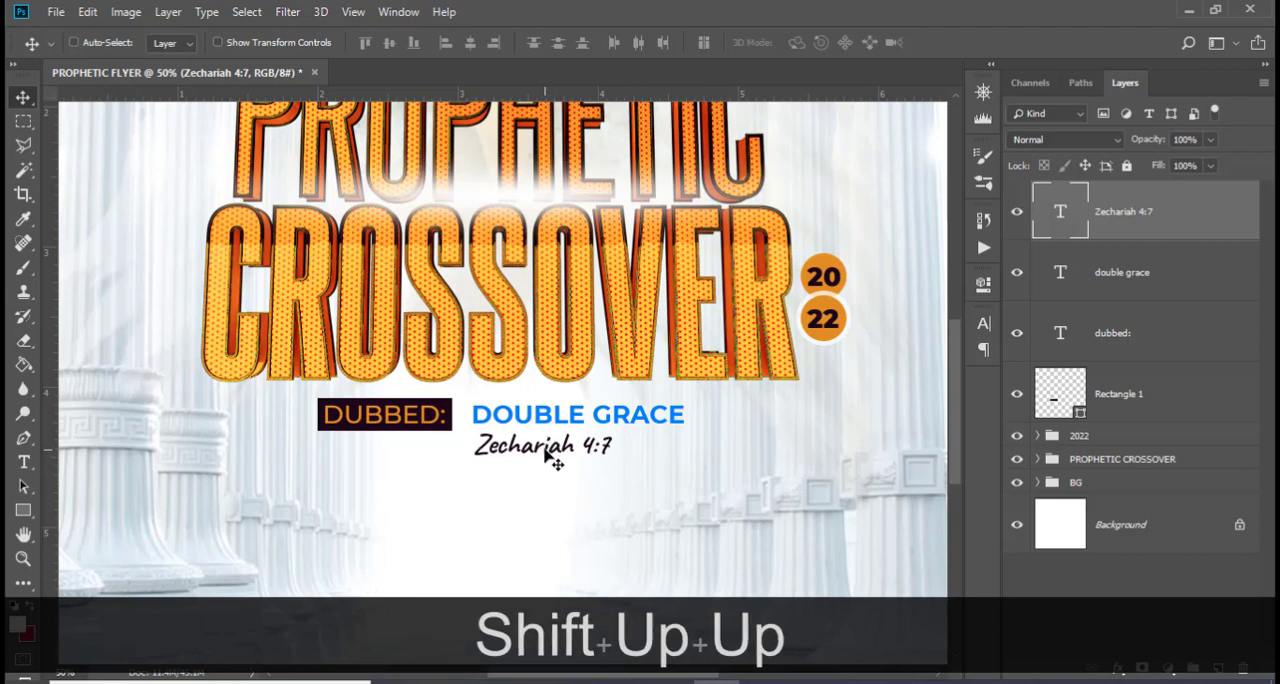
{"action": "key", "text": "Up"}
{"action": "key", "text": "Up"}
{"action": "key", "text": "Up"}
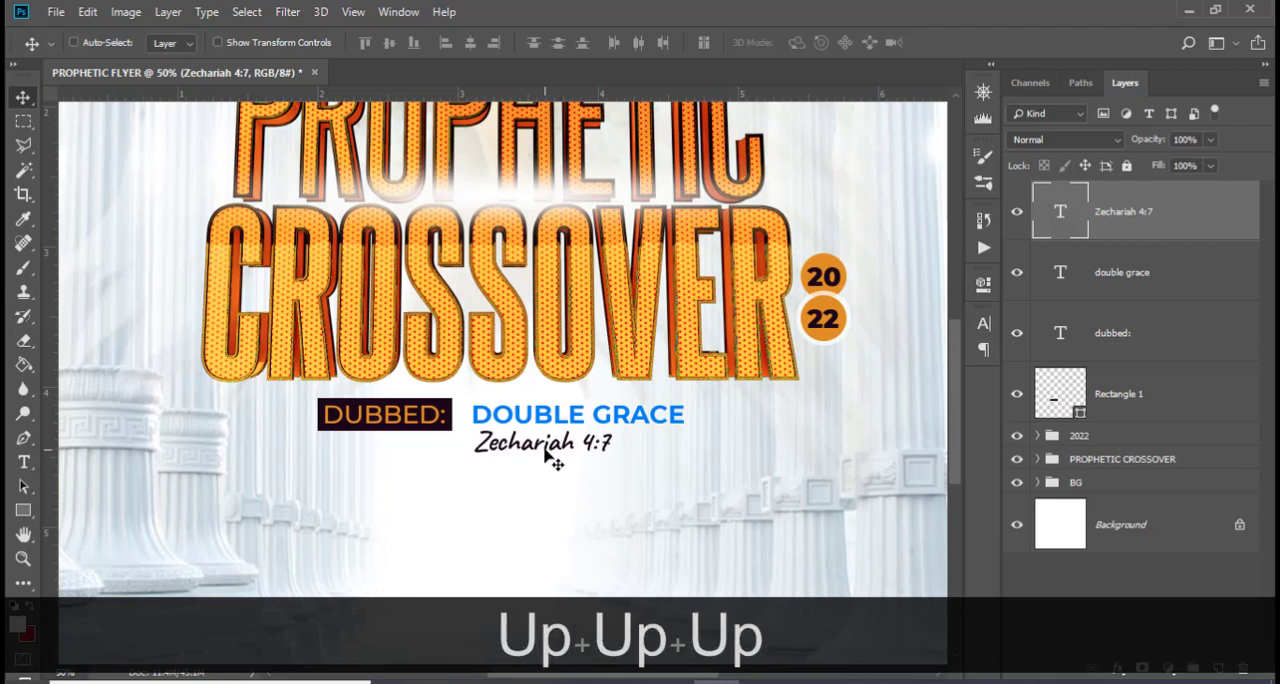
{"action": "key", "text": "Down"}
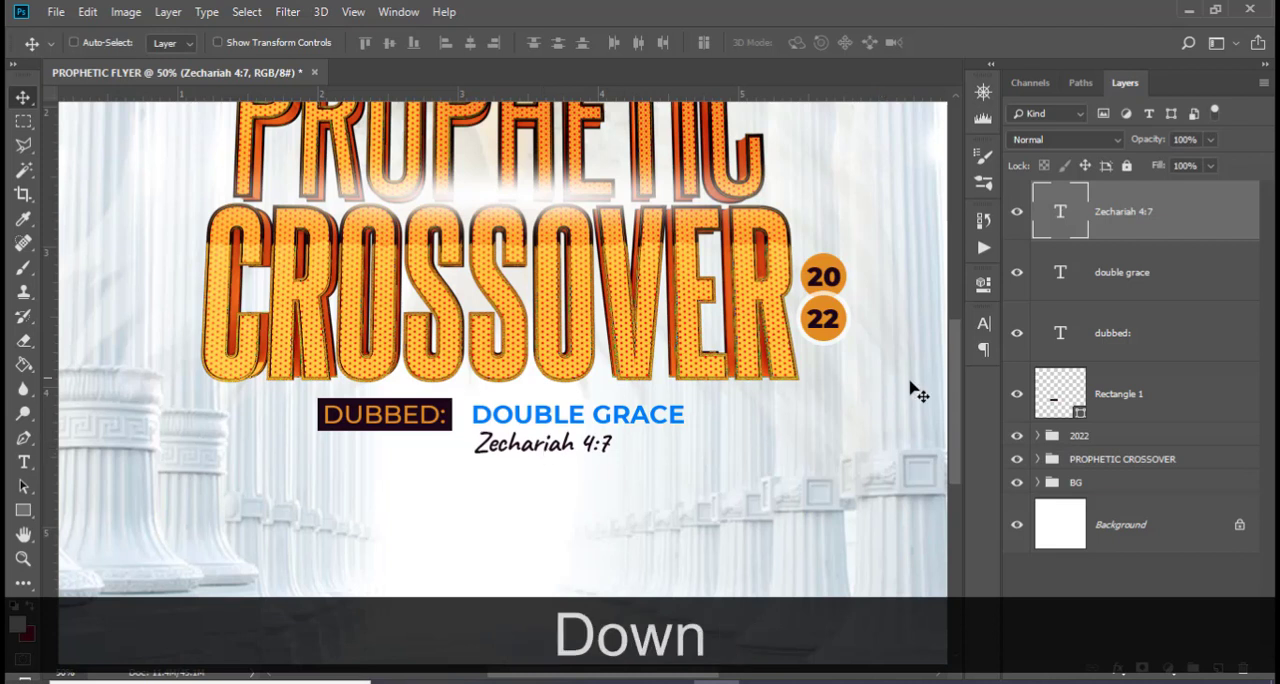
Move the DUBBED: text and its rectangle together down about 30 px, beside the DOUBLE GRACE and Zechariah 4:7 lines
{"action": "left_click", "coordinate": [1162, 404]}
{"action": "left_click", "coordinate": [1127, 332], "text": "ctrl"}
{"action": "key", "text": "shift+Down"}
{"action": "key", "text": "shift+Down"}
{"action": "key", "text": "shift+Down"}
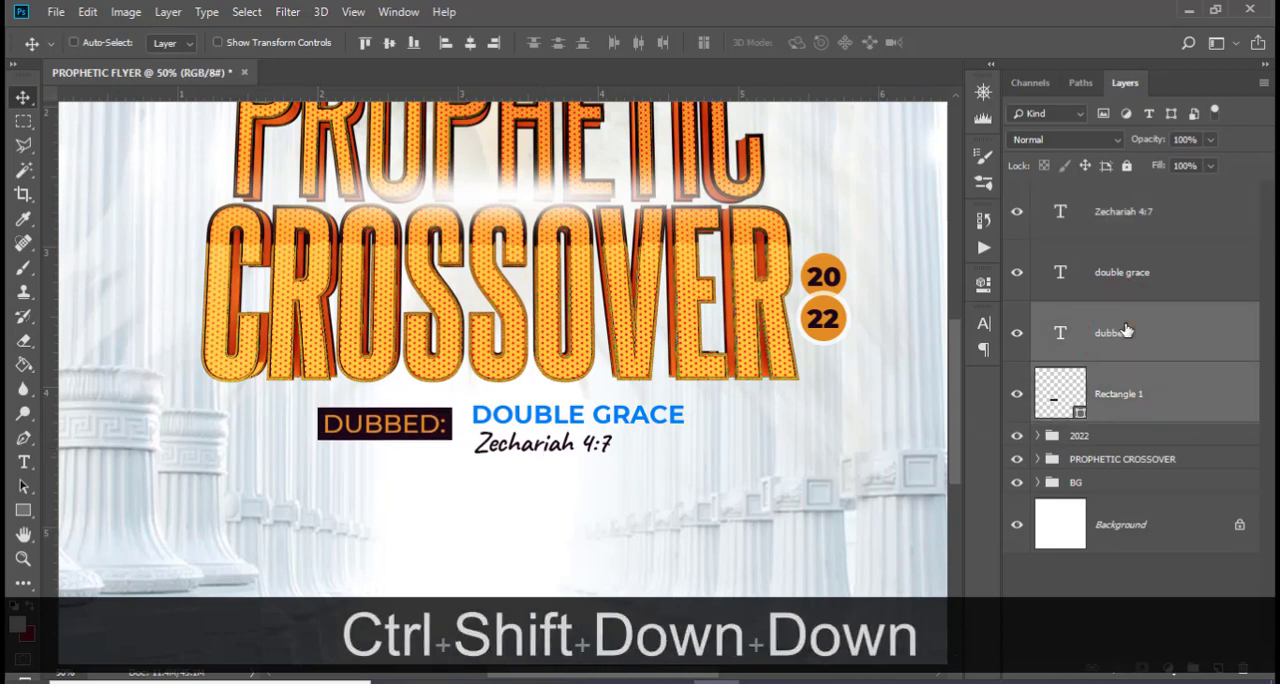
Nudge the DUBBED: text and its rectangle together about 22 px right, closer to DOUBLE GRACE
{"action": "key", "text": "shift+Right"}
{"action": "key", "text": "shift+Right"}
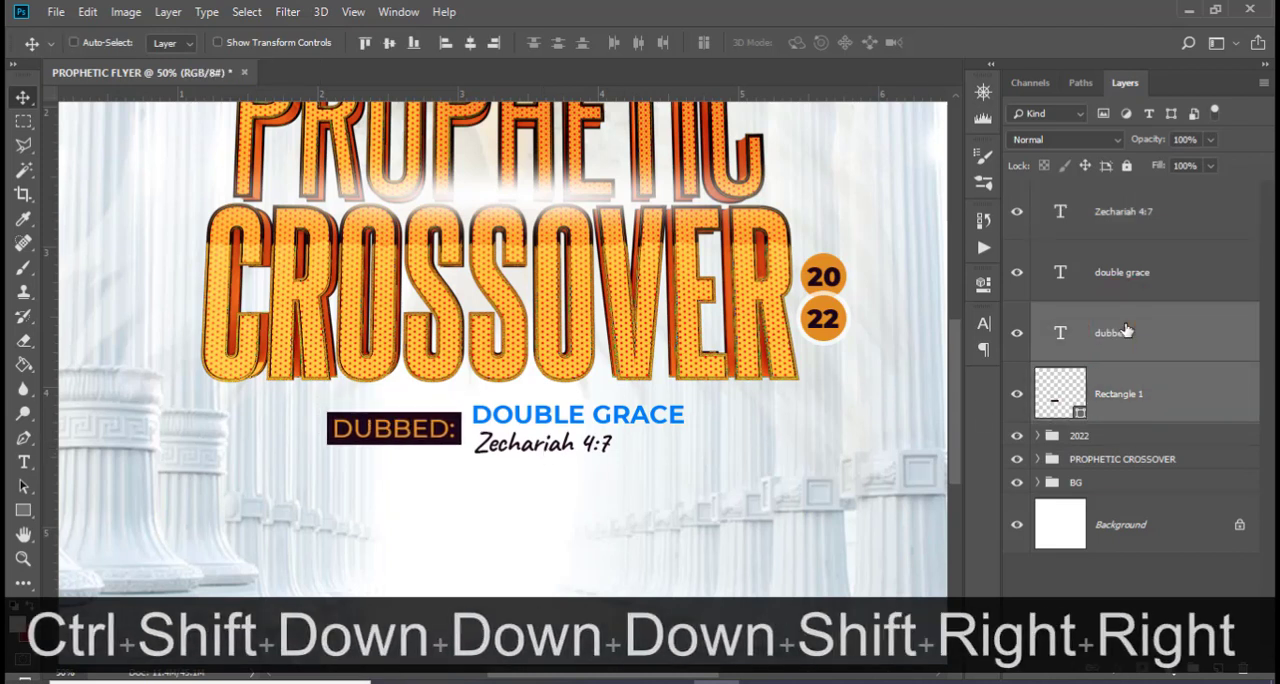
{"action": "key", "text": "Right"}
{"action": "key", "text": "Right"}
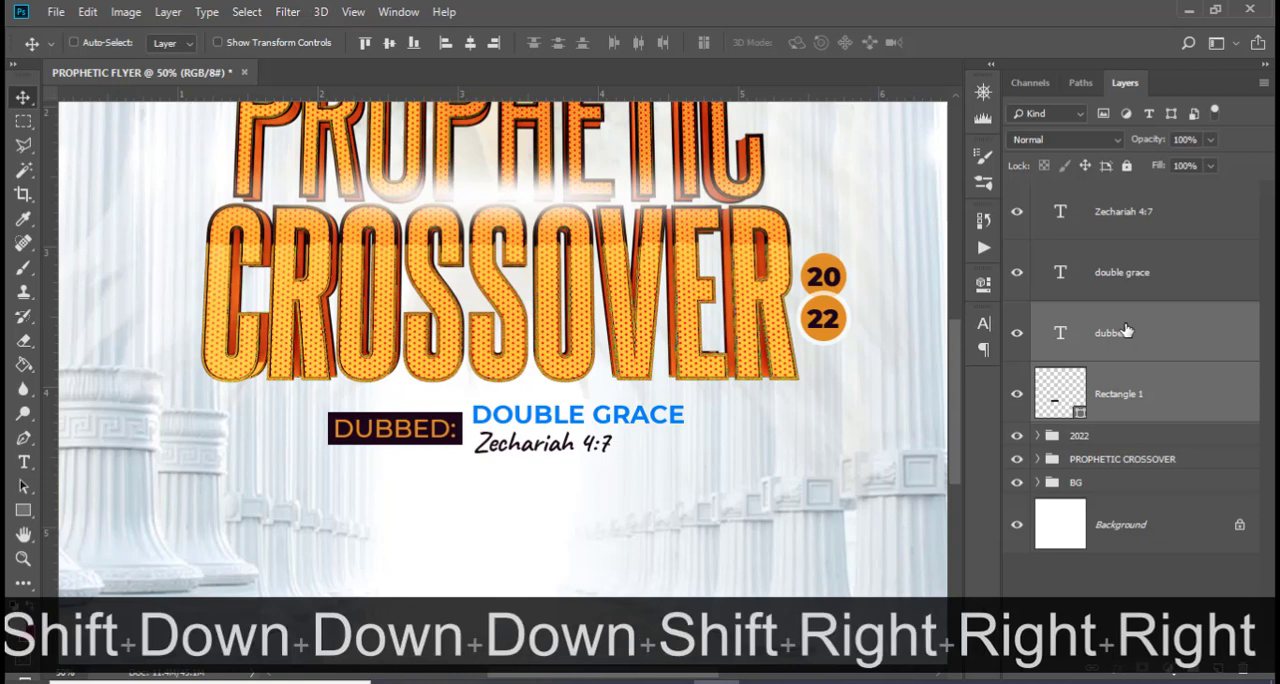
Nudge Zechariah 4:7 slightly left and up so its left edge lines up with DOUBLE GRACE above it
{"action": "left_click", "coordinate": [1140, 211]}
{"action": "key", "text": "Left"}
{"action": "key", "text": "Left"}
{"action": "key", "text": "Left"}
{"action": "key", "text": "Up"}
{"action": "key", "text": "Up"}
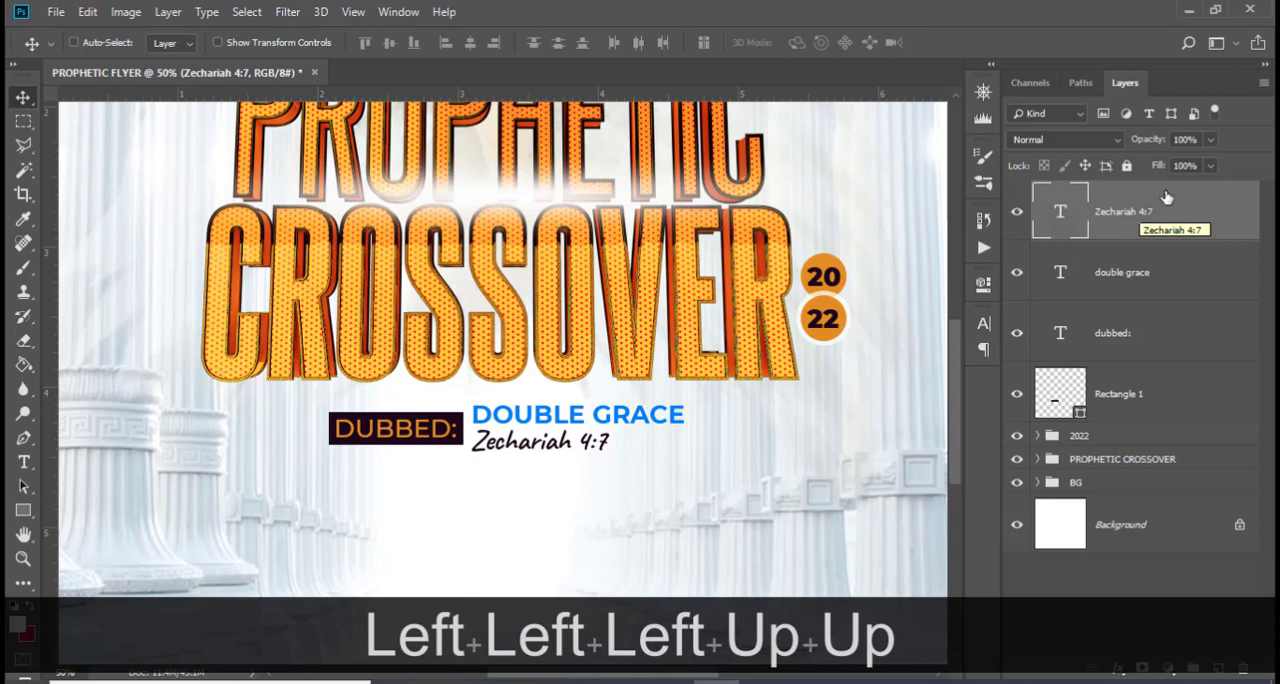
Shift the rectangle, DUBBED:, DOUBLE GRACE and Zechariah 4:7 together slightly left to centre them on the vertical middle guide, with guides hidden again
{"action": "left_click", "coordinate": [1120, 396], "text": "shift"}
{"action": "key", "text": "ctrl+shift+t"}
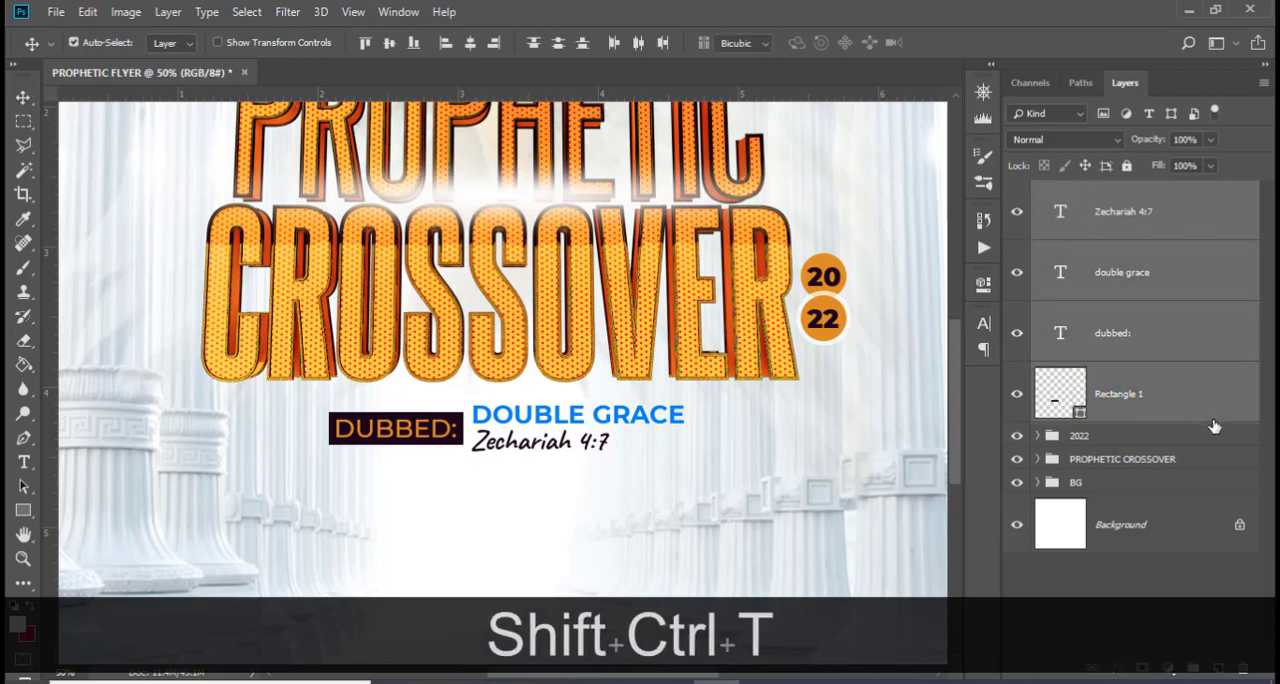
{"action": "key", "text": "ctrl+h"}
{"action": "key", "text": "Left"}
{"action": "key", "text": "Left"}
{"action": "key", "text": "Left"}
{"action": "key", "text": "Left"}
{"action": "key", "text": "Left"}
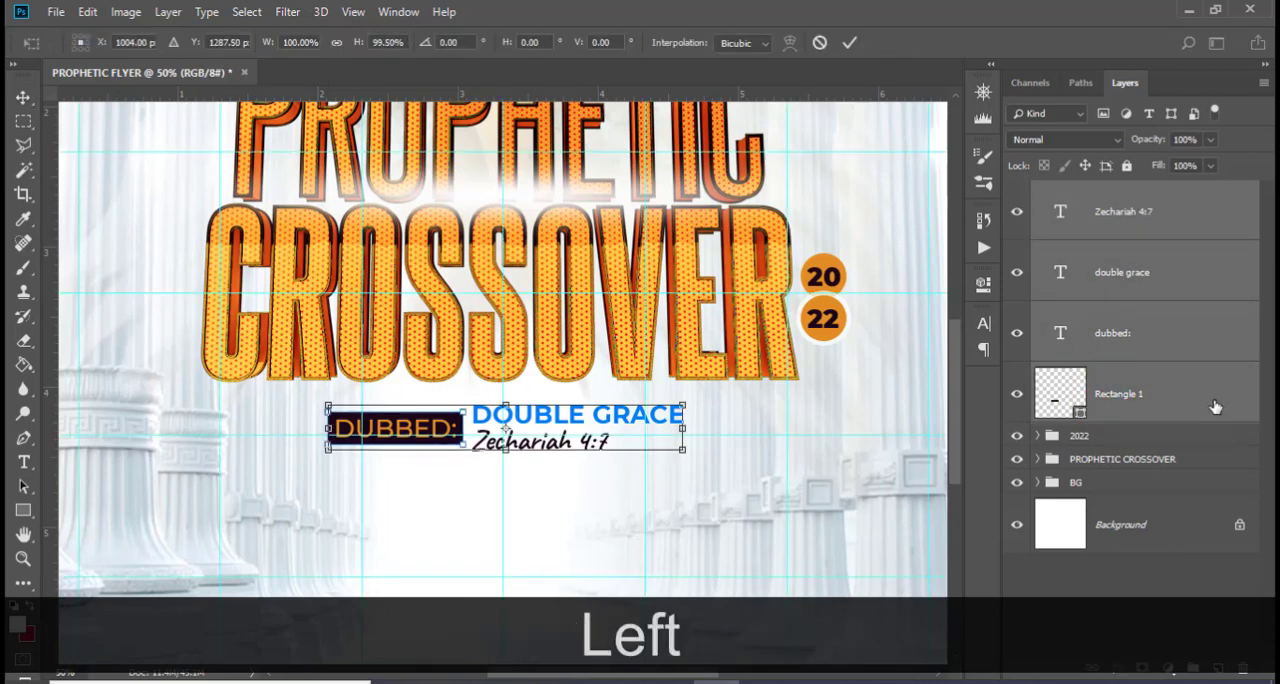
{"action": "key", "text": "Return"}
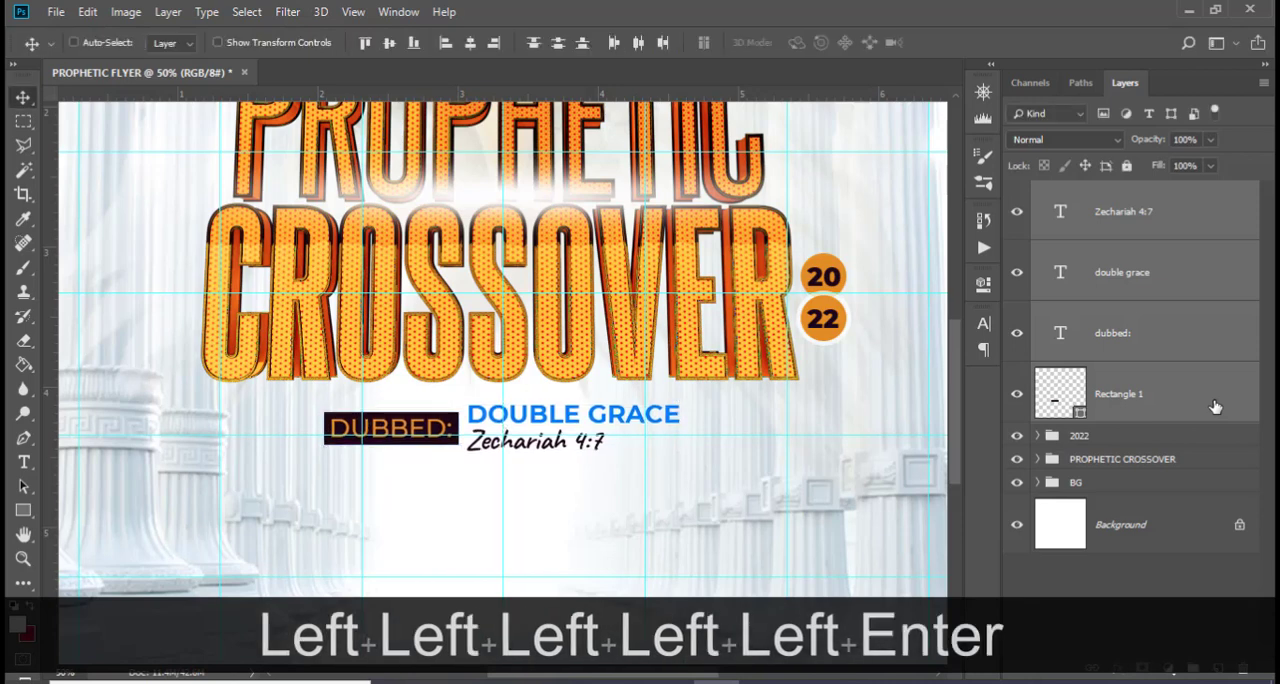
{"action": "key", "text": "ctrl+h"}
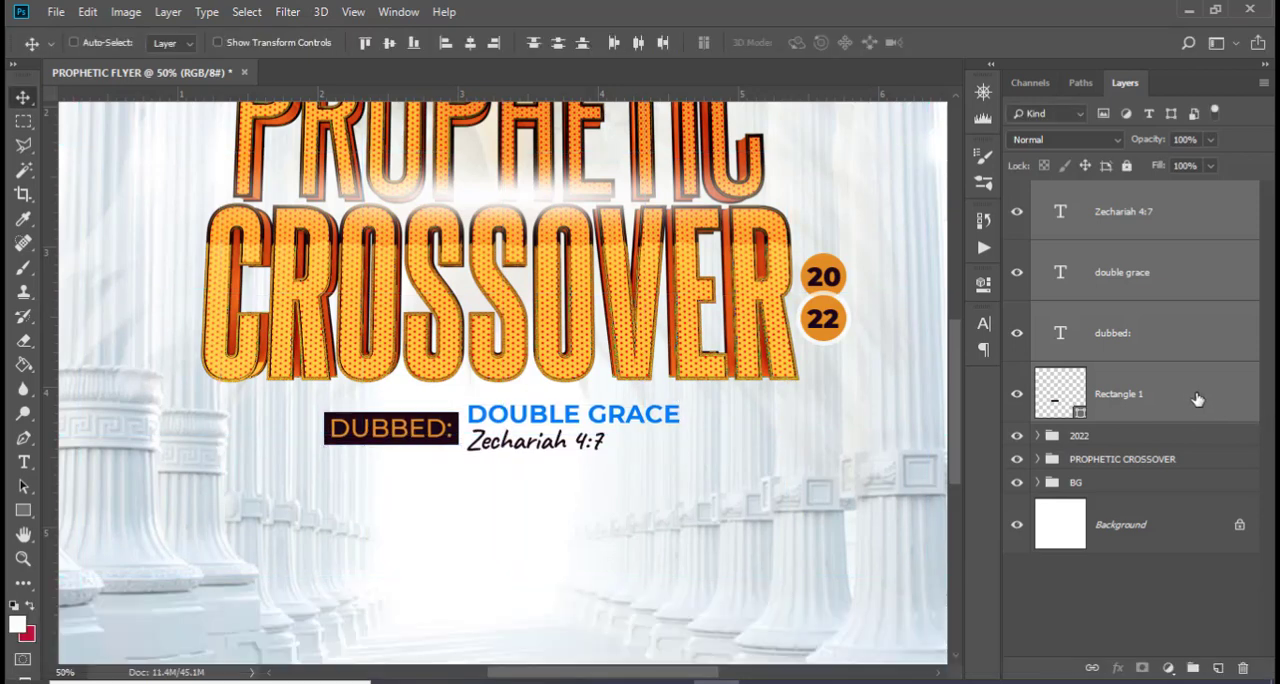
Group the rectangle and the three subtitle text layers and name the group DUBBED
{"action": "key", "text": "ctrl+g"}
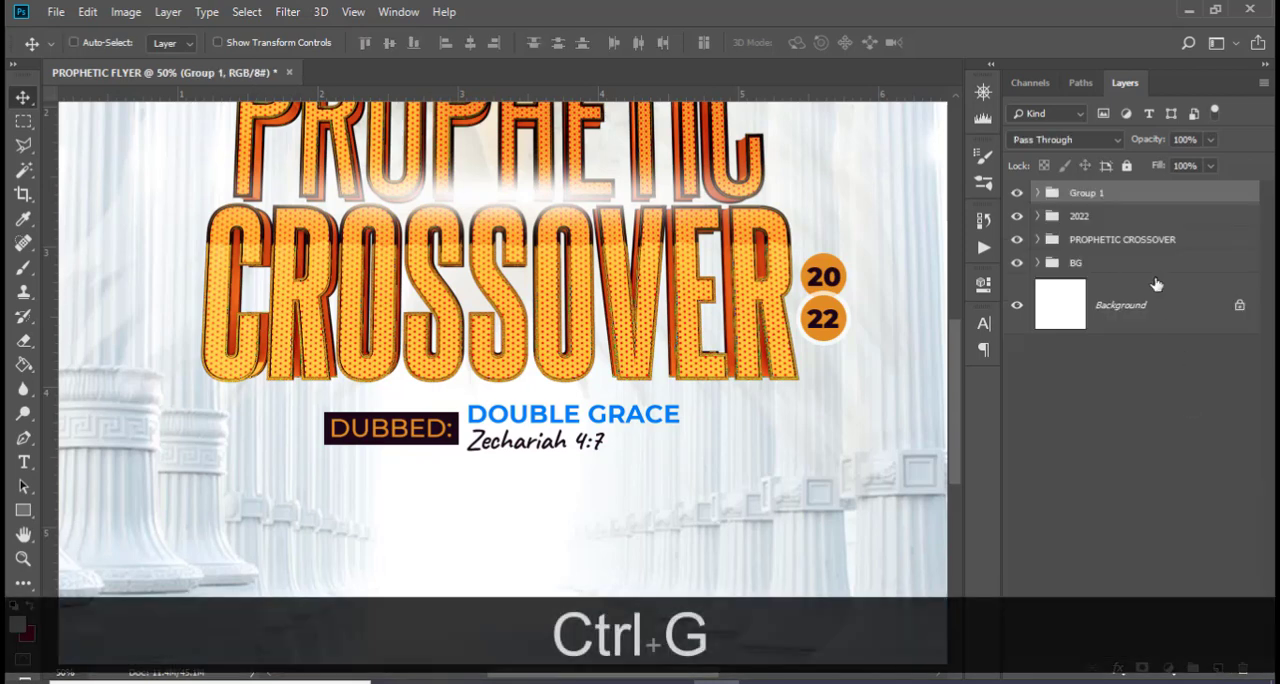
{"action": "double_click", "coordinate": [1084, 196]}
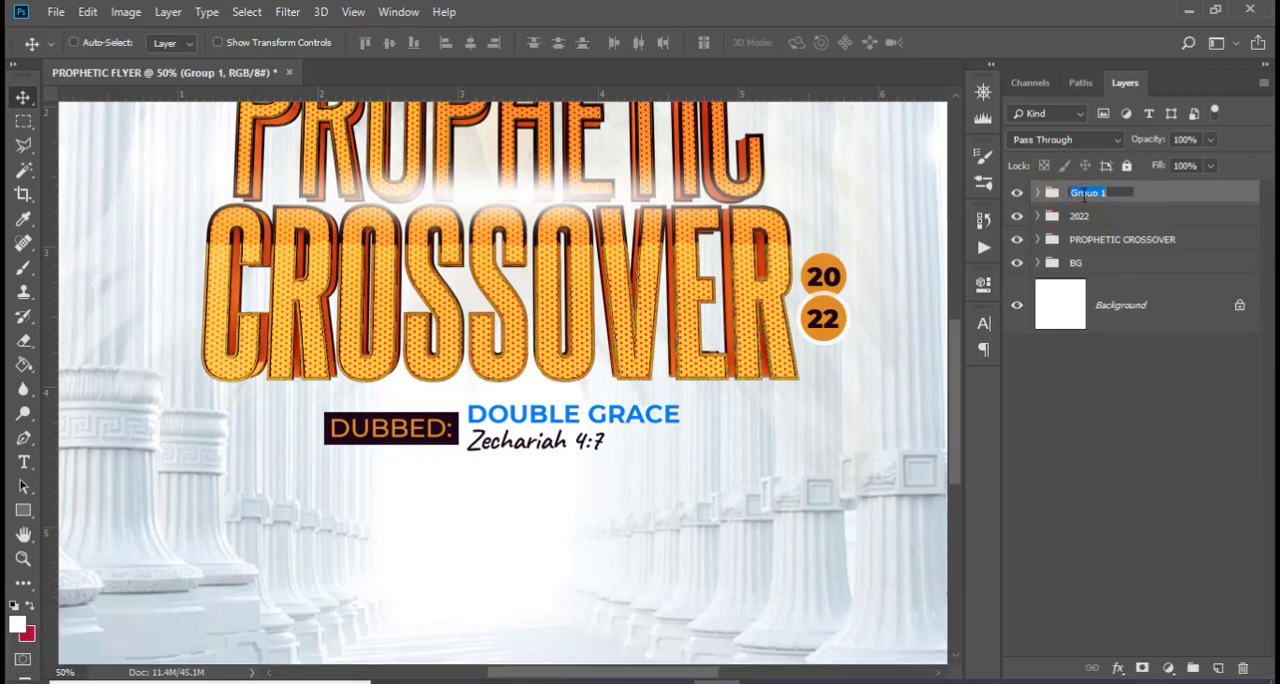
{"action": "type", "text": "DUBBED"}
{"action": "key", "text": "Return"}
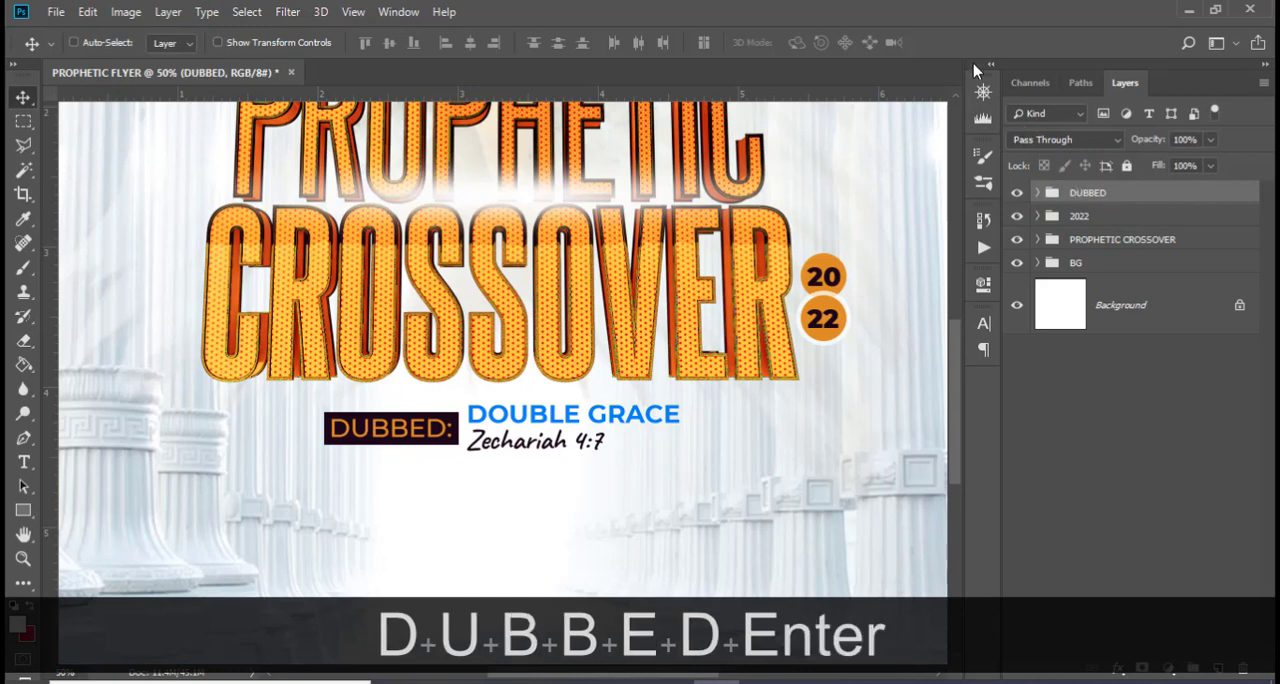
Add a new text layer above the PROPHETIC title containing the 3 copied from 185.txt in Notepad
{"action": "scroll", "coordinate": [674, 386], "scroll_direction": "up", "scroll_amount": 5}
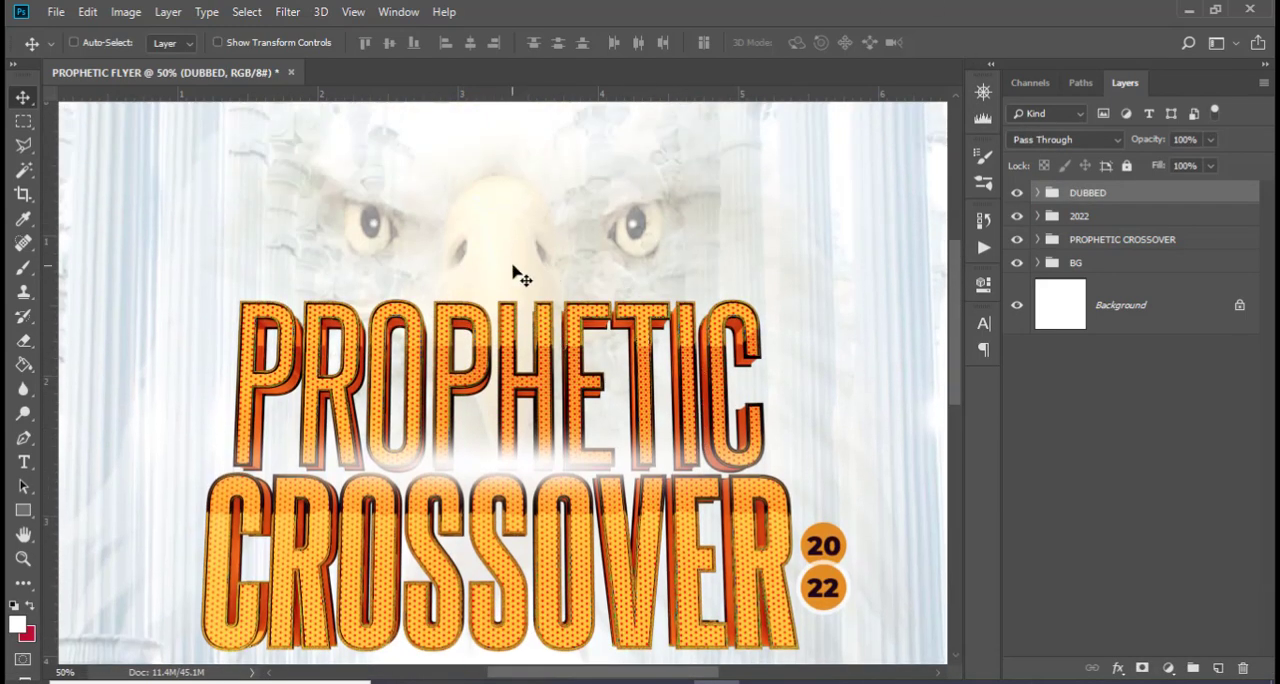
{"action": "key", "text": "t"}
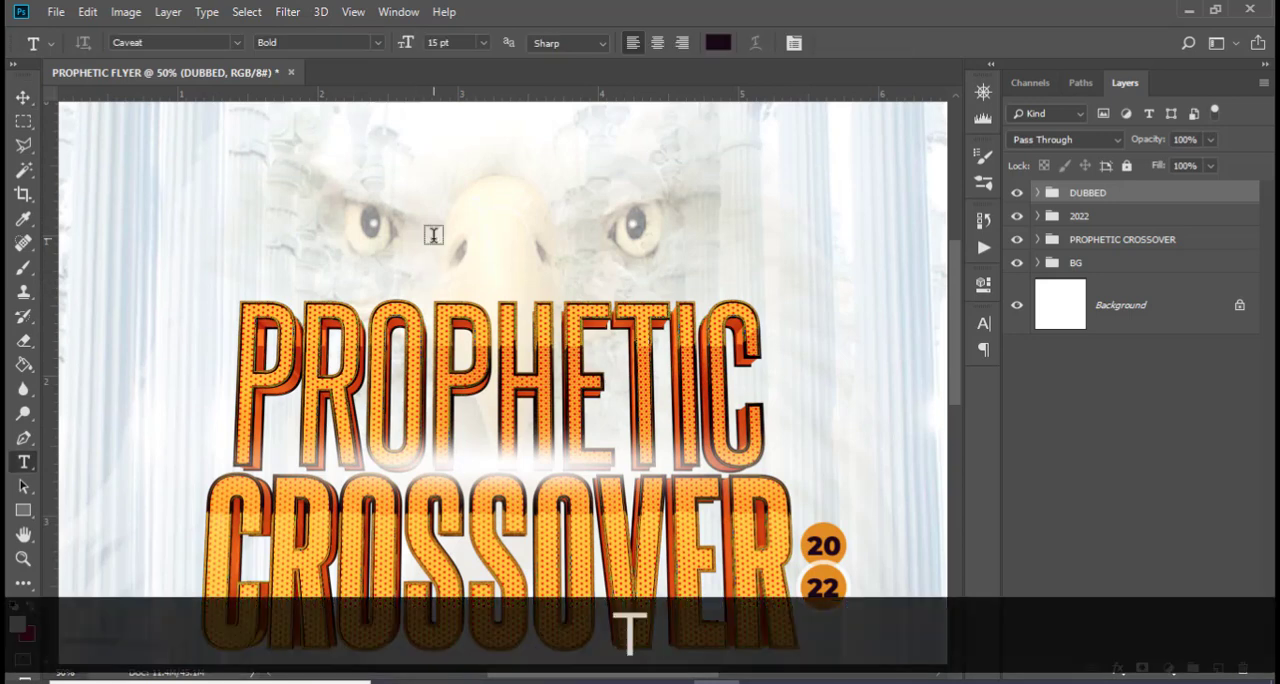
{"action": "left_click", "coordinate": [434, 236]}
{"action": "key", "text": "alt+Tab"}
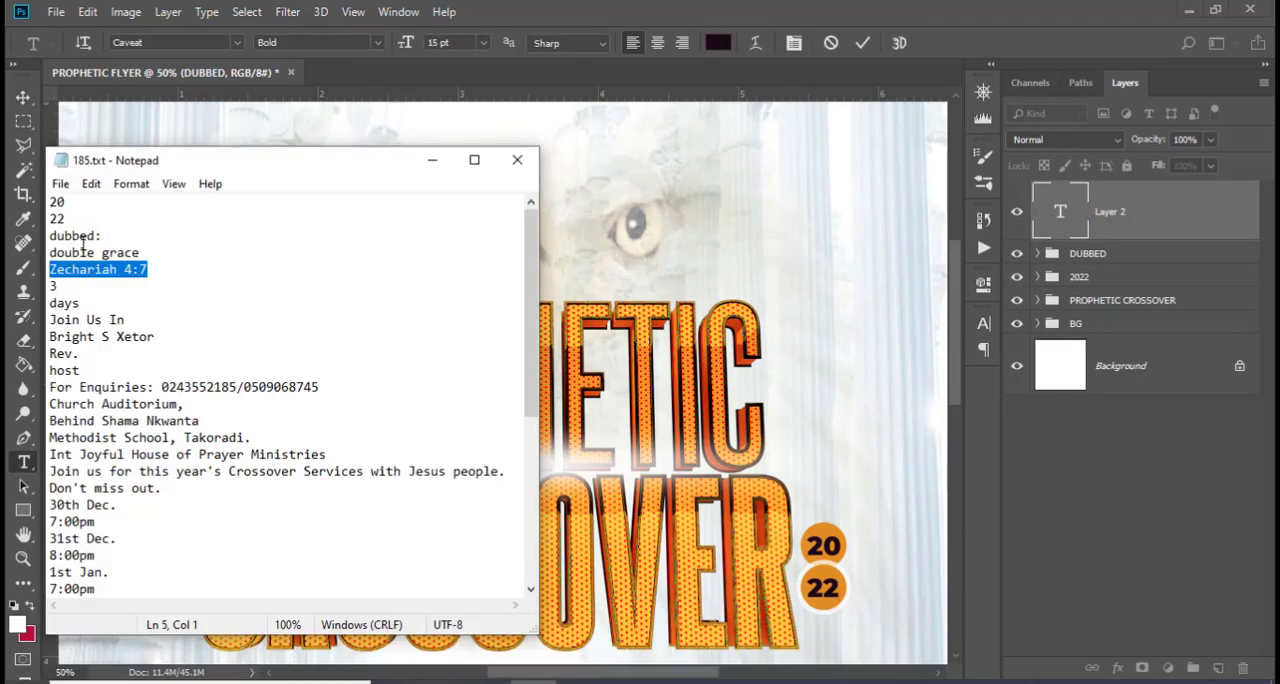
{"action": "left_click_drag", "start_coordinate": [79, 287], "coordinate": [36, 290]}
{"action": "key", "text": "ctrl+c"}
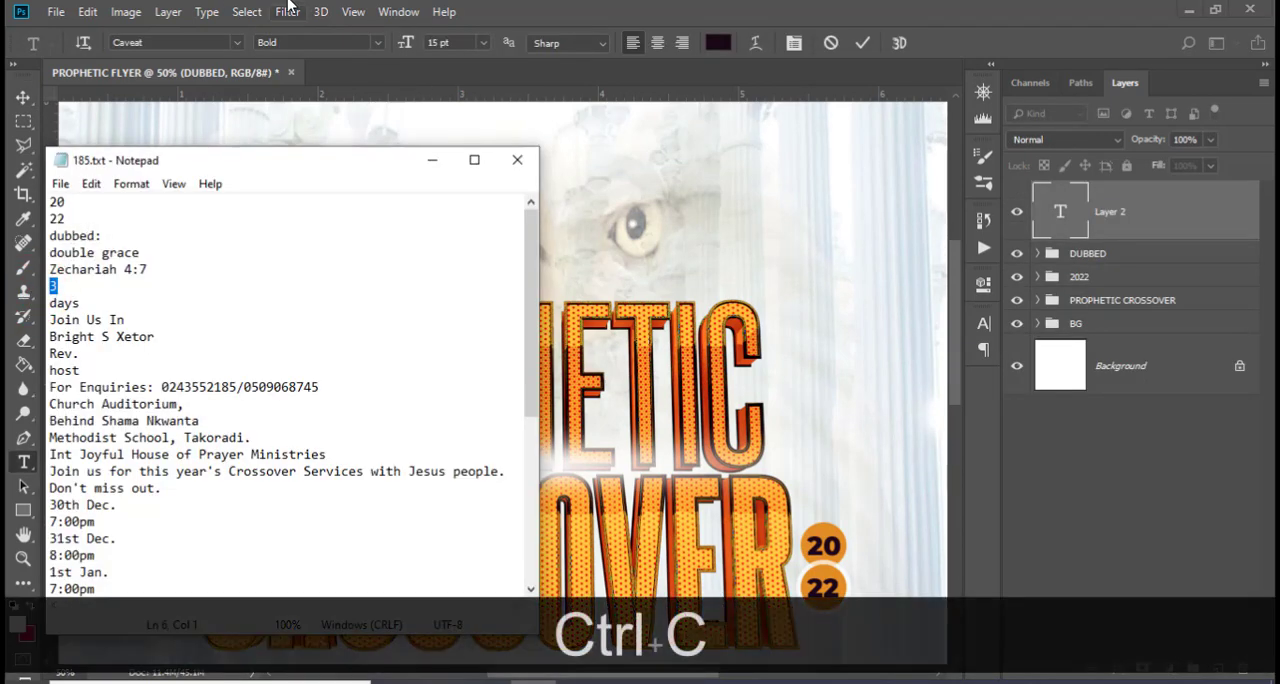
{"action": "left_click", "coordinate": [548, 6]}
{"action": "key", "text": "ctrl+v"}
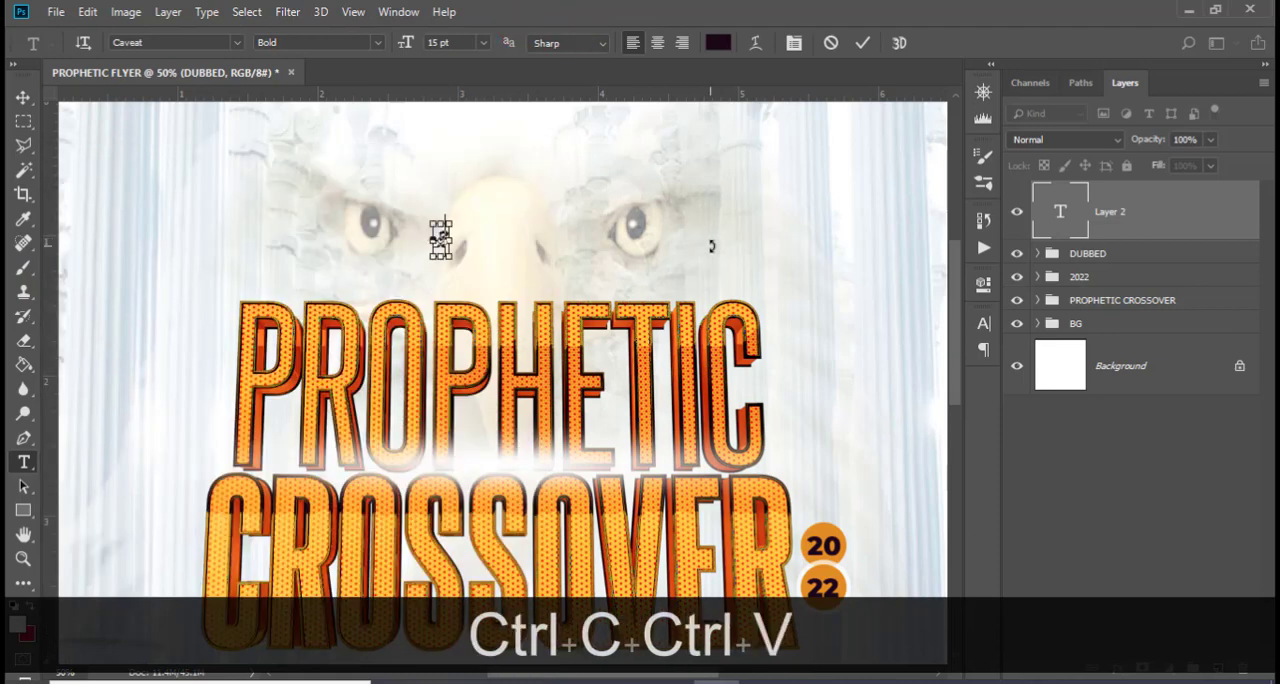
{"action": "left_click", "coordinate": [1100, 220]}
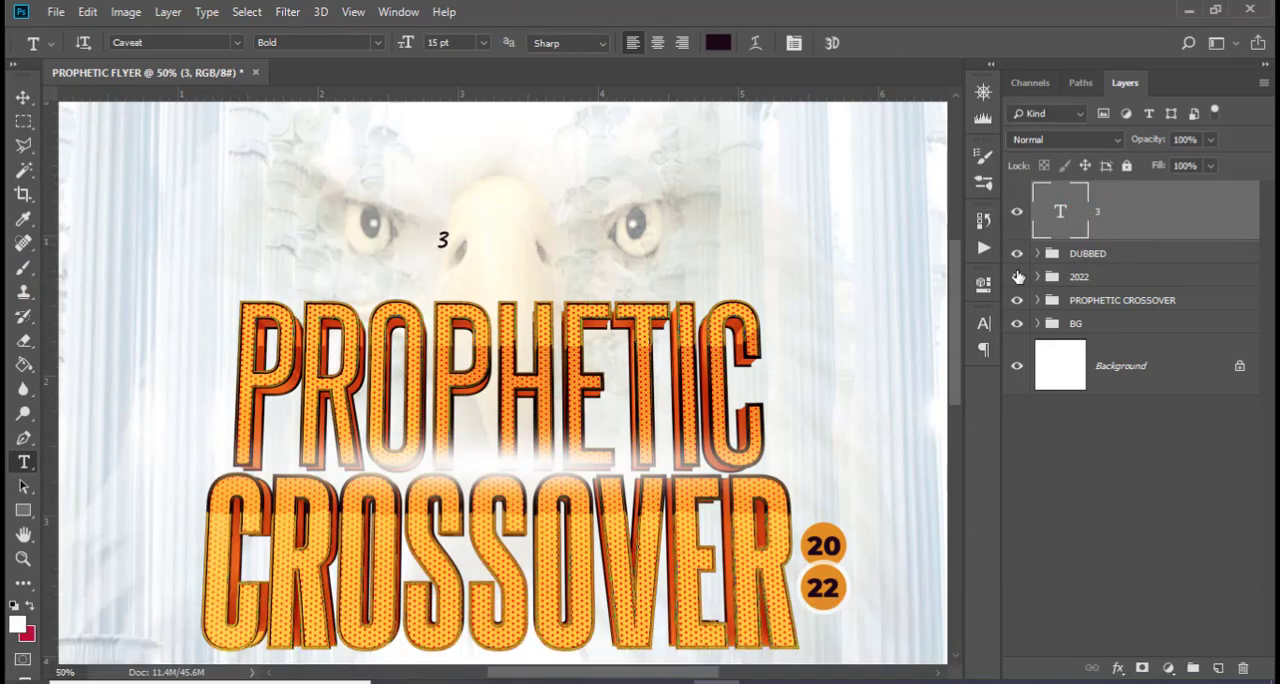
Change the font of the 3 to Montserrat Bold
{"action": "left_click", "coordinate": [982, 325]}
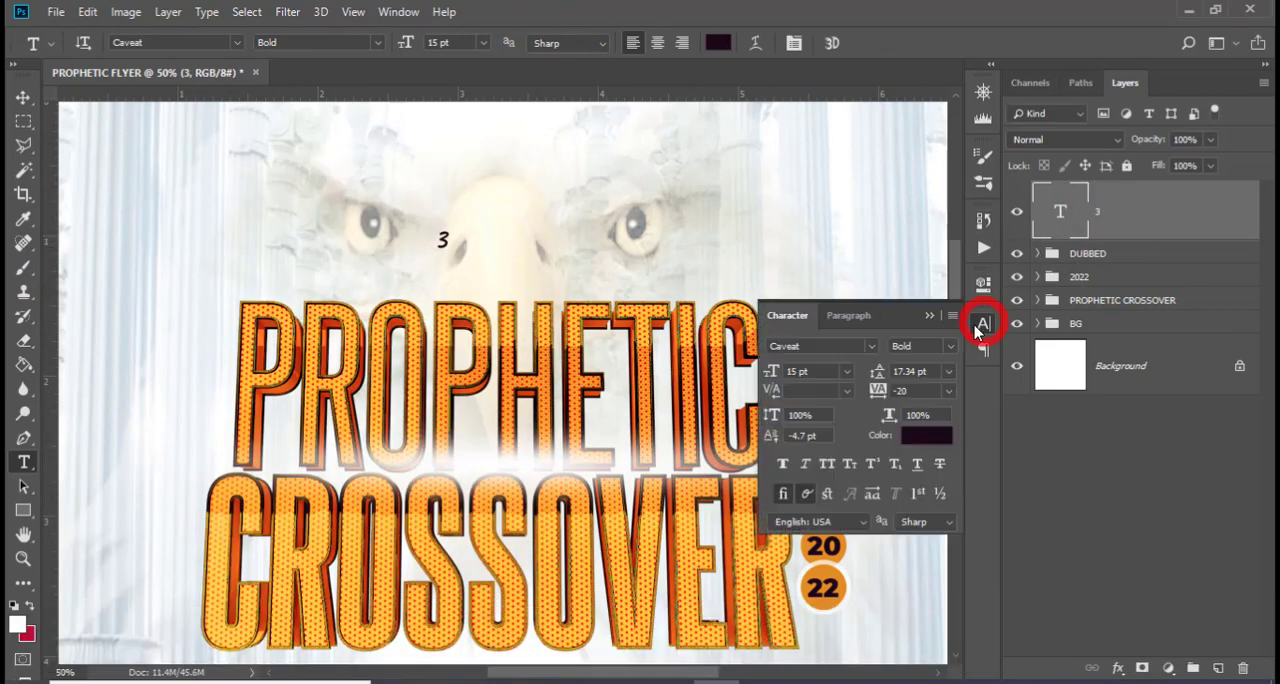
{"action": "left_click", "coordinate": [870, 346]}
{"action": "left_click", "coordinate": [838, 485]}
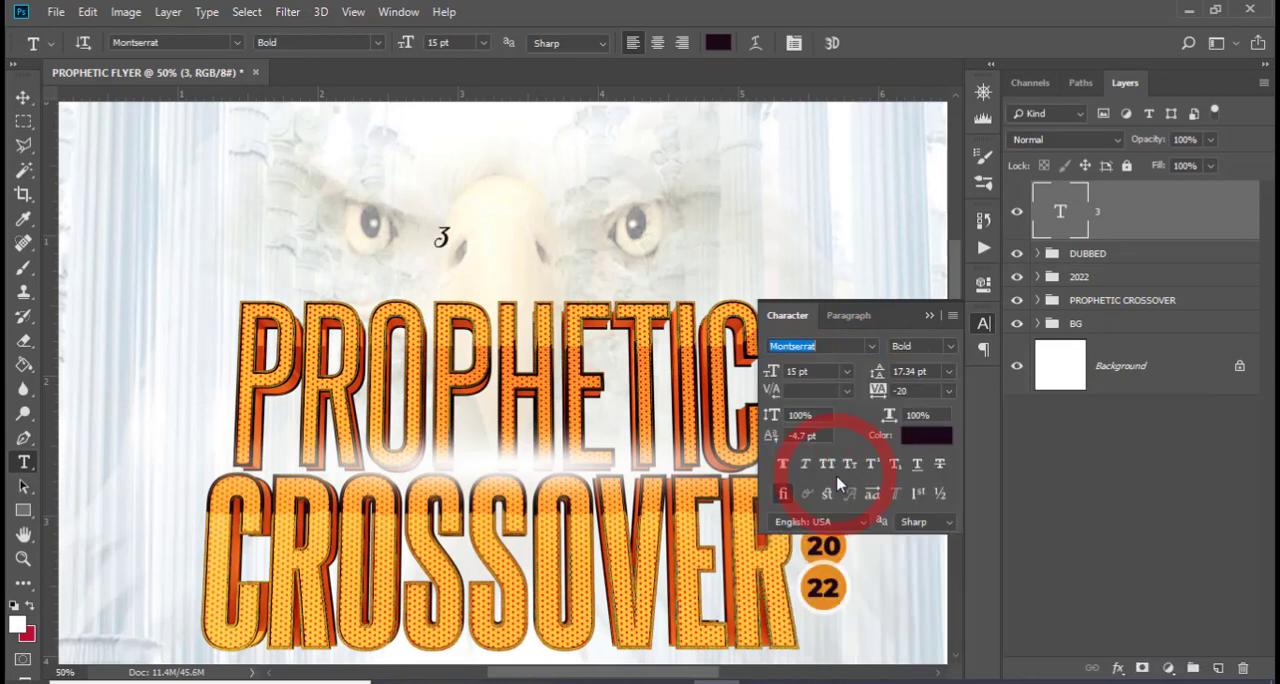
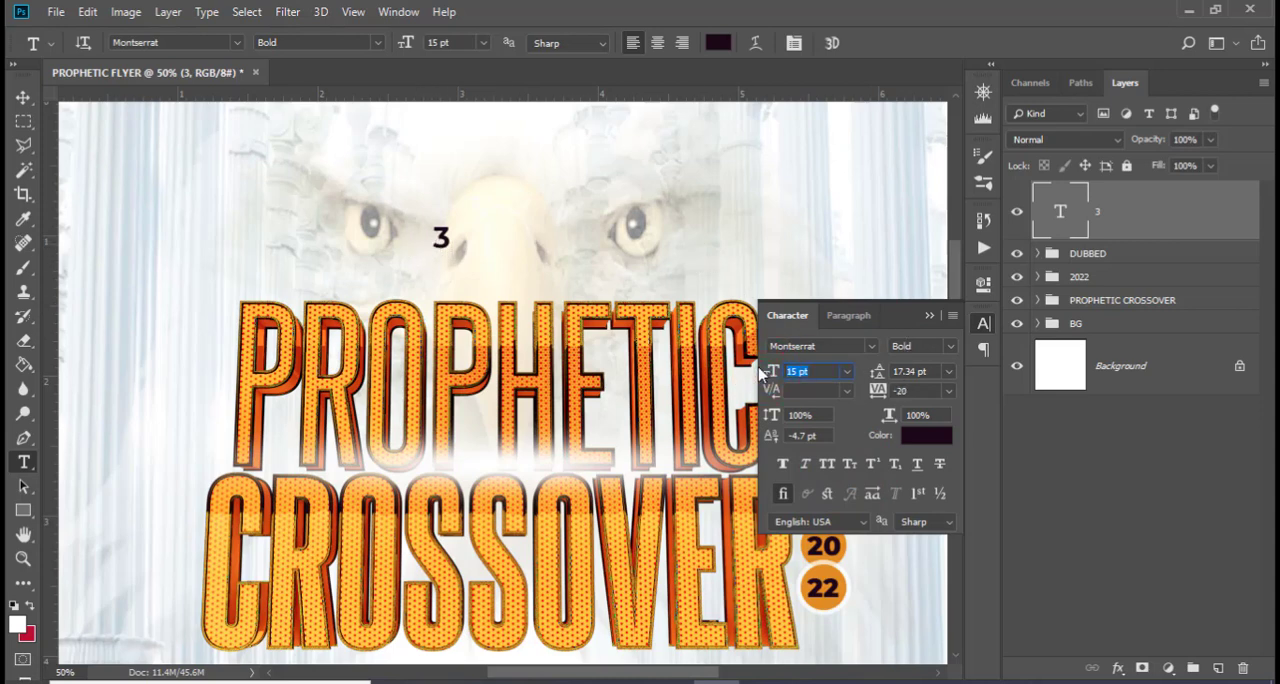
Set the 3 to 30 pt and apply Faux Bold to it
{"action": "type", "text": "30"}
{"action": "key", "text": "Return"}
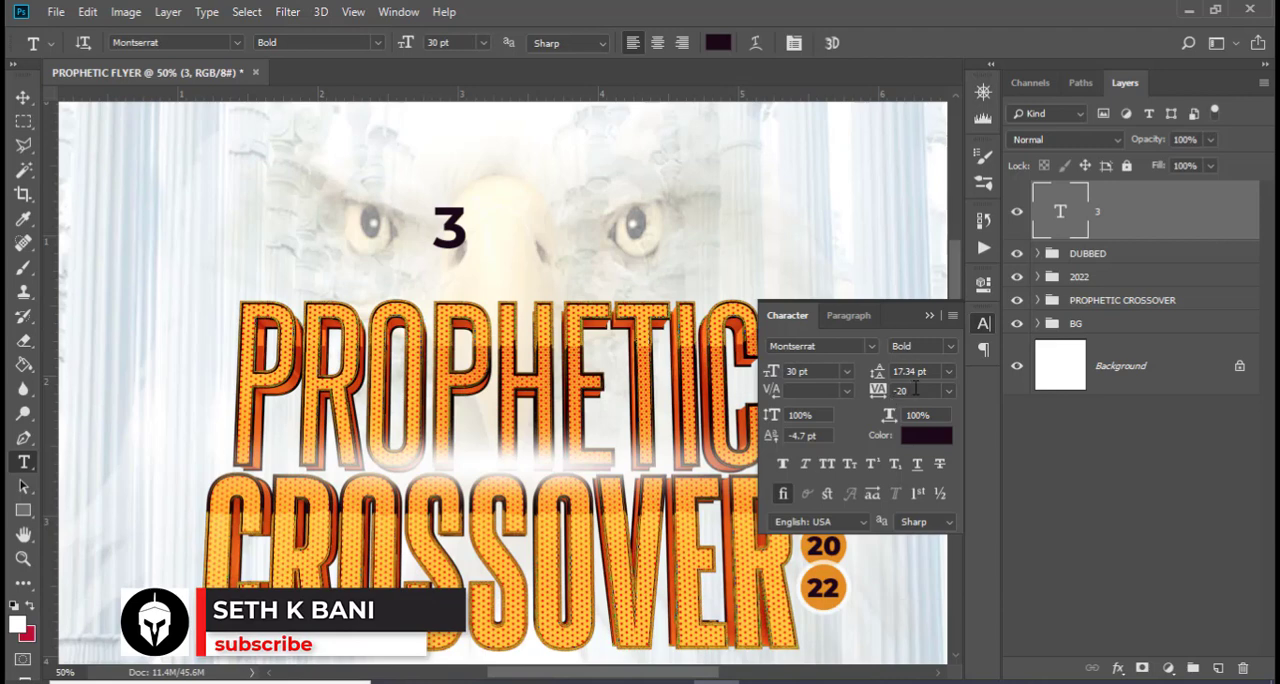
{"action": "left_click", "coordinate": [784, 463]}
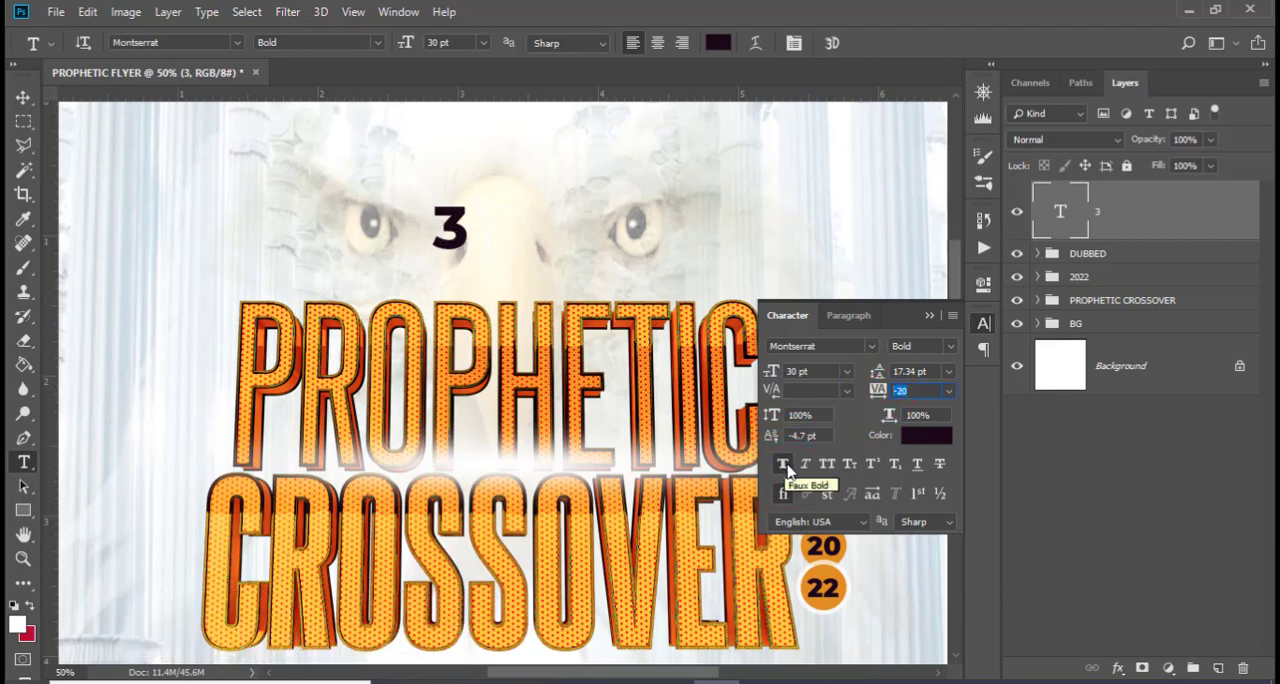
Change the text colour of the 3 to #6a0826
{"action": "left_click", "coordinate": [926, 440]}
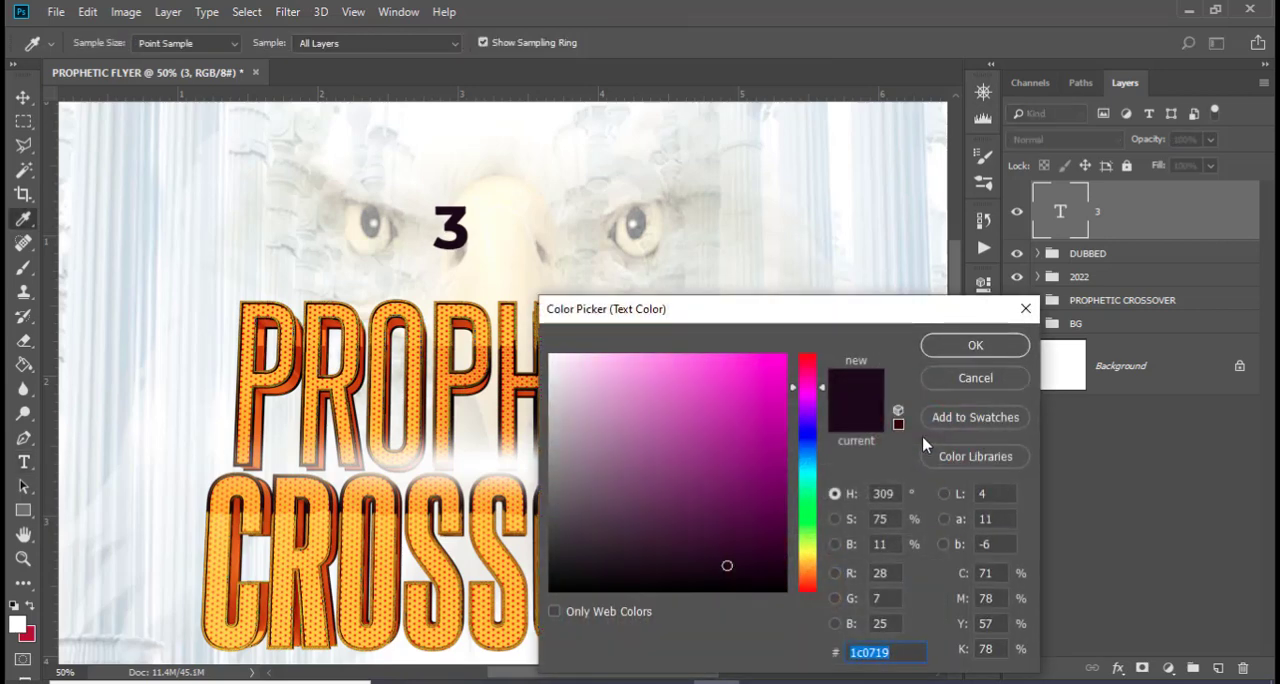
{"action": "type", "text": "6a082"}
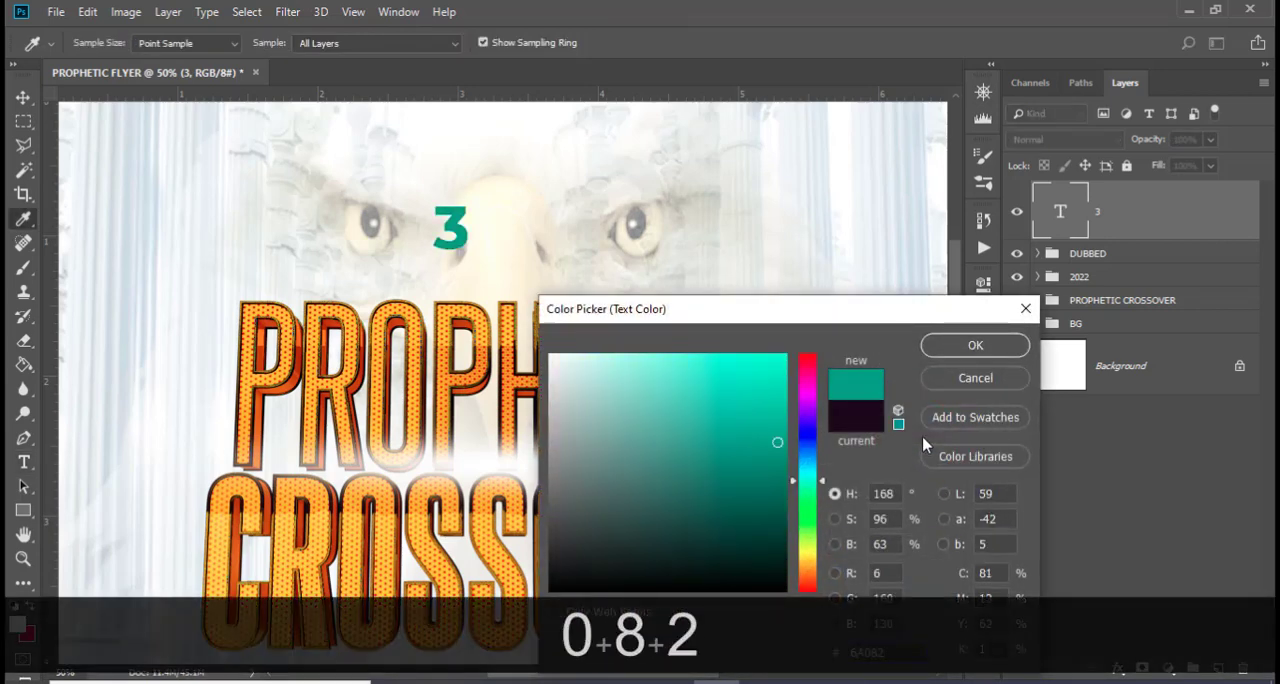
{"action": "type", "text": "6"}
{"action": "left_click", "coordinate": [975, 347]}
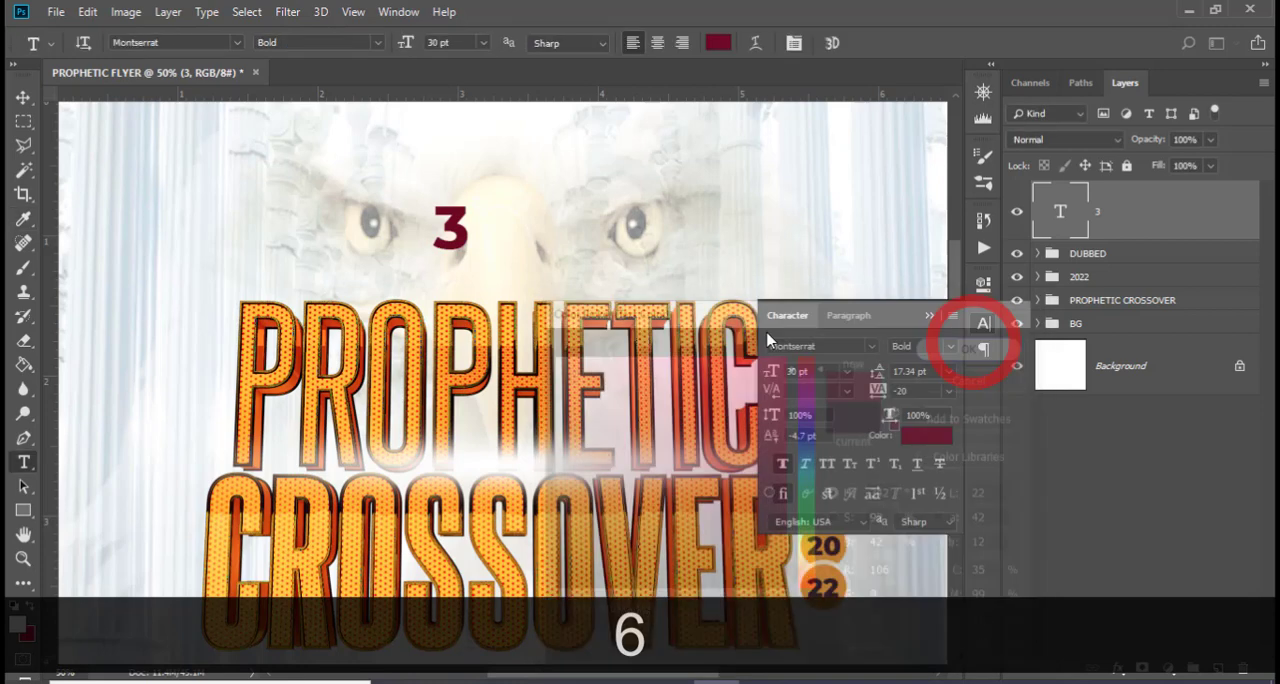
Move the 3 down to just above the PROPHETIC title and place a duplicate of it to its right
{"action": "key", "text": "v"}
{"action": "left_click_drag", "start_coordinate": [452, 230], "coordinate": [505, 268]}
{"action": "key", "text": "ctrl+j"}
{"action": "key", "text": "v"}
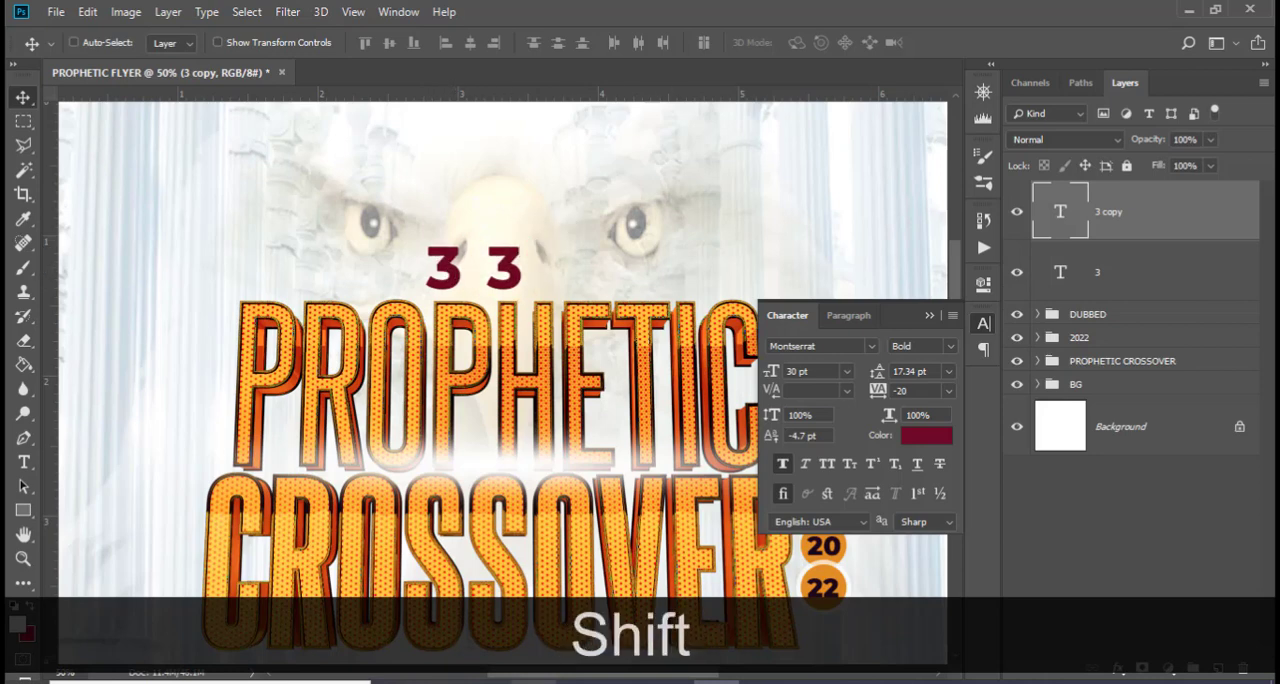
Replace the duplicated 3's text with the word days copied from 185.txt in Notepad
{"action": "key", "text": "alt+Tab"}
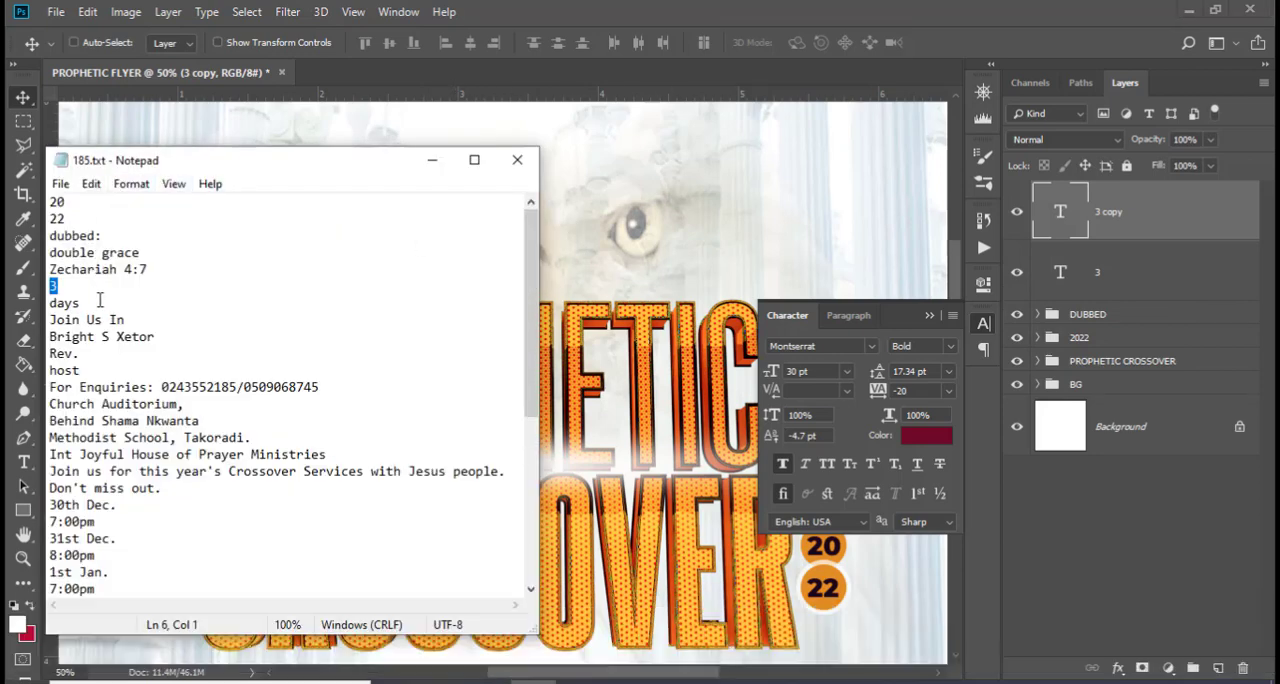
{"action": "left_click_drag", "start_coordinate": [101, 300], "coordinate": [20, 309]}
{"action": "key", "text": "ctrl+c"}
{"action": "left_click", "coordinate": [560, 3]}
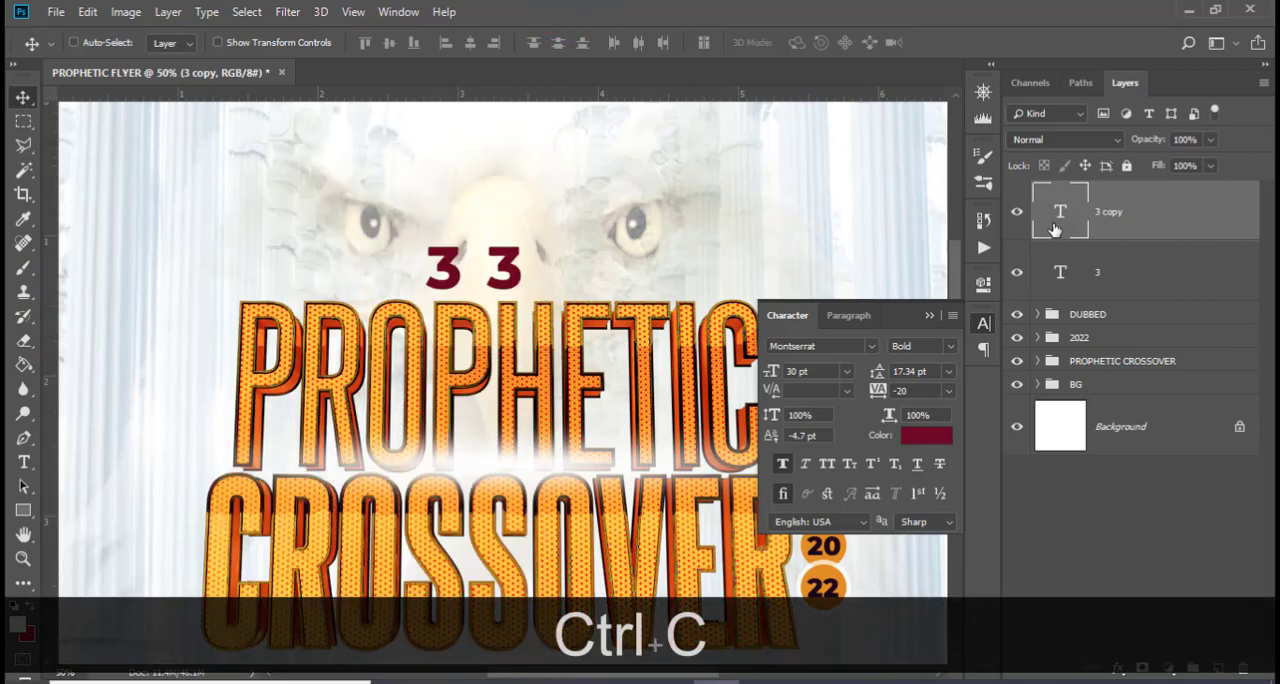
{"action": "double_click", "coordinate": [1055, 228]}
{"action": "key", "text": "ctrl+v"}
{"action": "left_click", "coordinate": [1055, 228]}
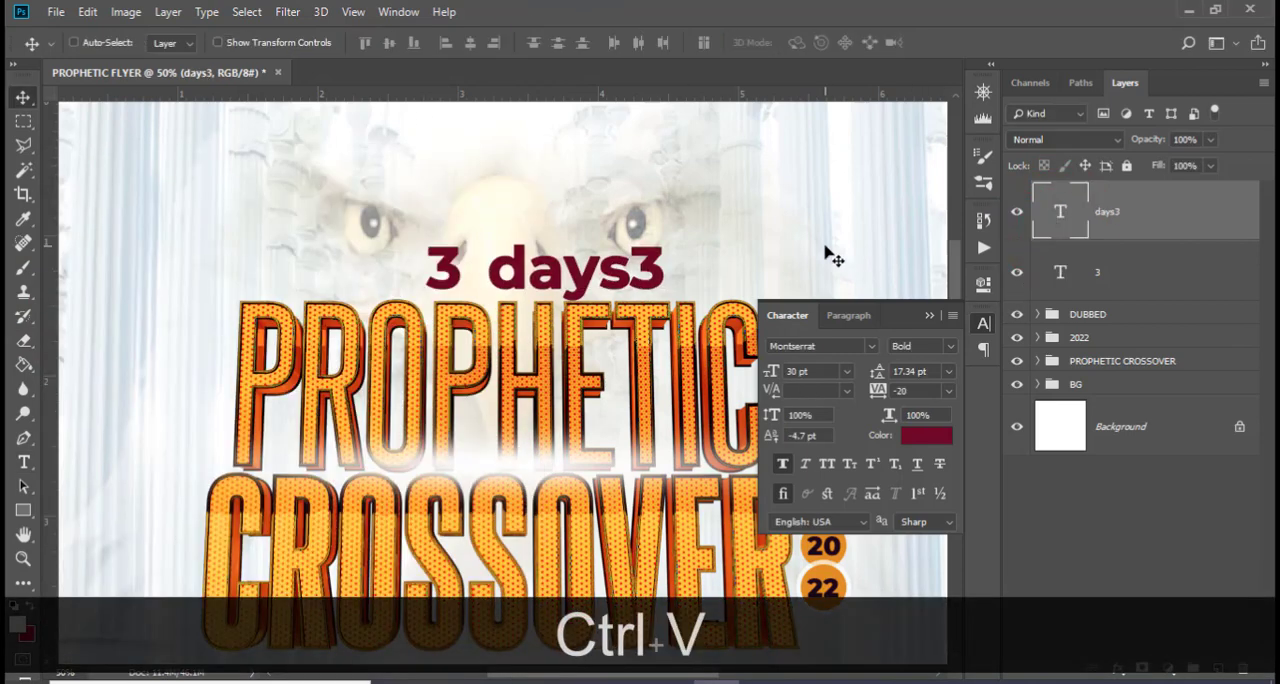
{"action": "double_click", "coordinate": [1050, 220]}
{"action": "key", "text": "Right"}
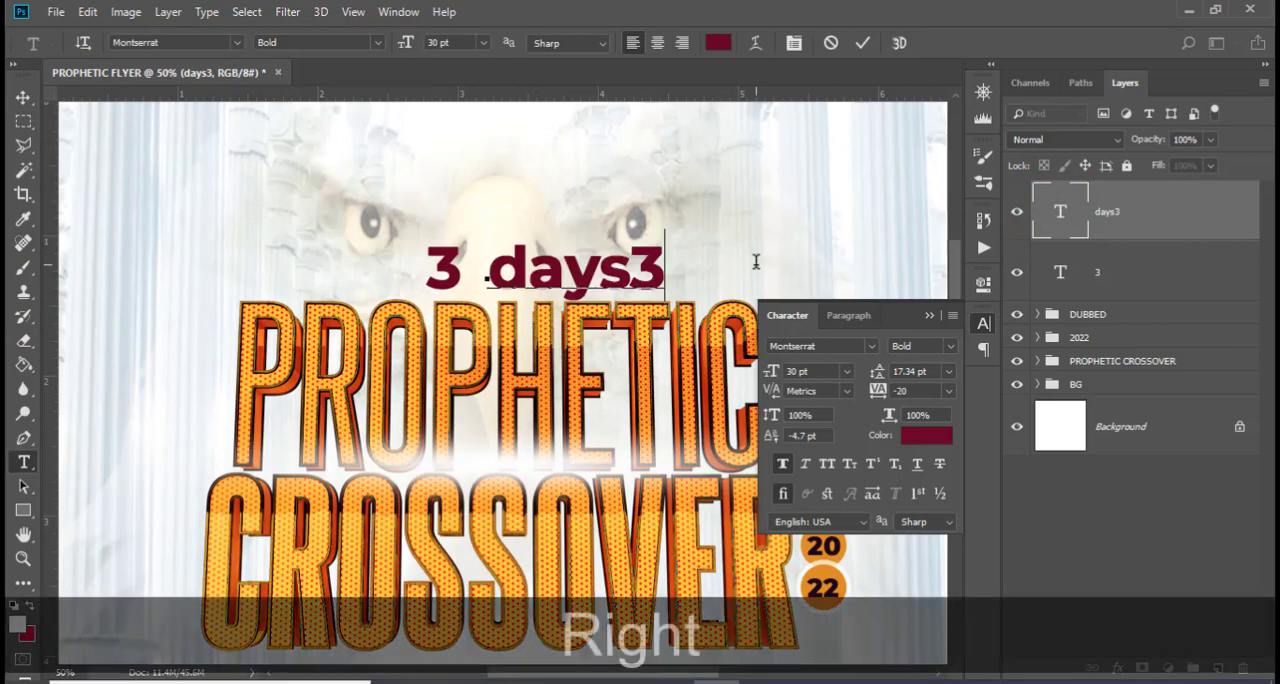
{"action": "key", "text": "BackSpace"}
{"action": "left_click", "coordinate": [1087, 189]}
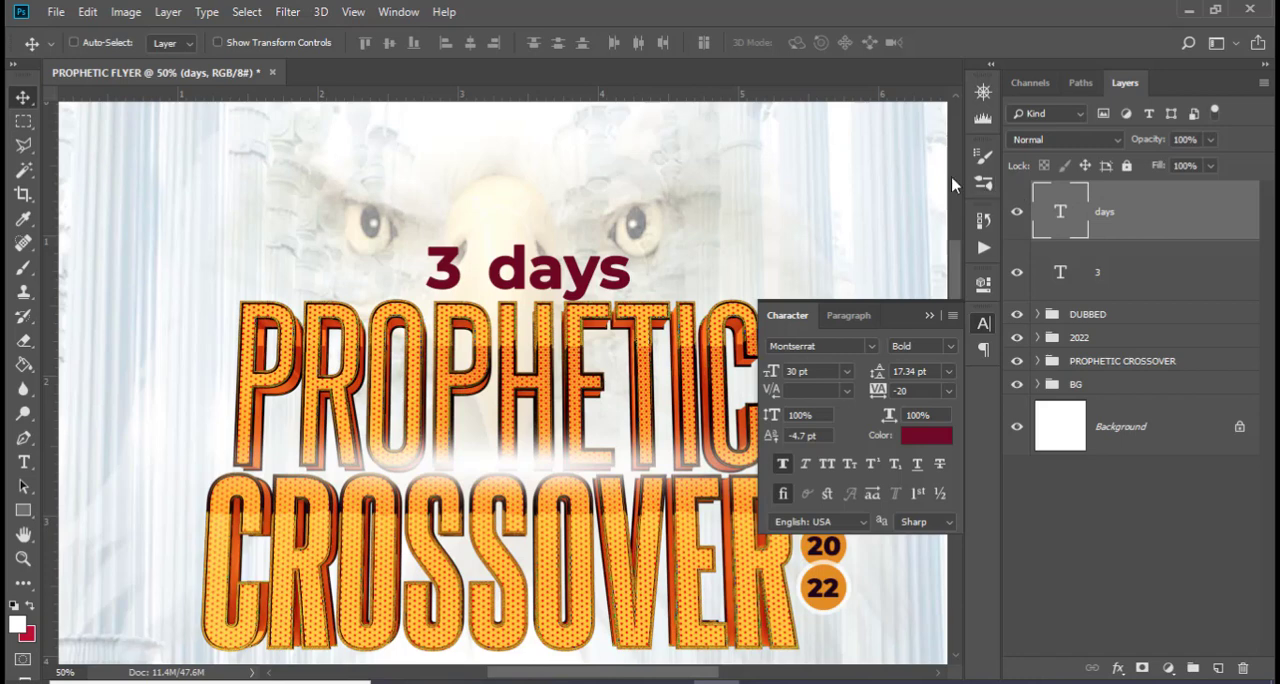
Set the days text to 23 pt in the Montserrat Medium style
{"action": "left_click", "coordinate": [786, 370]}
{"action": "type", "text": "23"}
{"action": "key", "text": "Return"}
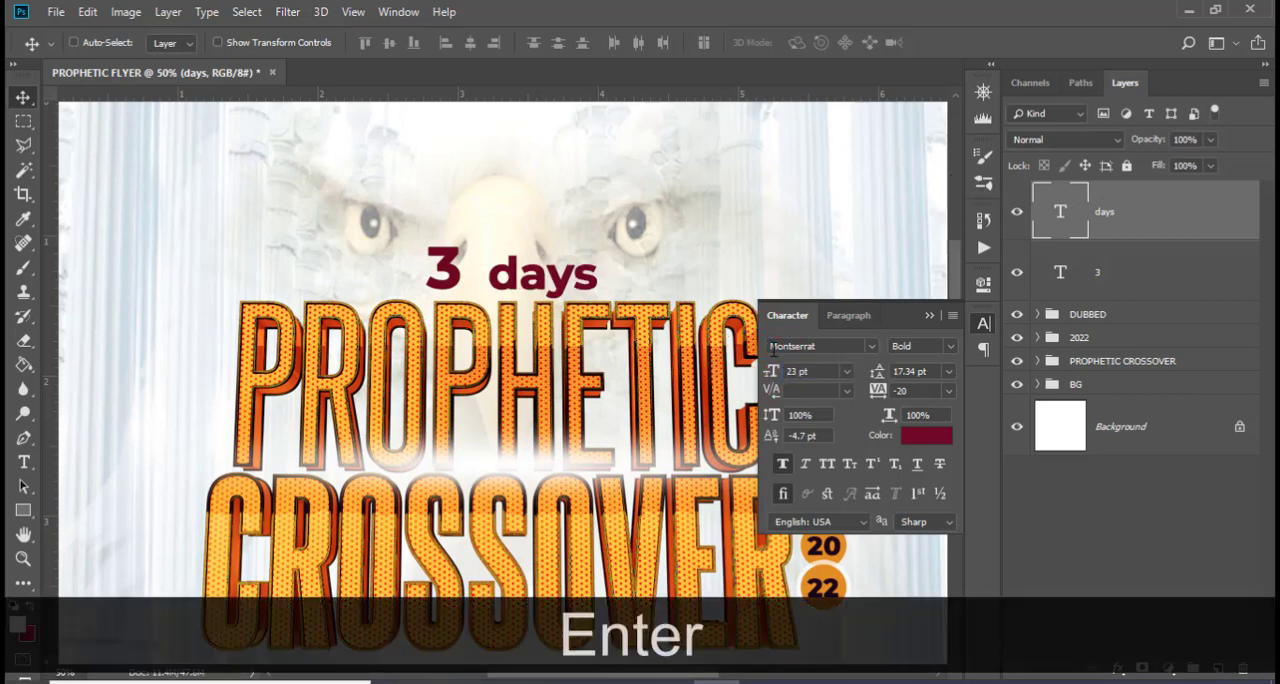
{"action": "left_click", "coordinate": [942, 348]}
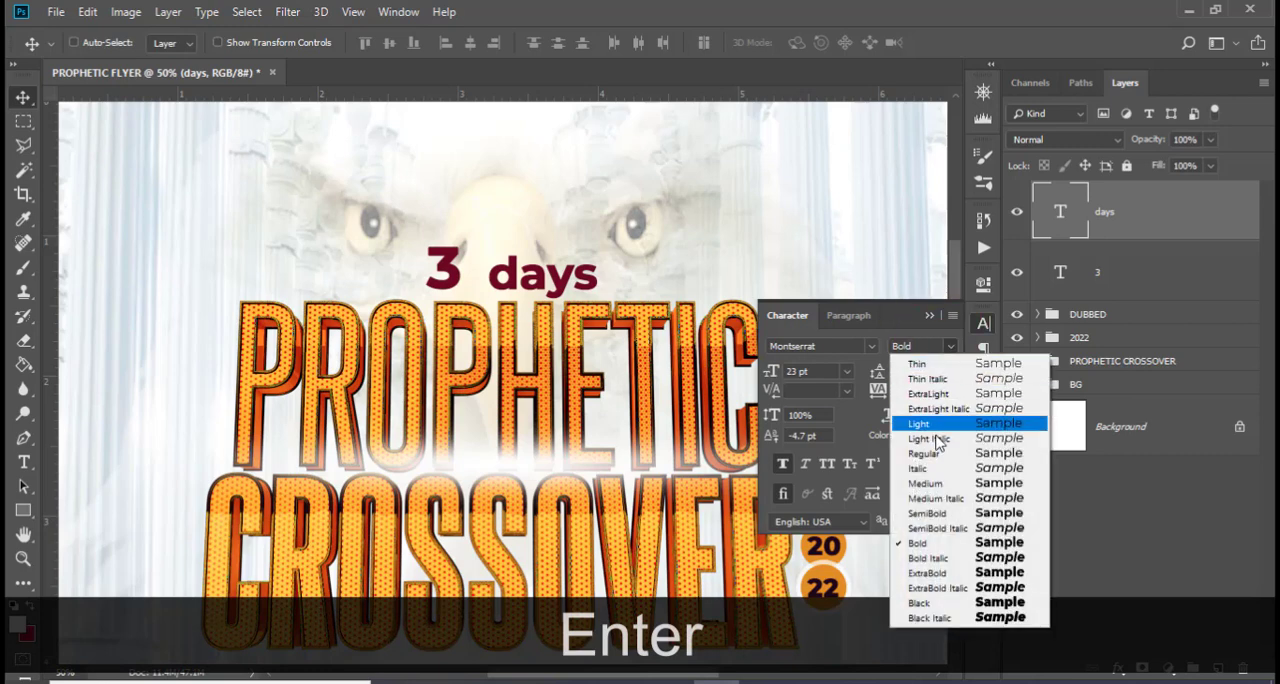
{"action": "left_click", "coordinate": [932, 486]}
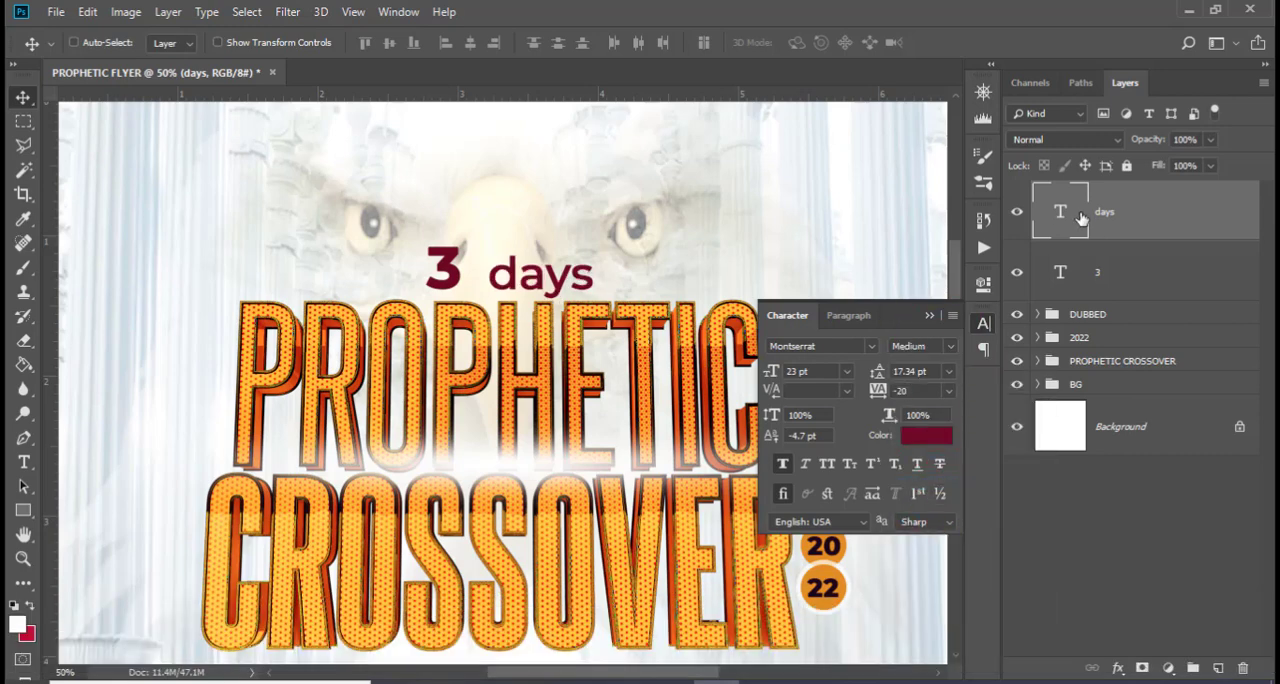
Move days left until it sits tight against the 3, with both resting on the same baseline
{"action": "key", "text": "Up"}
{"action": "key", "text": "Up"}
{"action": "key", "text": "Up"}
{"action": "key", "text": "Up"}
{"action": "key", "text": "Up"}
{"action": "key", "text": "Left"}
{"action": "key", "text": "Left"}
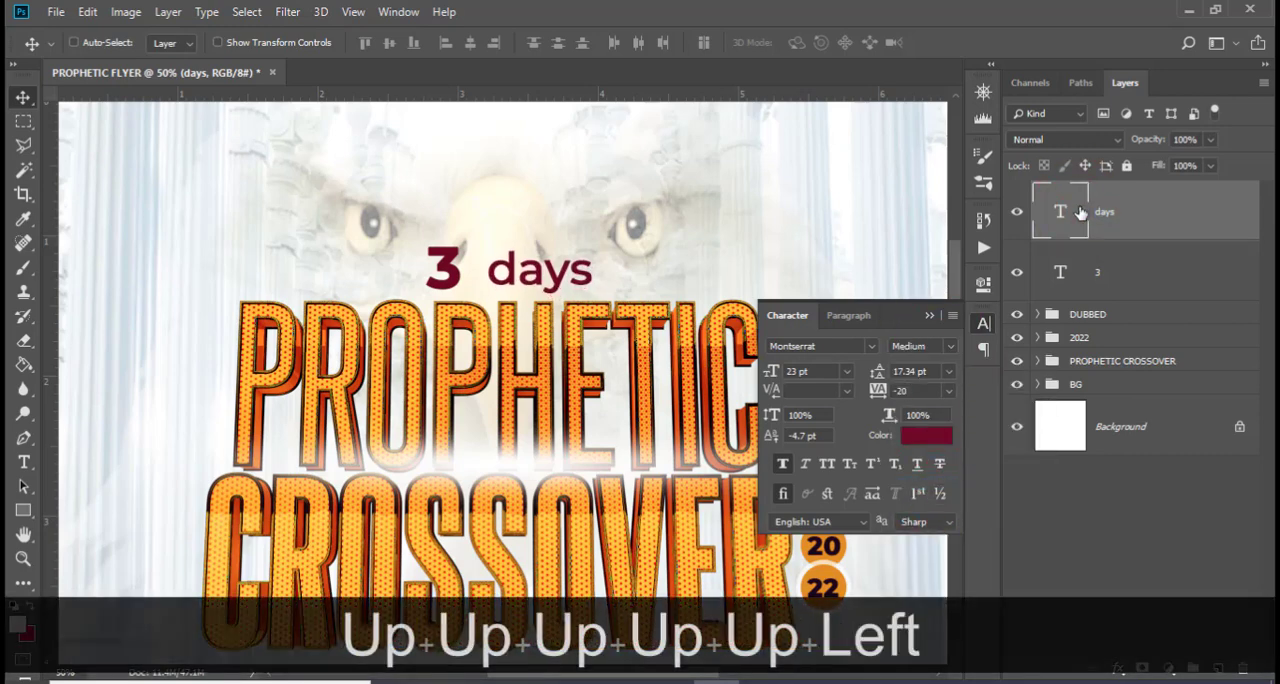
{"action": "key", "text": "Left"}
{"action": "key", "text": "Left"}
{"action": "key", "text": "Left"}
{"action": "key", "text": "Left"}
{"action": "key", "text": "Left"}
{"action": "key", "text": "Left"}
{"action": "key", "text": "Left"}
{"action": "key", "text": "Left"}
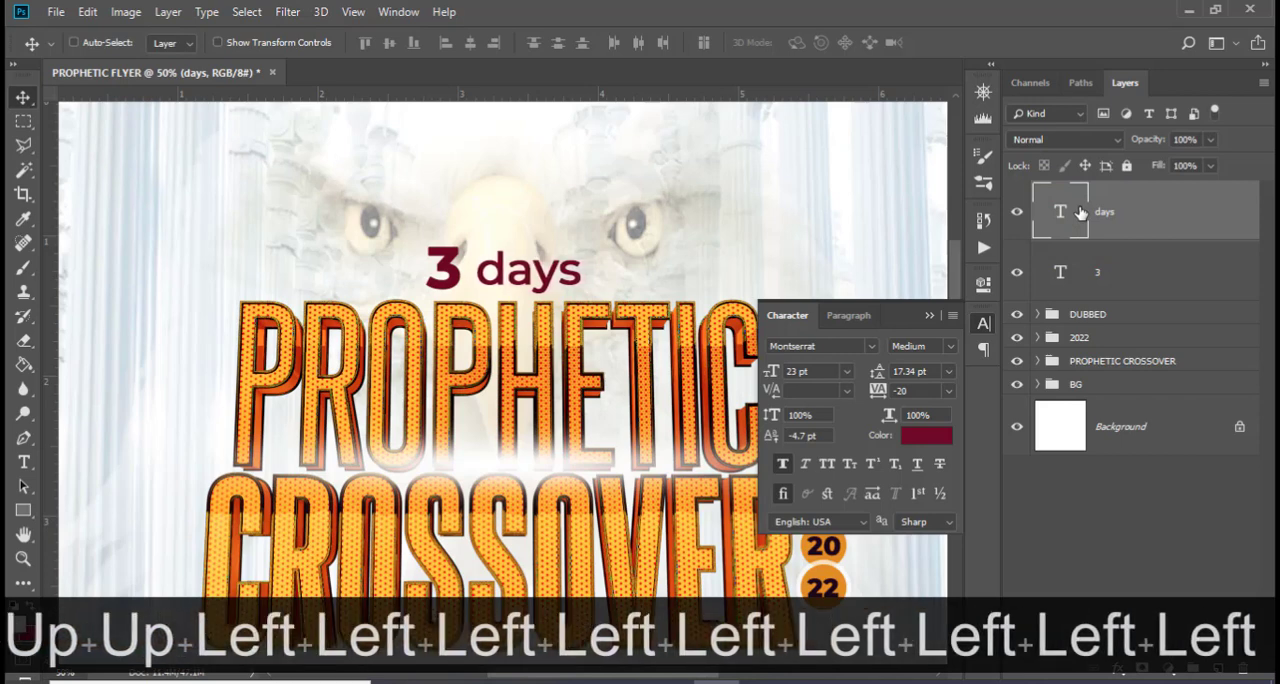
{"action": "key", "text": "Left"}
{"action": "key", "text": "Left"}
{"action": "key", "text": "Left"}
{"action": "key", "text": "Left"}
{"action": "key", "text": "Left"}
{"action": "key", "text": "Left"}
{"action": "key", "text": "Left"}
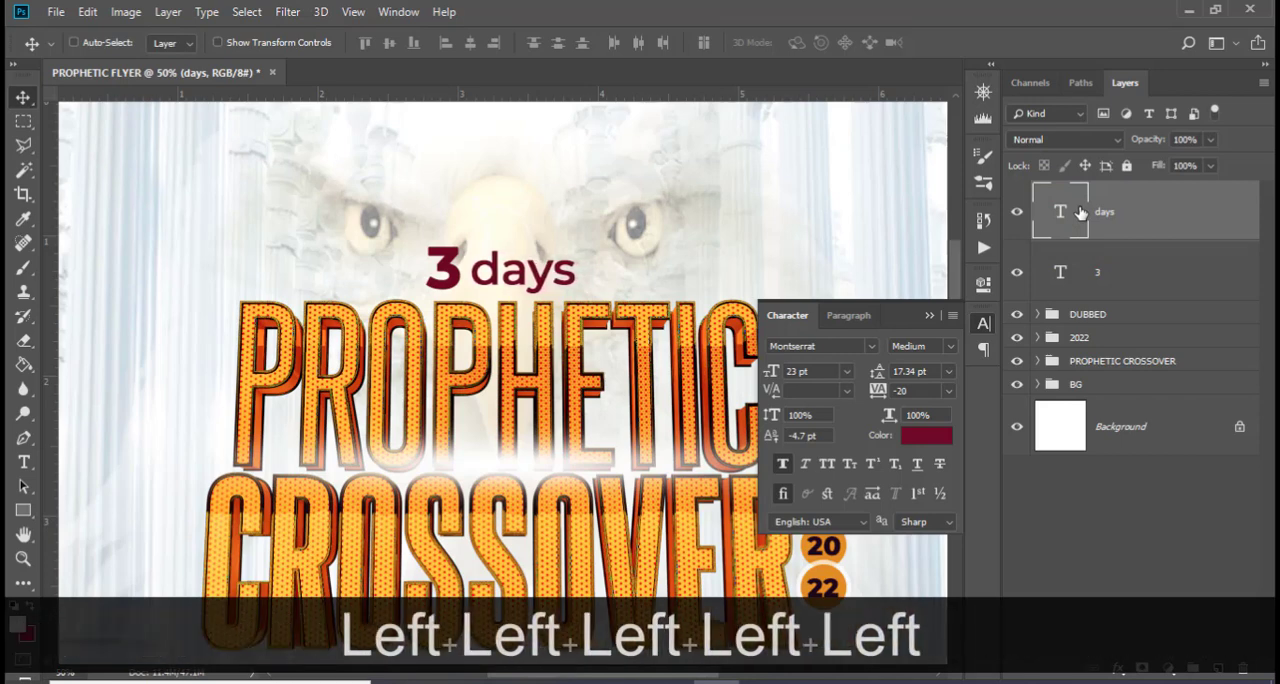
{"action": "key", "text": "Left"}
{"action": "key", "text": "Down"}
{"action": "key", "text": "Down"}
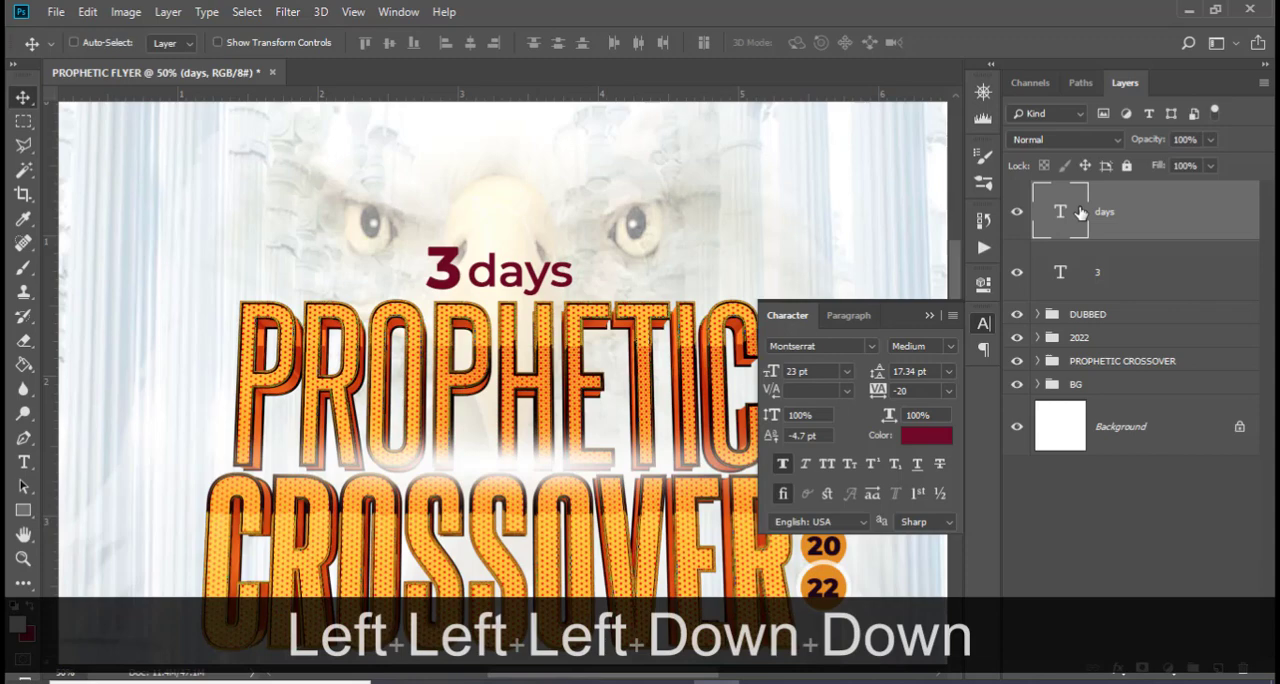
{"action": "key", "text": "ctrl+equal"}
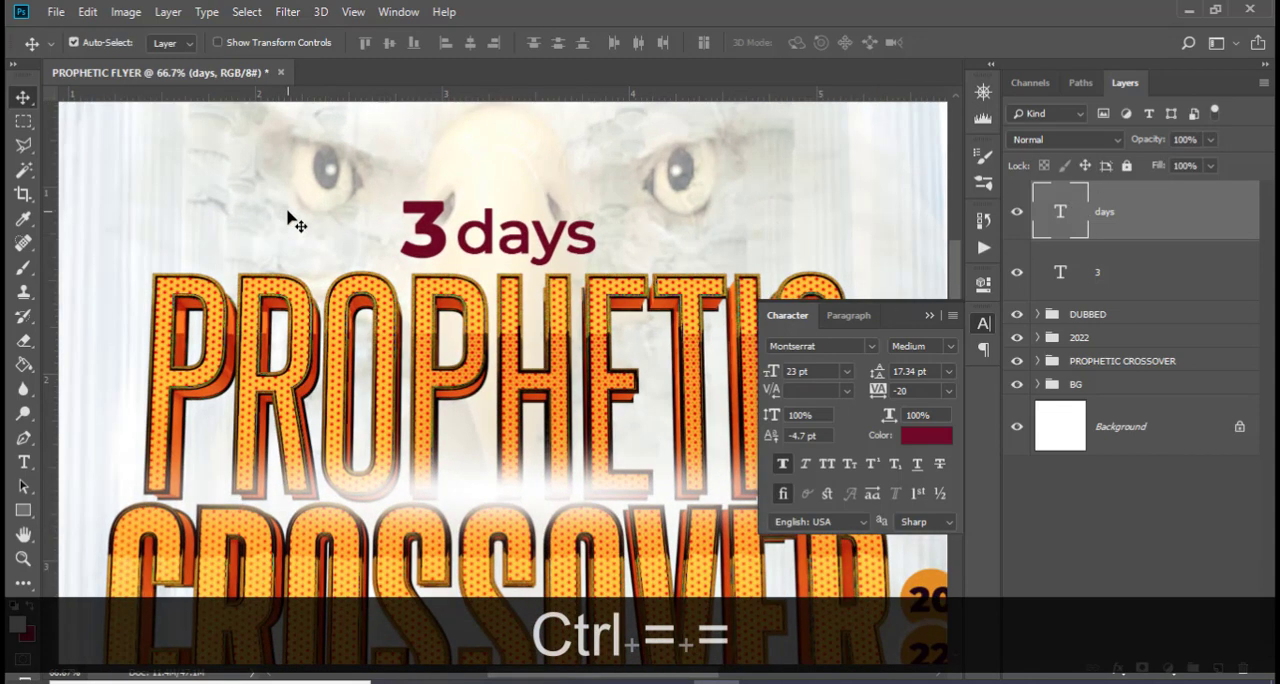
{"action": "key", "text": "ctrl+equal"}
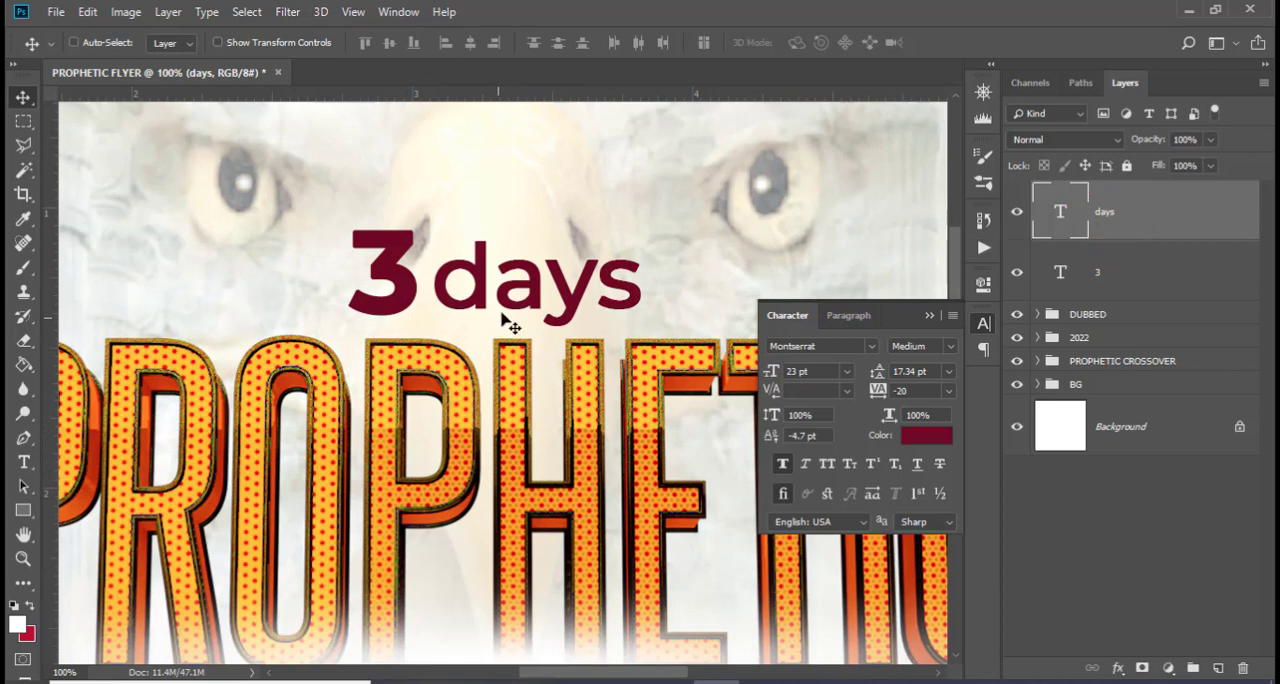
{"action": "left_click_drag", "start_coordinate": [508, 322], "coordinate": [496, 299]}
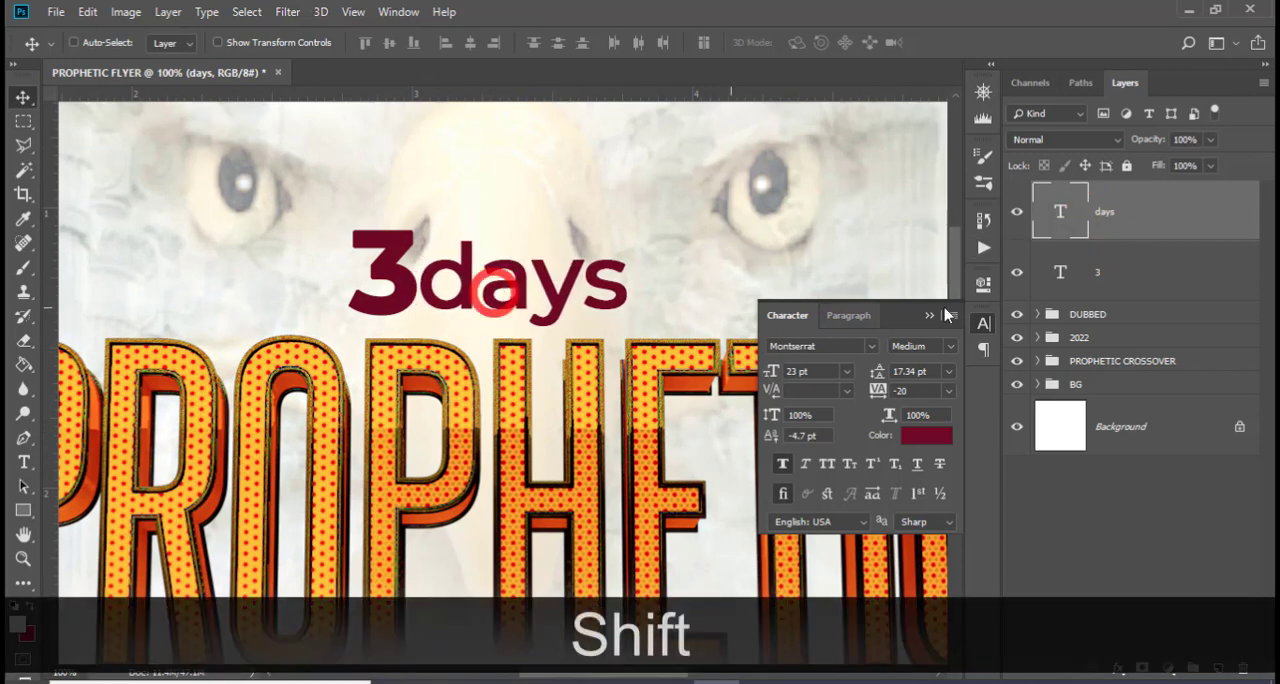
Select the lower-right edge of the 3 with the Polygonal Lasso and hide it diagonally with an inverted layer mask
{"action": "left_click", "coordinate": [1134, 271]}
{"action": "left_click", "coordinate": [23, 145]}
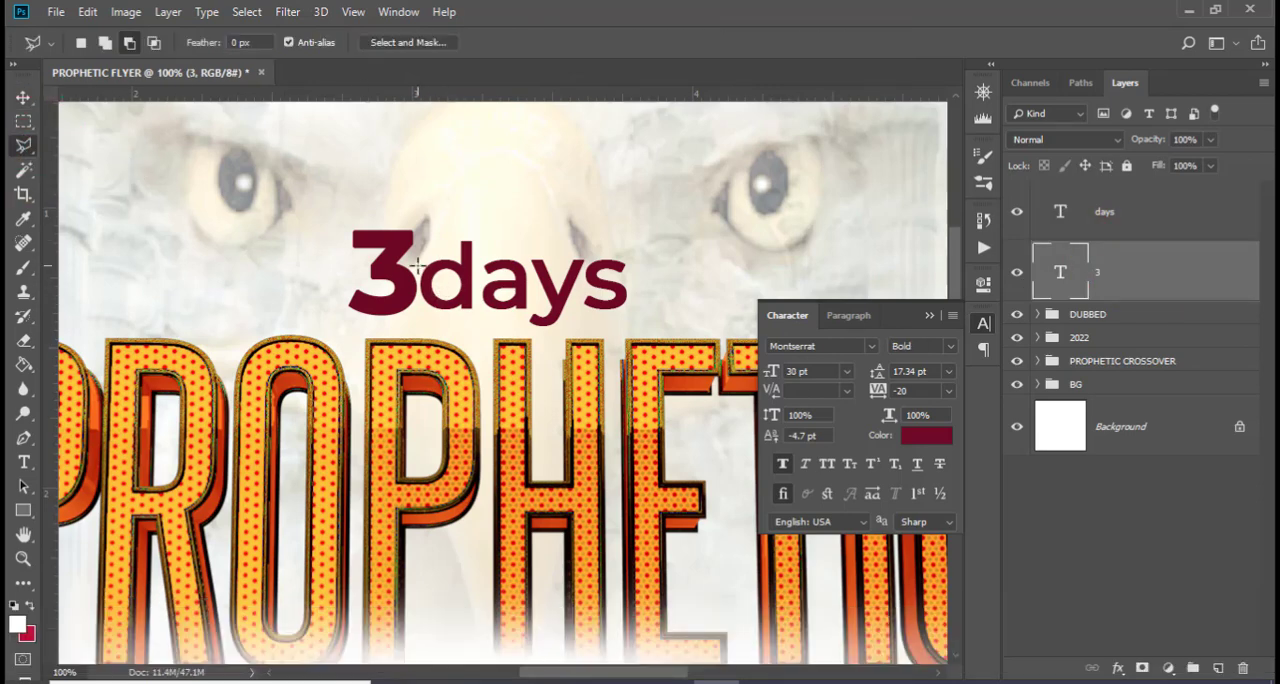
{"action": "key", "text": "Caps_Lock"}
{"action": "mouse_move", "coordinate": [420, 254]}
{"action": "left_mouse_down"}
{"action": "mouse_move", "coordinate": [415, 310]}
{"action": "mouse_move", "coordinate": [385, 327]}
{"action": "mouse_move", "coordinate": [445, 325]}
{"action": "mouse_move", "coordinate": [420, 255]}
{"action": "left_mouse_up"}
{"action": "left_click", "coordinate": [1142, 667]}
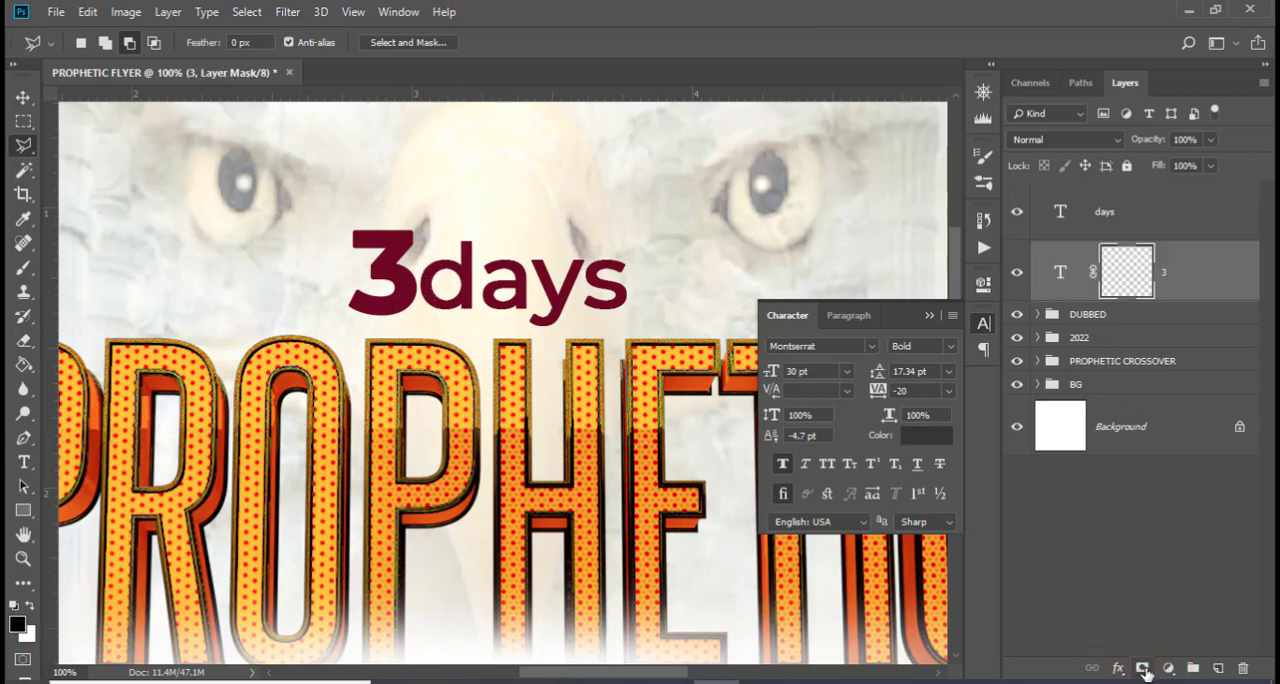
{"action": "double_click", "coordinate": [1120, 285]}
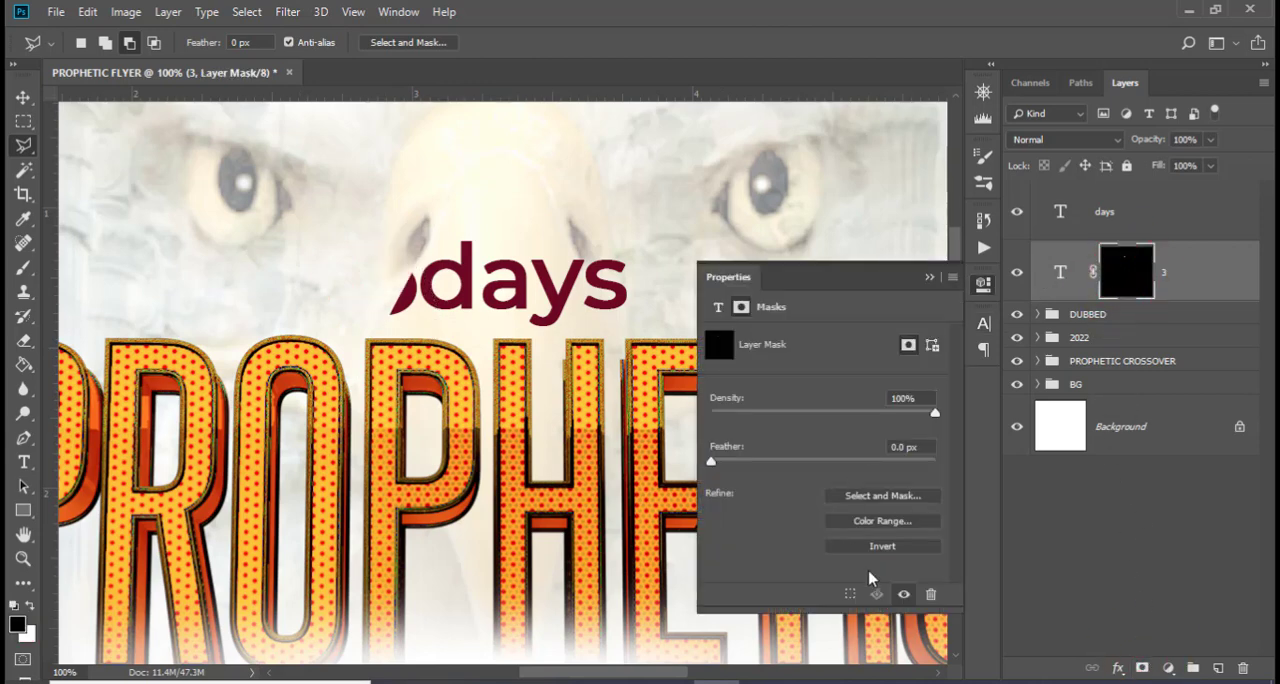
{"action": "left_click", "coordinate": [882, 546]}
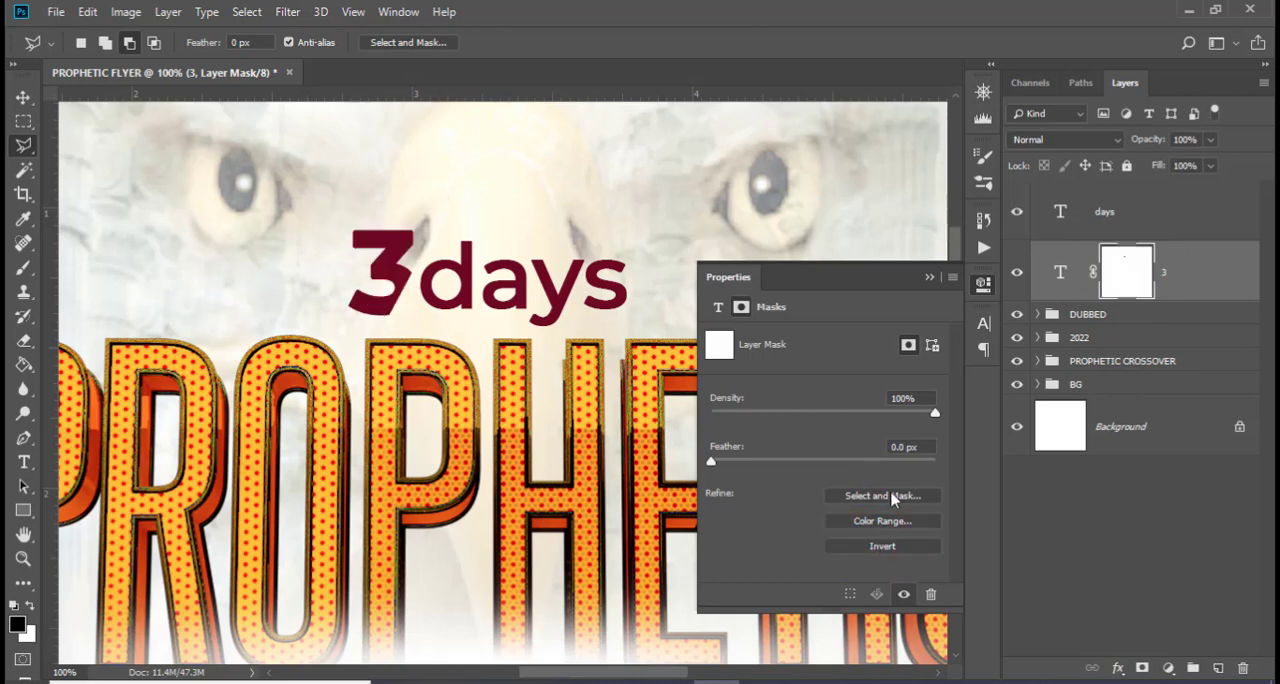
{"action": "left_click", "coordinate": [930, 279]}
Nudge days slightly further left towards the trimmed edge of the 3
{"action": "left_click", "coordinate": [1118, 220]}
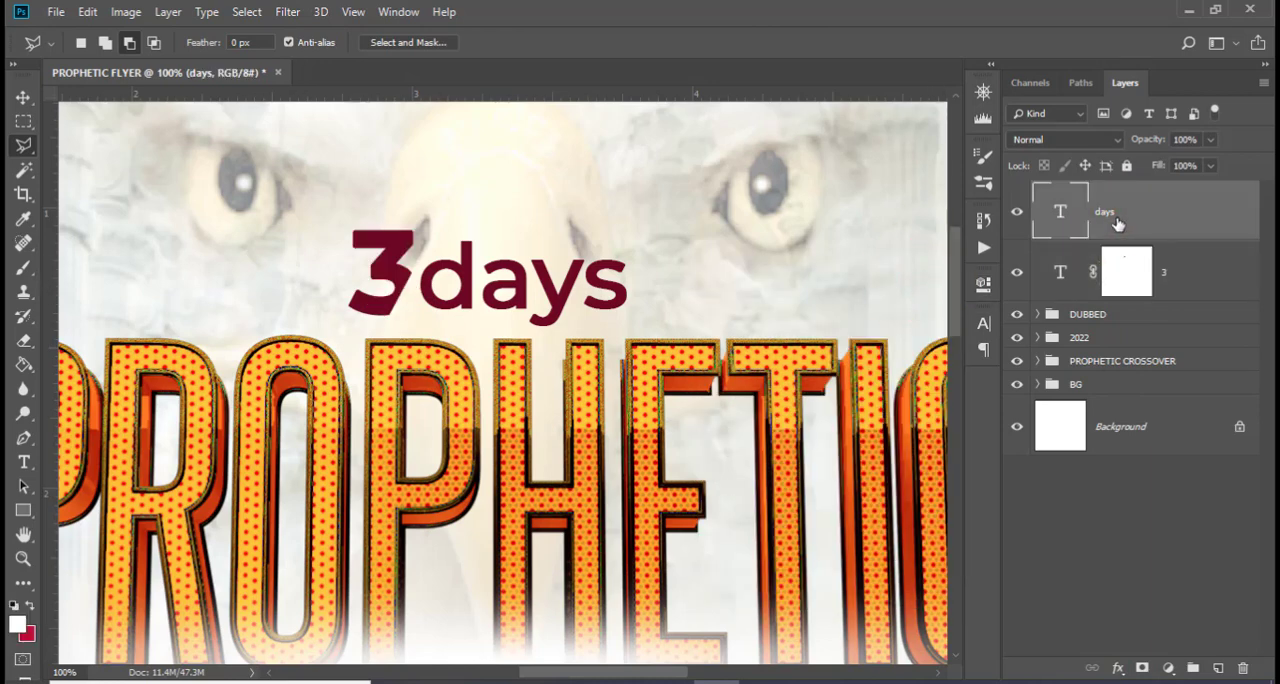
{"action": "key", "text": "Left"}
{"action": "key", "text": "Left"}
{"action": "key", "text": "v"}
{"action": "key", "text": "Left"}
{"action": "key", "text": "Left"}
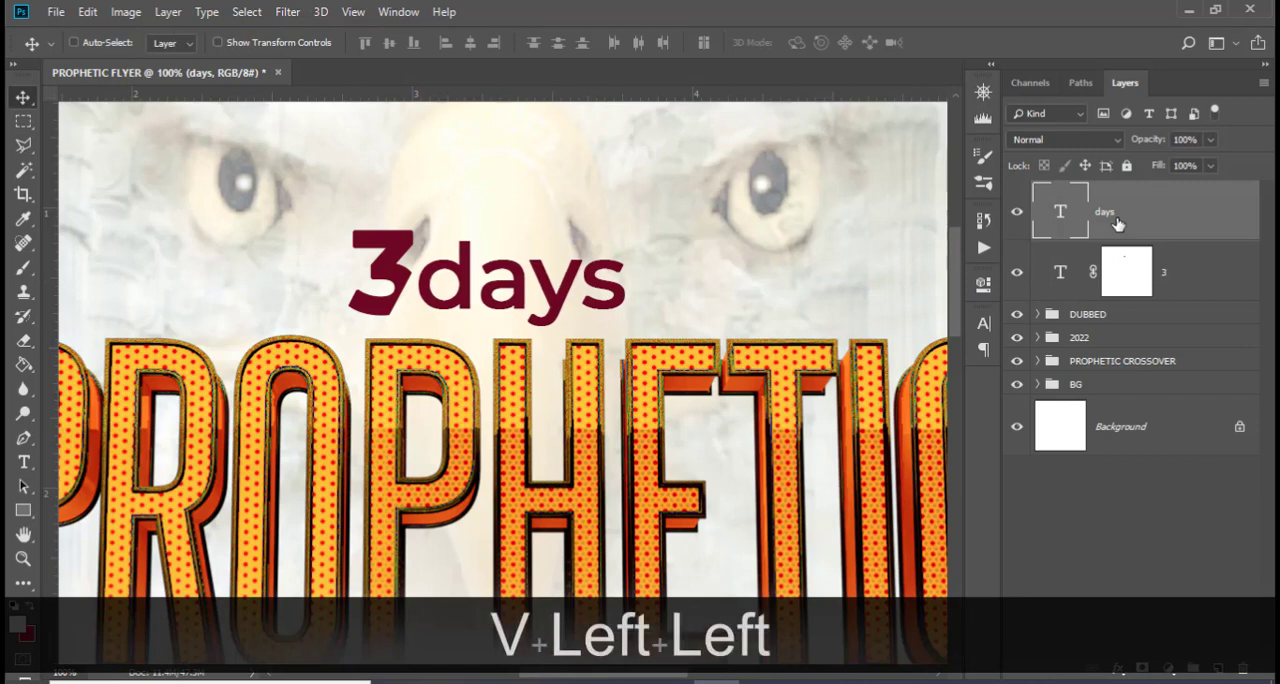
{"action": "key", "text": "Left"}
{"action": "key", "text": "Left"}
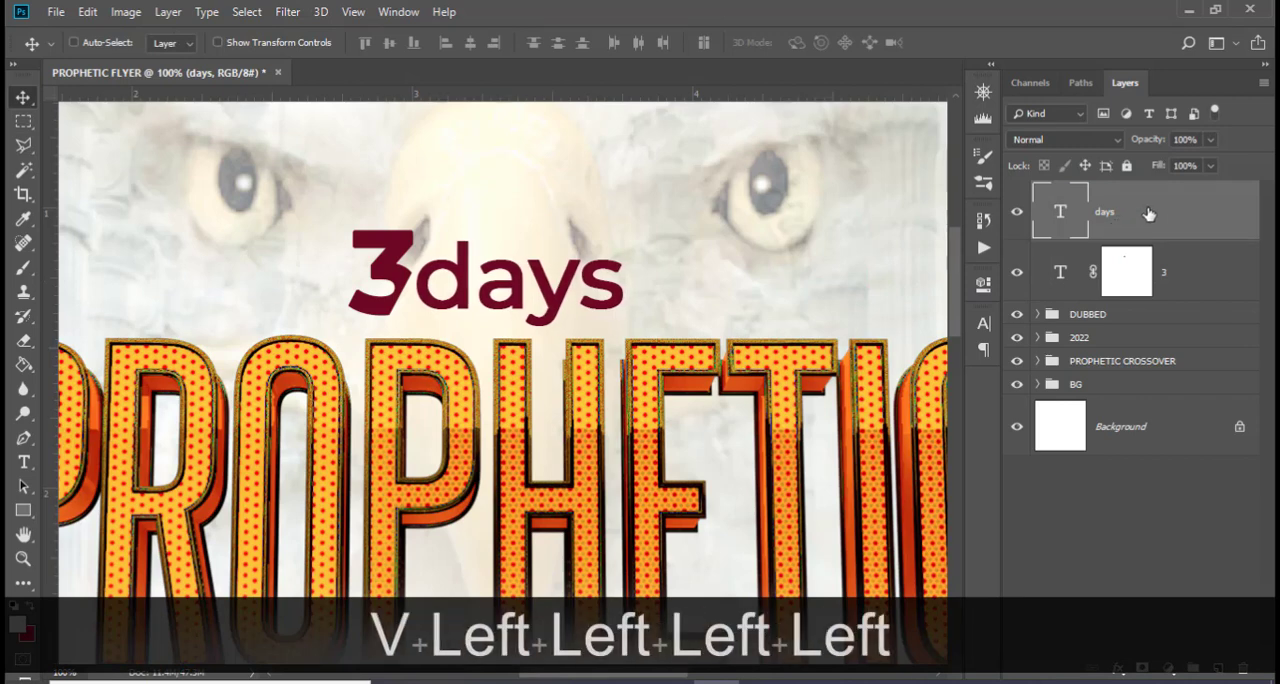
Shift the 3 and days together slightly right to centre them on the vertical middle guide, with guides hidden again
{"action": "left_click", "coordinate": [1192, 284], "text": "ctrl"}
{"action": "key", "text": "ctrl+t"}
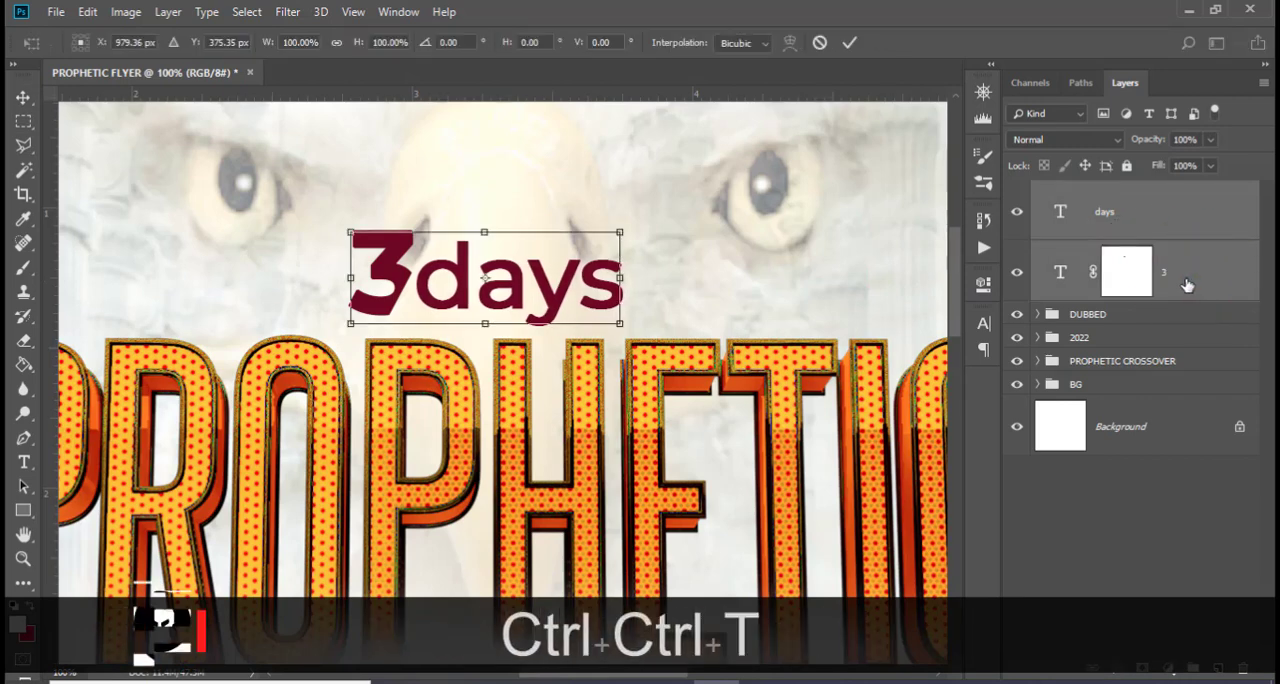
{"action": "key", "text": "ctrl+h"}
{"action": "key", "text": "shift+Right"}
{"action": "key", "text": "shift+Right"}
{"action": "key", "text": "shift+Right"}
{"action": "key", "text": "shift+Right"}
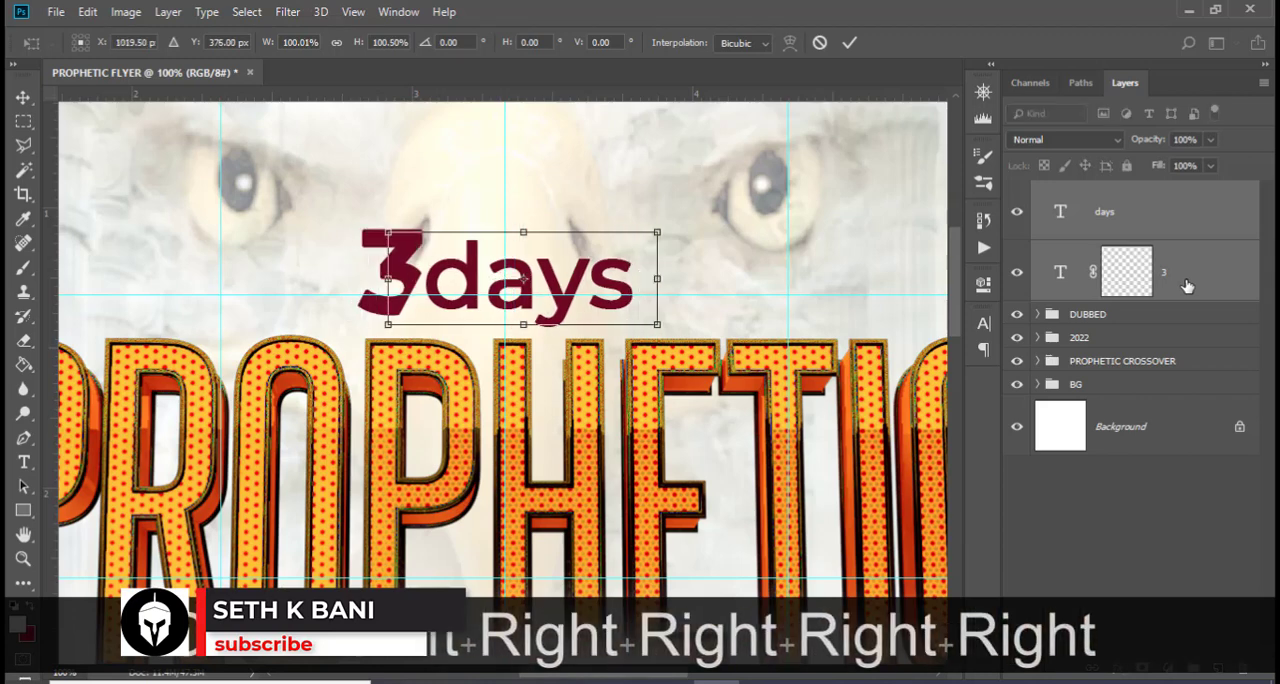
{"action": "key", "text": "shift+Left"}
{"action": "key", "text": "shift+Left"}
{"action": "key", "text": "shift+Left"}
{"action": "key", "text": "shift+Right"}
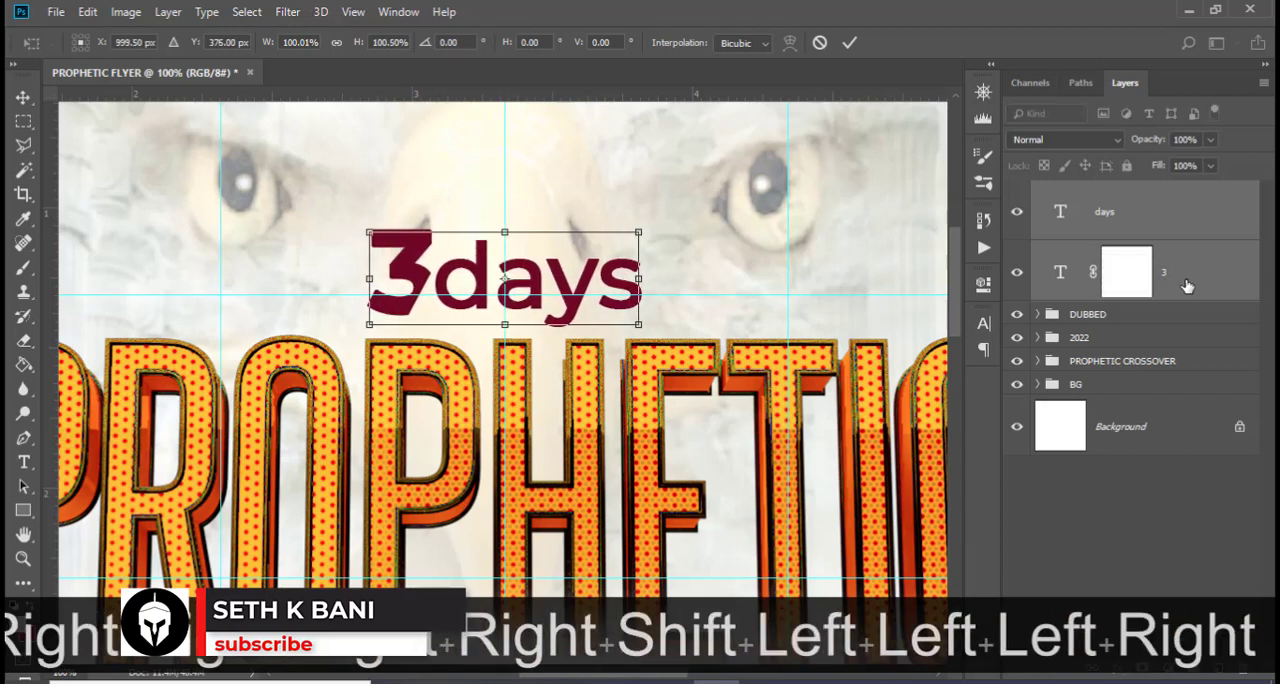
{"action": "key", "text": "Return"}
{"action": "key", "text": "ctrl+9"}
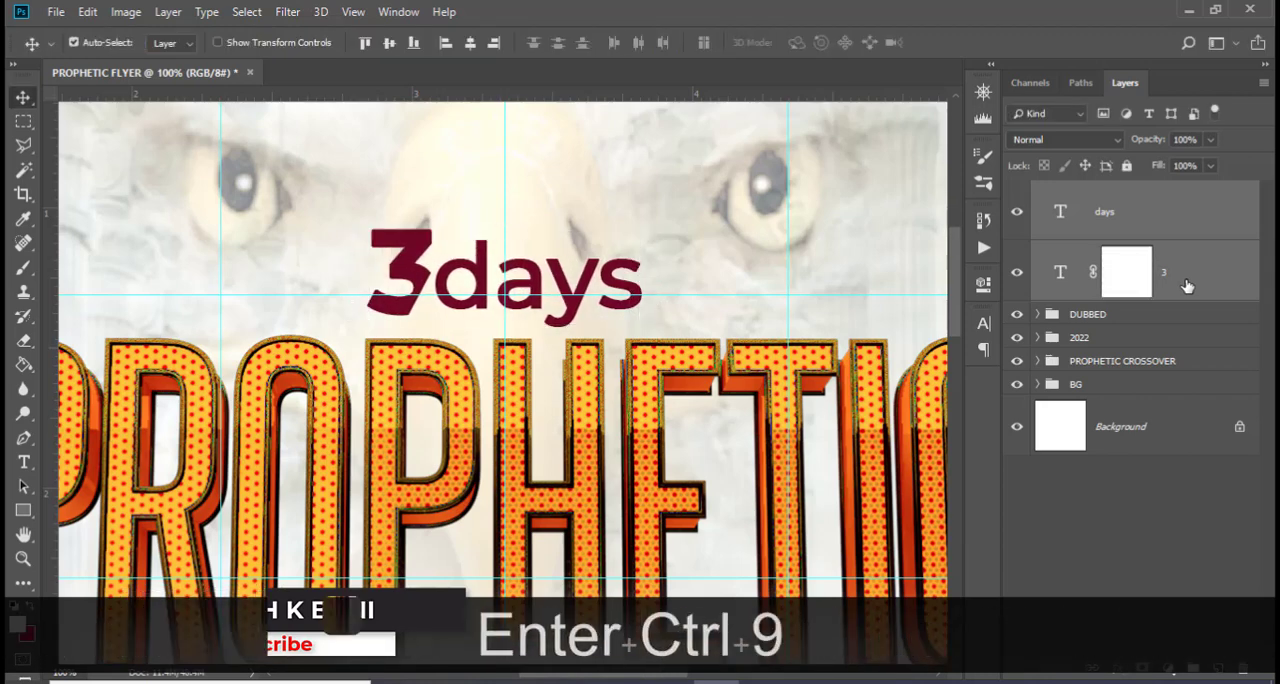
{"action": "key", "text": "ctrl+minus"}
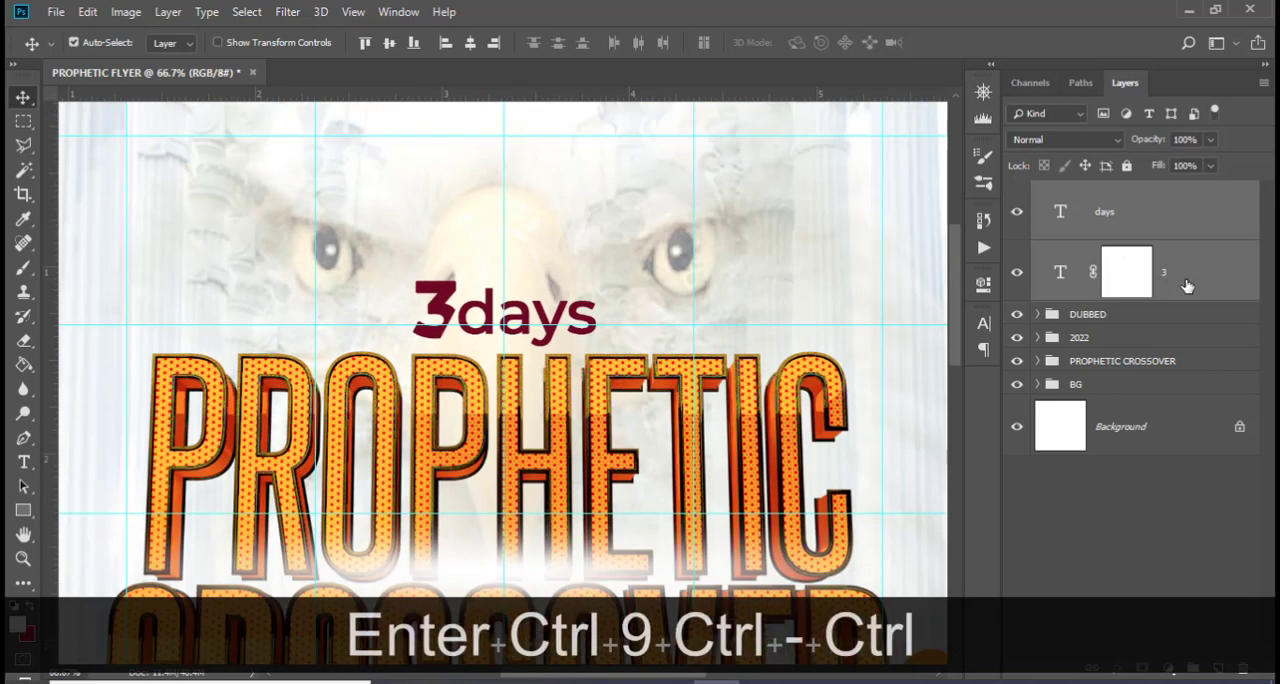
{"action": "key", "text": "ctrl+0"}
{"action": "key", "text": "ctrl+h"}
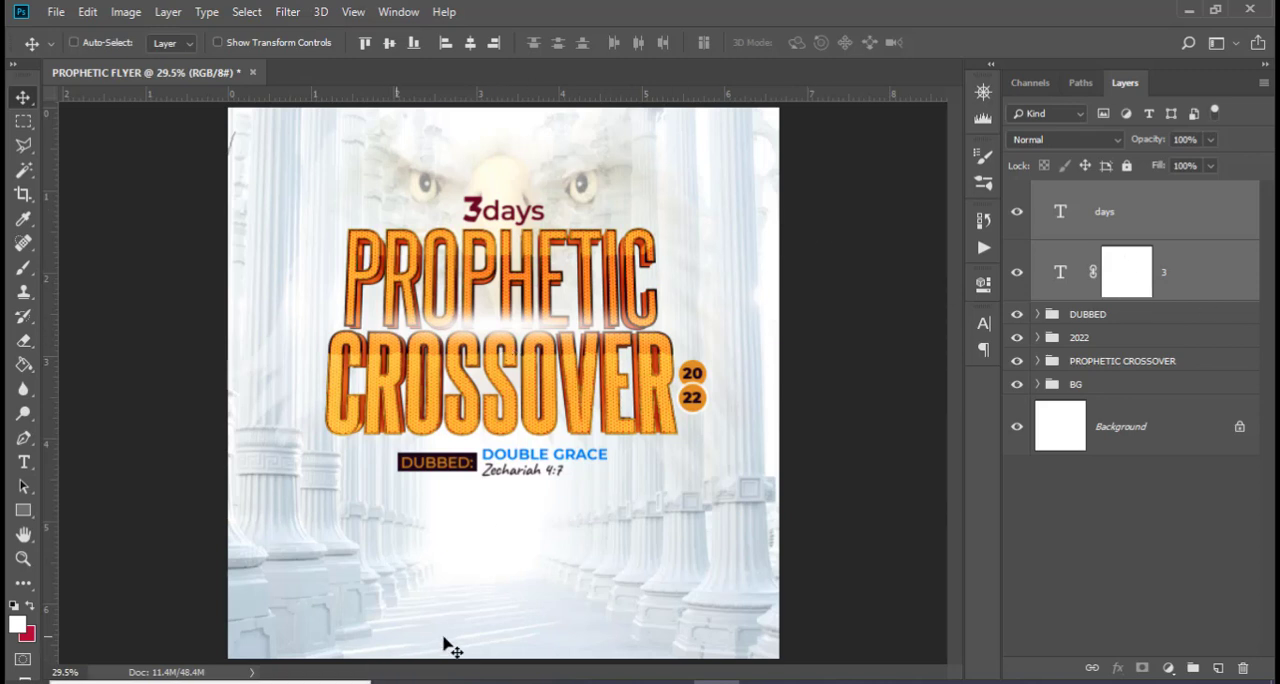
Add a text line reading Join Us In above 3days, copying the wording from the 185.txt notes
{"action": "key", "text": "t"}
{"action": "left_click", "coordinate": [478, 150]}
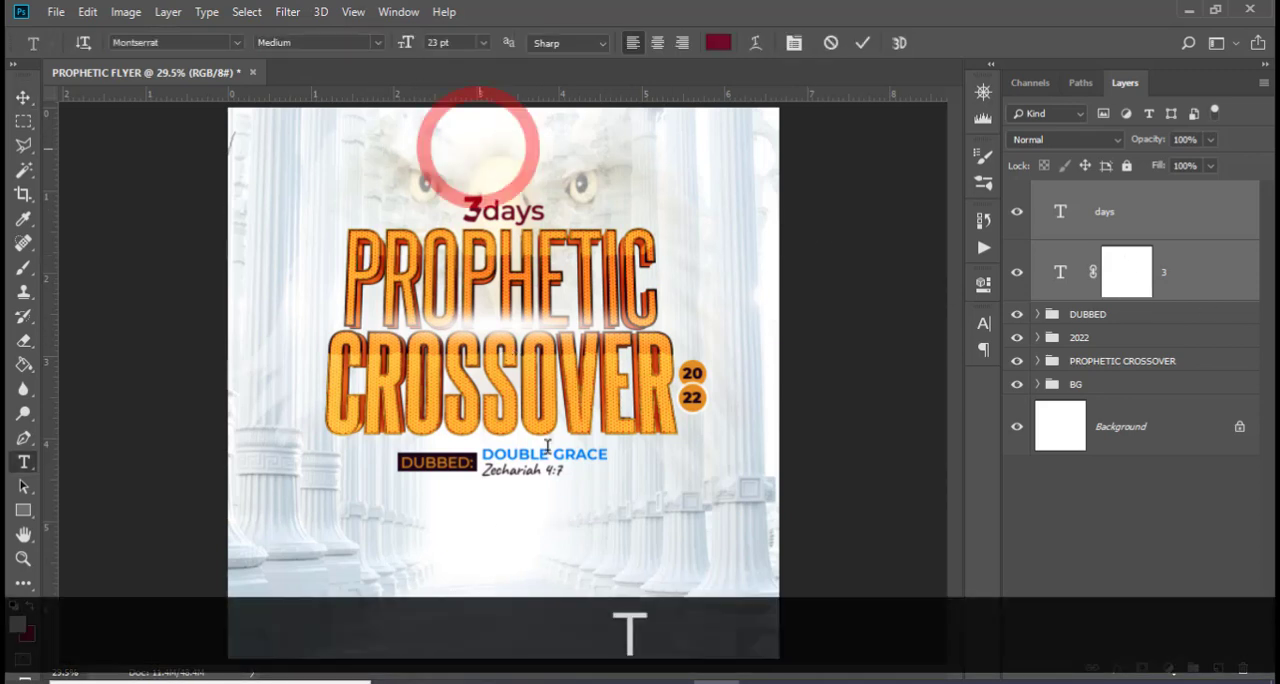
{"action": "key", "text": "alt+Tab"}
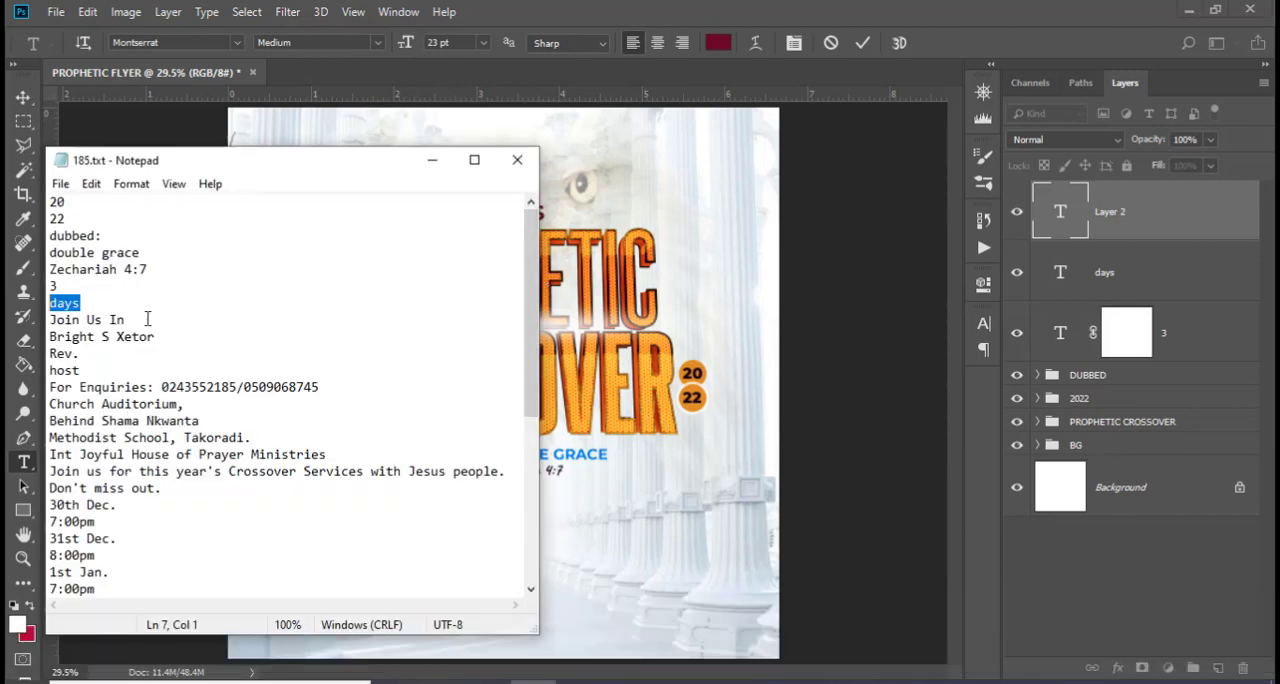
{"action": "left_click_drag", "start_coordinate": [147, 318], "coordinate": [40, 320]}
{"action": "key", "text": "ctrl+c"}
{"action": "left_click", "coordinate": [455, 10]}
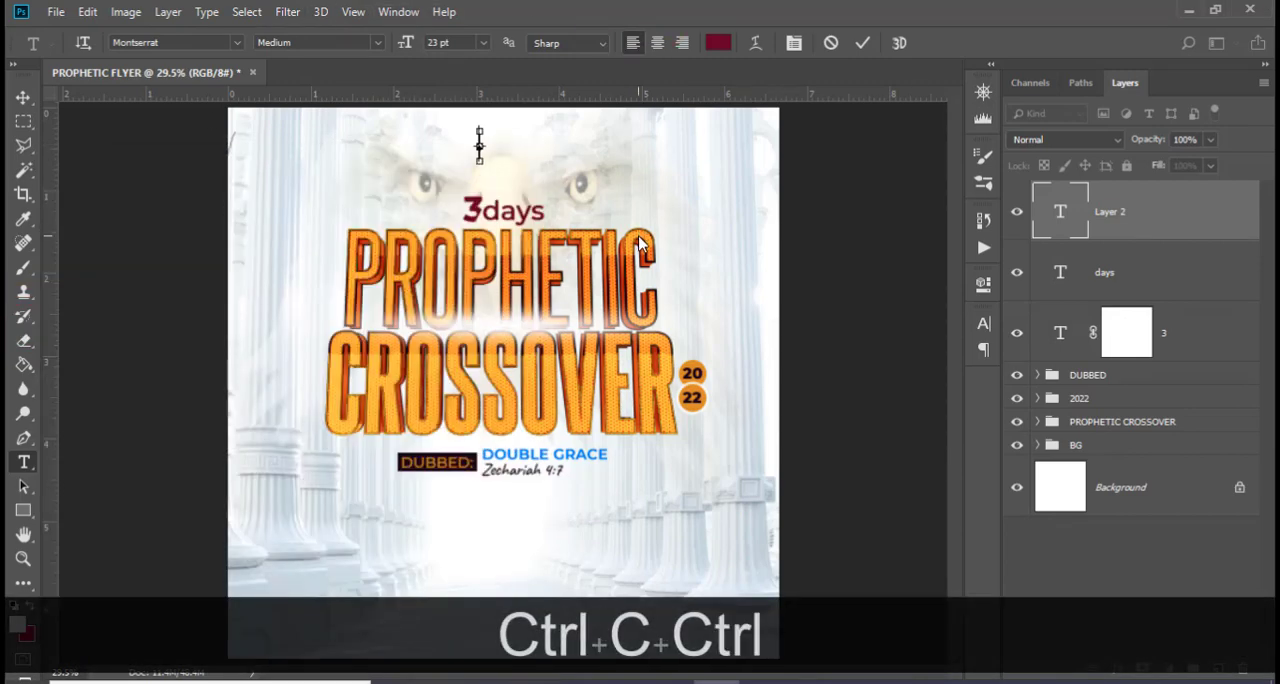
{"action": "key", "text": "ctrl+v"}
{"action": "left_click", "coordinate": [1130, 198]}
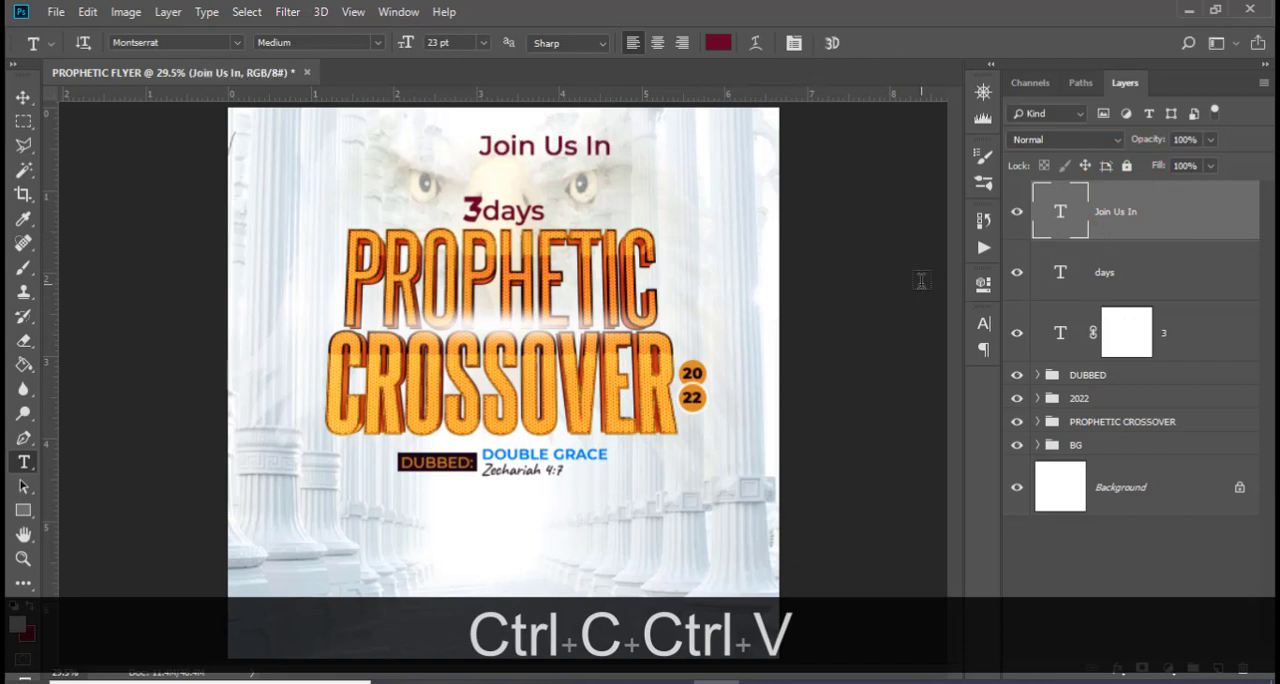
Set the Join Us In text to Montserrat SemiBold at 8.3 pt
{"action": "key", "text": "ctrl+equal"}
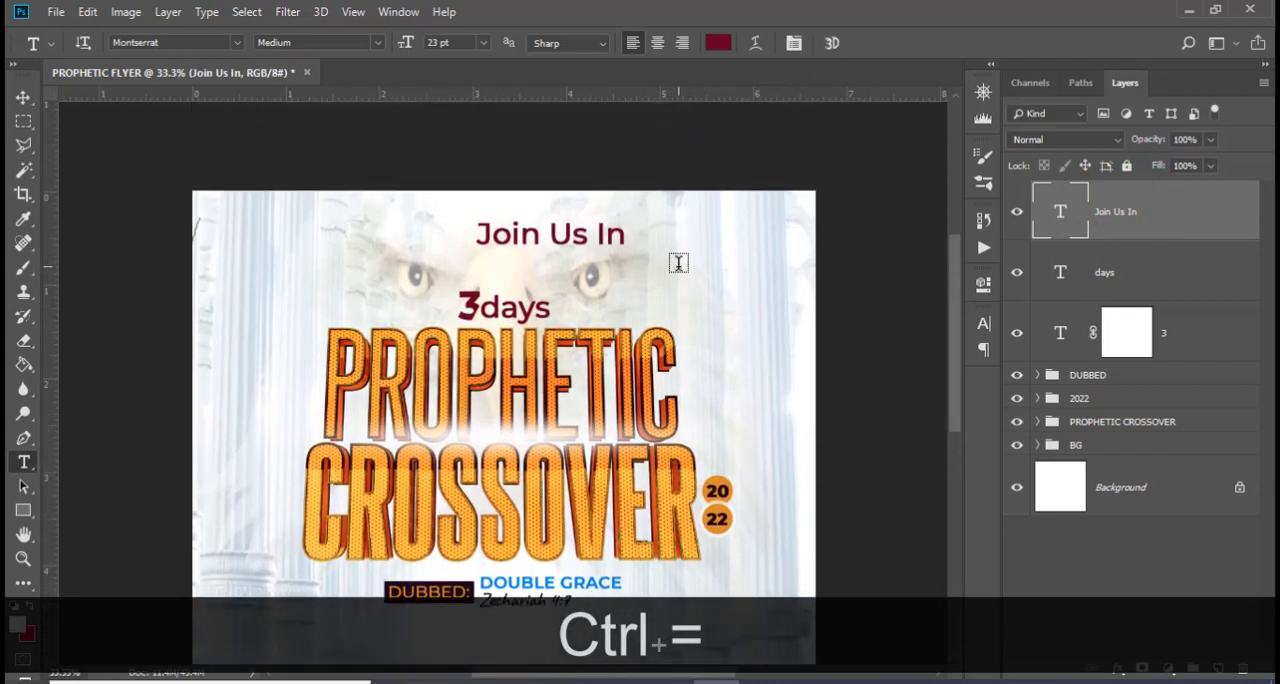
{"action": "left_click", "coordinate": [982, 323]}
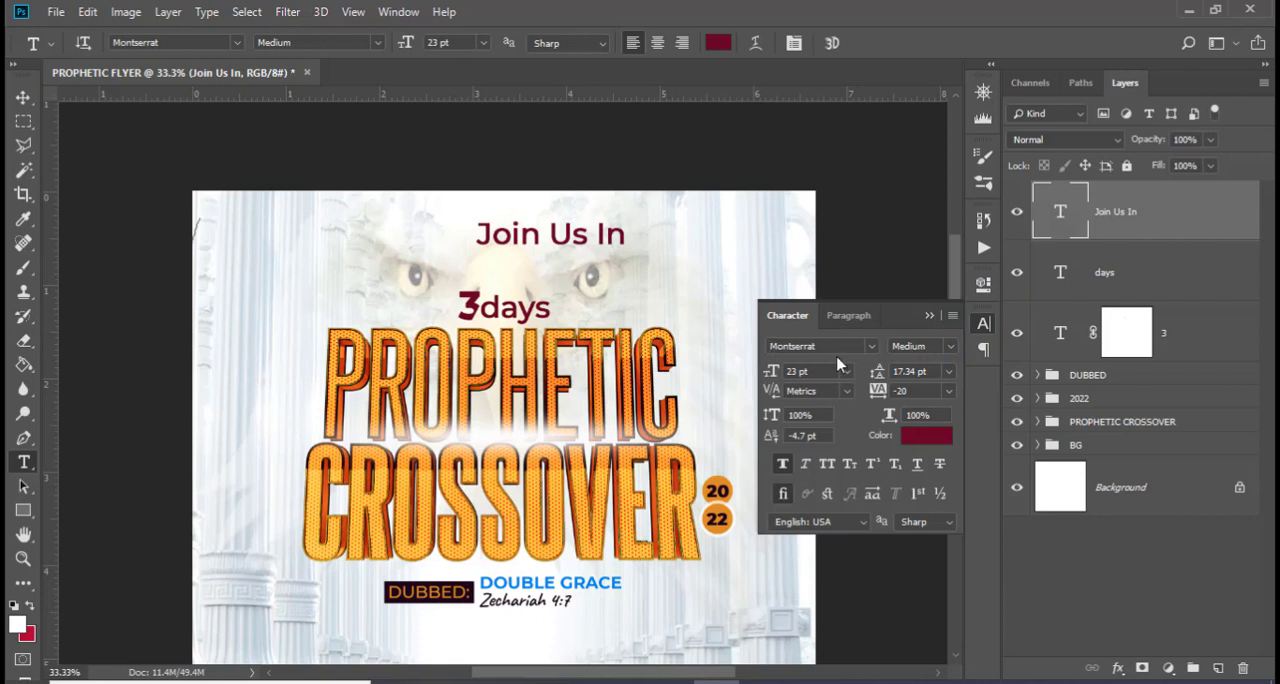
{"action": "left_click", "coordinate": [958, 347]}
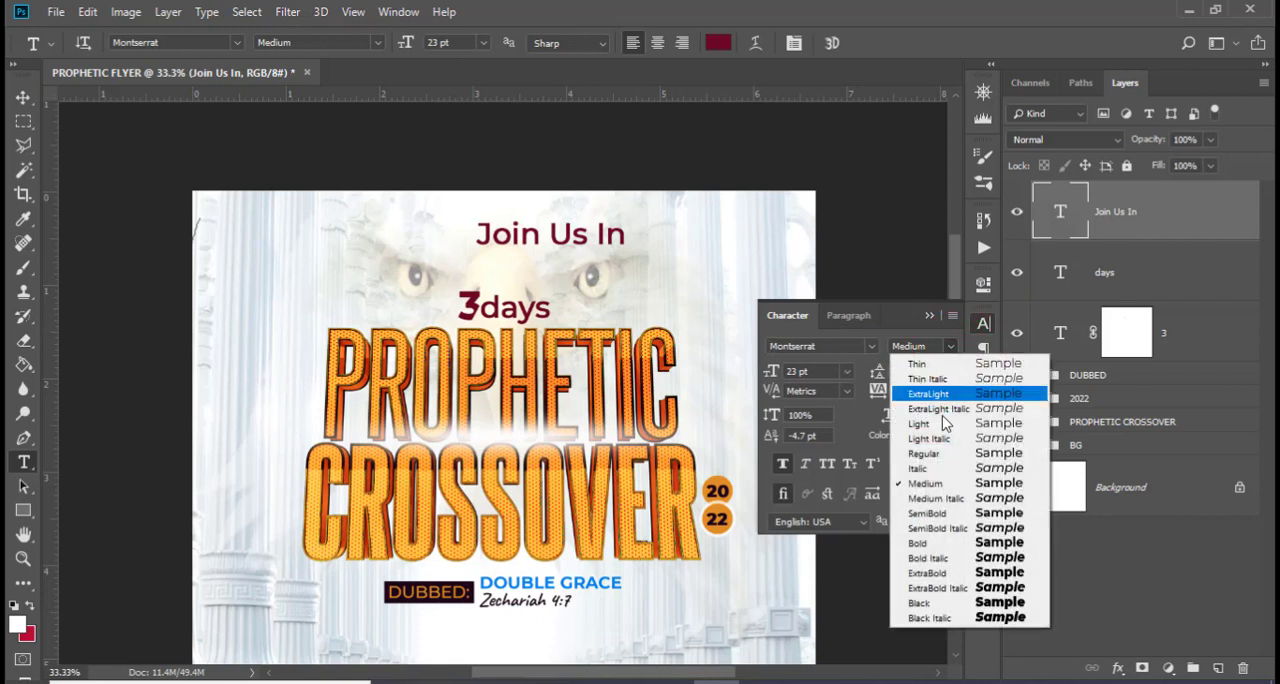
{"action": "left_click", "coordinate": [945, 515]}
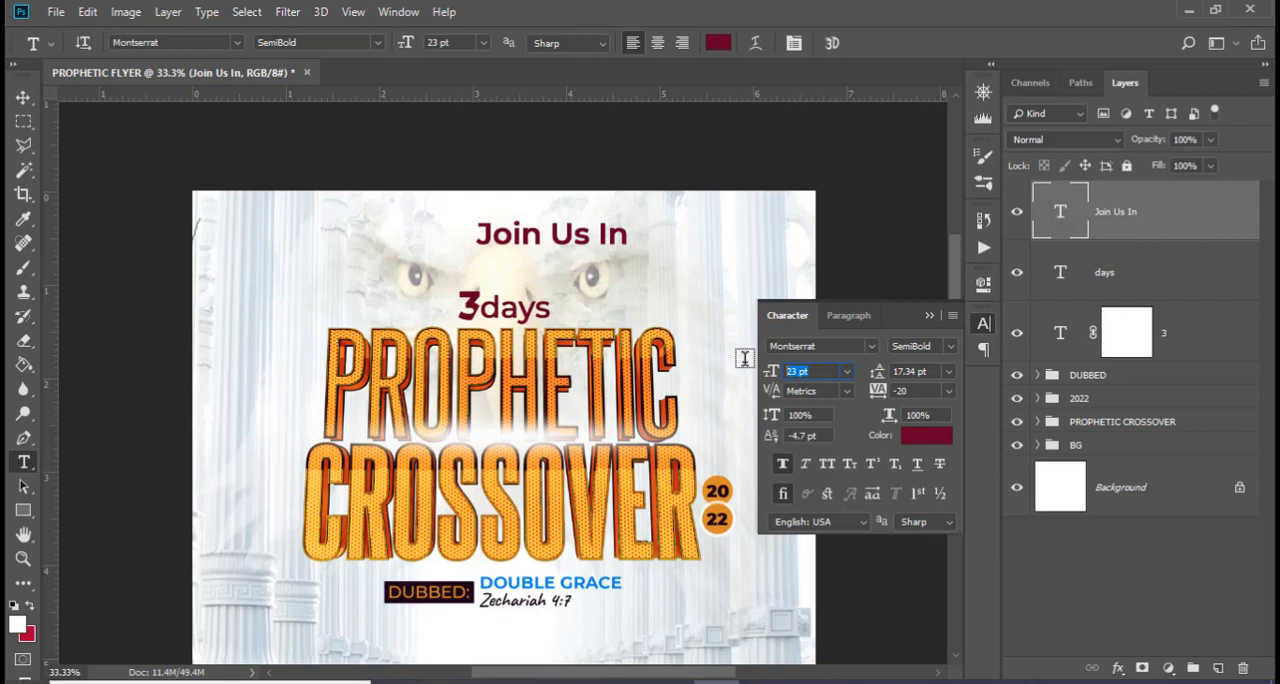
{"action": "type", "text": "8.3"}
{"action": "key", "text": "Return"}
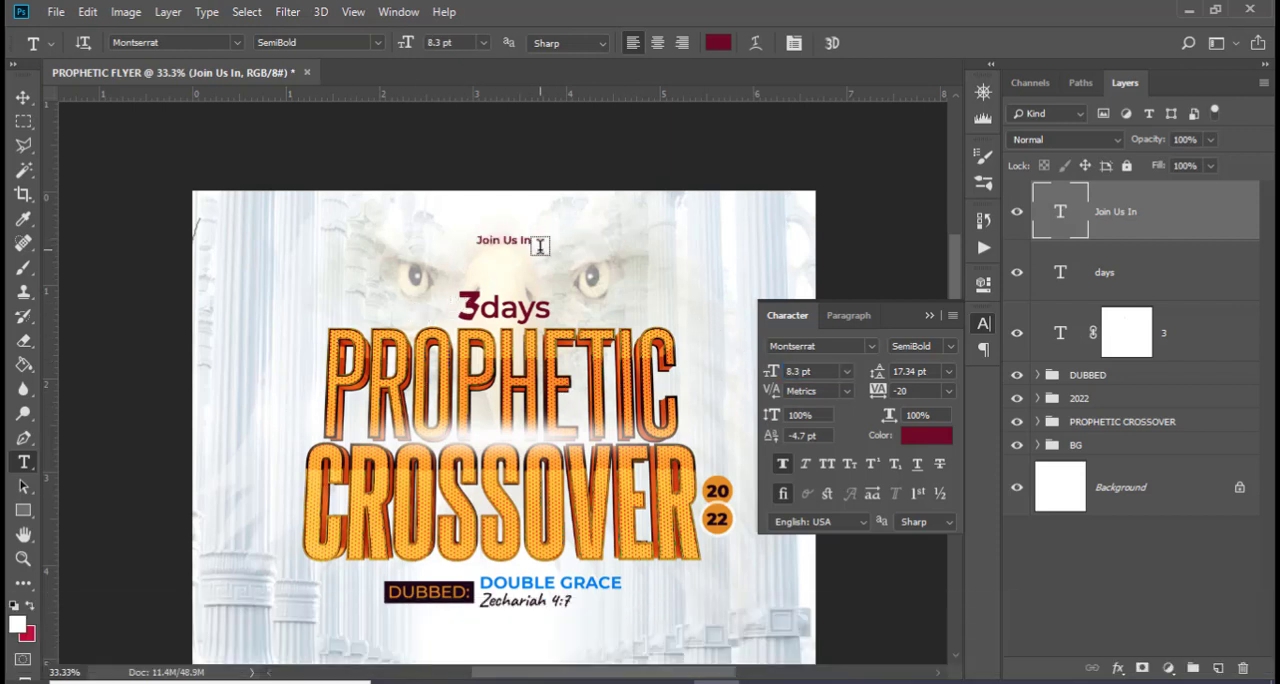
{"action": "left_click", "coordinate": [929, 316]}
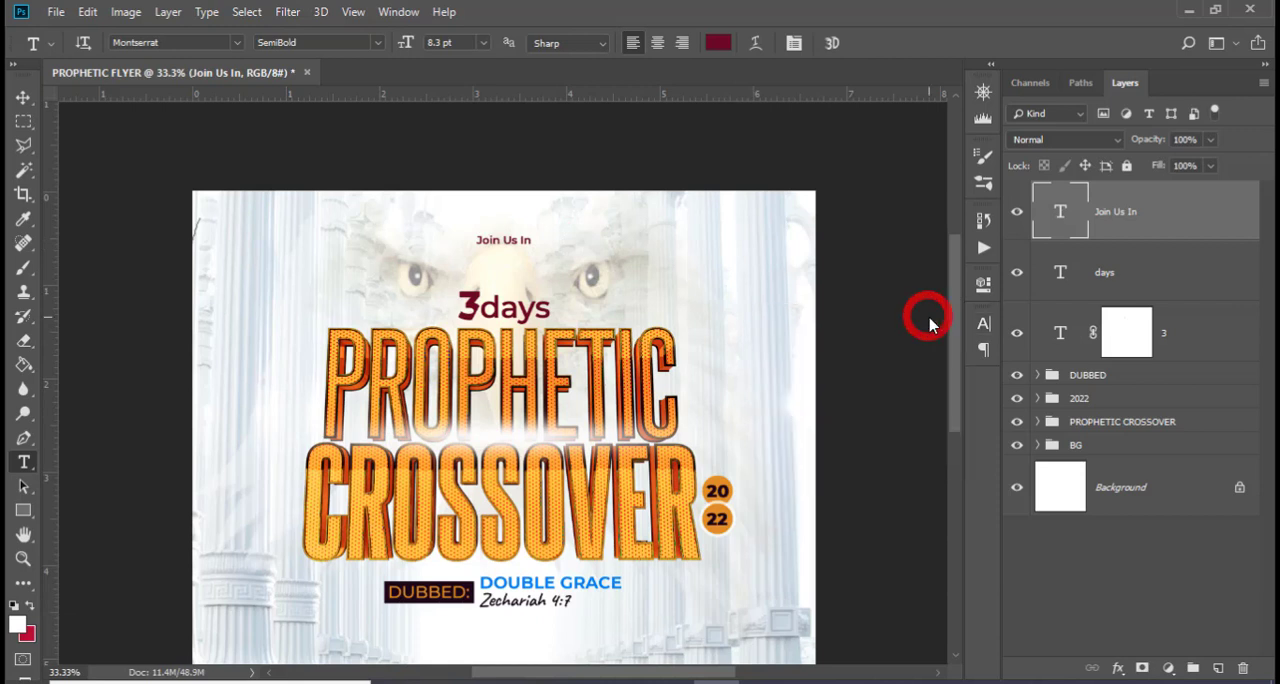
Widen the tracking of Join Us In to 500
{"action": "left_click", "coordinate": [983, 325]}
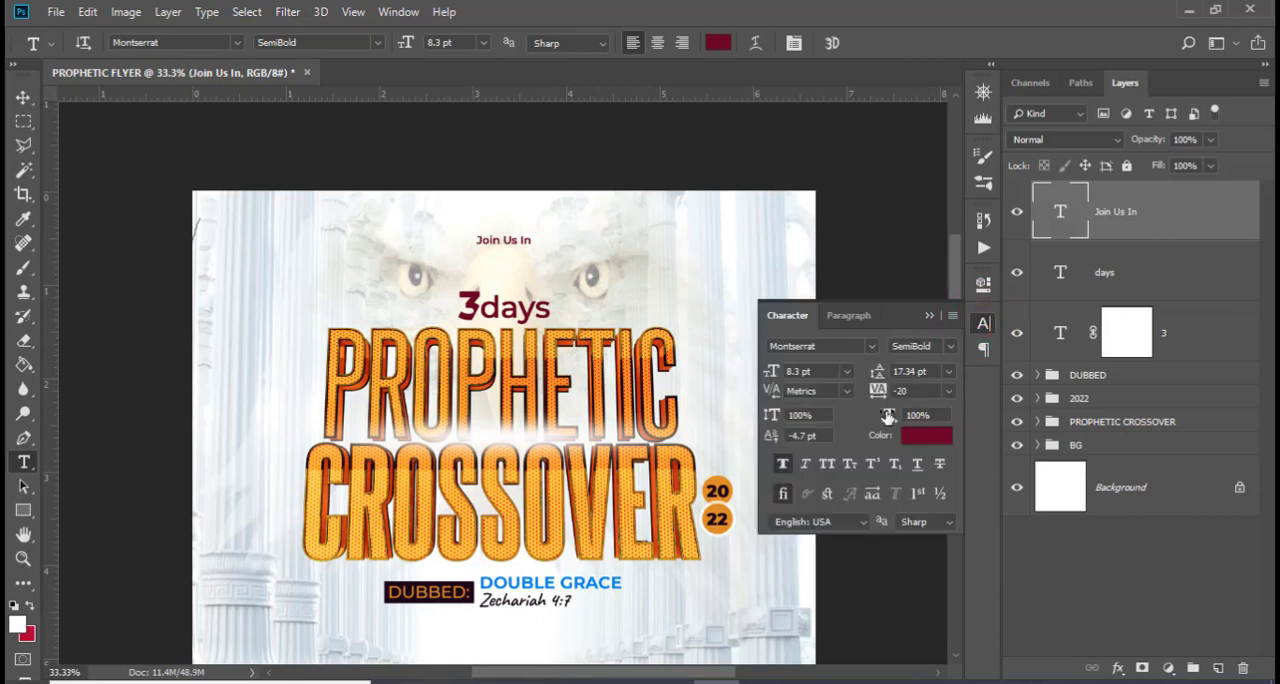
{"action": "left_click", "coordinate": [864, 392]}
{"action": "type", "text": "500"}
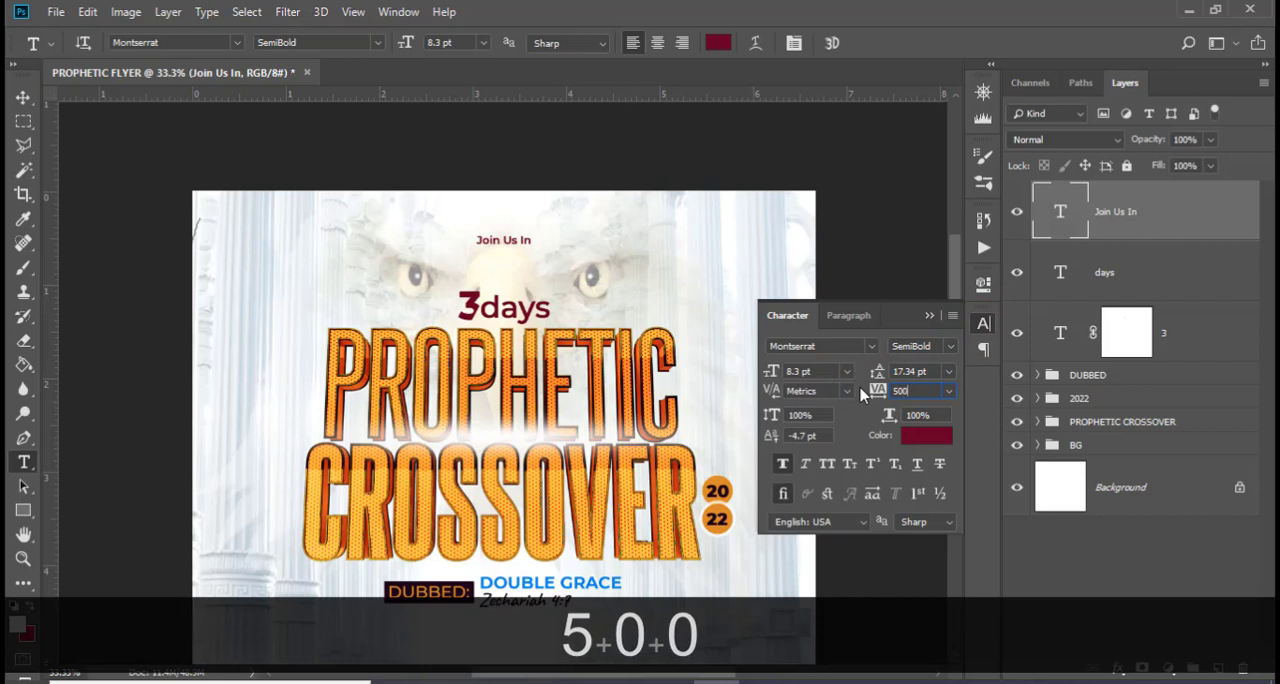
{"action": "key", "text": "Return"}
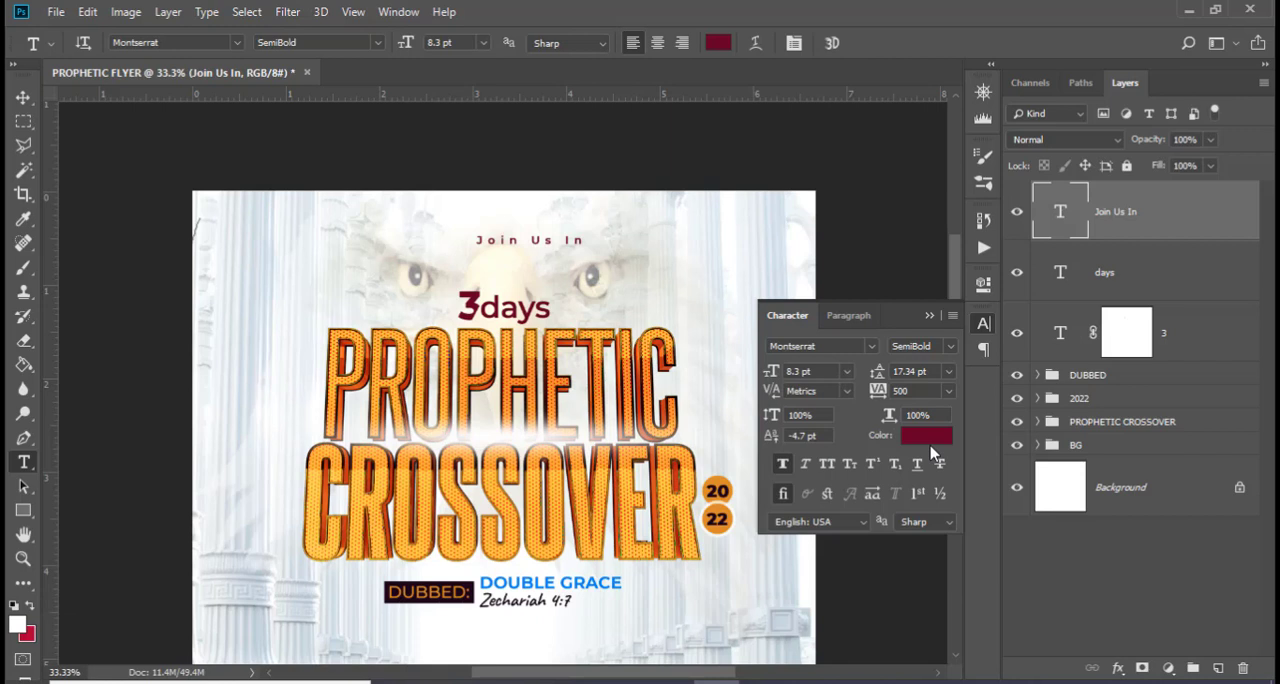
Centre Join Us In on the middle vertical guide just above 3days and turn off its faux bold
{"action": "key", "text": "ctrl+t"}
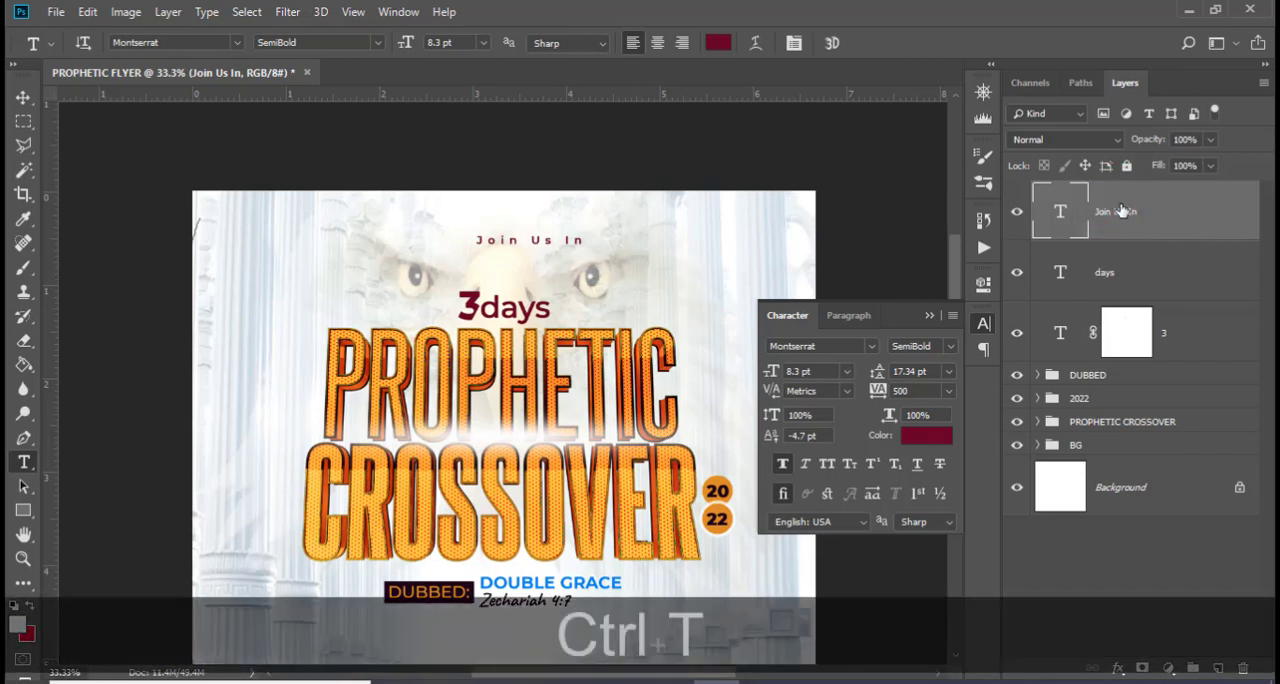
{"action": "key", "text": "ctrl+h"}
{"action": "left_click_drag", "start_coordinate": [557, 246], "coordinate": [528, 266]}
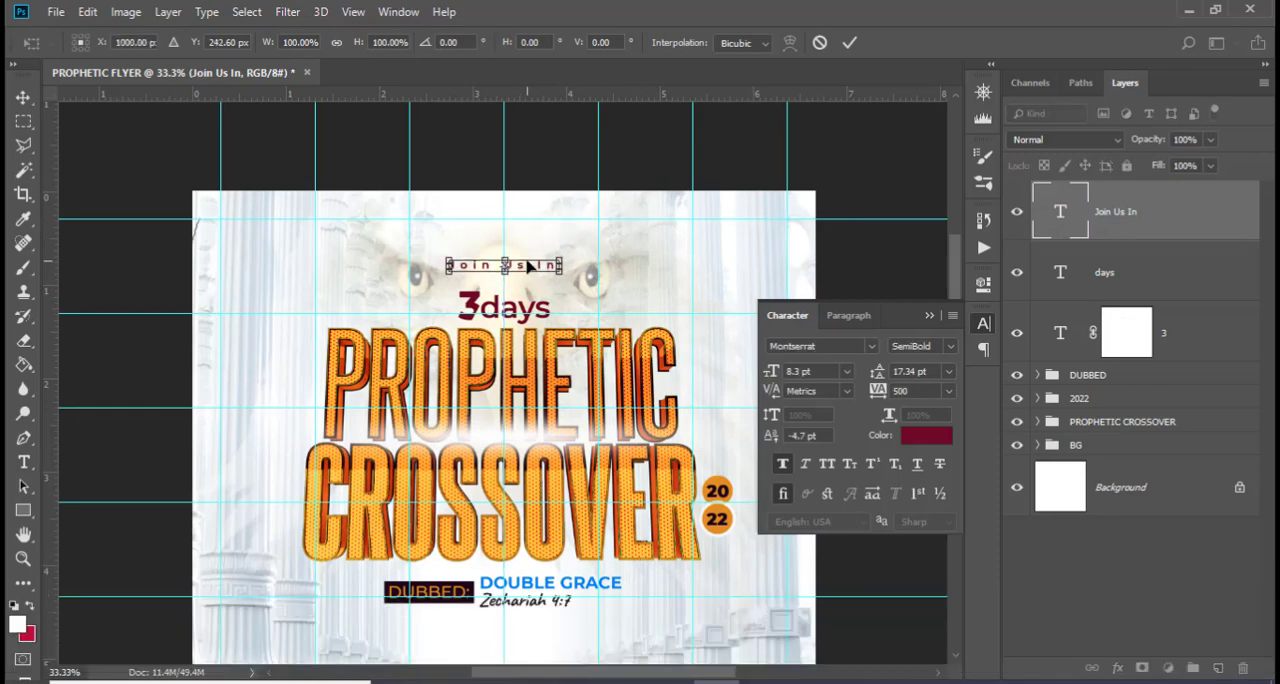
{"action": "key", "text": "Down"}
{"action": "key", "text": "Down"}
{"action": "key", "text": "Down"}
{"action": "key", "text": "Down"}
{"action": "key", "text": "Return"}
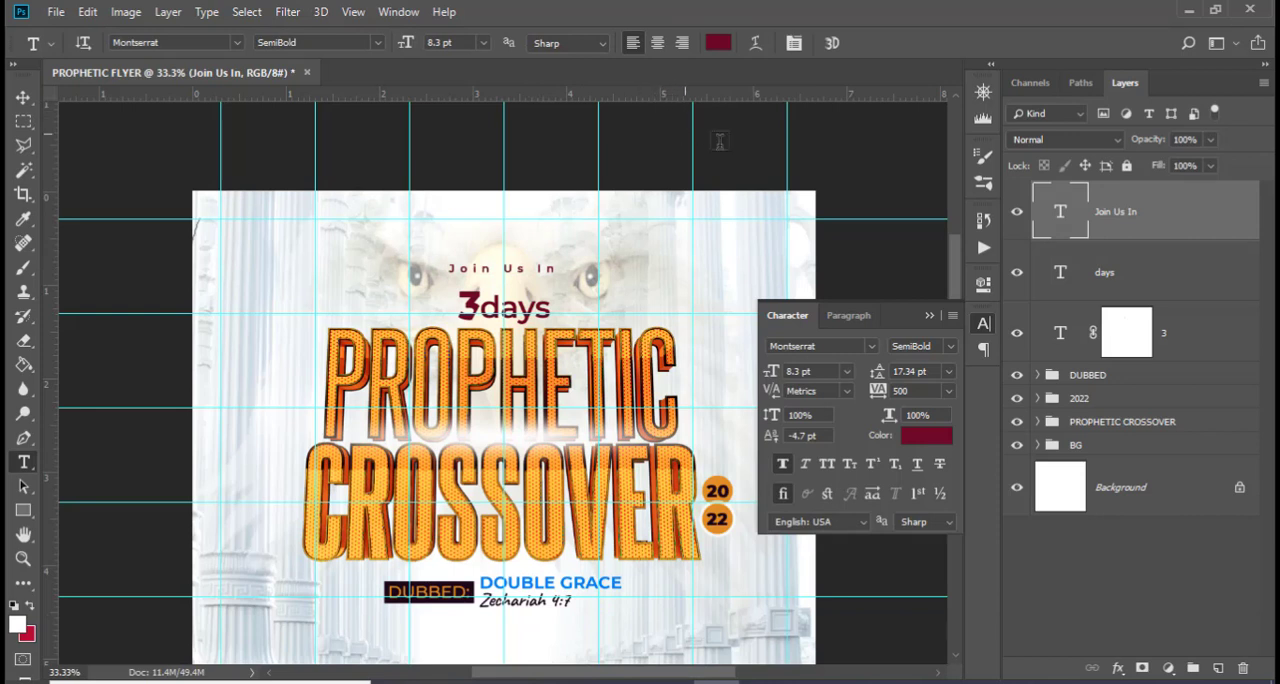
{"action": "left_click", "coordinate": [781, 468]}
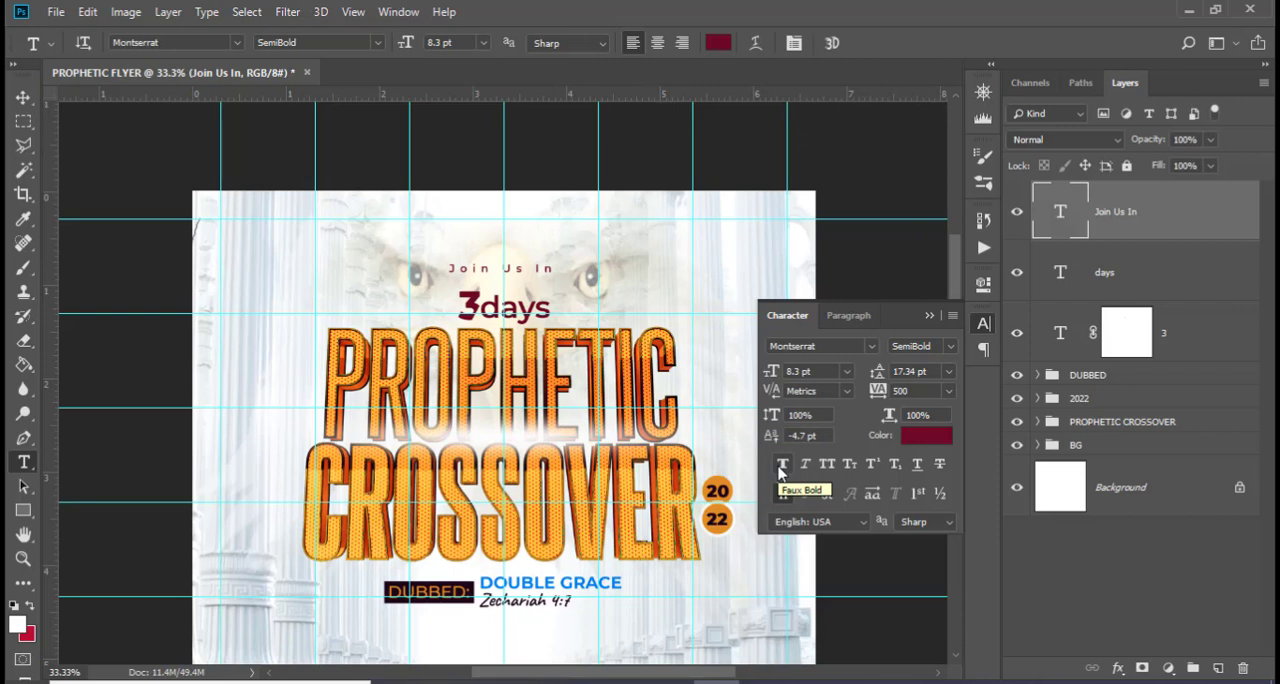
{"action": "left_click", "coordinate": [929, 315]}
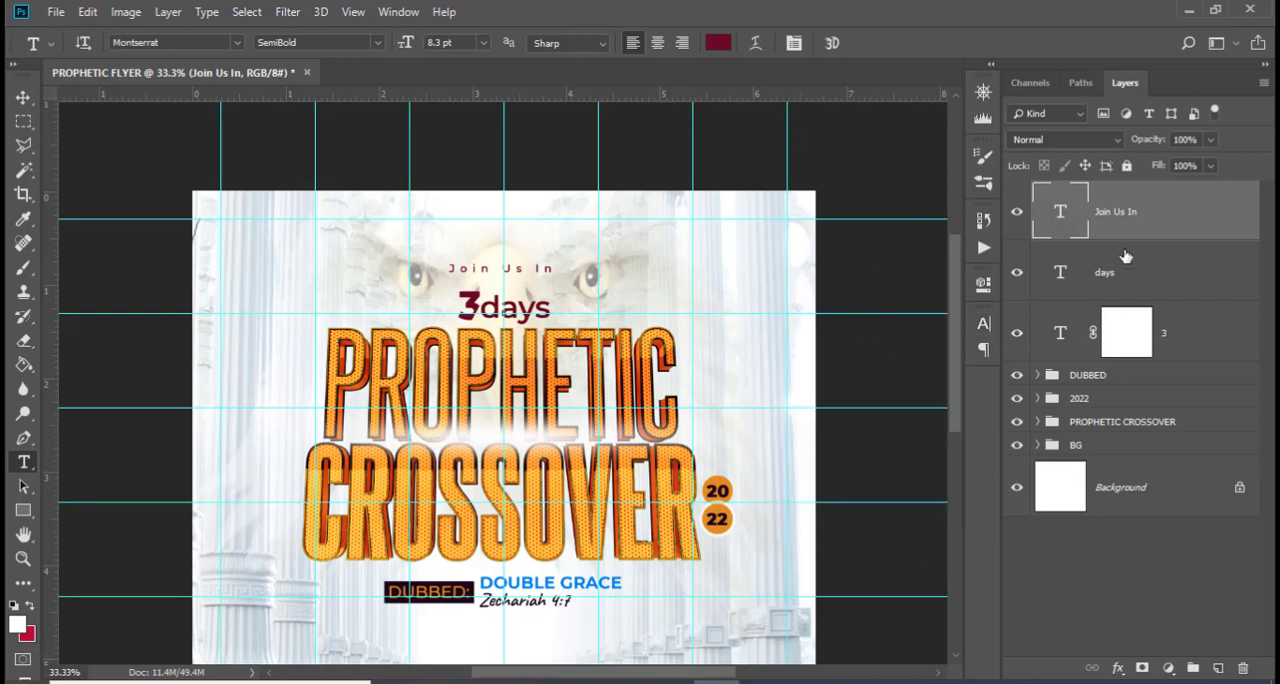
Group the Join Us In, days and 3 layers and name the group 3 days
{"action": "left_click", "coordinate": [1166, 338], "text": "shift"}
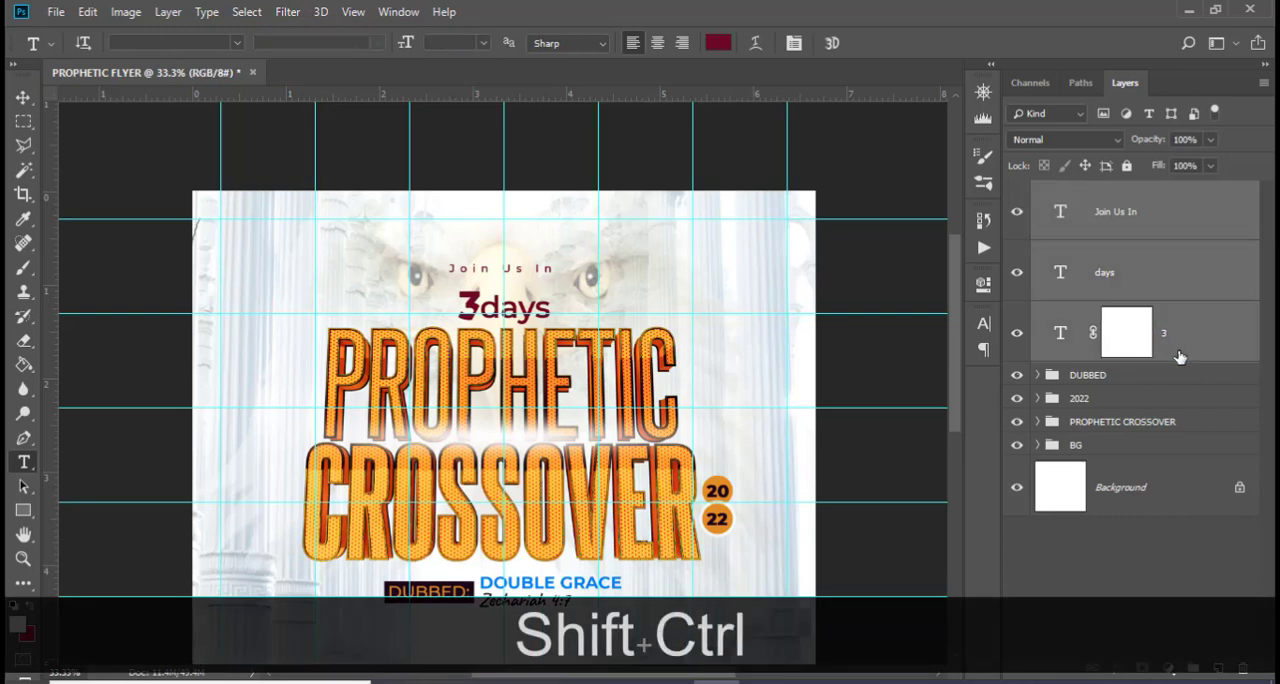
{"action": "key", "text": "ctrl+g"}
{"action": "double_click", "coordinate": [1076, 193]}
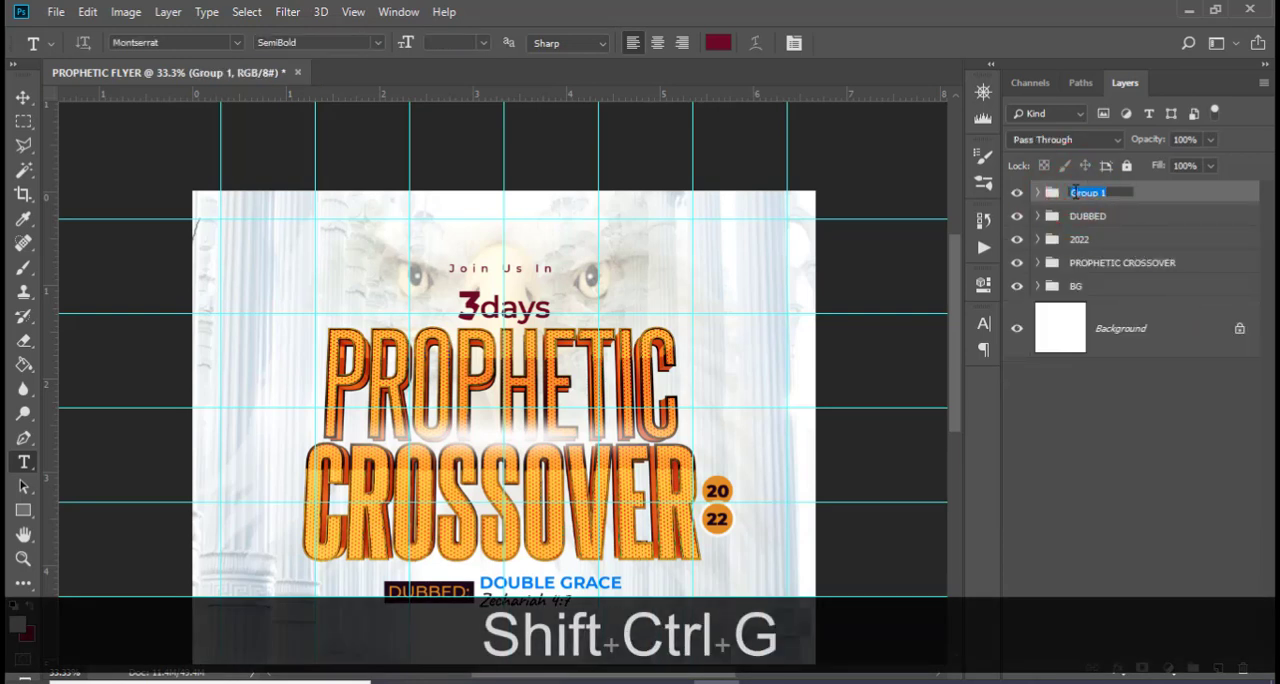
{"action": "type", "text": "3 days"}
{"action": "key", "text": "Return"}
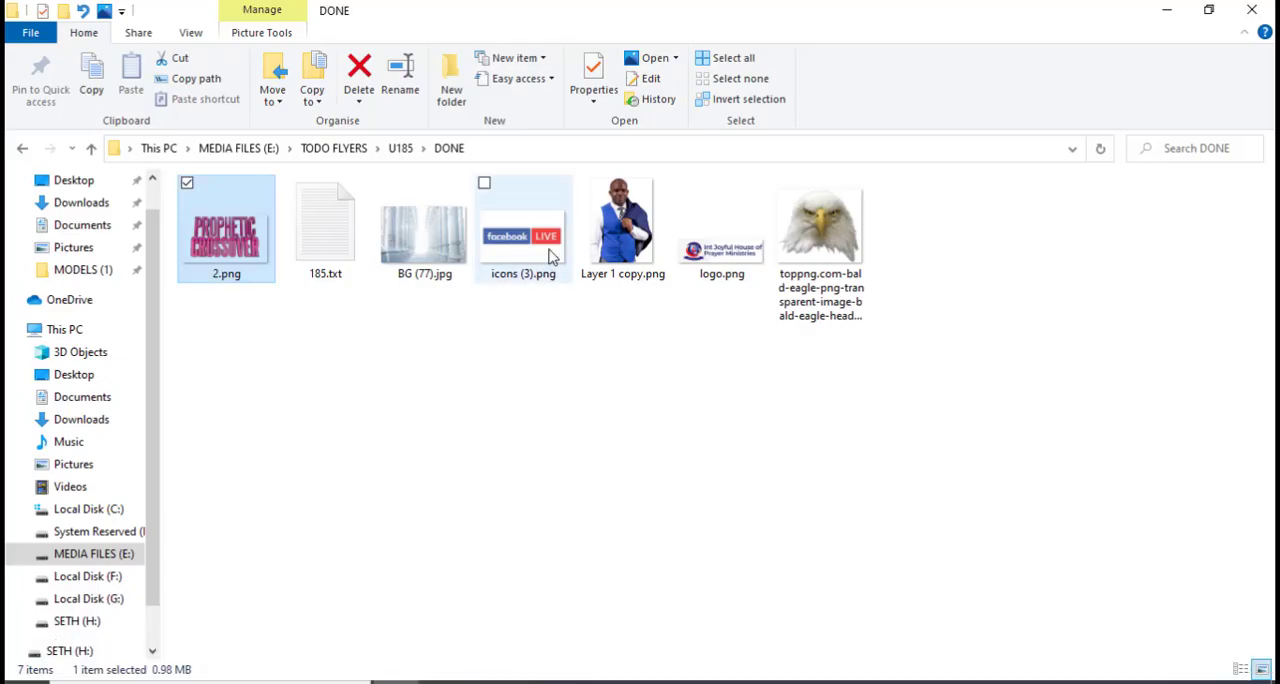
Place logo.png from the DONE folder into the flyer, centred above Join Us In
{"action": "left_click", "coordinate": [710, 250]}
{"action": "left_click_drag", "start_coordinate": [714, 258], "coordinate": [543, 248]}
{"action": "key", "text": "Return"}
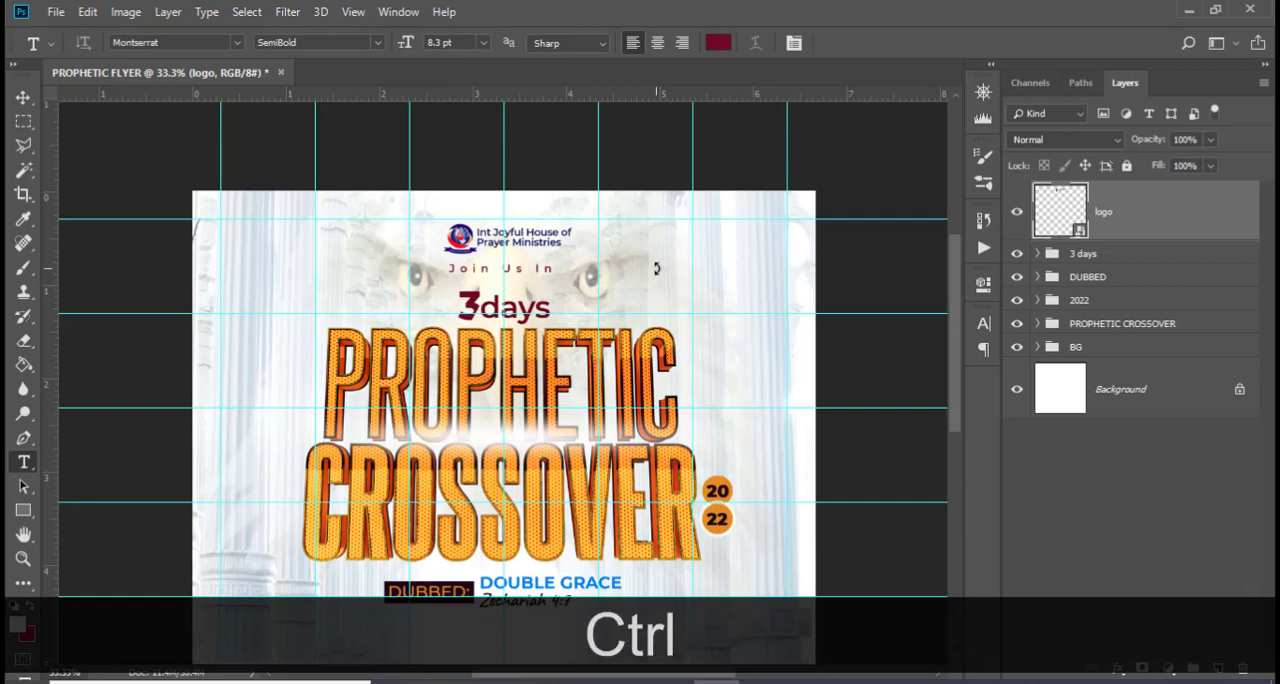
Hide the guides and nudge the logo up towards the flyer's upper edge
{"action": "key", "text": "ctrl+h"}
{"action": "key", "text": "ctrl+minus"}
{"action": "key", "text": "ctrl+minus"}
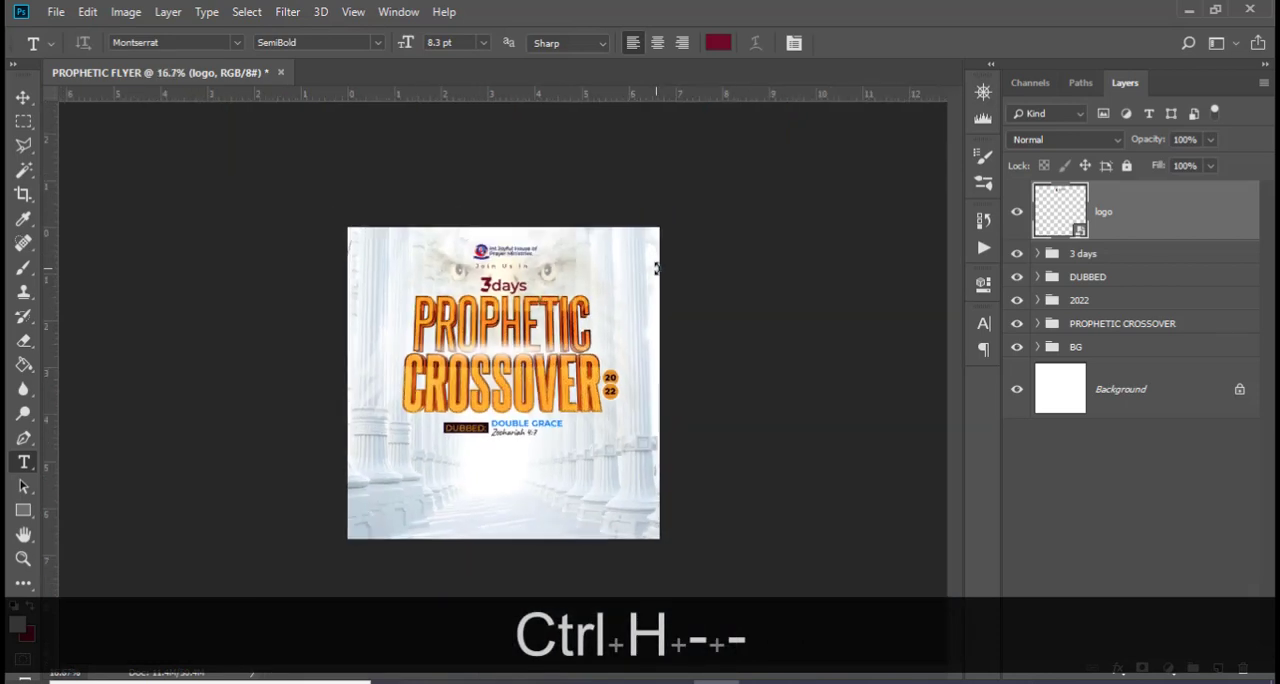
{"action": "key", "text": "shift+Up"}
{"action": "key", "text": "shift+Up"}
{"action": "key", "text": "shift+Up"}
{"action": "key", "text": "v"}
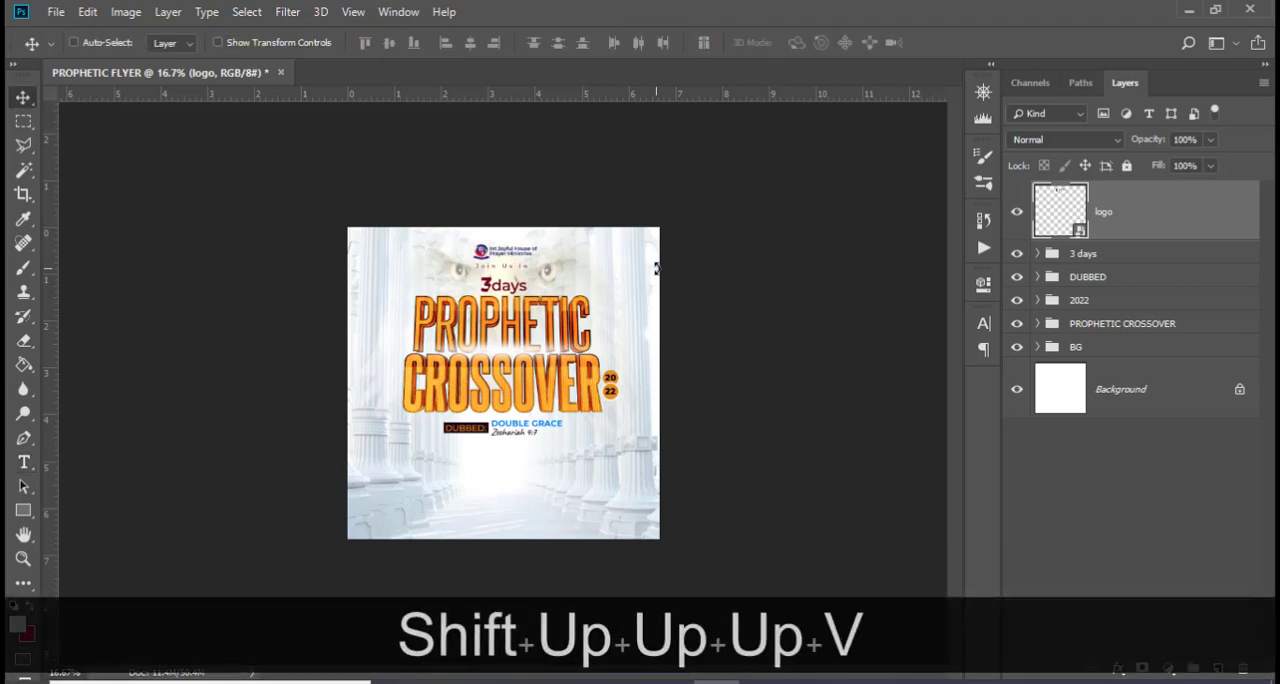
{"action": "key", "text": "shift+Up"}
{"action": "key", "text": "shift+Up"}
{"action": "key", "text": "shift+Up"}
{"action": "key", "text": "shift+Up"}
{"action": "key", "text": "shift+Up"}
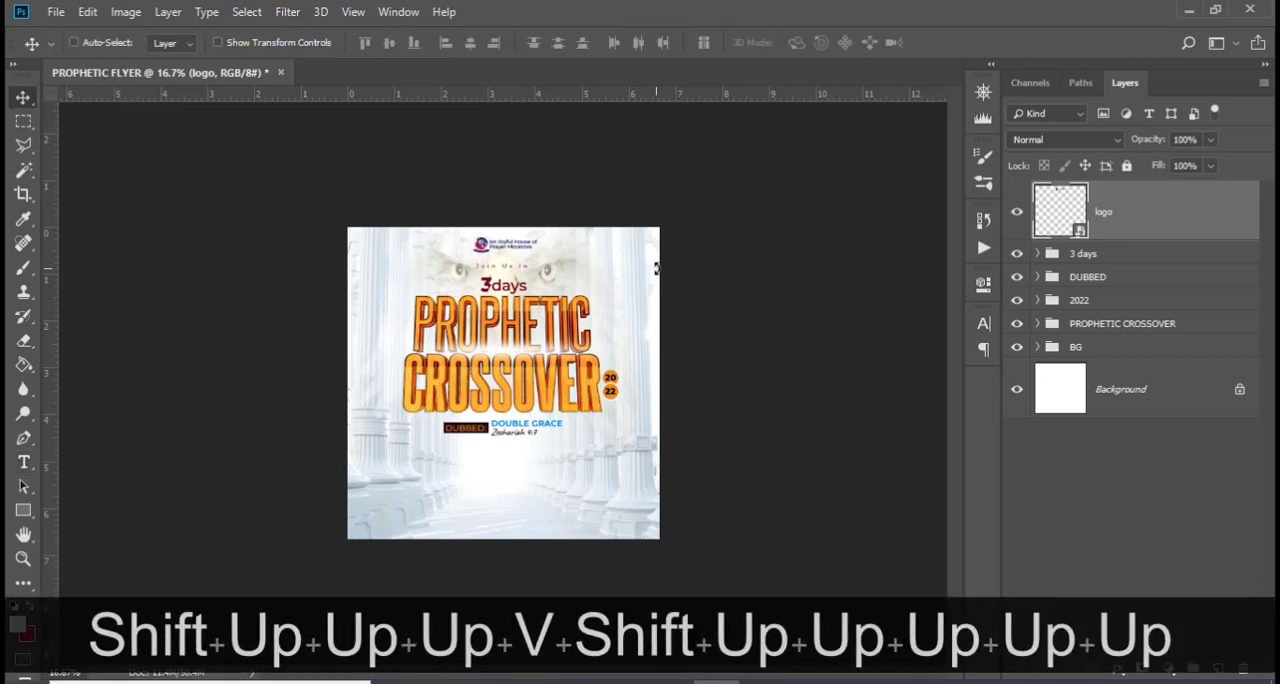
Nudge Join Us In up towards the logo and take its layer out of the 3 days group, directly above it
{"action": "left_click", "coordinate": [1038, 254]}
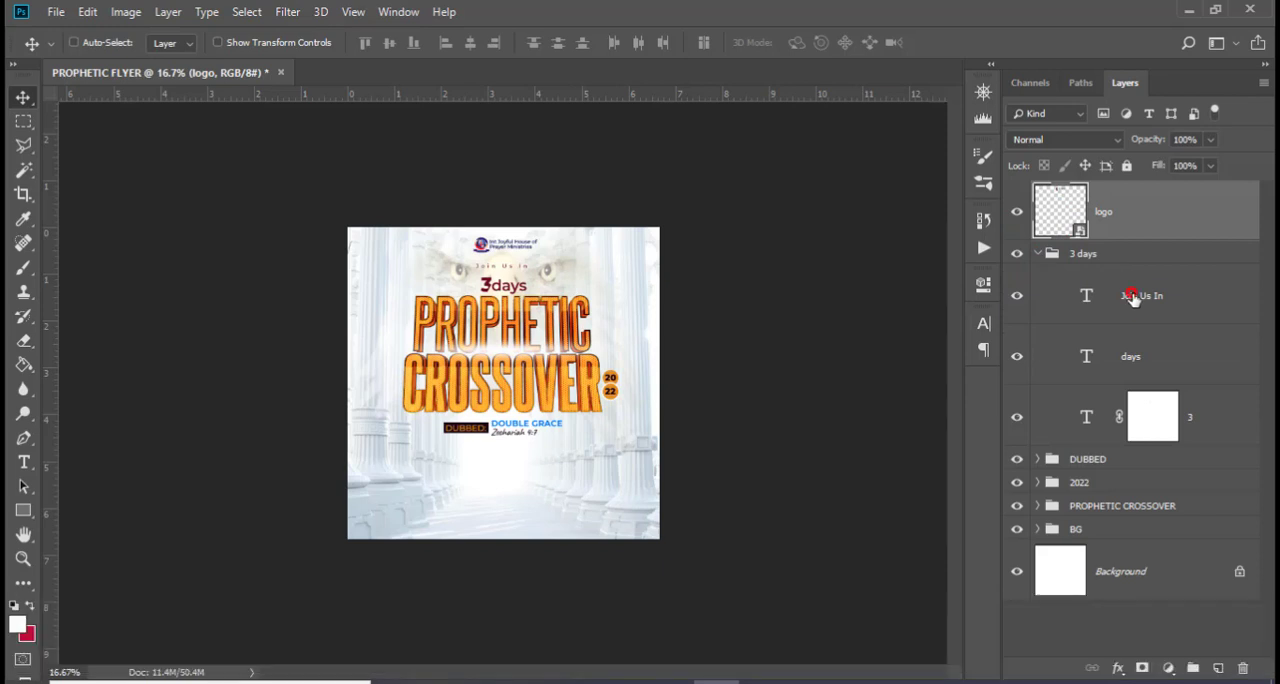
{"action": "left_click", "coordinate": [1134, 294]}
{"action": "key", "text": "shift+Up"}
{"action": "key", "text": "shift+Up"}
{"action": "key", "text": "shift+Up"}
{"action": "key", "text": "shift+Up"}
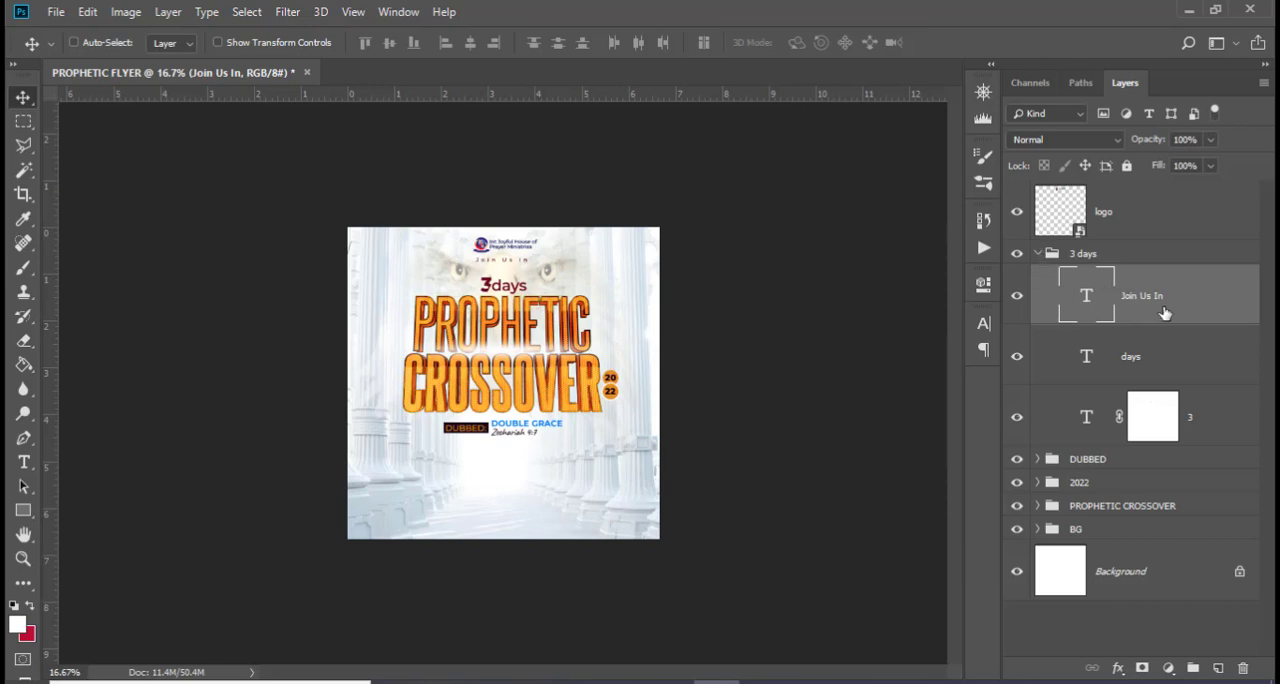
{"action": "left_click_drag", "start_coordinate": [1165, 313], "coordinate": [1033, 279]}
{"action": "left_click", "coordinate": [1037, 314]}
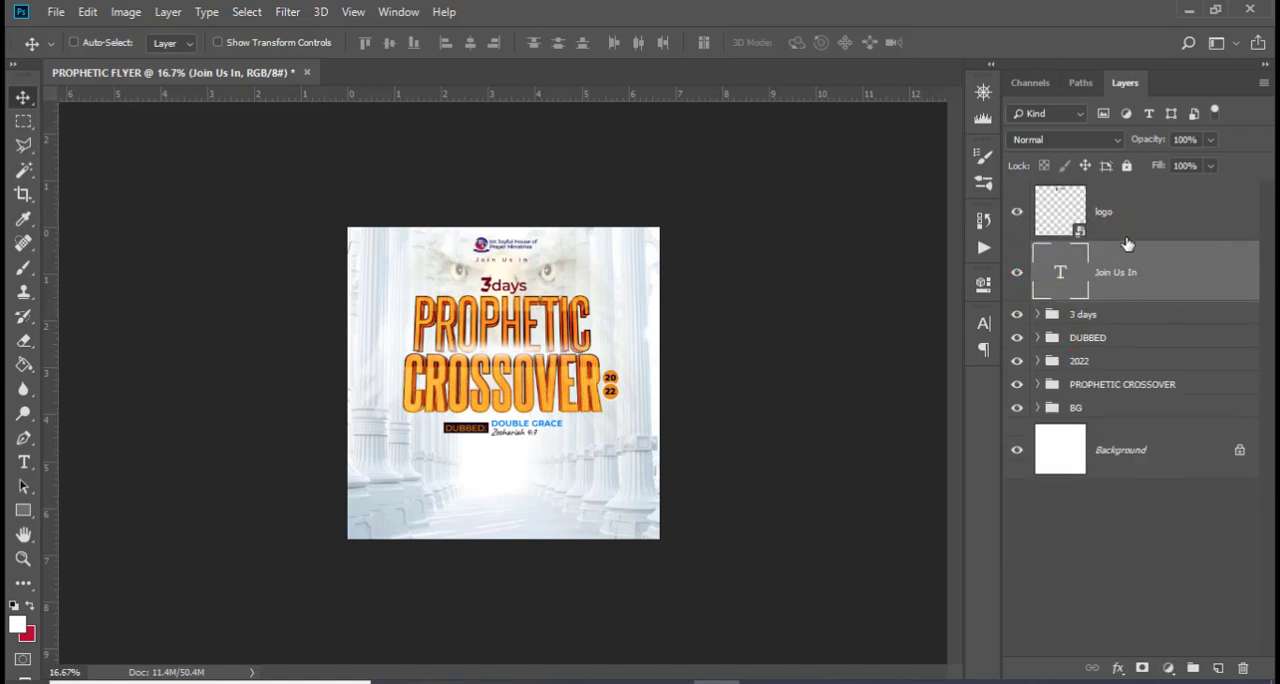
Group the Join Us In and logo layers and name the group LOGO
{"action": "left_click", "coordinate": [1131, 206], "text": "ctrl"}
{"action": "key", "text": "ctrl+g"}
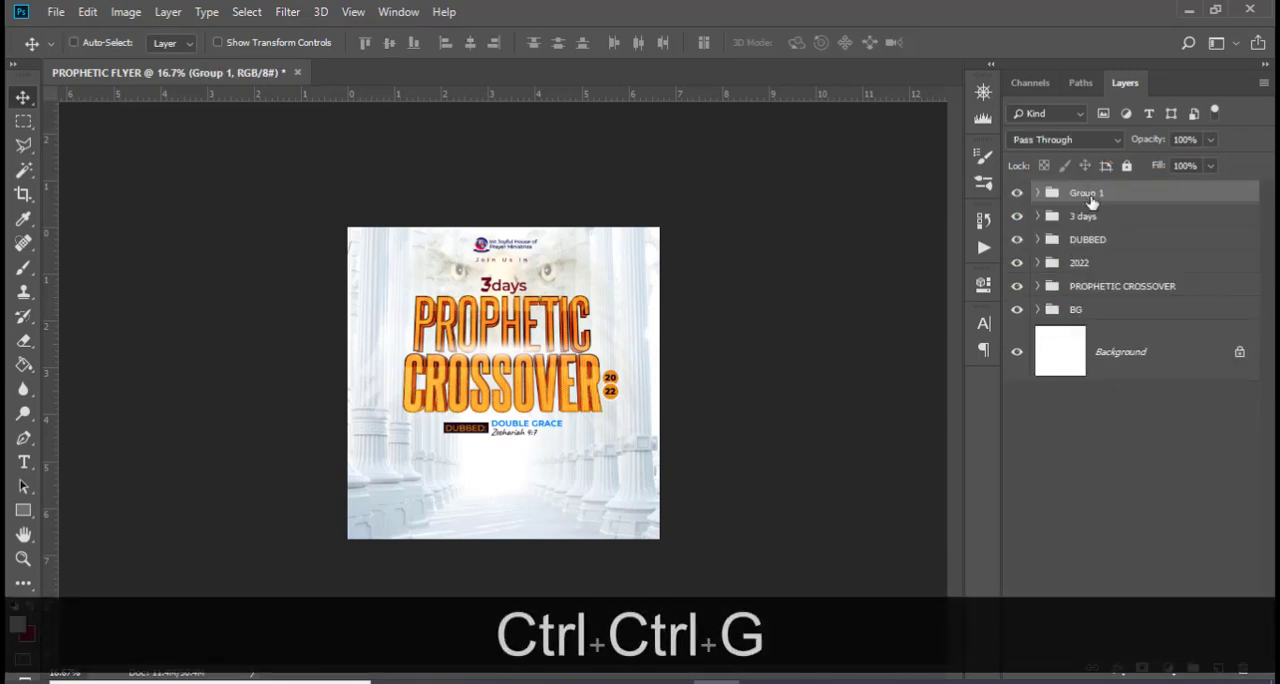
{"action": "double_click", "coordinate": [1086, 193]}
{"action": "key", "text": "Caps_Lock"}
{"action": "type", "text": "LOGO"}
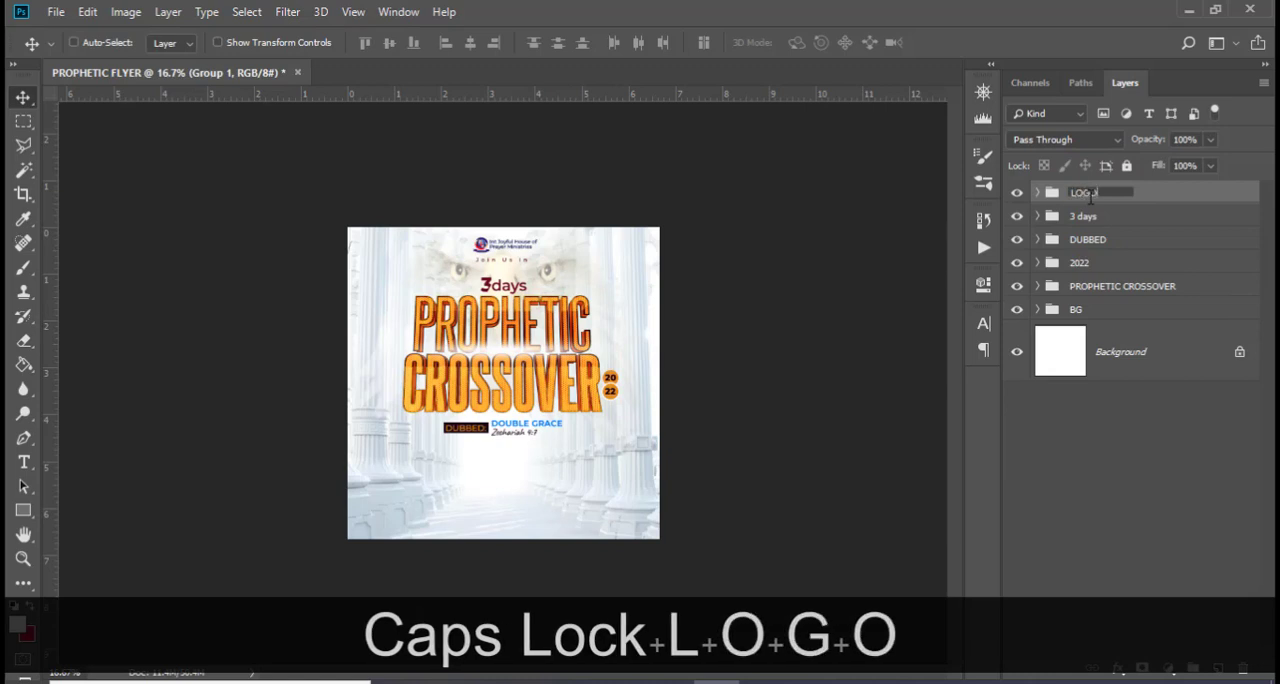
{"action": "key", "text": "Return"}
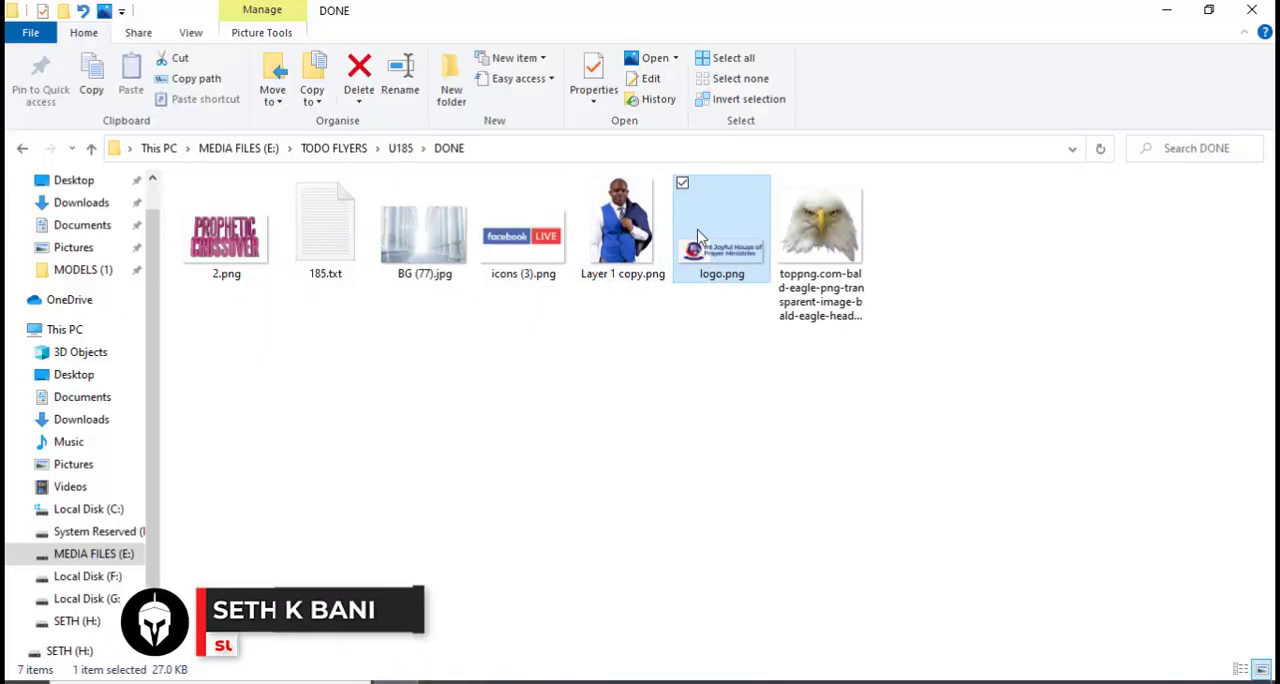
Place the host portrait on the flyer's lower centre, scale it to about 31.8%, and raise it to just under the CROSSOVER title
{"action": "left_click_drag", "start_coordinate": [622, 235], "coordinate": [586, 552]}
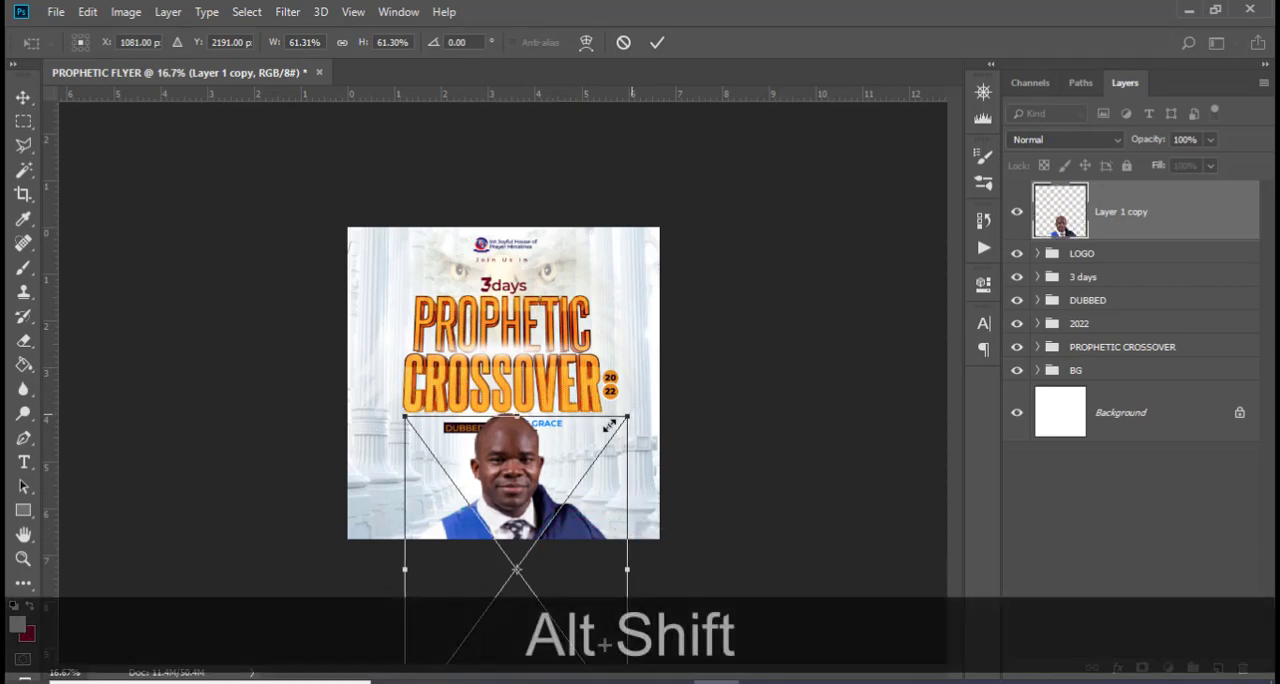
{"action": "left_click_drag", "start_coordinate": [629, 413], "coordinate": [560, 473]}
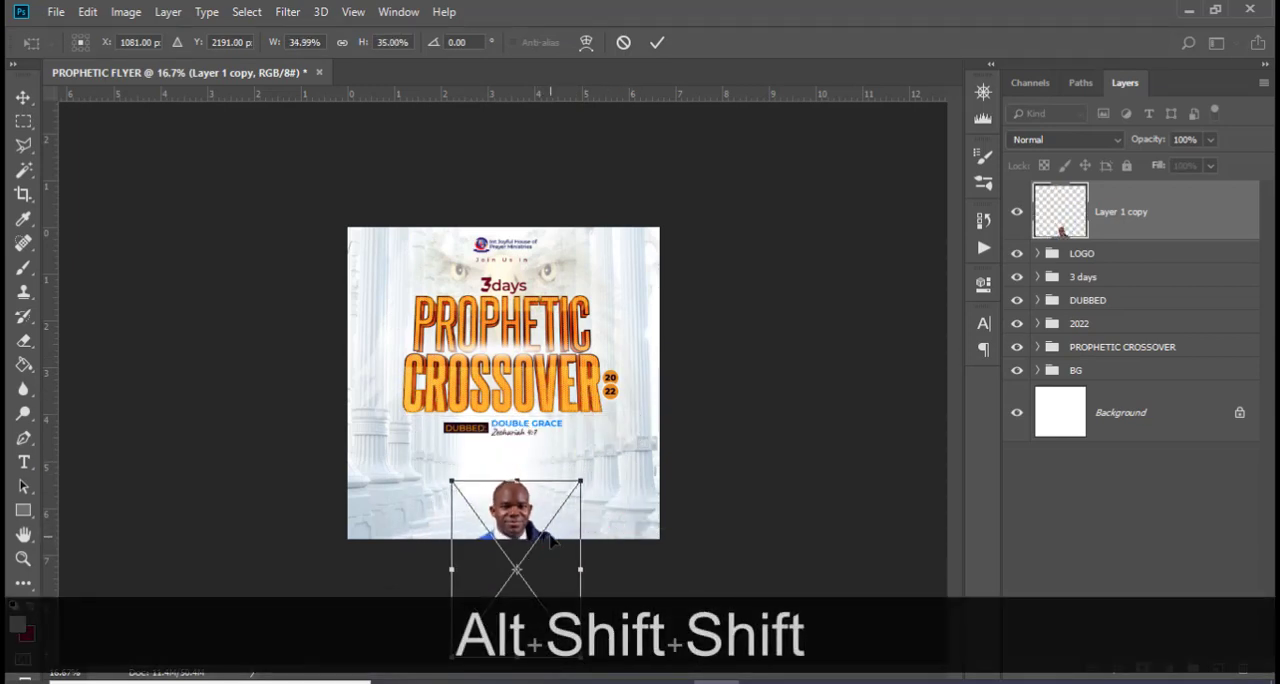
{"action": "left_click_drag", "start_coordinate": [548, 555], "coordinate": [548, 505]}
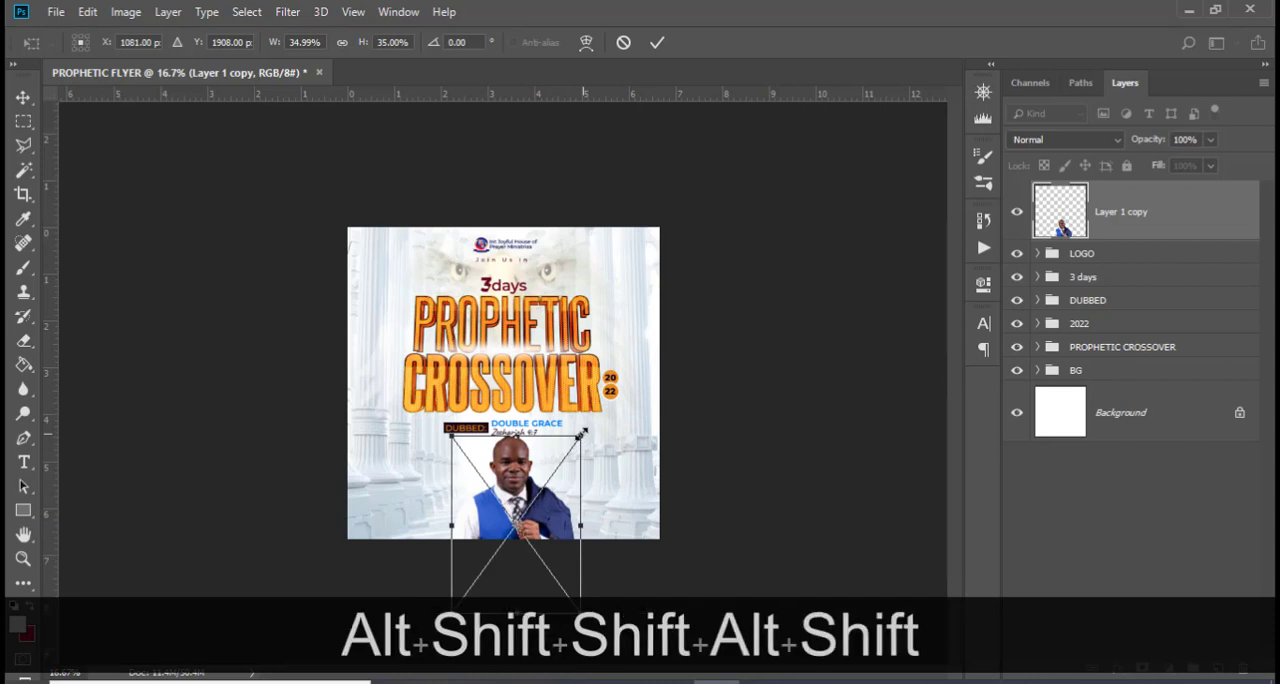
{"action": "left_click_drag", "start_coordinate": [580, 437], "coordinate": [577, 441]}
{"action": "key", "text": "shift+Up"}
{"action": "key", "text": "shift+Up"}
{"action": "key", "text": "shift+Up"}
{"action": "key", "text": "shift+Up"}
{"action": "key", "text": "shift+Up"}
{"action": "key", "text": "shift+Up"}
{"action": "key", "text": "shift+Up"}
{"action": "key", "text": "shift+Up"}
{"action": "key", "text": "shift+Up"}
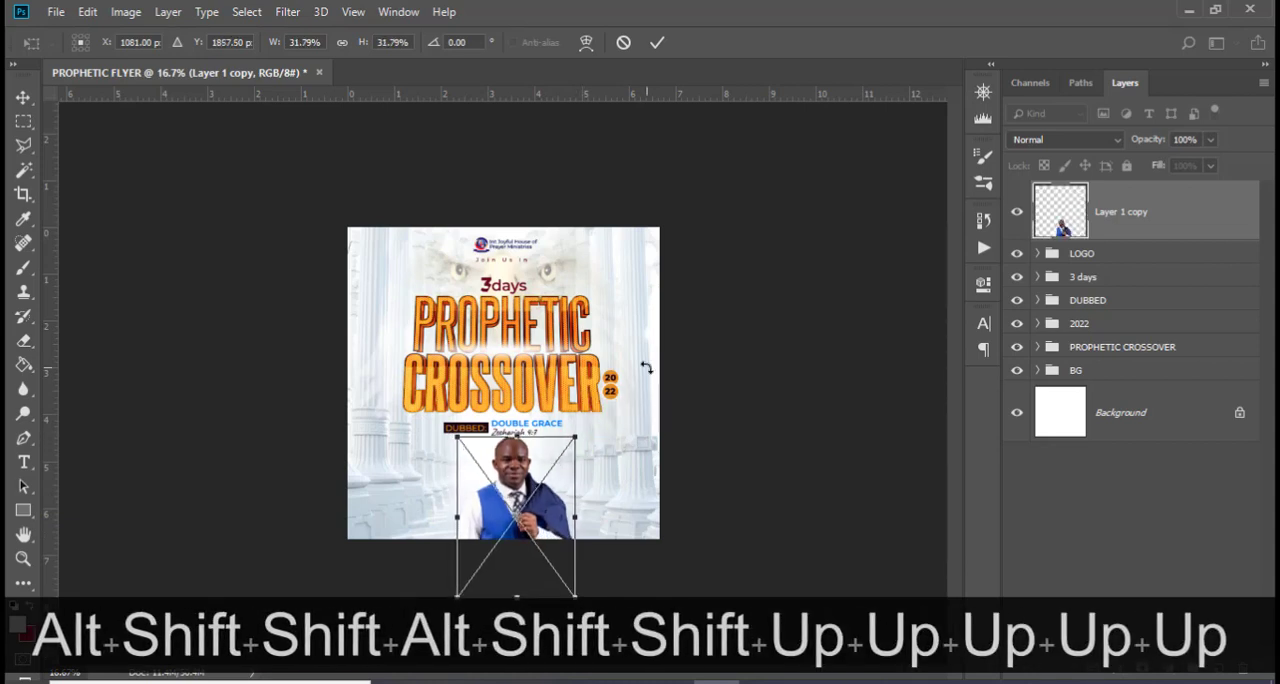
{"action": "key", "text": "shift+Up"}
{"action": "key", "text": "shift+Up"}
{"action": "key", "text": "shift+Up"}
{"action": "key", "text": "shift+Up"}
{"action": "key", "text": "shift+Up"}
{"action": "key", "text": "shift+Up"}
{"action": "key", "text": "shift+Up"}
{"action": "key", "text": "shift+Up"}
{"action": "key", "text": "shift+Up"}
{"action": "key", "text": "shift+Up"}
{"action": "key", "text": "shift+Up"}
{"action": "key", "text": "shift+Up"}
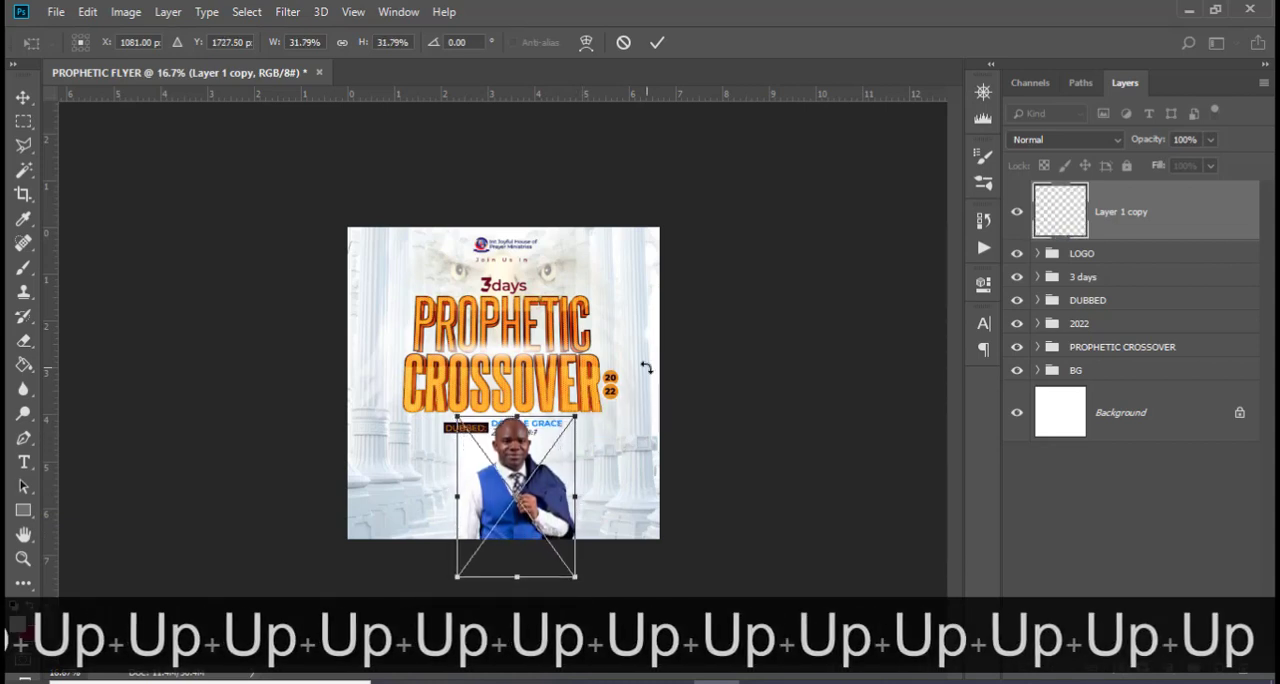
{"action": "key", "text": "Return"}
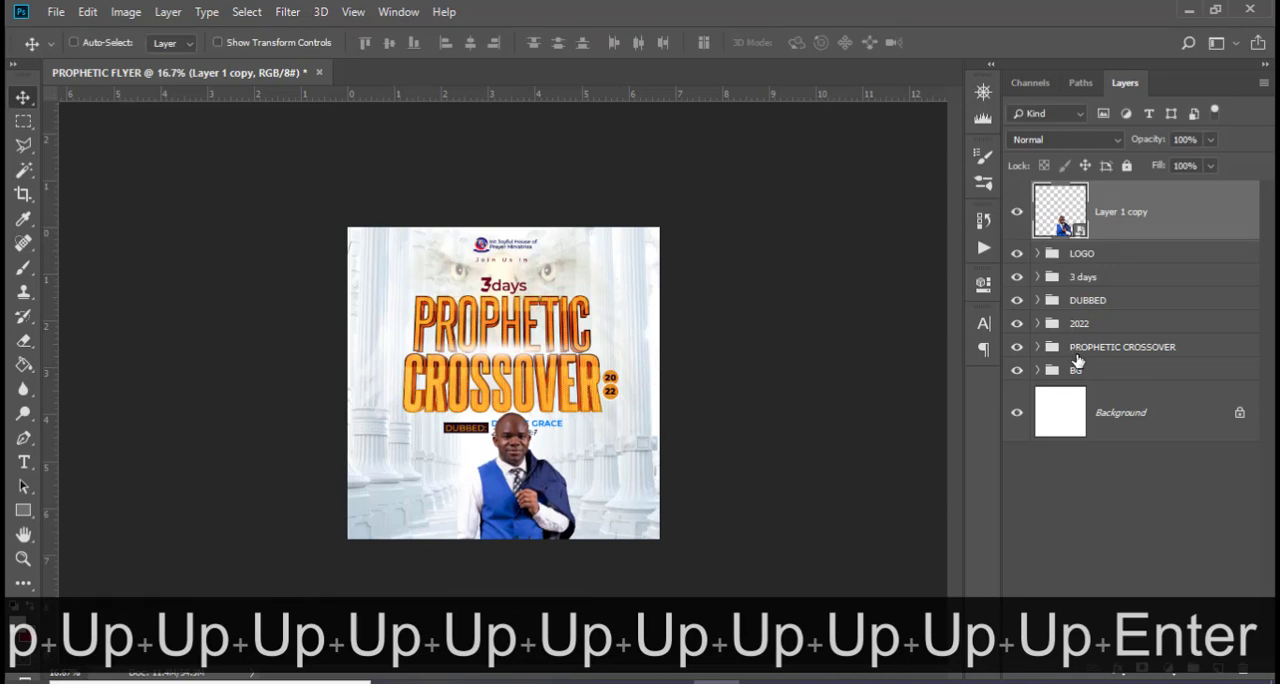
Scale the PROPHETIC CROSSOVER group down to about 86% around its centre
{"action": "left_click", "coordinate": [1082, 350]}
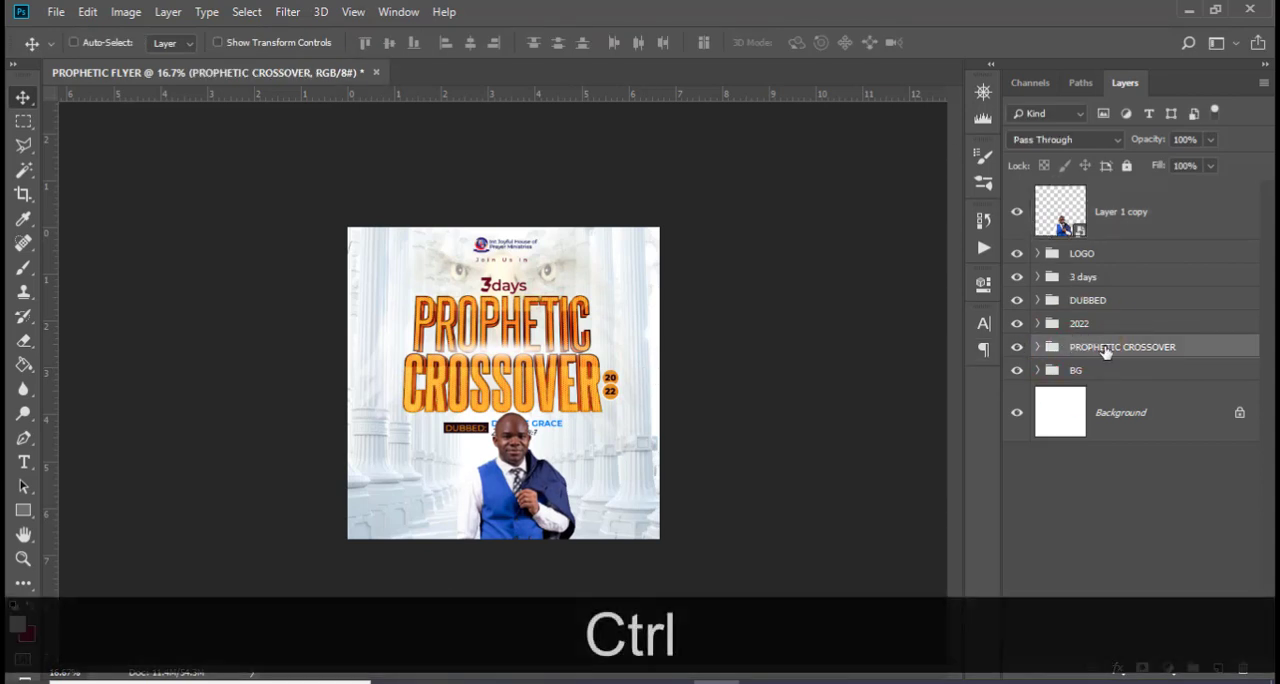
{"action": "key", "text": "ctrl+t"}
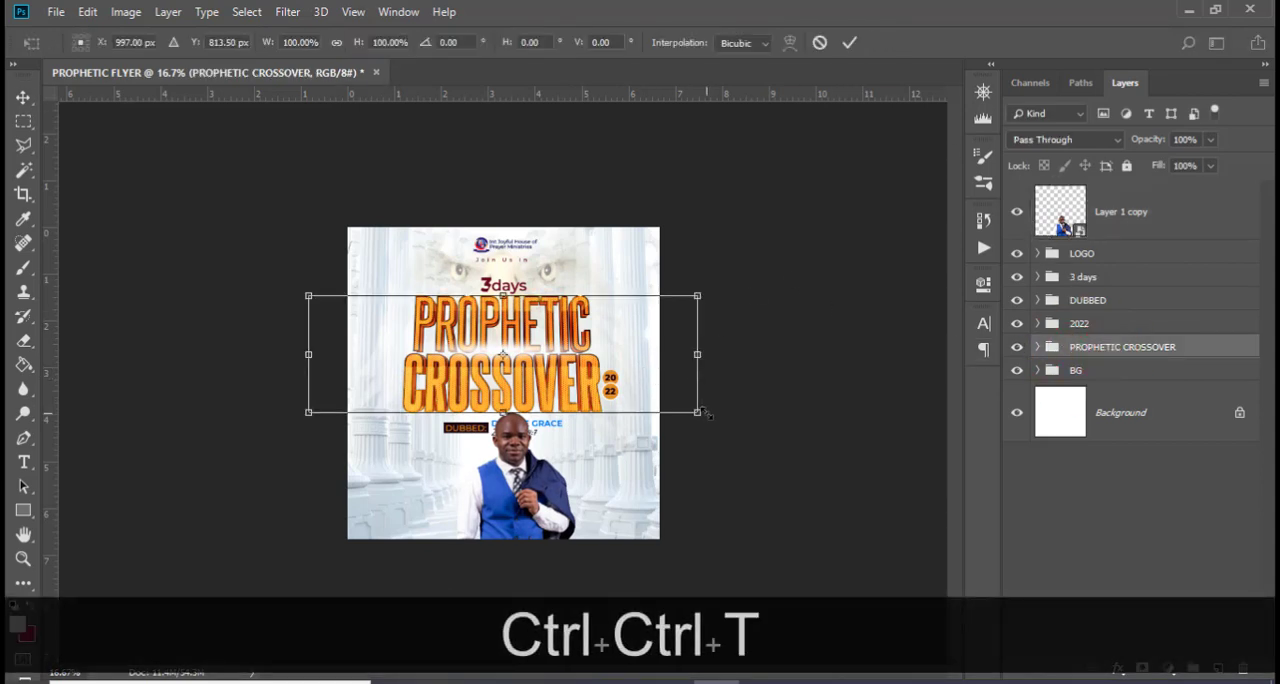
{"action": "left_click_drag", "start_coordinate": [703, 412], "coordinate": [672, 402]}
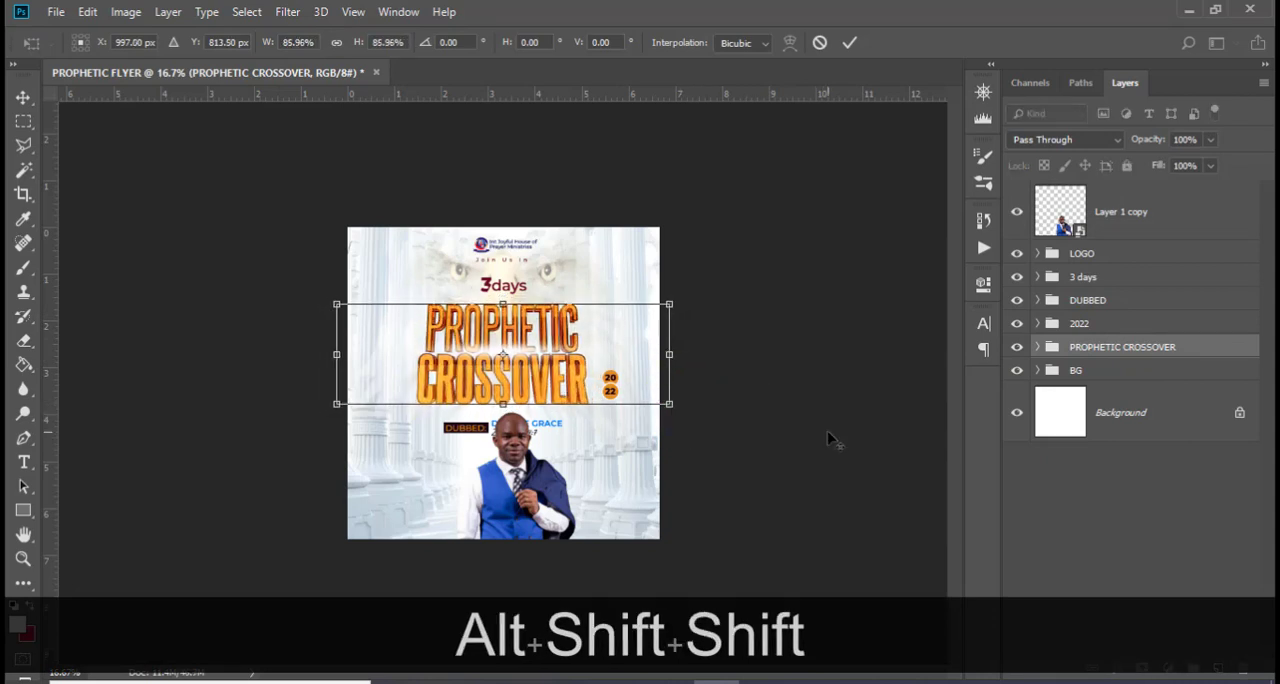
Nudge the PROPHETIC CROSSOVER title to the vertical centre guide and up to just below 3 days, using the guides temporarily
{"action": "key", "text": "ctrl+h"}
{"action": "key", "text": "Right"}
{"action": "key", "text": "Up"}
{"action": "key", "text": "shift+Up"}
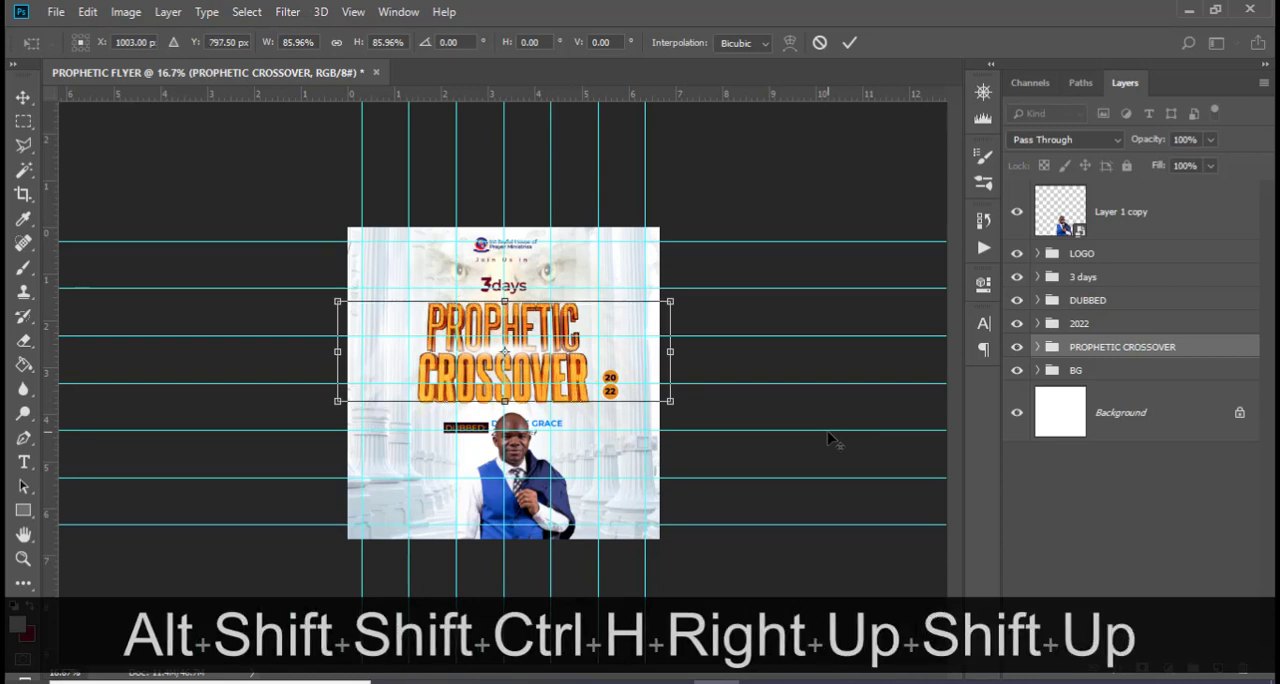
{"action": "key", "text": "Up"}
{"action": "key", "text": "Return"}
{"action": "key", "text": "shift+Up"}
{"action": "key", "text": "Up"}
{"action": "key", "text": "Up"}
{"action": "key", "text": "Up"}
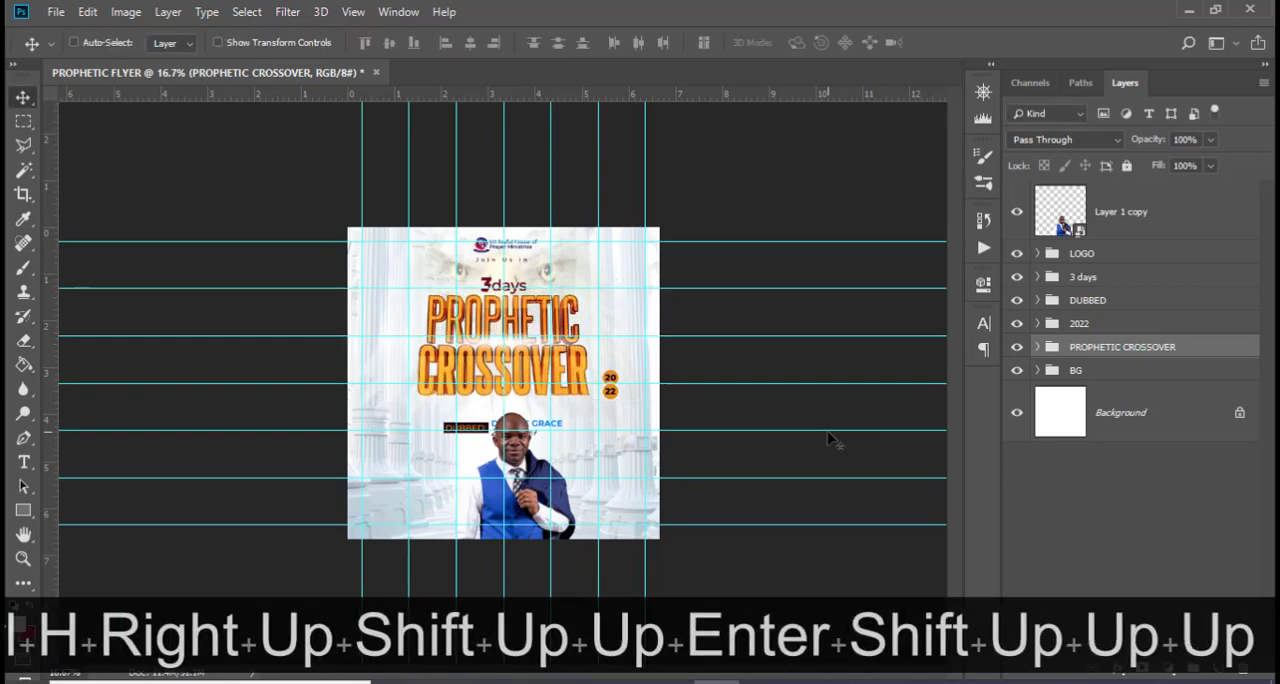
{"action": "key", "text": "ctrl+h"}
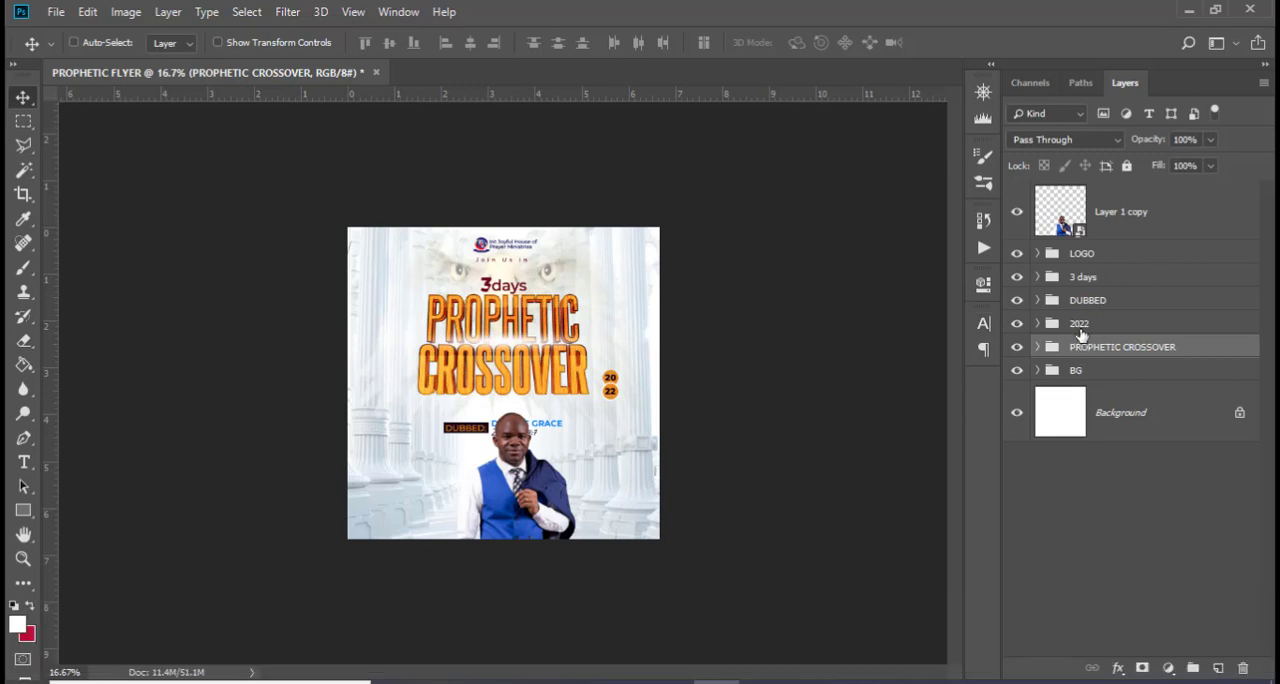
Move the DUBBED group up to sit directly under the CROSSOVER title, clear of the host's head
{"action": "left_click", "coordinate": [1145, 301]}
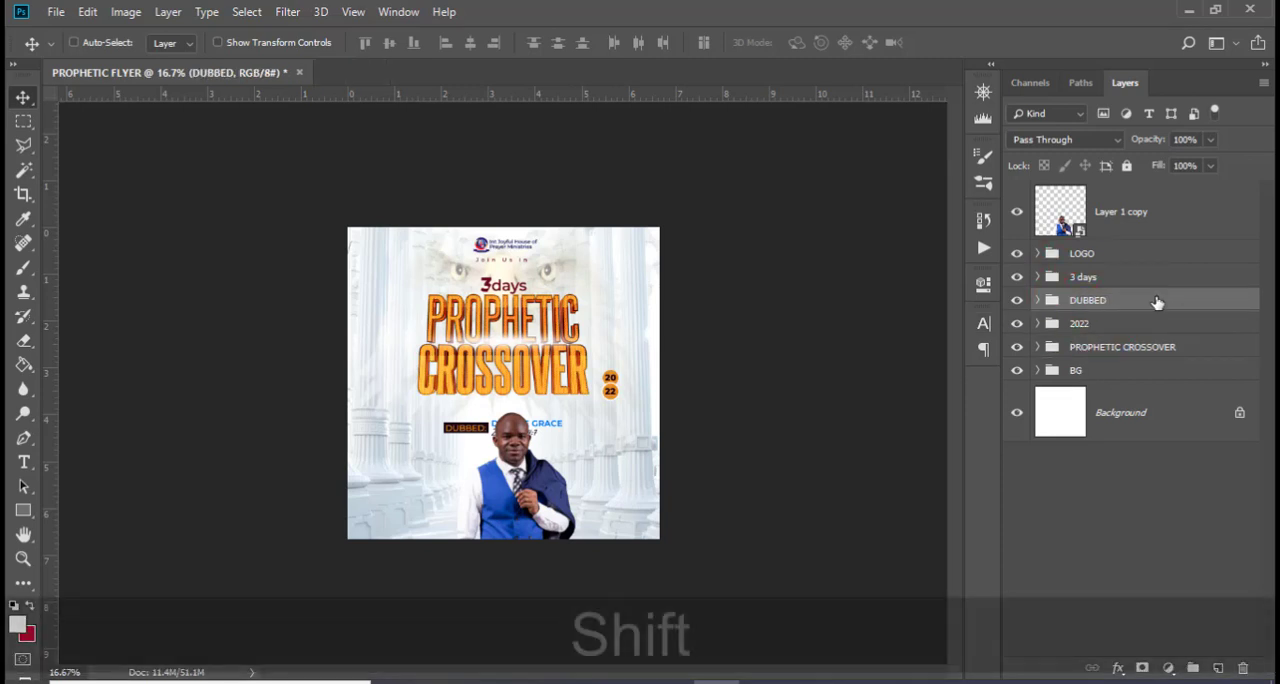
{"action": "key", "text": "shift+Up"}
{"action": "key", "text": "shift+Up"}
{"action": "key", "text": "shift+Up"}
{"action": "key", "text": "shift+Up"}
{"action": "key", "text": "shift+Up"}
{"action": "key", "text": "shift+Up"}
{"action": "key", "text": "shift+Up"}
{"action": "key", "text": "shift+Up"}
{"action": "key", "text": "shift+Up"}
{"action": "key", "text": "shift+Up"}
{"action": "key", "text": "shift+Up"}
{"action": "key", "text": "shift+Up"}
{"action": "key", "text": "shift+Up"}
{"action": "key", "text": "shift+Up"}
{"action": "key", "text": "shift+Up"}
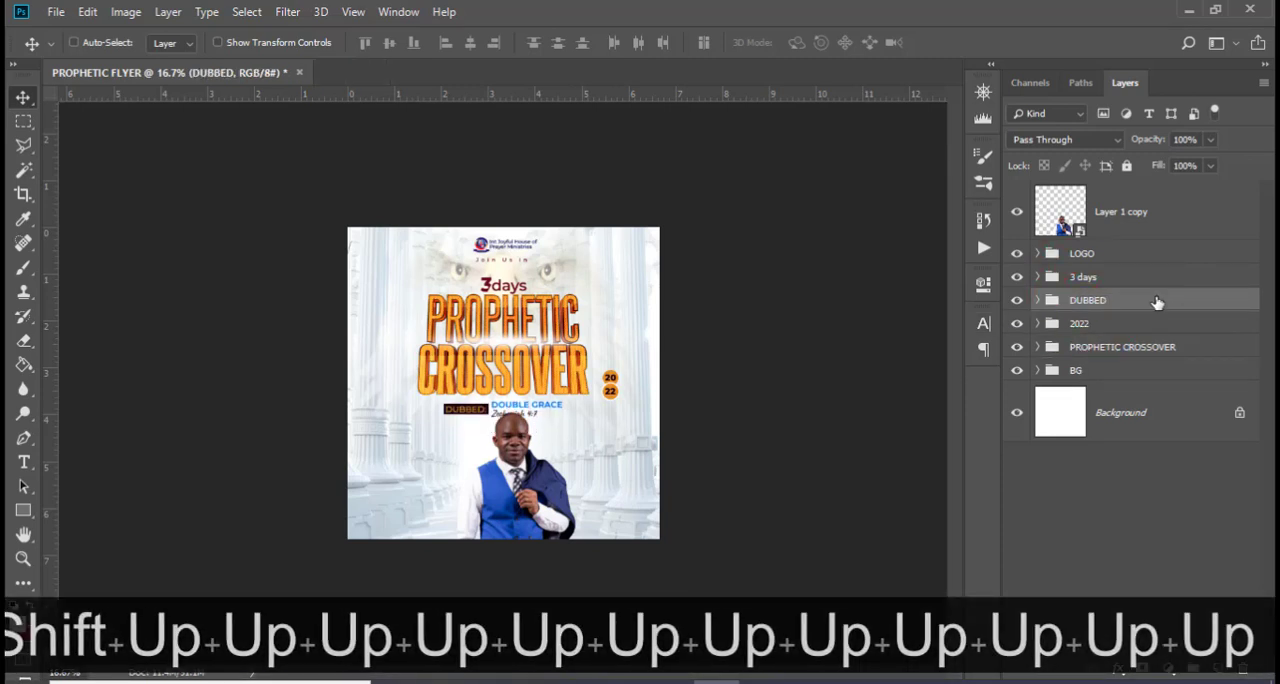
{"action": "key", "text": "shift+Up"}
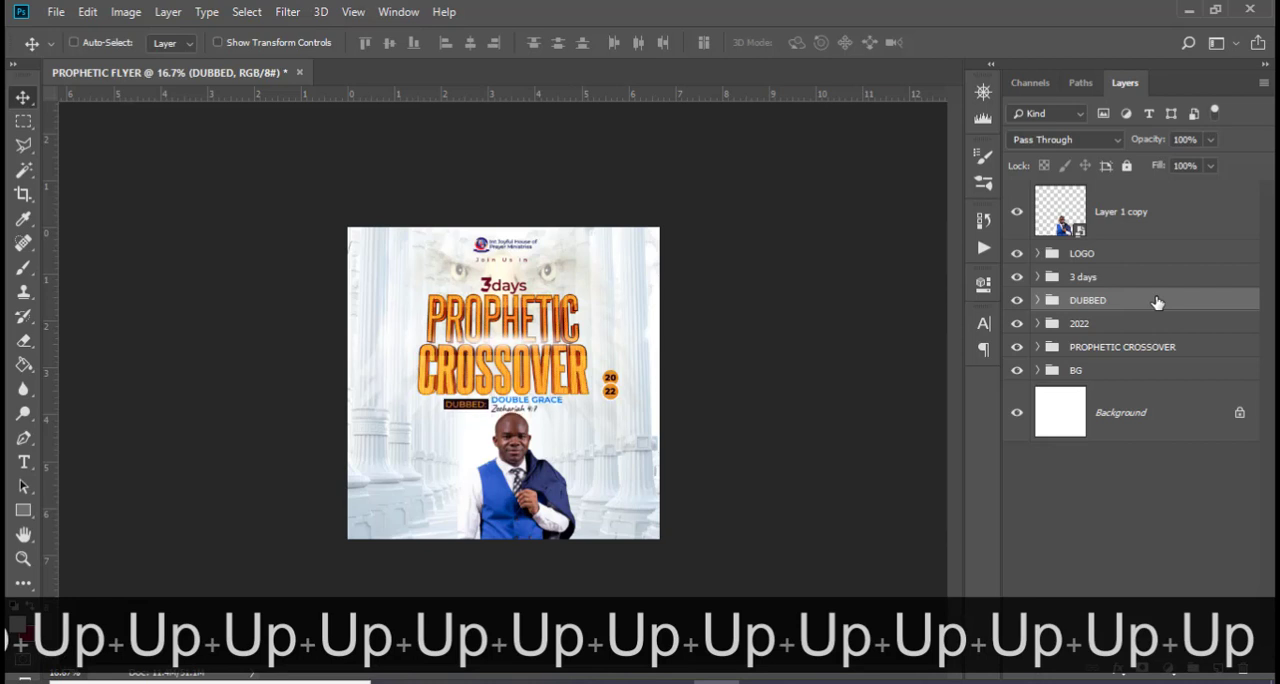
{"action": "key", "text": "Down"}
Nudge the host portrait slightly down from the Double Grace and Zechariah text
{"action": "key", "text": "Down"}
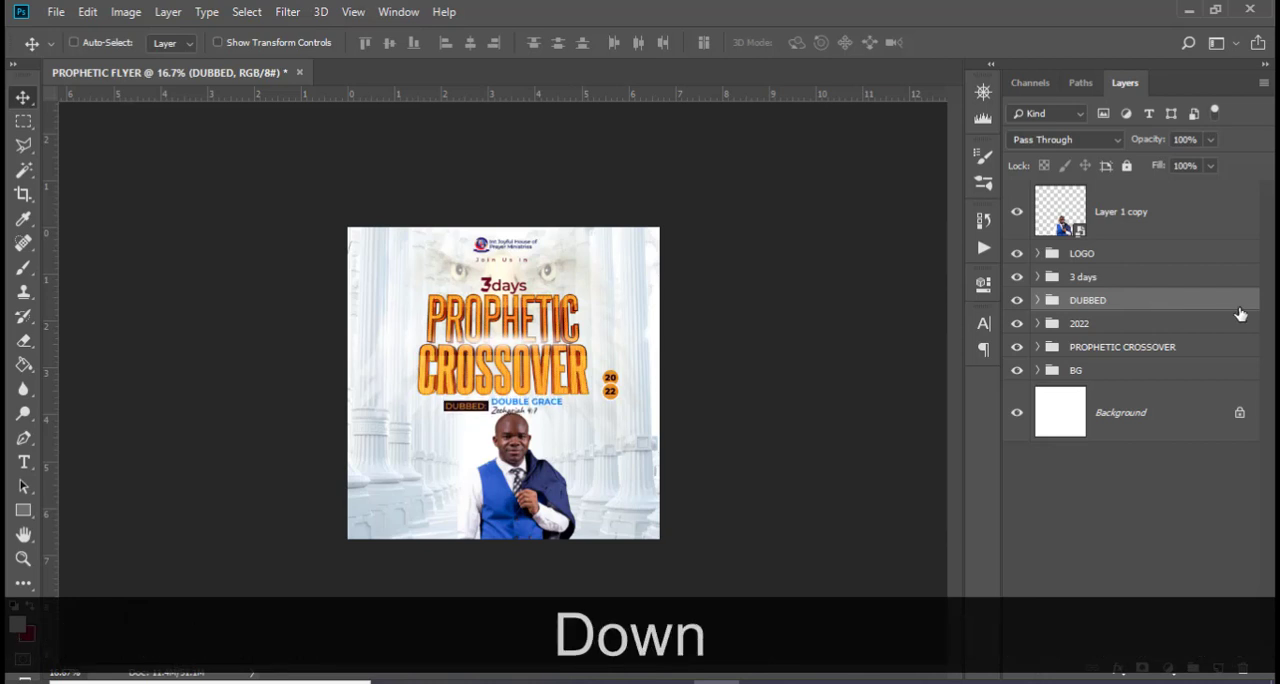
{"action": "left_click", "coordinate": [1101, 211]}
{"action": "key", "text": "Down"}
{"action": "key", "text": "Down"}
{"action": "key", "text": "Down"}
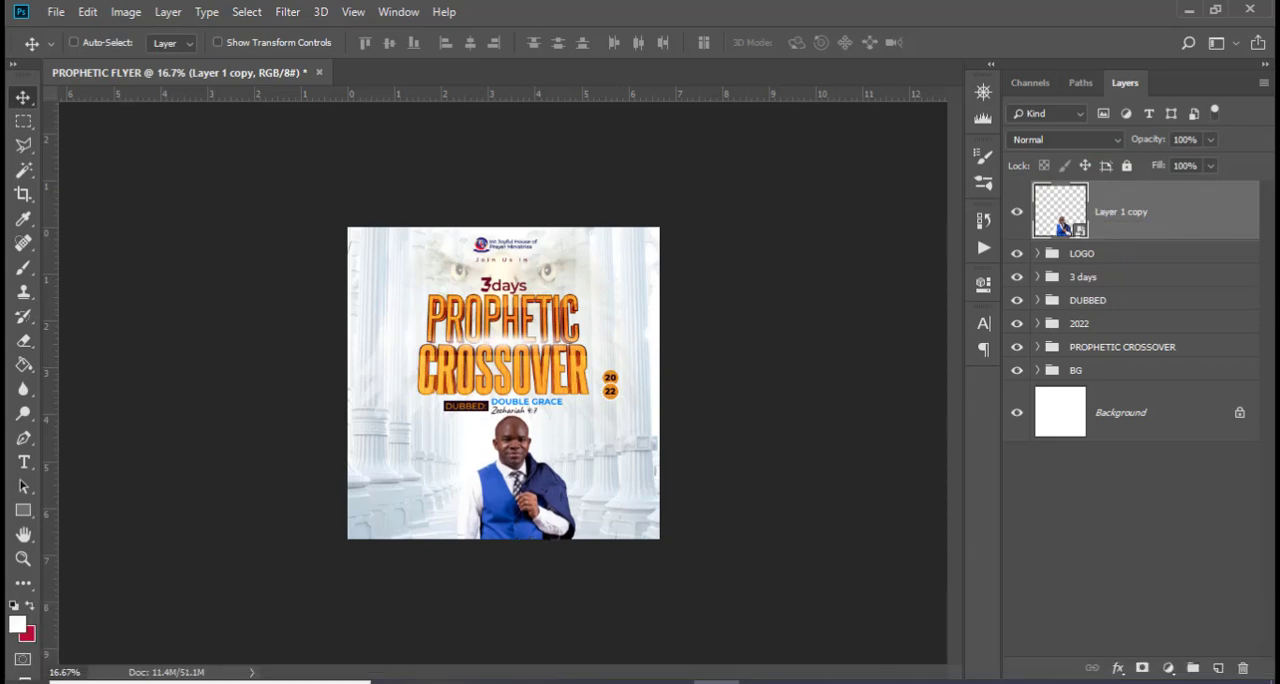
Add a Levels adjustment clipped to the host portrait and brighten its midtones to about 1.46
{"action": "left_click", "coordinate": [1100, 206]}
{"action": "left_click", "coordinate": [1168, 668]}
{"action": "left_click", "coordinate": [1157, 414]}
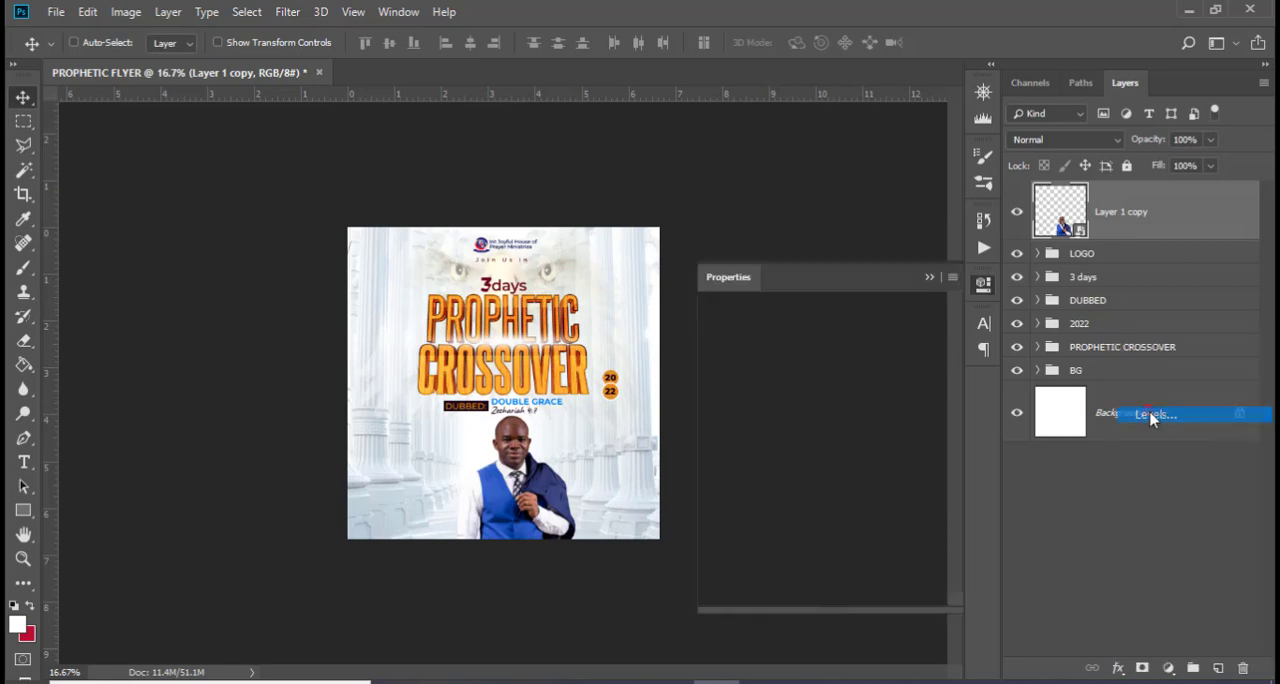
{"action": "left_click", "coordinate": [822, 594]}
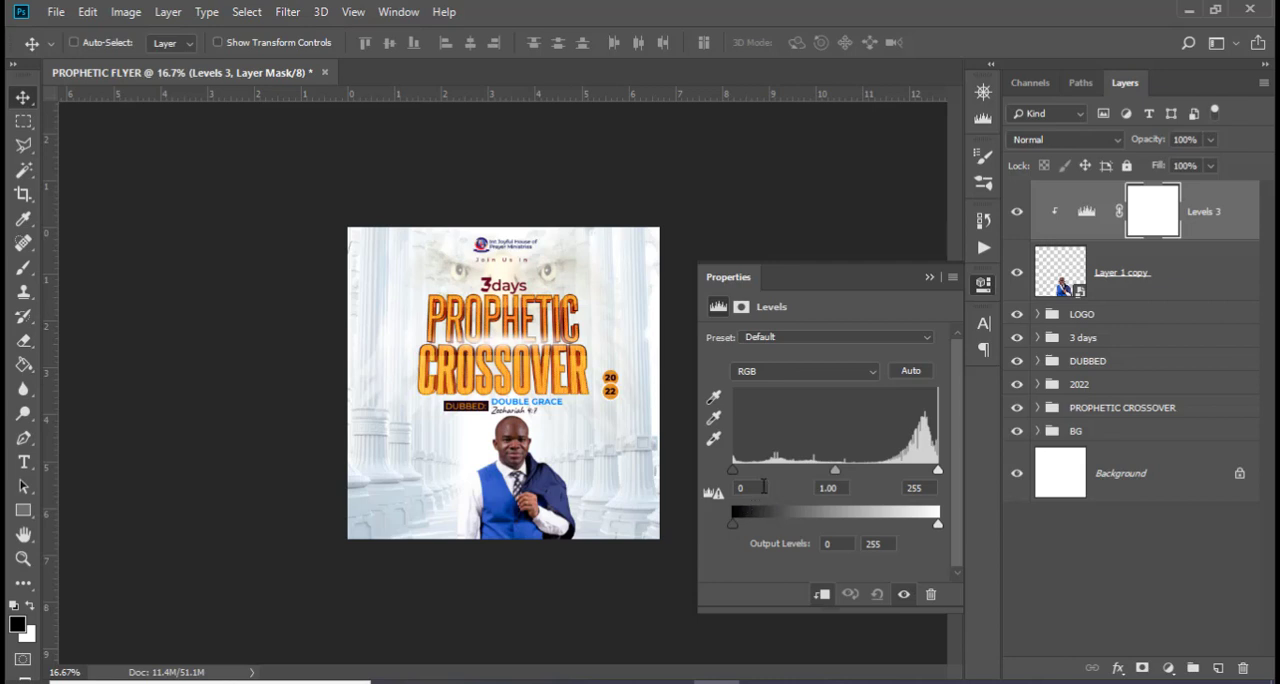
{"action": "left_click", "coordinate": [765, 488]}
{"action": "left_click_drag", "start_coordinate": [837, 474], "coordinate": [815, 473]}
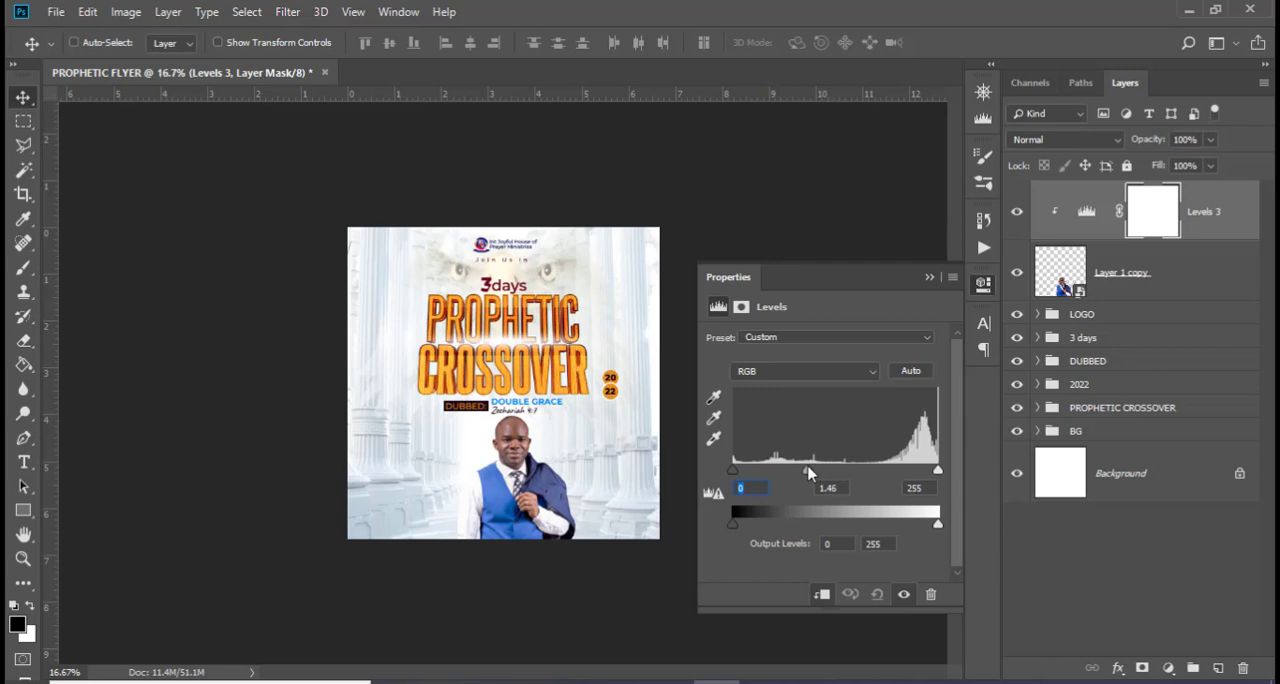
{"action": "left_click_drag", "start_coordinate": [810, 472], "coordinate": [810, 472]}
Invert the portrait's Levels mask and paint white over the host's face with a 250 px brush, then compare with the adjustment hidden
{"action": "left_click", "coordinate": [1145, 218]}
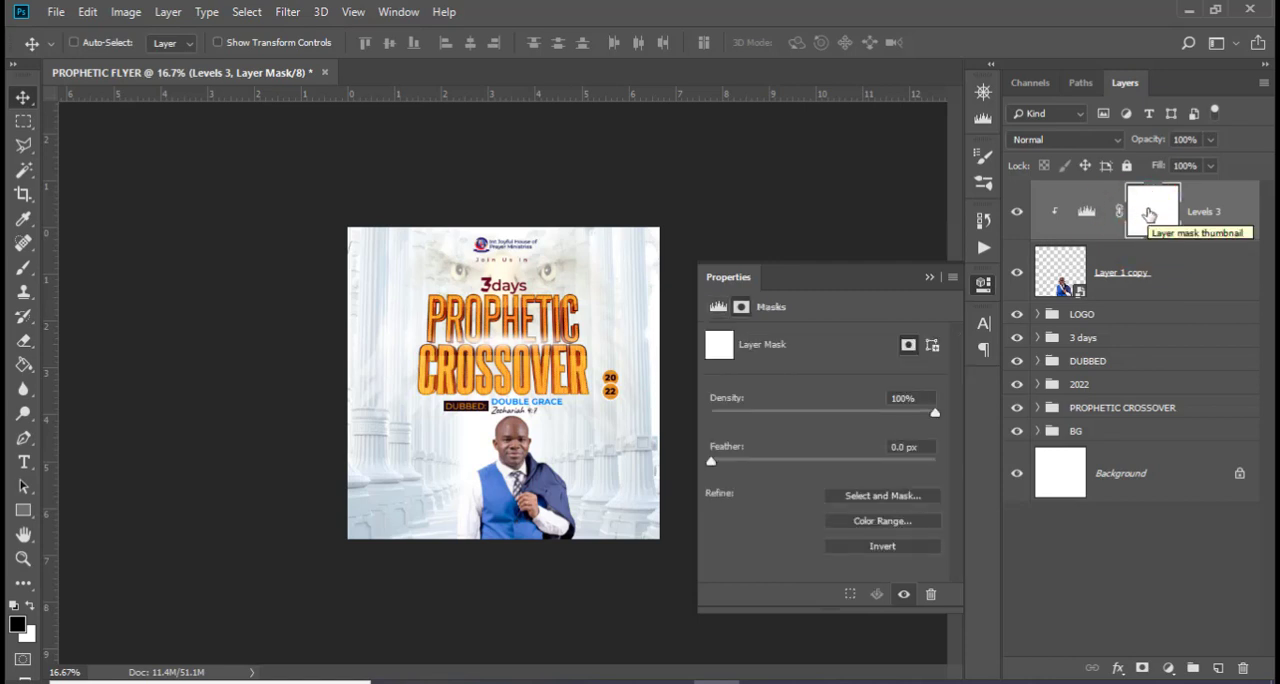
{"action": "key", "text": "ctrl+i"}
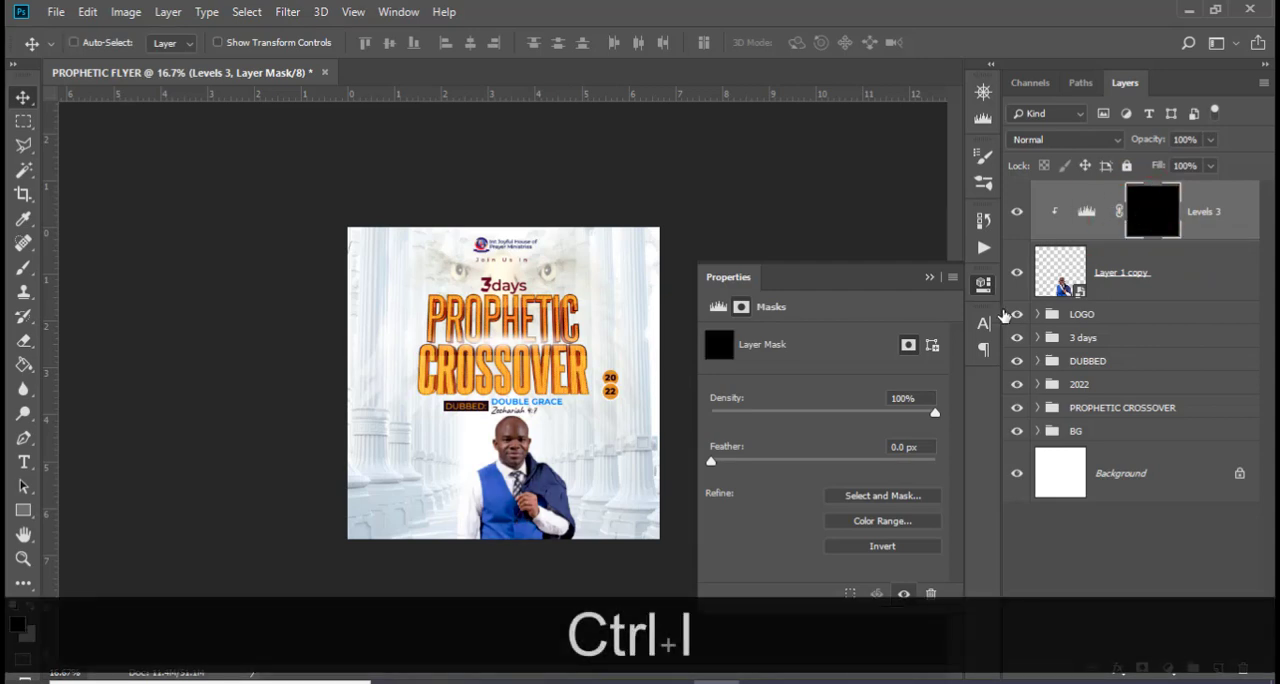
{"action": "key", "text": "b"}
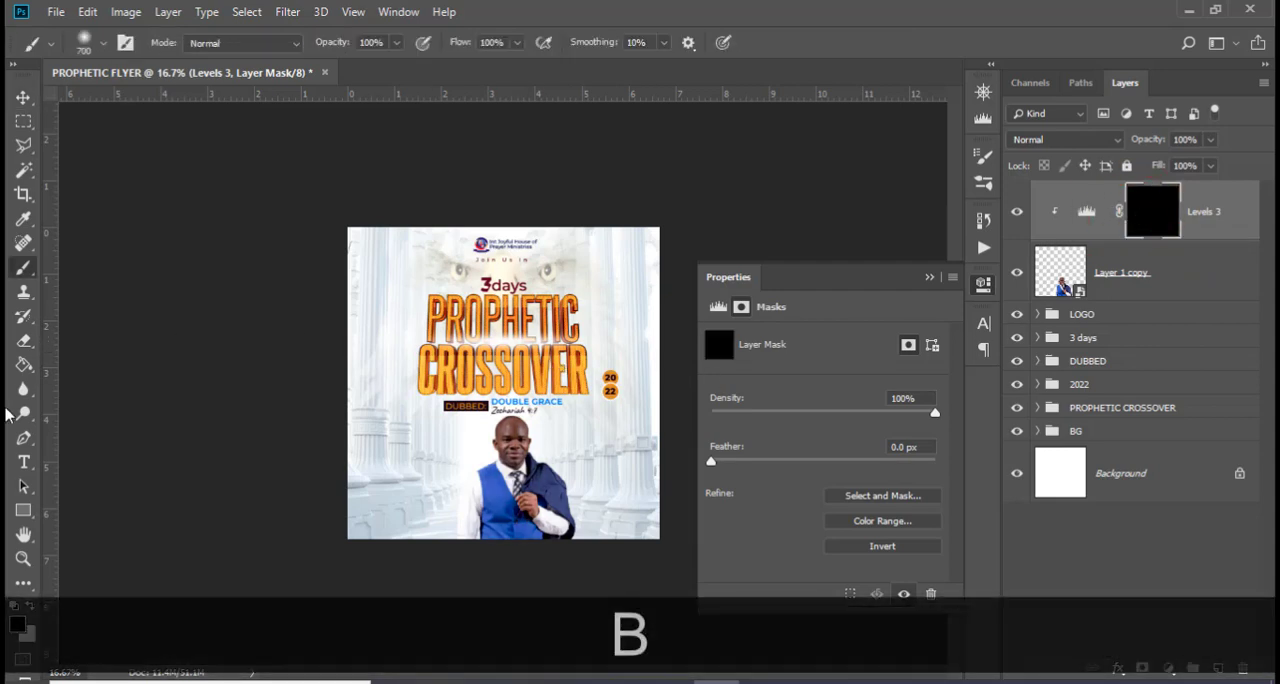
{"action": "left_click", "coordinate": [27, 608]}
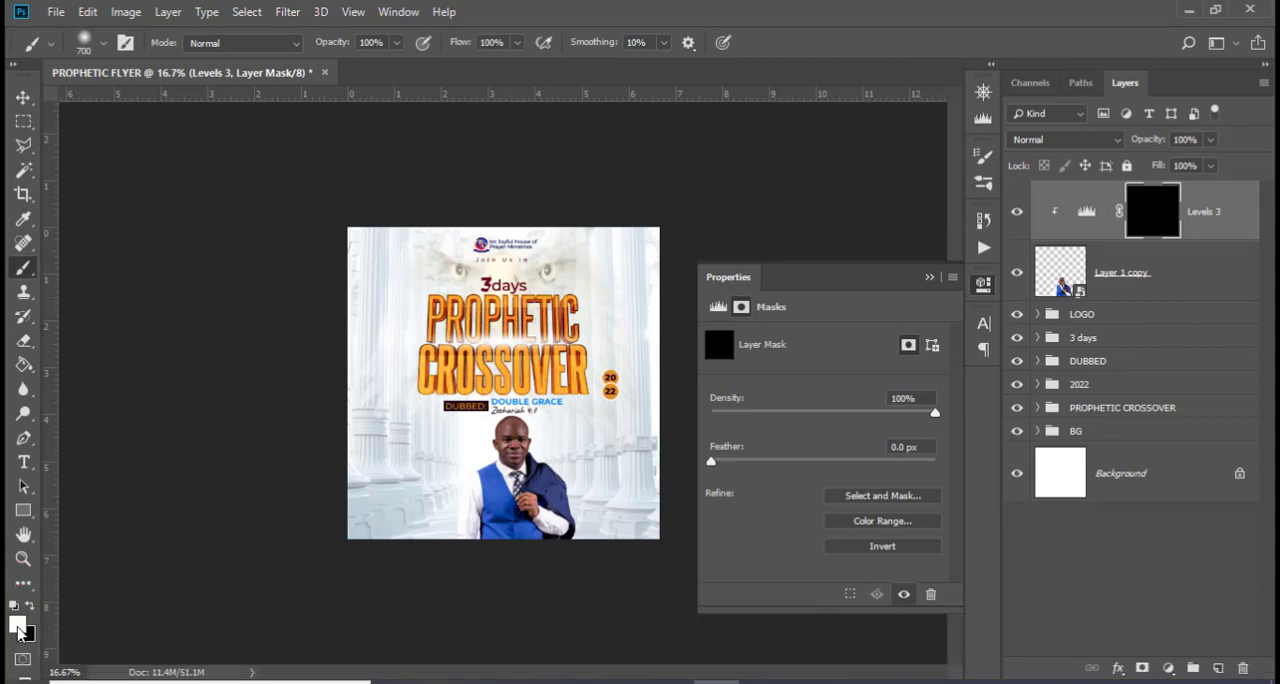
{"action": "key", "text": "Caps_Lock"}
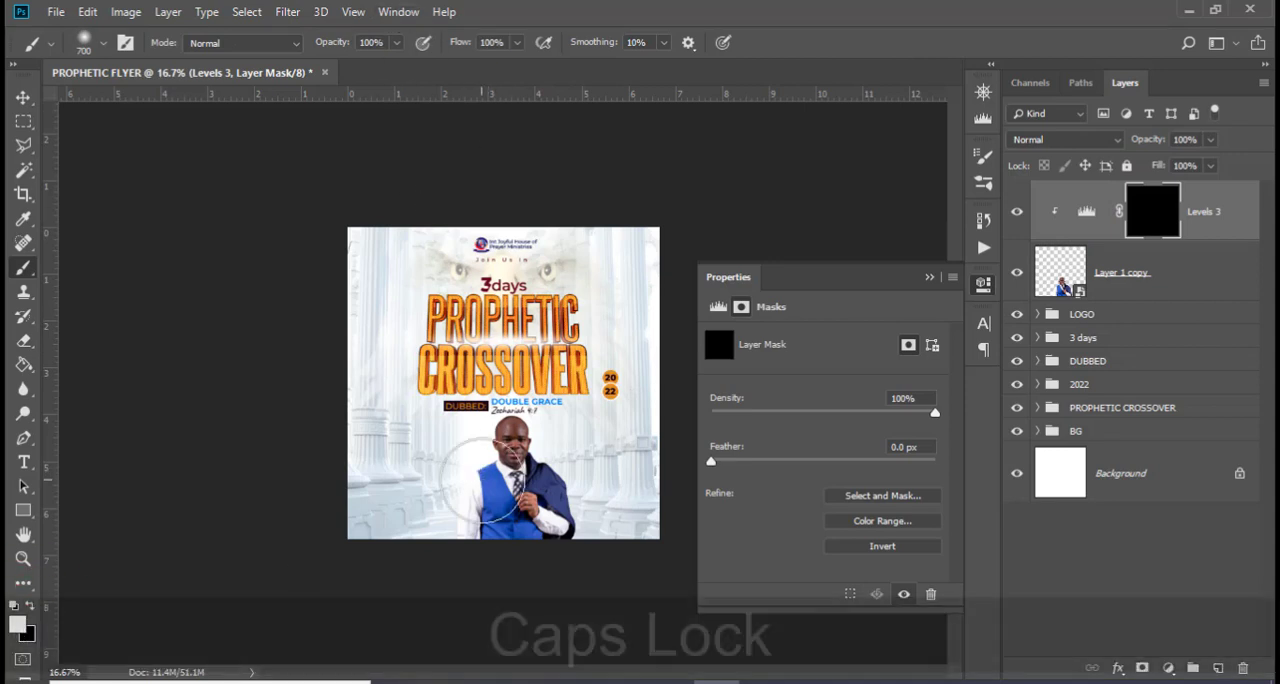
{"action": "key", "text": "bracketleft"}
{"action": "key", "text": "bracketleft"}
{"action": "key", "text": "bracketleft"}
{"action": "key", "text": "bracketleft"}
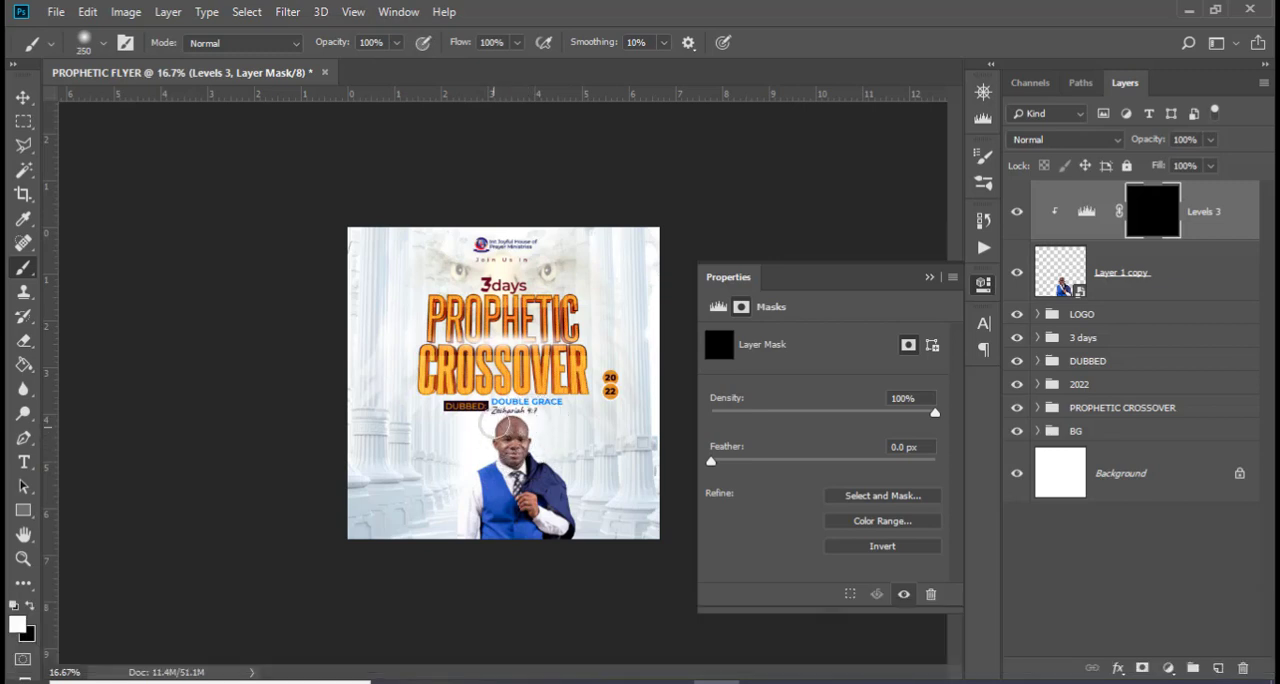
{"action": "left_click", "coordinate": [508, 395]}
{"action": "left_click", "coordinate": [1016, 216]}
{"action": "left_click", "coordinate": [1016, 216]}
Group the host portrait with its Levels adjustment and name the group IMAGE
{"action": "left_click", "coordinate": [1190, 275], "text": "ctrl"}
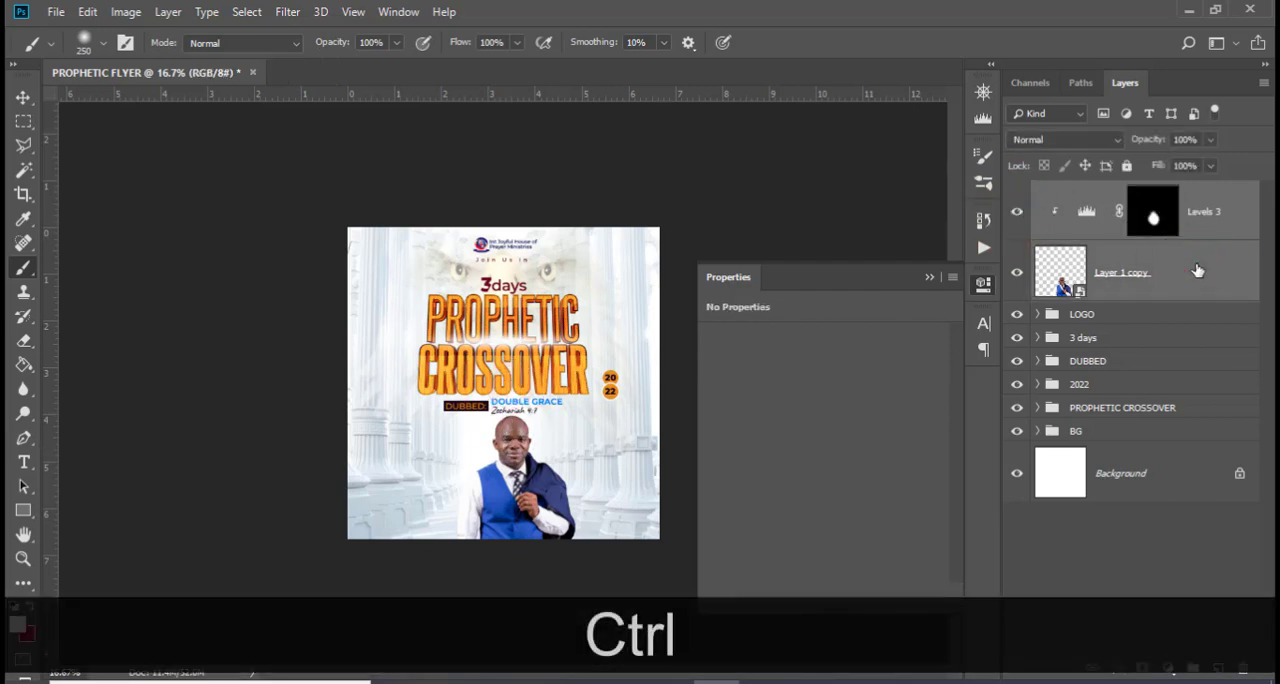
{"action": "key", "text": "ctrl+g"}
{"action": "double_click", "coordinate": [1088, 193]}
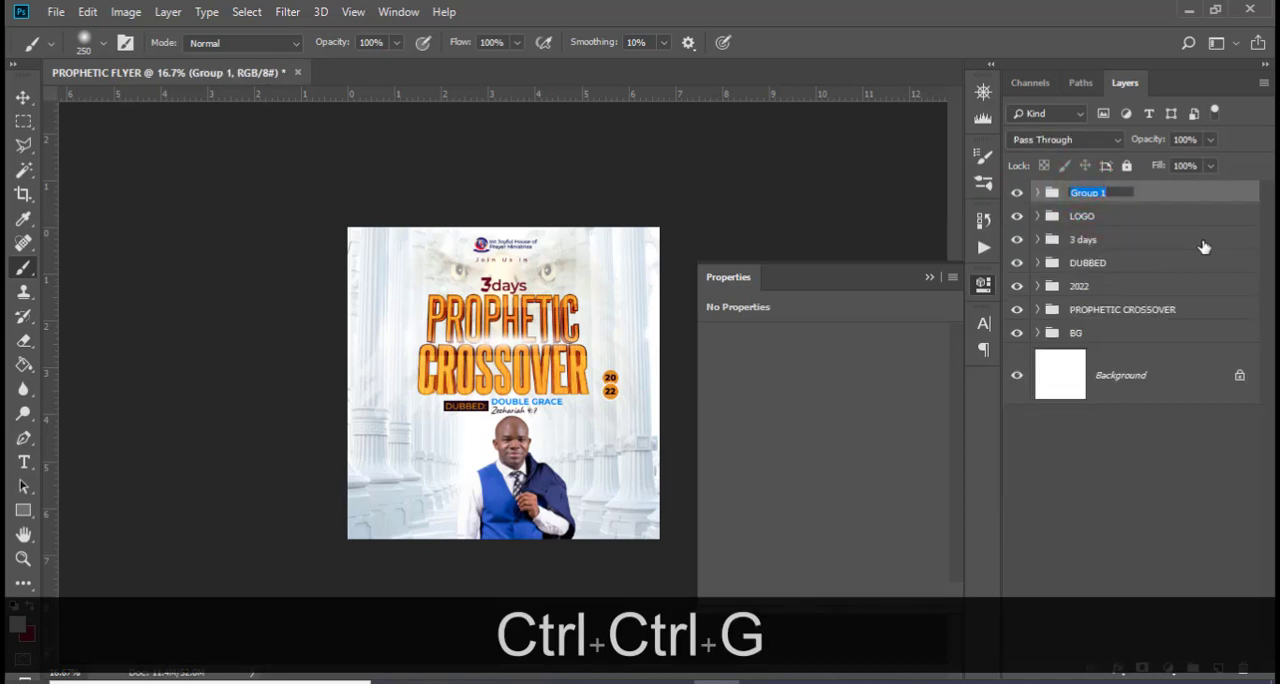
{"action": "key", "text": "Caps_Lock"}
{"action": "type", "text": "IMAGE"}
{"action": "key", "text": "Return"}
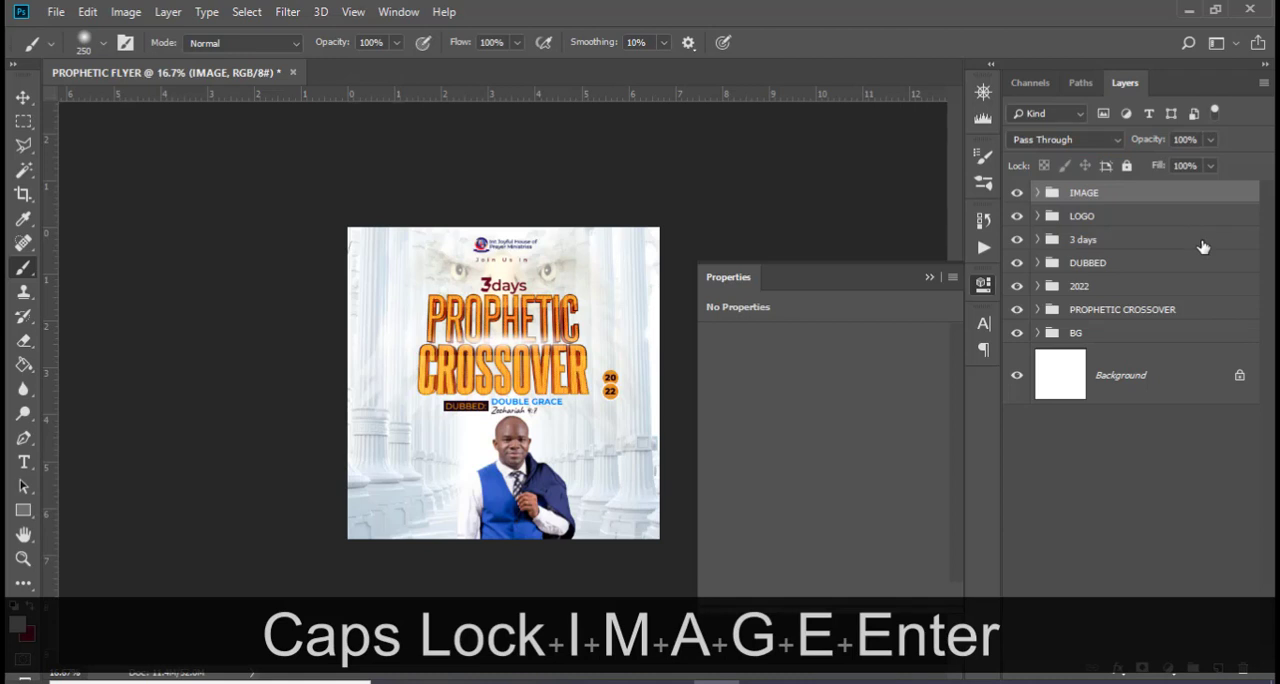
Copy the host's name from 185.txt in Notepad and paste it as new text beside the portrait in Photoshop
{"action": "left_click", "coordinate": [534, 682]}
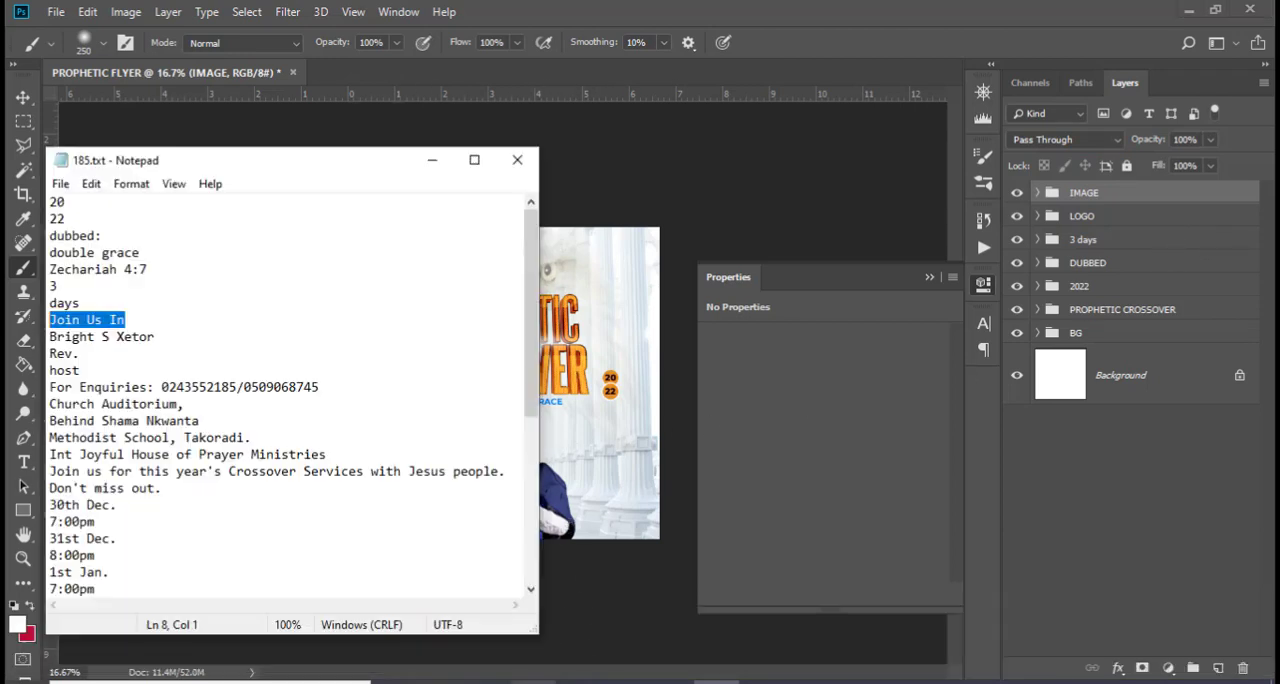
{"action": "left_click_drag", "start_coordinate": [155, 337], "coordinate": [30, 345]}
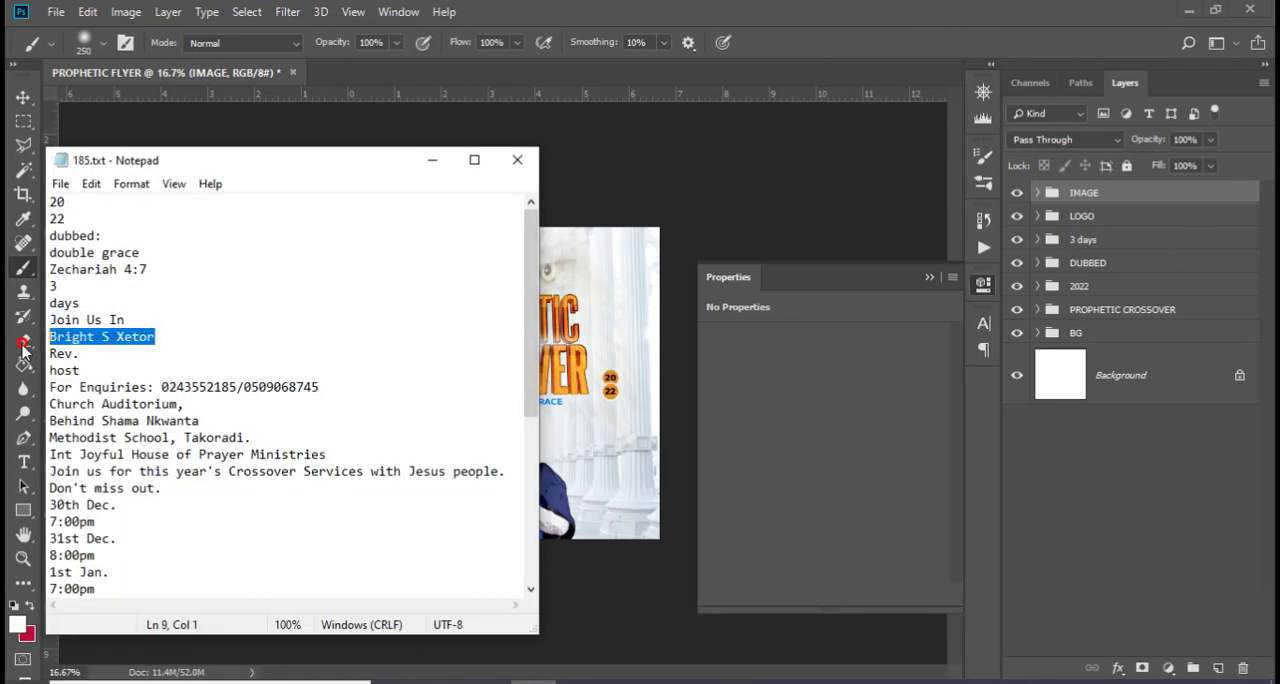
{"action": "key", "text": "ctrl+c"}
{"action": "left_click", "coordinate": [812, 8]}
{"action": "key", "text": "t"}
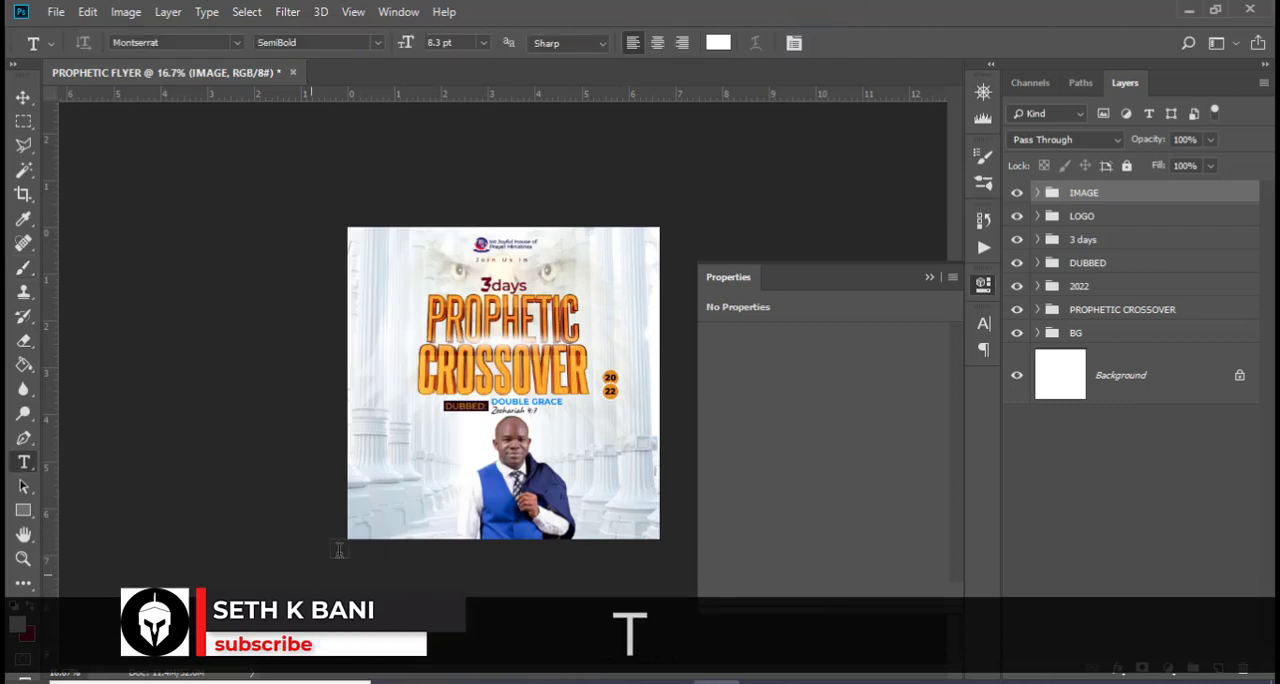
{"action": "left_click", "coordinate": [378, 474]}
{"action": "key", "text": "ctrl+v"}
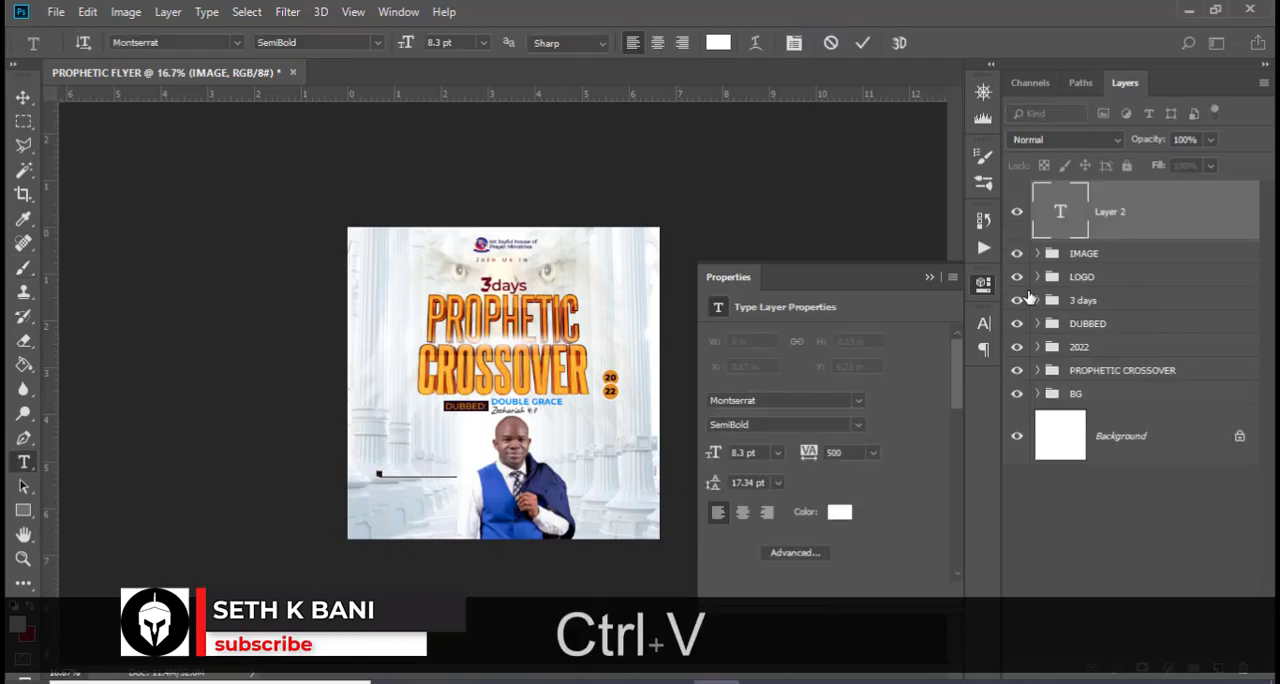
{"action": "left_click", "coordinate": [1083, 217]}
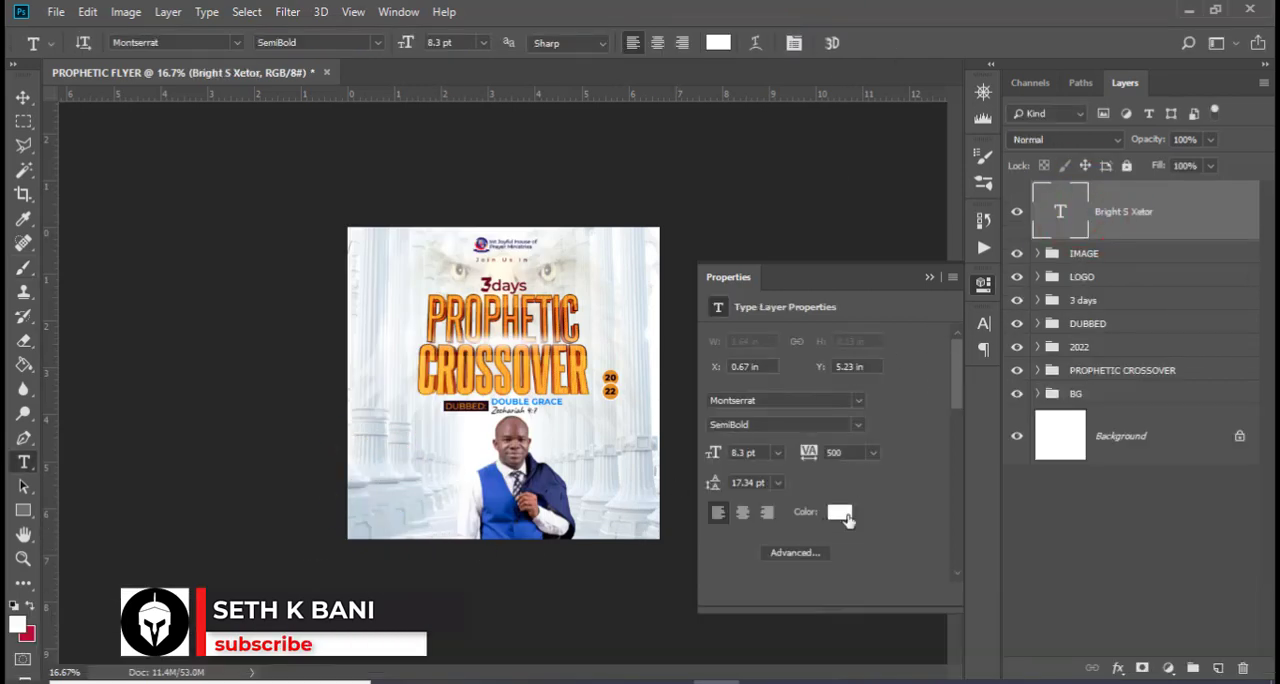
Recolour the host's name text to the bright blue #0081ff sampled from the DOUBLE GRACE lettering
{"action": "left_click", "coordinate": [840, 512]}
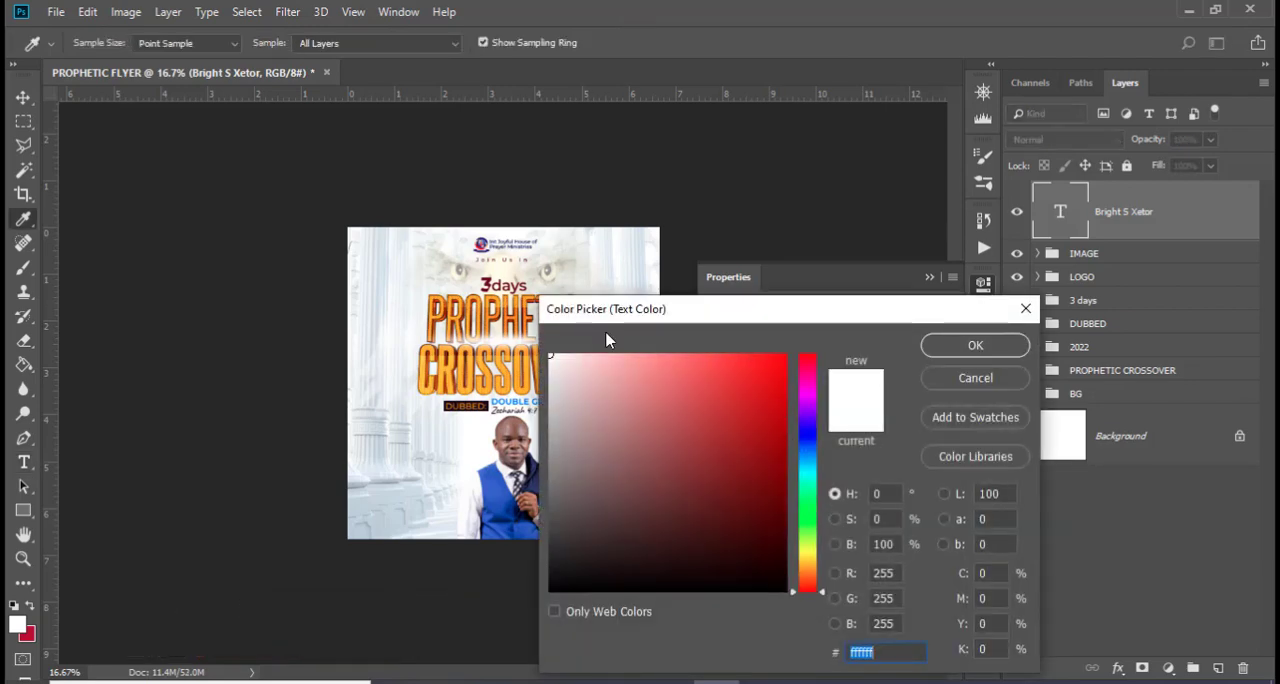
{"action": "key", "text": "ctrl+equal"}
{"action": "key", "text": "ctrl+equal"}
{"action": "key", "text": "ctrl+equal"}
{"action": "key", "text": "ctrl+equal"}
{"action": "key", "text": "ctrl+equal"}
{"action": "key", "text": "ctrl+equal"}
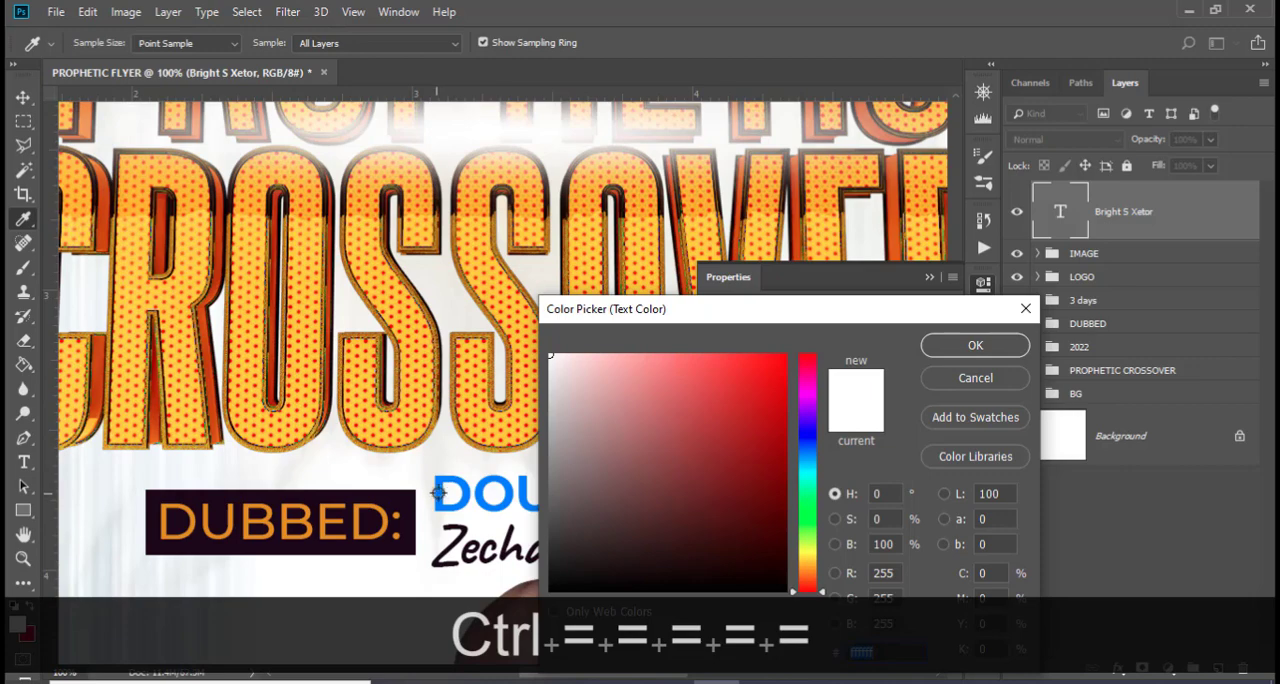
{"action": "left_click", "coordinate": [439, 491]}
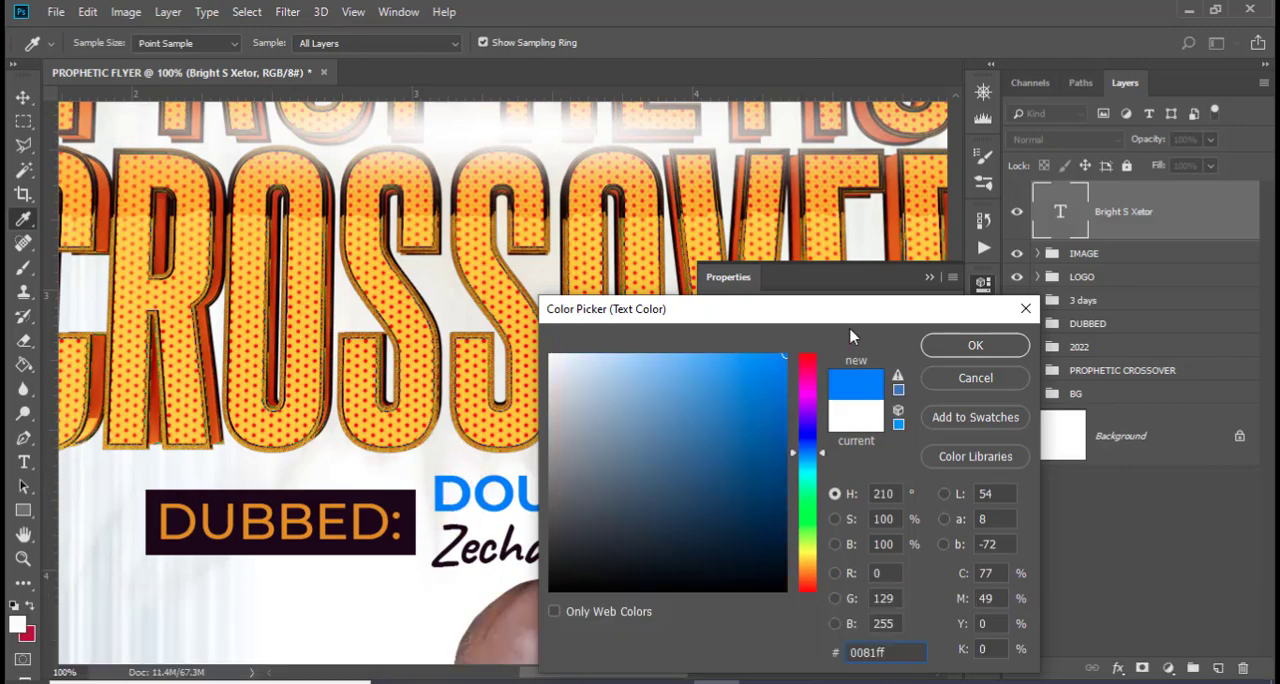
{"action": "left_click", "coordinate": [975, 345]}
{"action": "left_click", "coordinate": [928, 279]}
Move the host's name up and inward so it sits beside the portrait's shoulder
{"action": "scroll", "coordinate": [380, 429], "scroll_direction": "down", "scroll_amount": 10}
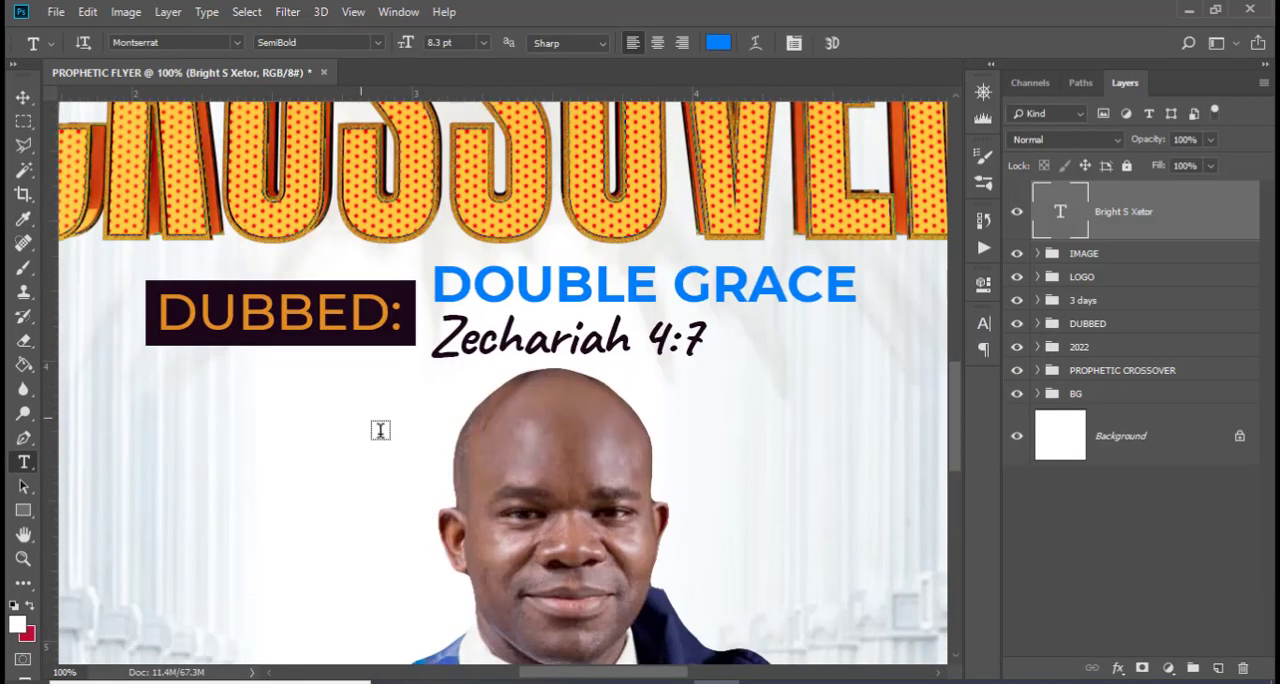
{"action": "key", "text": "v"}
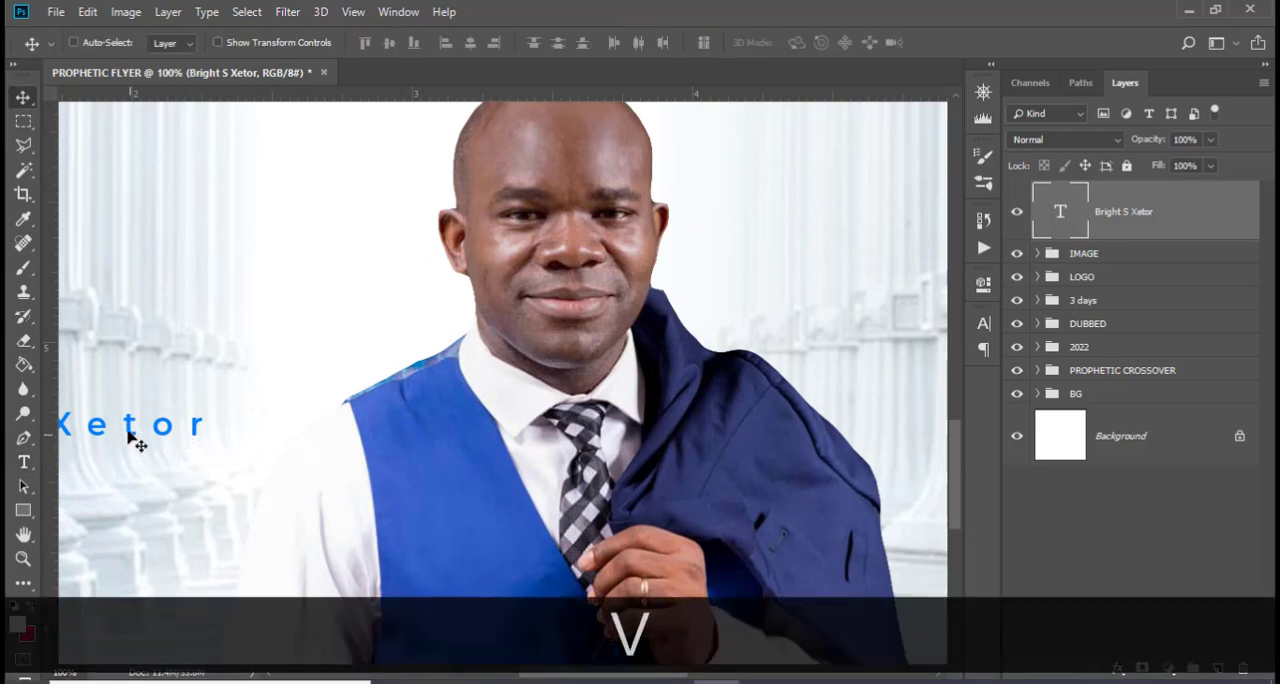
{"action": "left_click_drag", "start_coordinate": [131, 432], "coordinate": [362, 331]}
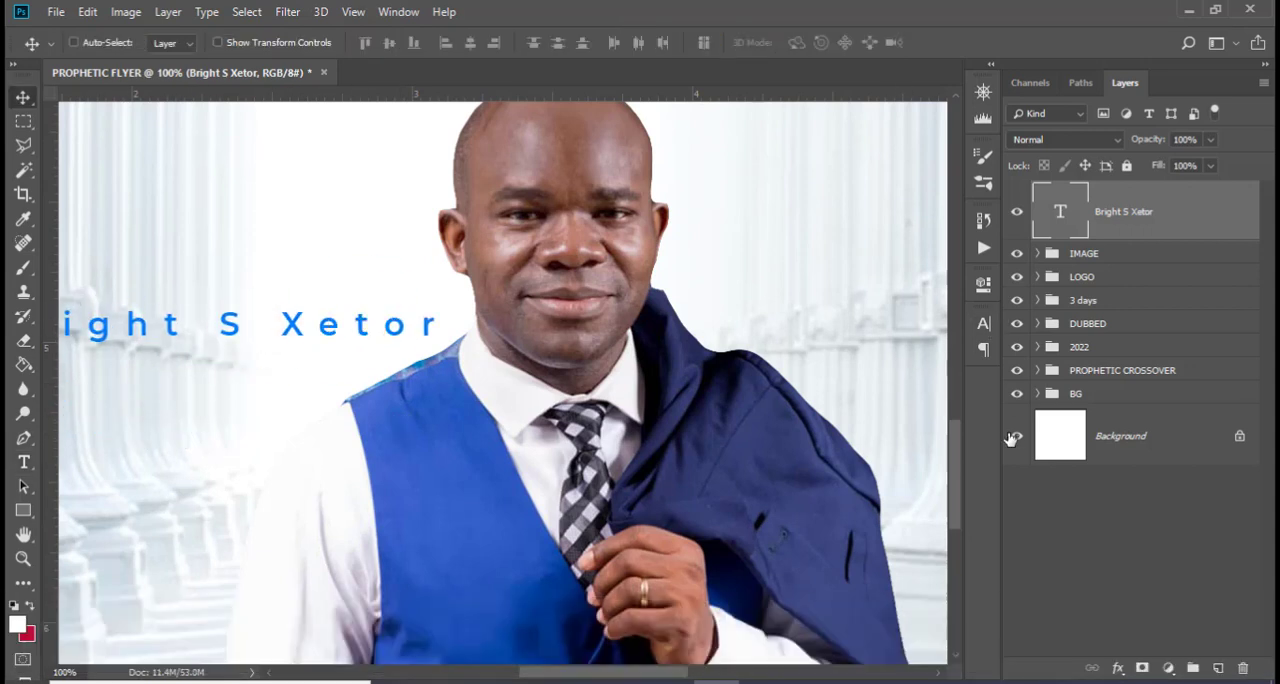
Set the host's name to Montserrat Bold with tracking -20 and a size of 9 pt
{"action": "left_click", "coordinate": [985, 325]}
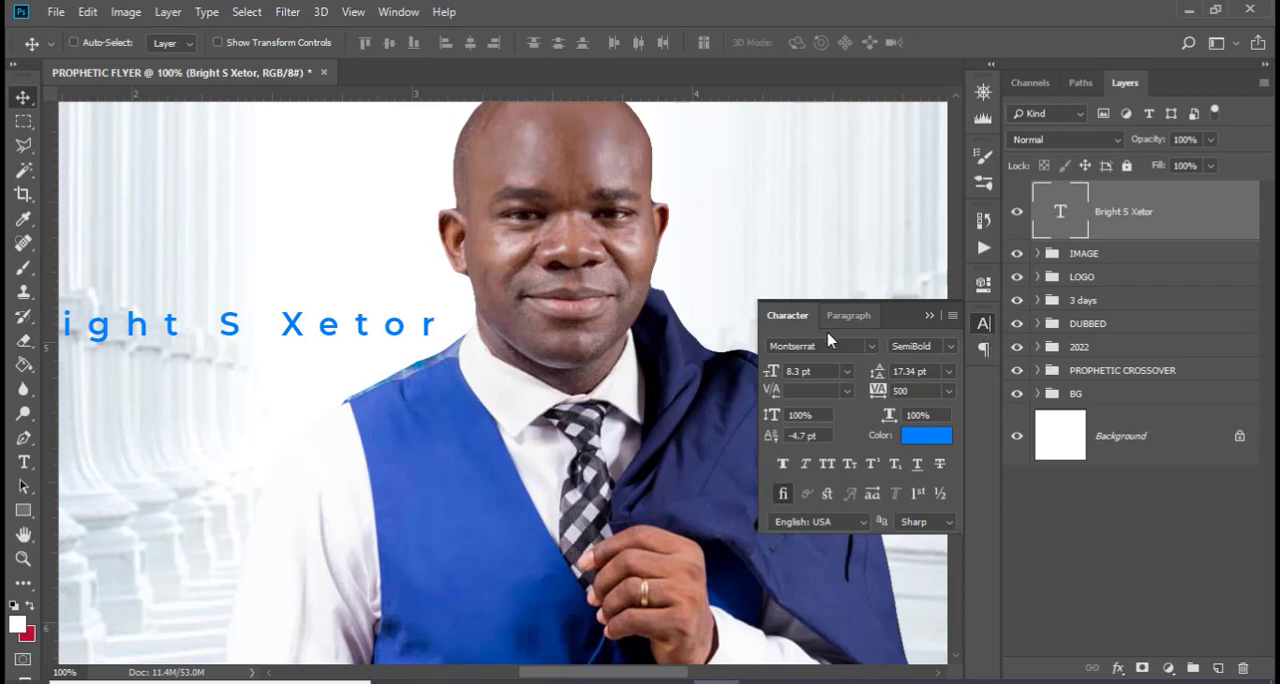
{"action": "left_click", "coordinate": [952, 350]}
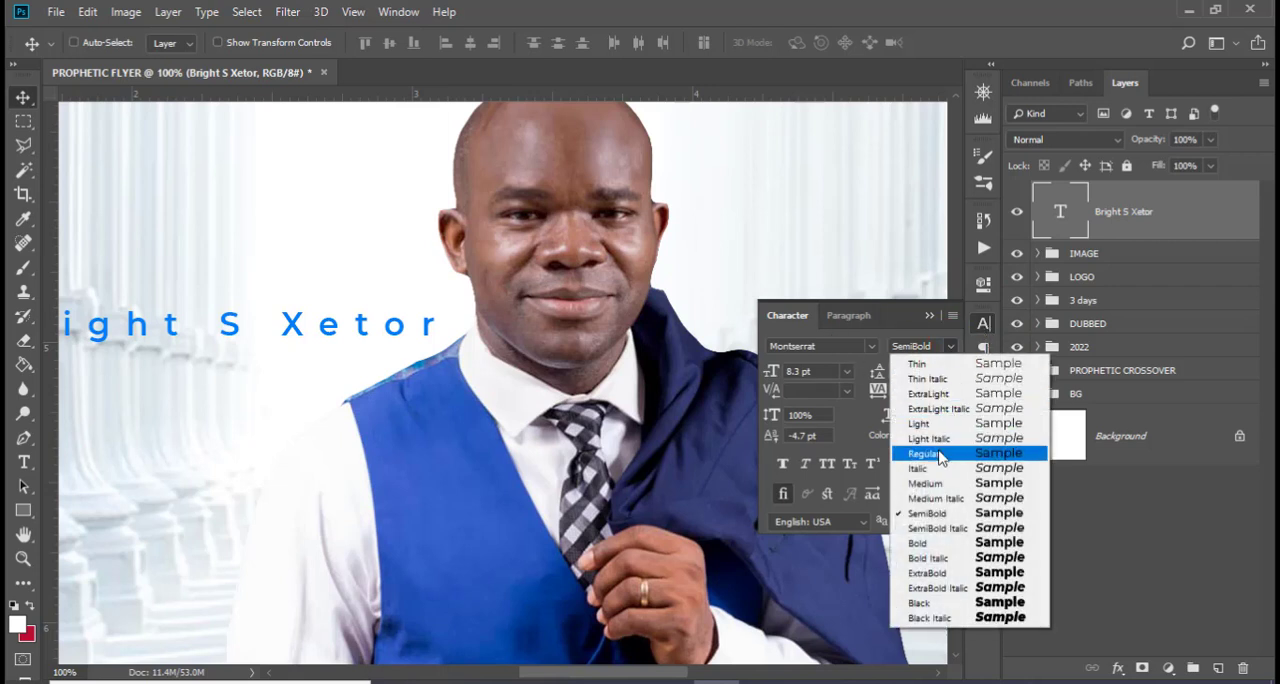
{"action": "left_click", "coordinate": [930, 542]}
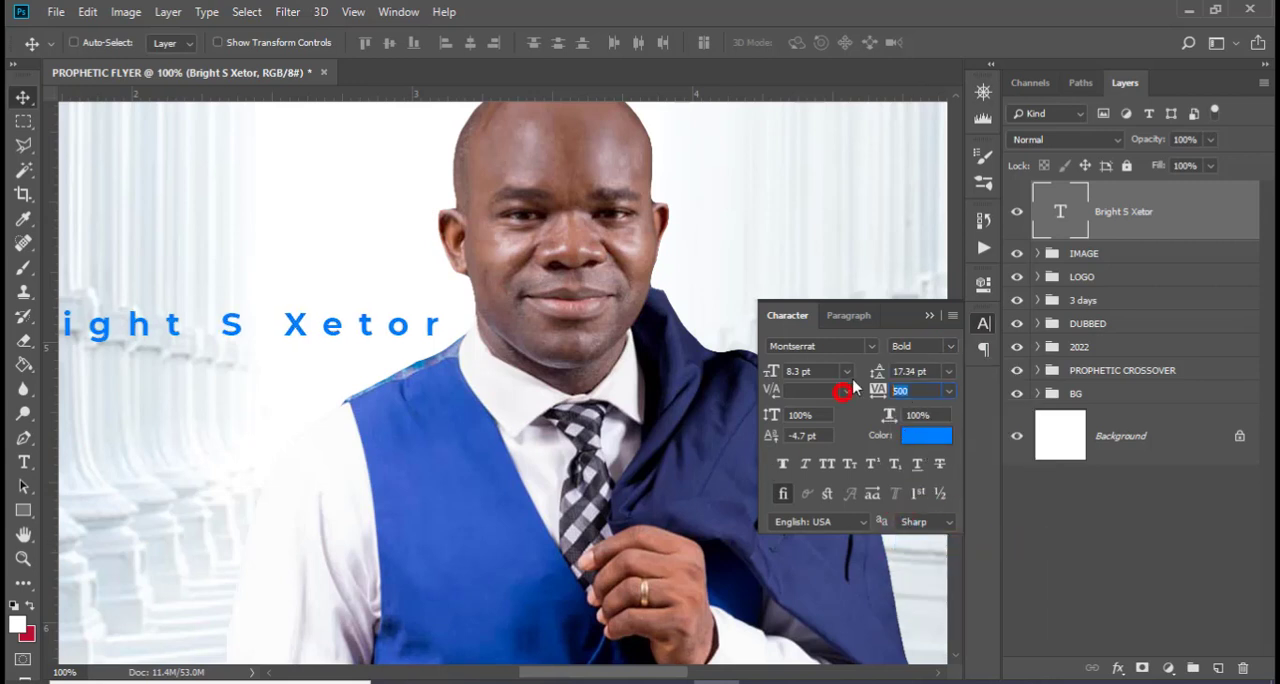
{"action": "type", "text": "-20"}
{"action": "key", "text": "Return"}
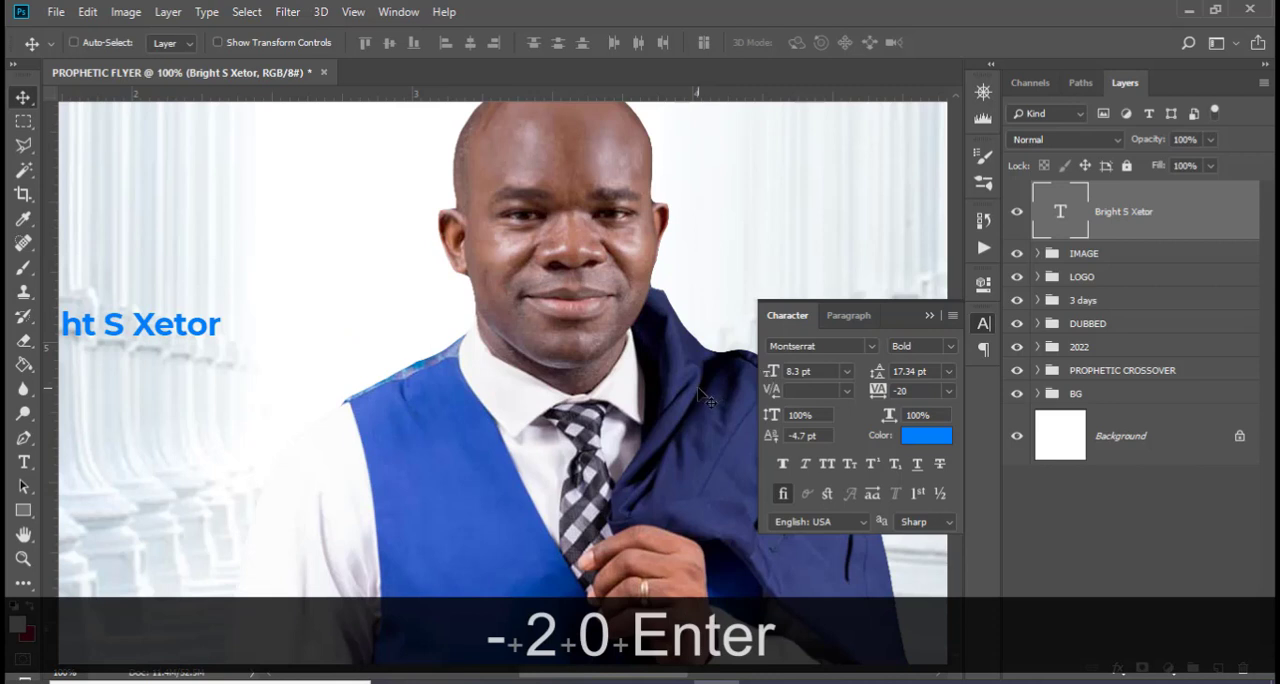
{"action": "left_click", "coordinate": [826, 371]}
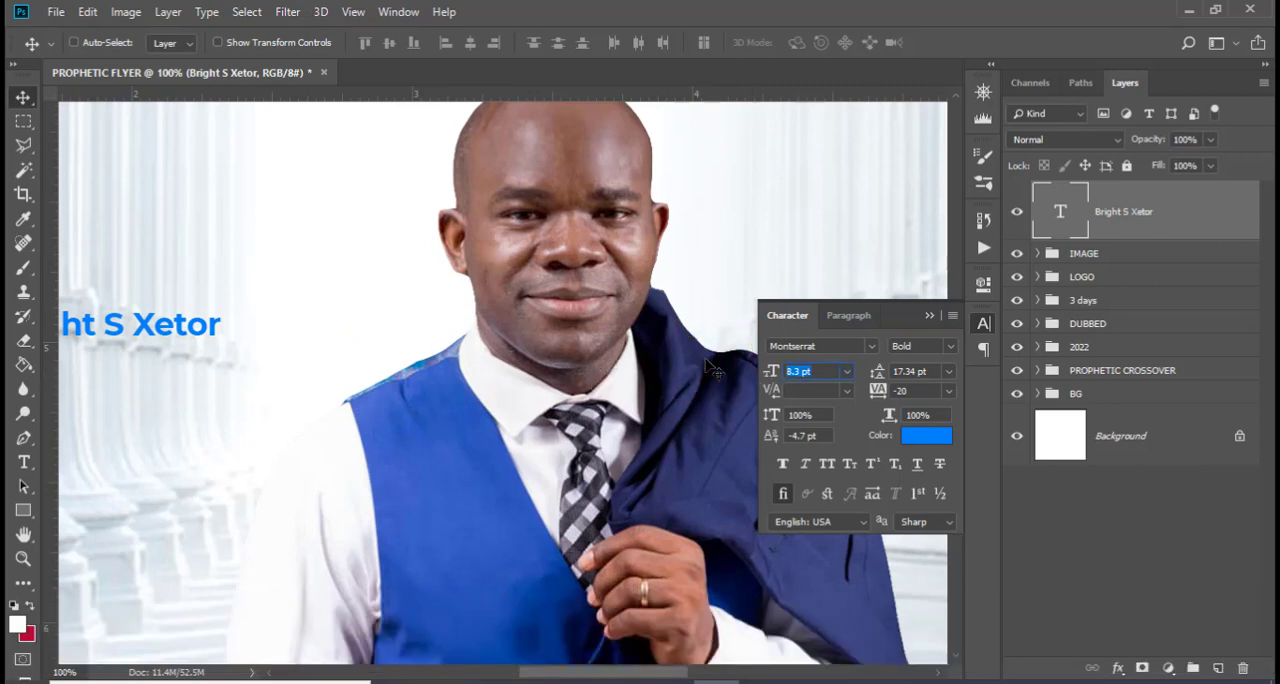
{"action": "type", "text": "9"}
{"action": "key", "text": "Return"}
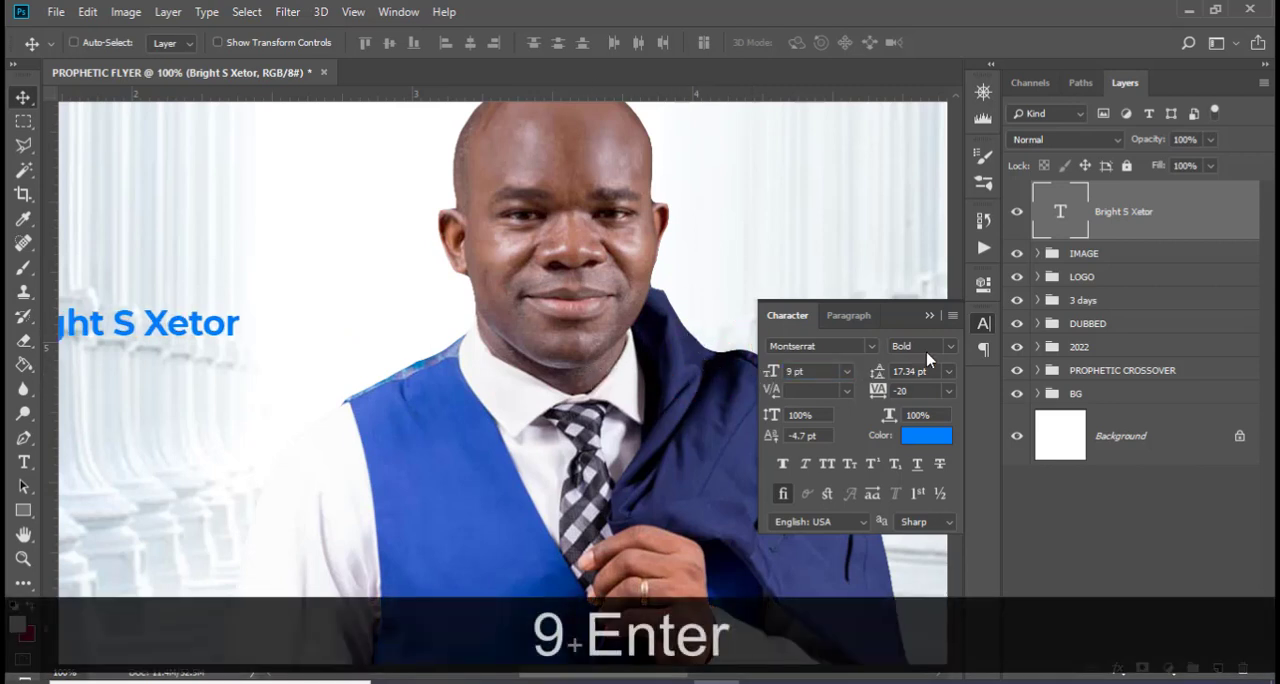
{"action": "left_click", "coordinate": [930, 317]}
Shift the host's name closer to the portrait and place a duplicate of it directly above
{"action": "left_click_drag", "start_coordinate": [154, 330], "coordinate": [313, 292]}
{"action": "key", "text": "ctrl+j"}
{"action": "key", "text": "v"}
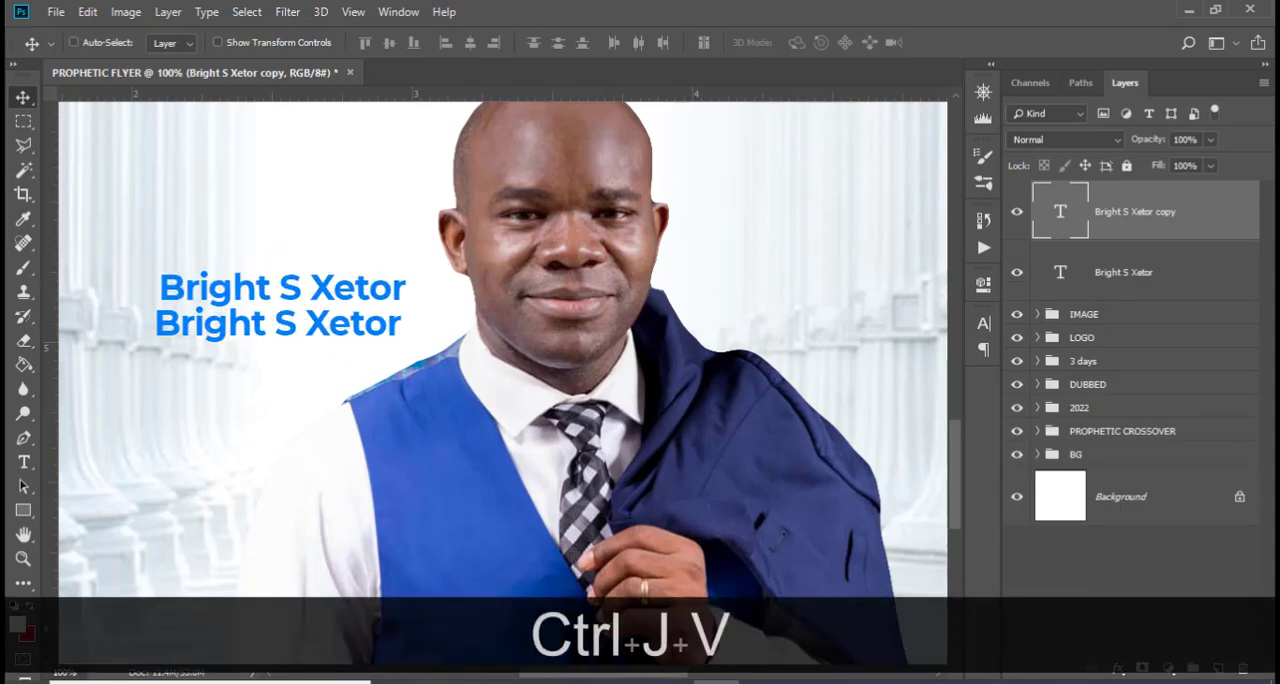
Copy "Rev." from 185.txt in Notepad and replace the duplicate name's text with it in Photoshop
{"action": "key", "text": "alt+Tab"}
{"action": "left_click_drag", "start_coordinate": [106, 358], "coordinate": [28, 355]}
{"action": "key", "text": "ctrl+c"}
{"action": "left_click", "coordinate": [588, 8]}
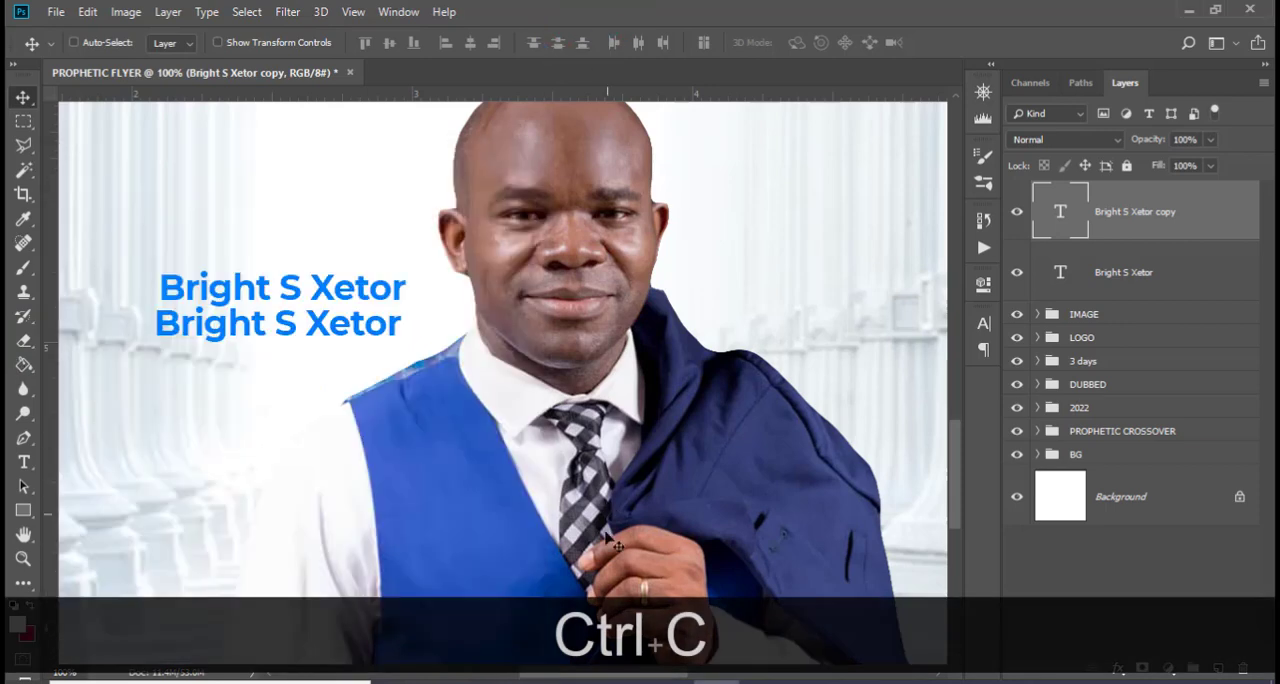
{"action": "key", "text": "alt+Tab"}
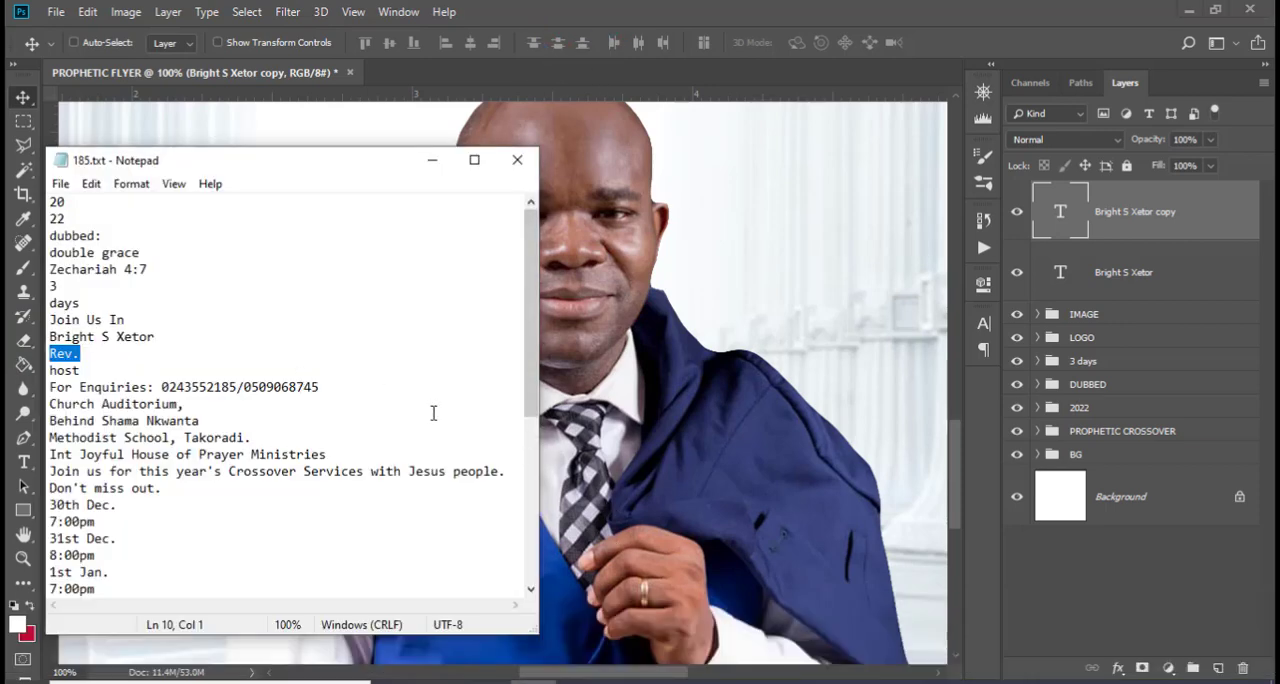
{"action": "key", "text": "alt+Tab"}
{"action": "double_click", "coordinate": [1052, 218]}
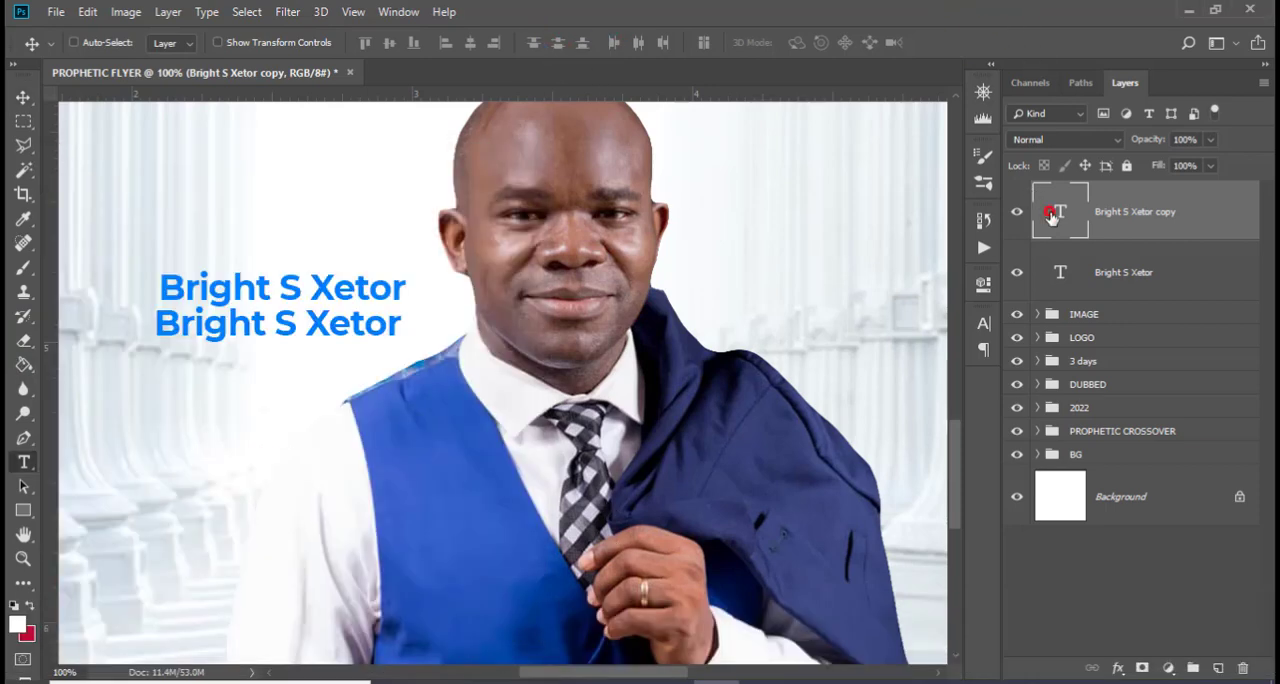
{"action": "key", "text": "ctrl+v"}
{"action": "key", "text": "ctrl+Return"}
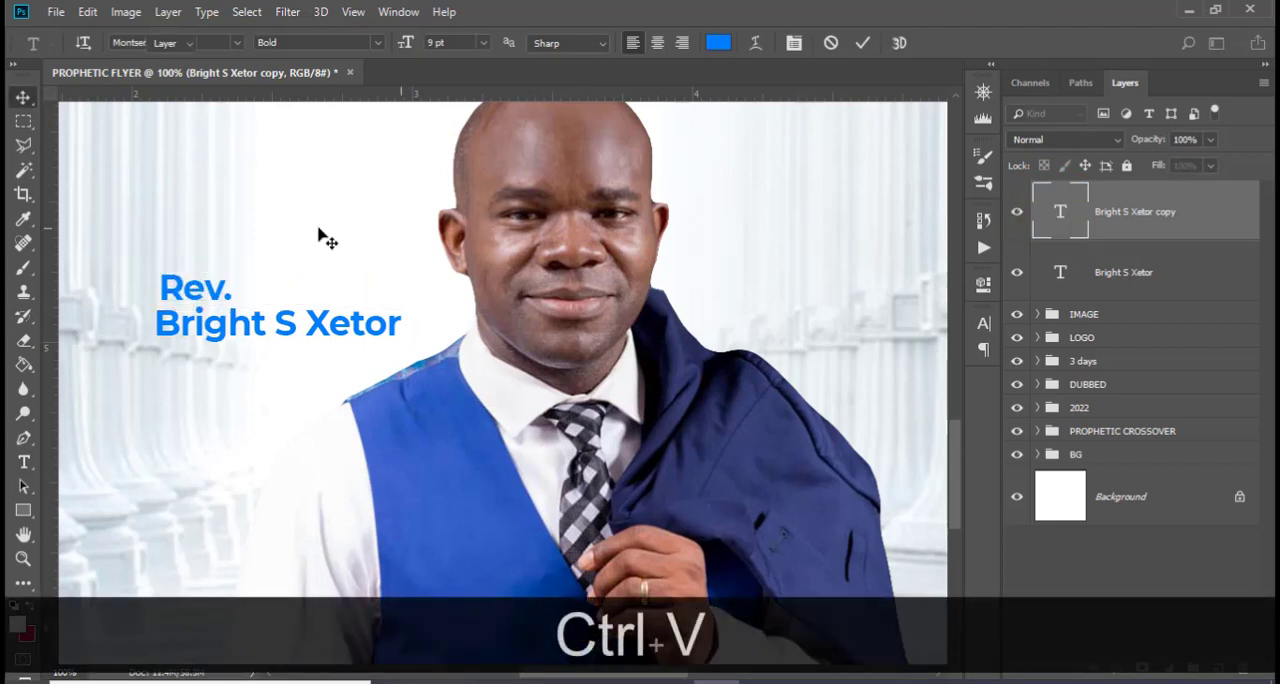
Move "Rev." above the end of the host's name and colour it orange #de8b00, sampled from DUBBED
{"action": "left_click_drag", "start_coordinate": [205, 287], "coordinate": [340, 287]}
{"action": "scroll", "coordinate": [749, 303], "scroll_direction": "up", "scroll_amount": 5}
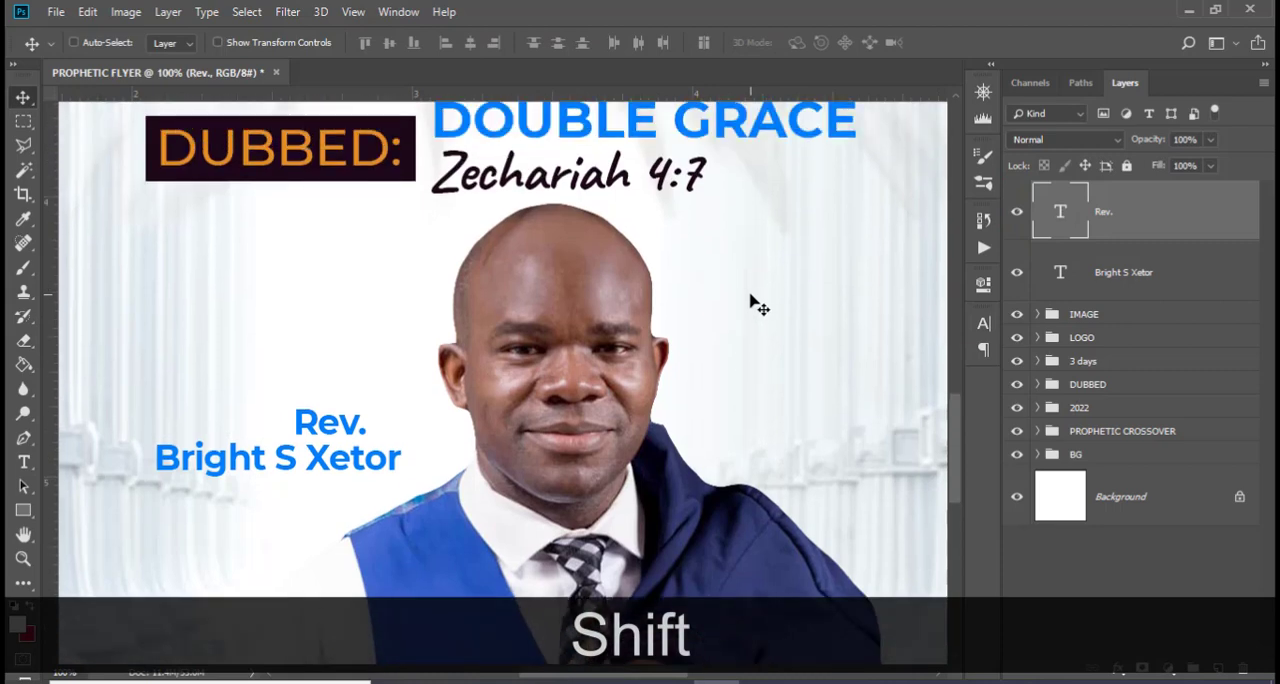
{"action": "left_click", "coordinate": [984, 325]}
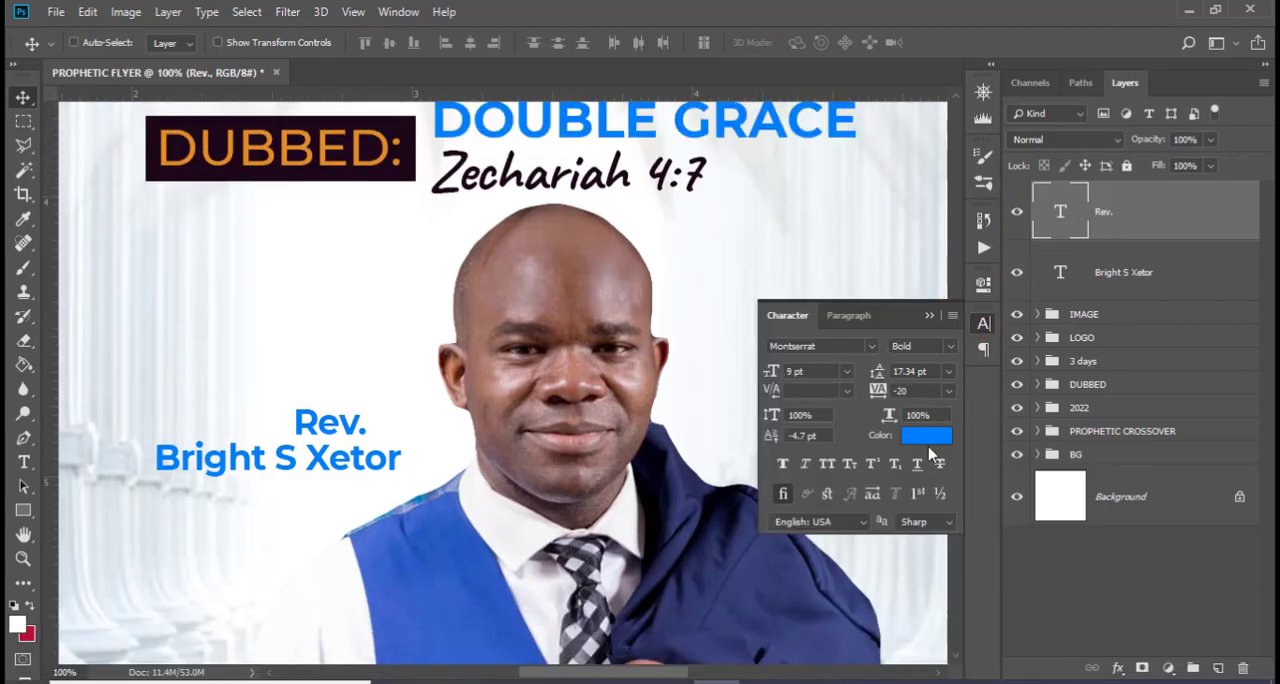
{"action": "left_click", "coordinate": [925, 435]}
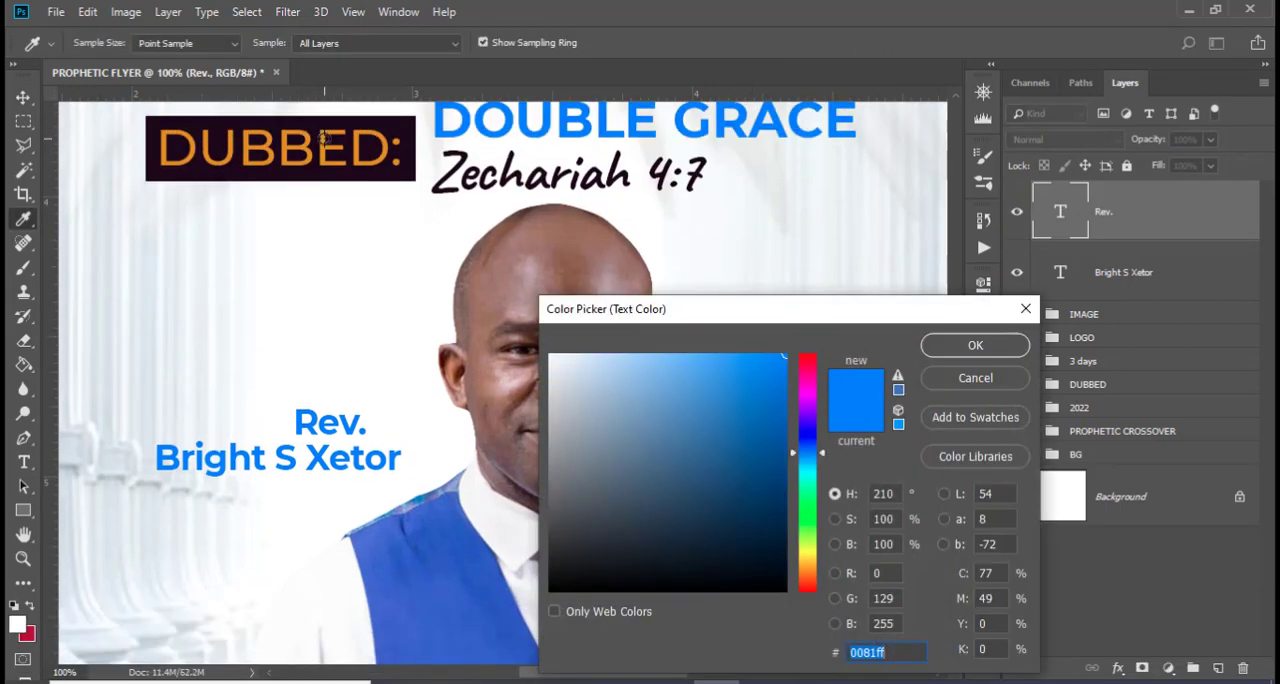
{"action": "left_click", "coordinate": [322, 138]}
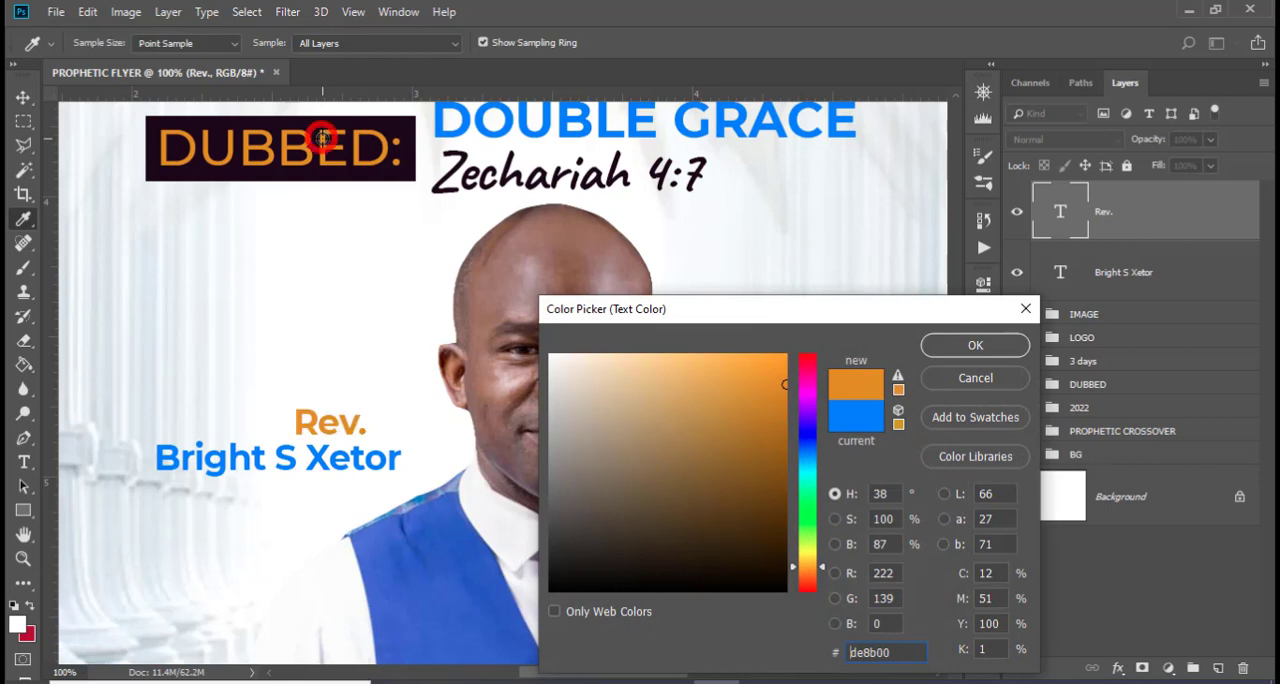
{"action": "left_click", "coordinate": [974, 344]}
Duplicate the "Rev." text and place the copy just before it on the same line
{"action": "key", "text": "ctrl+j"}
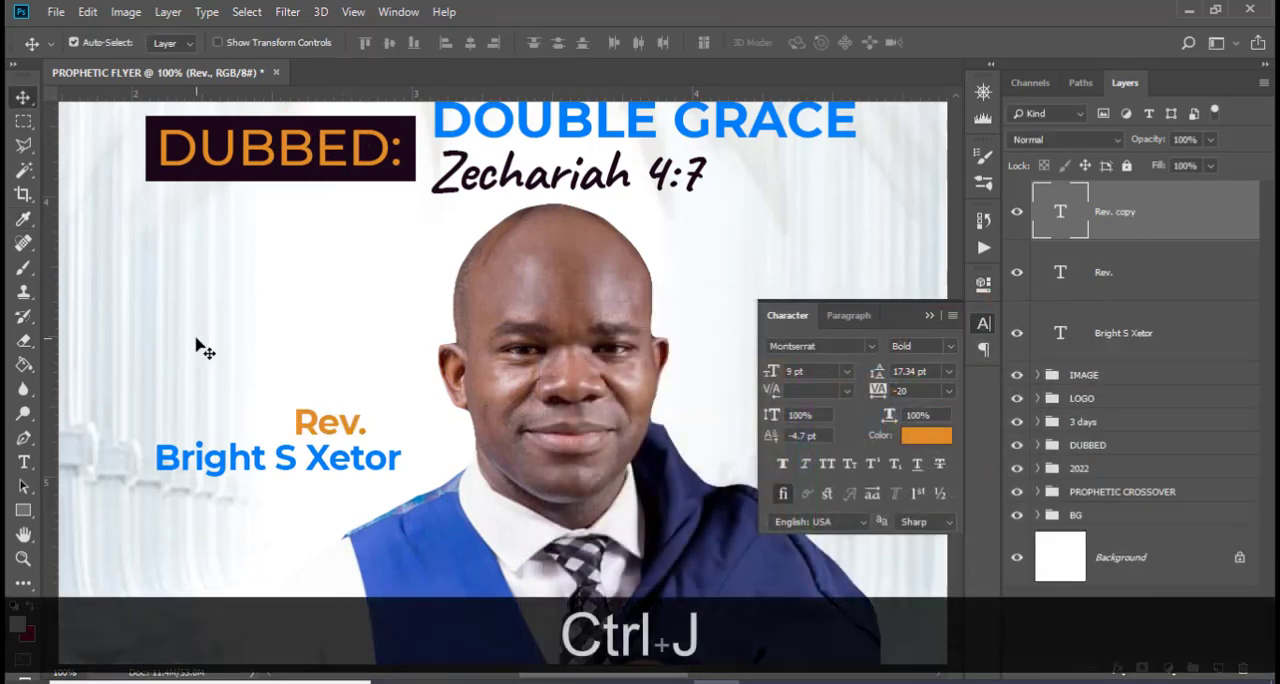
{"action": "key", "text": "v"}
{"action": "left_click_drag", "start_coordinate": [300, 412], "coordinate": [213, 412]}
Copy "host" from 185.txt in Notepad and replace the duplicated "Rev." text with it in Photoshop
{"action": "left_click", "coordinate": [534, 682]}
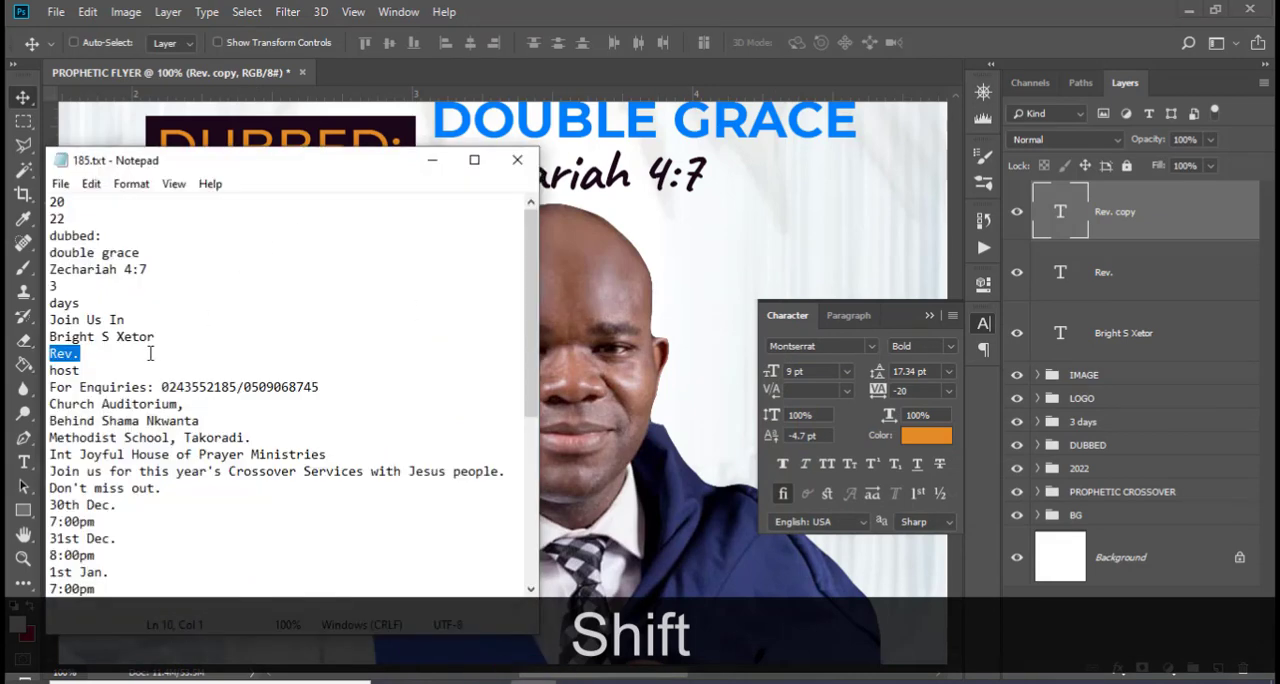
{"action": "left_click_drag", "start_coordinate": [90, 366], "coordinate": [22, 370]}
{"action": "key", "text": "ctrl+c"}
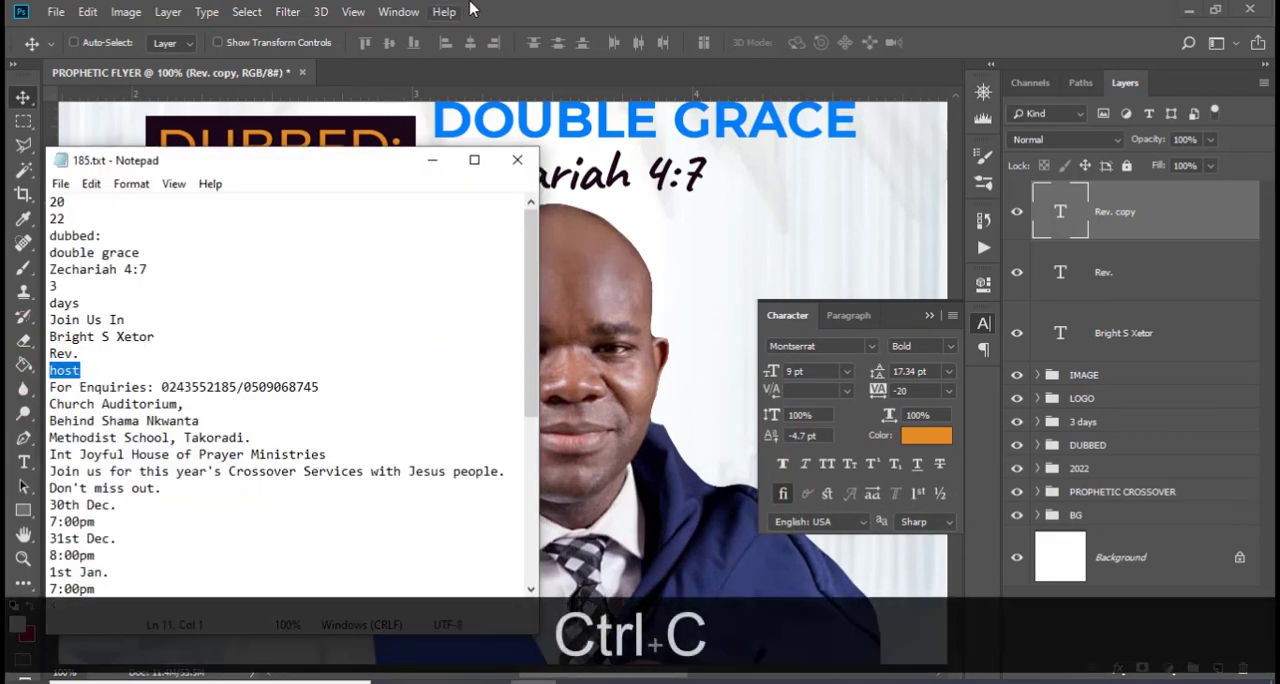
{"action": "left_click", "coordinate": [510, 12]}
{"action": "double_click", "coordinate": [1058, 211]}
{"action": "key", "text": "ctrl+v"}
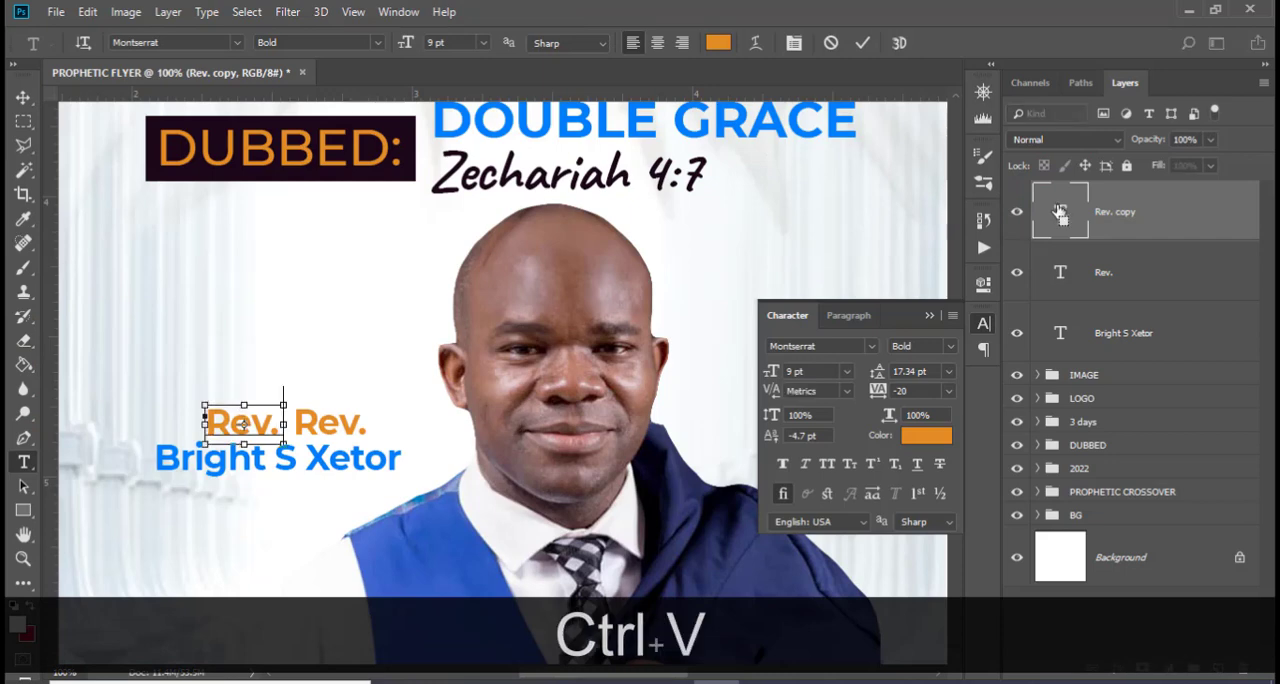
{"action": "key", "text": "ctrl+Return"}
Set the "host" text to the Taken by Vultures Alternates De Regular font at 30 pt
{"action": "left_click", "coordinate": [873, 347]}
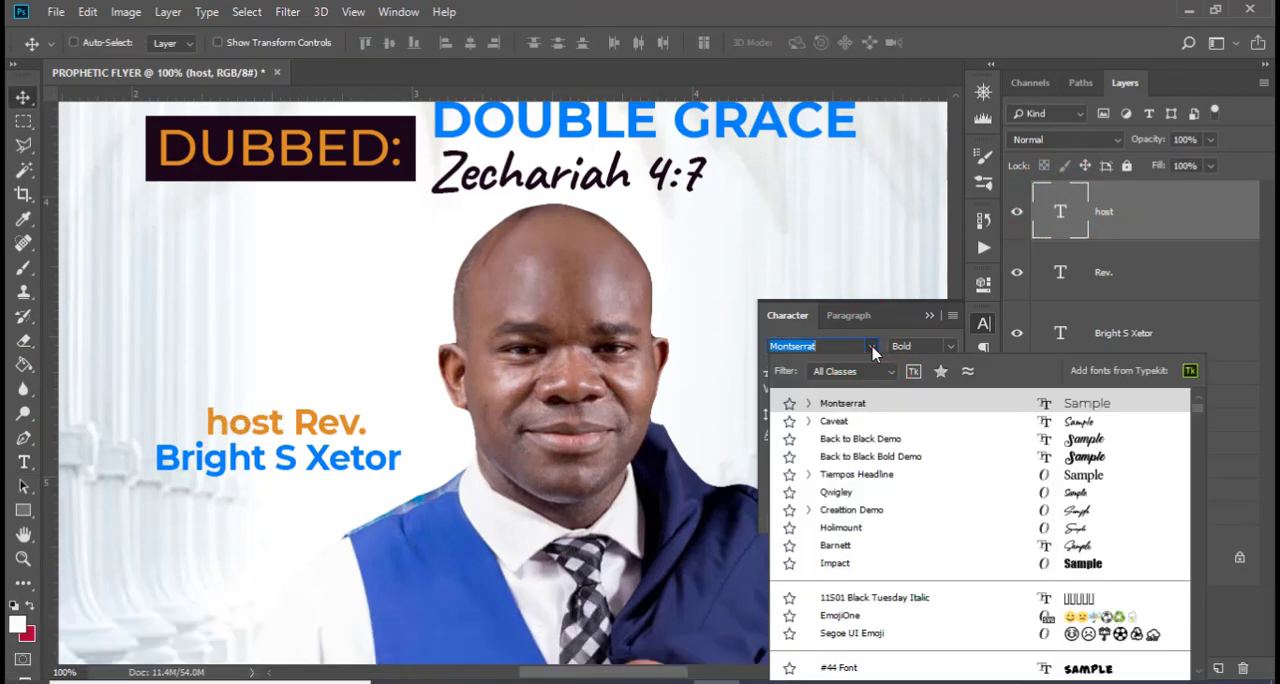
{"action": "type", "text": "vul"}
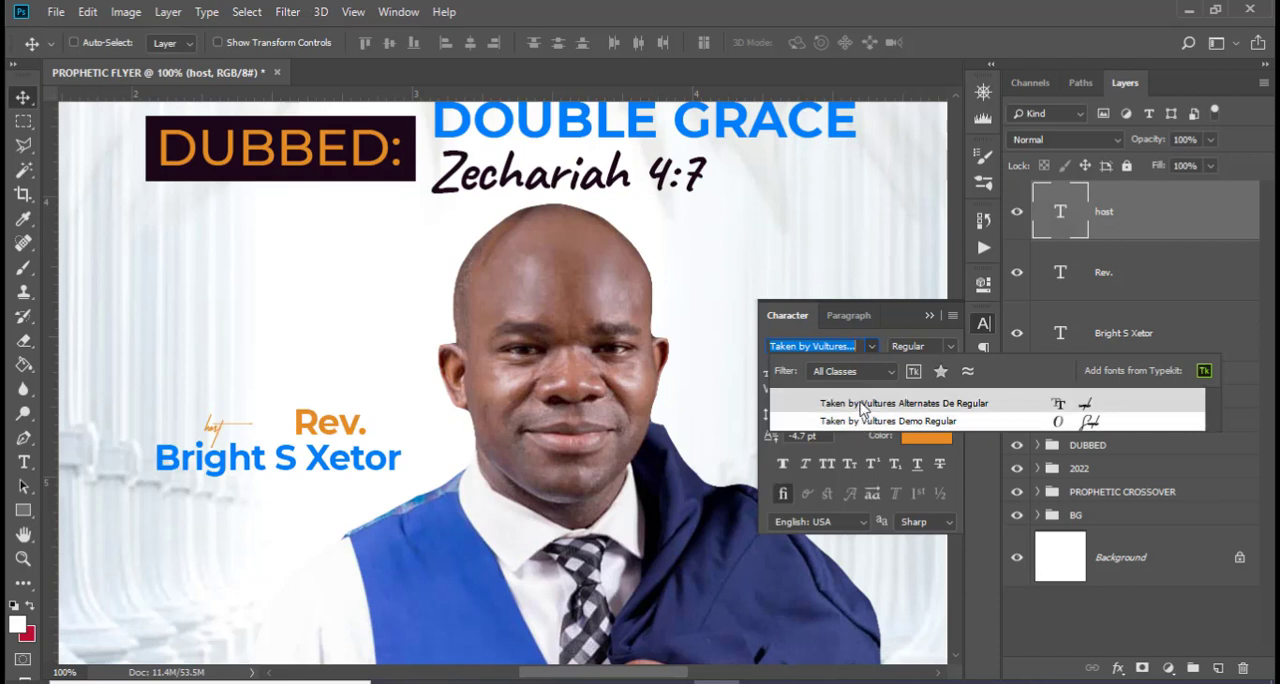
{"action": "left_click", "coordinate": [862, 405]}
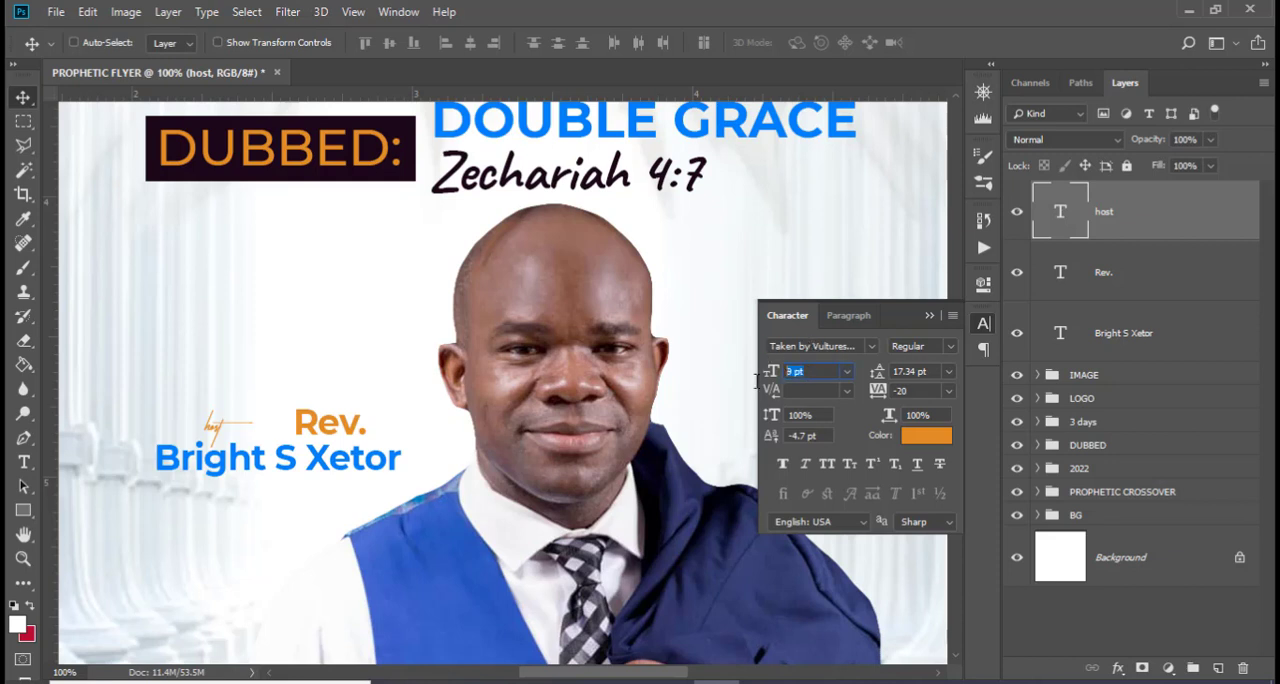
{"action": "type", "text": "30"}
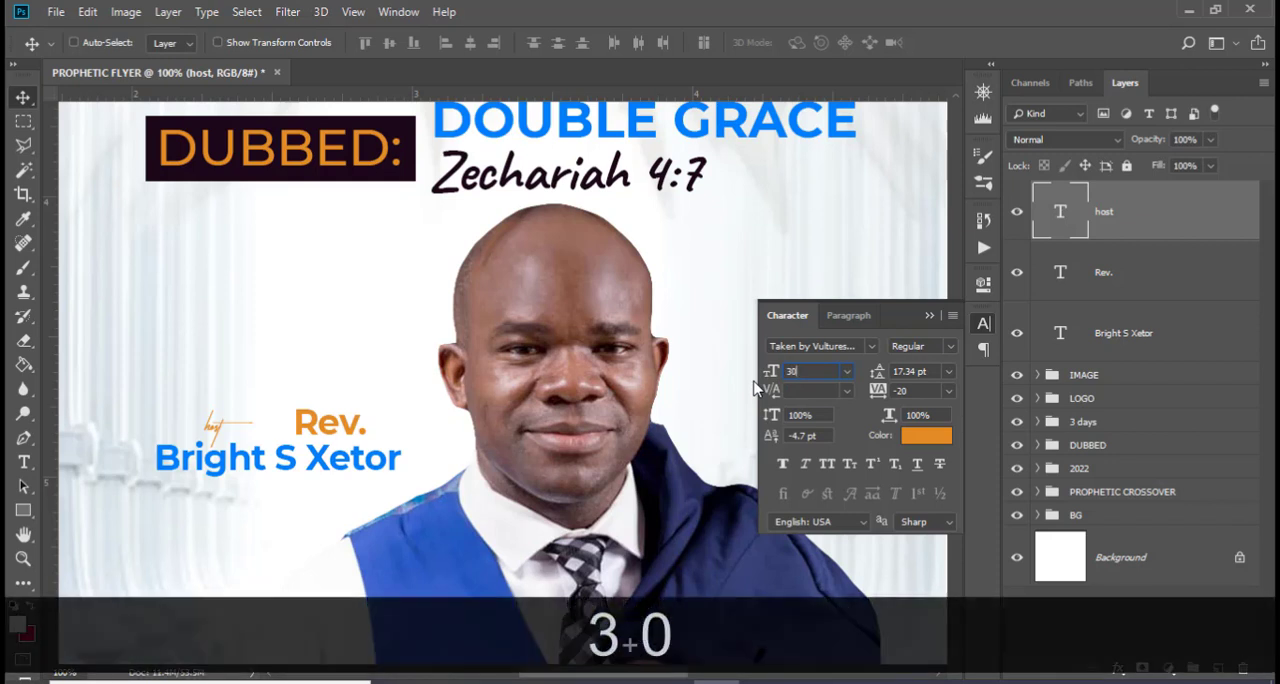
{"action": "key", "text": "Return"}
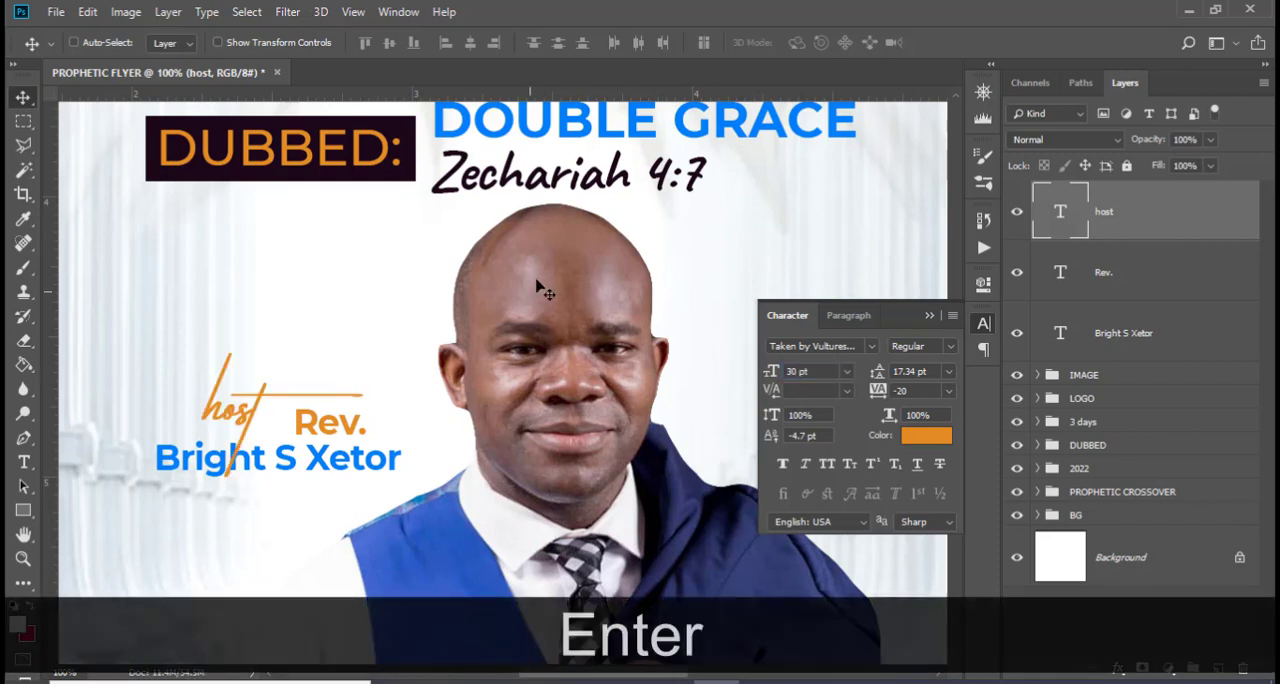
Change the "host" text colour to the dark purple #1C0719
{"action": "left_click", "coordinate": [922, 432]}
{"action": "type", "text": "1C"}
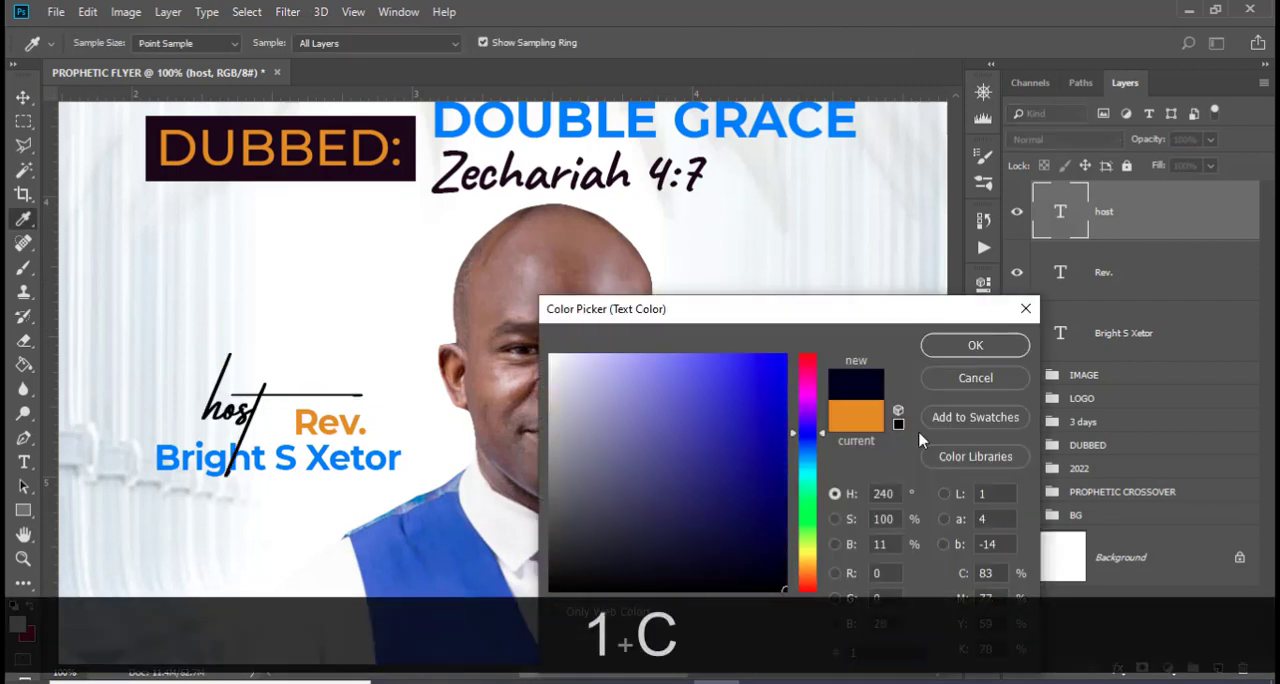
{"action": "type", "text": "0719"}
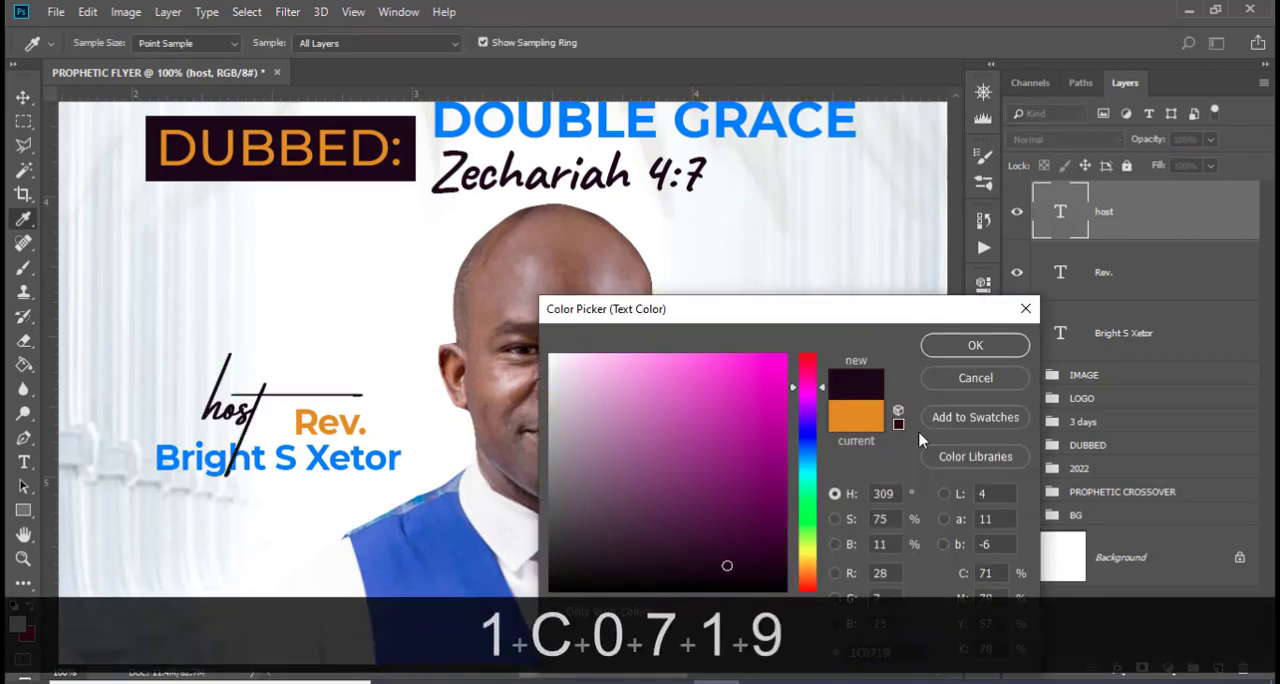
{"action": "left_click", "coordinate": [975, 345]}
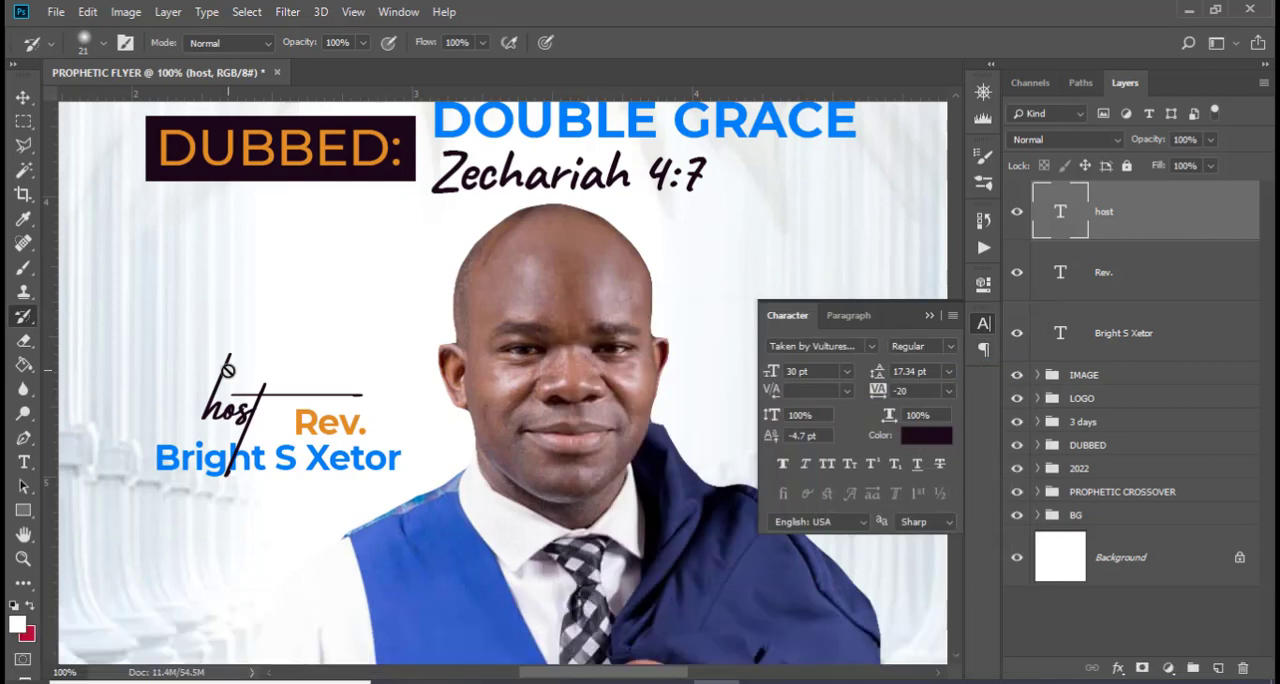
Move the "host" script slightly closer to "Rev." and fine-tune its position with small nudges
{"action": "key", "text": "v"}
{"action": "left_click_drag", "start_coordinate": [244, 418], "coordinate": [258, 423]}
{"action": "key", "text": "Down"}
{"action": "key", "text": "Down"}
{"action": "key", "text": "Down"}
{"action": "key", "text": "Down"}
{"action": "key", "text": "Down"}
{"action": "key", "text": "Down"}
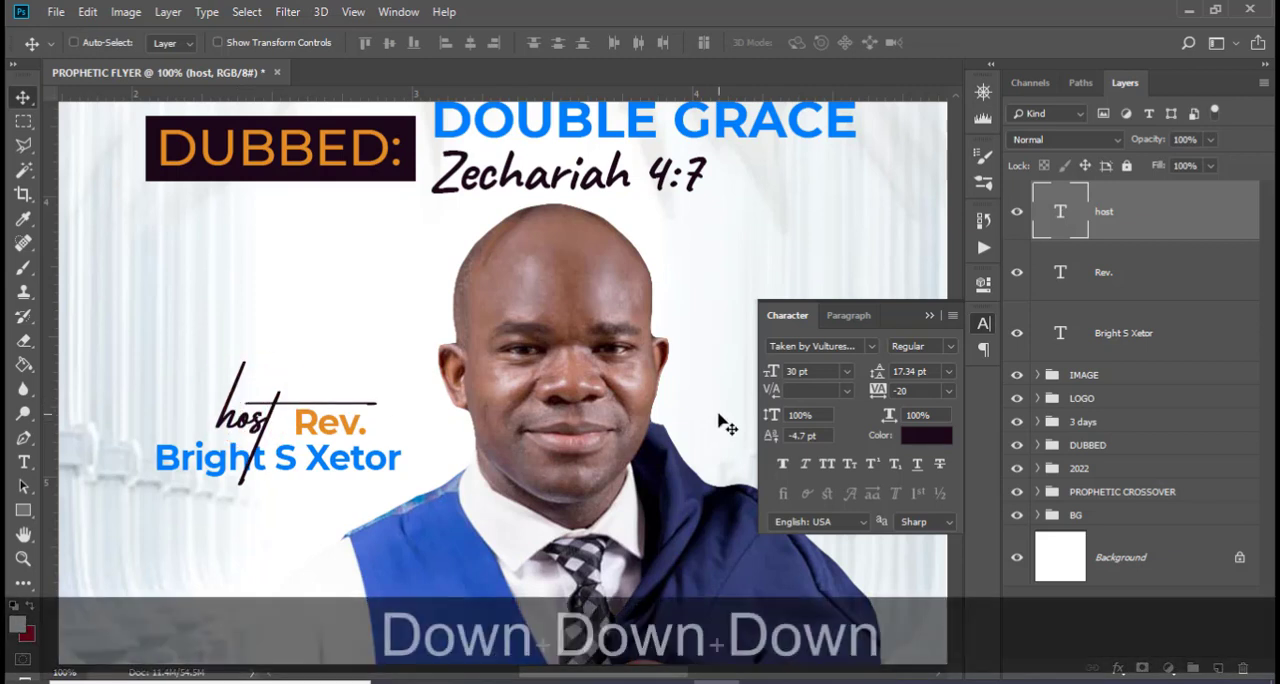
{"action": "key", "text": "Right"}
{"action": "key", "text": "Right"}
Nudge the "host" script right and slightly up so it sits just before "Rev." without covering it
{"action": "key", "text": "Right"}
{"action": "key", "text": "Right"}
{"action": "key", "text": "Up"}
{"action": "key", "text": "Up"}
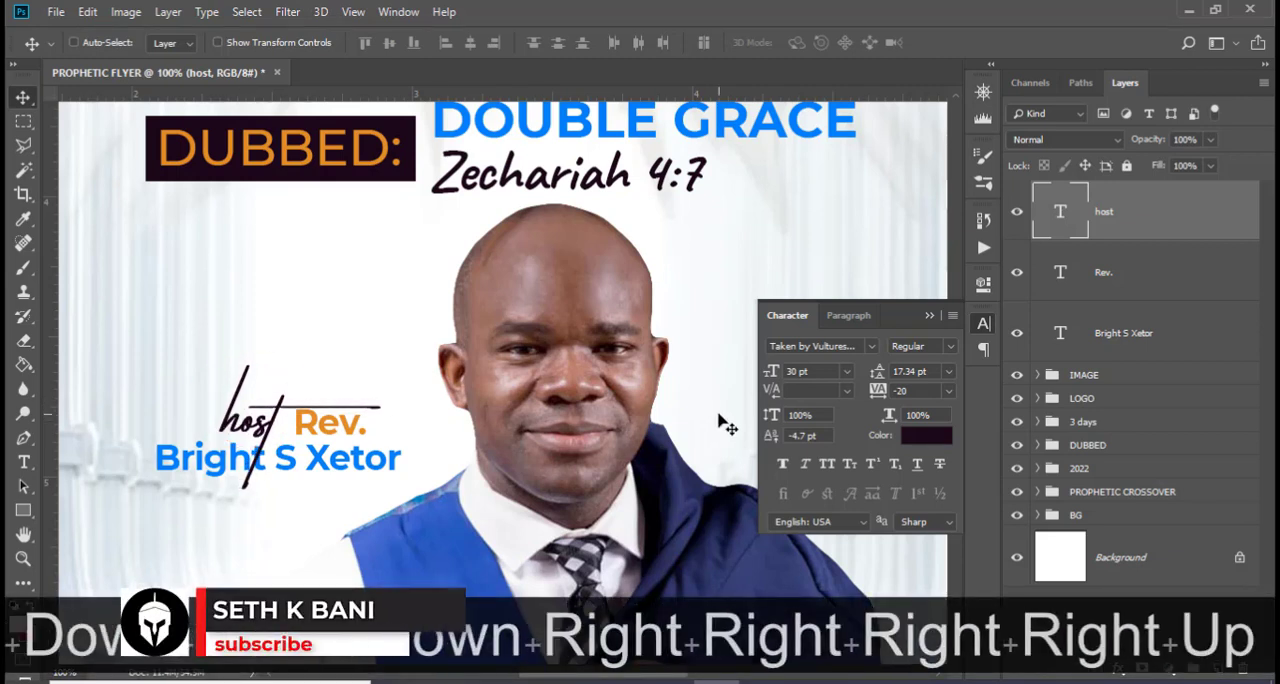
{"action": "key", "text": "Right"}
{"action": "key", "text": "shift+Right"}
{"action": "key", "text": "Right"}
{"action": "key", "text": "Right"}
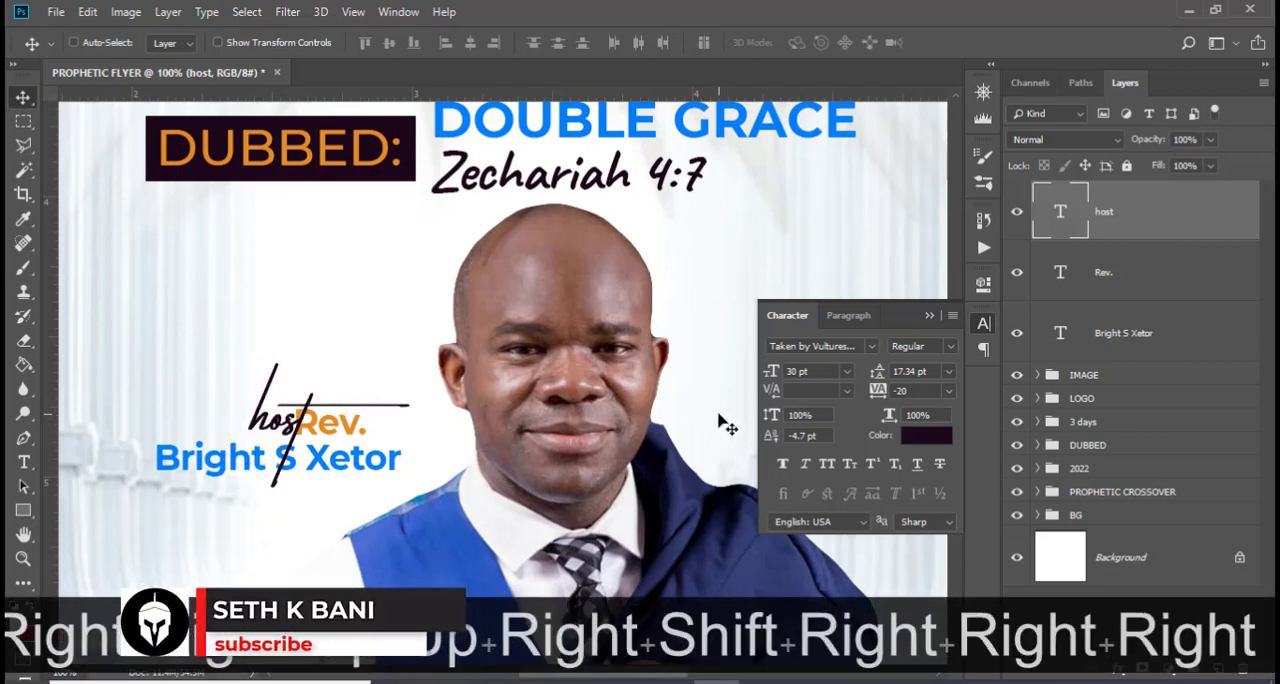
{"action": "key", "text": "shift+Left"}
{"action": "key", "text": "Left"}
{"action": "key", "text": "Up"}
{"action": "key", "text": "Up"}
{"action": "key", "text": "Right"}
{"action": "key", "text": "Right"}
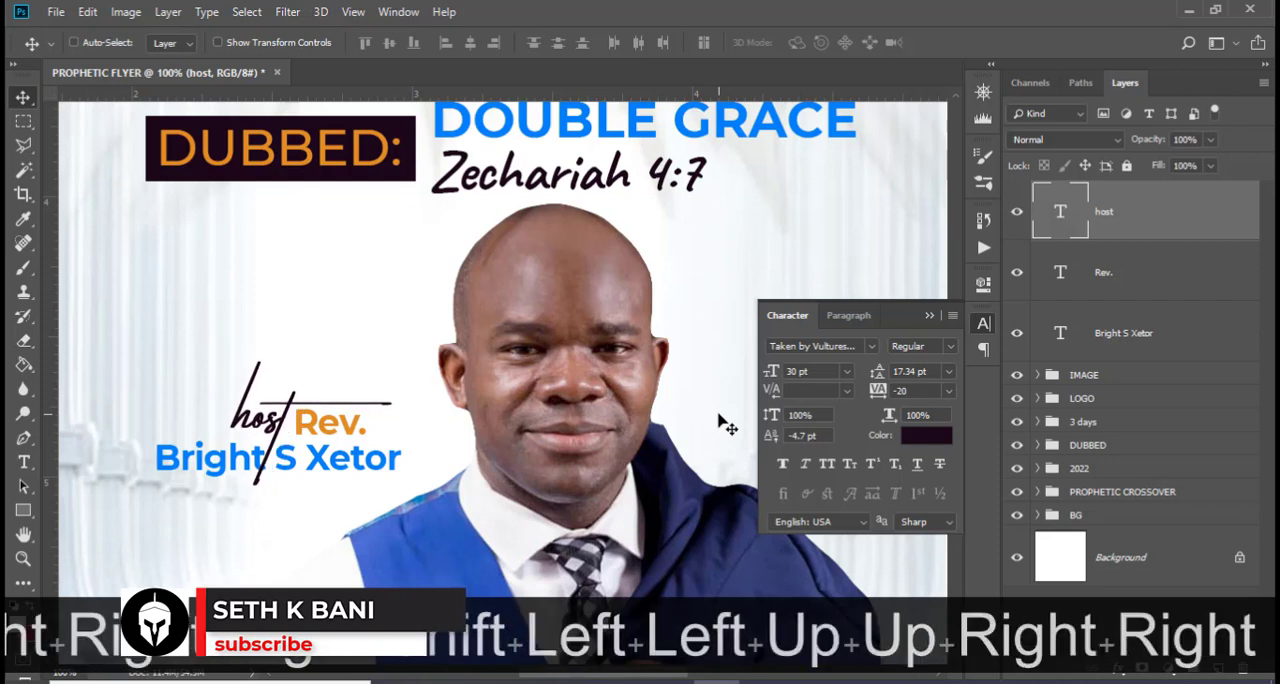
Move the "host" layer beneath the host's name layer and group the three text layers as NAME
{"action": "left_click_drag", "start_coordinate": [1132, 215], "coordinate": [1125, 350]}
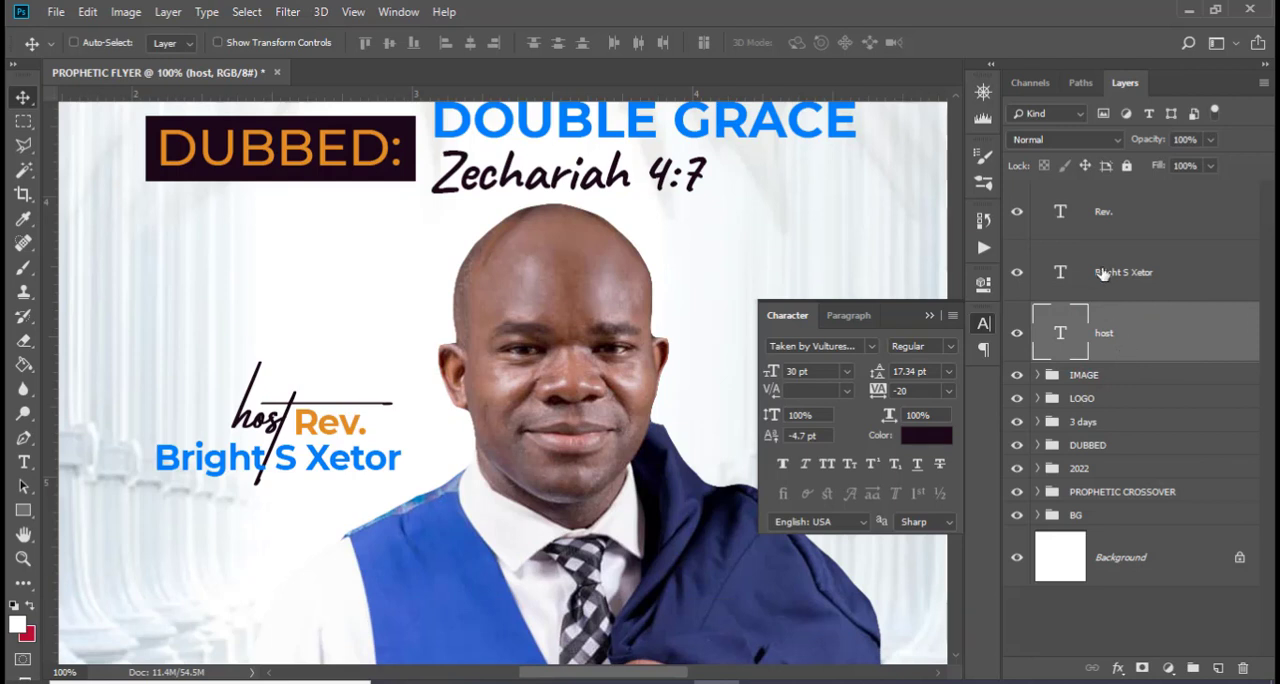
{"action": "left_click", "coordinate": [1120, 222], "text": "shift"}
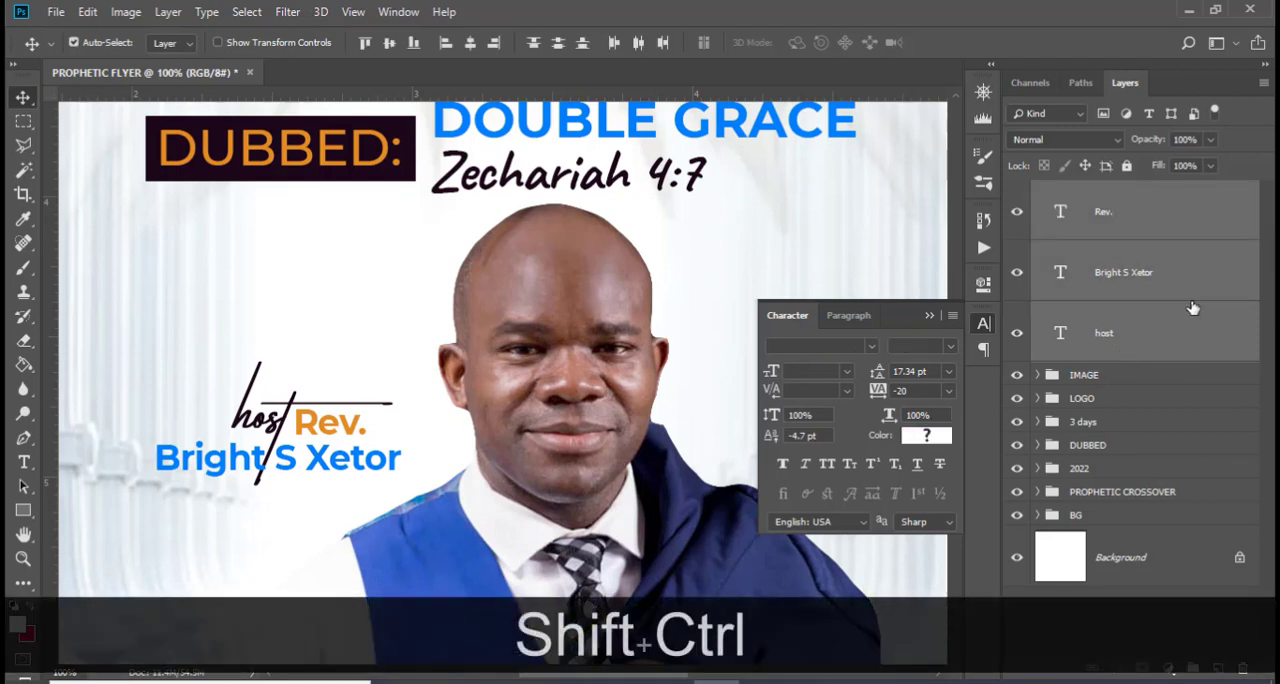
{"action": "key", "text": "ctrl+shift+g"}
{"action": "double_click", "coordinate": [1087, 193]}
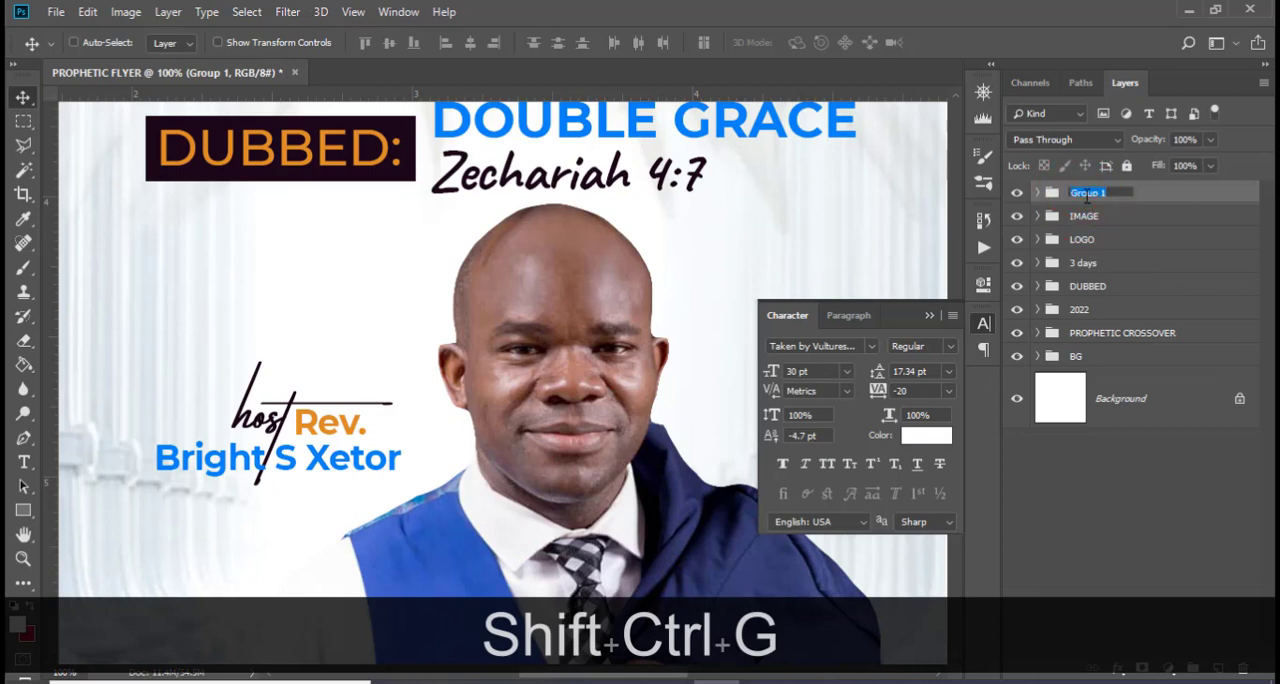
{"action": "type", "text": "NAME"}
{"action": "key", "text": "Return"}
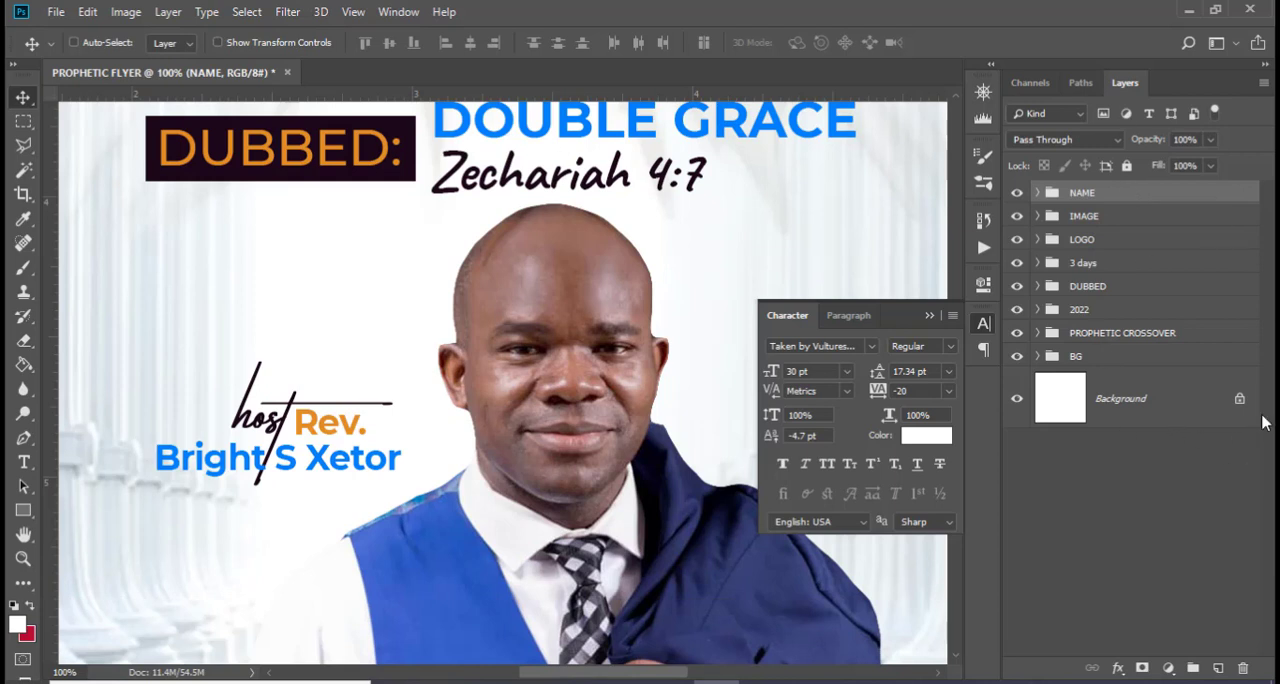
{"action": "left_click", "coordinate": [928, 316]}
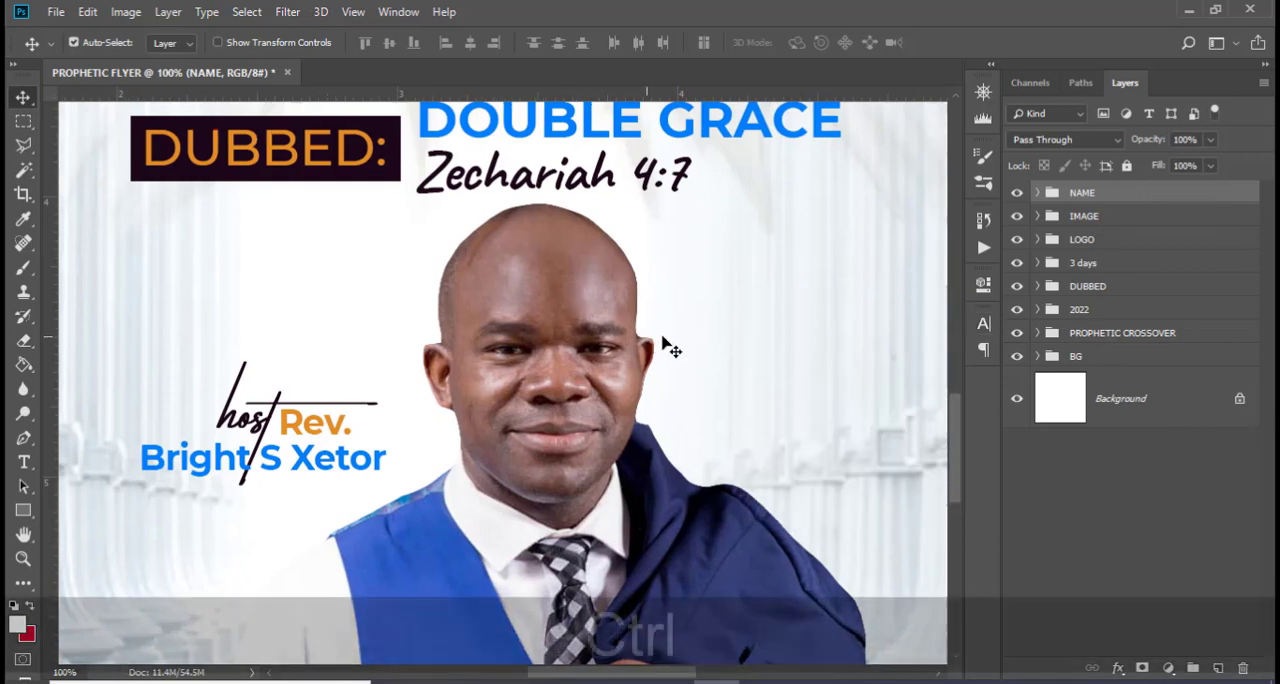
Add a text line on the flyer reading "FOR ENQUIRIESCONTACT:" followed by the contact phone number
{"action": "scroll", "coordinate": [663, 346], "scroll_direction": "right", "scroll_amount": 5}
{"action": "key", "text": "ctrl+0"}
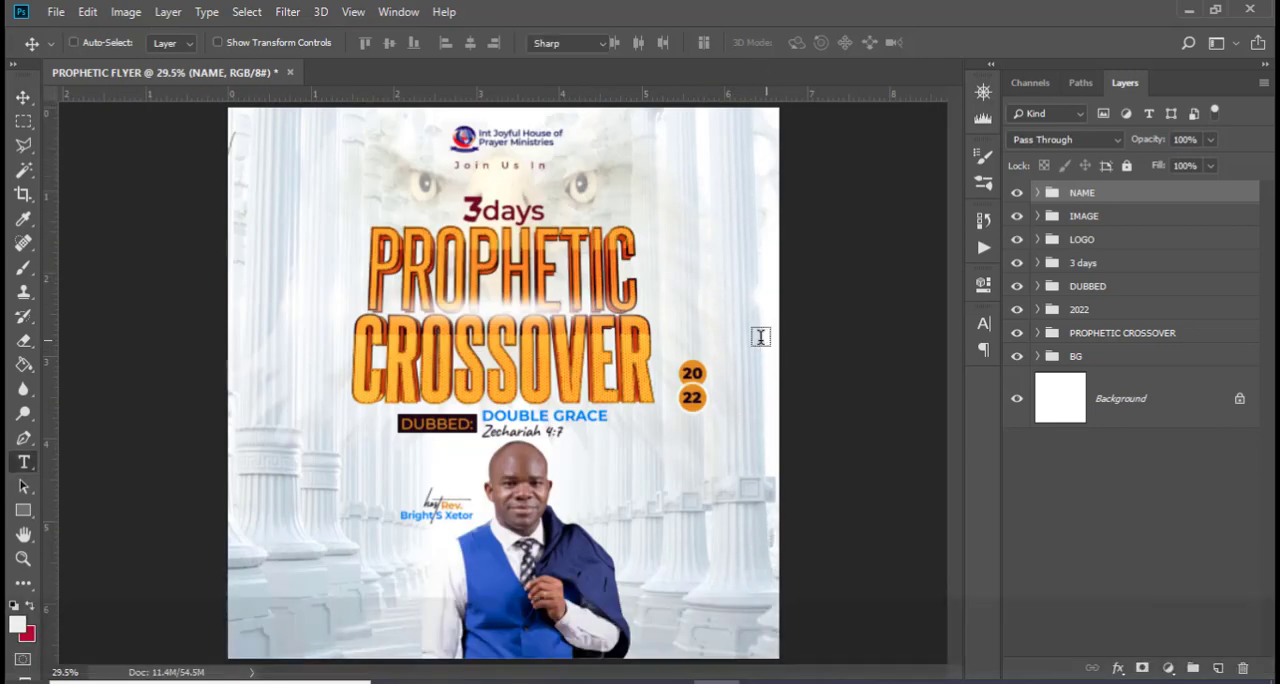
{"action": "key", "text": "t"}
{"action": "left_click", "coordinate": [264, 205]}
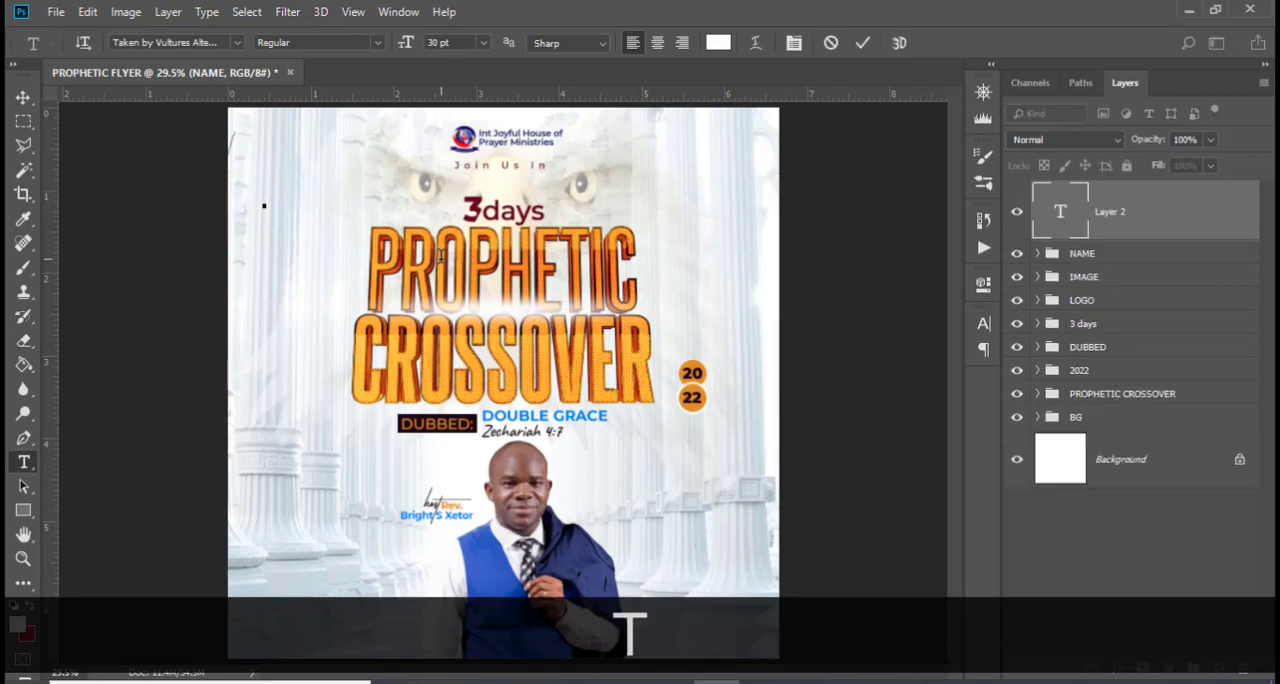
{"action": "type", "text": "FOR ENQU"}
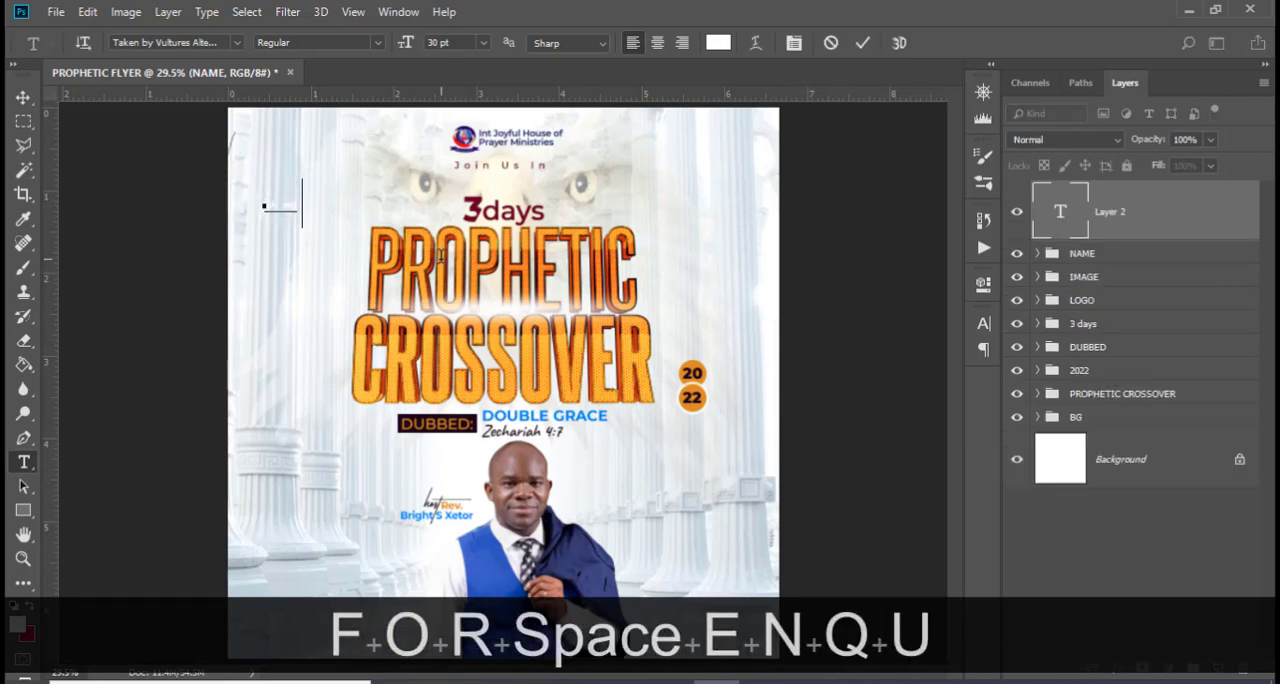
{"action": "type", "text": "IRIES"}
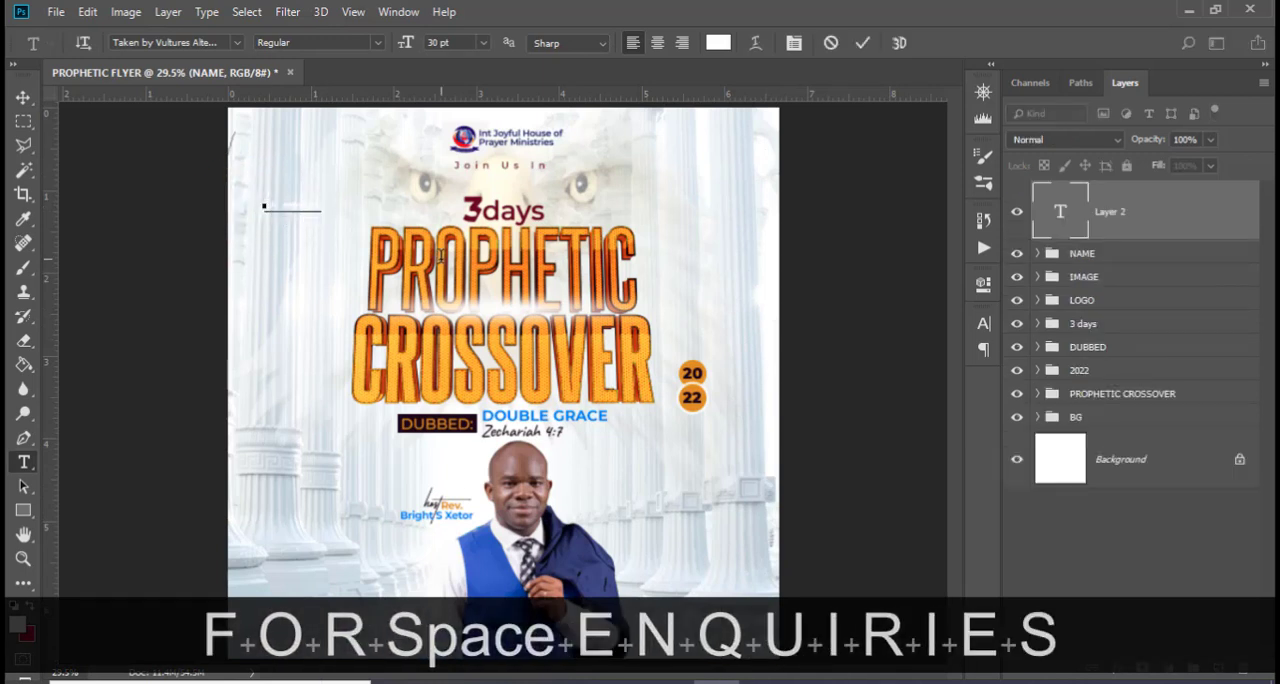
{"action": "type", "text": "CONTACT"}
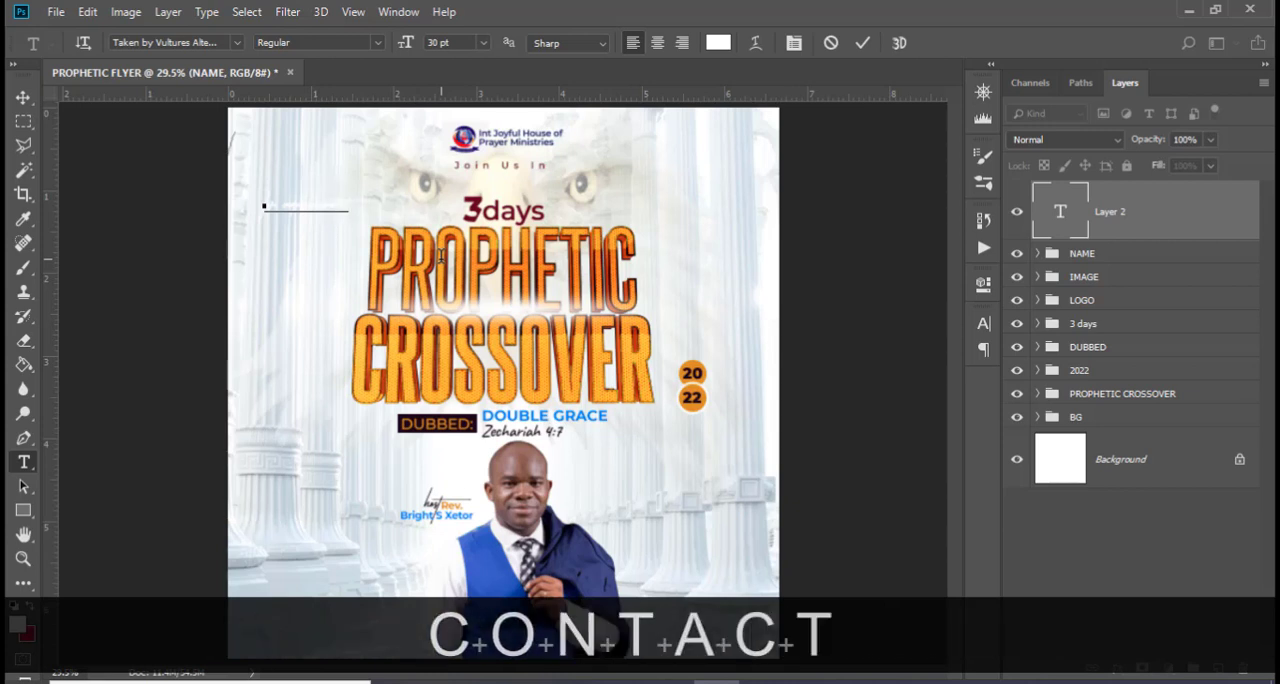
{"action": "type", "text": ": 020"}
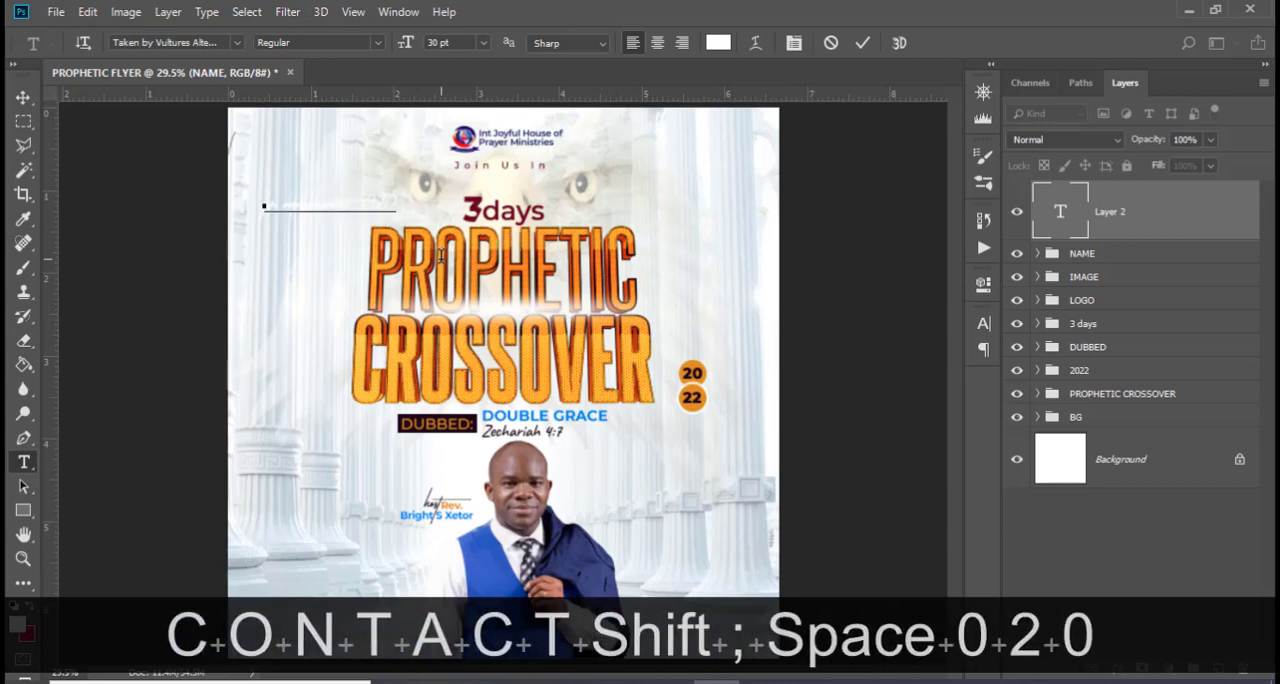
{"action": "type", "text": " 000 0000"}
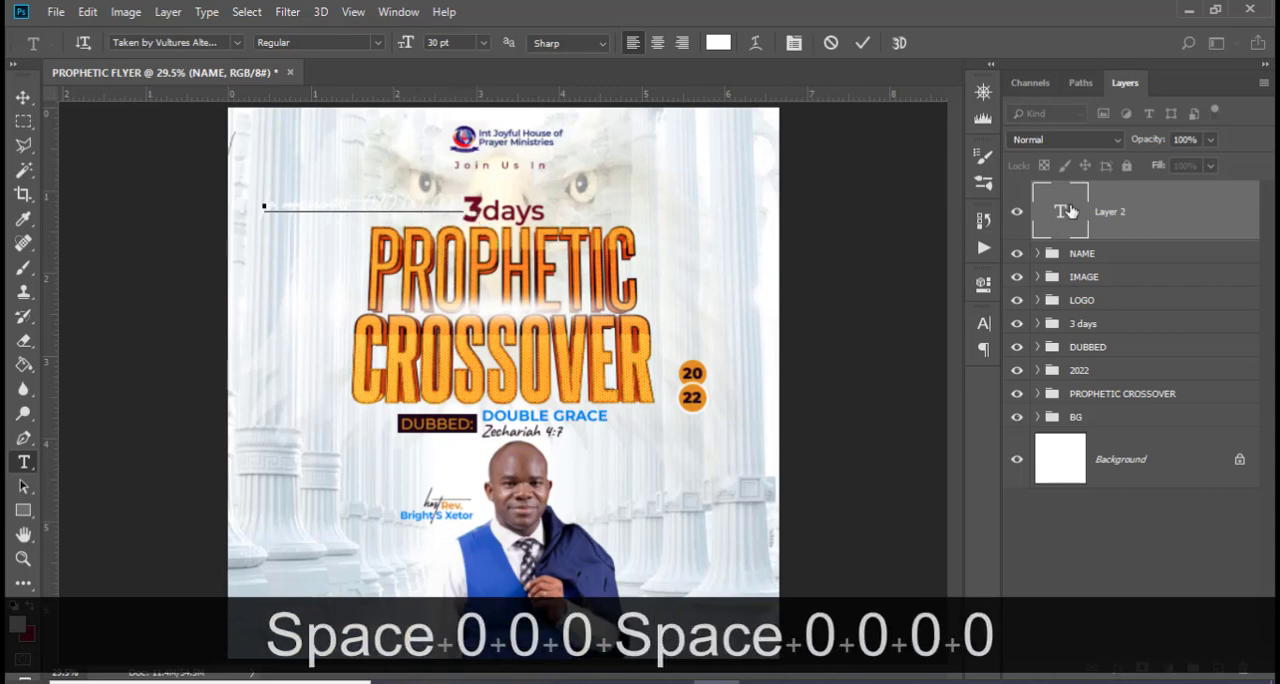
{"action": "left_click", "coordinate": [1069, 211]}
Set the enquiries text to black (#000000) in Montserrat Medium
{"action": "left_click", "coordinate": [983, 323]}
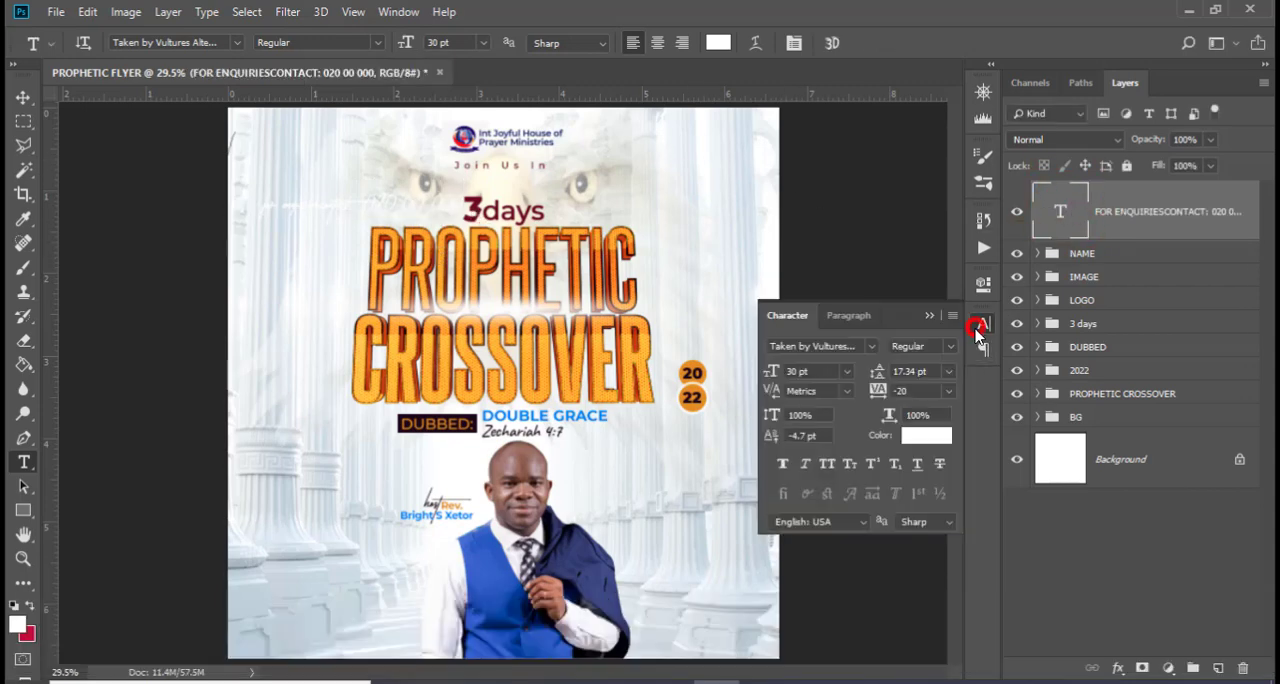
{"action": "left_click", "coordinate": [926, 435]}
{"action": "left_click", "coordinate": [551, 589]}
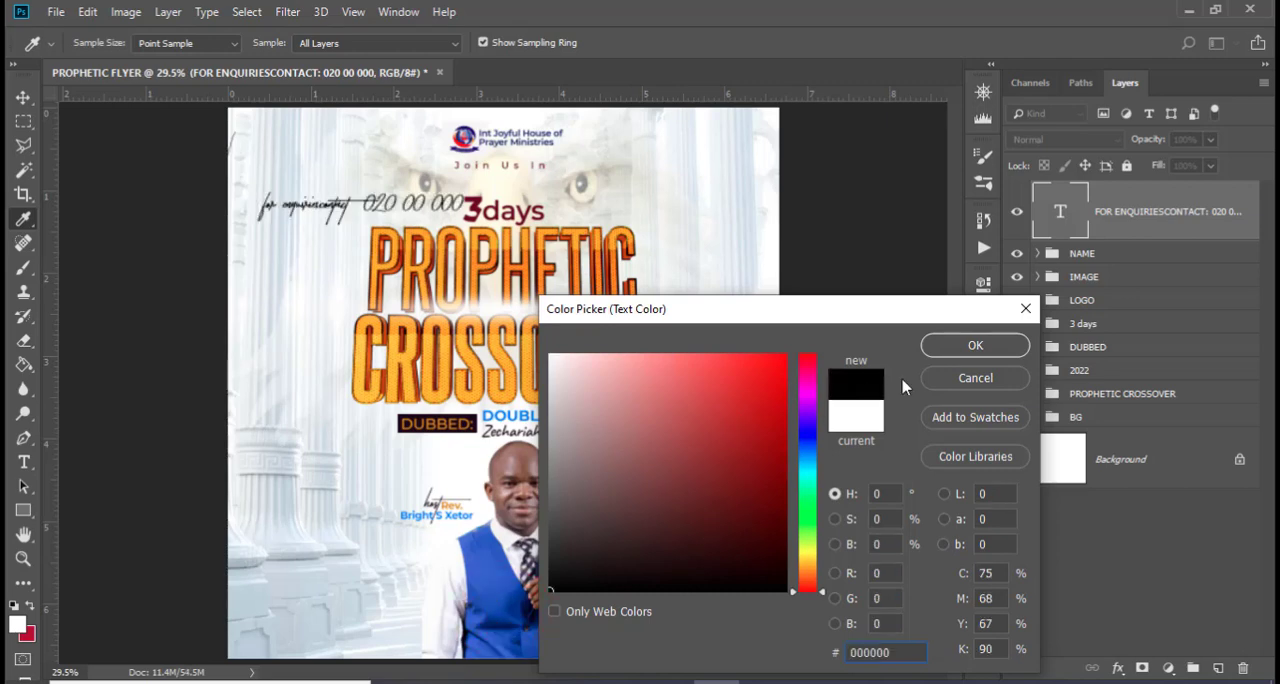
{"action": "left_click", "coordinate": [952, 345]}
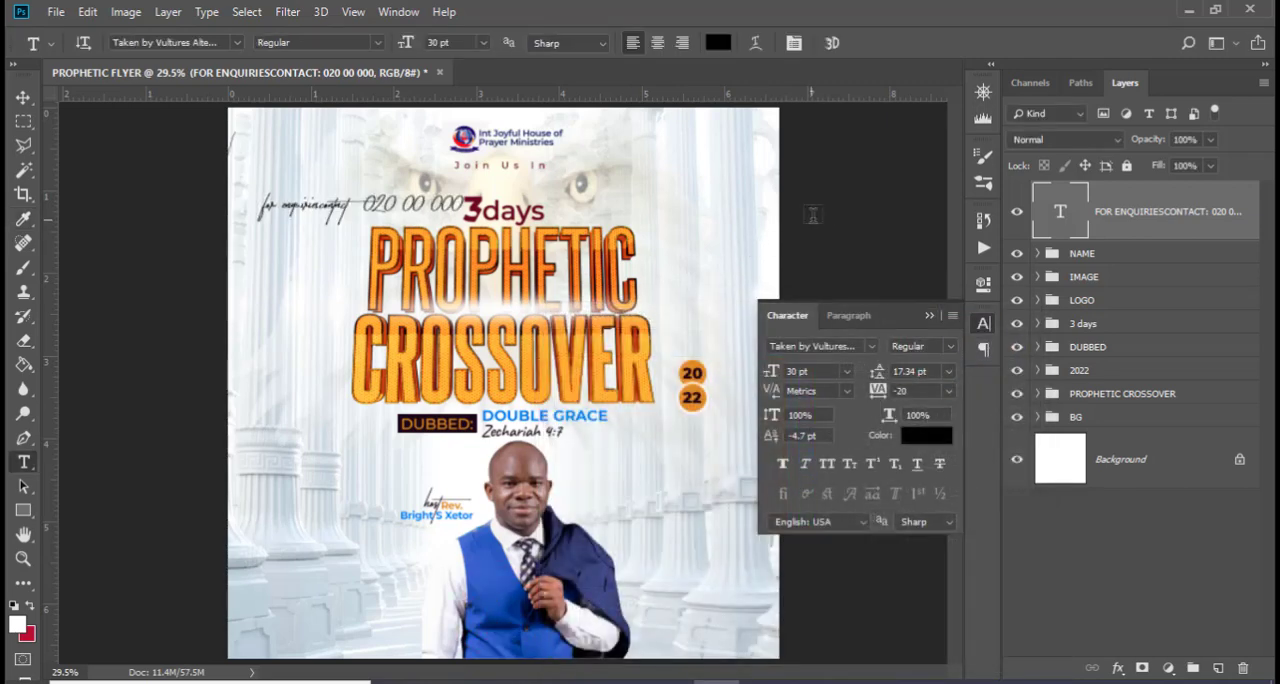
{"action": "left_click", "coordinate": [866, 346]}
{"action": "left_click", "coordinate": [809, 421]}
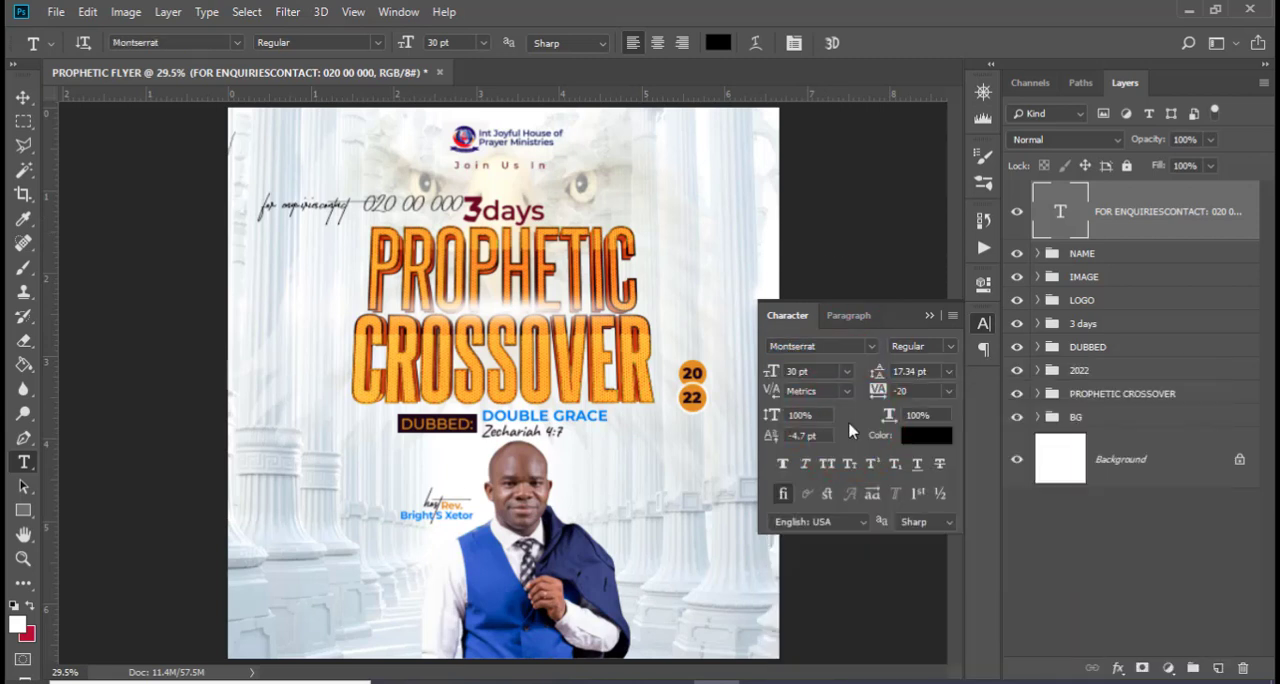
{"action": "left_click", "coordinate": [955, 348]}
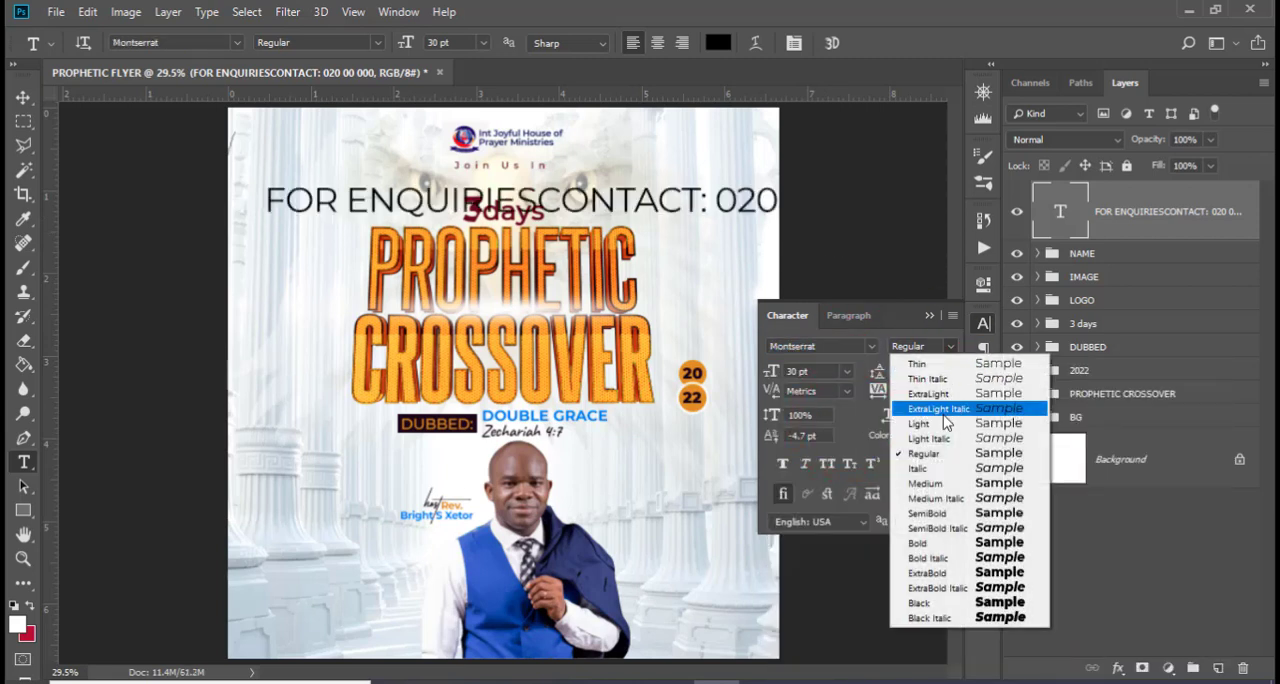
{"action": "left_click", "coordinate": [935, 484]}
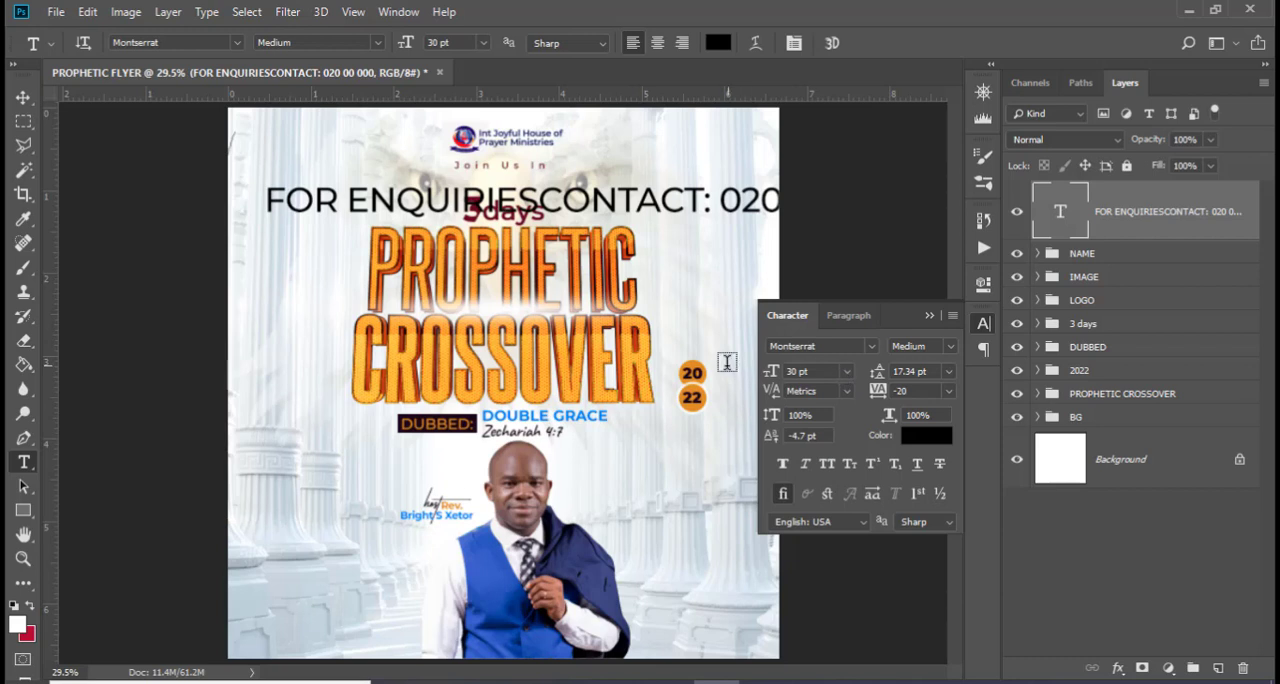
Set the enquiries text size to 10 pt and its tracking to 500
{"action": "left_click", "coordinate": [825, 375]}
{"action": "type", "text": "10"}
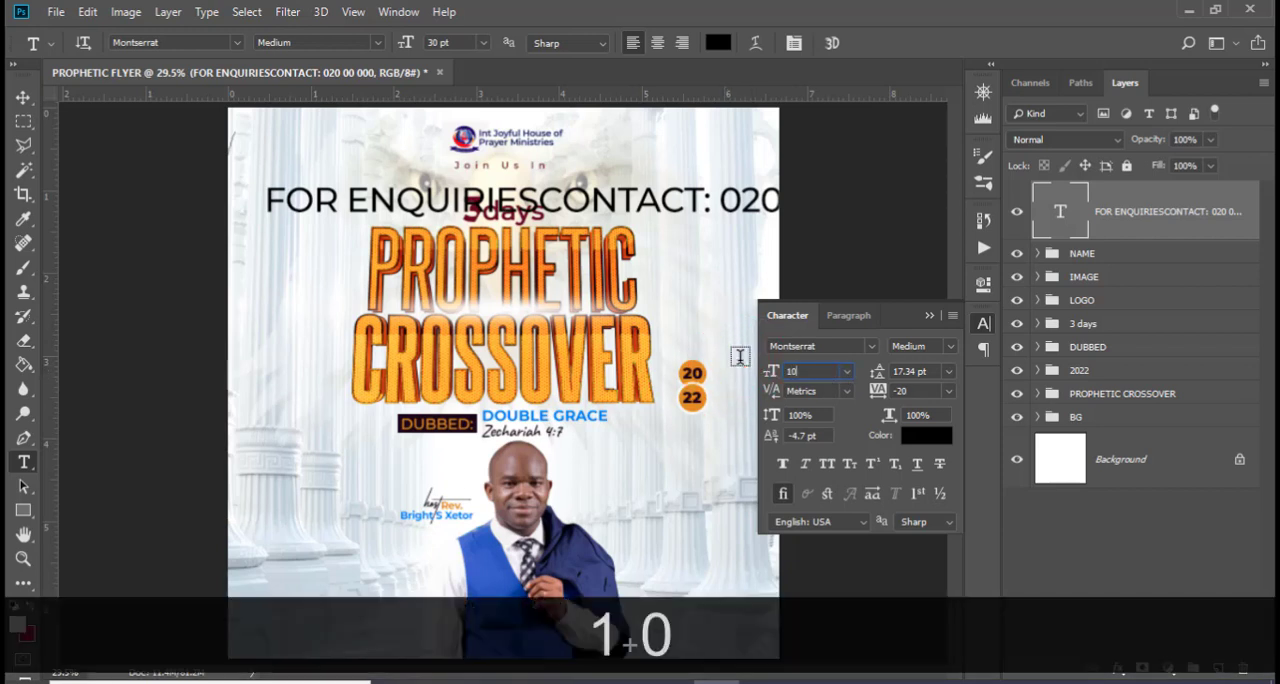
{"action": "key", "text": "Return"}
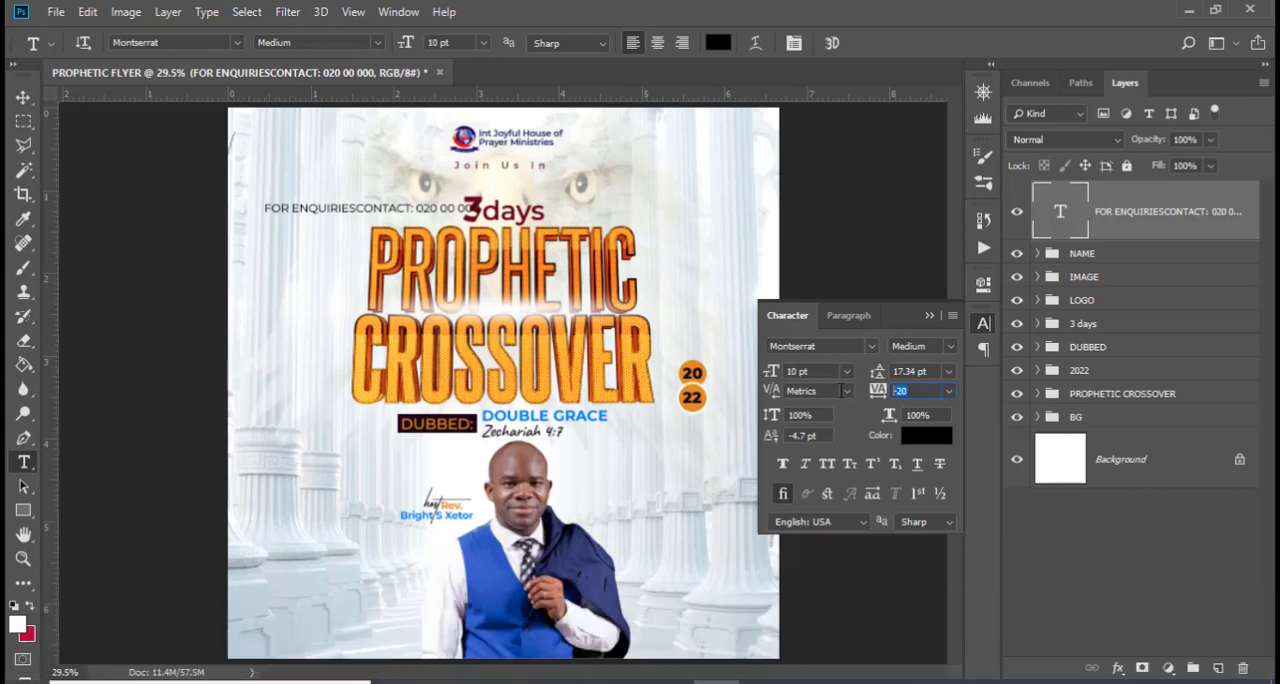
{"action": "type", "text": "500"}
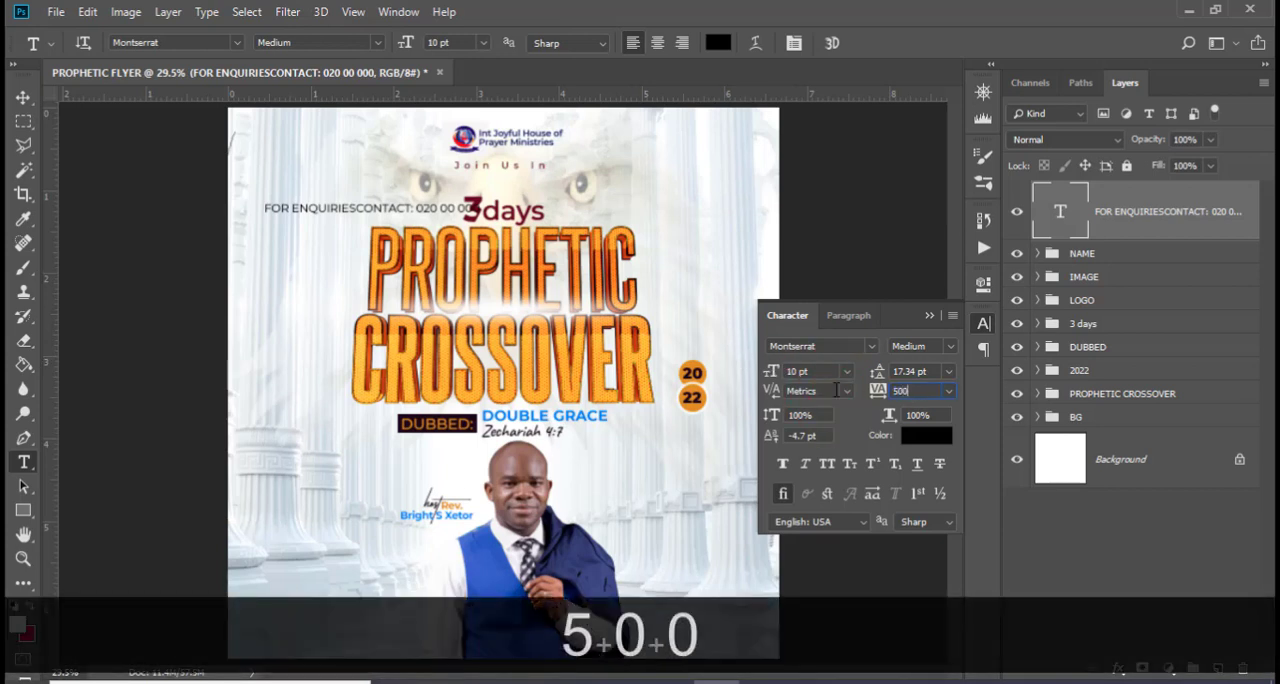
{"action": "key", "text": "Return"}
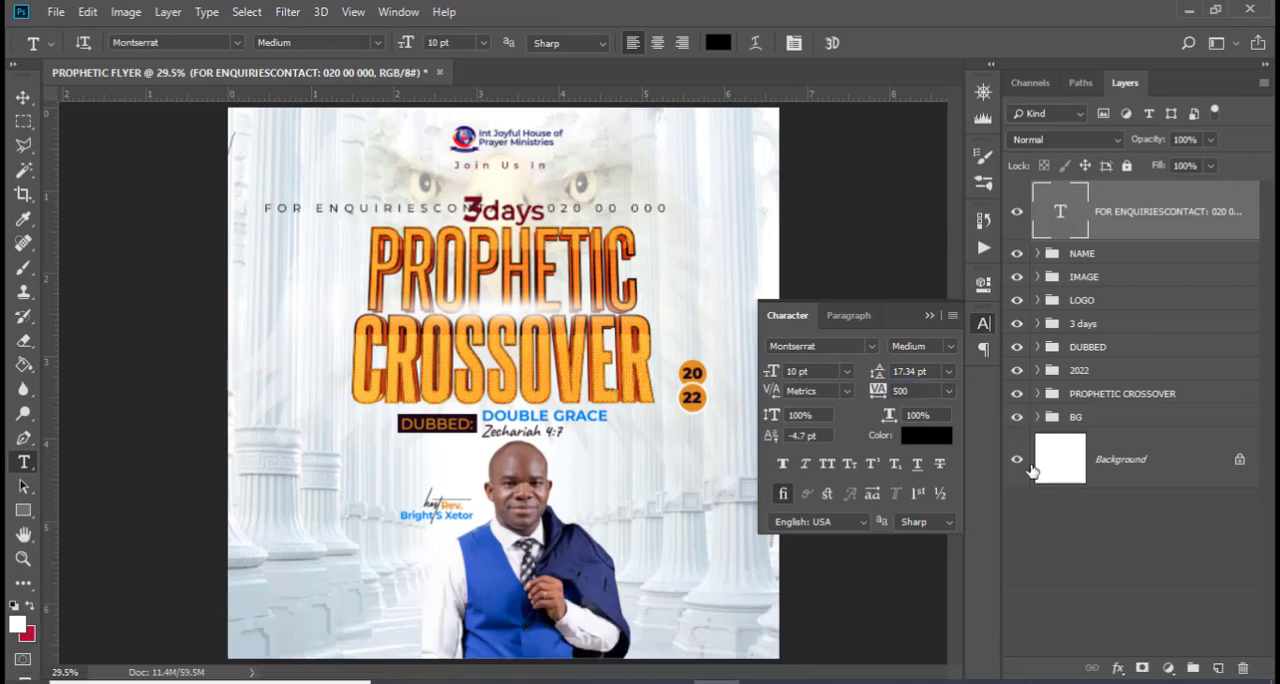
Rotate the enquiries text 90° counter-clockwise and move it beside the 2022 circles near the flyer's right edge
{"action": "key", "text": "ctrl+t"}
{"action": "right_click", "coordinate": [537, 224]}
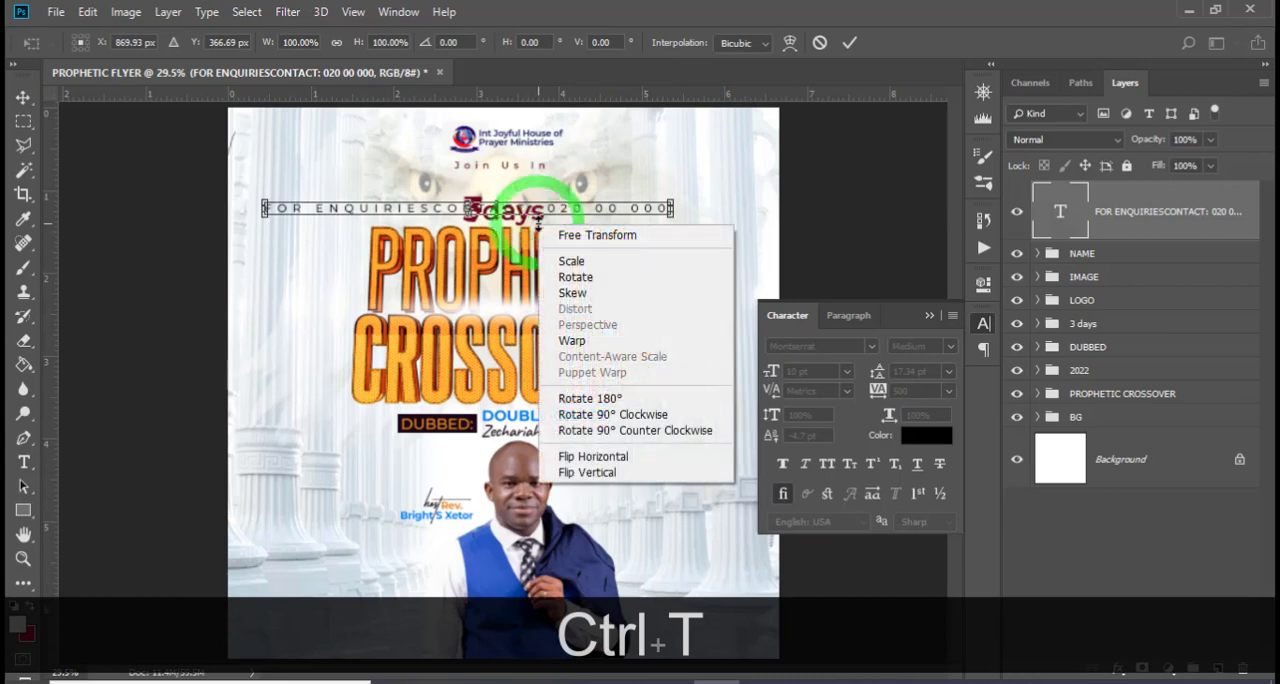
{"action": "left_click", "coordinate": [641, 432]}
{"action": "key", "text": "Return"}
{"action": "key", "text": "v"}
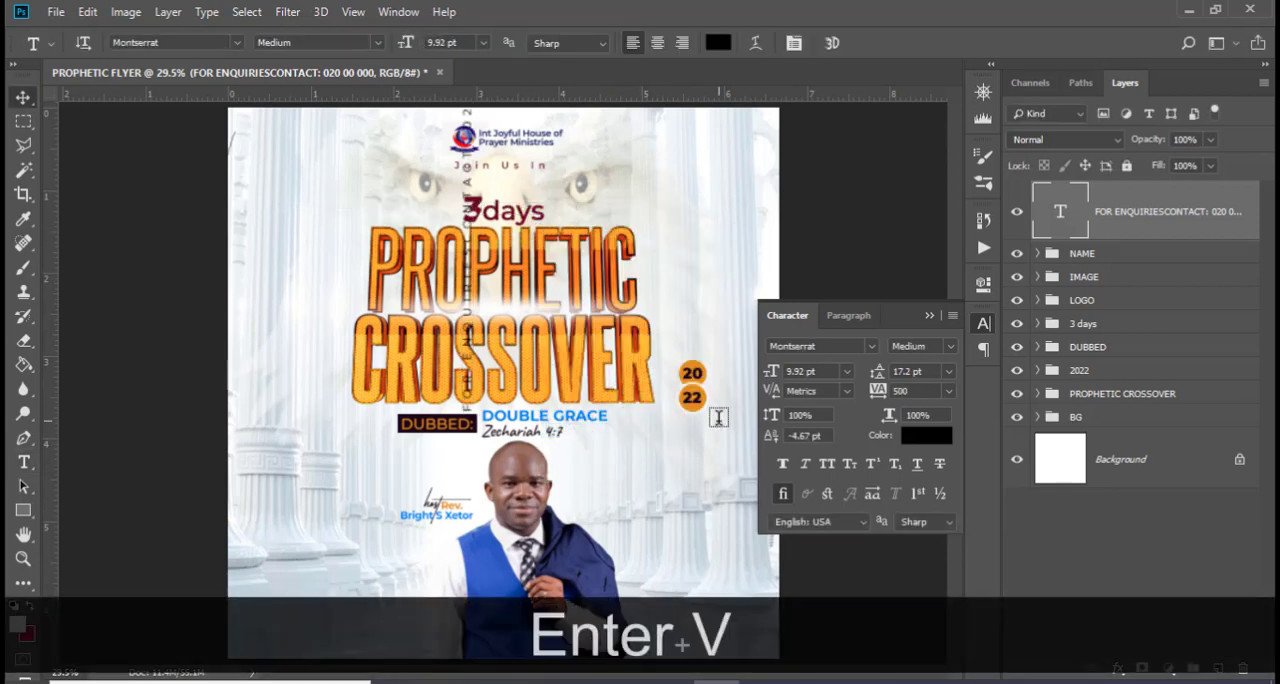
{"action": "left_click_drag", "start_coordinate": [517, 324], "coordinate": [757, 382]}
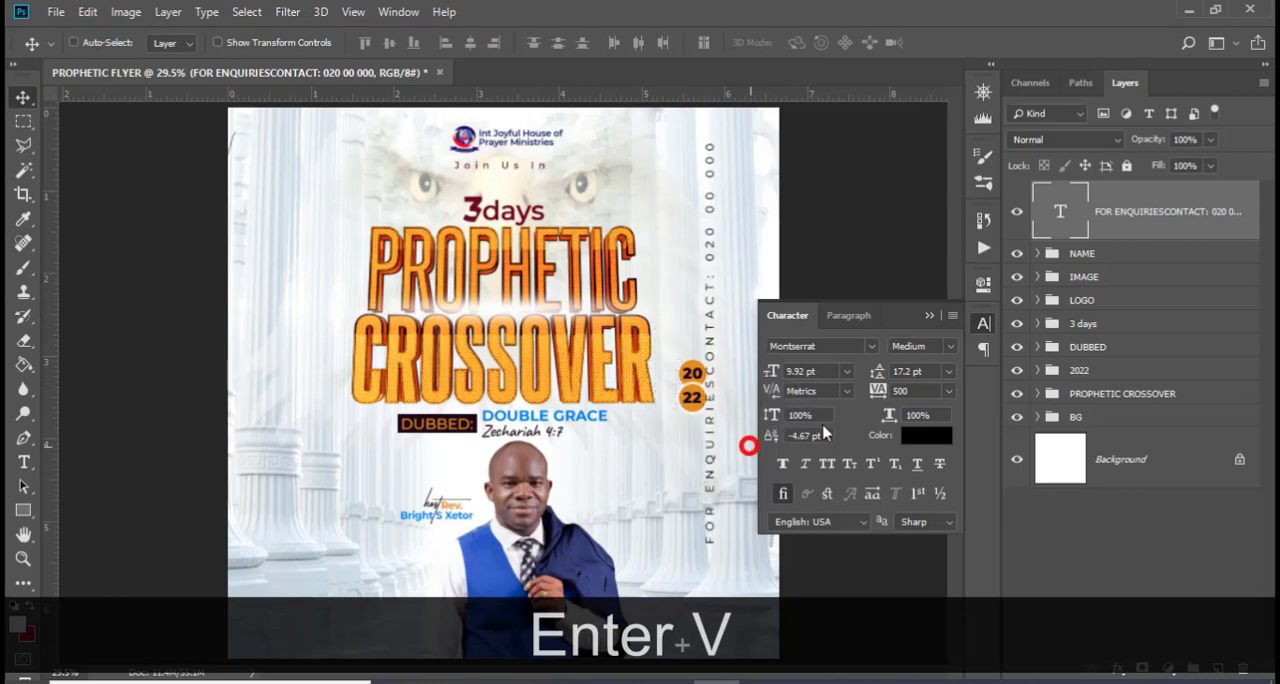
{"action": "left_click", "coordinate": [929, 316]}
Reposition the vertical enquiries text against the flyer's right margin with the guides shown, then hide the guides
{"action": "key", "text": "ctrl+t"}
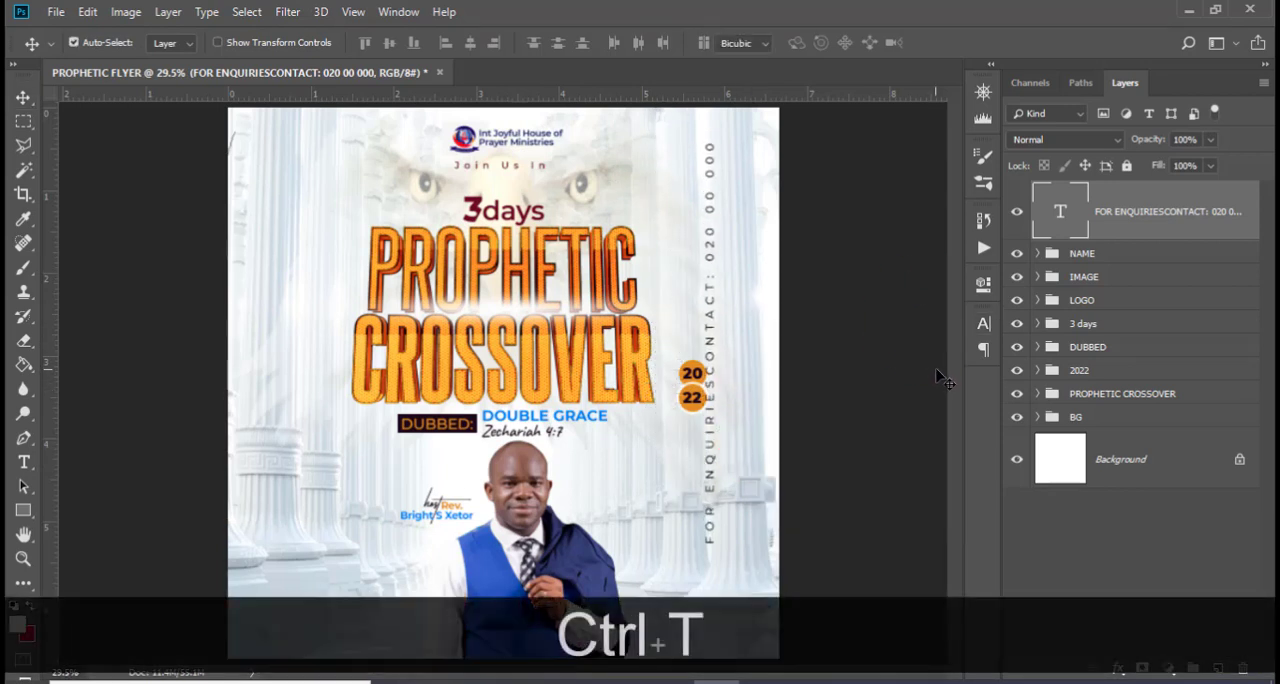
{"action": "key", "text": "ctrl+h"}
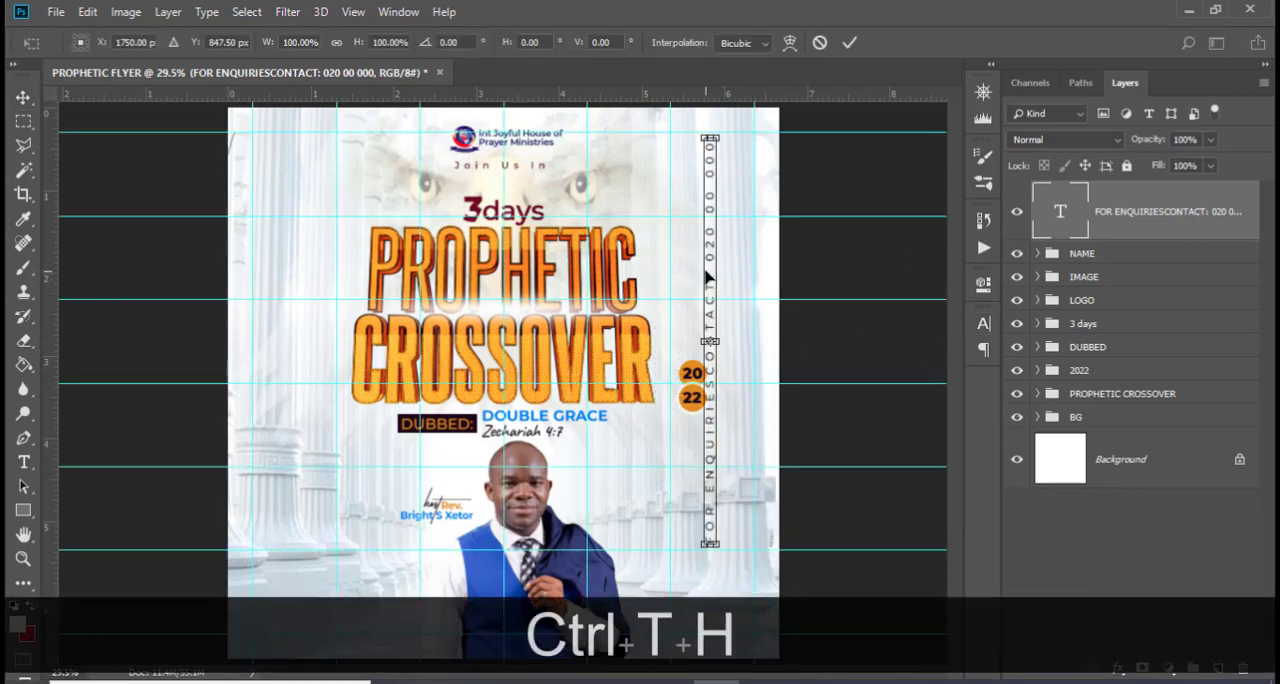
{"action": "left_click_drag", "start_coordinate": [708, 277], "coordinate": [755, 316]}
{"action": "key", "text": "Return"}
{"action": "key", "text": "ctrl+h"}
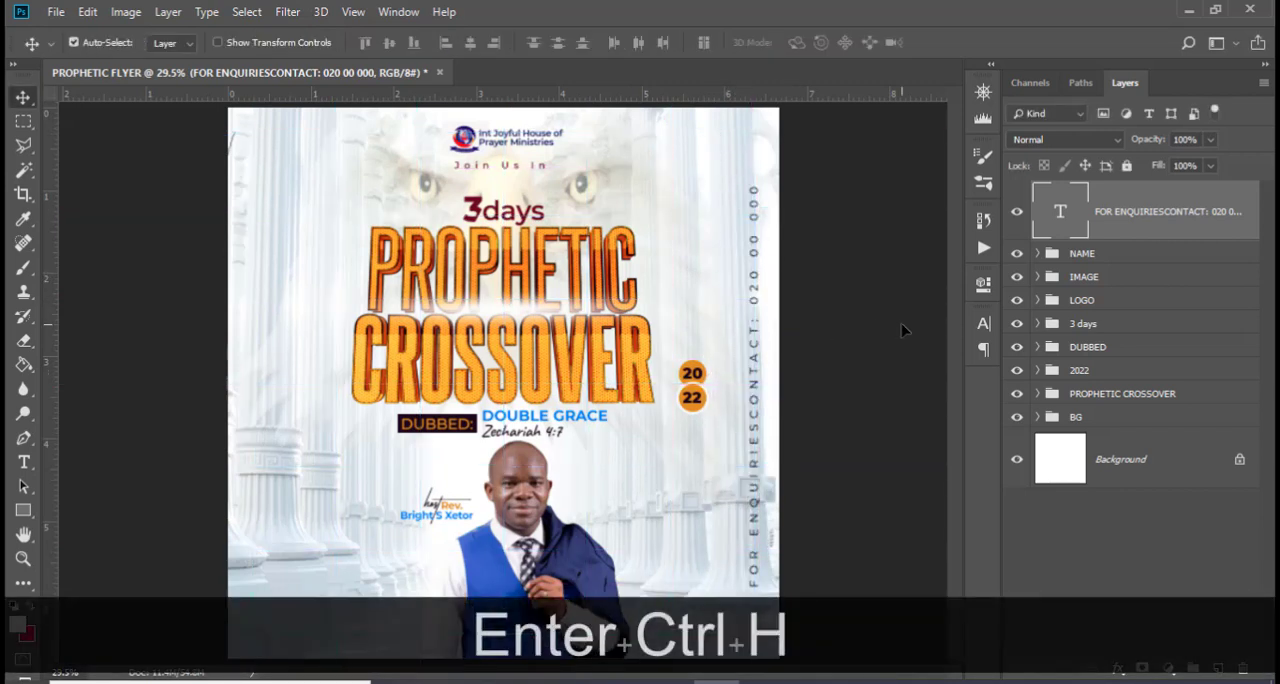
Replace the capitalised wording before the colon in the vertical enquiries line with "For Enquiries Contact", keeping the number
{"action": "double_click", "coordinate": [1059, 212]}
{"action": "left_click_drag", "start_coordinate": [754, 338], "coordinate": [753, 578]}
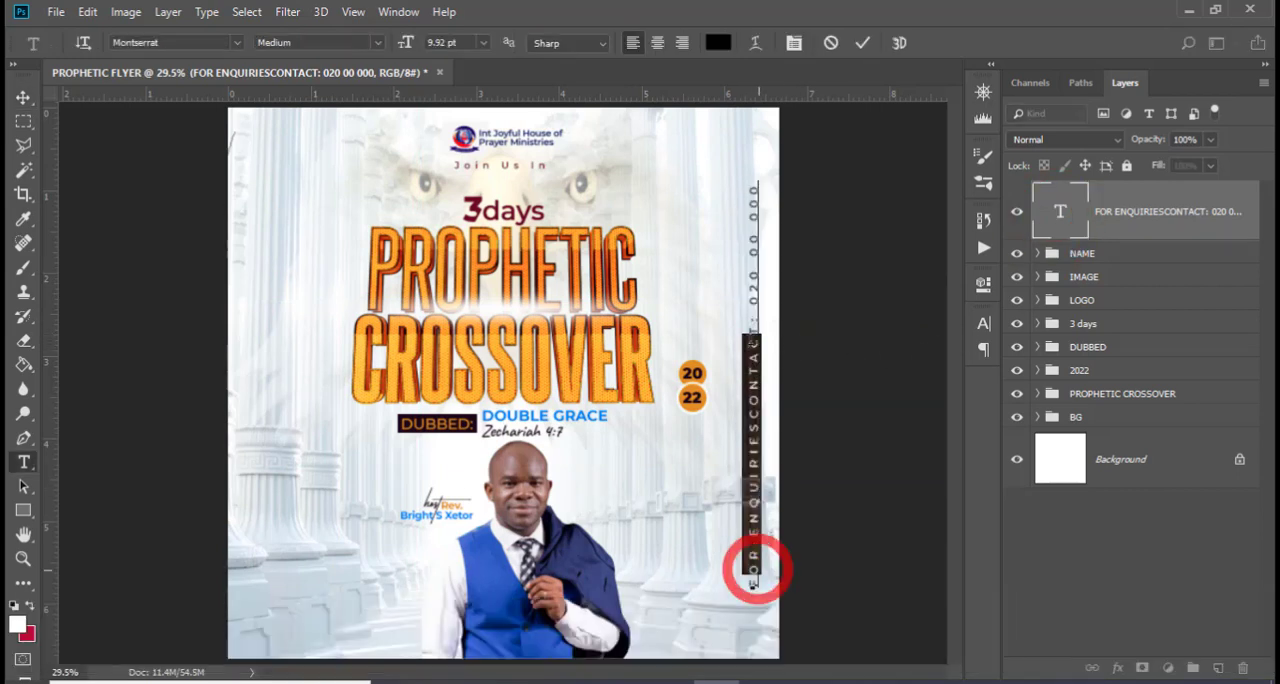
{"action": "left_click_drag", "start_coordinate": [752, 338], "coordinate": [753, 530]}
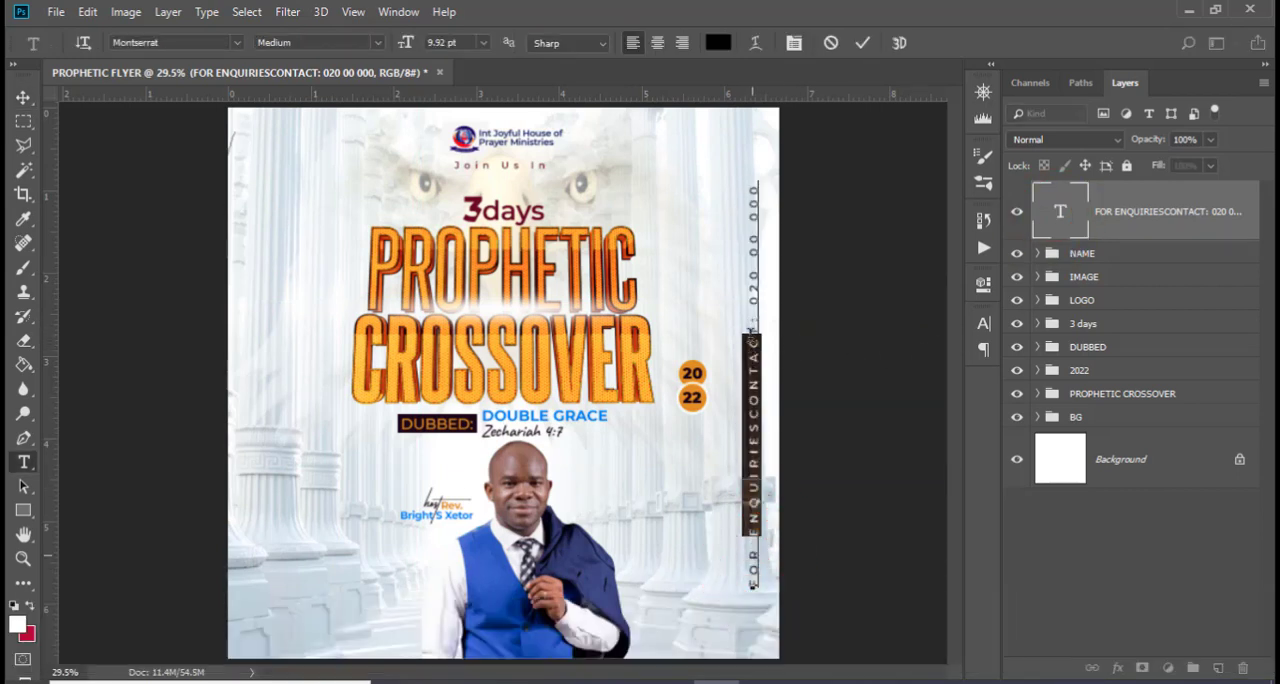
{"action": "left_click_drag", "start_coordinate": [749, 318], "coordinate": [759, 641]}
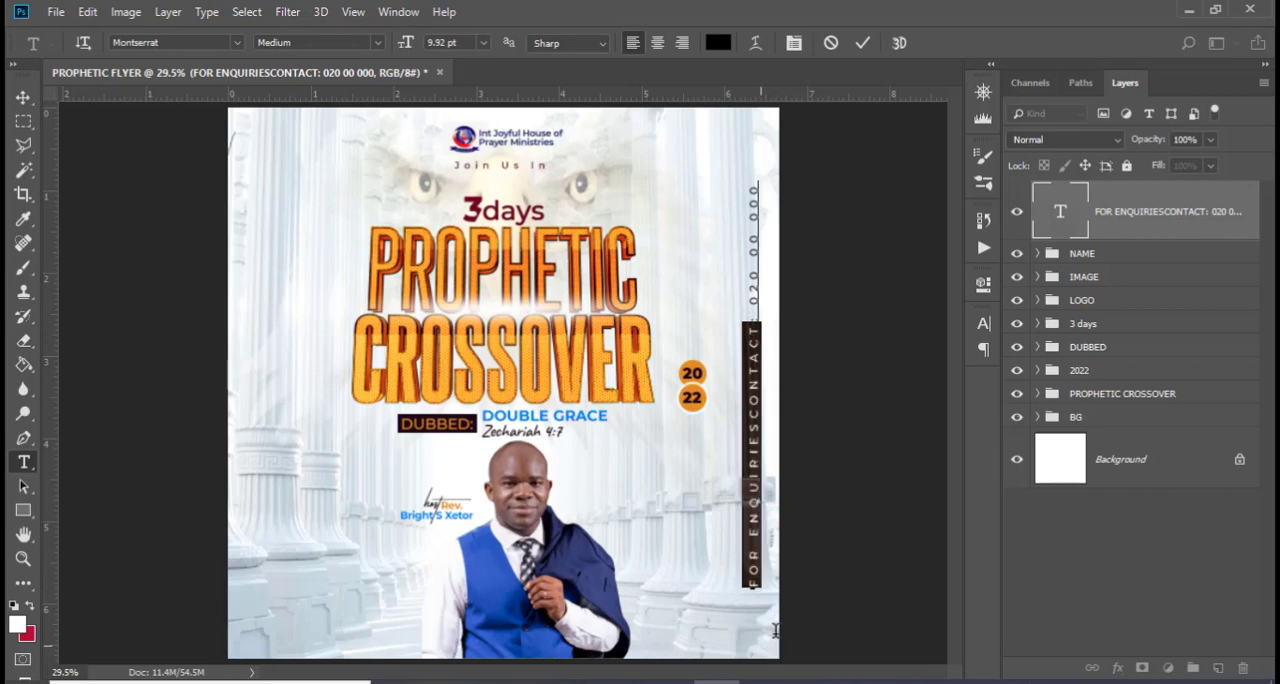
{"action": "key", "text": "Caps_Lock"}
{"action": "key", "text": "shift"}
{"action": "type", "text": "For En"}
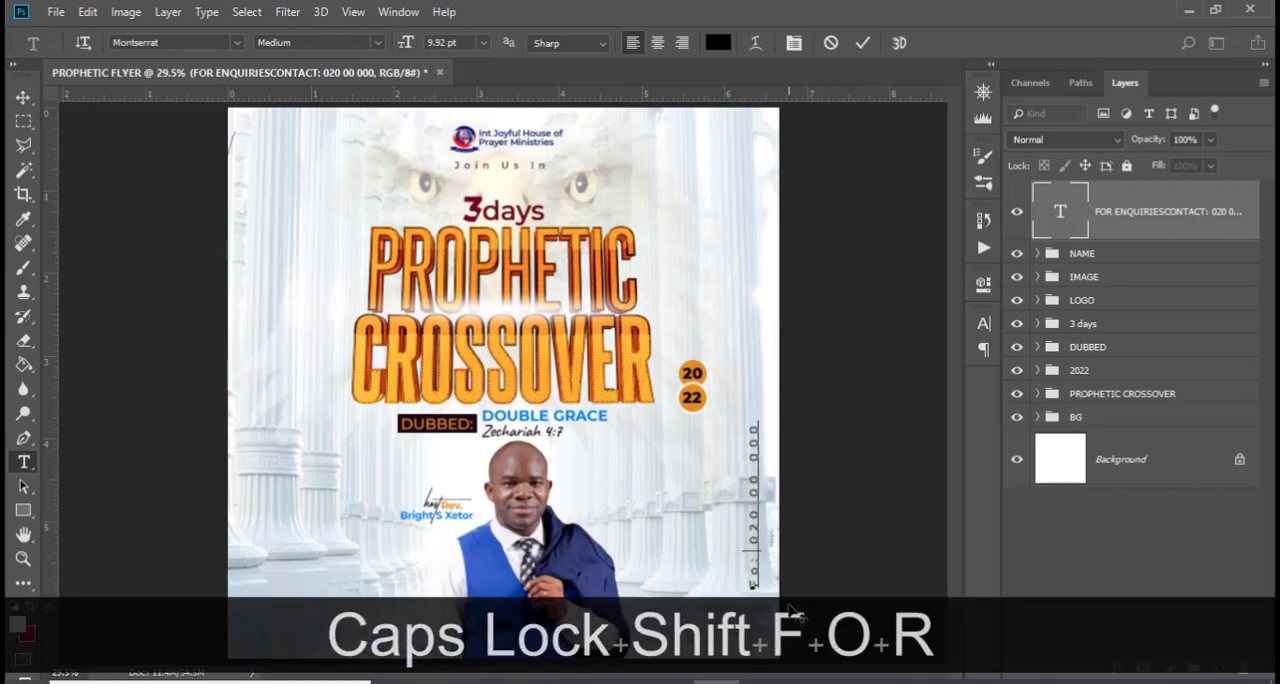
{"action": "type", "text": "quiries "}
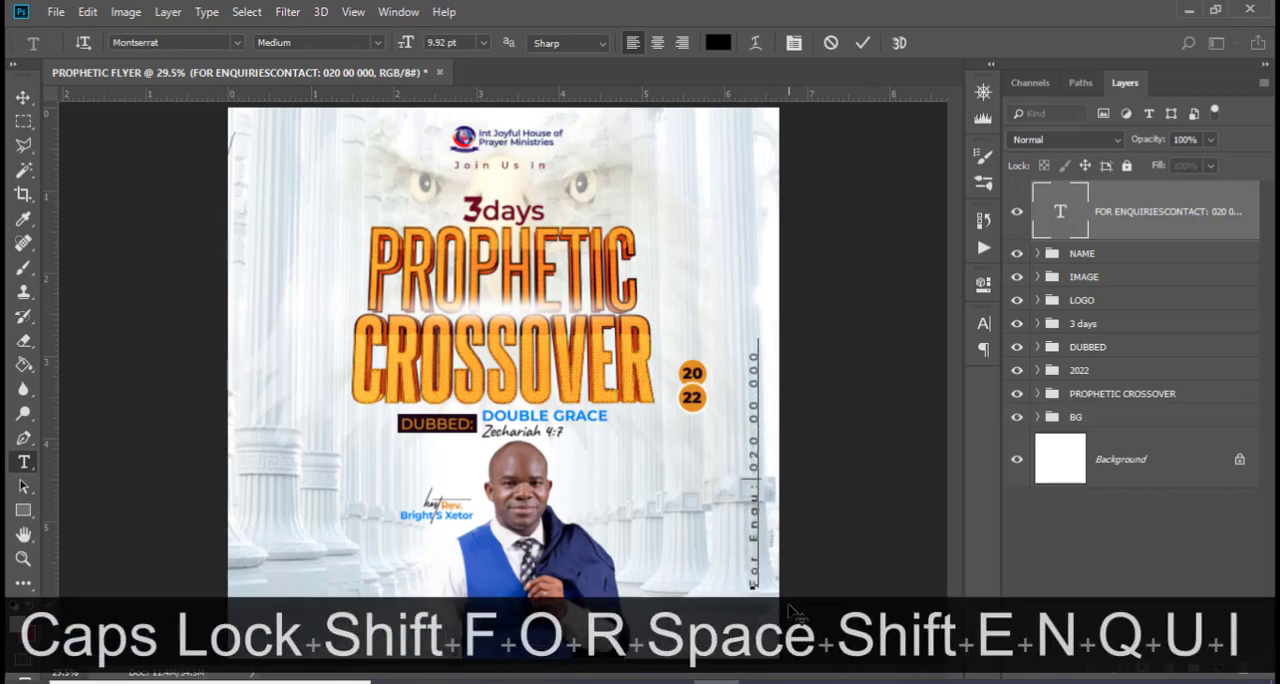
{"action": "type", "text": "Contact"}
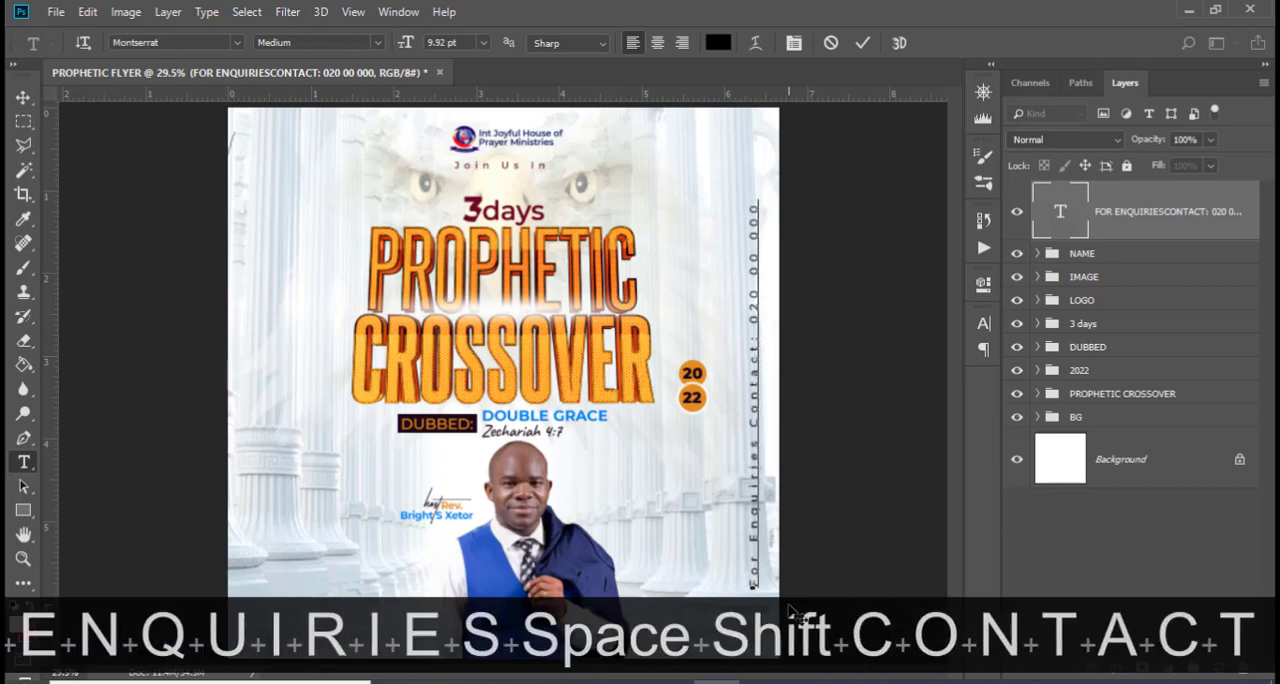
{"action": "left_click", "coordinate": [1094, 222]}
{"action": "key", "text": "v"}
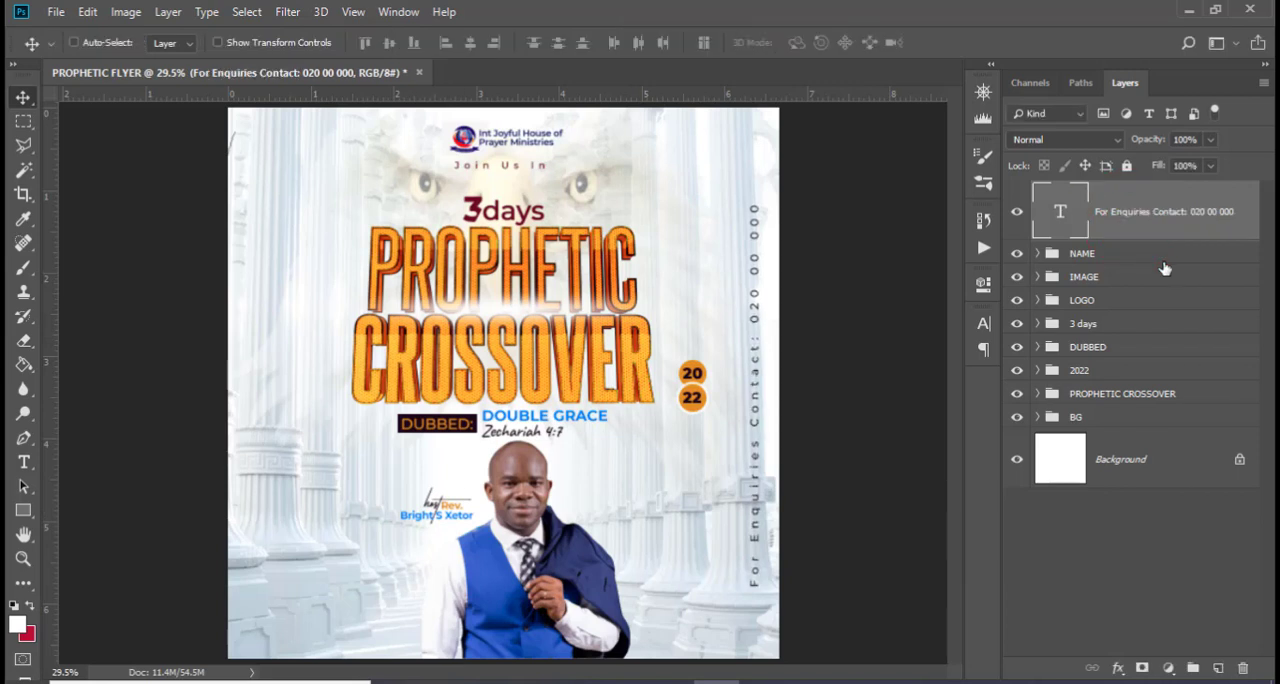
Nudge the vertical enquiries text up to a Y position of about 1000 px, with the guides shown
{"action": "key", "text": "ctrl+t"}
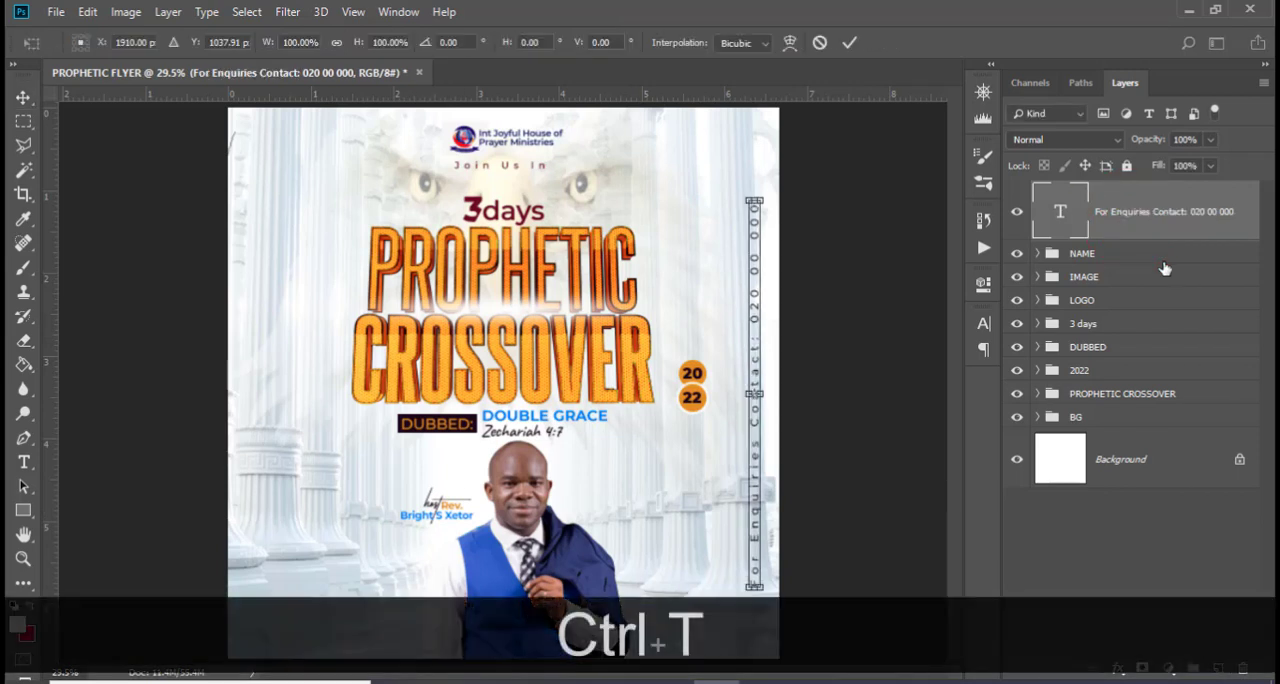
{"action": "key", "text": "ctrl+h"}
{"action": "key", "text": "Up"}
{"action": "key", "text": "Up"}
{"action": "key", "text": "Up"}
{"action": "key", "text": "Up"}
{"action": "key", "text": "Up"}
{"action": "key", "text": "Up"}
{"action": "key", "text": "Up"}
{"action": "key", "text": "Up"}
{"action": "key", "text": "Up"}
{"action": "key", "text": "Up"}
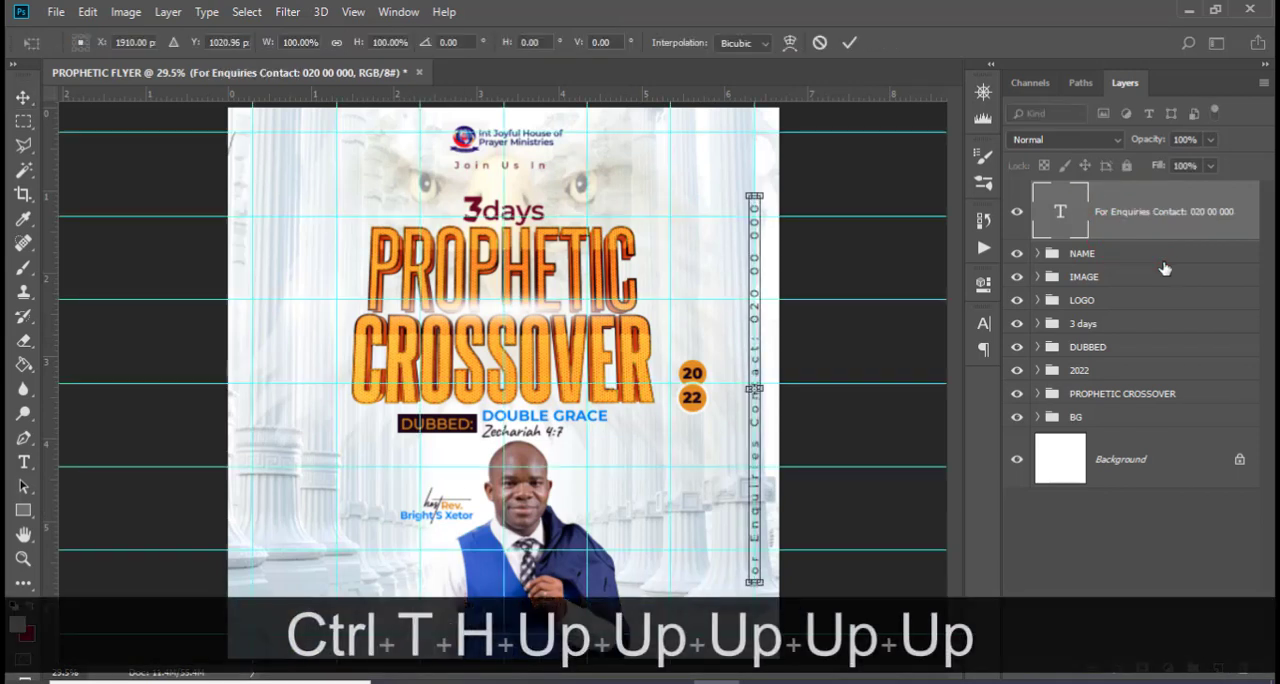
{"action": "key", "text": "Up"}
{"action": "key", "text": "Return"}
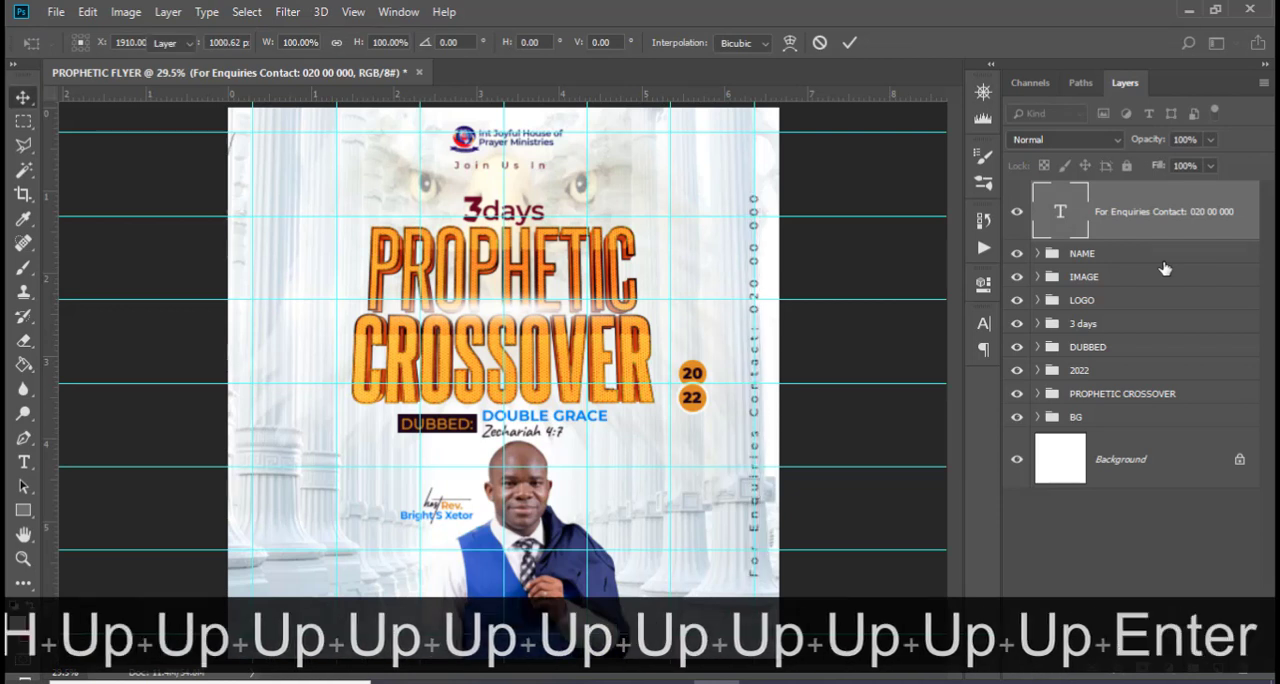
{"action": "key", "text": "ctrl+h"}
{"action": "key", "text": "ctrl+h"}
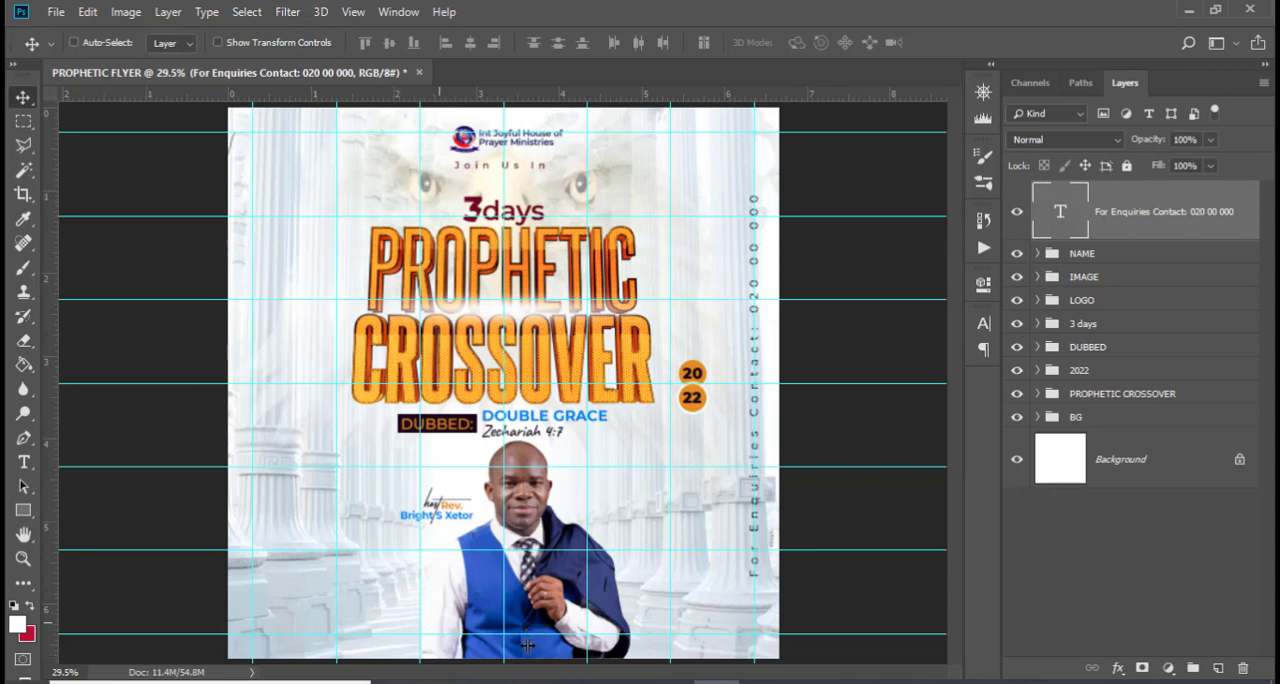
Switch to the 185.txt notes in Notepad and copy the three venue lines, then return to the flyer in Photoshop
{"action": "left_click", "coordinate": [522, 681]}
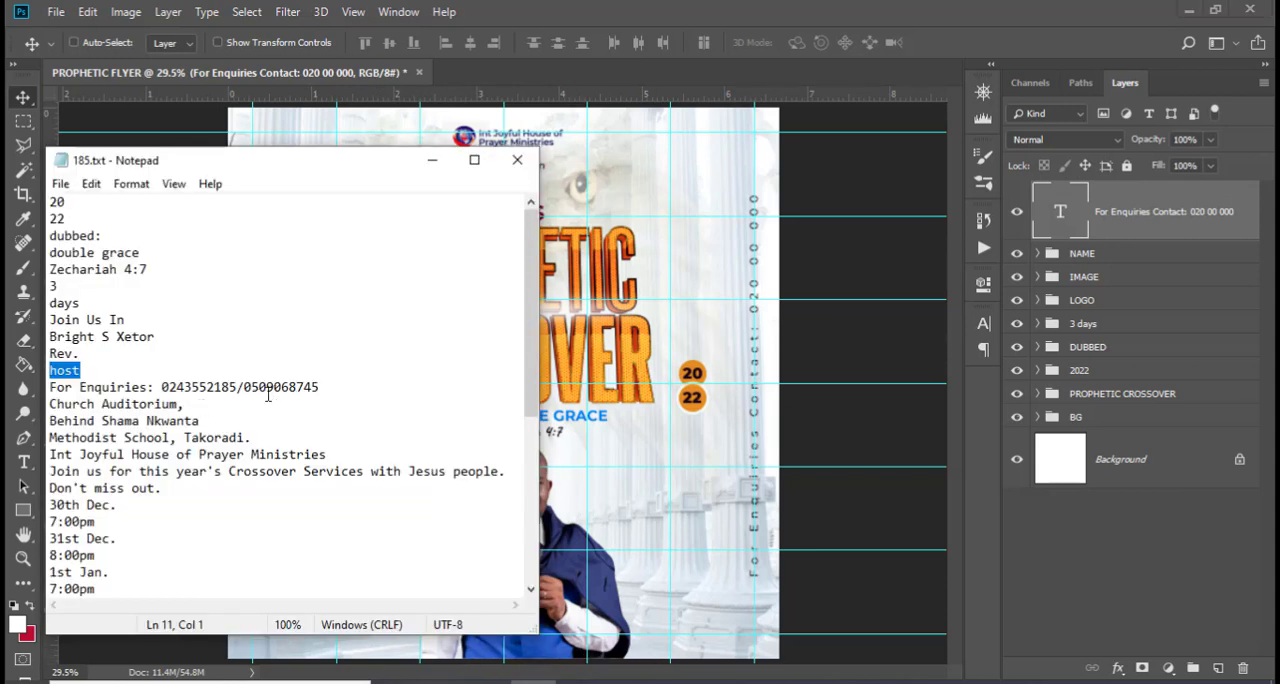
{"action": "left_click_drag", "start_coordinate": [50, 404], "coordinate": [247, 438]}
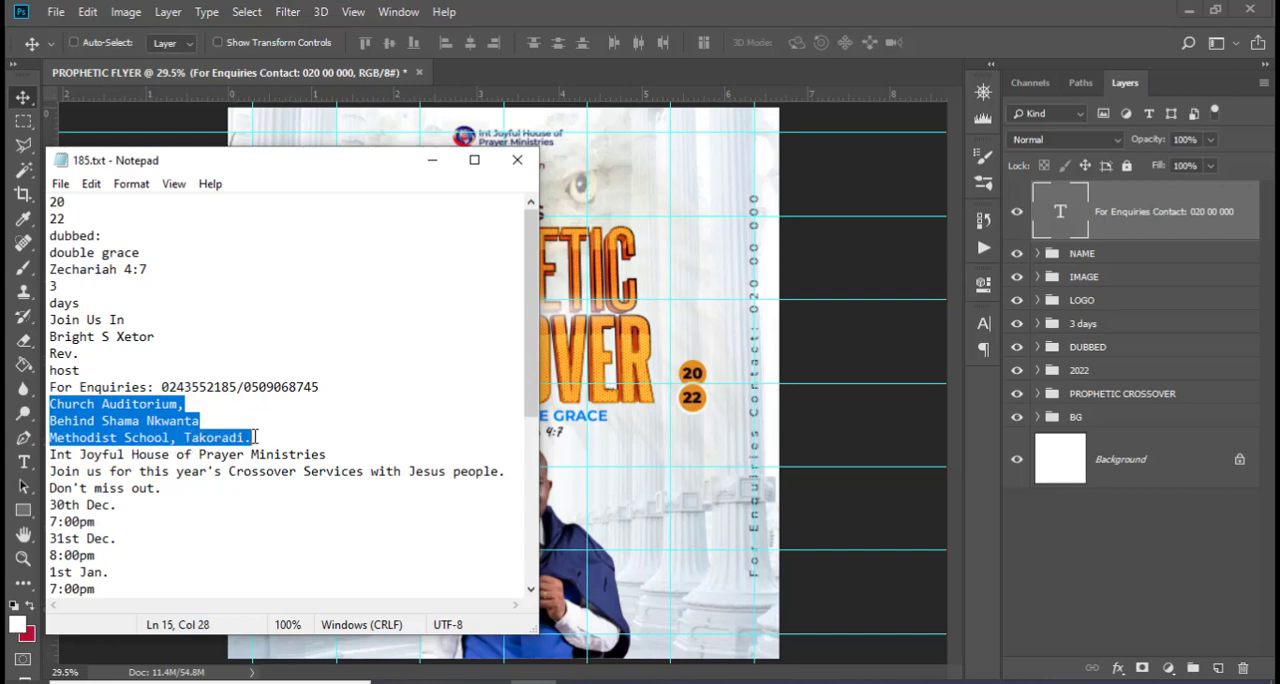
{"action": "key", "text": "ctrl+c"}
{"action": "left_click", "coordinate": [332, 517]}
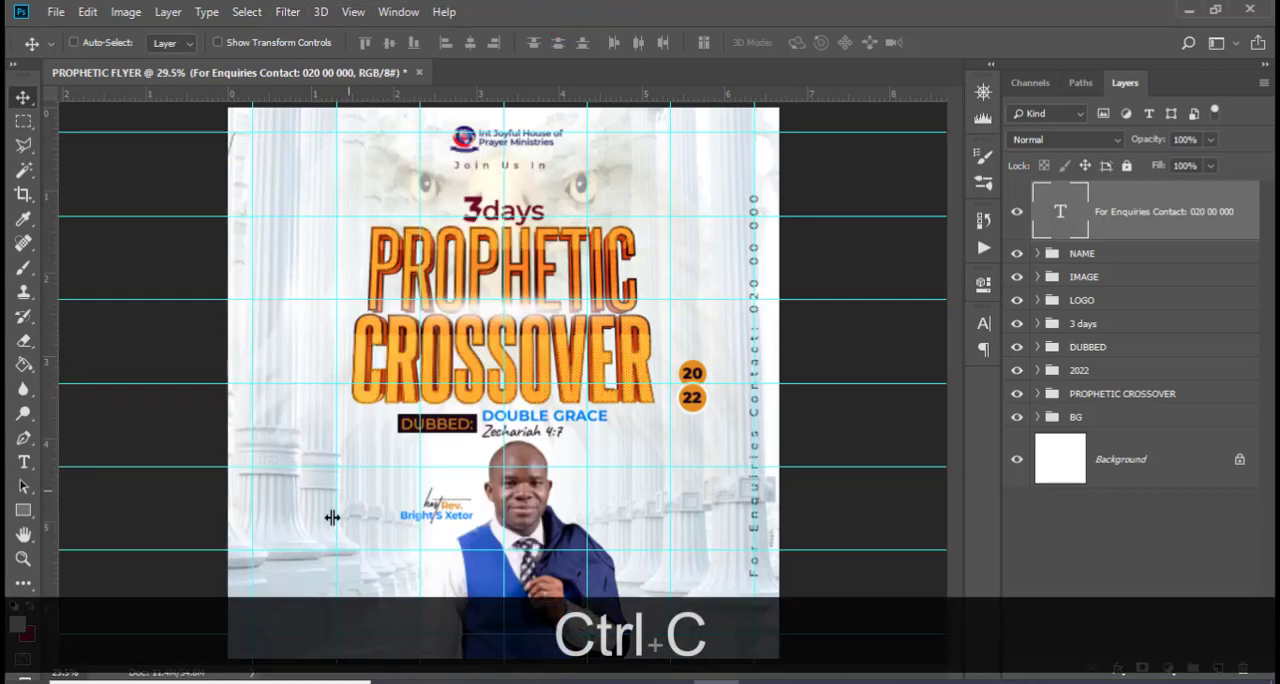
Paste the venue lines as a new text layer and place it below the host's name, beside the portrait
{"action": "key", "text": "t"}
{"action": "left_click", "coordinate": [312, 566]}
{"action": "key", "text": "ctrl+v"}
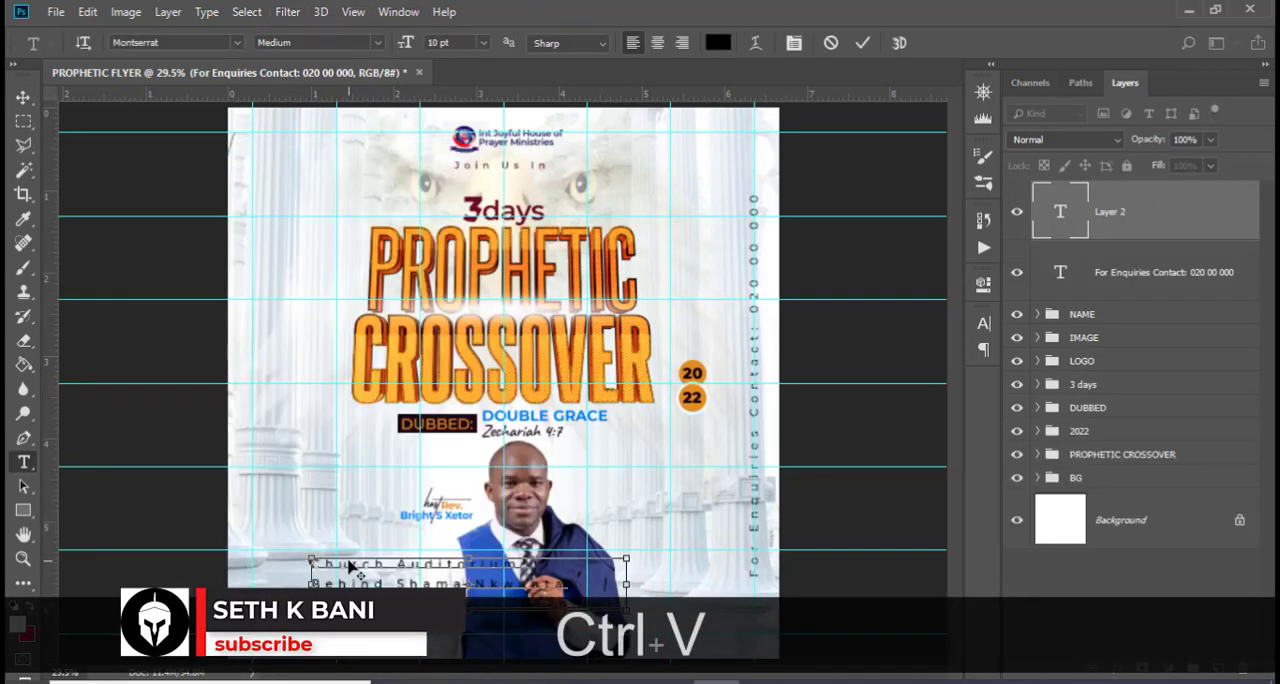
{"action": "key", "text": "v"}
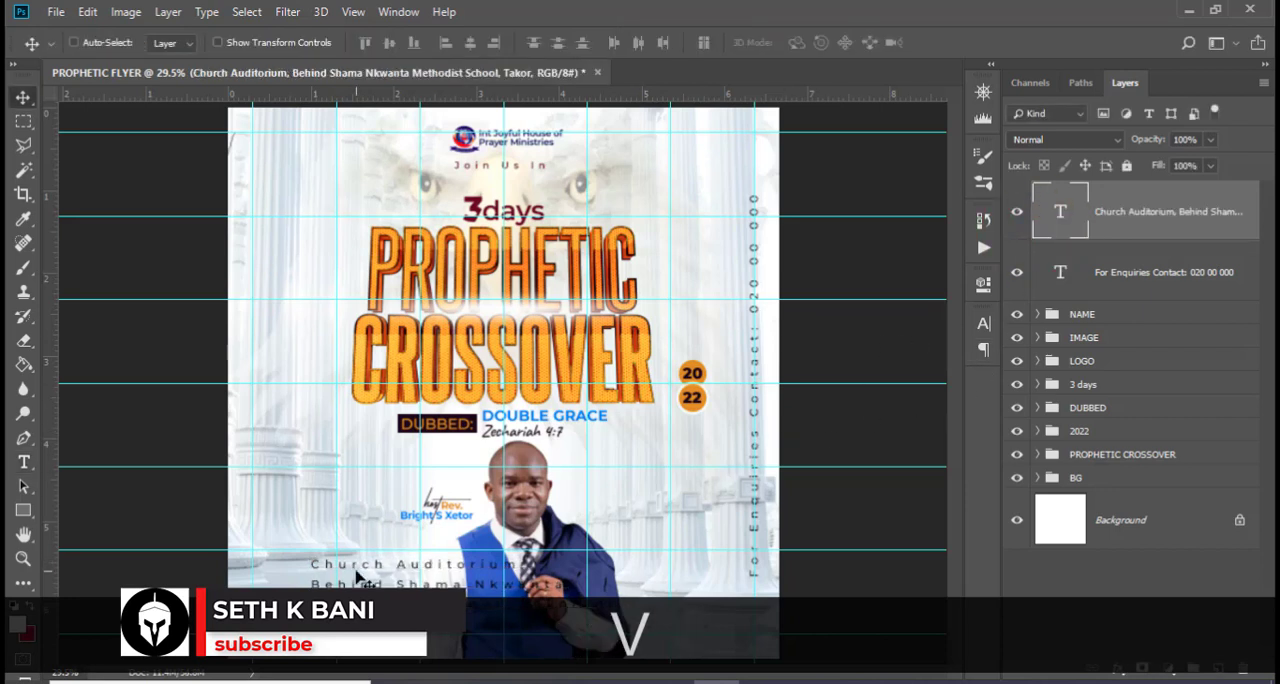
{"action": "left_click_drag", "start_coordinate": [414, 586], "coordinate": [382, 545]}
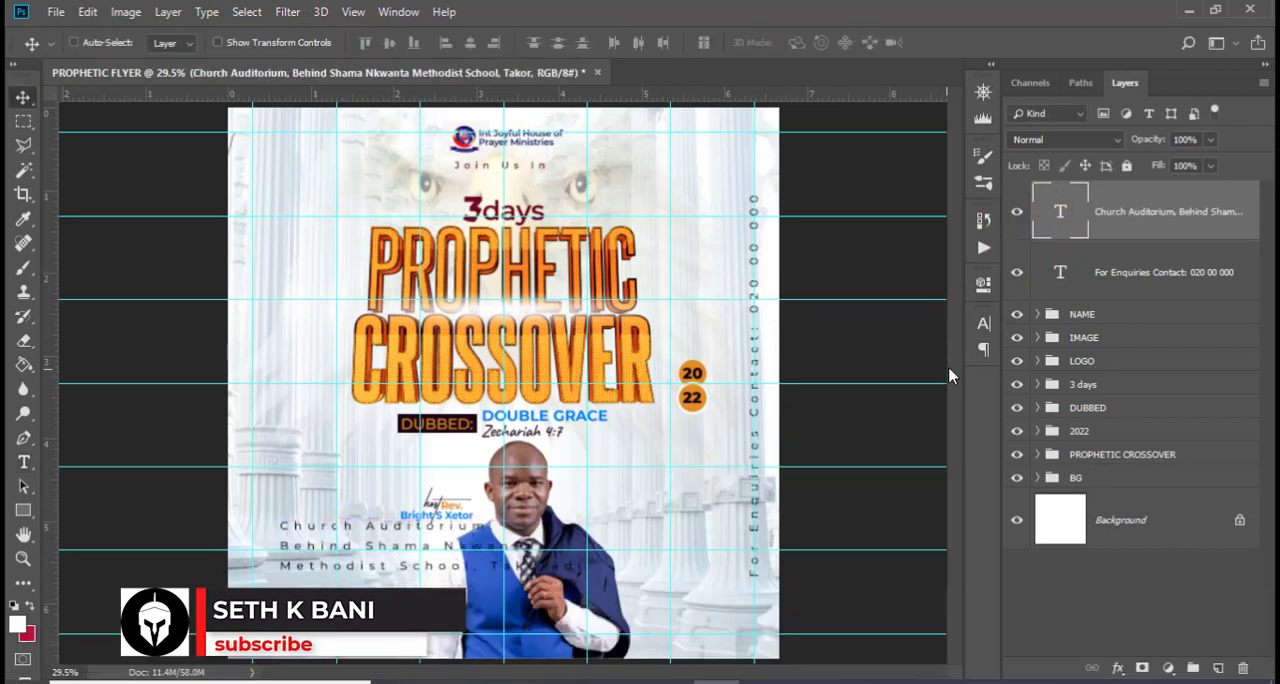
Set the venue text's font style to Montserrat Bold
{"action": "left_click", "coordinate": [984, 326]}
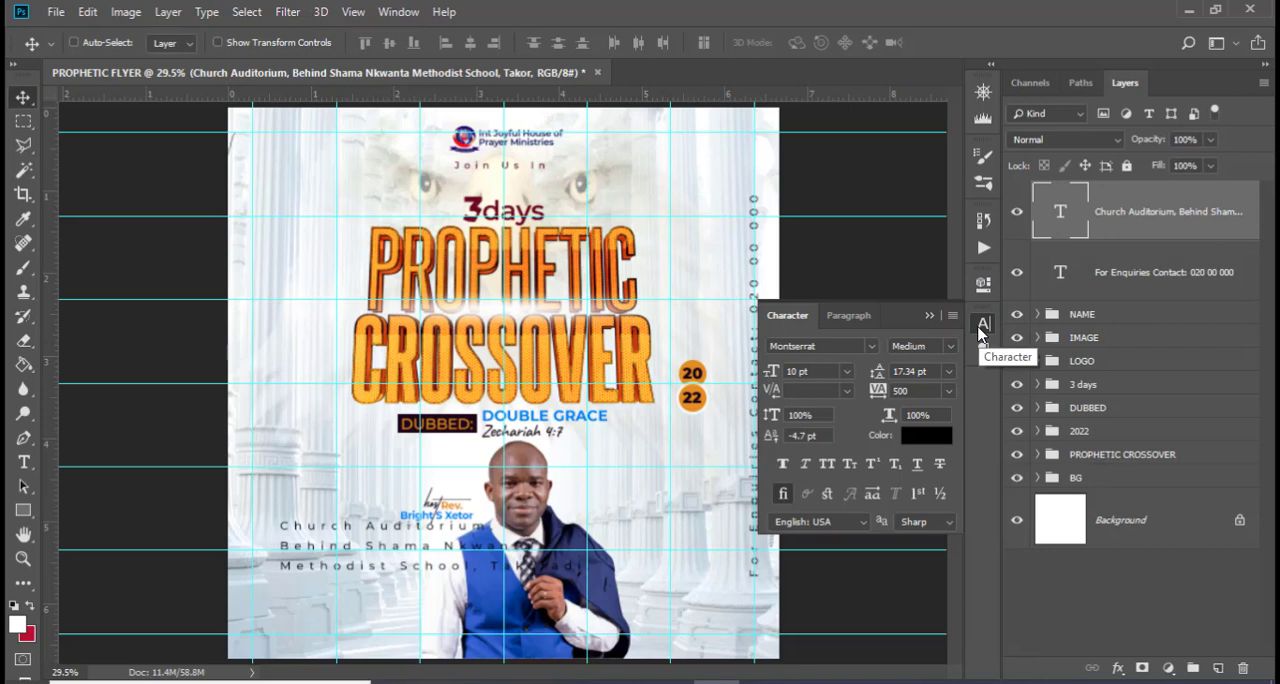
{"action": "left_click", "coordinate": [872, 348]}
{"action": "left_click", "coordinate": [841, 404]}
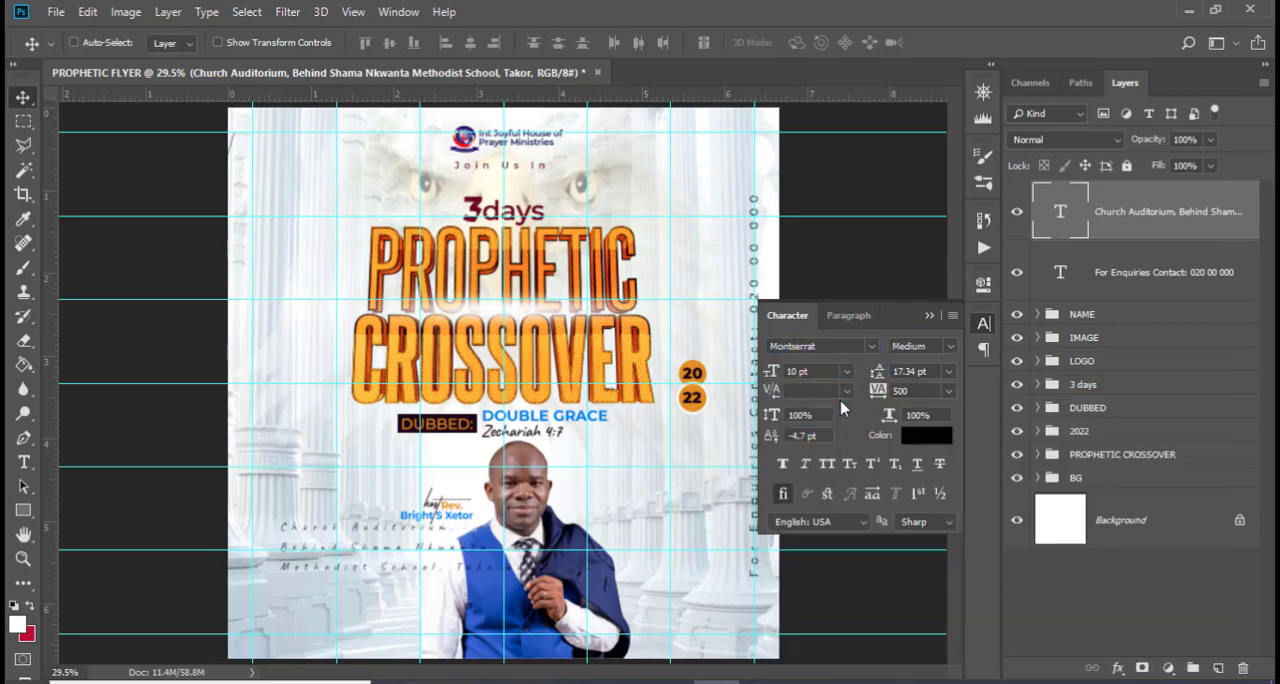
{"action": "left_click", "coordinate": [935, 350]}
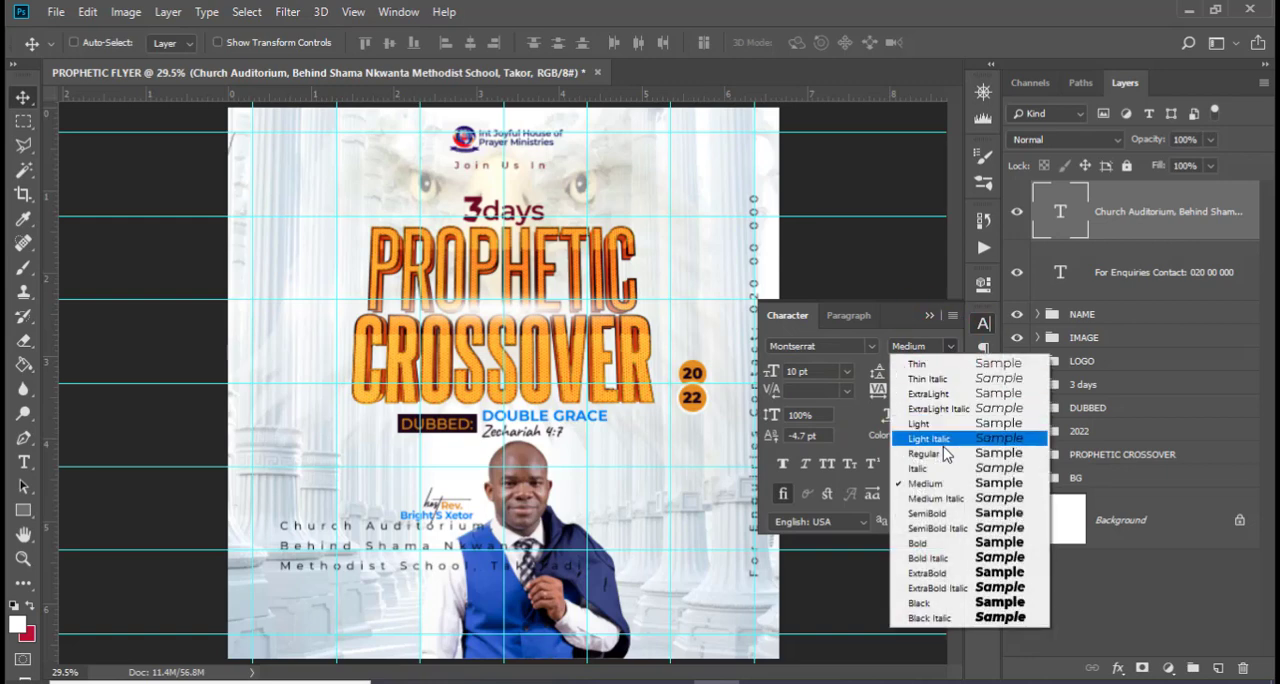
{"action": "left_click", "coordinate": [930, 543]}
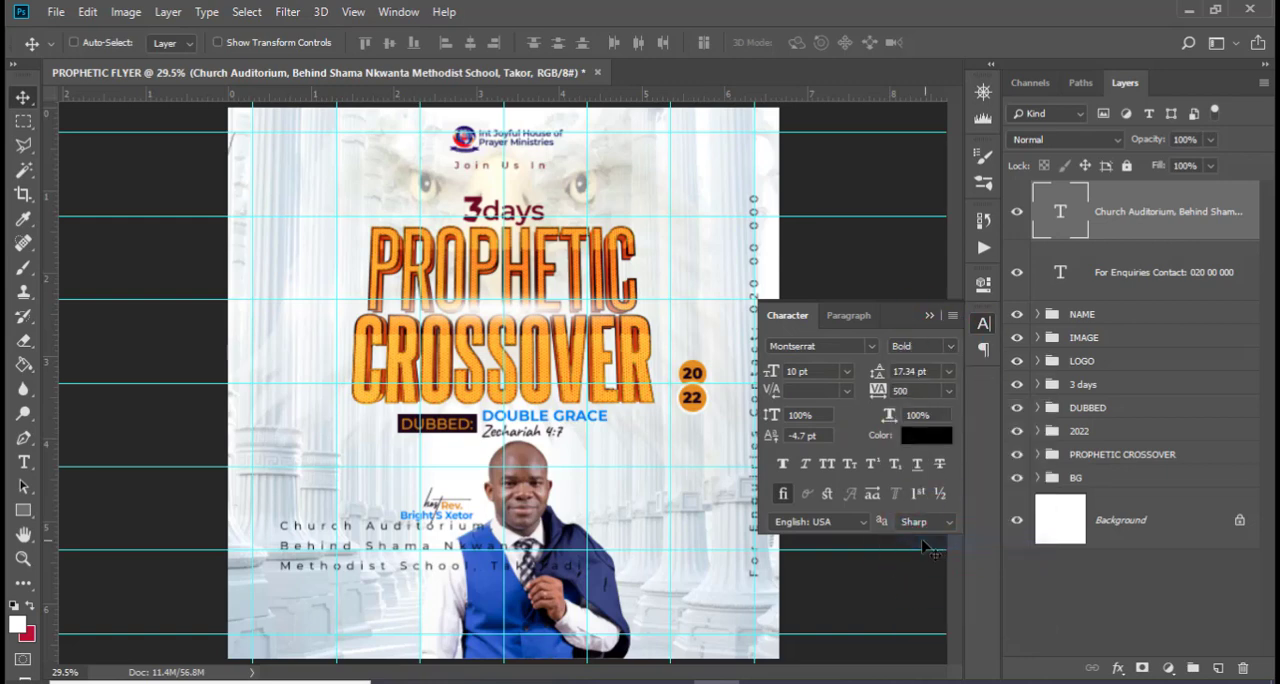
Set the venue text size to 8 pt and its tracking to -20
{"action": "left_click", "coordinate": [816, 370]}
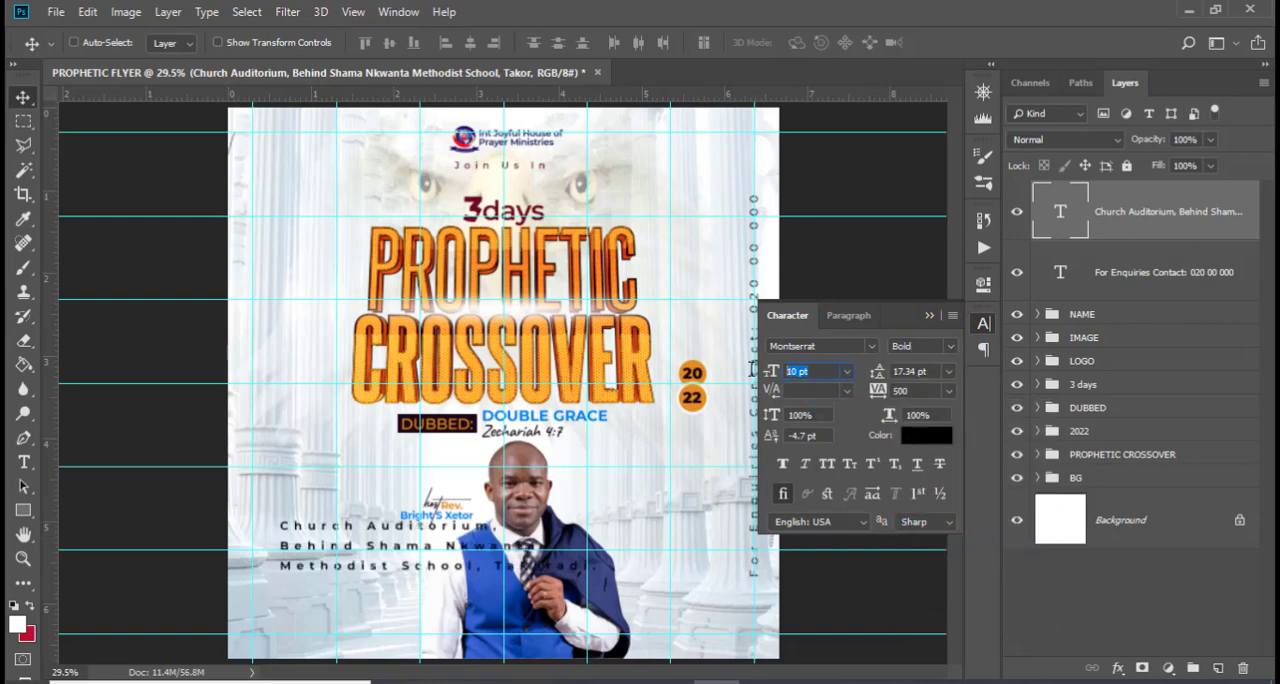
{"action": "type", "text": "8"}
{"action": "key", "text": "Return"}
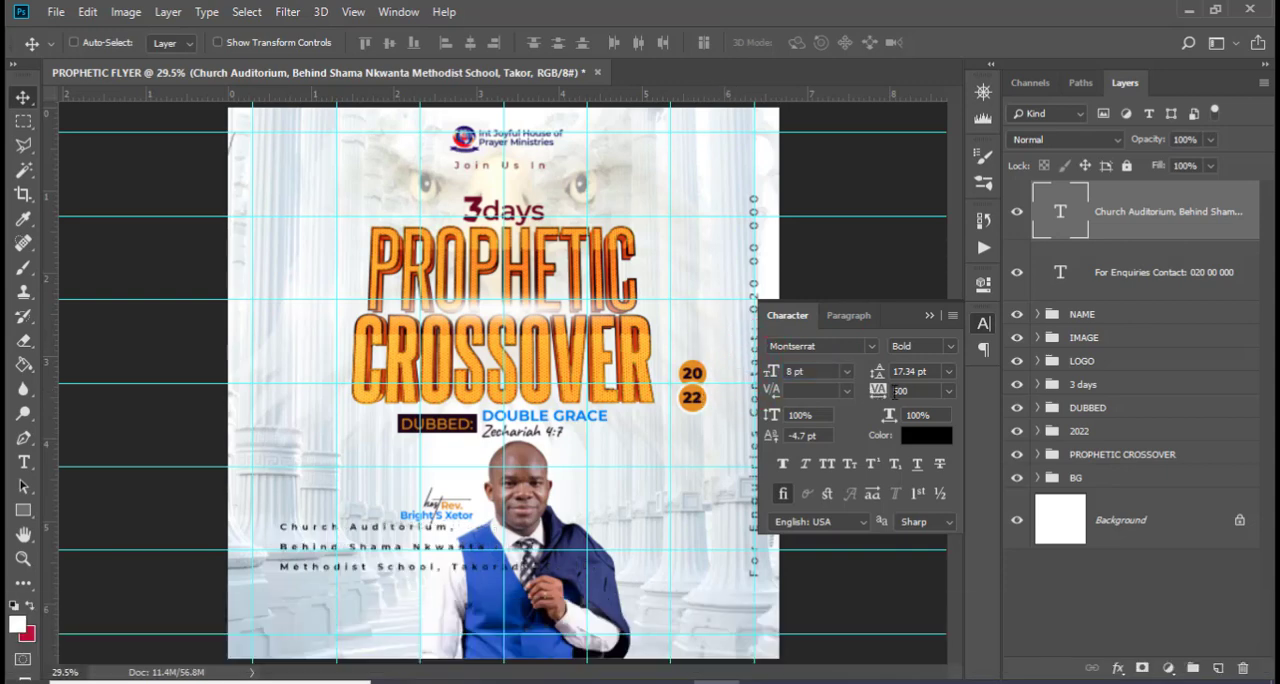
{"action": "type", "text": "-20"}
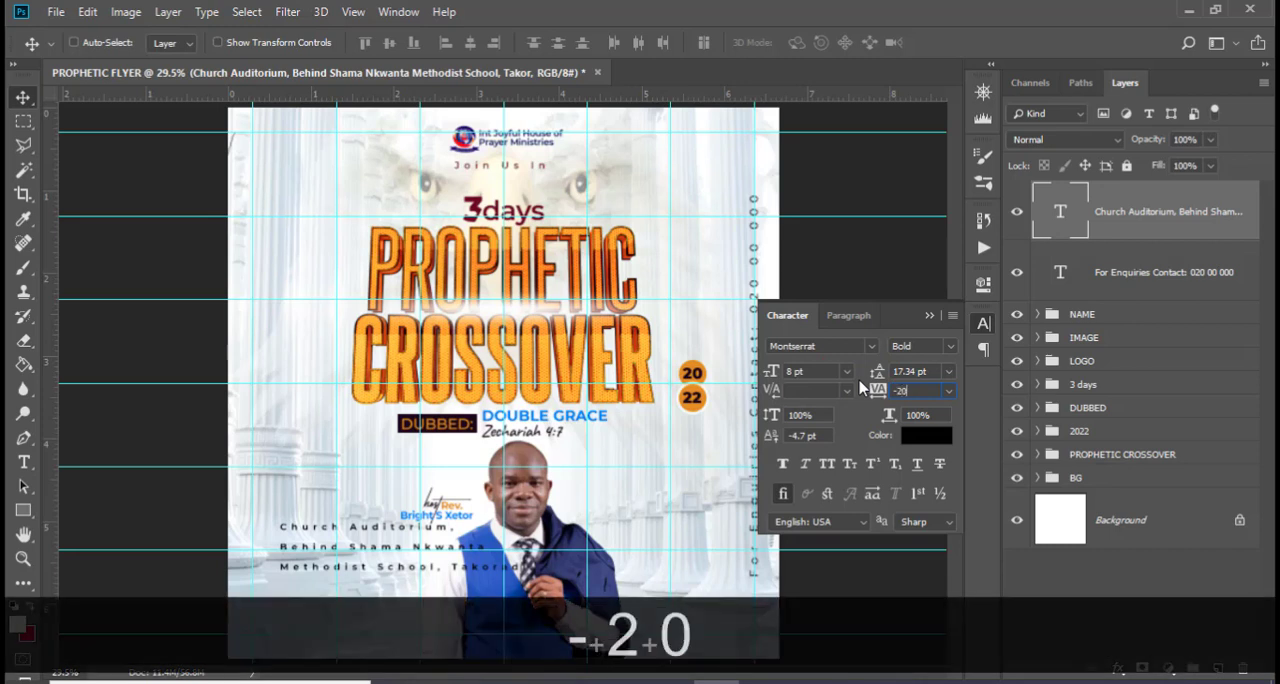
{"action": "key", "text": "Return"}
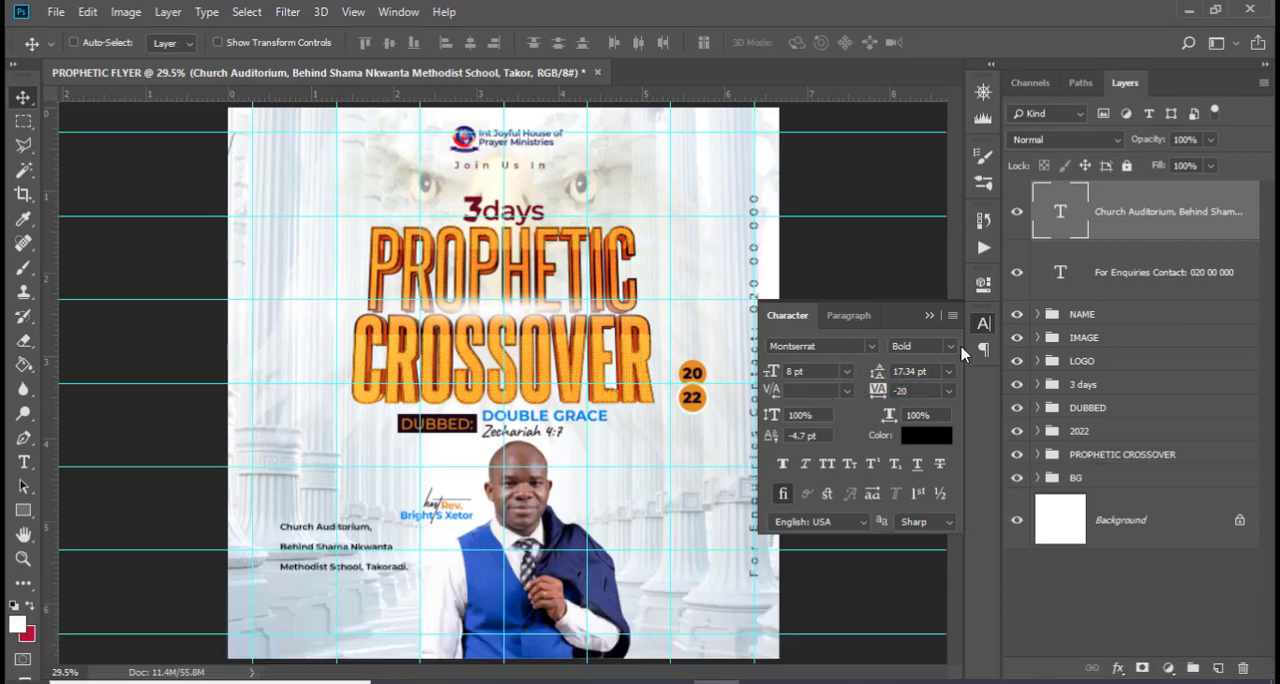
Set the venue text's leading to 8.46 pt
{"action": "left_click", "coordinate": [983, 349]}
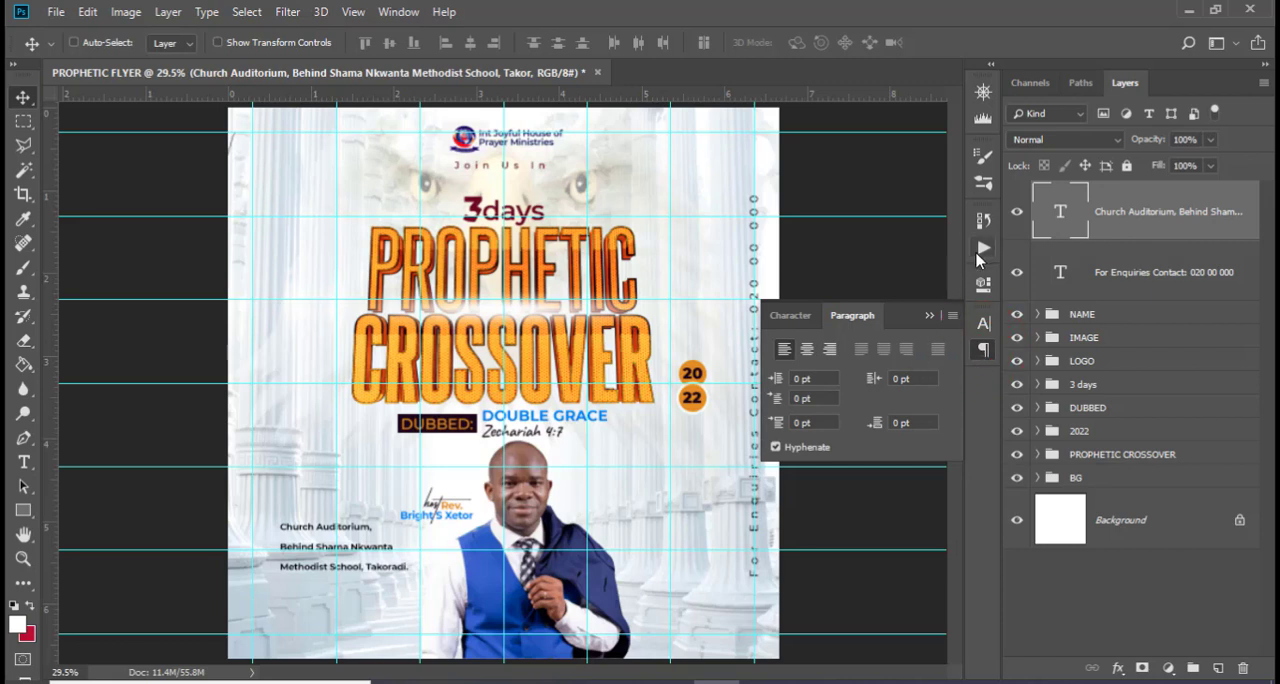
{"action": "left_click", "coordinate": [985, 224]}
{"action": "left_click", "coordinate": [978, 222]}
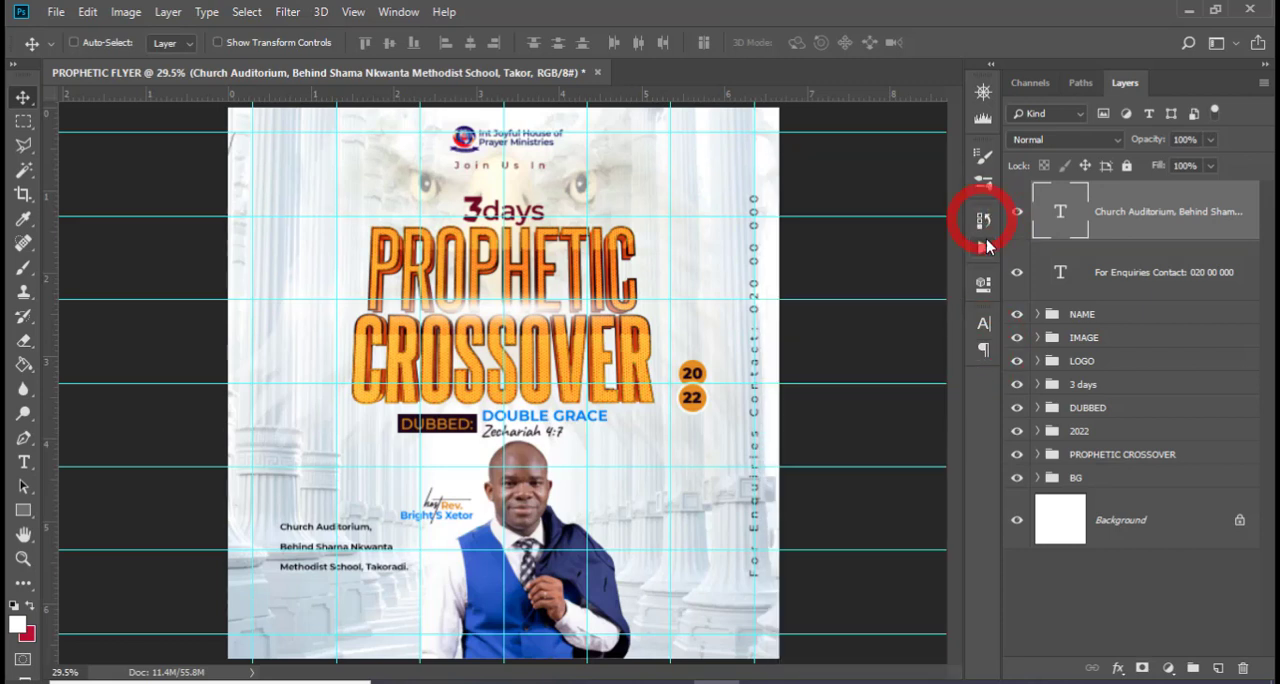
{"action": "left_click", "coordinate": [983, 283]}
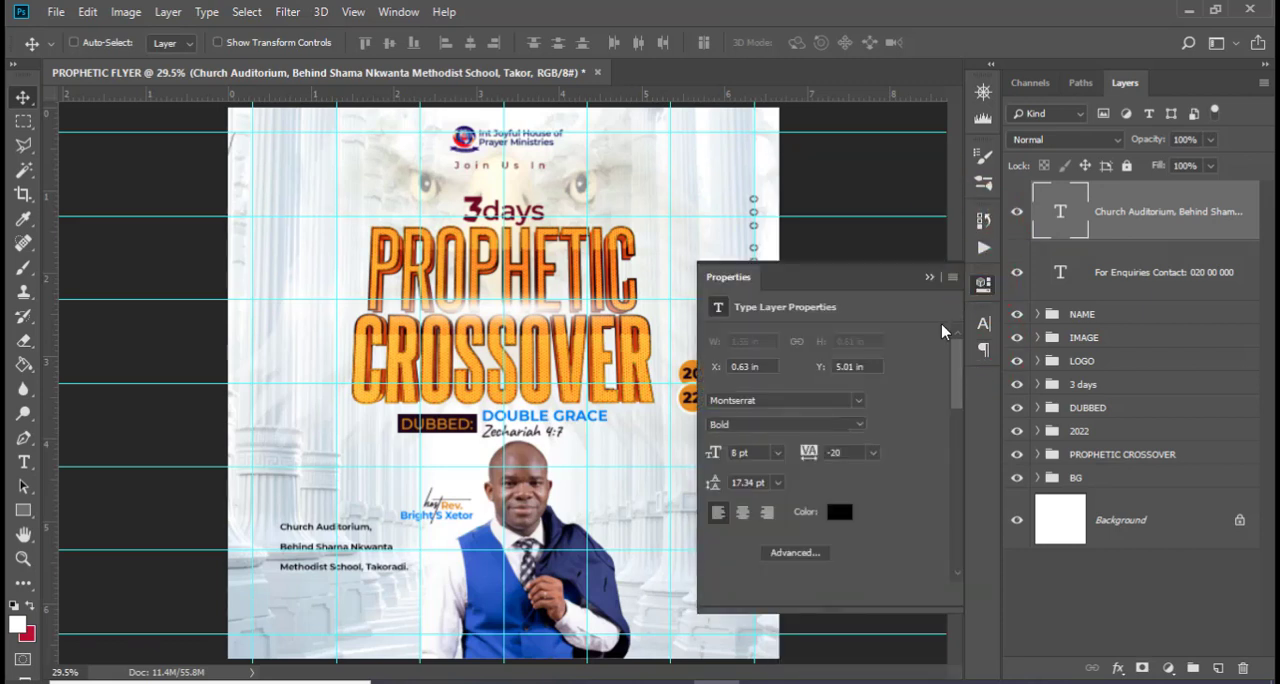
{"action": "left_click", "coordinate": [766, 482]}
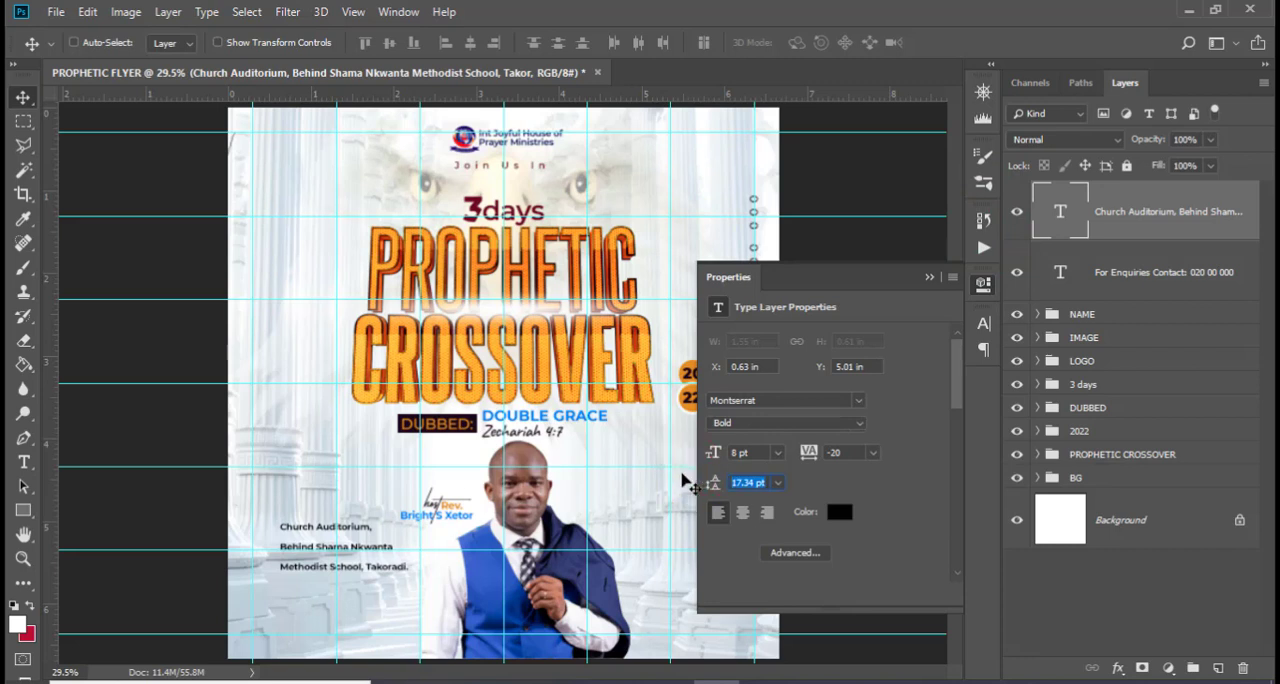
{"action": "type", "text": "9"}
{"action": "key", "text": "BackSpace"}
{"action": "type", "text": "8"}
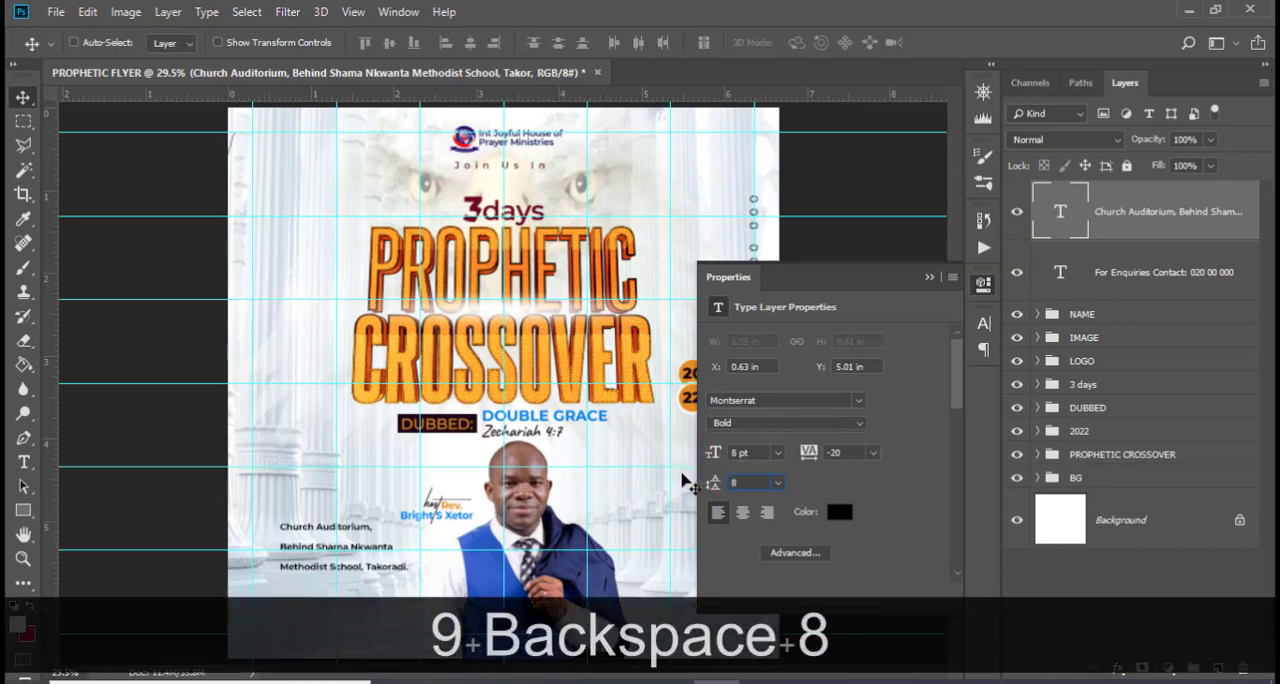
{"action": "type", "text": ".4"}
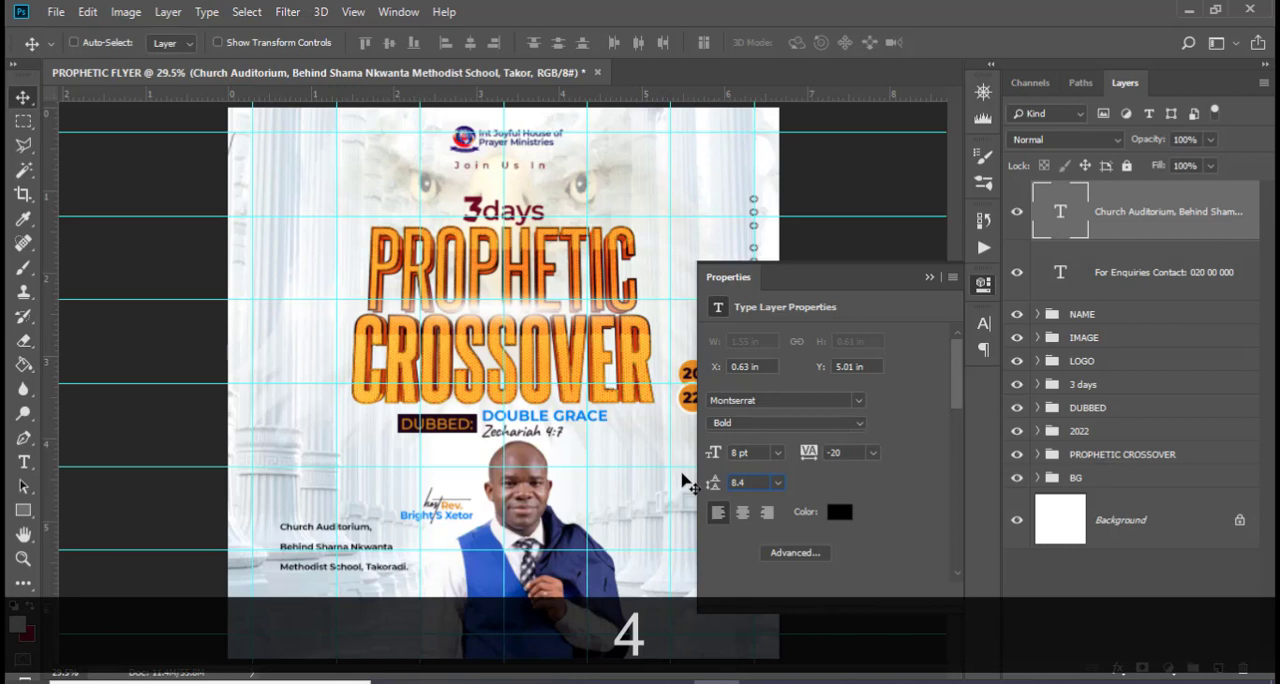
{"action": "type", "text": "6"}
{"action": "key", "text": "Return"}
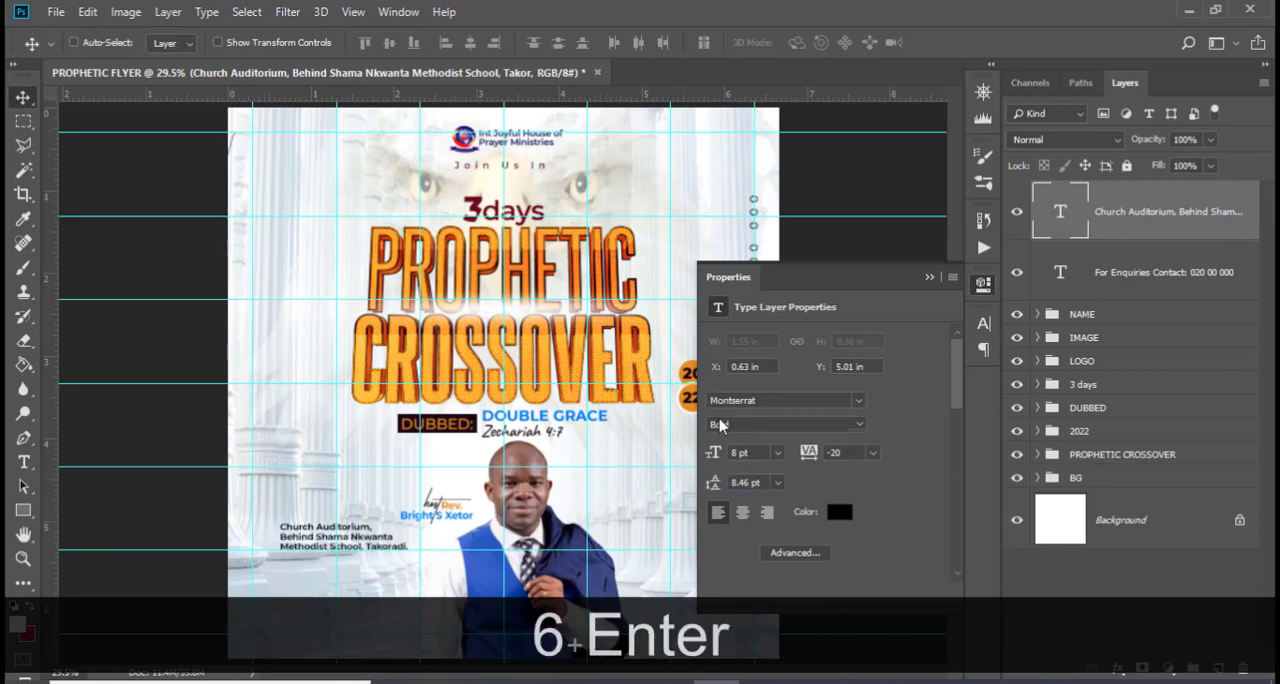
{"action": "left_click", "coordinate": [929, 277]}
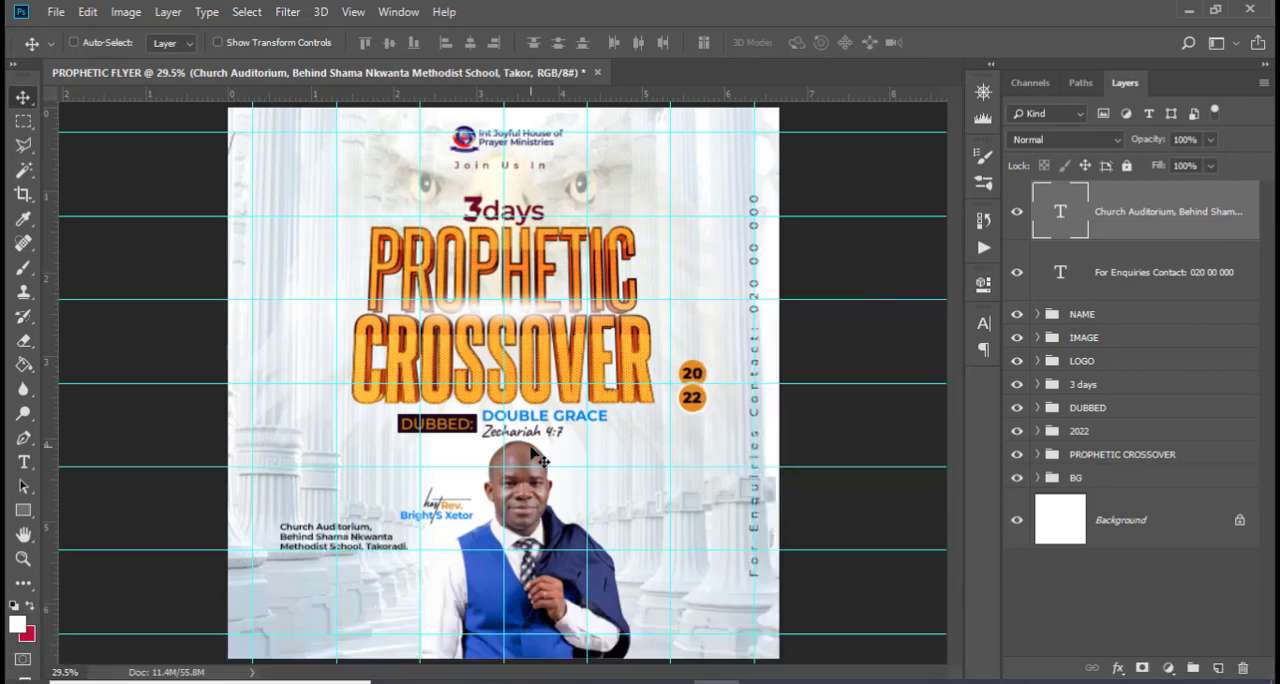
Set the words "Church Auditorium" in the venue text to All Caps
{"action": "double_click", "coordinate": [1058, 212]}
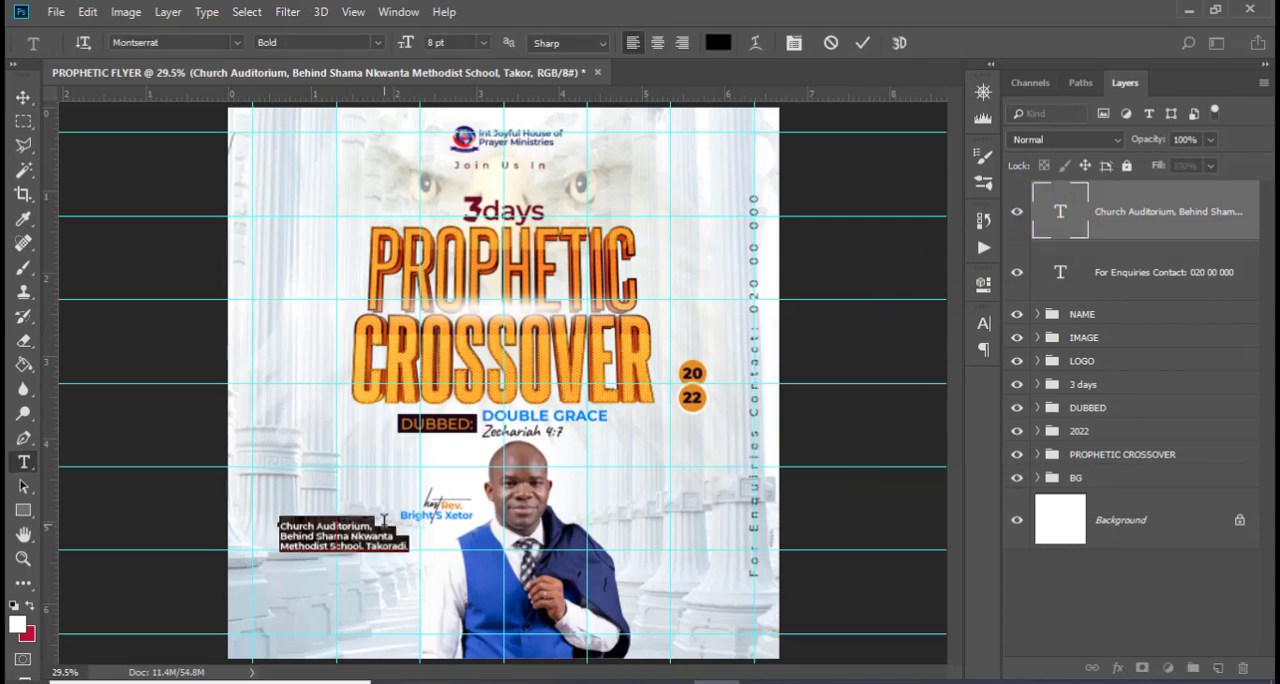
{"action": "key", "text": "Up"}
{"action": "key", "text": "Up"}
{"action": "key", "text": "Up"}
{"action": "key", "text": "ctrl+shift+Right"}
{"action": "key", "text": "ctrl+shift+Right"}
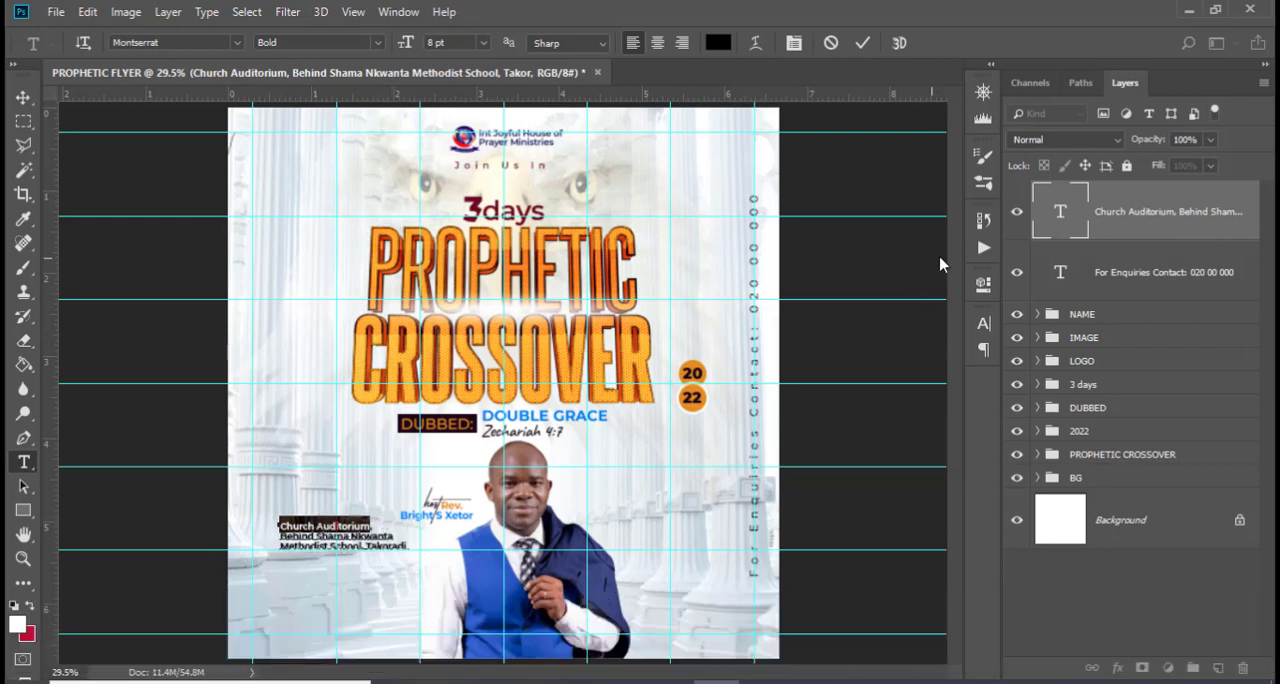
{"action": "left_click", "coordinate": [983, 325]}
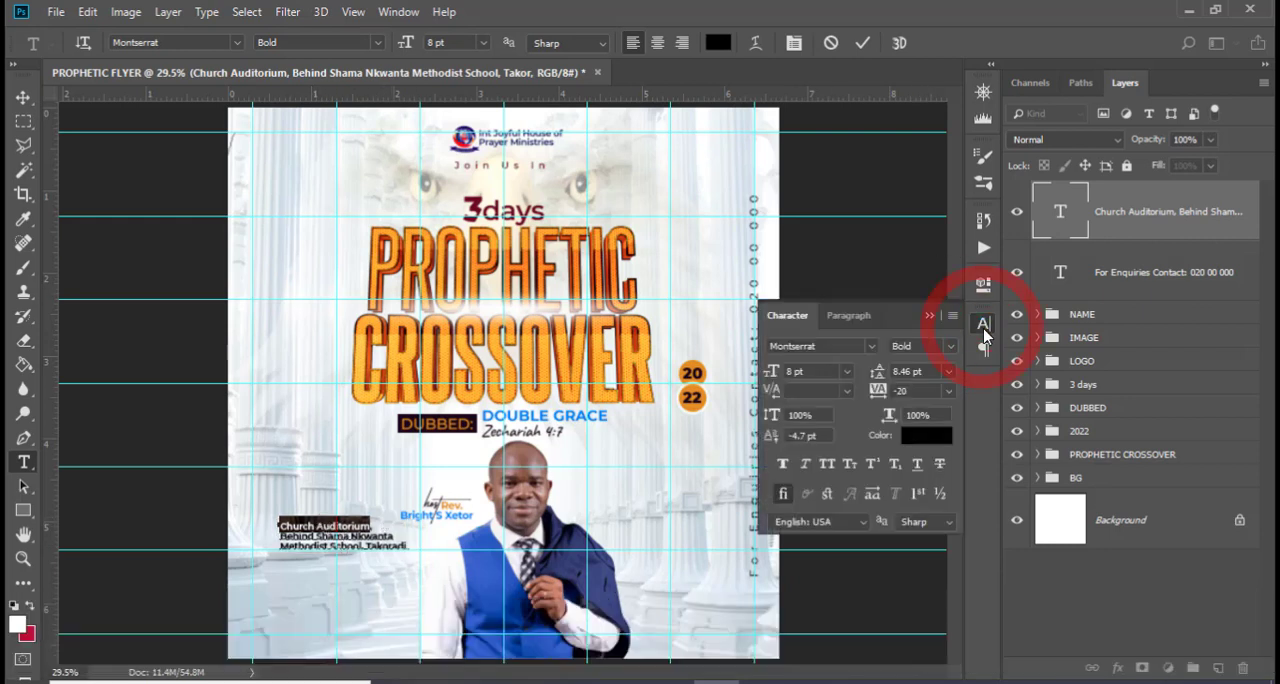
{"action": "left_click", "coordinate": [827, 464]}
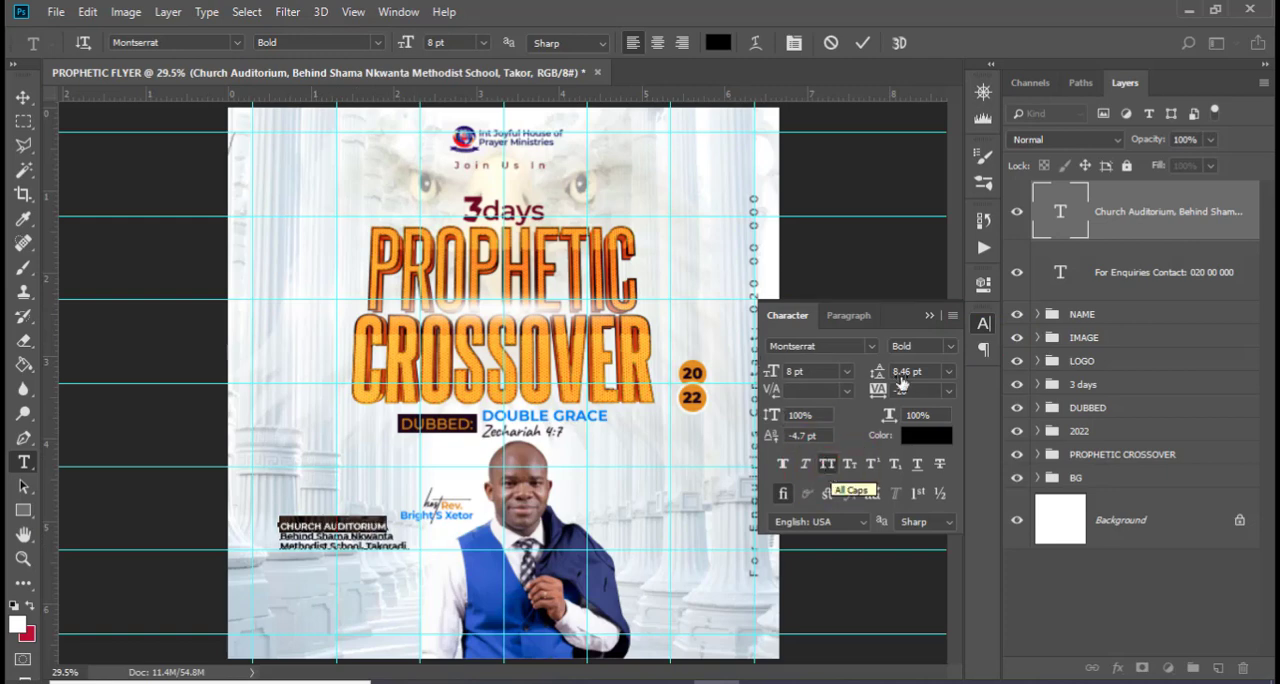
Colour "CHURCH AUDITORIUM" orange by sampling the circle behind the 20 of 2022
{"action": "left_click", "coordinate": [926, 435]}
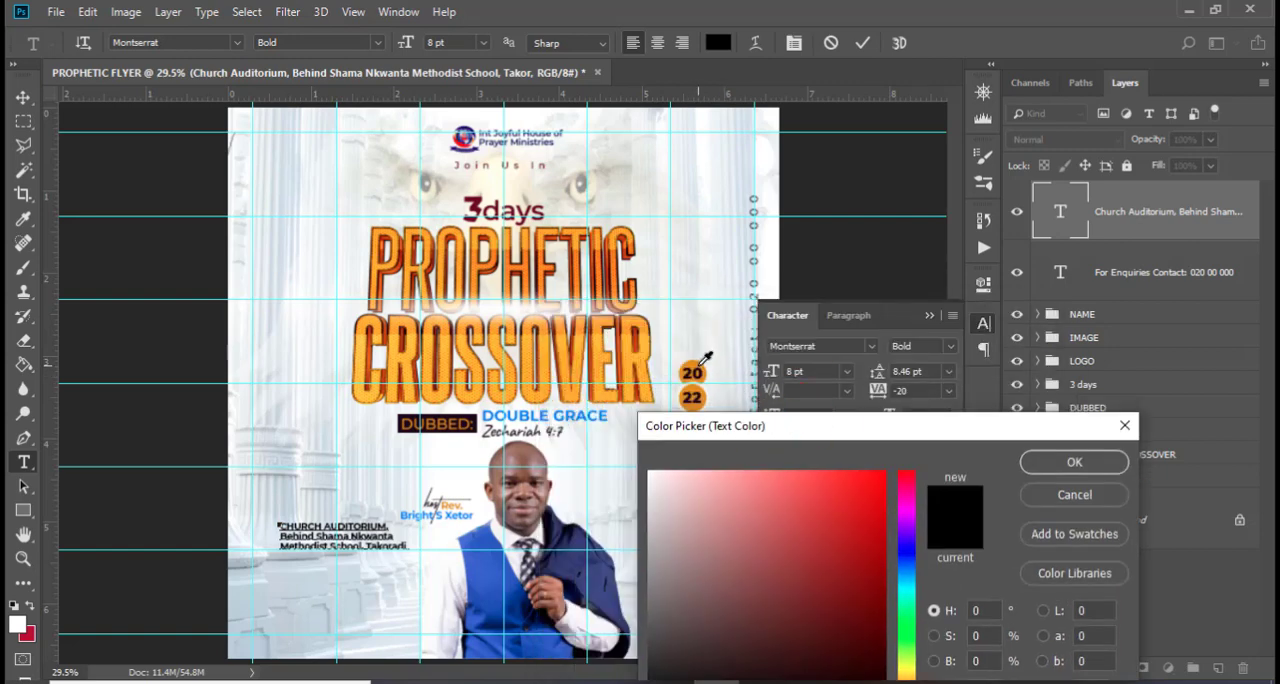
{"action": "left_click", "coordinate": [699, 361]}
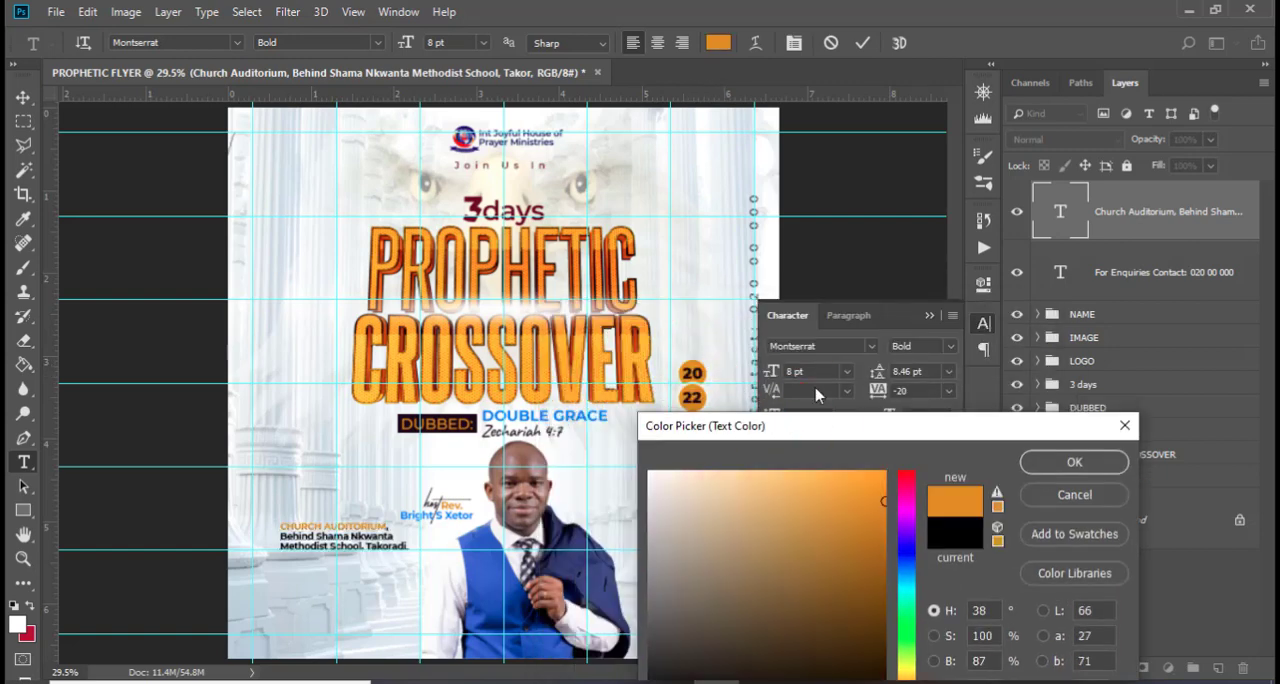
{"action": "left_click", "coordinate": [1065, 461]}
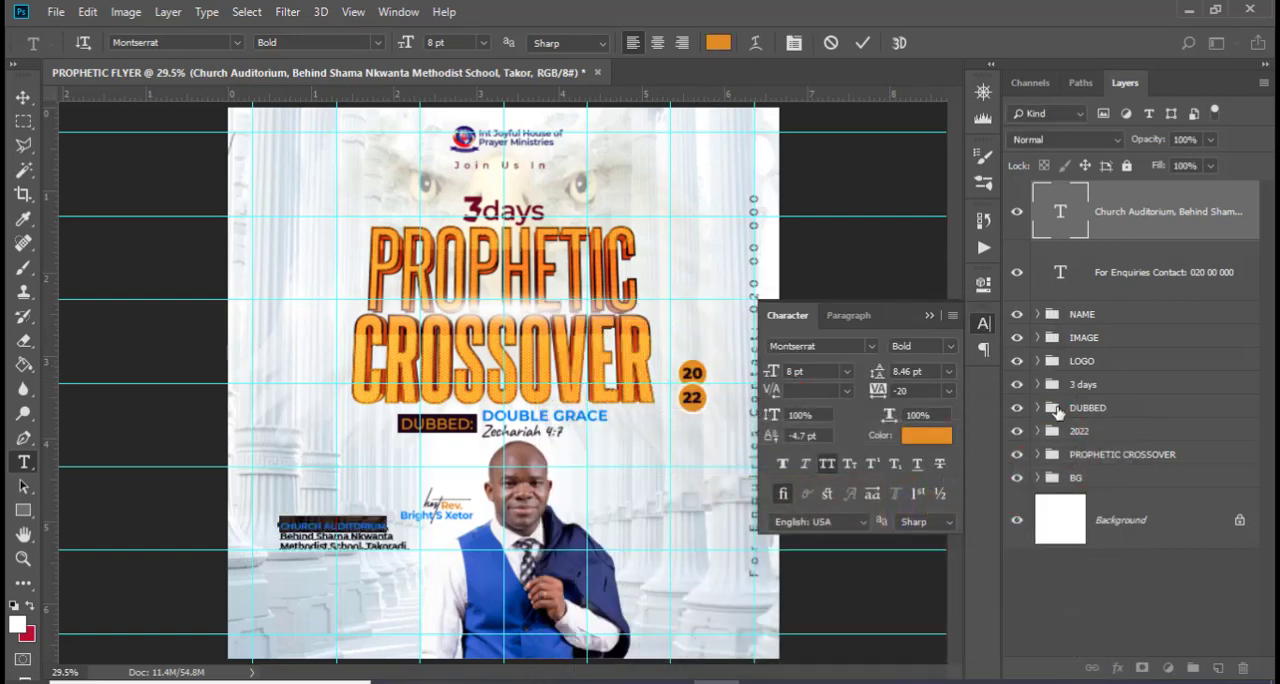
{"action": "left_click", "coordinate": [1084, 221]}
{"action": "key", "text": "v"}
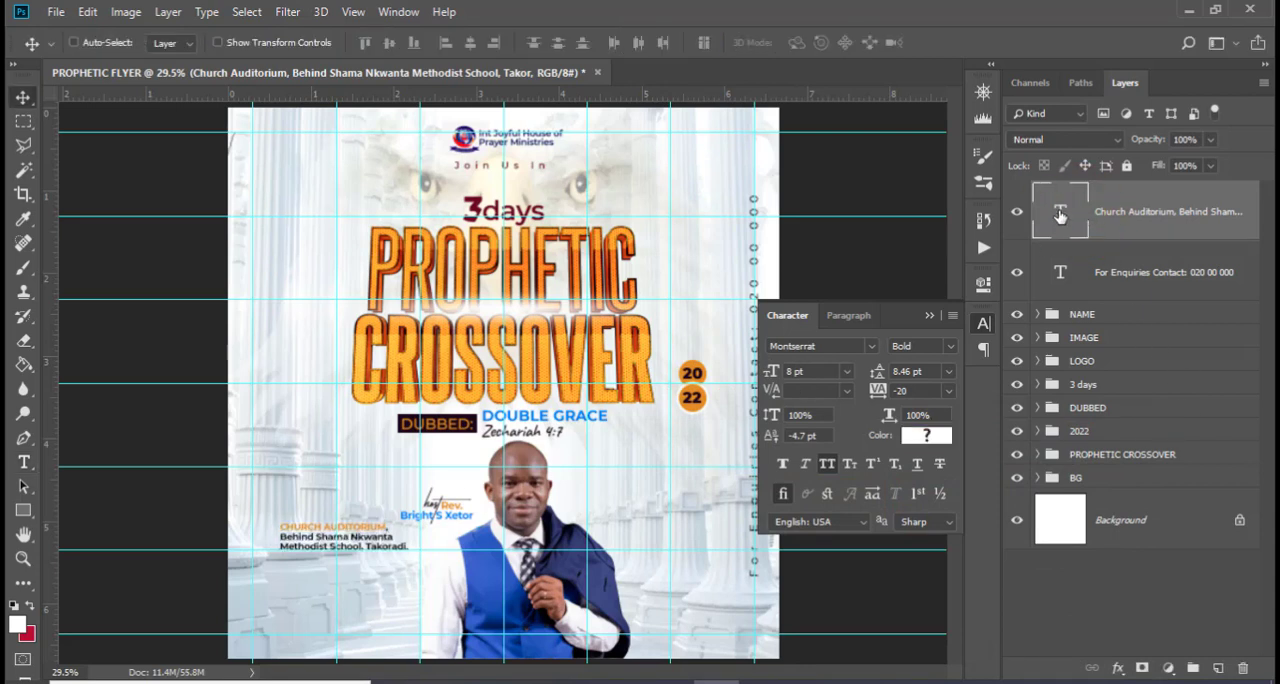
Colour the venue lines "Behind Shama Nkwanta Methodist School, Takoradi." white, ffffff
{"action": "double_click", "coordinate": [1060, 214]}
{"action": "key", "text": "Down"}
{"action": "key", "text": "Down"}
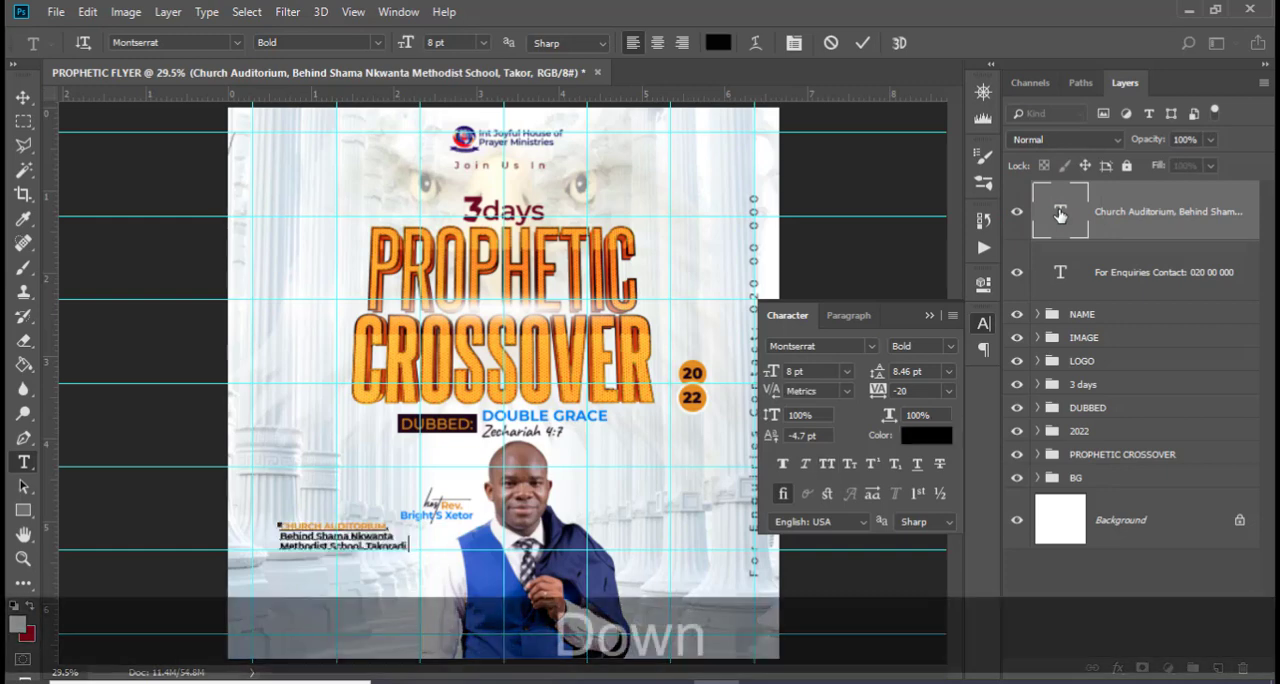
{"action": "key", "text": "ctrl+shift+Left"}
{"action": "key", "text": "ctrl+shift+Left"}
{"action": "key", "text": "ctrl+shift+Left"}
{"action": "key", "text": "ctrl+shift+Left"}
{"action": "key", "text": "ctrl+shift+Left"}
{"action": "key", "text": "ctrl+shift+Left"}
{"action": "key", "text": "ctrl+shift+Left"}
{"action": "key", "text": "ctrl+shift+Left"}
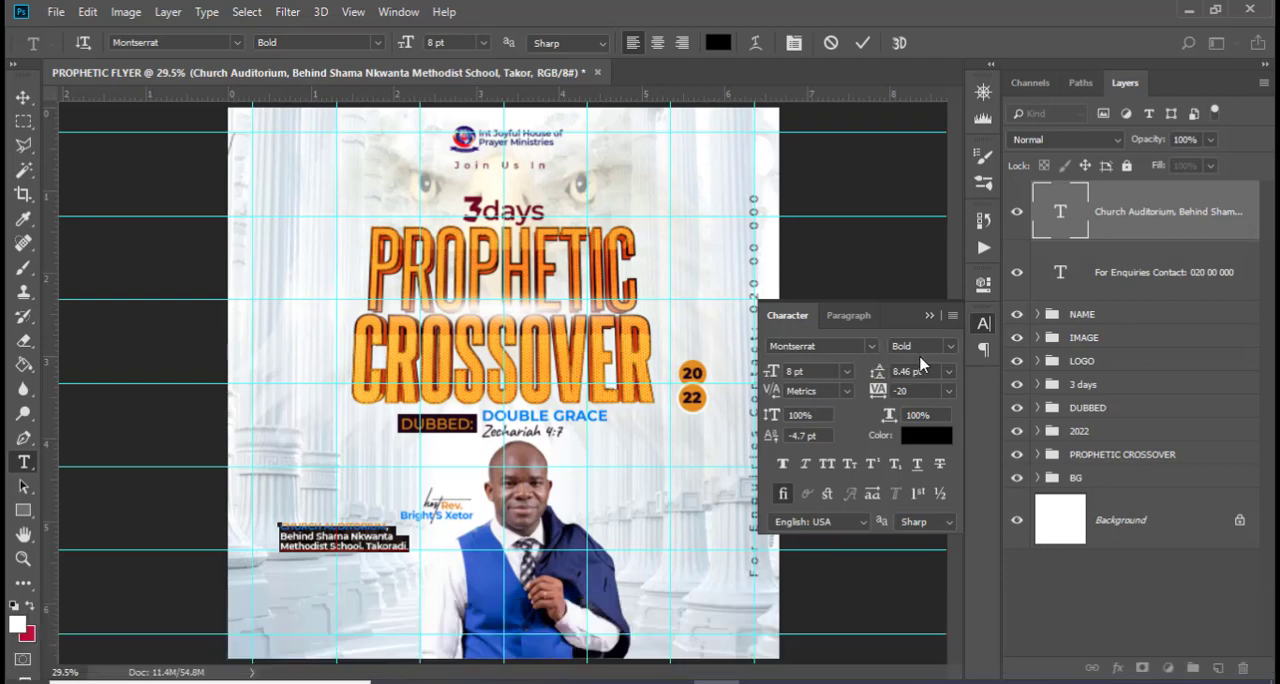
{"action": "left_click", "coordinate": [920, 436]}
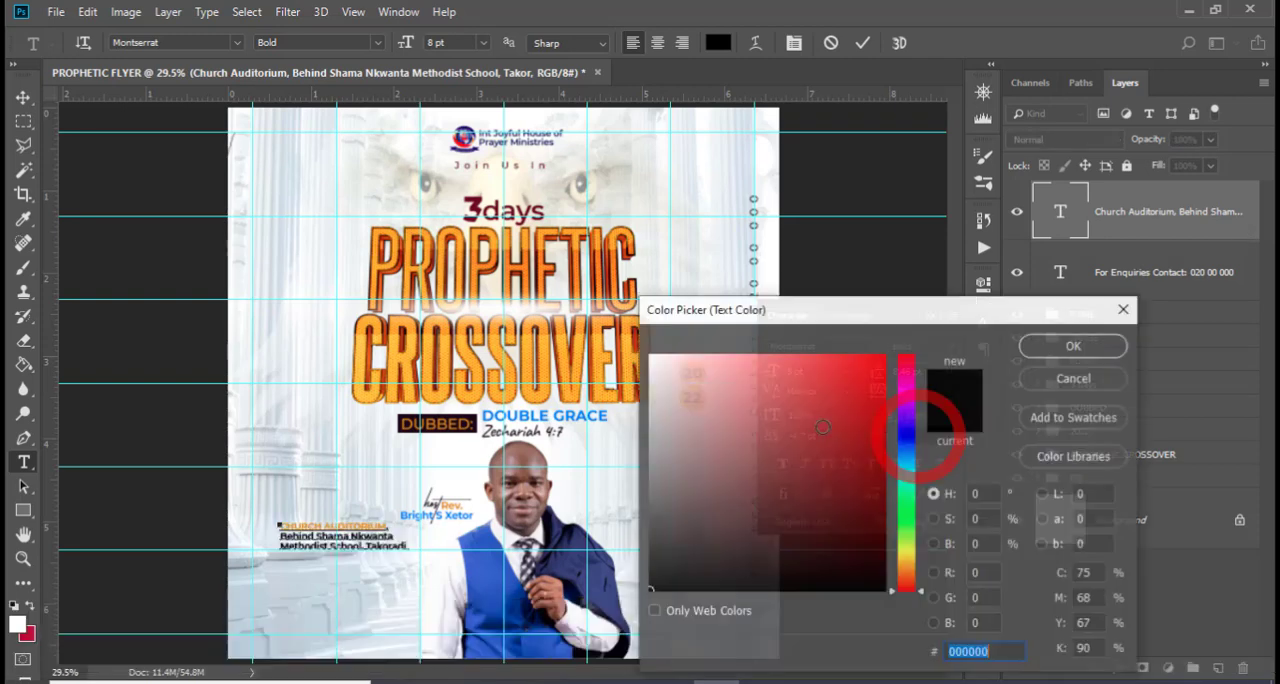
{"action": "type", "text": "ffffff"}
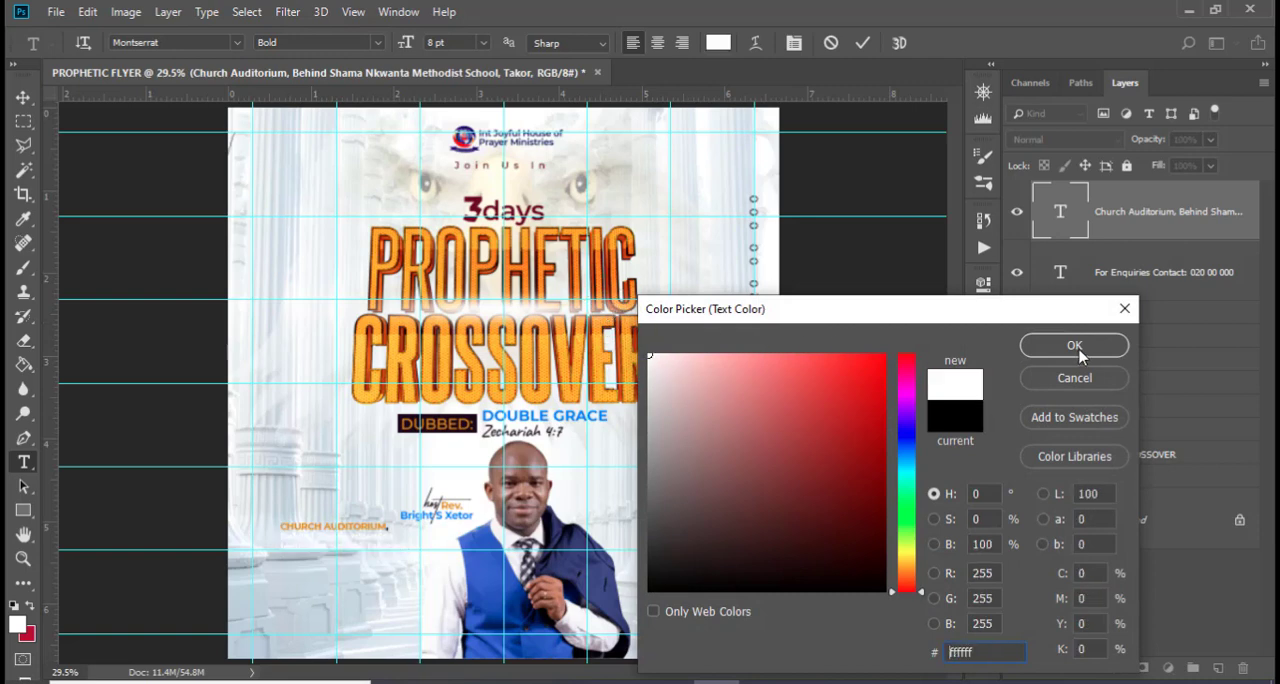
{"action": "left_click", "coordinate": [1076, 348]}
{"action": "left_click", "coordinate": [1129, 235]}
{"action": "key", "text": "v"}
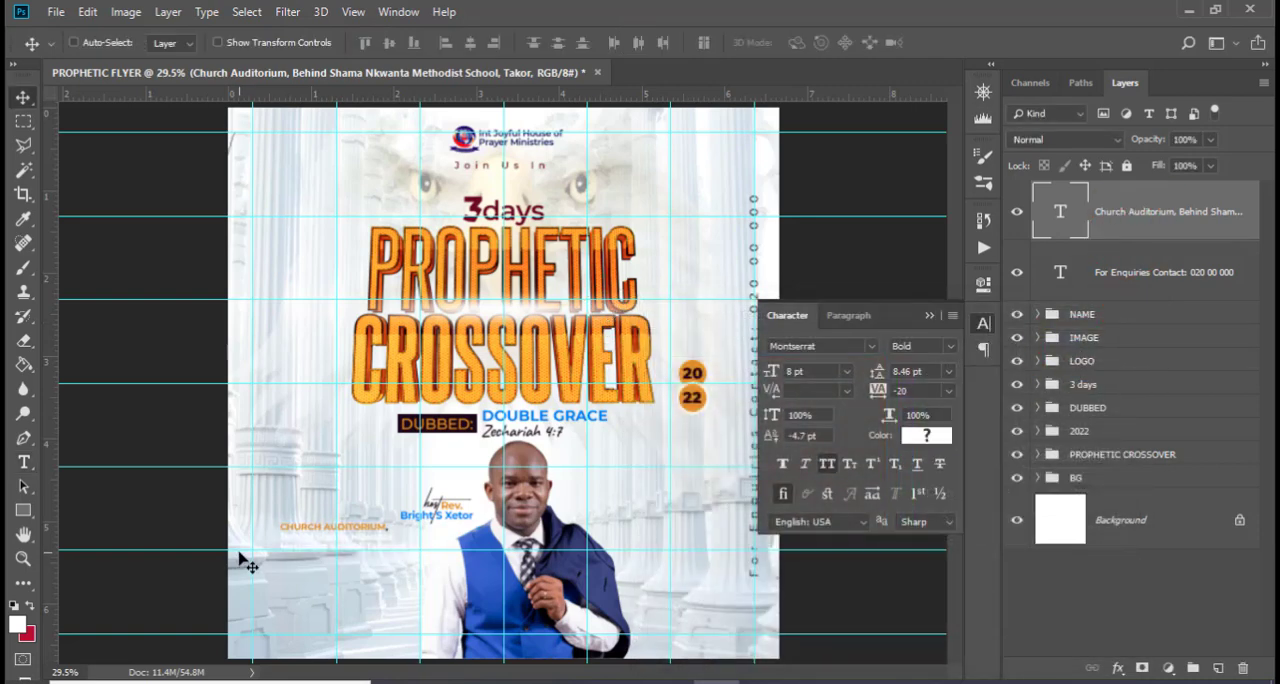
Draw a rectangle about 580 × 174 px over the venue text and place its layer below the text layer
{"action": "left_click", "coordinate": [23, 510]}
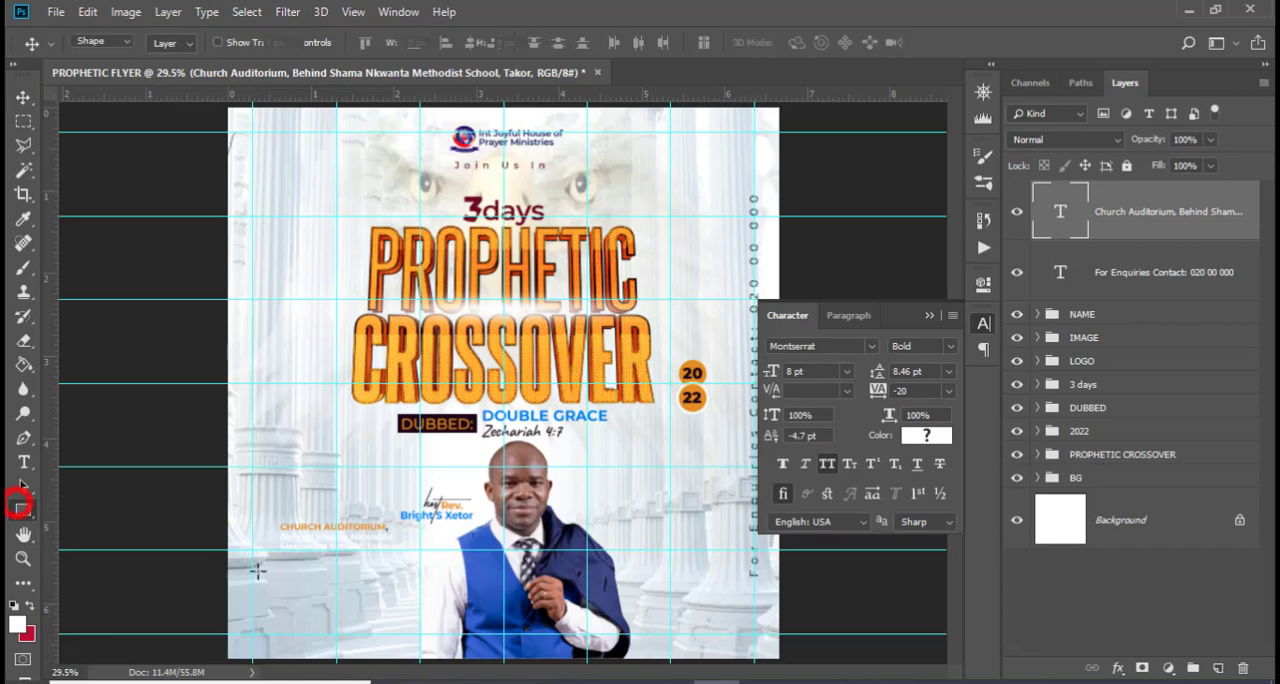
{"action": "left_click_drag", "start_coordinate": [276, 517], "coordinate": [435, 565]}
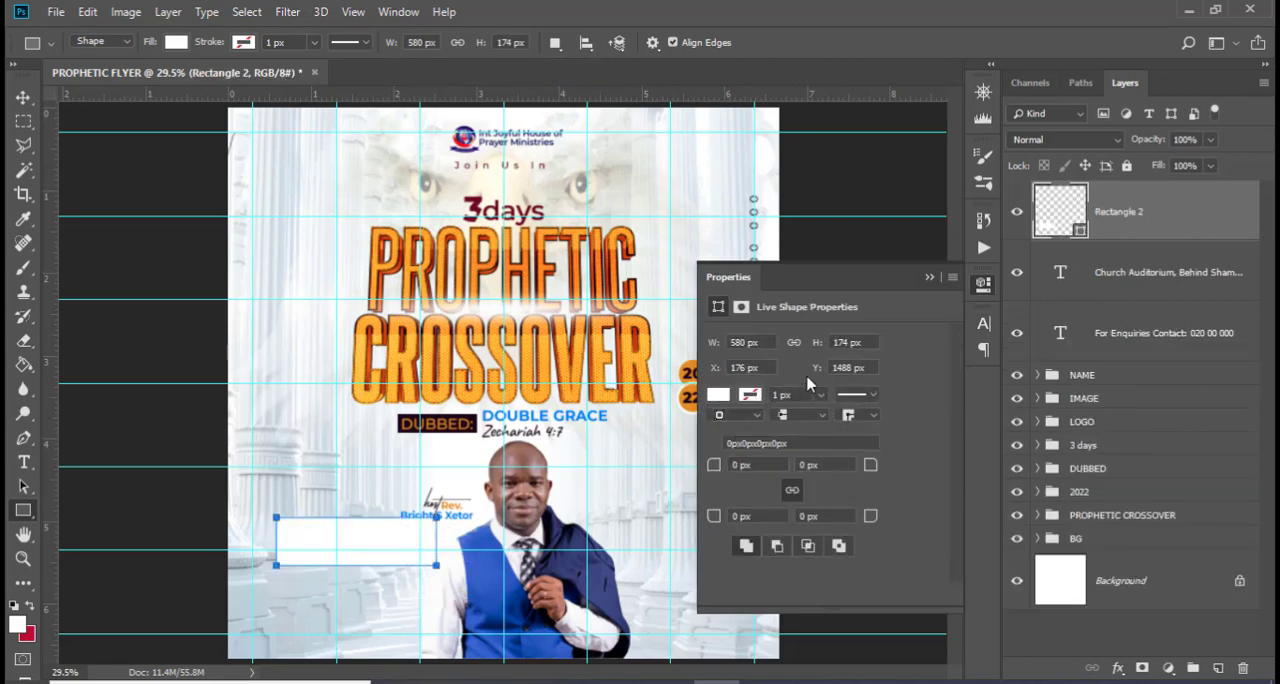
{"action": "left_click_drag", "start_coordinate": [1048, 240], "coordinate": [1078, 285]}
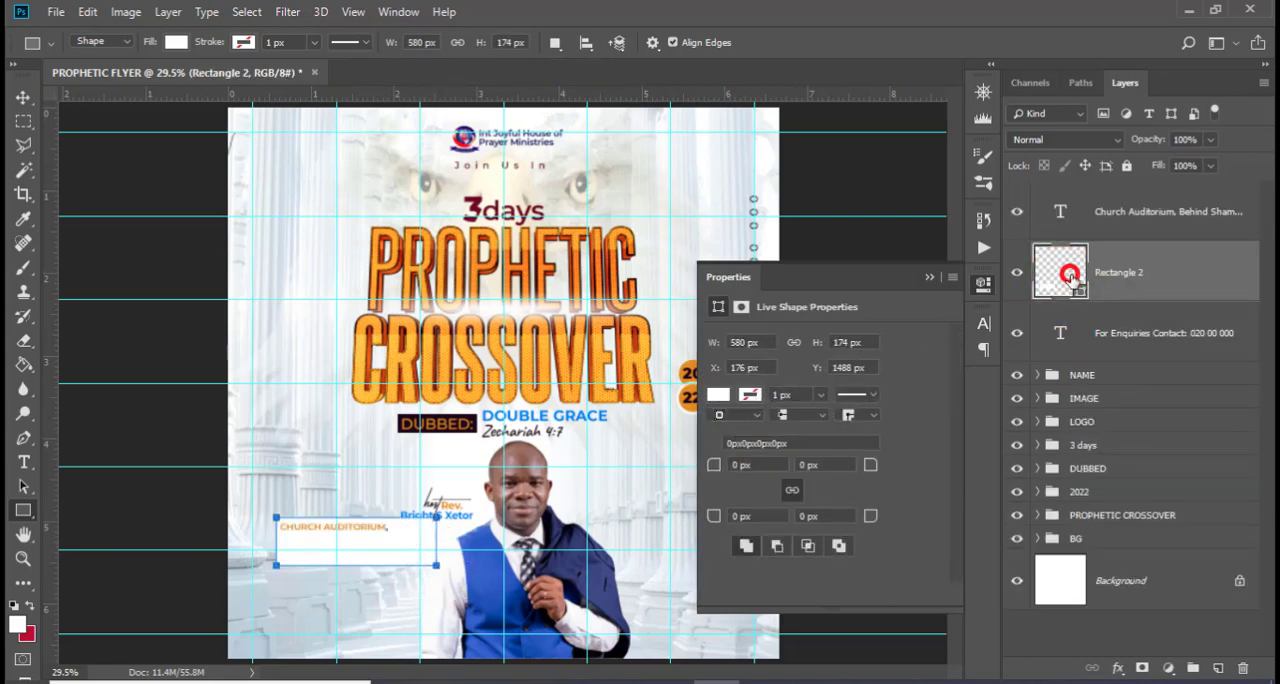
Change the venue rectangle's fill to black, 000000
{"action": "double_click", "coordinate": [1070, 276]}
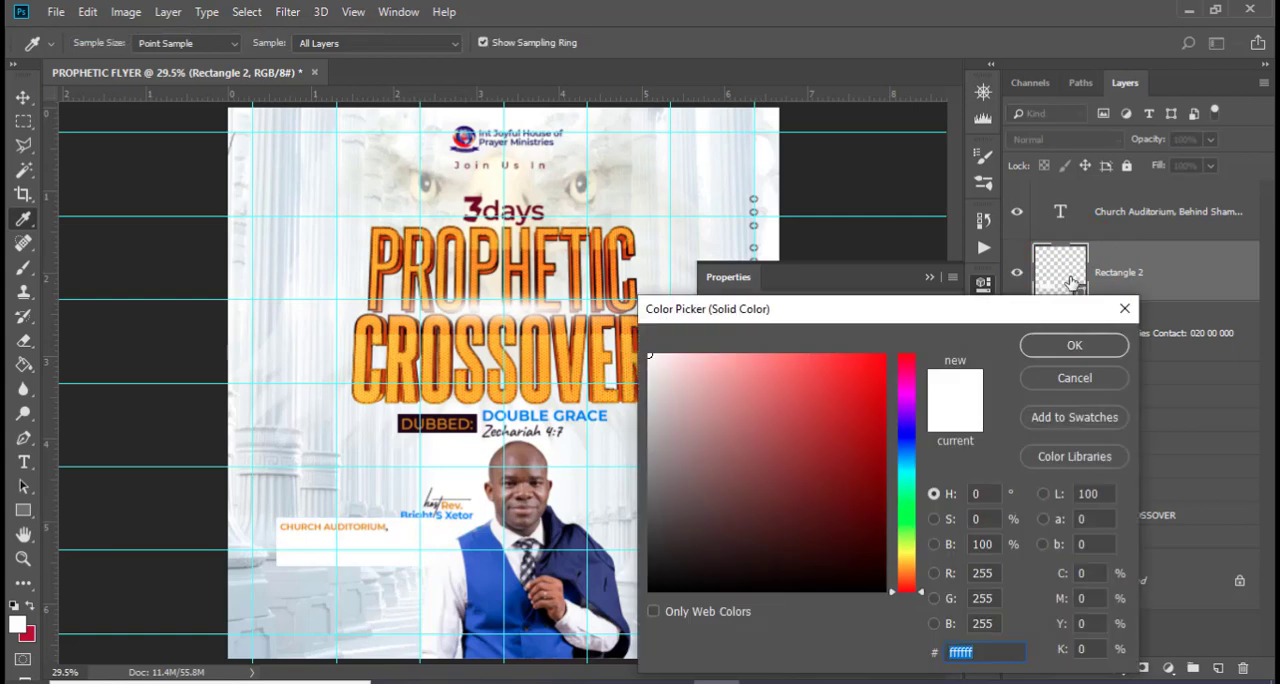
{"action": "left_click", "coordinate": [694, 584]}
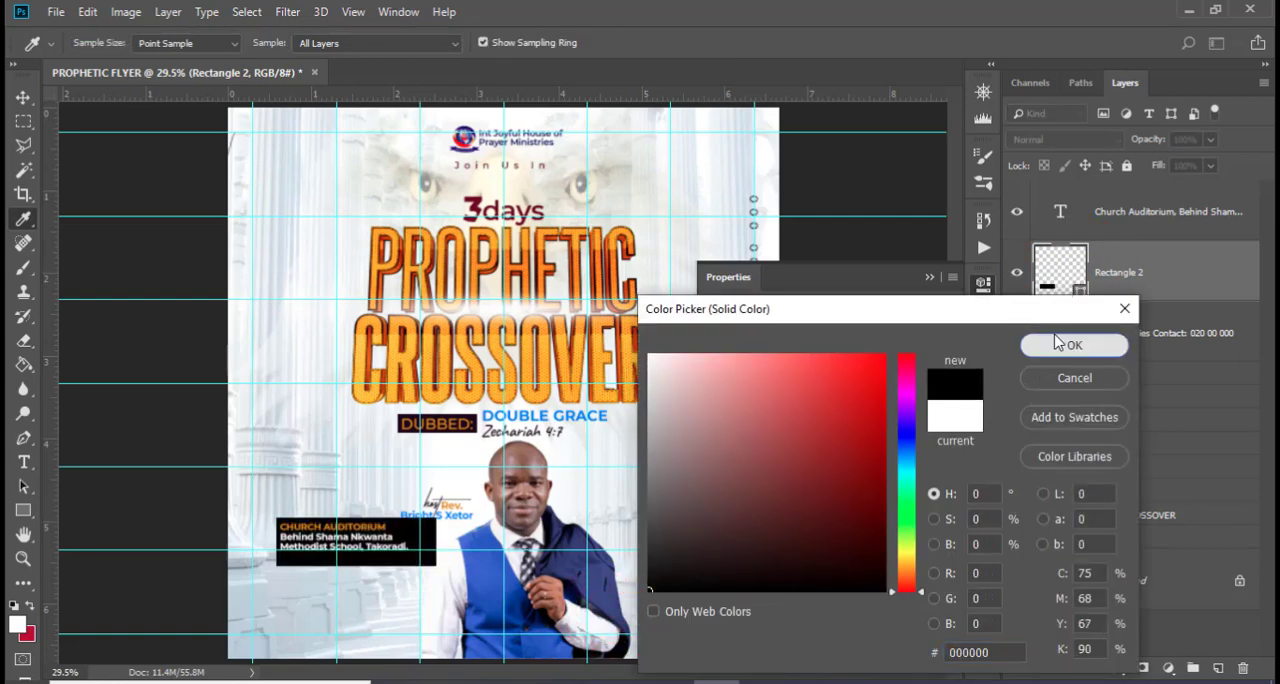
{"action": "left_click", "coordinate": [1070, 345]}
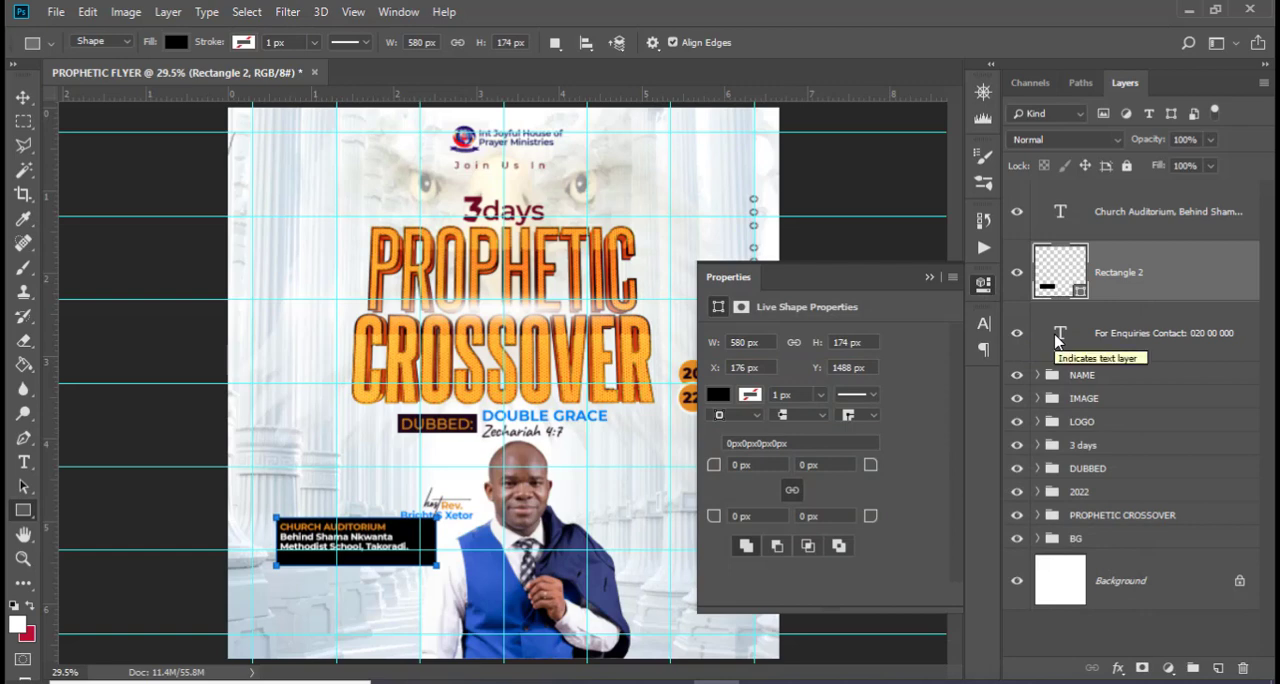
{"action": "left_click", "coordinate": [929, 277]}
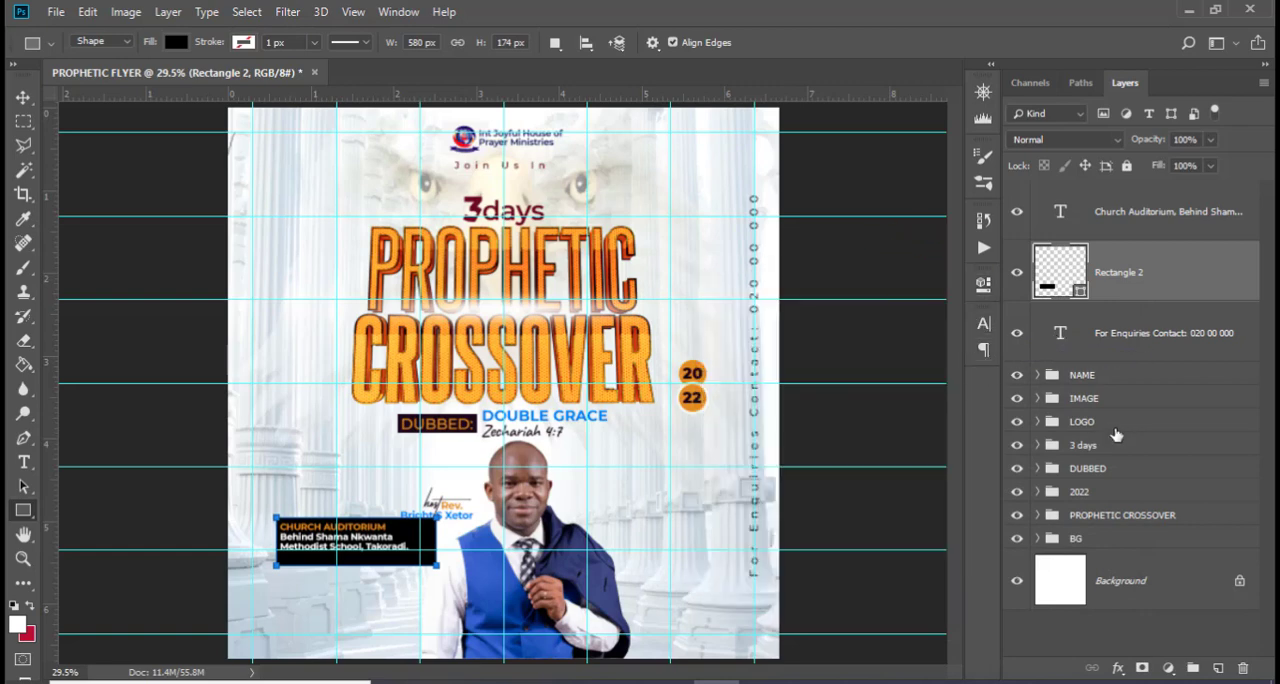
Stretch the black venue rectangle downward to a height of about 282 px, keeping its upper edge in place
{"action": "key", "text": "ctrl+equal"}
{"action": "key", "text": "ctrl+equal"}
{"action": "key", "text": "ctrl+equal"}
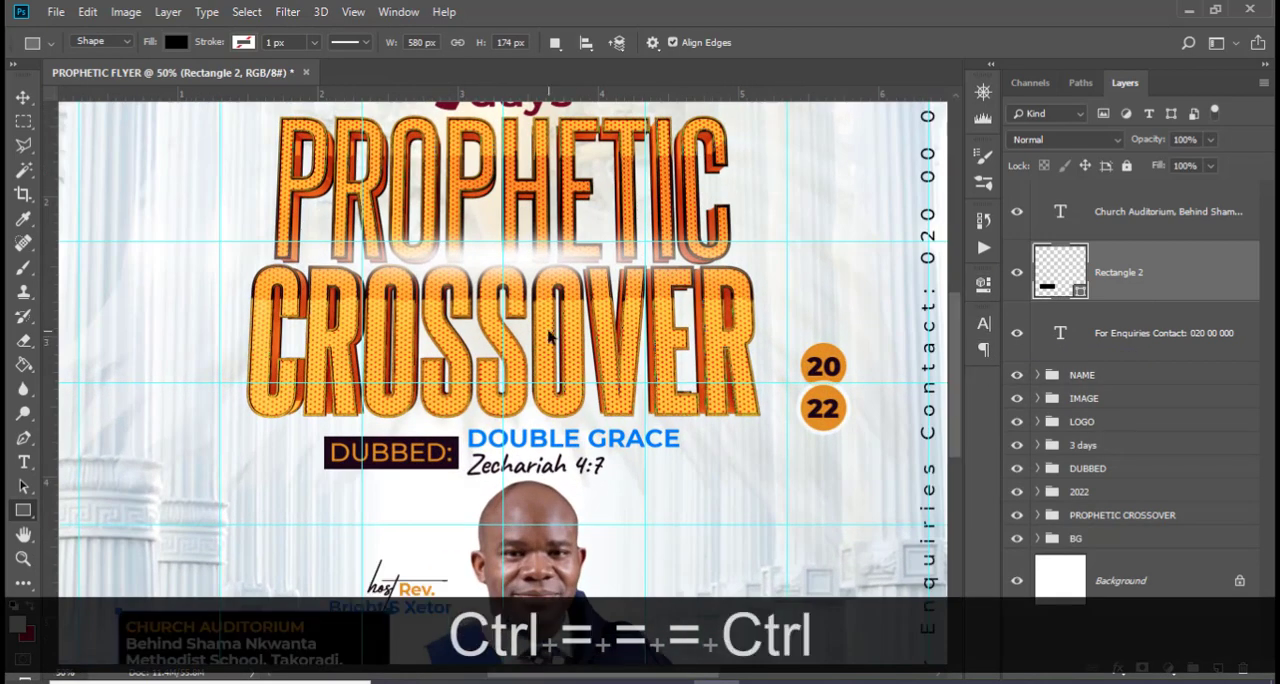
{"action": "scroll", "coordinate": [460, 305], "scroll_direction": "down", "scroll_amount": 3}
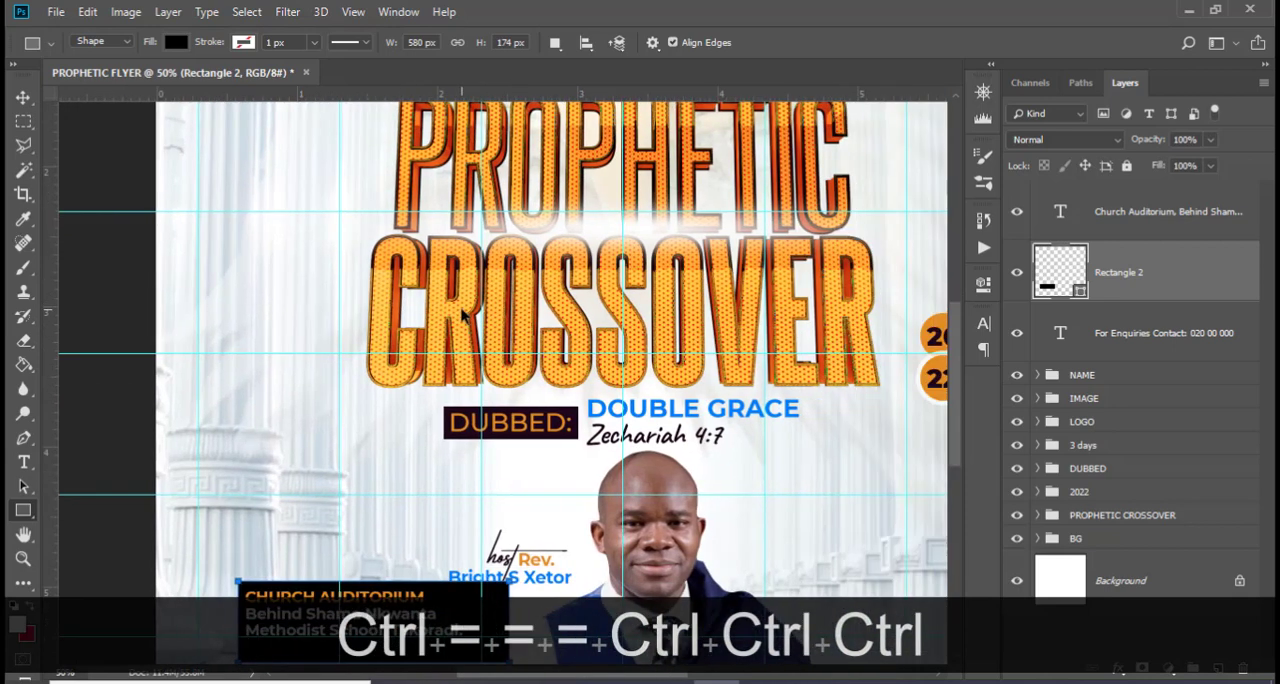
{"action": "scroll", "coordinate": [484, 393], "scroll_direction": "down", "scroll_amount": 2}
{"action": "key", "text": "ctrl+t"}
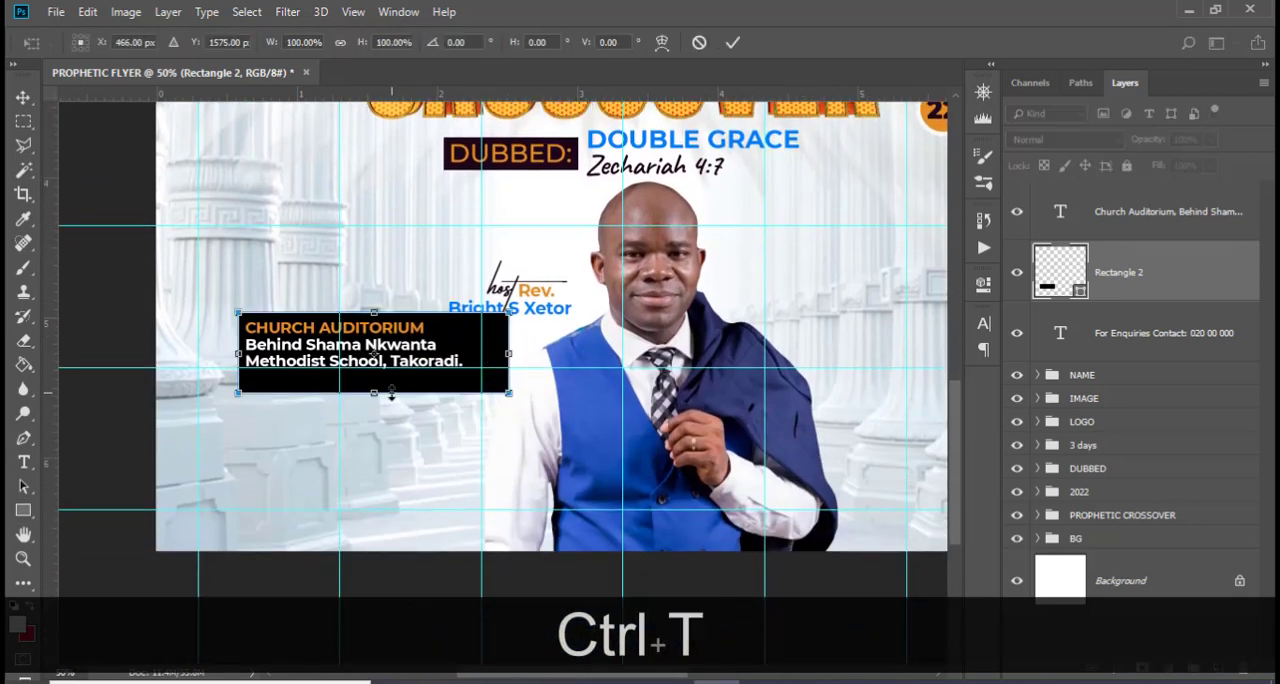
{"action": "left_click_drag", "start_coordinate": [372, 400], "coordinate": [372, 444]}
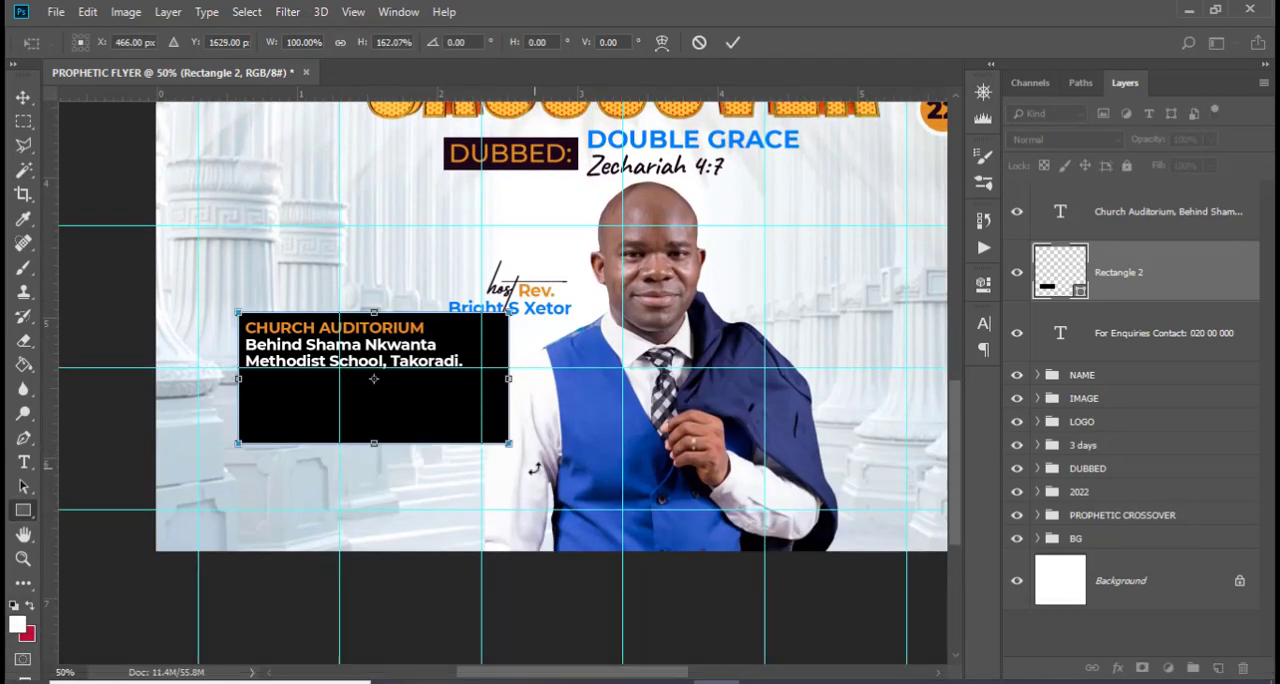
{"action": "key", "text": "Return"}
{"action": "left_click", "coordinate": [985, 323]}
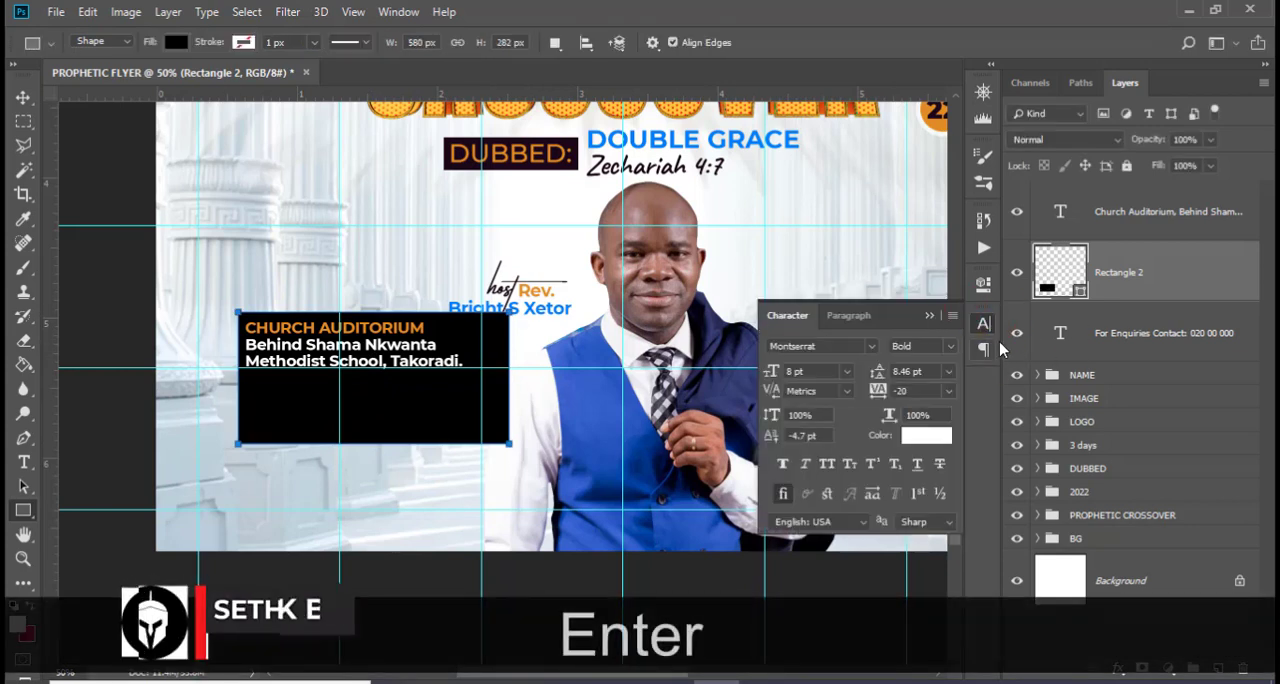
{"action": "left_click", "coordinate": [984, 349]}
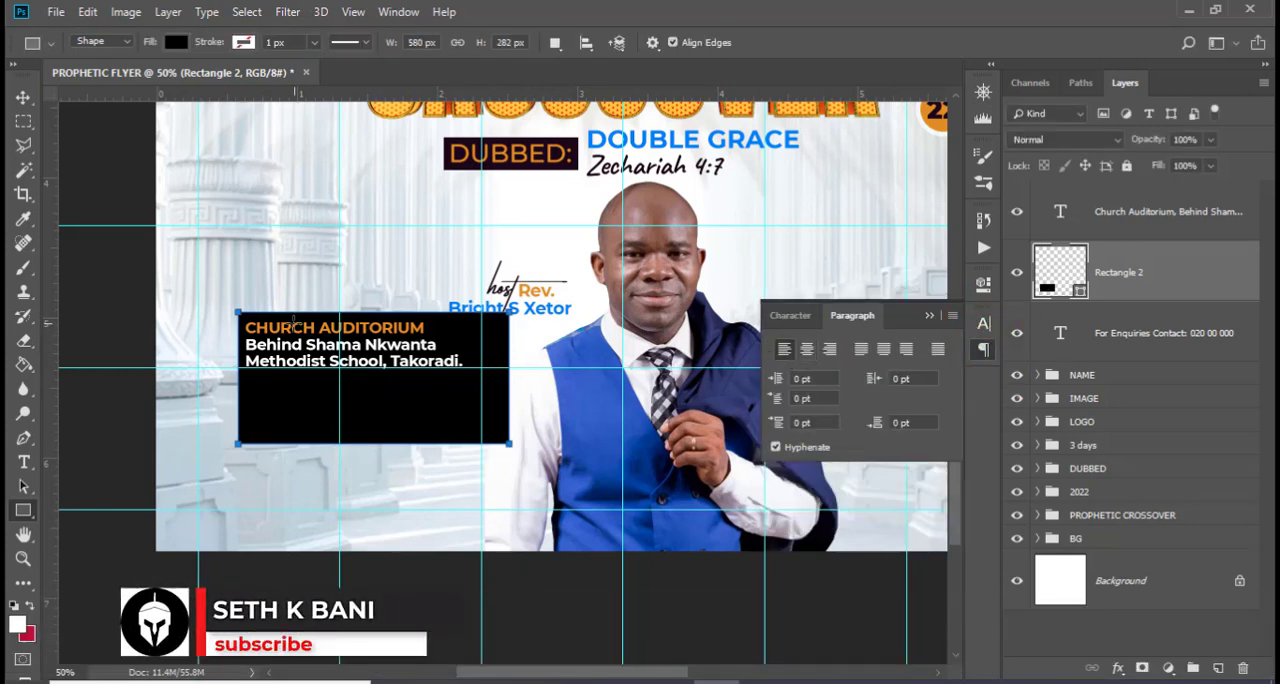
{"action": "left_click", "coordinate": [930, 316]}
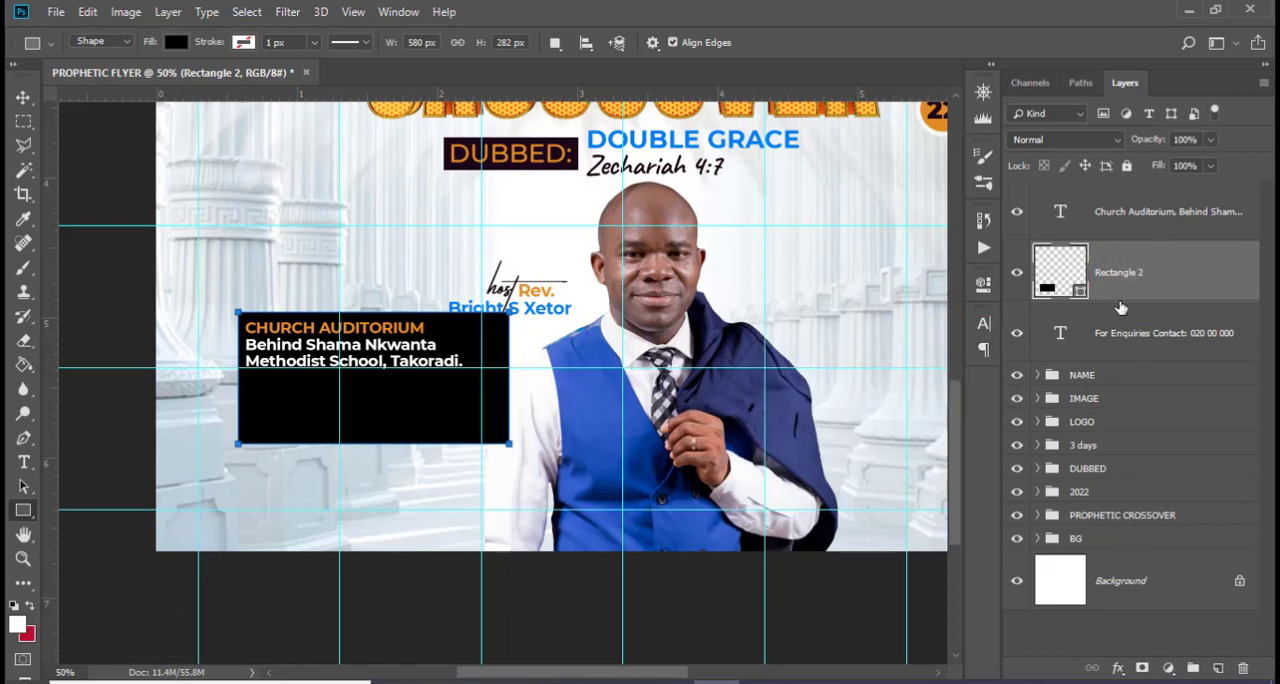
Group the enquiries text layer, name the group "contact" and collapse it
{"action": "left_click", "coordinate": [1128, 338]}
{"action": "key", "text": "ctrl+g"}
{"action": "double_click", "coordinate": [1090, 314]}
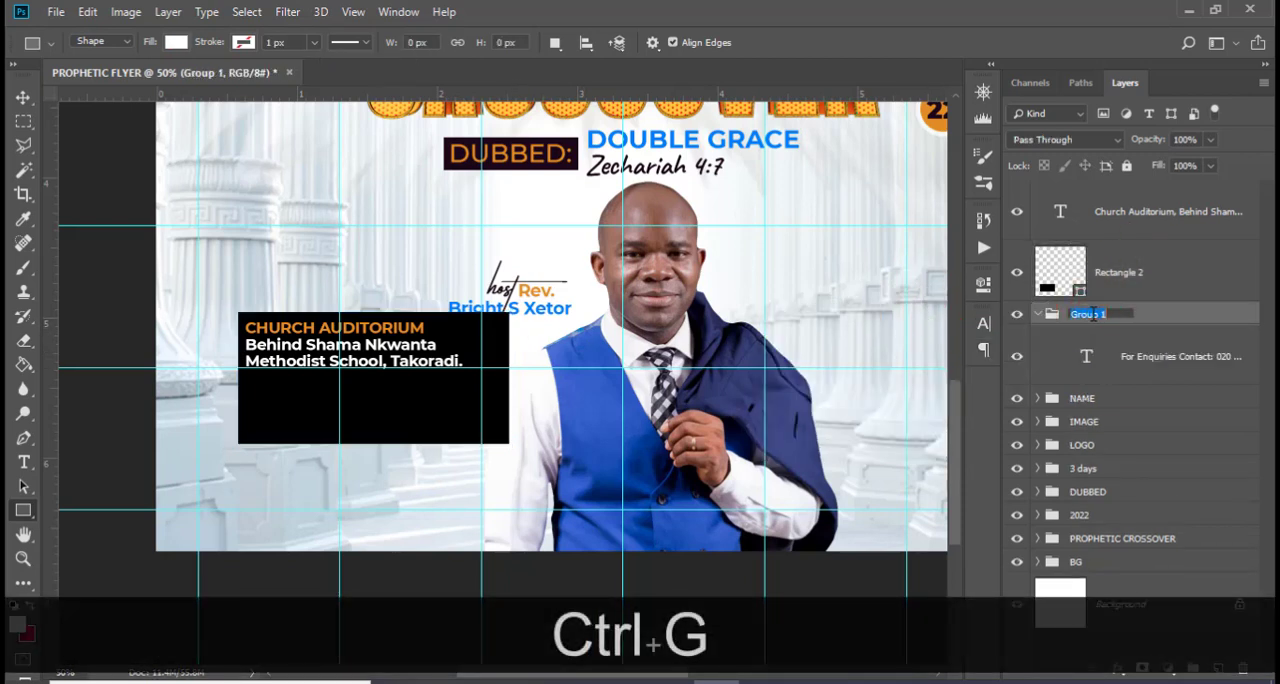
{"action": "type", "text": "contact"}
{"action": "key", "text": "Return"}
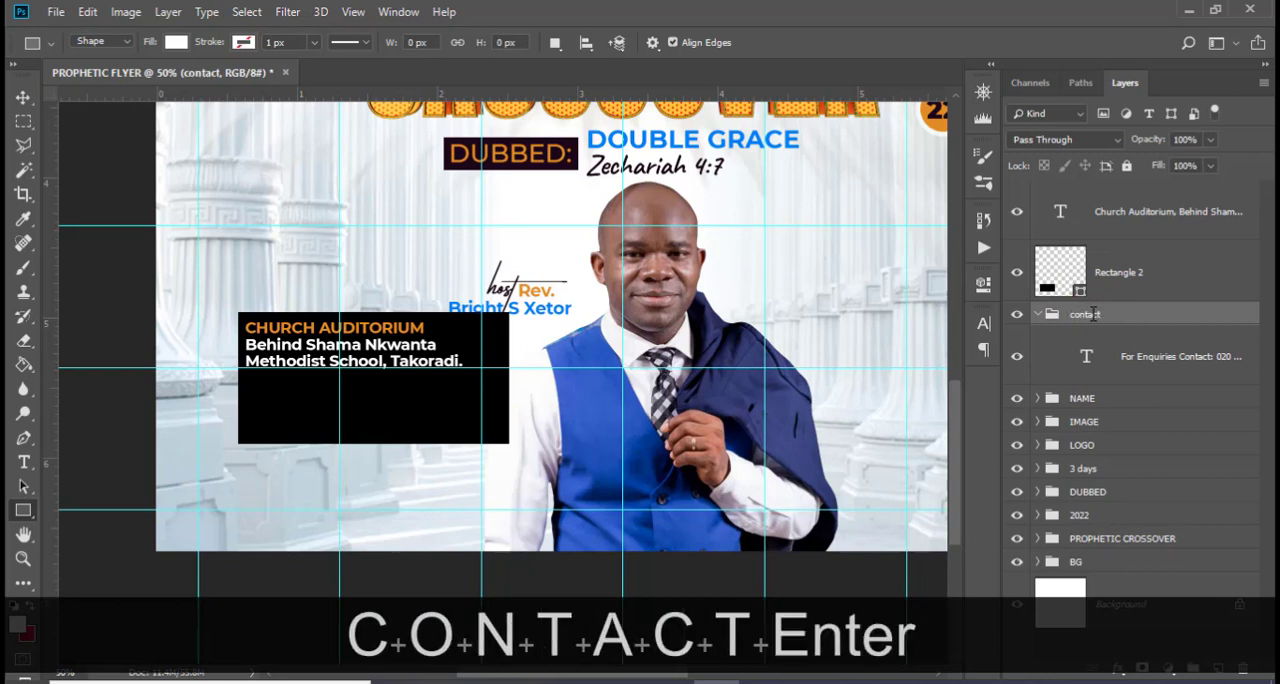
{"action": "left_click", "coordinate": [1037, 315]}
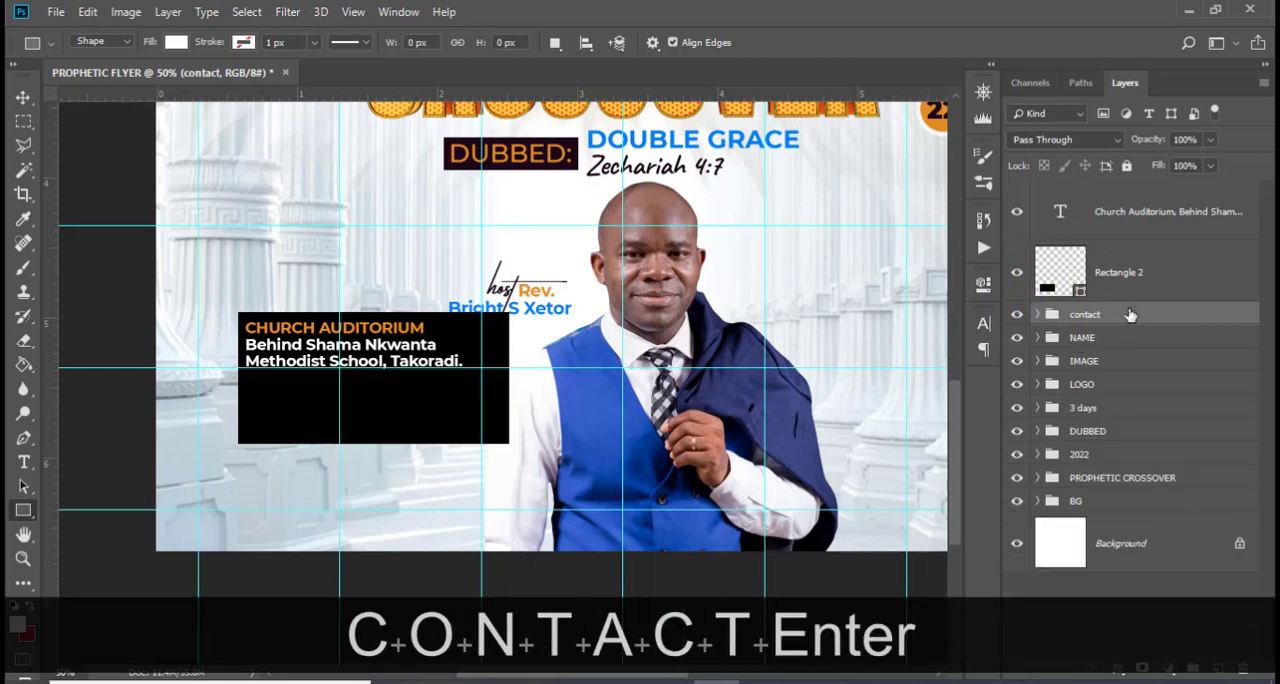
Duplicate the venue text layer and move the copy straight down below the original inside the black rectangle
{"action": "left_click", "coordinate": [1097, 230]}
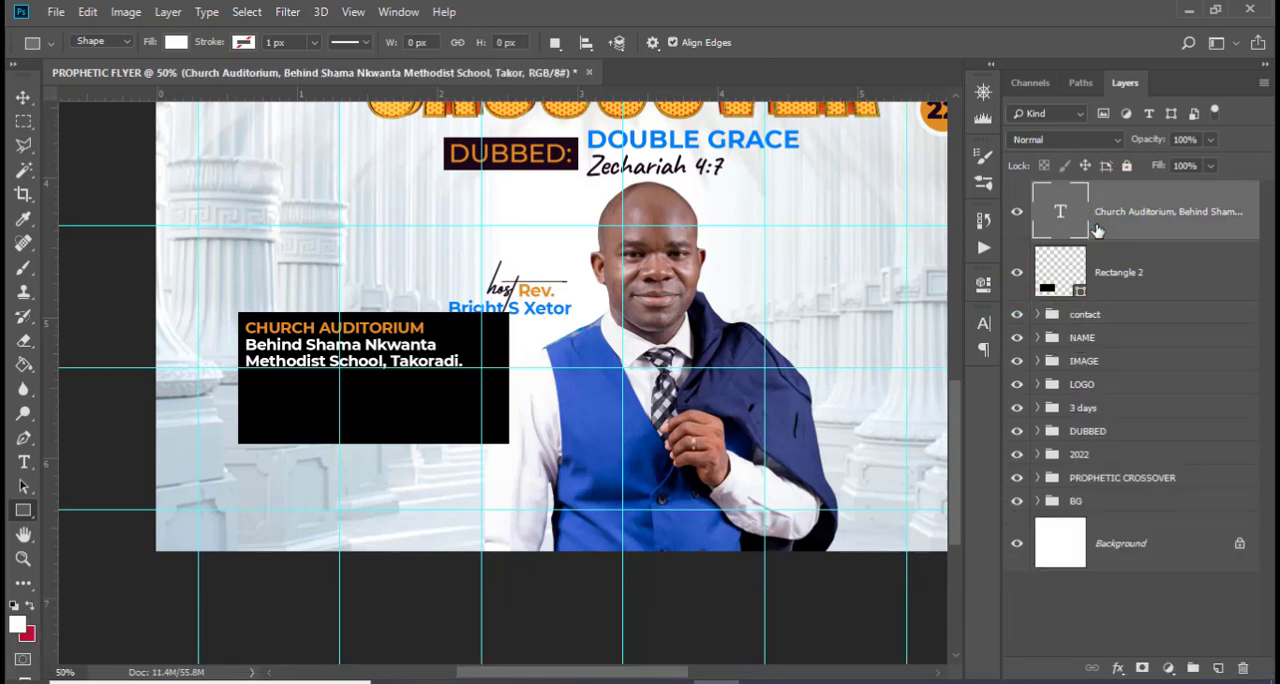
{"action": "key", "text": "ctrl+j"}
{"action": "key", "text": "v"}
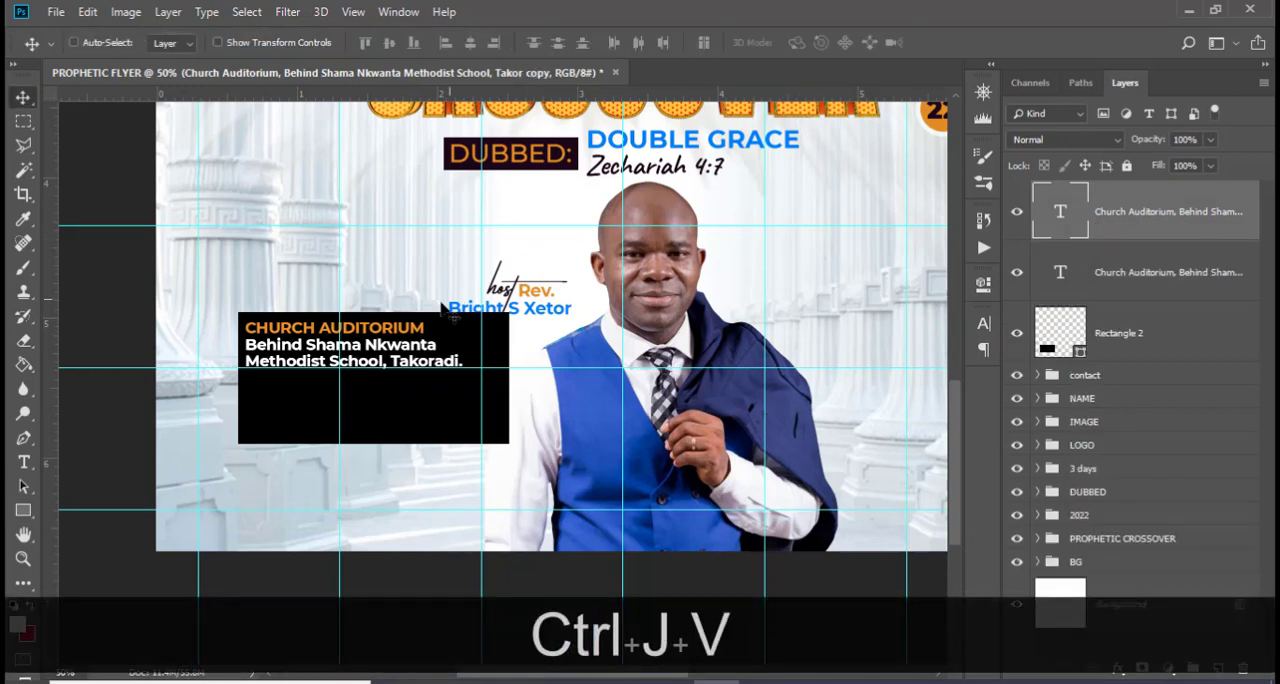
{"action": "left_click_drag", "start_coordinate": [386, 337], "coordinate": [379, 384]}
{"action": "key", "text": "ctrl+z"}
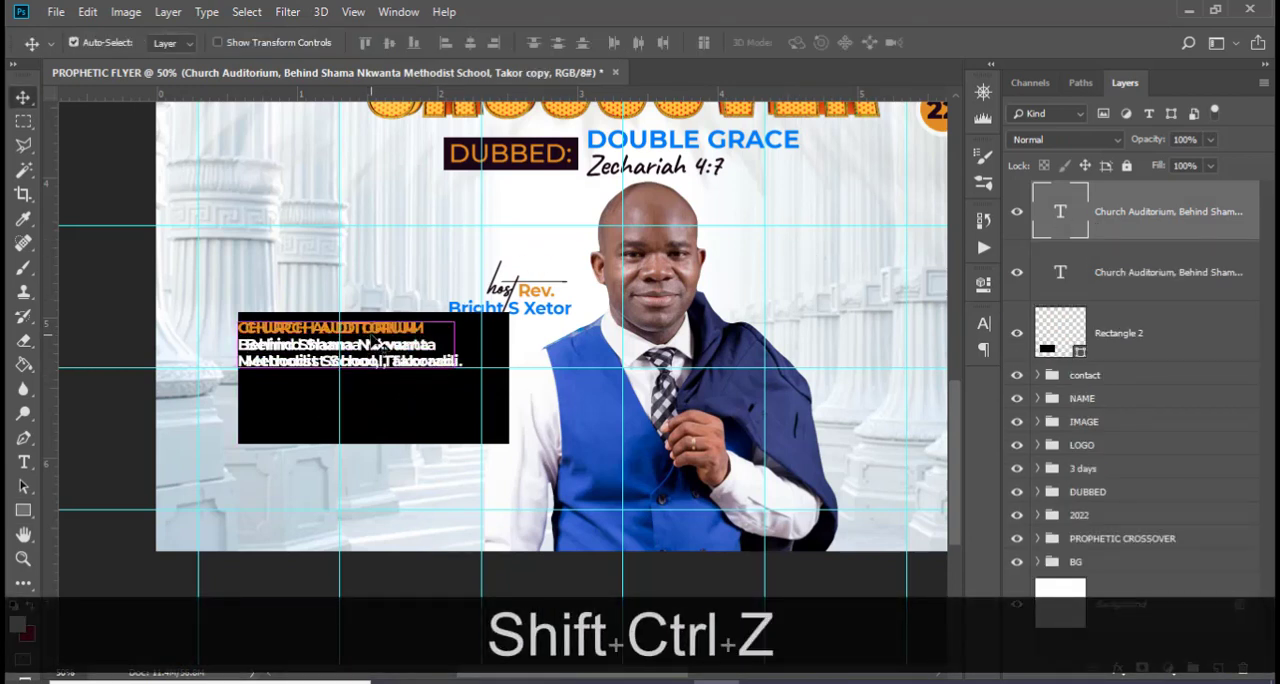
{"action": "left_click_drag", "start_coordinate": [382, 342], "coordinate": [382, 393]}
Replace the duplicated venue text with the line "Int Joyful House of Prayer Ministries" copied from 185.txt in Notepad
{"action": "key", "text": "alt+Tab"}
{"action": "scroll", "coordinate": [324, 460], "scroll_direction": "down", "scroll_amount": 3}
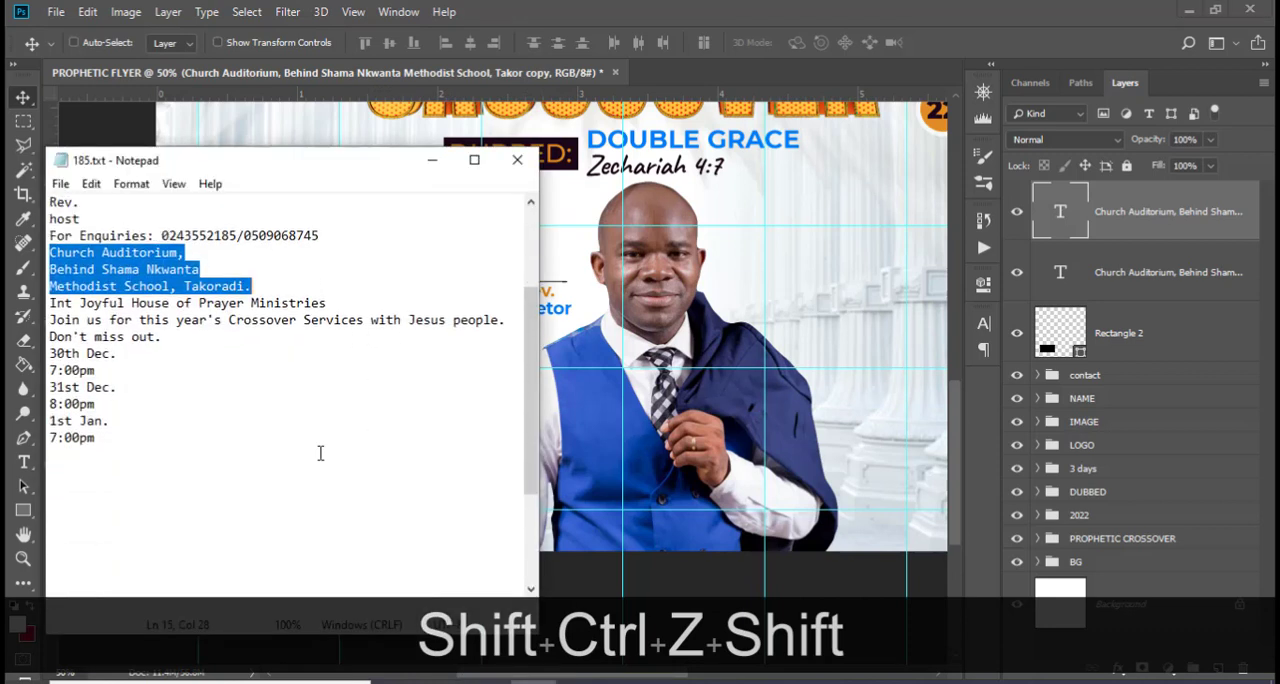
{"action": "left_click_drag", "start_coordinate": [332, 310], "coordinate": [26, 304]}
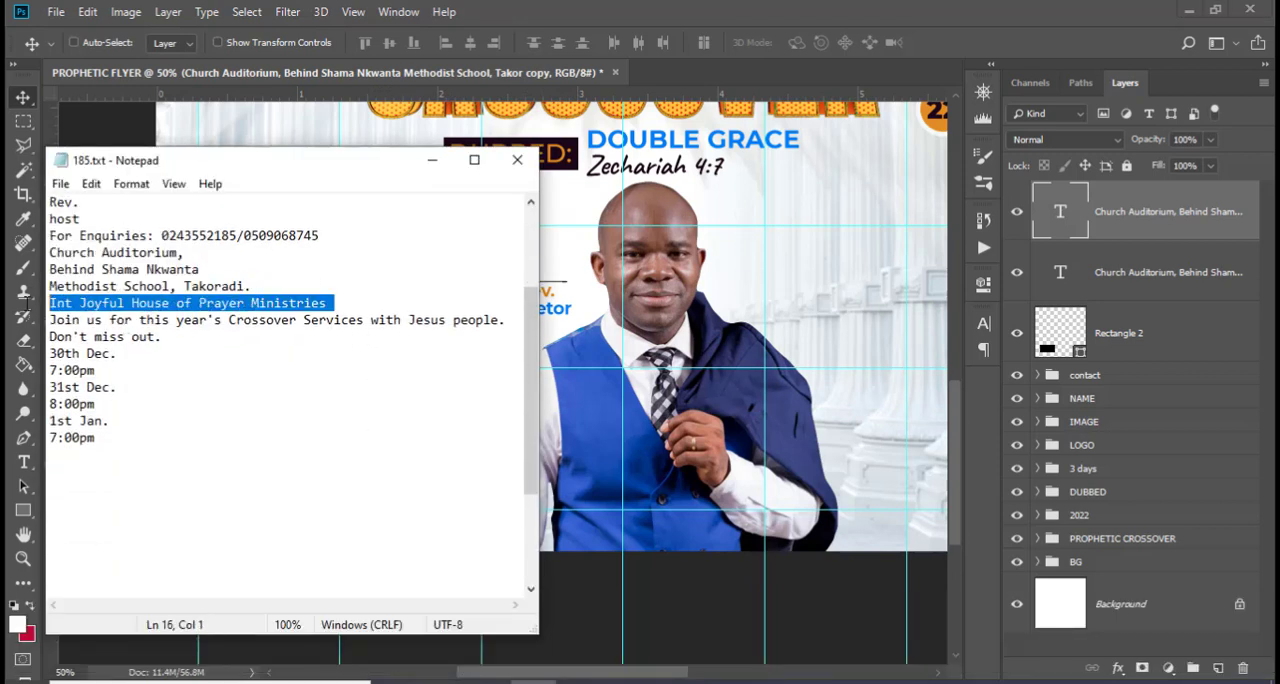
{"action": "key", "text": "ctrl+c"}
{"action": "key", "text": "alt+Tab"}
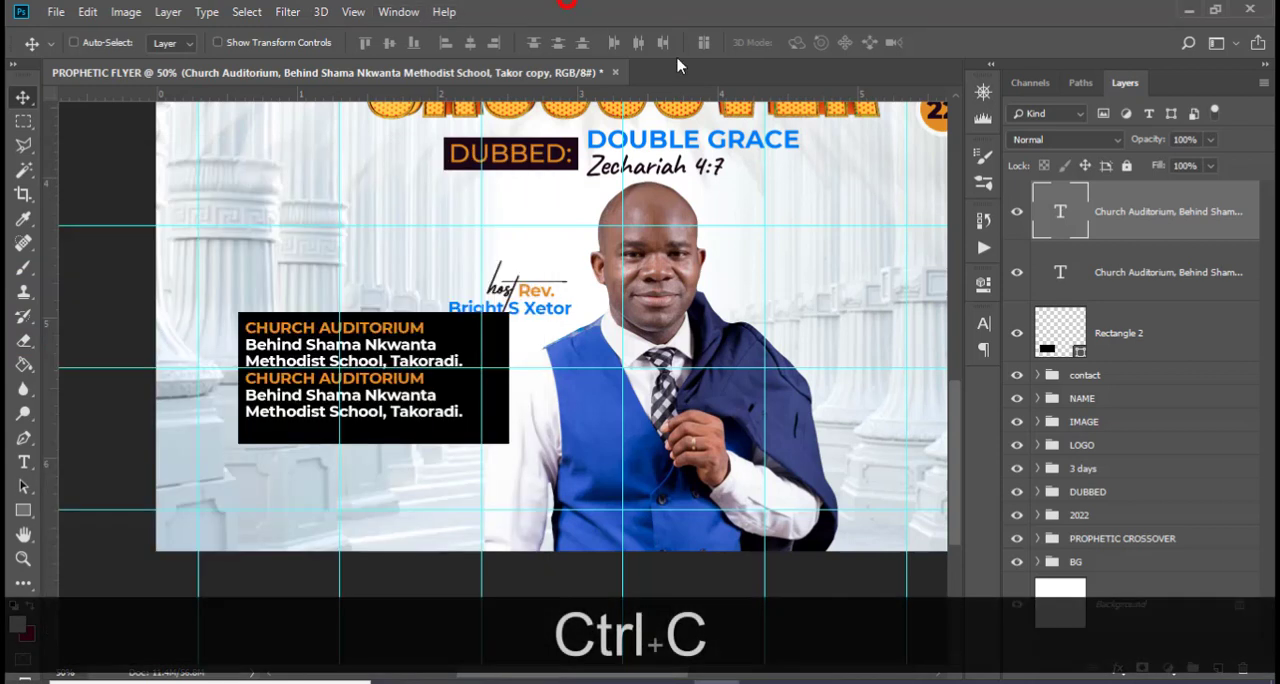
{"action": "double_click", "coordinate": [1052, 211]}
{"action": "key", "text": "ctrl+v"}
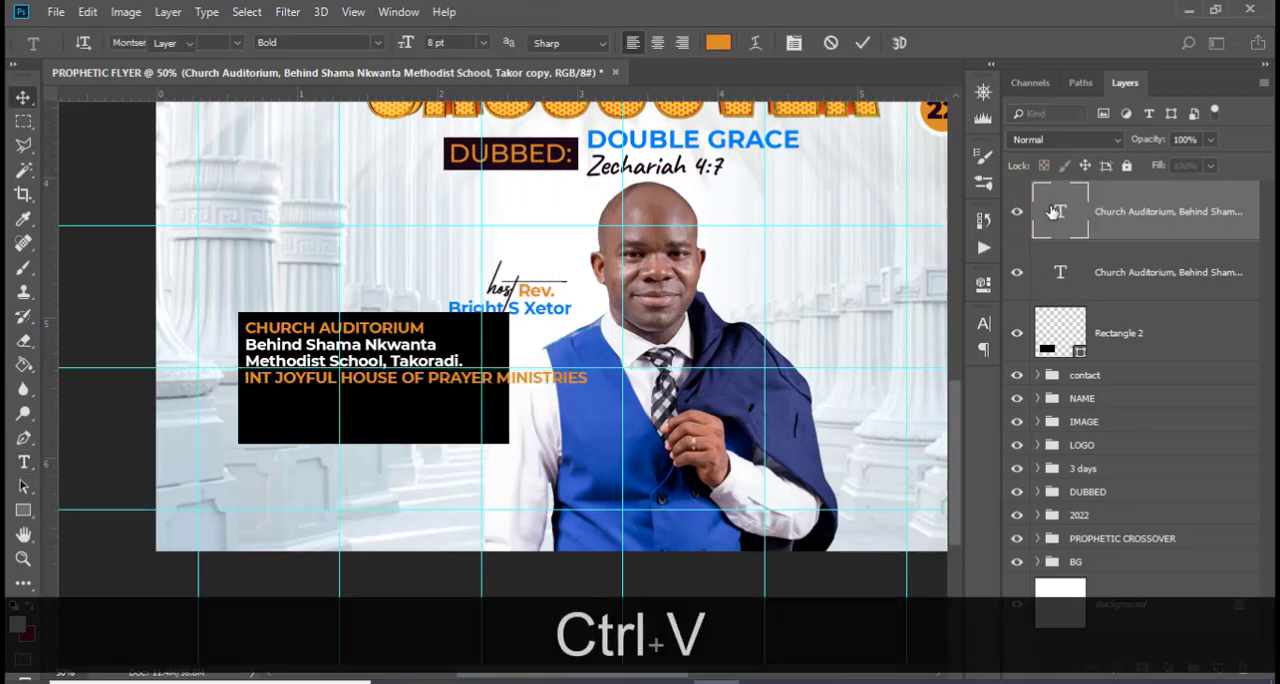
{"action": "key", "text": "ctrl+Return"}
Turn off All Caps for the ministry name line and set its size to 4.5 pt with 200 tracking
{"action": "left_click", "coordinate": [984, 322]}
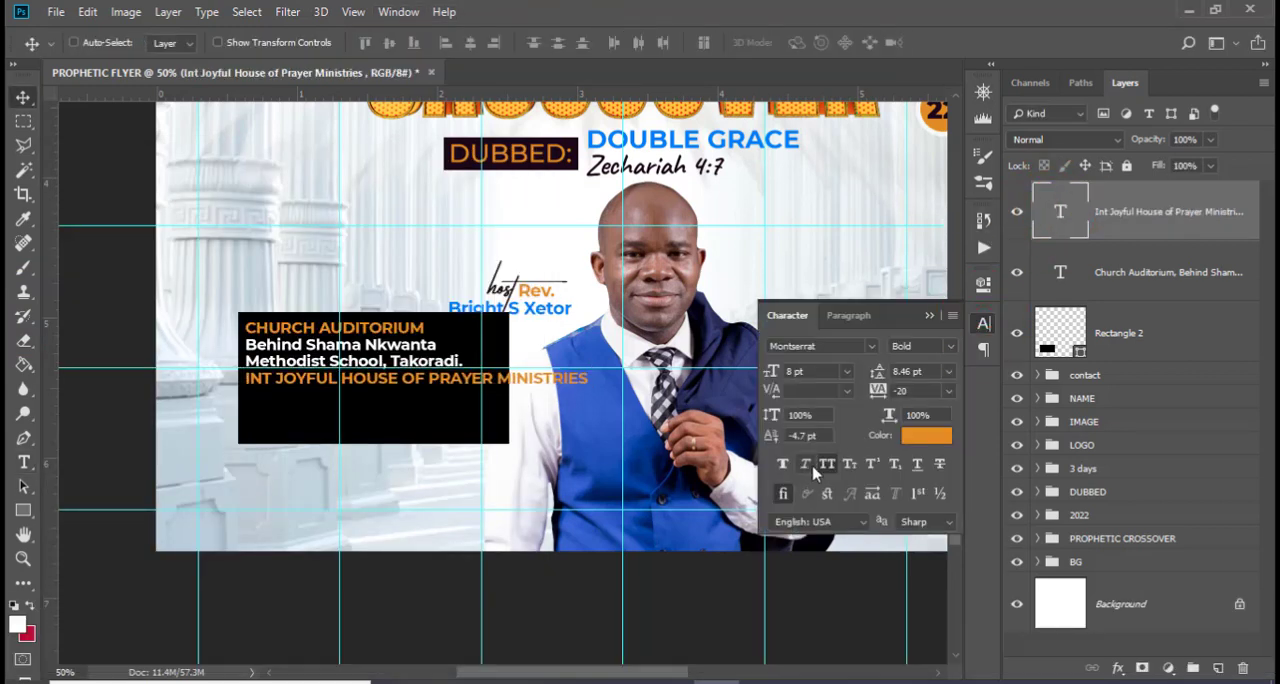
{"action": "left_click", "coordinate": [826, 466]}
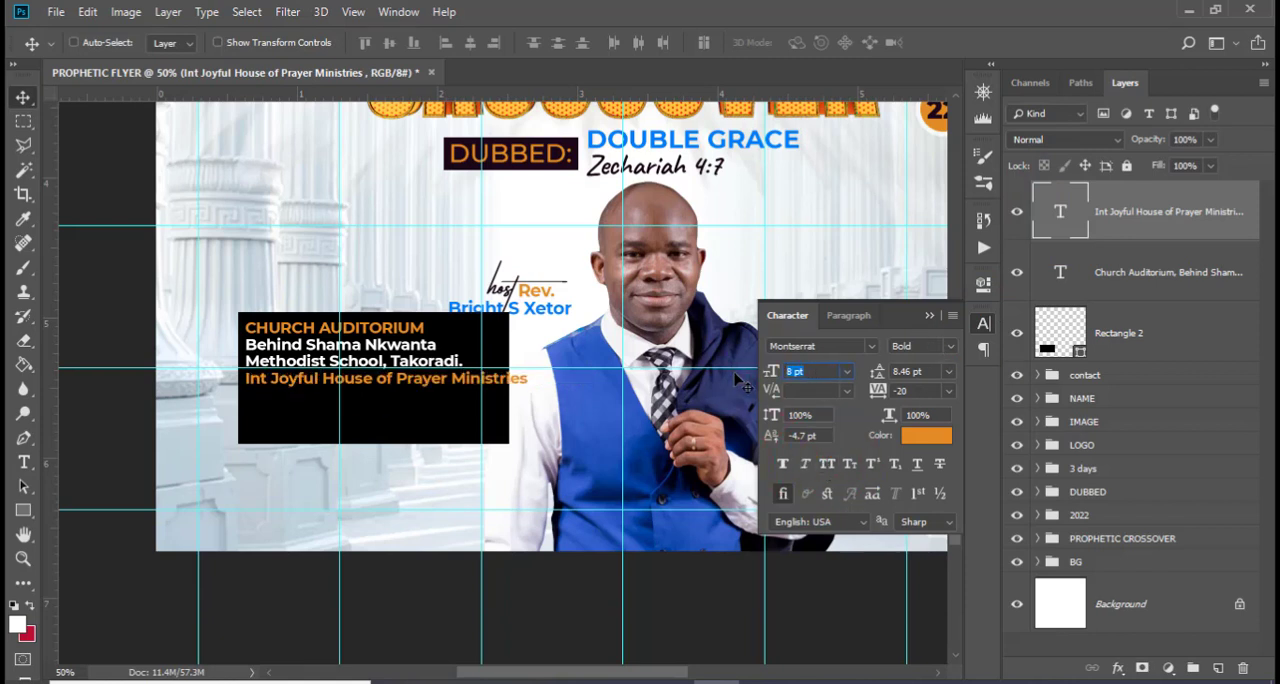
{"action": "type", "text": "4.5"}
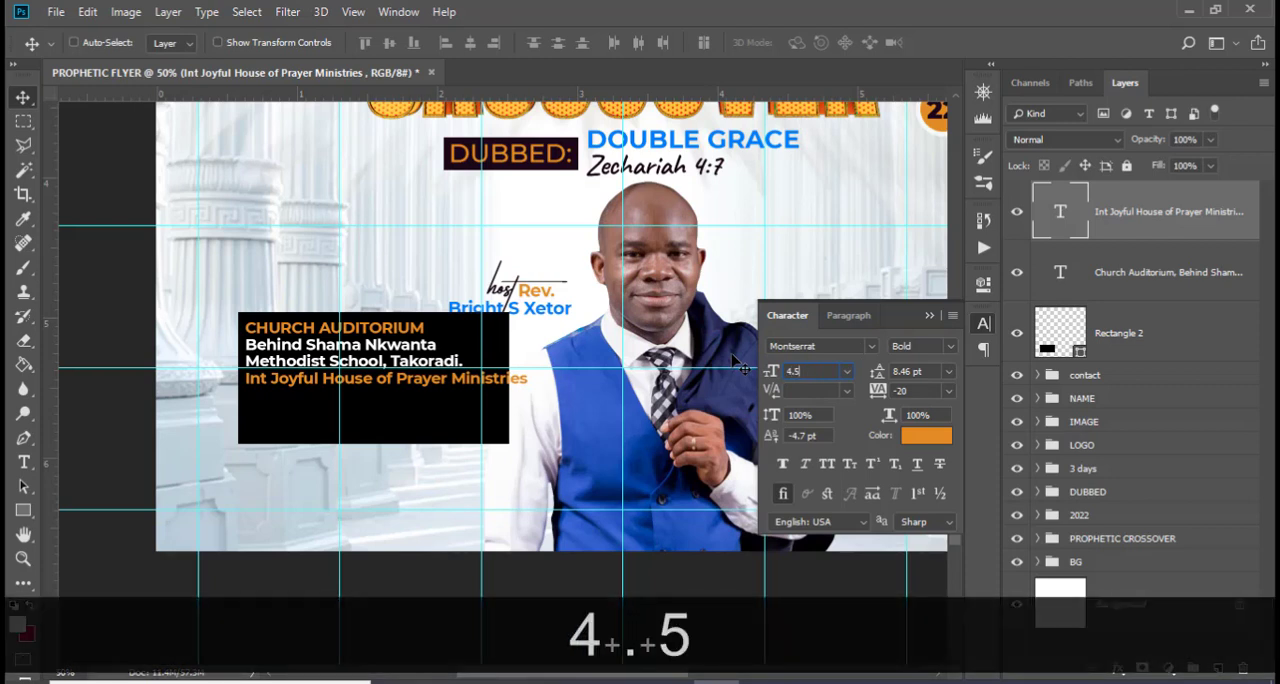
{"action": "key", "text": "Return"}
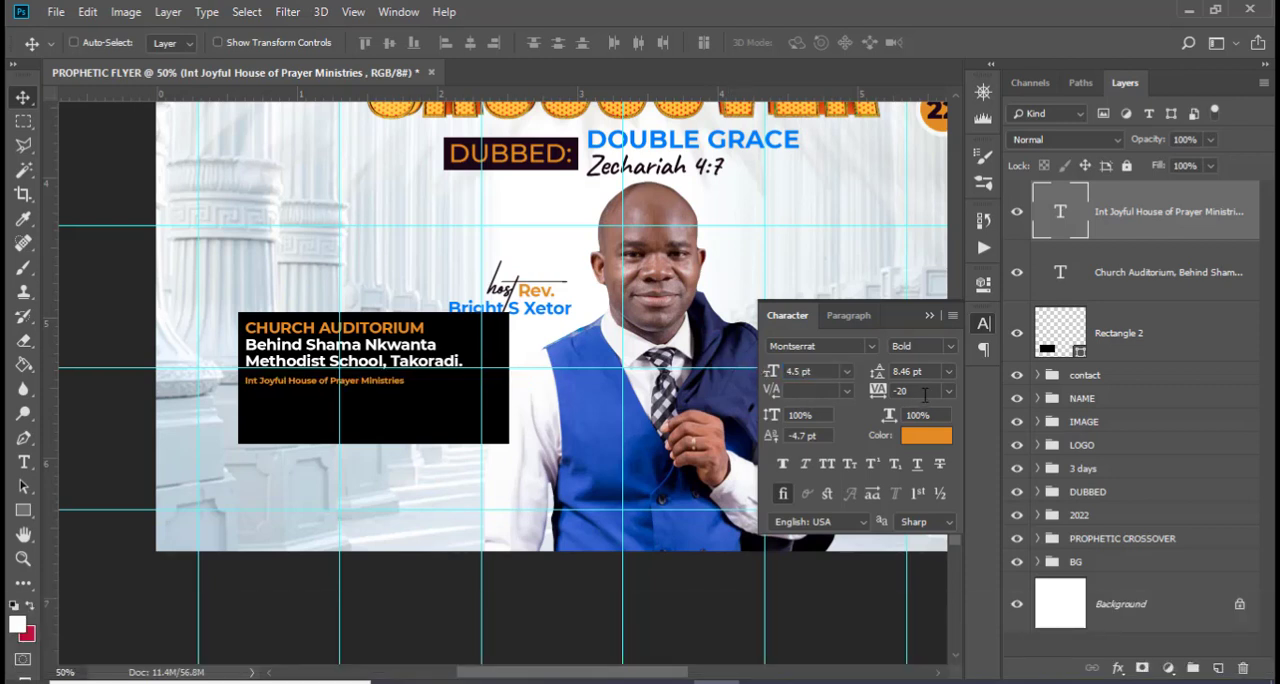
{"action": "type", "text": "200"}
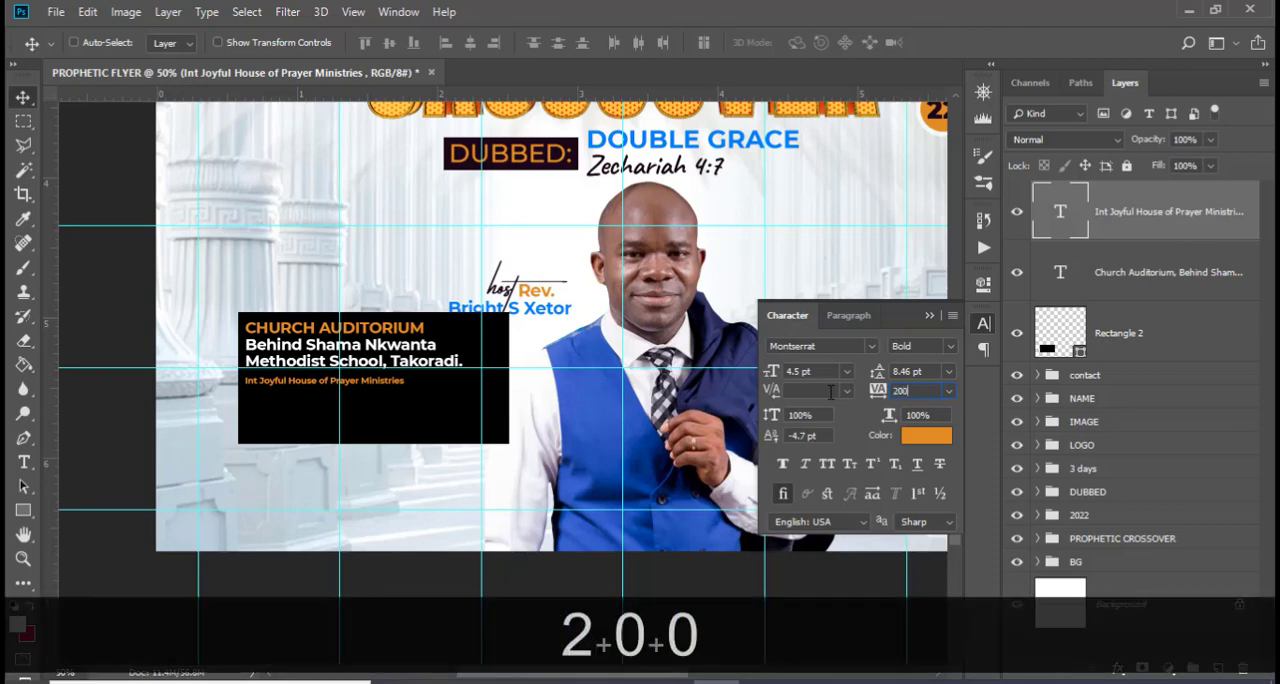
{"action": "key", "text": "Return"}
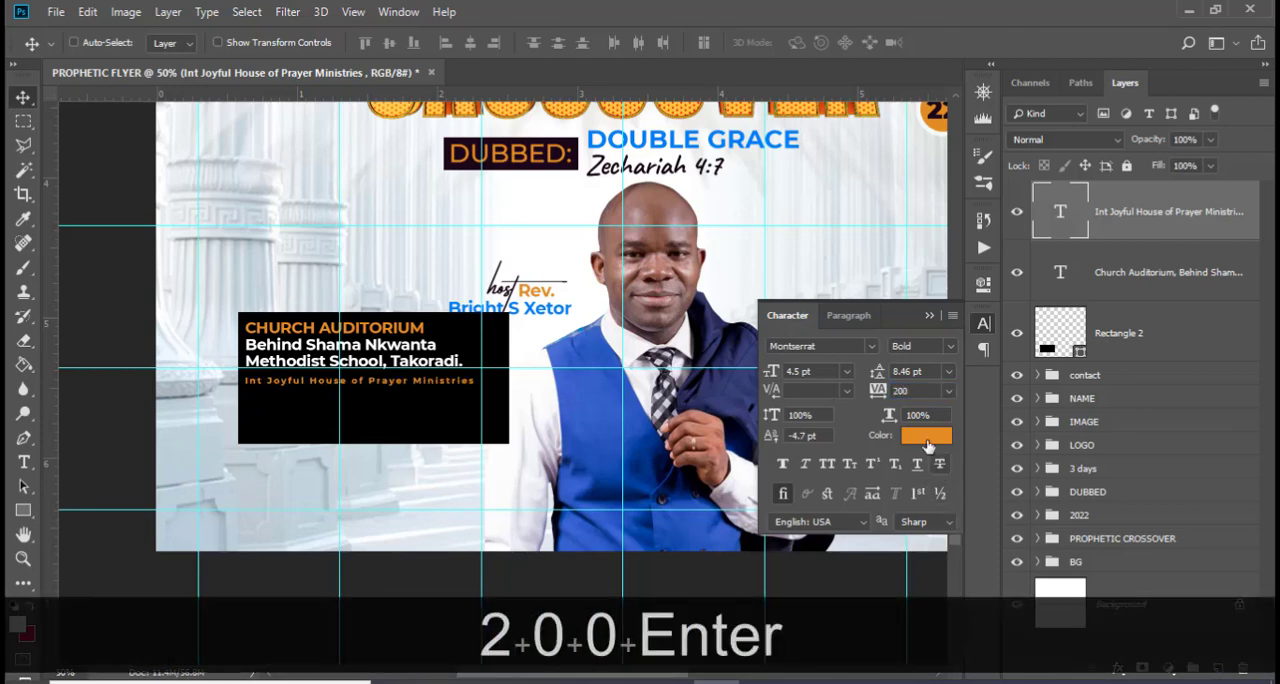
Change the ministry name line's text color to white, ffffff
{"action": "left_click", "coordinate": [926, 435]}
{"action": "type", "text": "ffffff"}
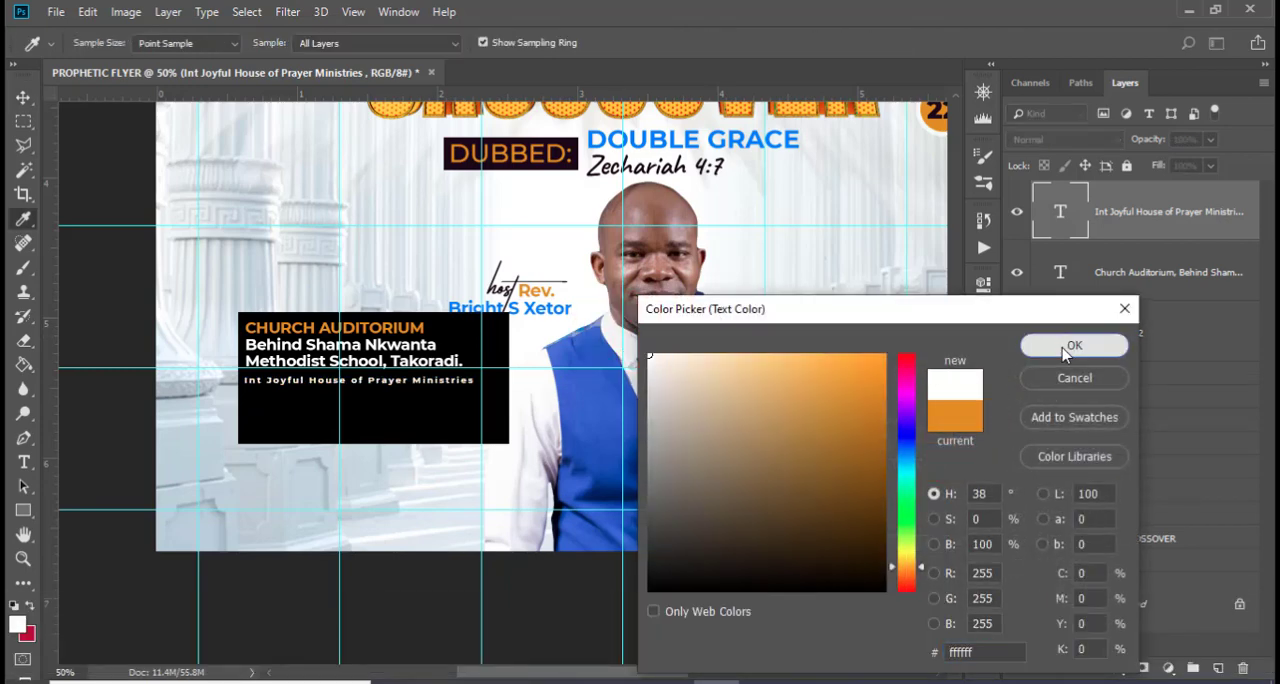
{"action": "left_click", "coordinate": [1071, 346]}
{"action": "left_click", "coordinate": [929, 316]}
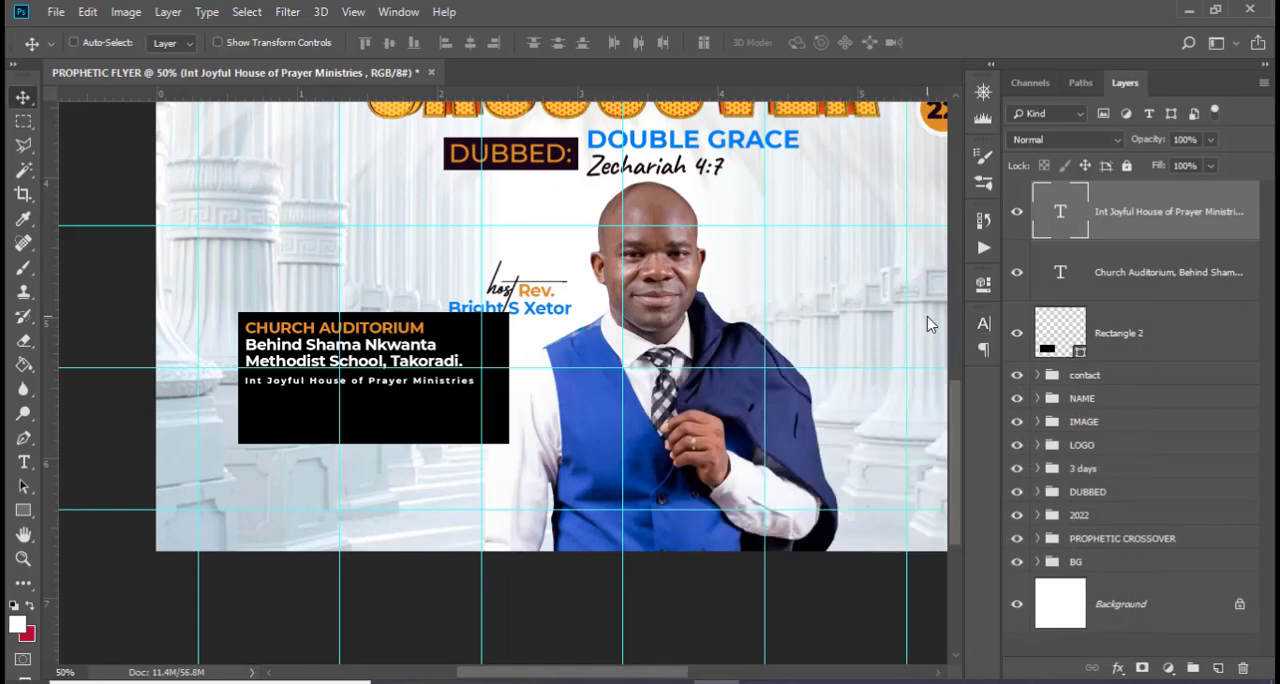
Hide the guides and set the ministry name line's Montserrat font style to Medium
{"action": "key", "text": "ctrl+h"}
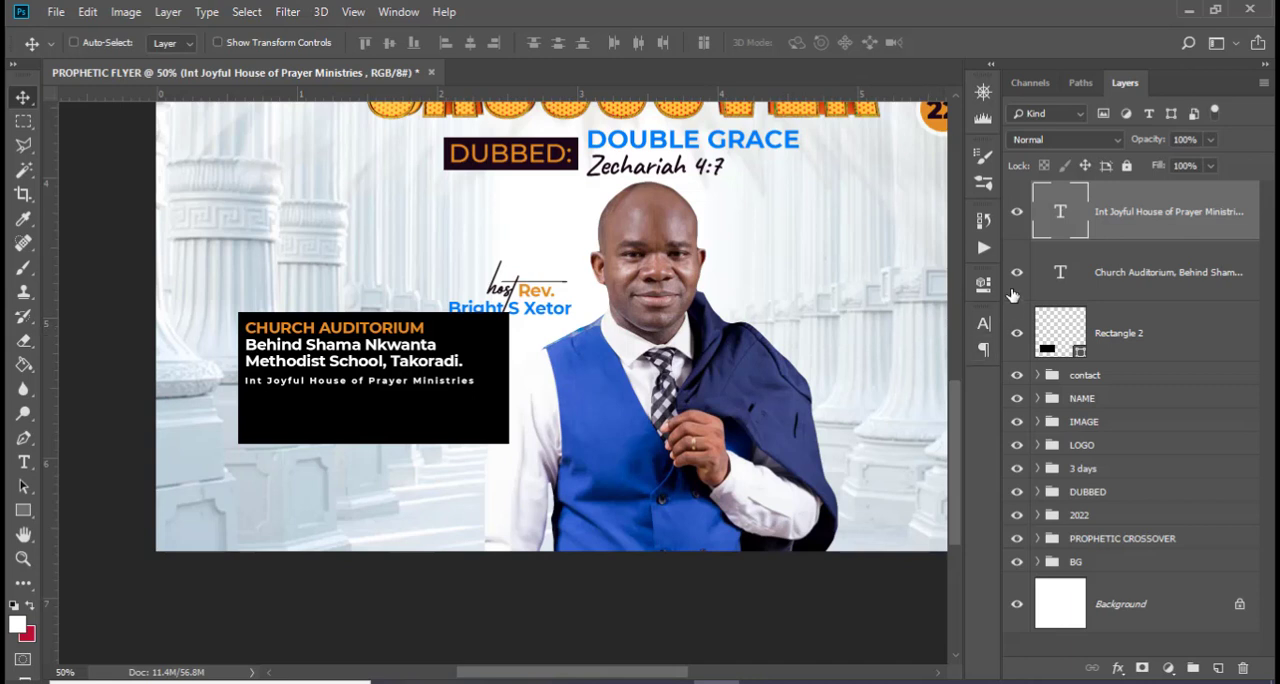
{"action": "left_click", "coordinate": [984, 323]}
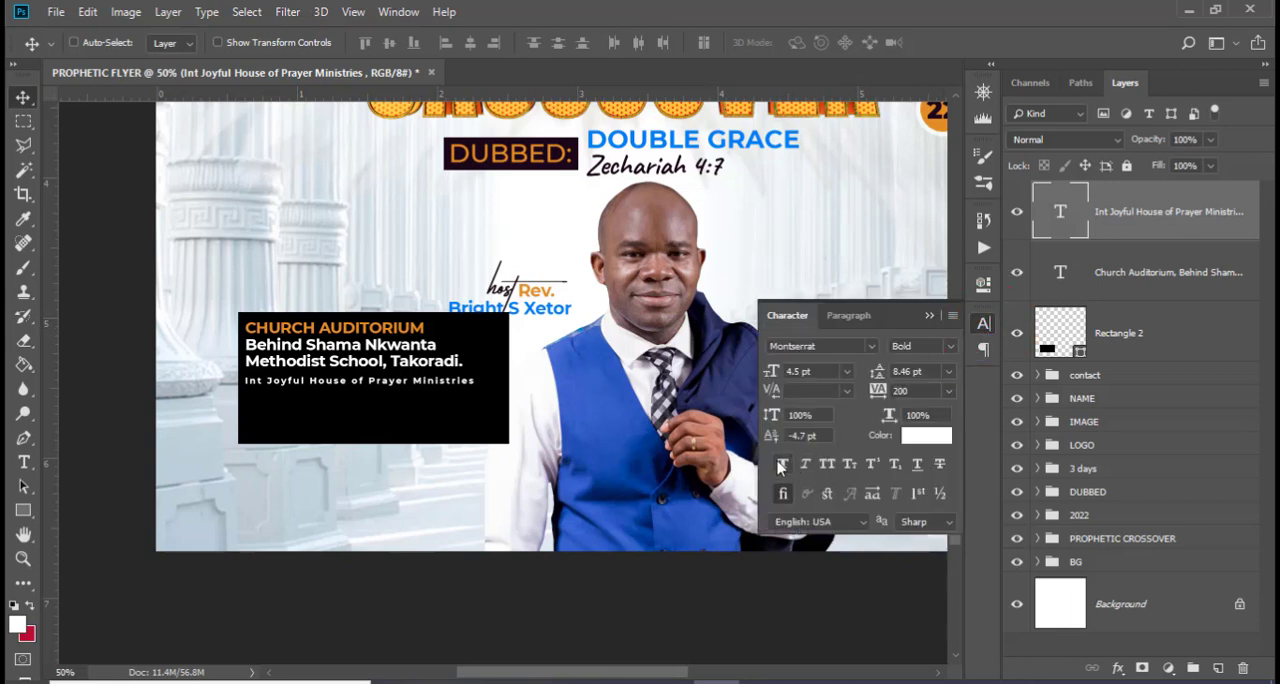
{"action": "left_click", "coordinate": [950, 346]}
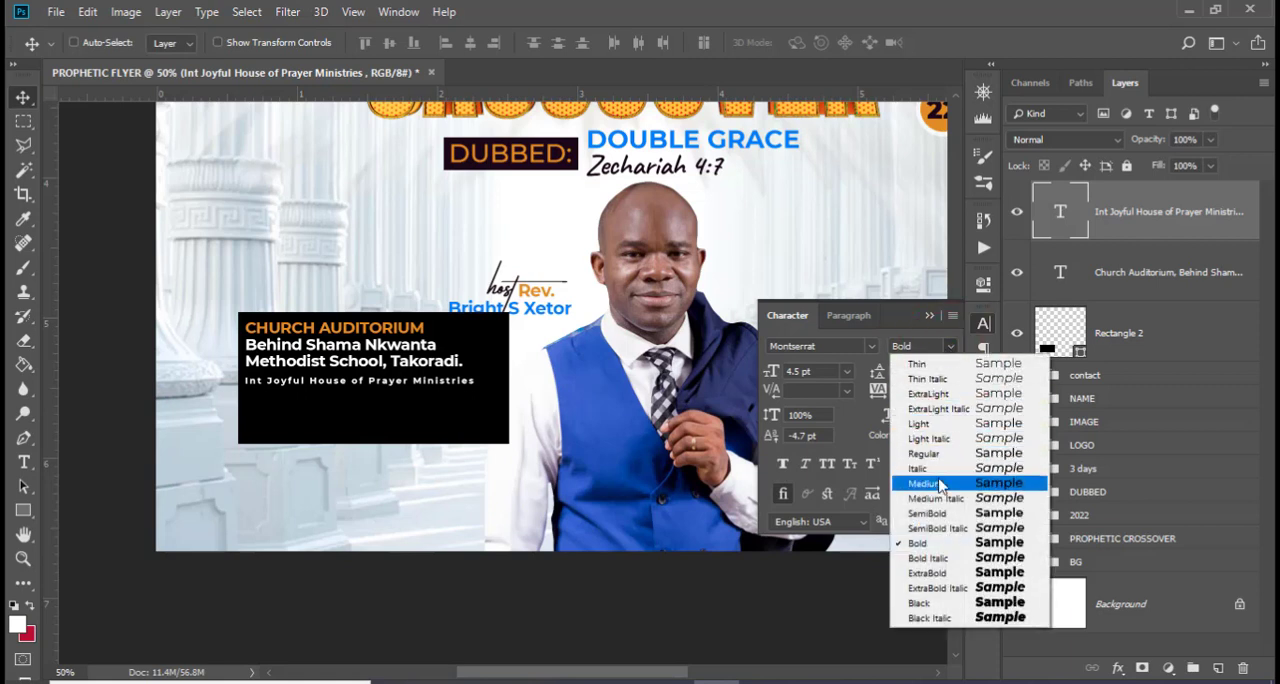
{"action": "left_click", "coordinate": [938, 485]}
{"action": "left_click", "coordinate": [929, 315]}
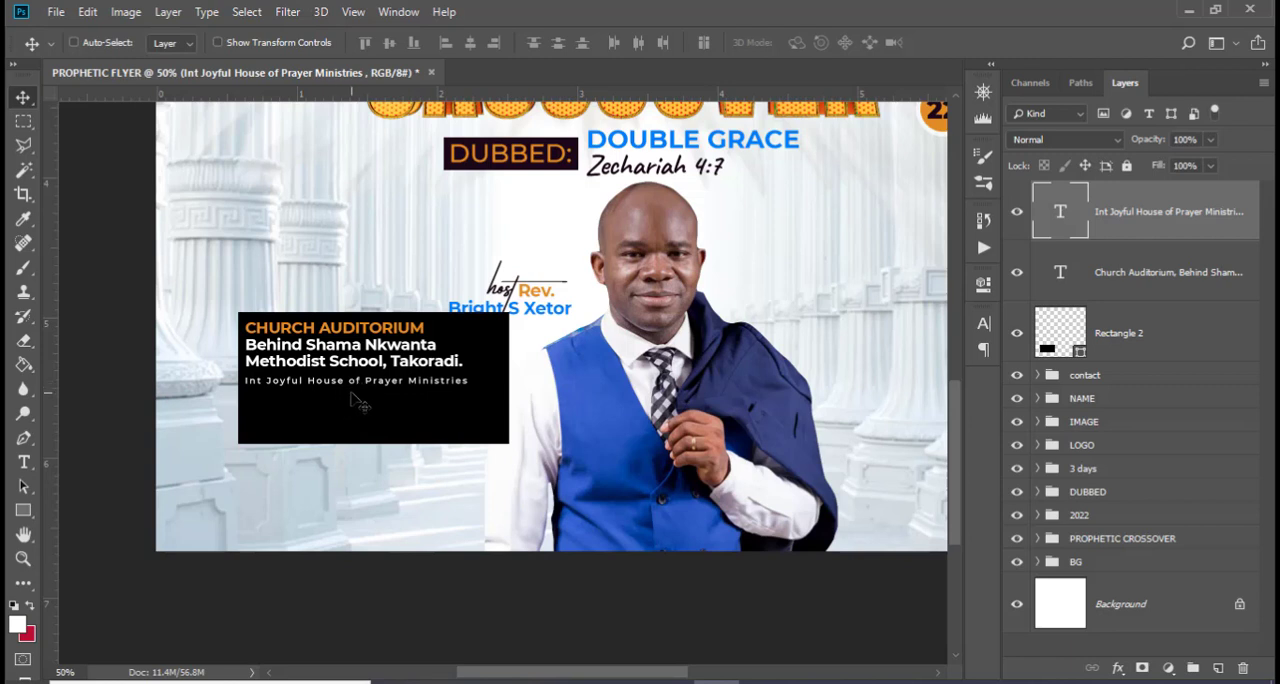
Set the ministry name line's tracking to 60 and shift the line right to leave room for an icon before it
{"action": "left_click", "coordinate": [983, 323]}
{"action": "left_click", "coordinate": [882, 391]}
{"action": "type", "text": "0"}
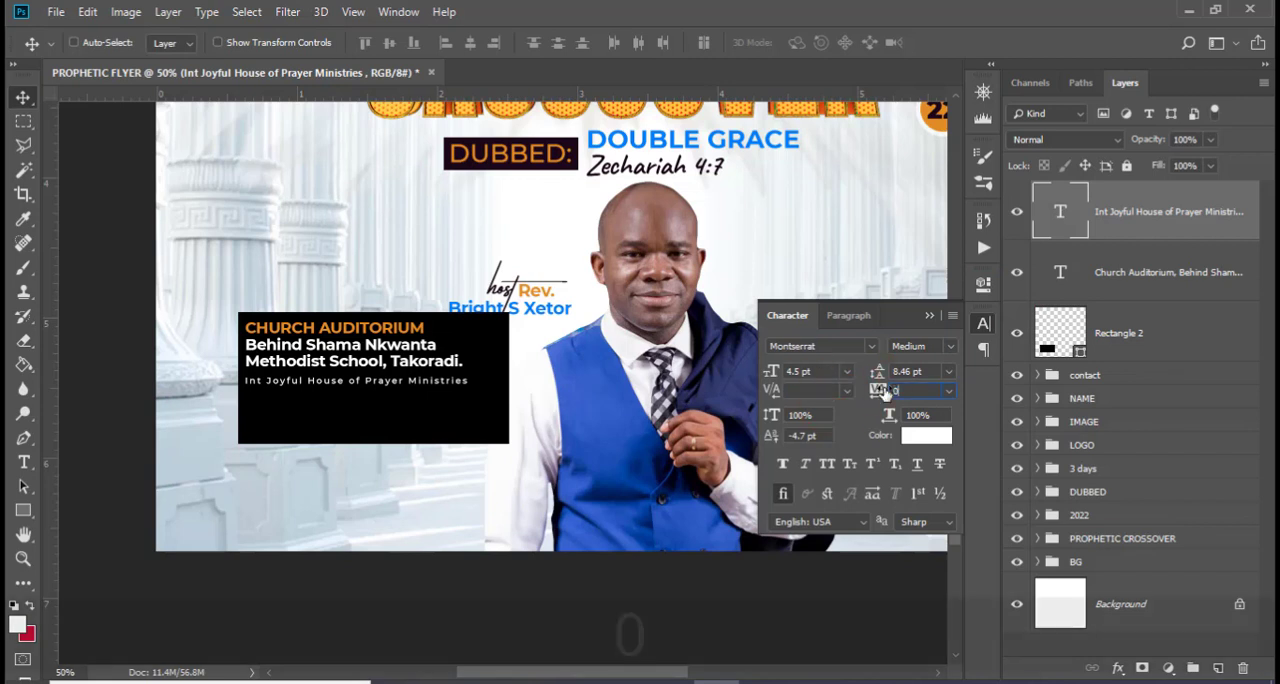
{"action": "key", "text": "Return"}
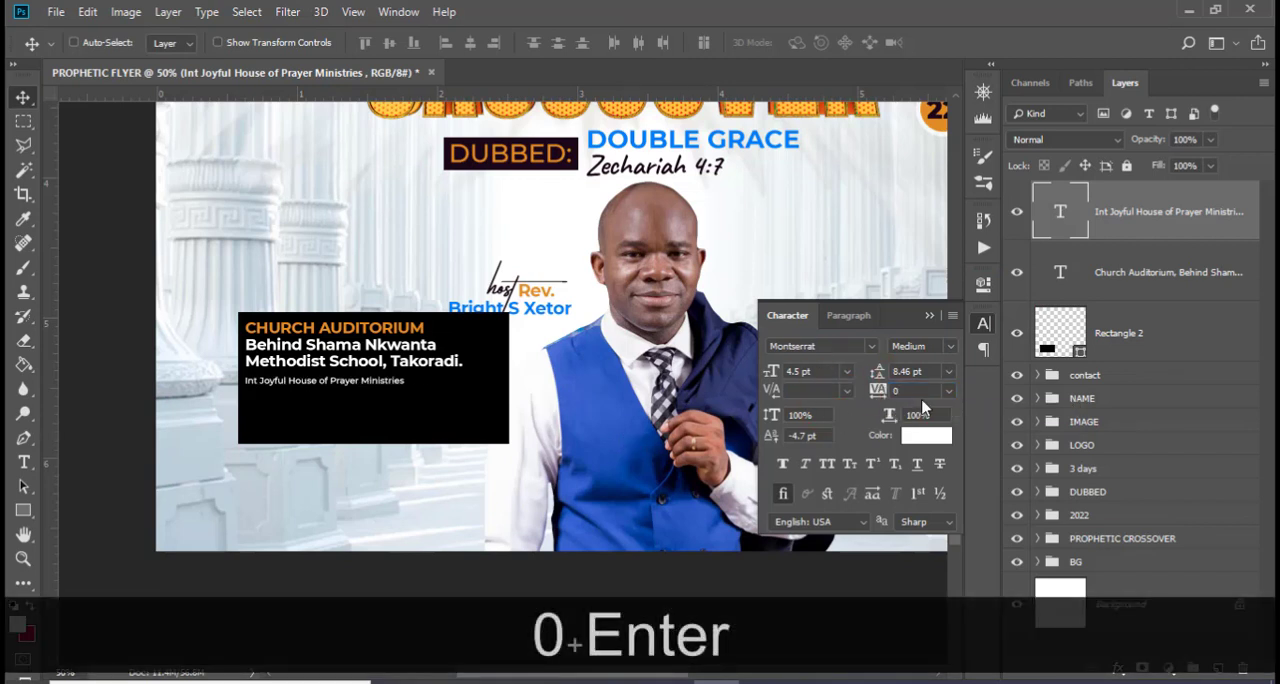
{"action": "type", "text": "60"}
{"action": "key", "text": "Return"}
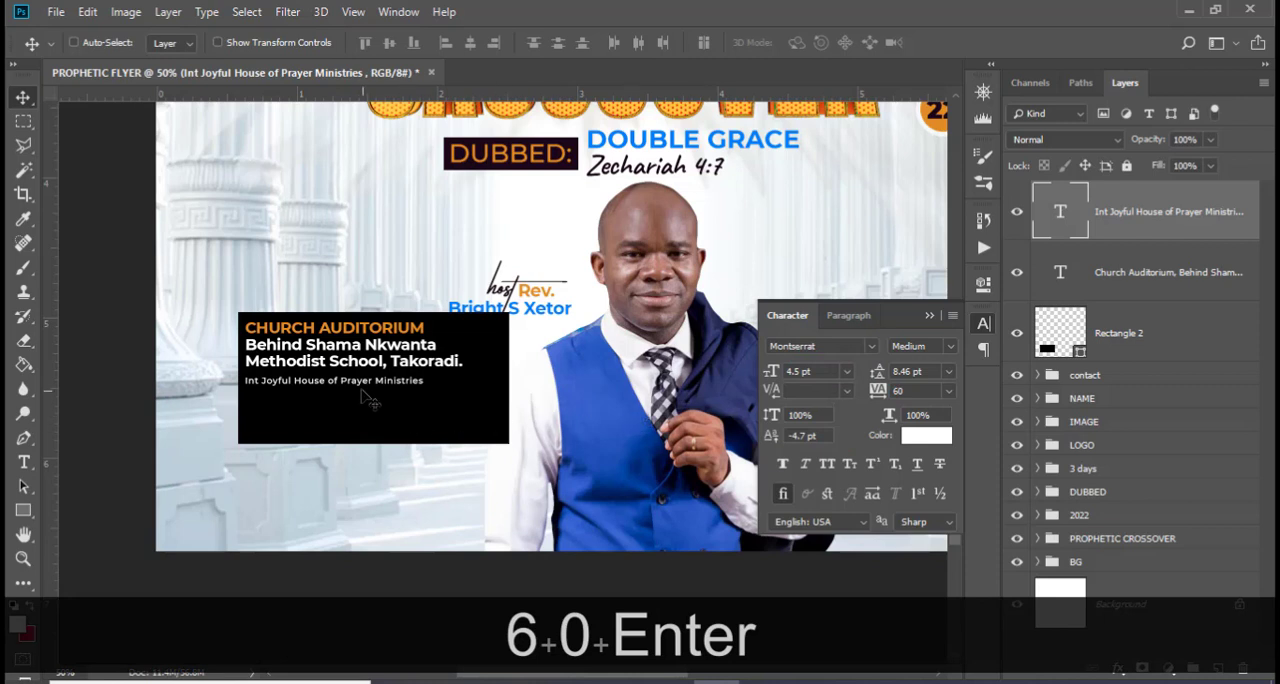
{"action": "left_click_drag", "start_coordinate": [363, 396], "coordinate": [395, 397]}
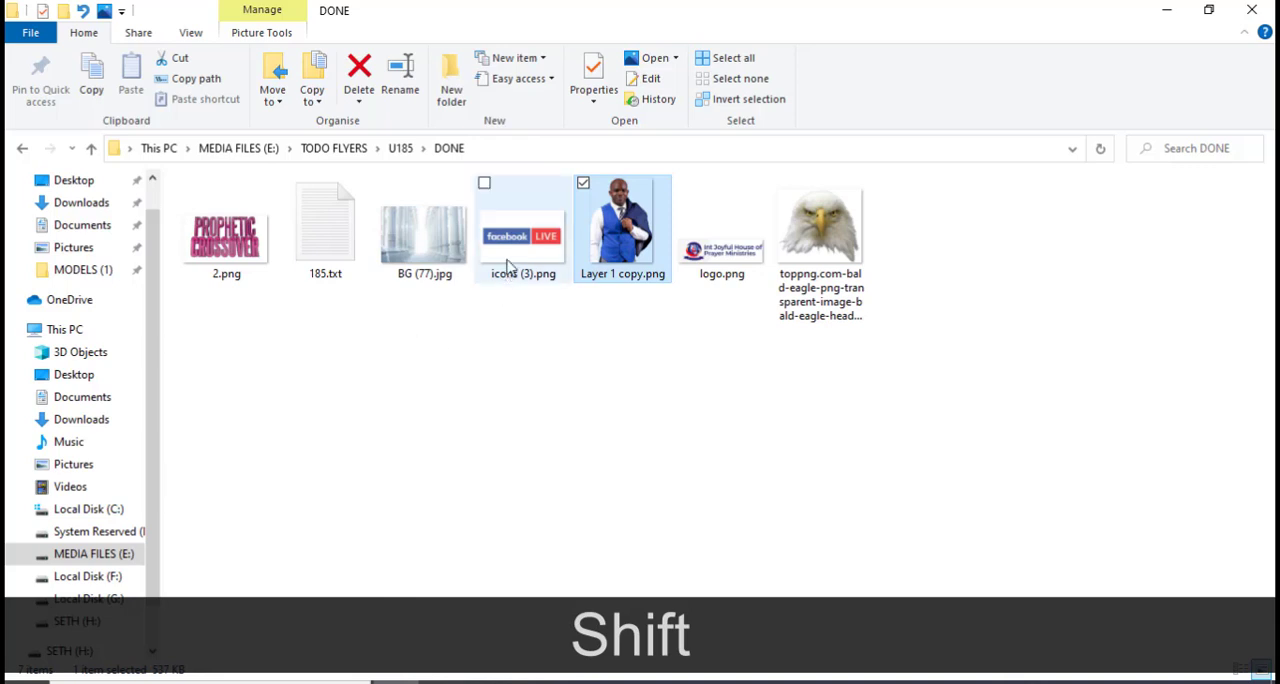
Place the facebook LIVE image icons (3).png from the DONE folder into the flyer over the venue box
{"action": "left_click_drag", "start_coordinate": [507, 254], "coordinate": [517, 423]}
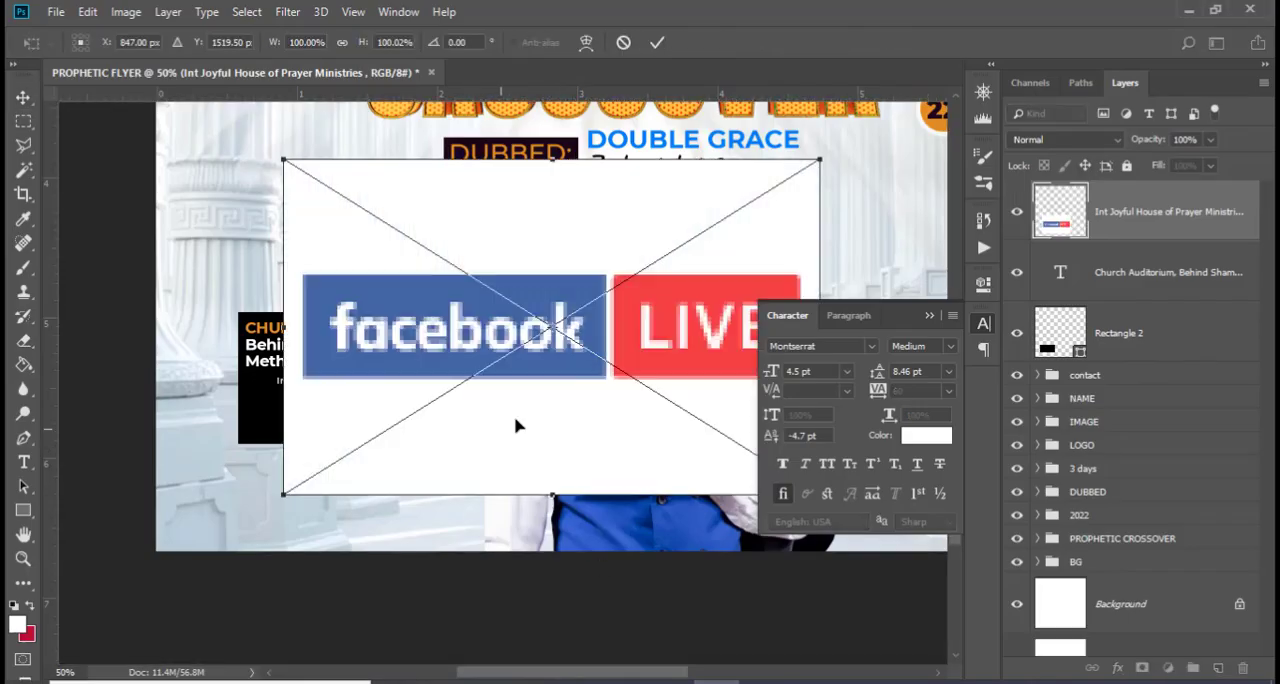
{"action": "left_click_drag", "start_coordinate": [603, 342], "coordinate": [567, 325]}
{"action": "key", "text": "Return"}
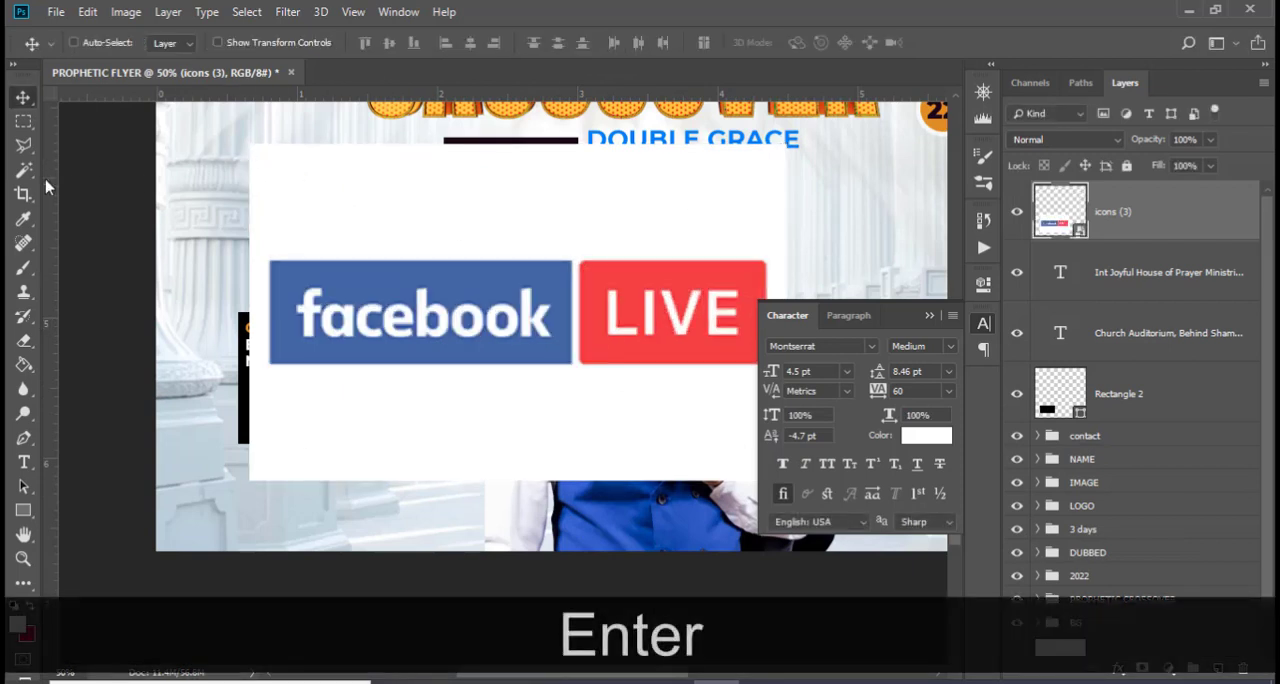
Select the white area around the facebook LIVE badge, invert the selection and mask out the white background
{"action": "left_click", "coordinate": [24, 170]}
{"action": "left_click", "coordinate": [345, 217]}
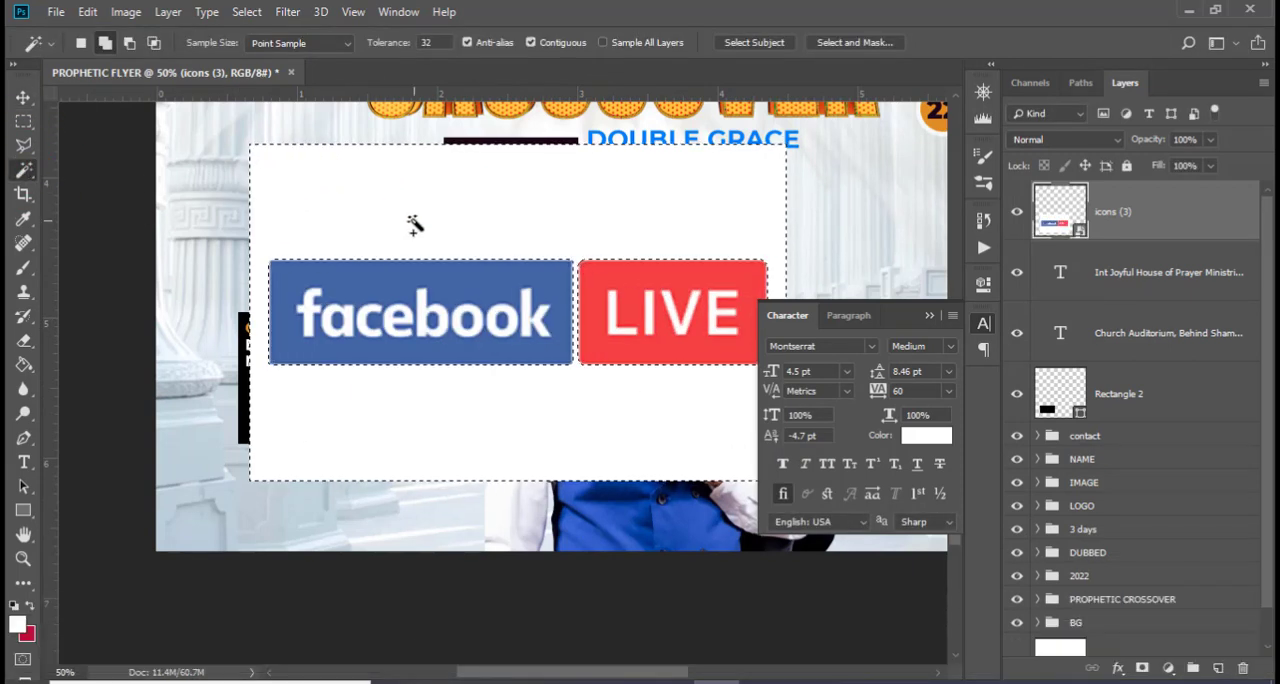
{"action": "right_click", "coordinate": [415, 226]}
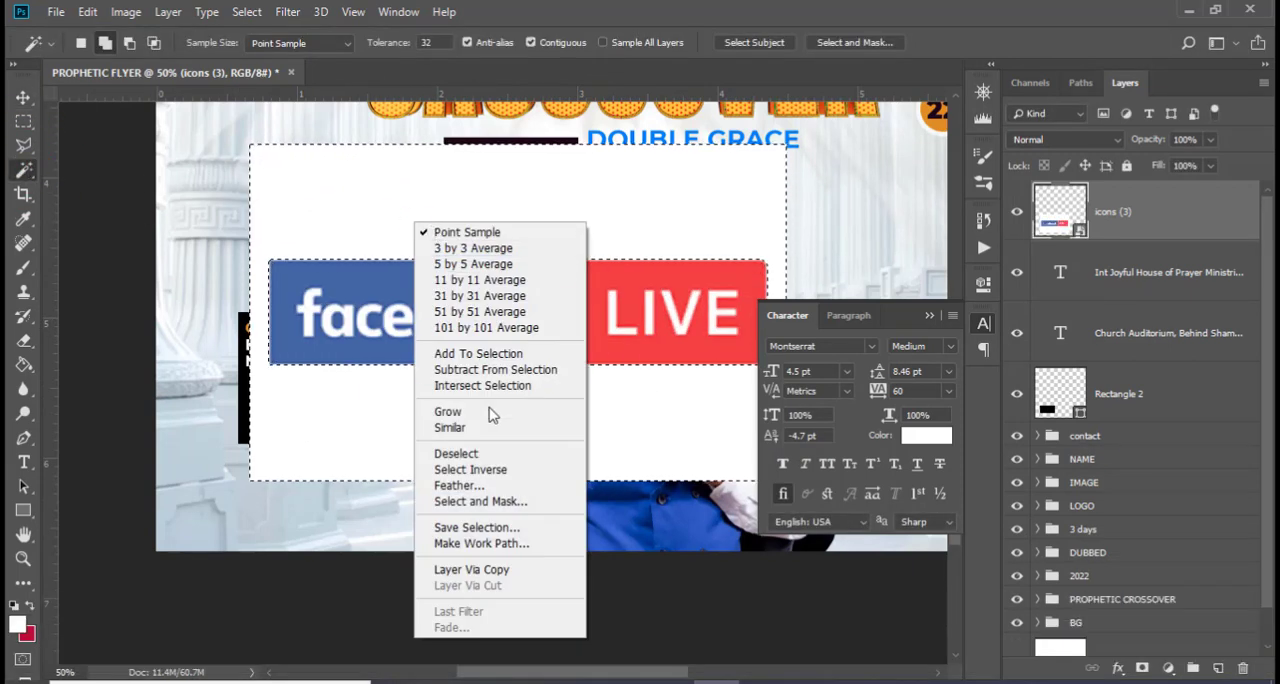
{"action": "left_click", "coordinate": [500, 470]}
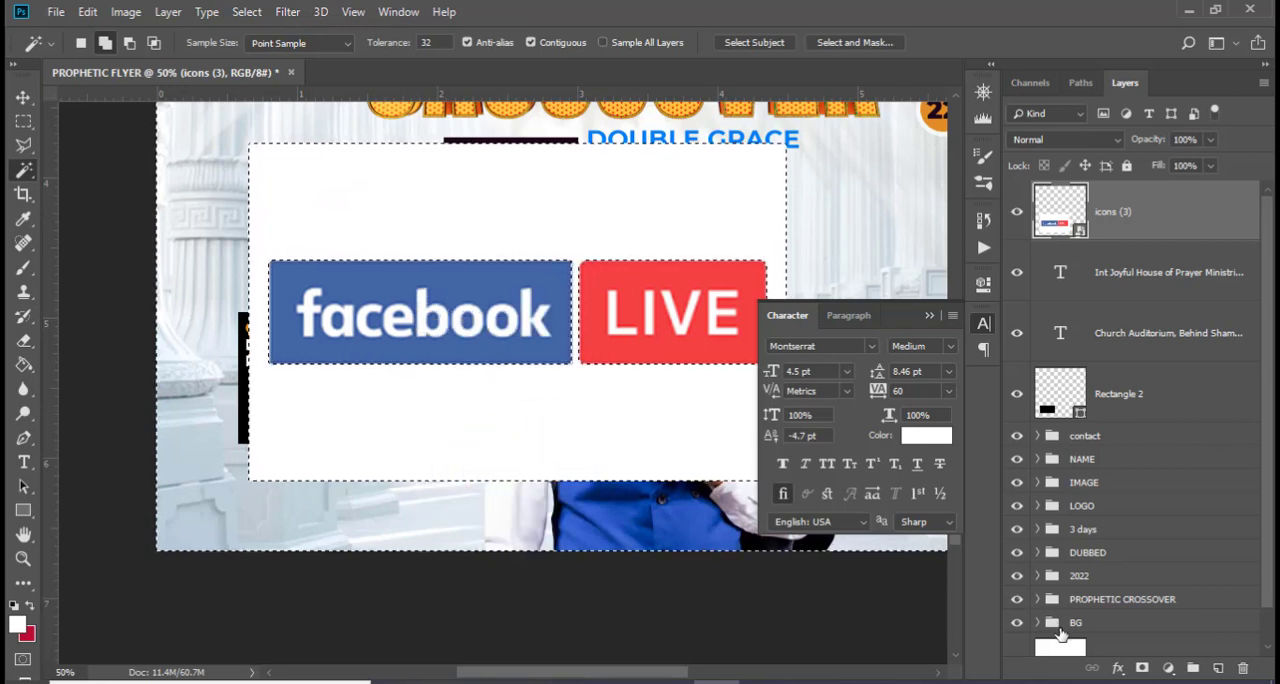
{"action": "left_click", "coordinate": [1141, 668]}
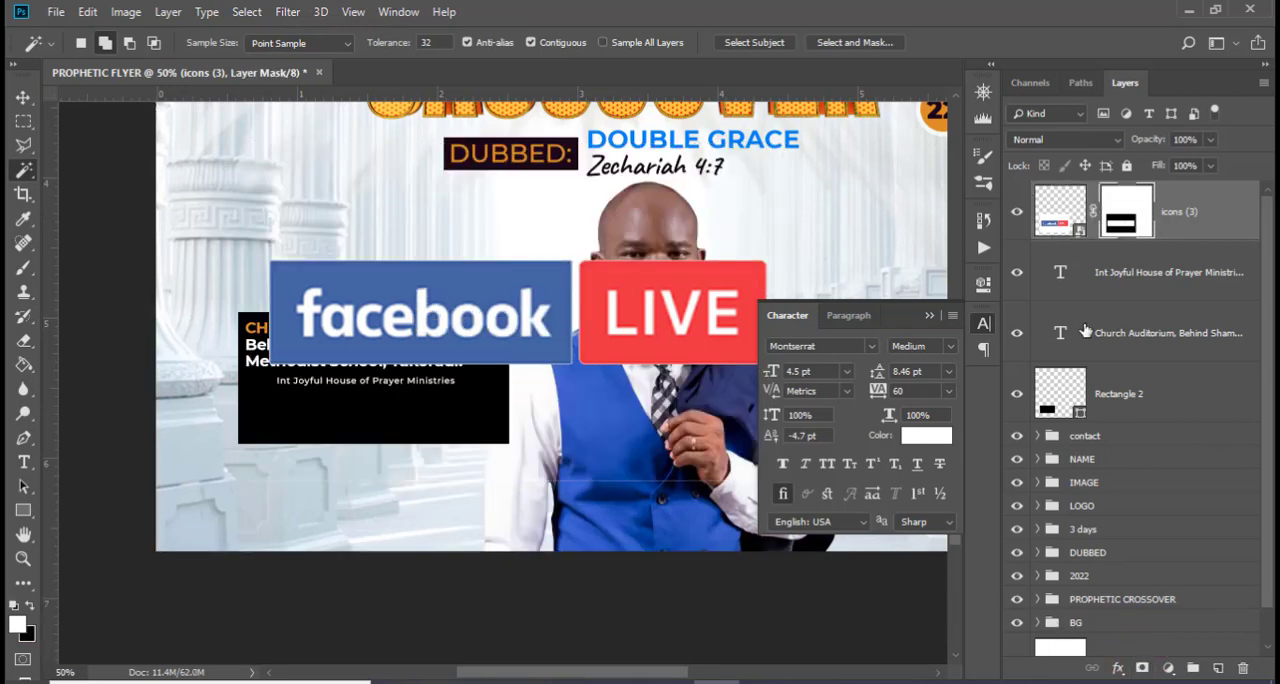
Paint black on the badge's layer mask with a 125 px Hard Round brush to hide the leftover edges around it
{"action": "key", "text": "b"}
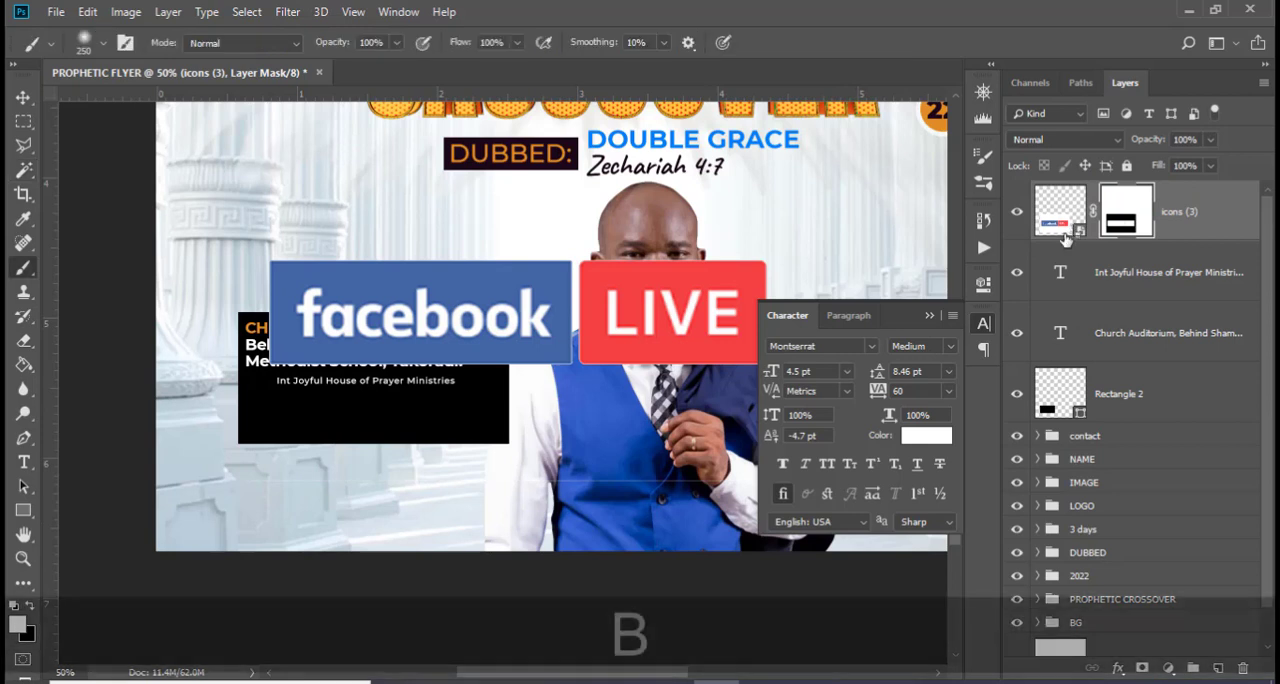
{"action": "key", "text": "bracketleft"}
{"action": "key", "text": "bracketleft"}
{"action": "key", "text": "bracketleft"}
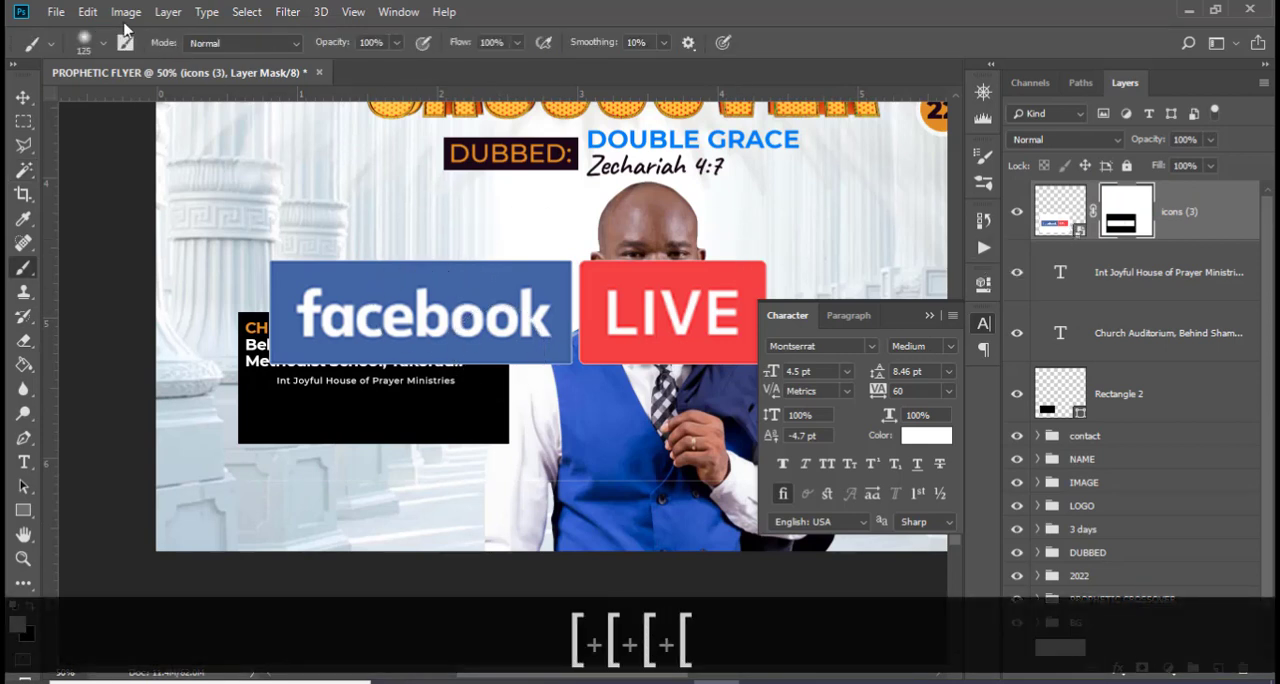
{"action": "left_click", "coordinate": [103, 43]}
{"action": "left_click", "coordinate": [73, 188]}
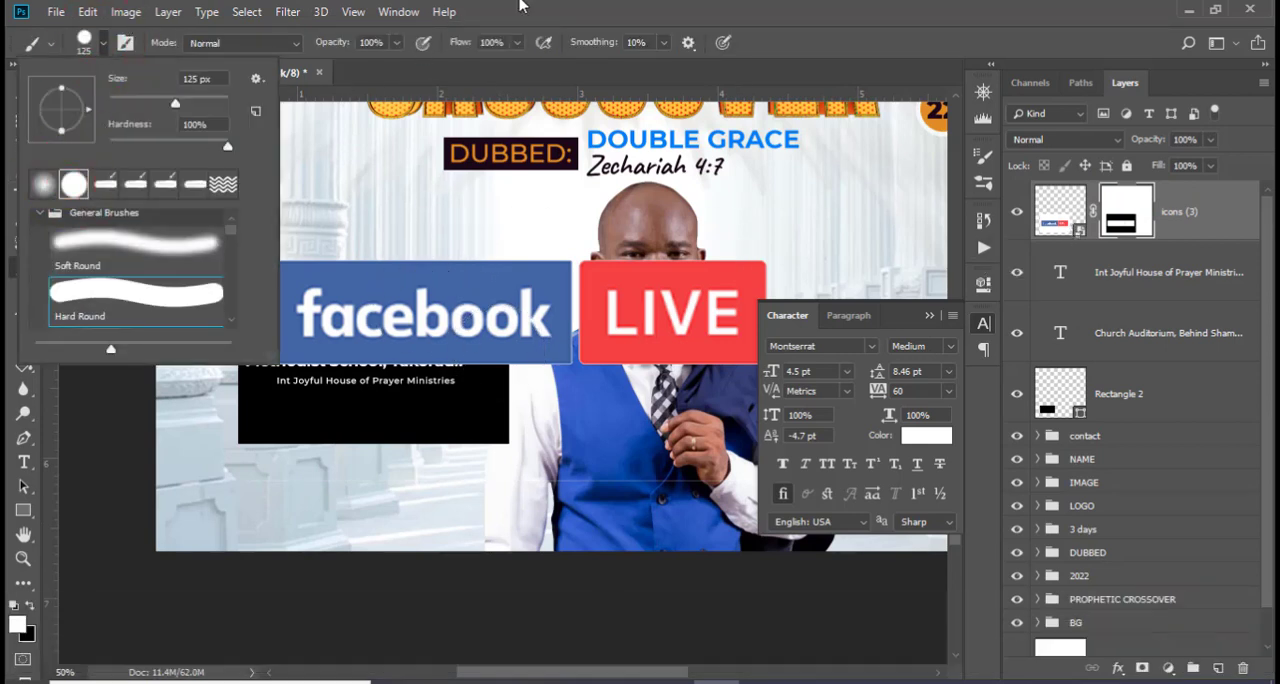
{"action": "left_click", "coordinate": [566, 5]}
{"action": "left_click_drag", "start_coordinate": [216, 497], "coordinate": [437, 486]}
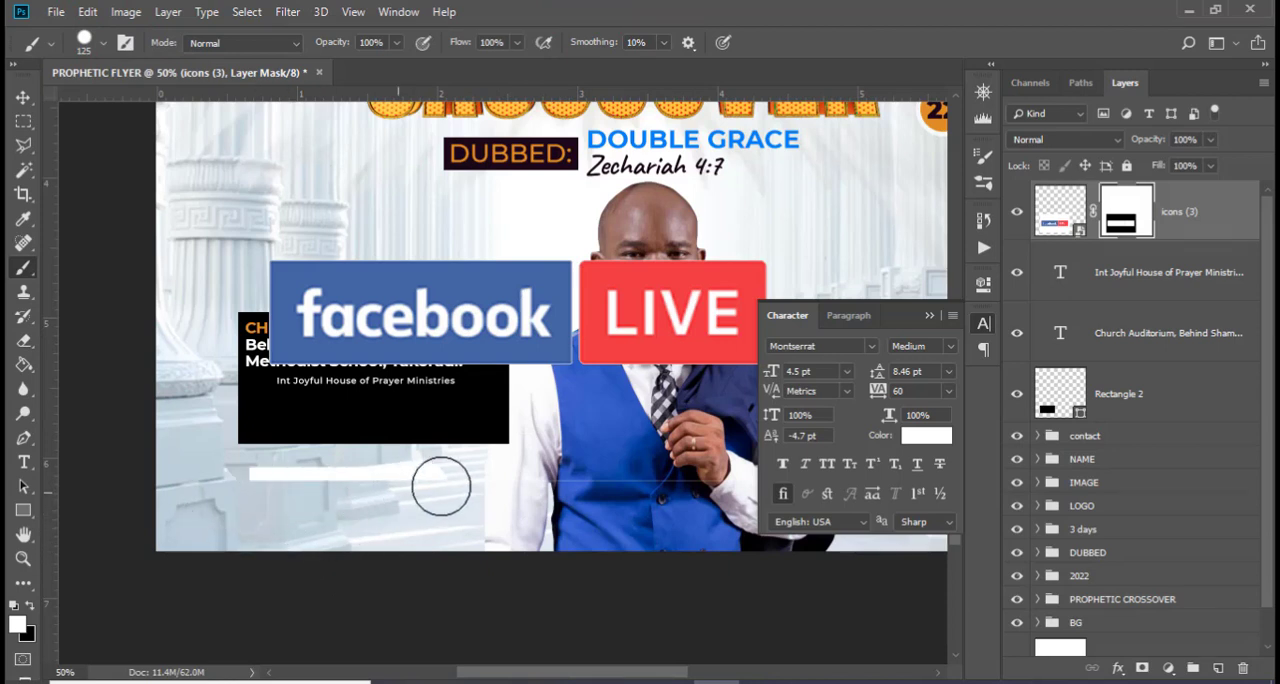
{"action": "left_click", "coordinate": [28, 606]}
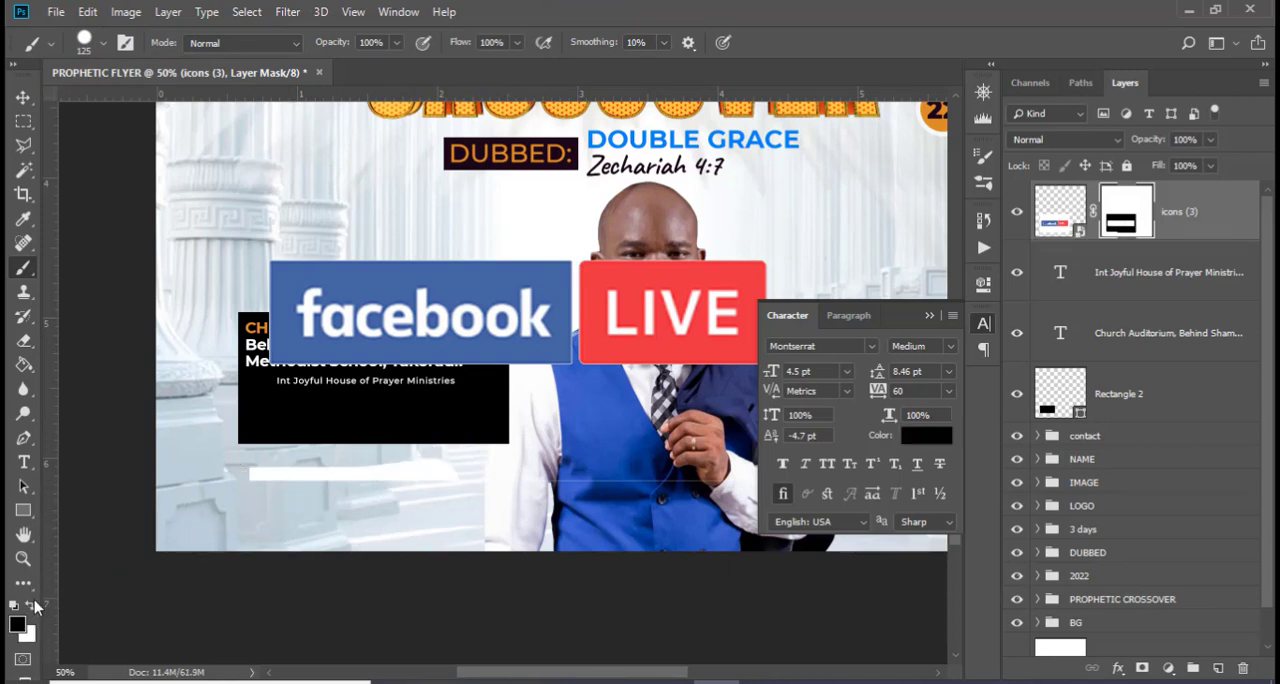
{"action": "left_click_drag", "start_coordinate": [269, 487], "coordinate": [660, 481]}
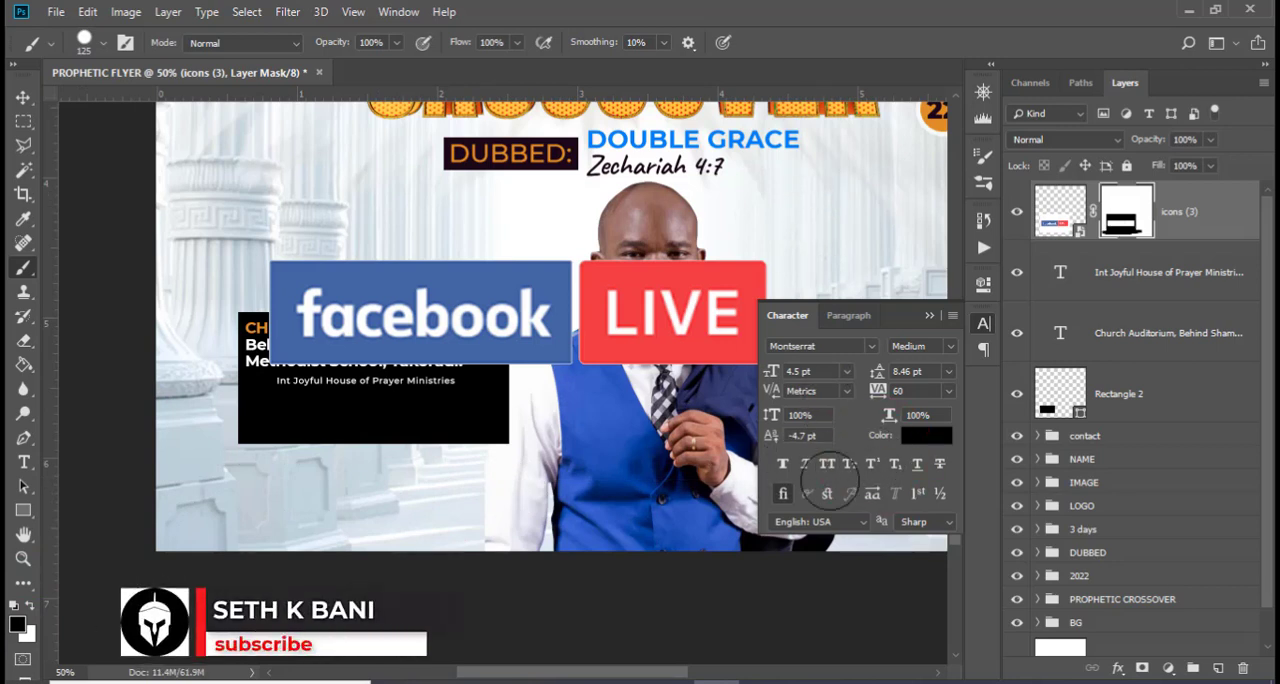
{"action": "left_click", "coordinate": [195, 220]}
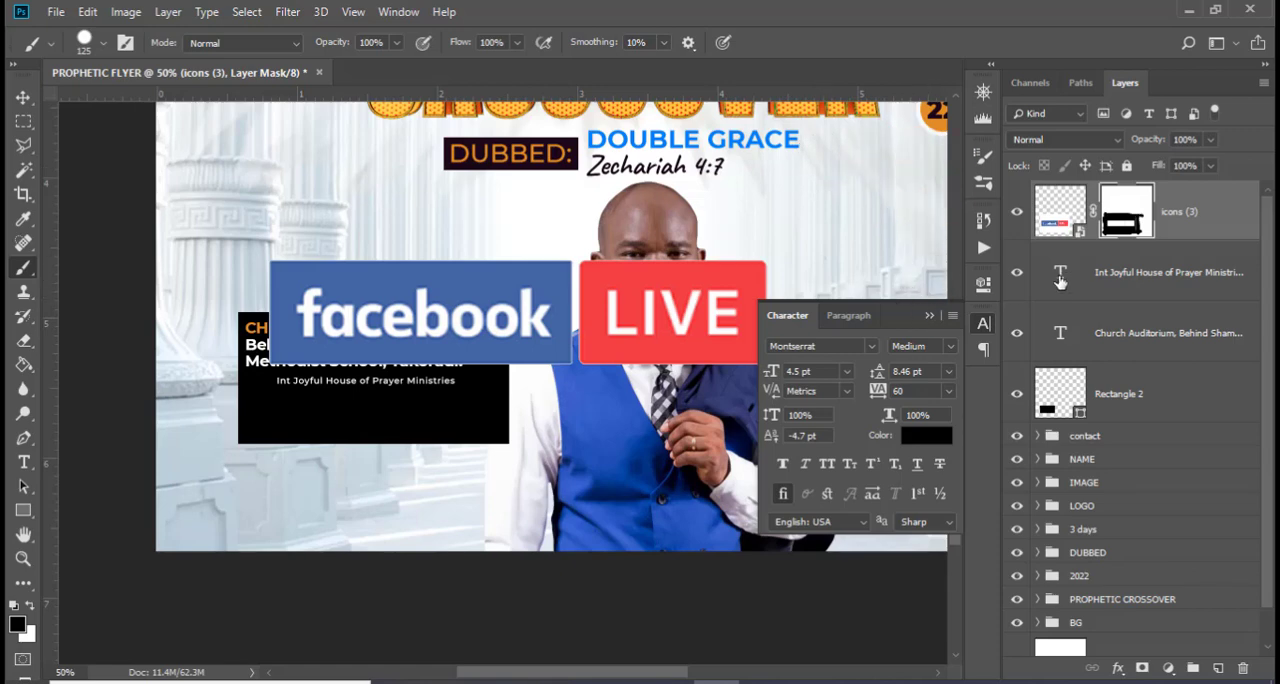
Convert the masked facebook LIVE badge layer to a smart object
{"action": "left_click", "coordinate": [929, 316]}
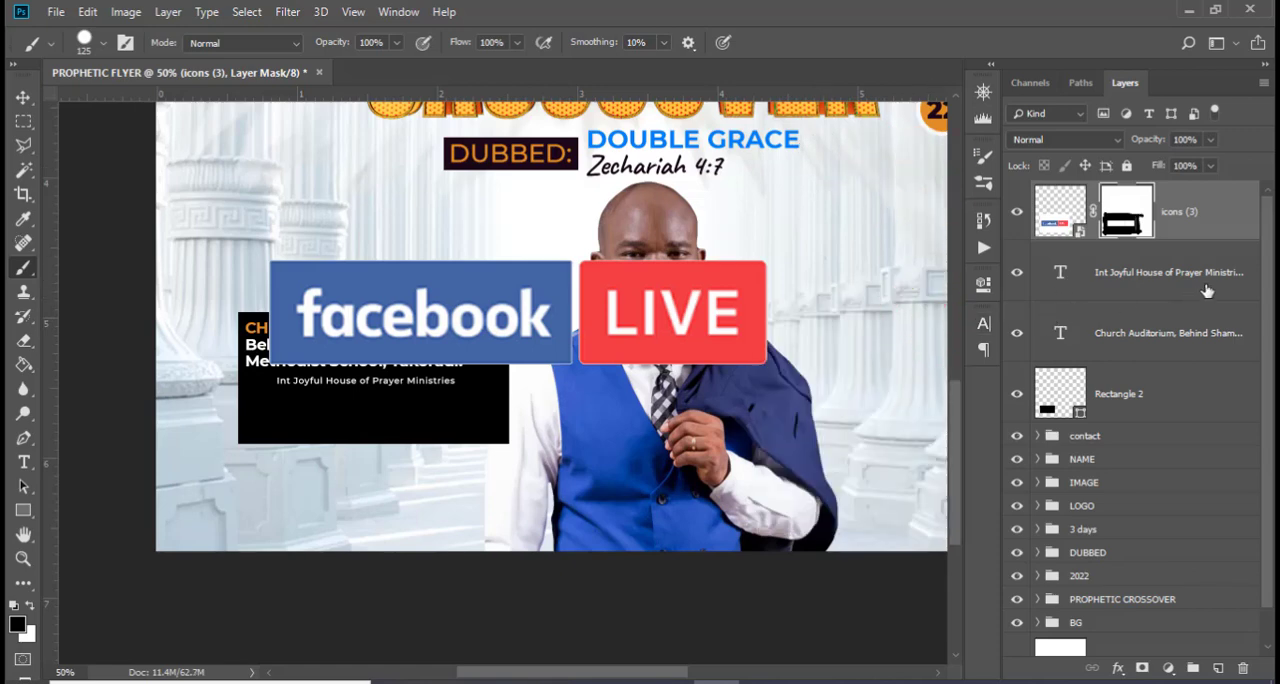
{"action": "right_click", "coordinate": [1224, 224]}
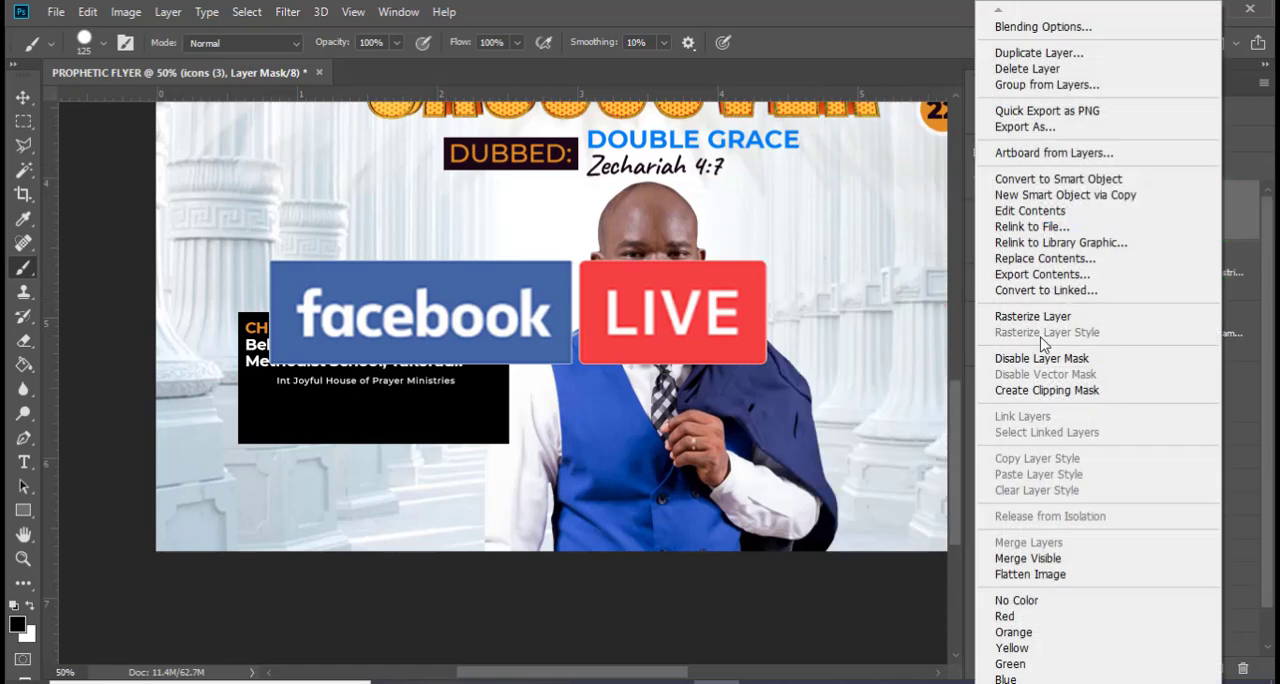
{"action": "left_click", "coordinate": [1043, 180]}
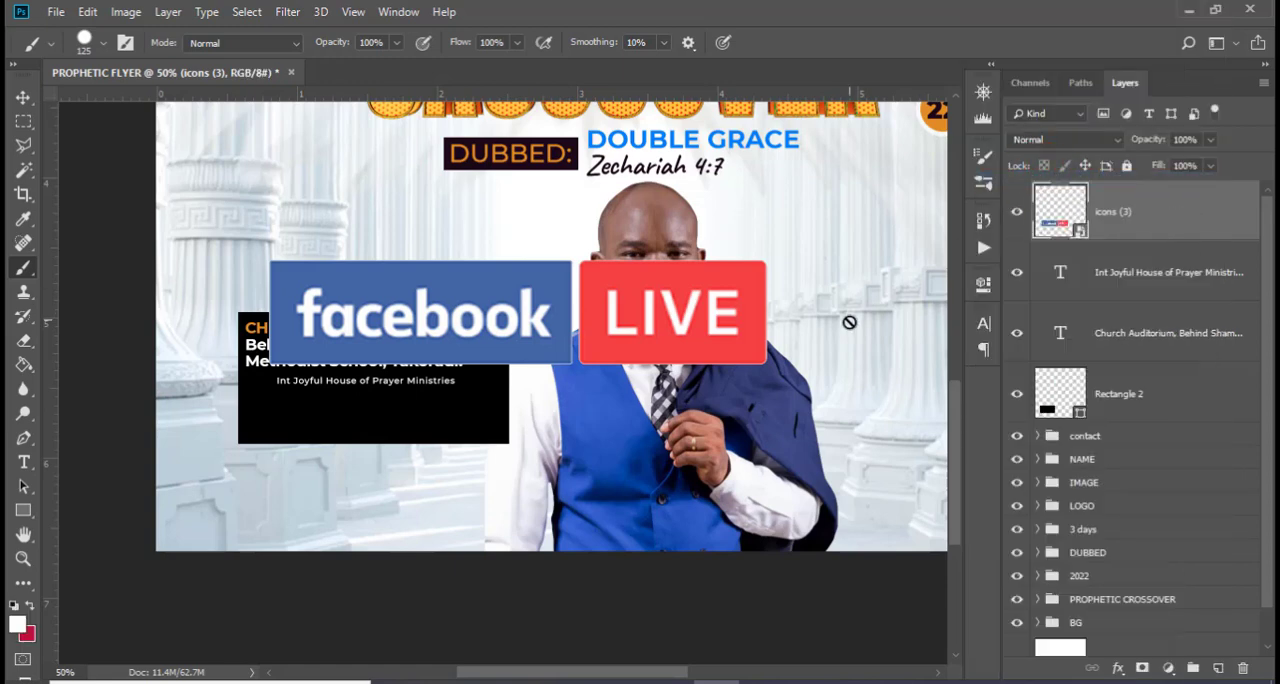
Scale the facebook LIVE badge down to the ministry line's text height and place it in front of that line, flush with the venue text
{"action": "key", "text": "ctrl+t"}
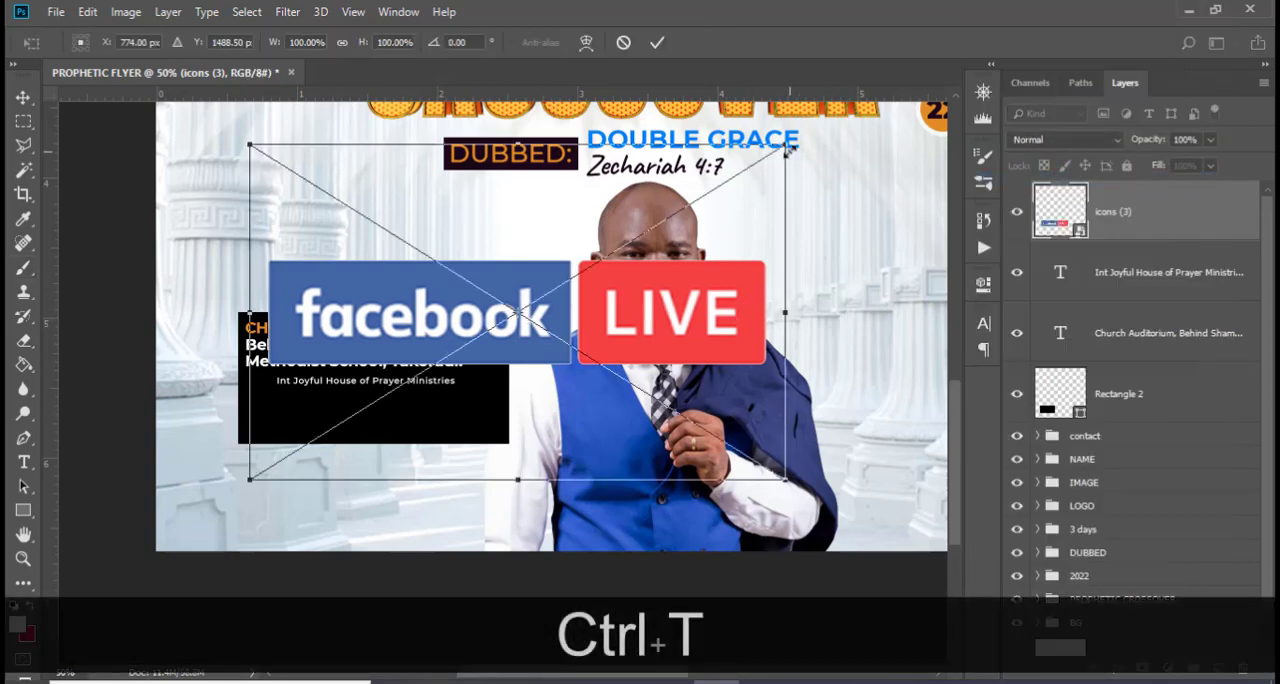
{"action": "left_click_drag", "start_coordinate": [788, 148], "coordinate": [259, 374]}
{"action": "key", "text": "shift+Return"}
{"action": "key", "text": "v"}
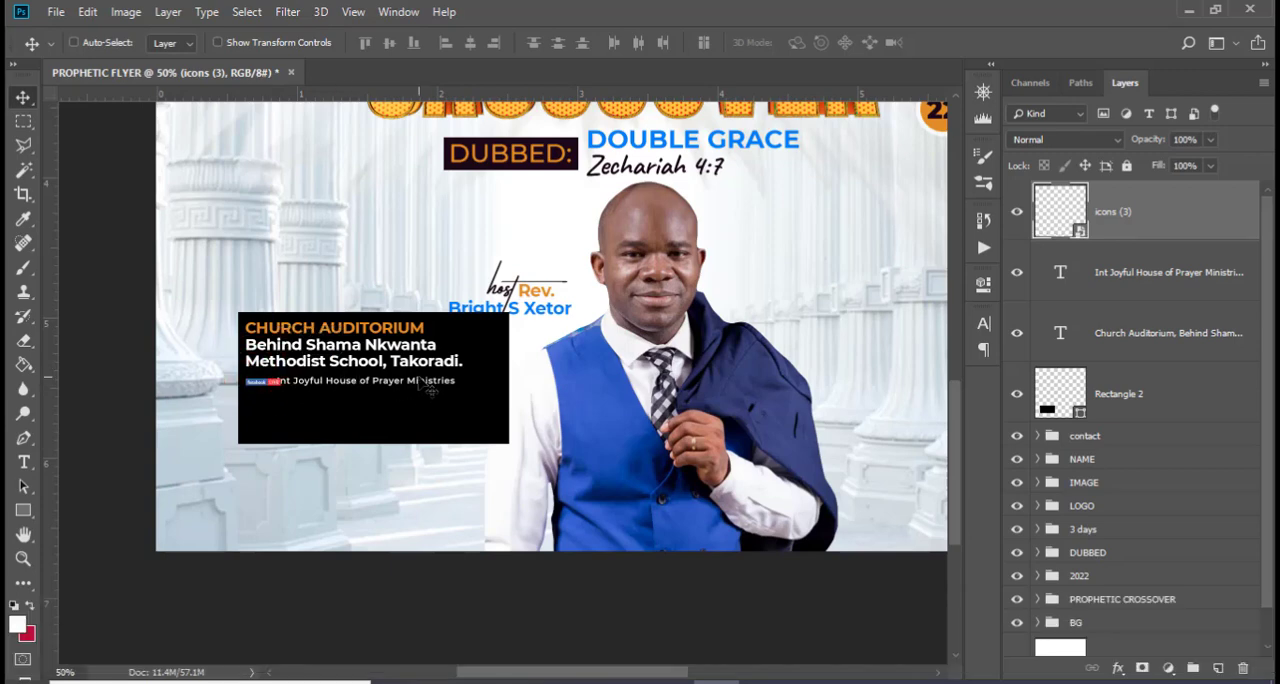
{"action": "key", "text": "ctrl+equal"}
{"action": "key", "text": "ctrl+equal"}
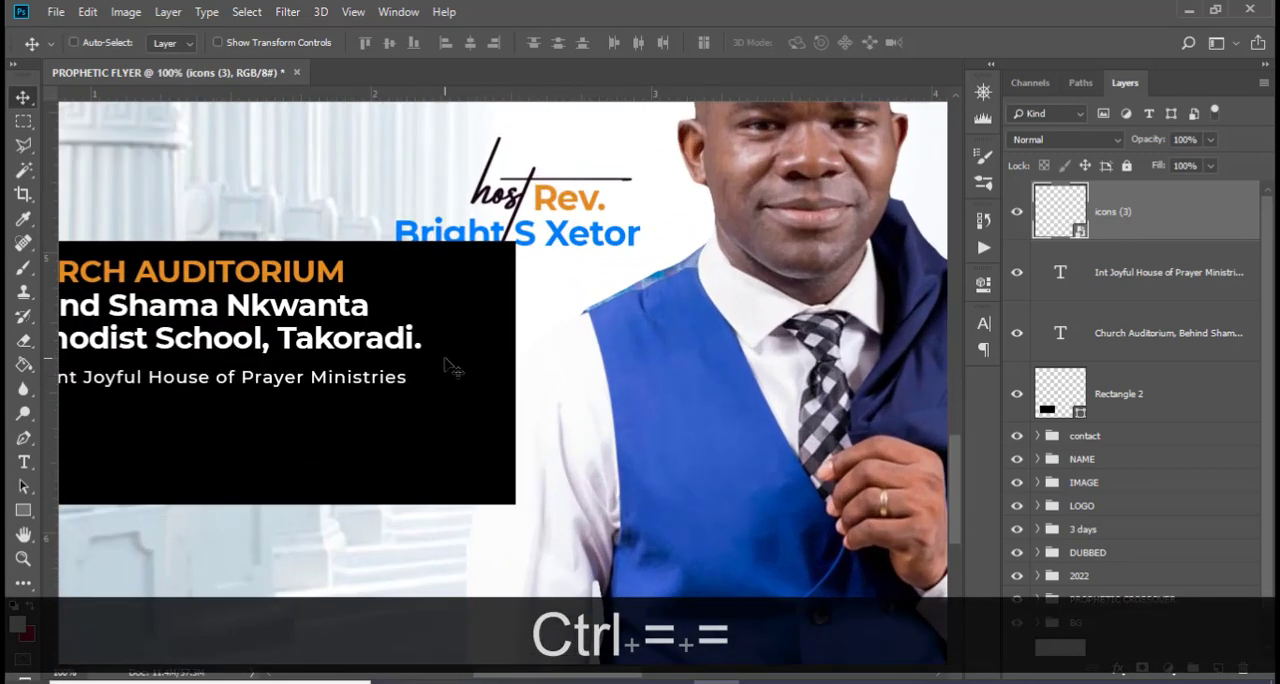
{"action": "scroll", "coordinate": [452, 368], "scroll_direction": "up", "scroll_amount": 2}
{"action": "scroll", "coordinate": [455, 367], "scroll_direction": "left", "scroll_amount": 4}
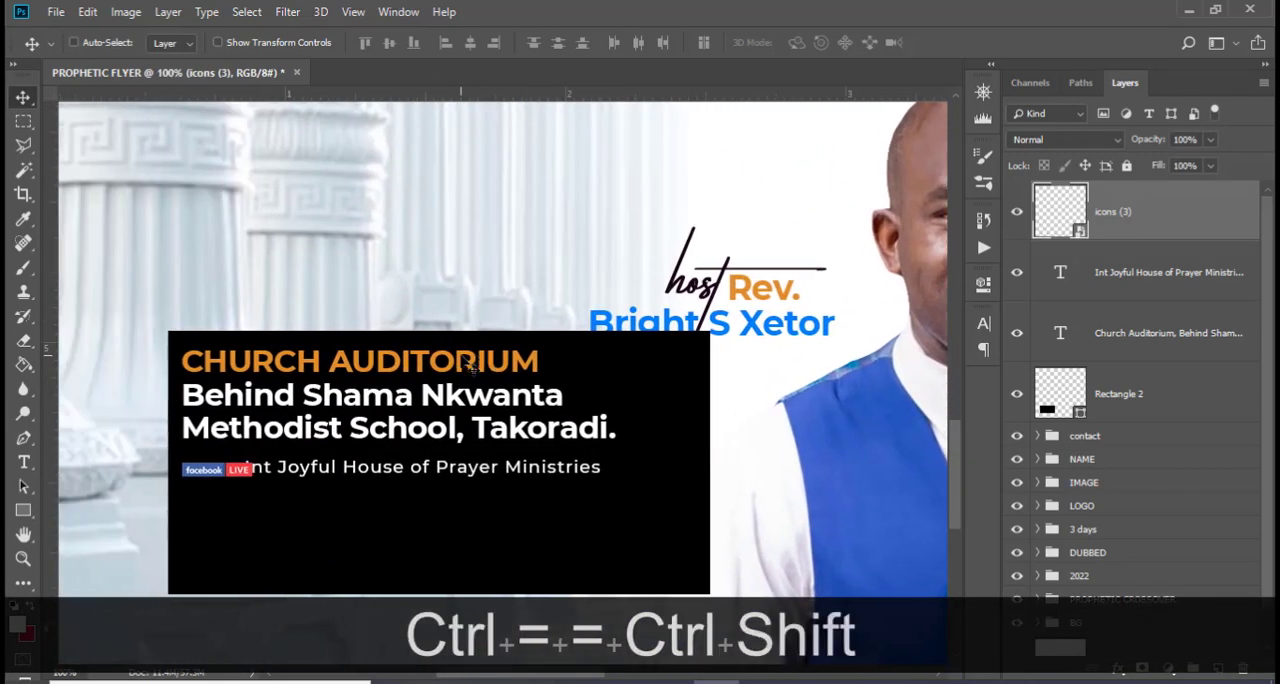
{"action": "key", "text": "ctrl+shift+Up"}
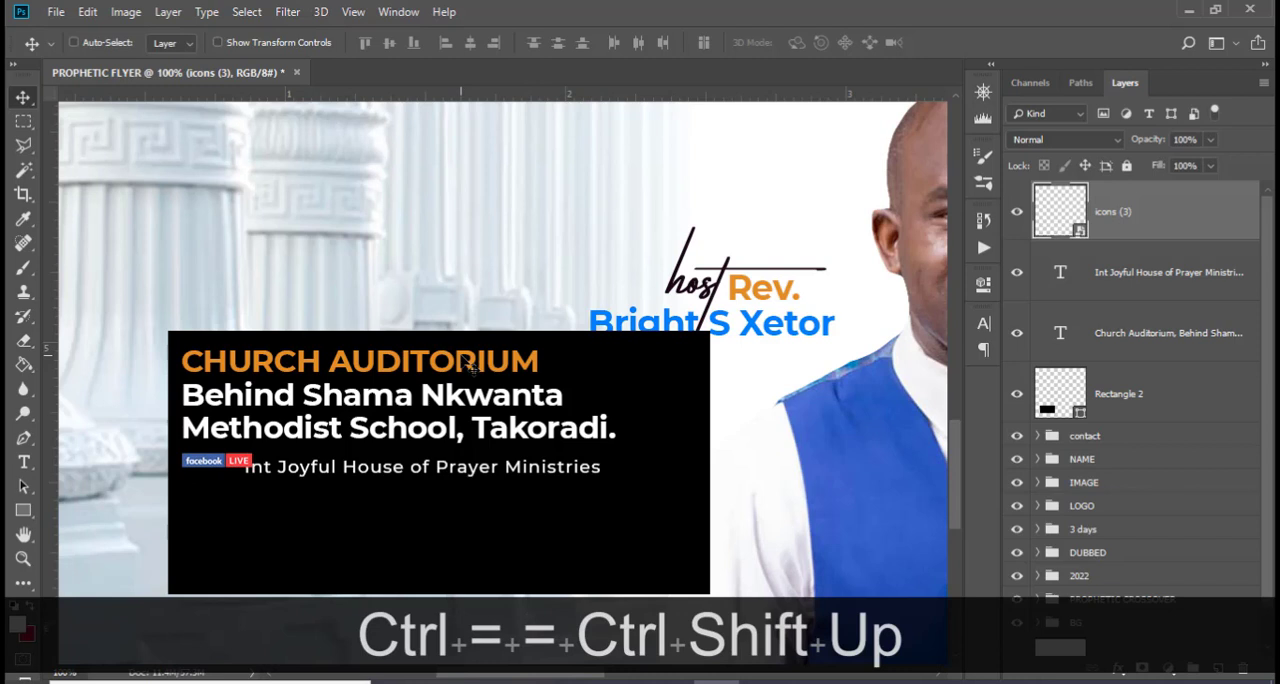
Nudge the ministry name line so it sits just right of the facebook LIVE badge and is vertically centered with it
{"action": "left_click", "coordinate": [1117, 287]}
{"action": "key", "text": "shift+Up"}
{"action": "key", "text": "shift+Up"}
{"action": "key", "text": "shift+Down"}
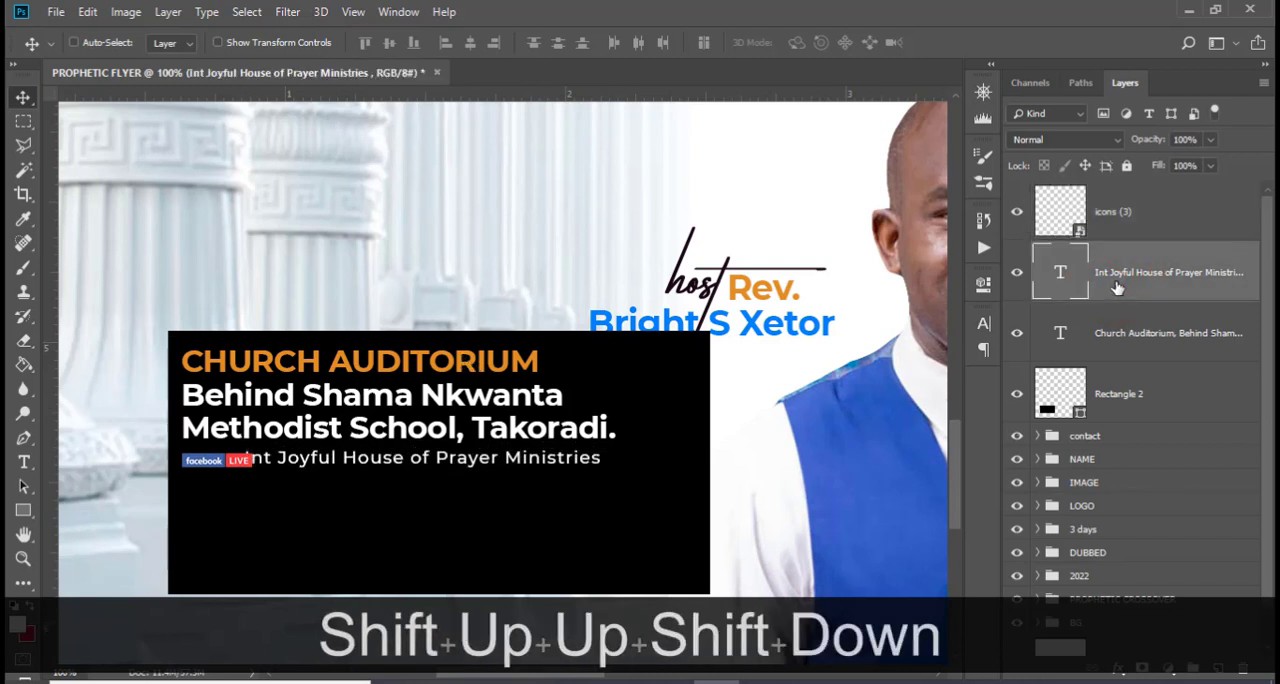
{"action": "key", "text": "Right"}
{"action": "key", "text": "Right"}
{"action": "key", "text": "Right"}
{"action": "key", "text": "Right"}
{"action": "key", "text": "Right"}
{"action": "key", "text": "Right"}
{"action": "key", "text": "Right"}
{"action": "key", "text": "Right"}
{"action": "key", "text": "Right"}
{"action": "key", "text": "Right"}
{"action": "key", "text": "Right"}
{"action": "key", "text": "Right"}
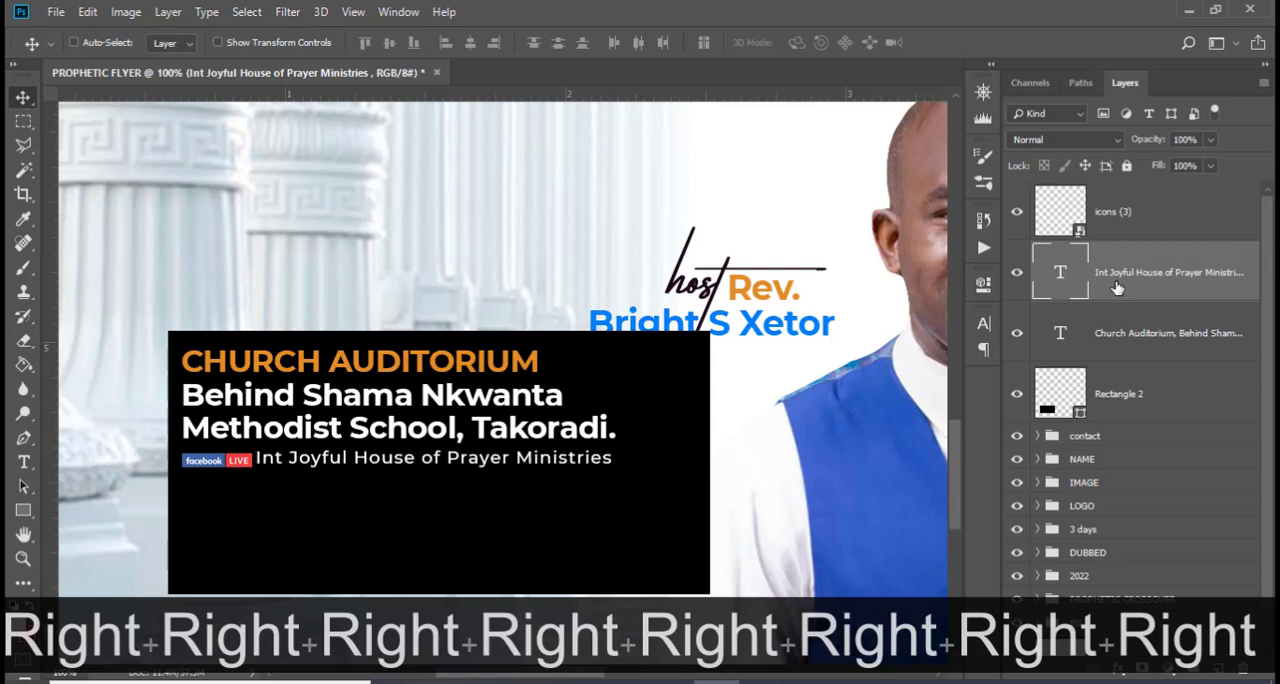
{"action": "key", "text": "Down"}
{"action": "key", "text": "Down"}
{"action": "key", "text": "Down"}
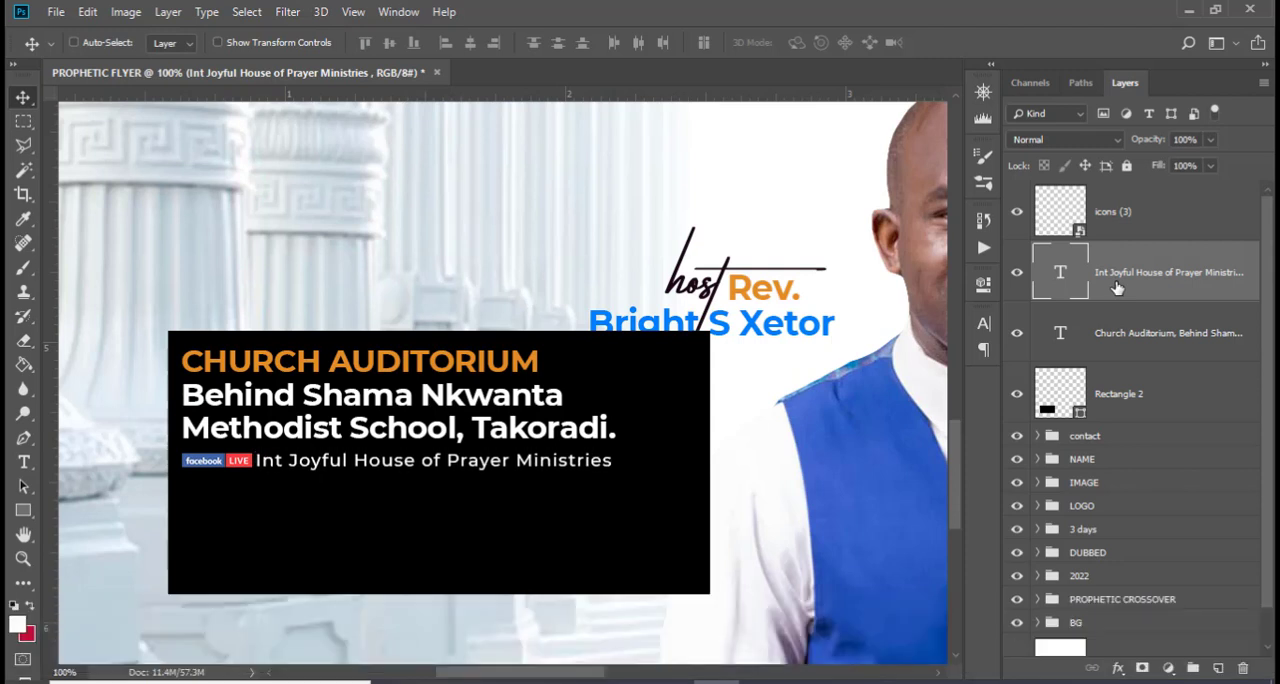
Shrink the black rectangle's height and width so it fits closely around the venue and ministry text
{"action": "left_click", "coordinate": [1117, 395]}
{"action": "key", "text": "ctrl+t"}
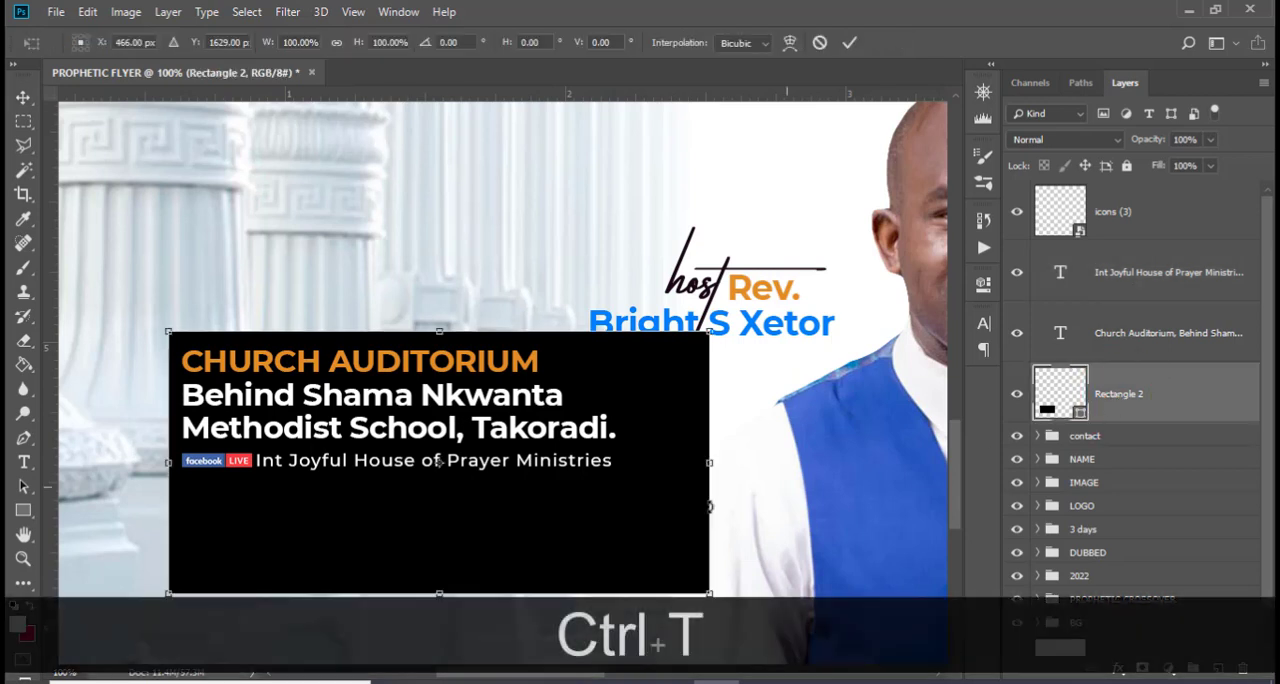
{"action": "left_click_drag", "start_coordinate": [439, 597], "coordinate": [438, 497]}
{"action": "left_click_drag", "start_coordinate": [706, 410], "coordinate": [640, 410]}
{"action": "key", "text": "Return"}
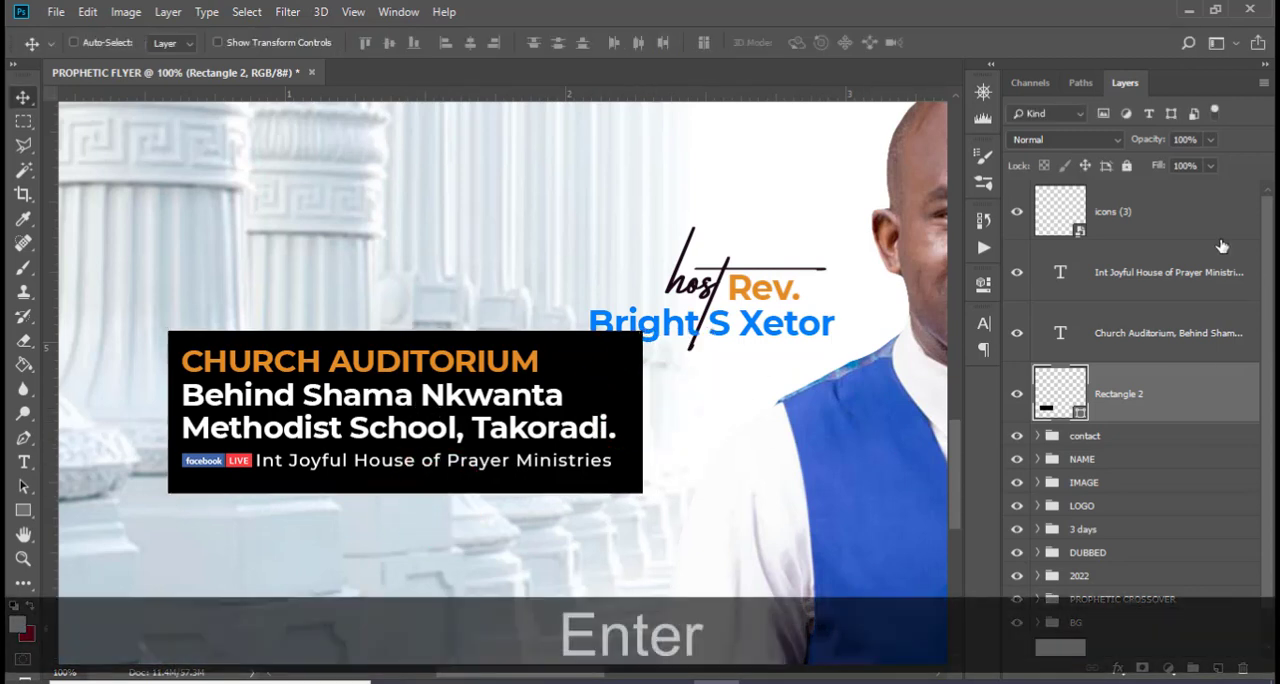
Group the badge, ministry line, venue text and black rectangle layers and name the group LOCATION
{"action": "left_click", "coordinate": [1200, 212], "text": "shift"}
{"action": "key", "text": "ctrl"}
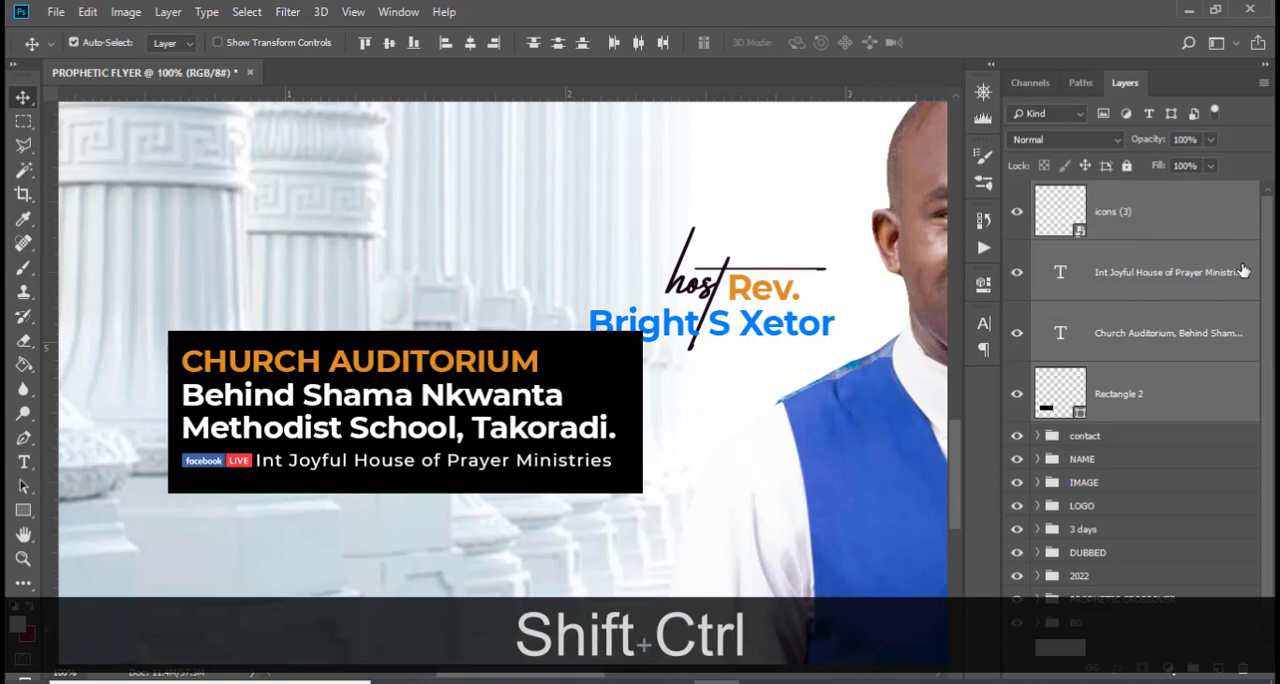
{"action": "key", "text": "ctrl+shift+g"}
{"action": "double_click", "coordinate": [1098, 192]}
{"action": "key", "text": "Caps_Lock"}
{"action": "type", "text": "L"}
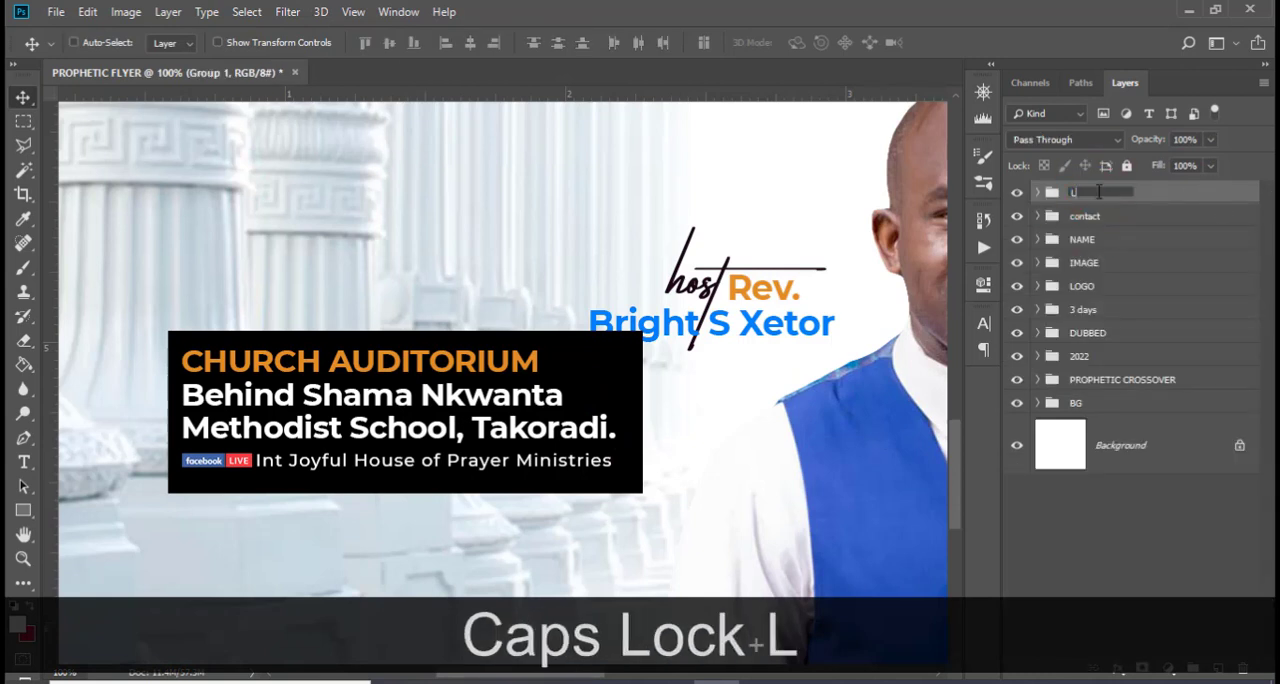
{"action": "type", "text": "OCATION"}
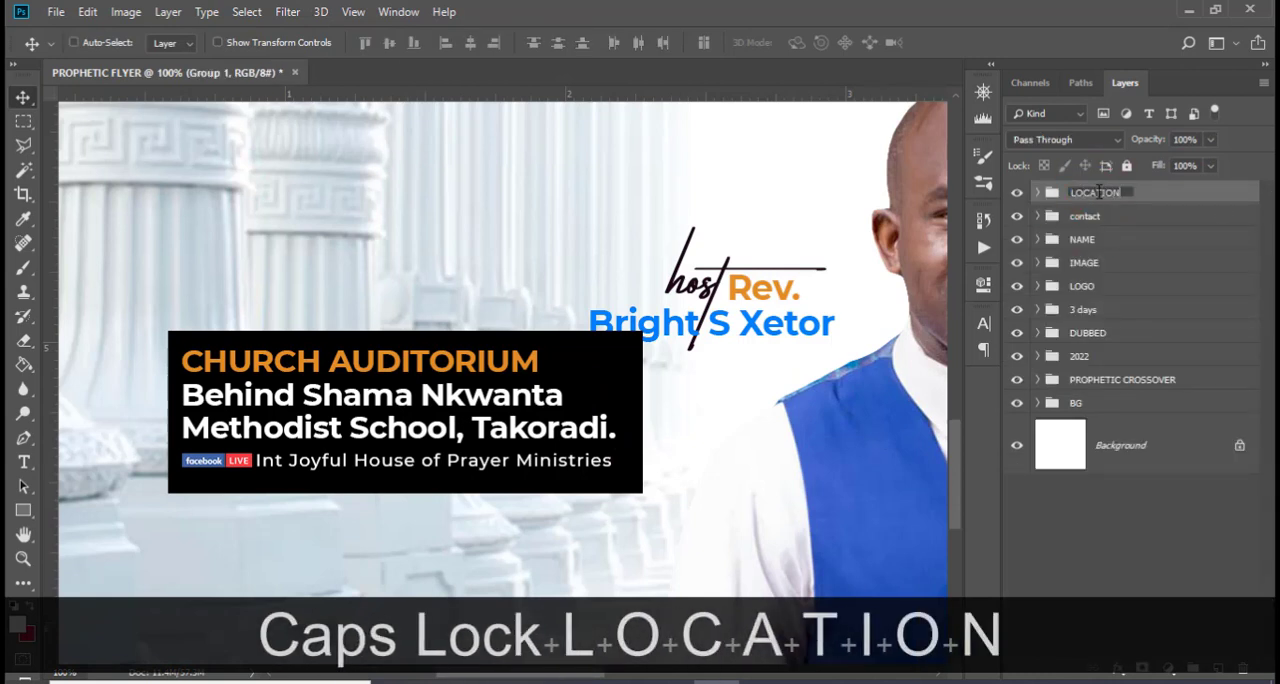
{"action": "key", "text": "Return"}
{"action": "key", "text": "v"}
{"action": "scroll", "coordinate": [557, 395], "scroll_direction": "down", "scroll_amount": 3}
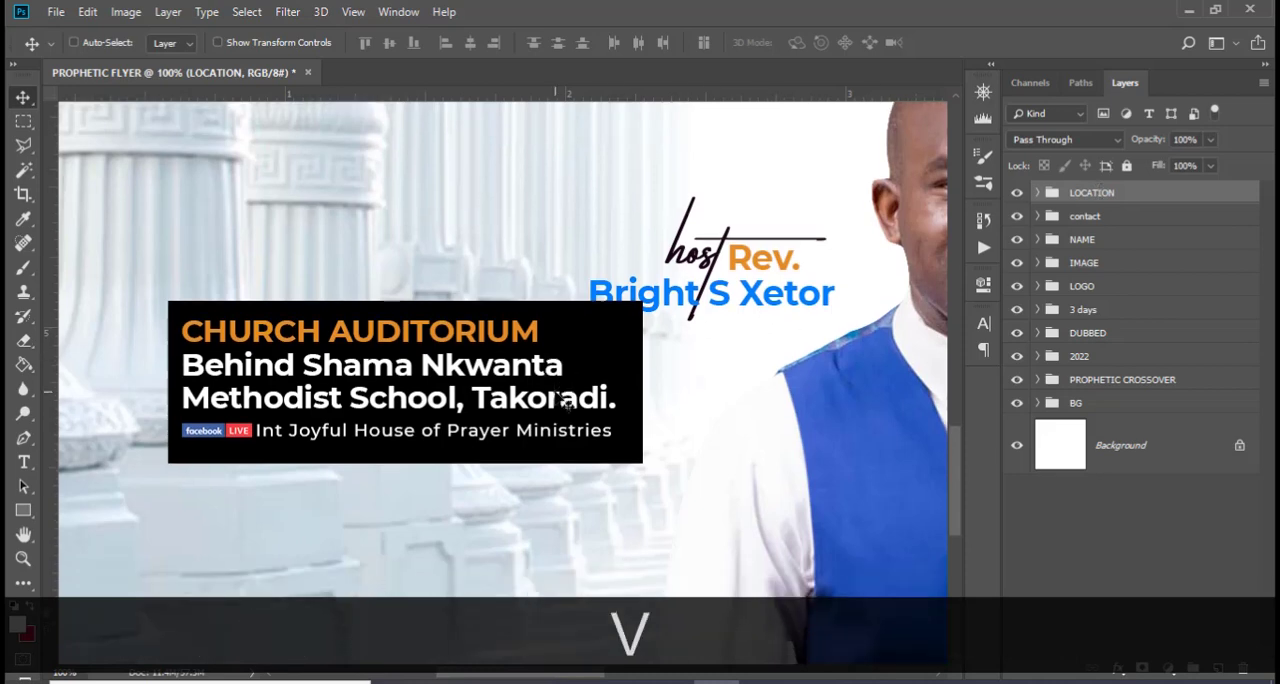
{"action": "key", "text": "ctrl+minus"}
{"action": "key", "text": "ctrl+minus"}
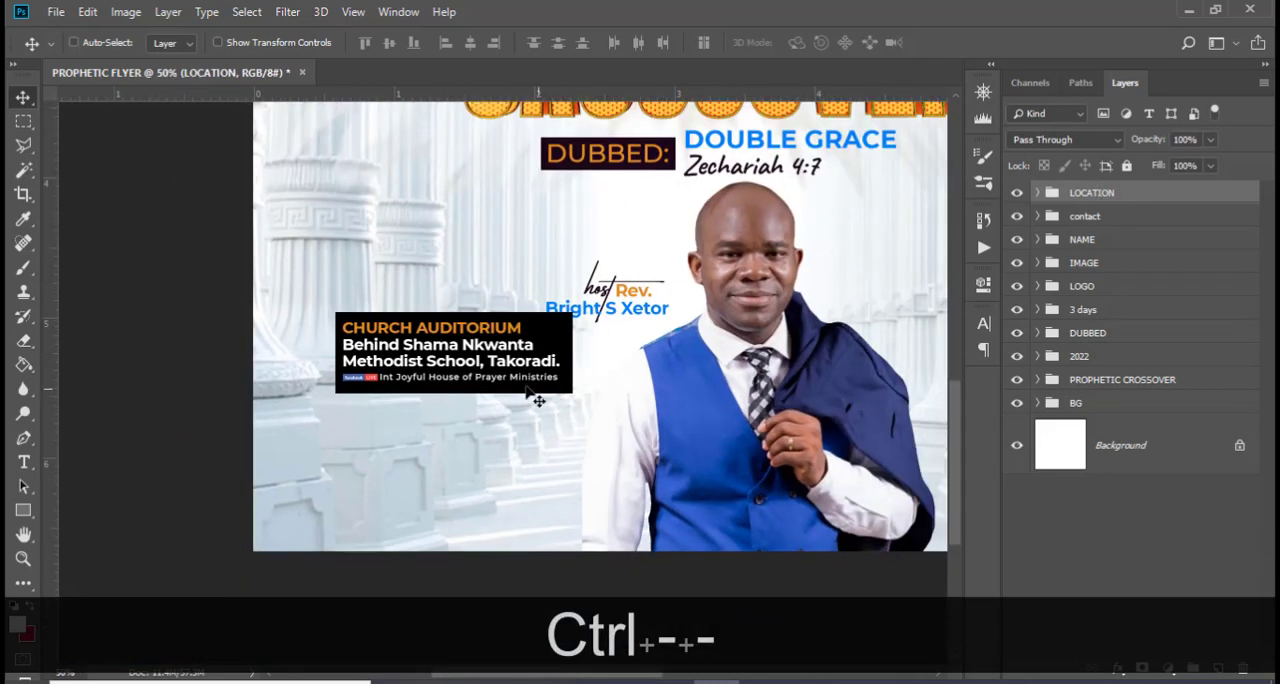
Move the LOCATION group right and slightly down so the venue box meets the edge of the host's blue vest
{"action": "left_click_drag", "start_coordinate": [491, 380], "coordinate": [575, 390]}
{"action": "scroll", "coordinate": [586, 425], "scroll_direction": "left", "scroll_amount": 3}
{"action": "scroll", "coordinate": [590, 428], "scroll_direction": "right", "scroll_amount": 1}
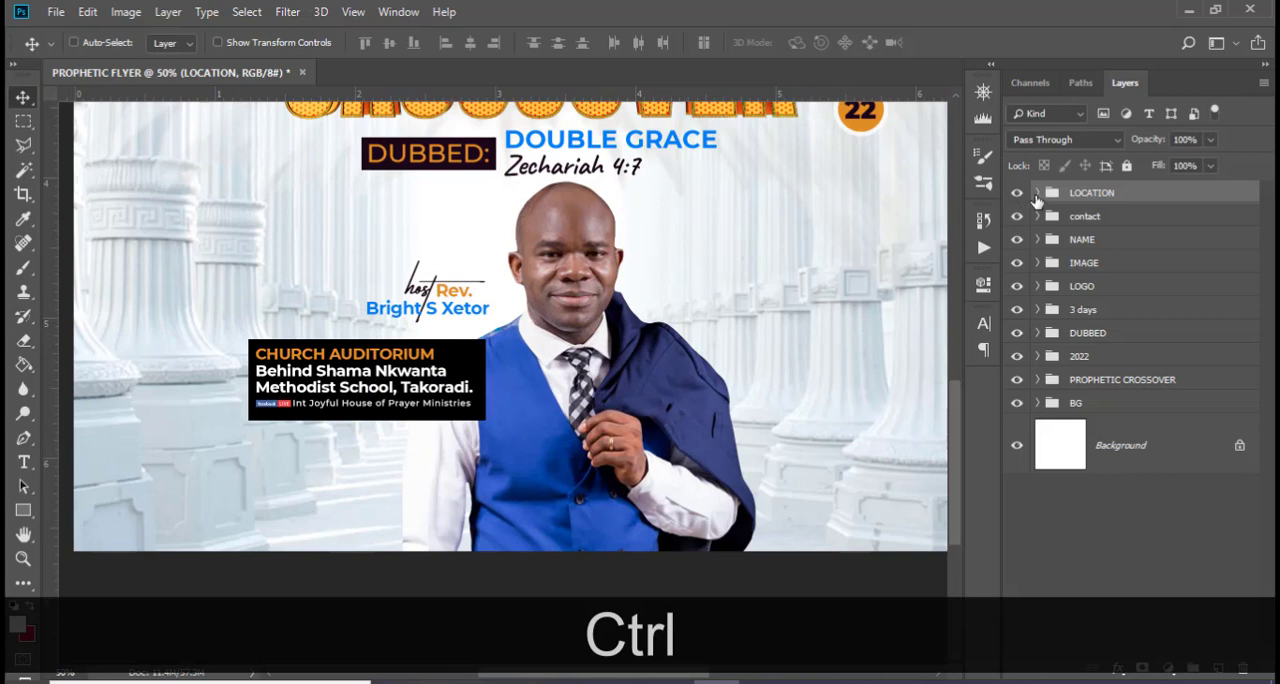
Lower the opacity of the black rectangle inside the LOCATION group to 95%, leaving the group collapsed
{"action": "left_click", "coordinate": [1037, 192]}
{"action": "left_click", "coordinate": [1157, 421]}
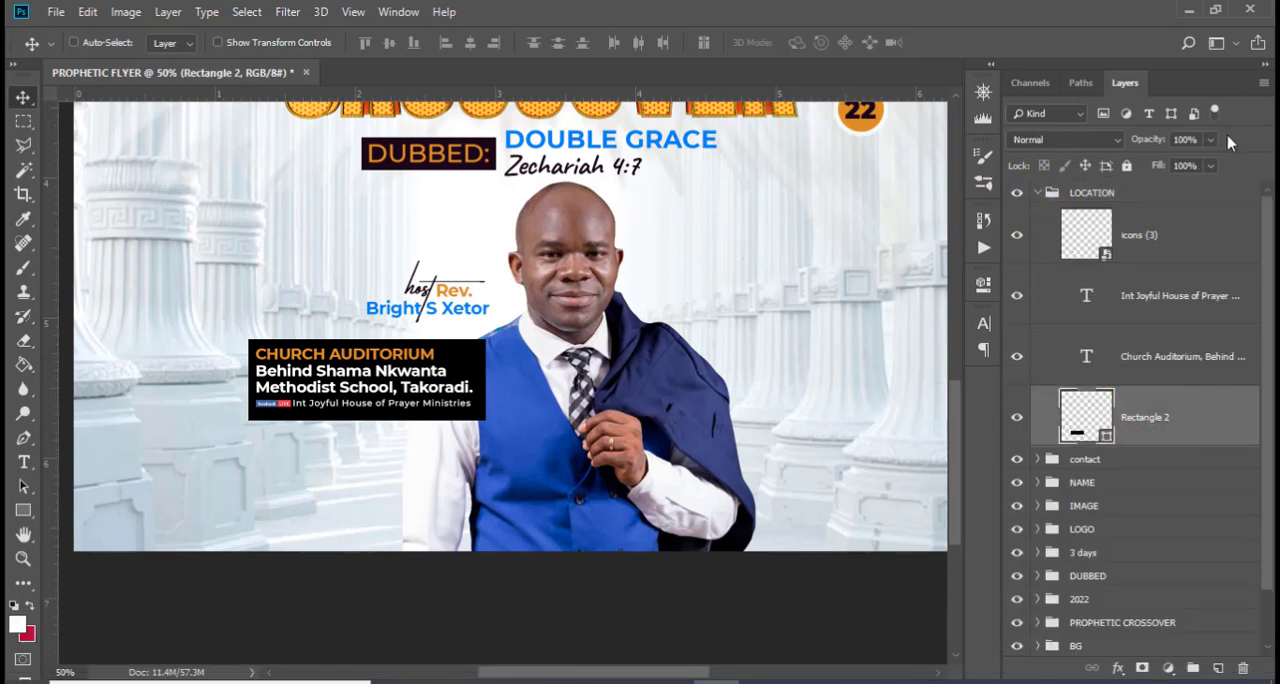
{"action": "left_click", "coordinate": [1209, 142]}
{"action": "left_click_drag", "start_coordinate": [1203, 169], "coordinate": [1207, 168]}
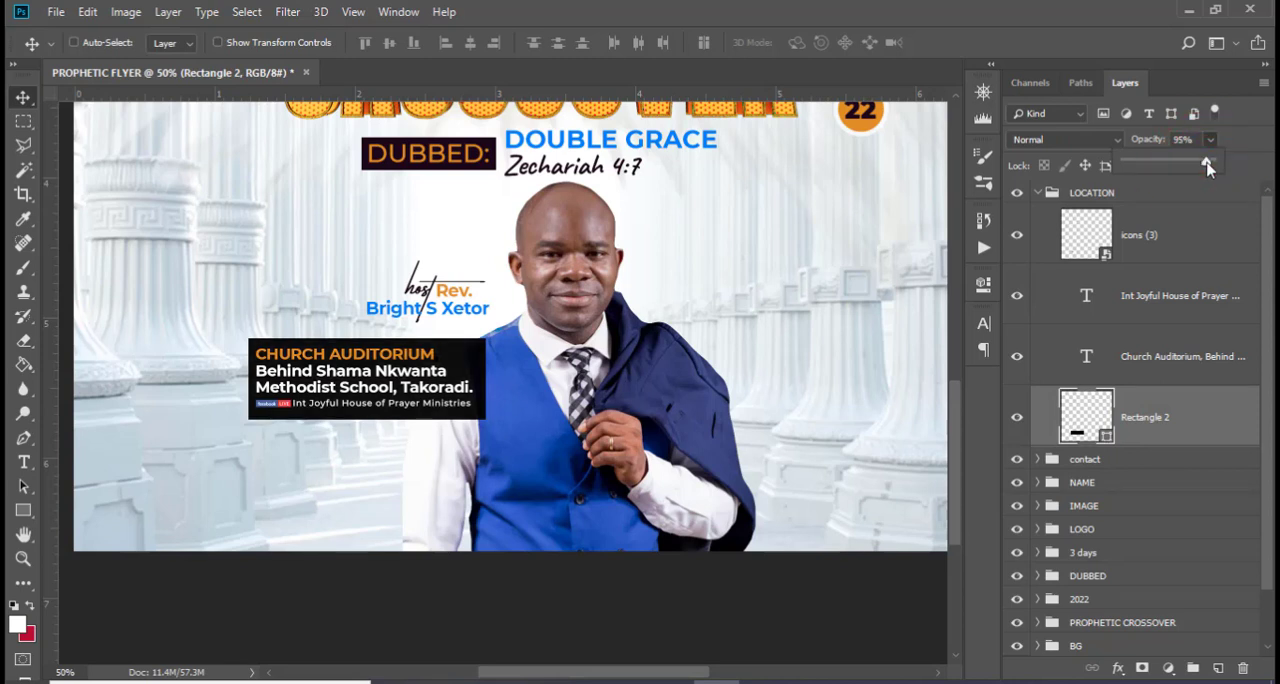
{"action": "left_click", "coordinate": [1043, 197]}
{"action": "left_click", "coordinate": [1039, 193]}
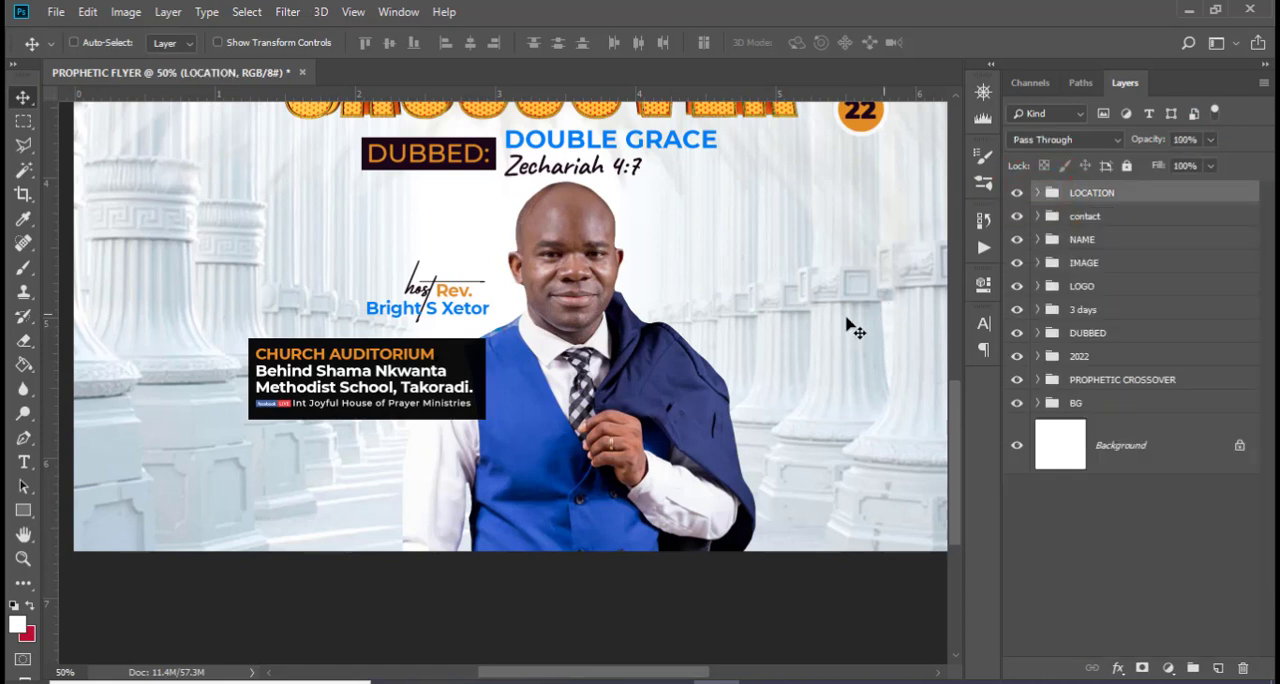
Add a text line over the host's lower vest with "Join us for this year's Crossover Services with Jesus people." copied from 185.txt
{"action": "key", "text": "t"}
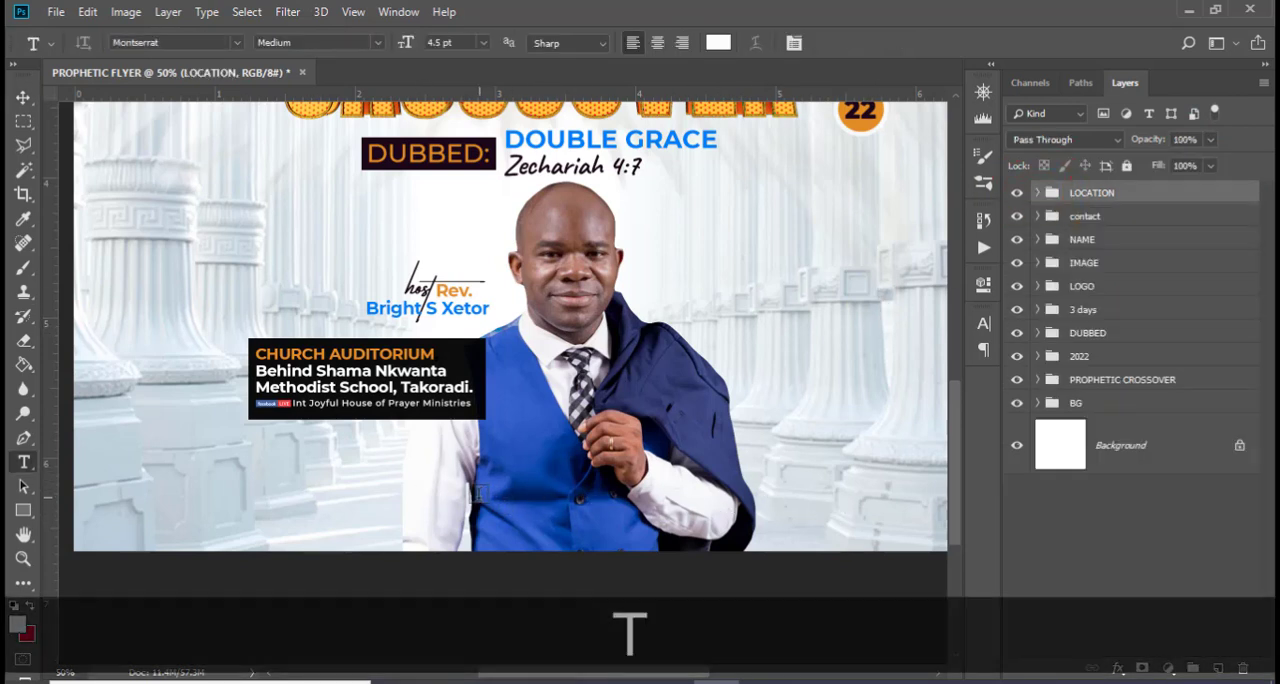
{"action": "left_click", "coordinate": [472, 498]}
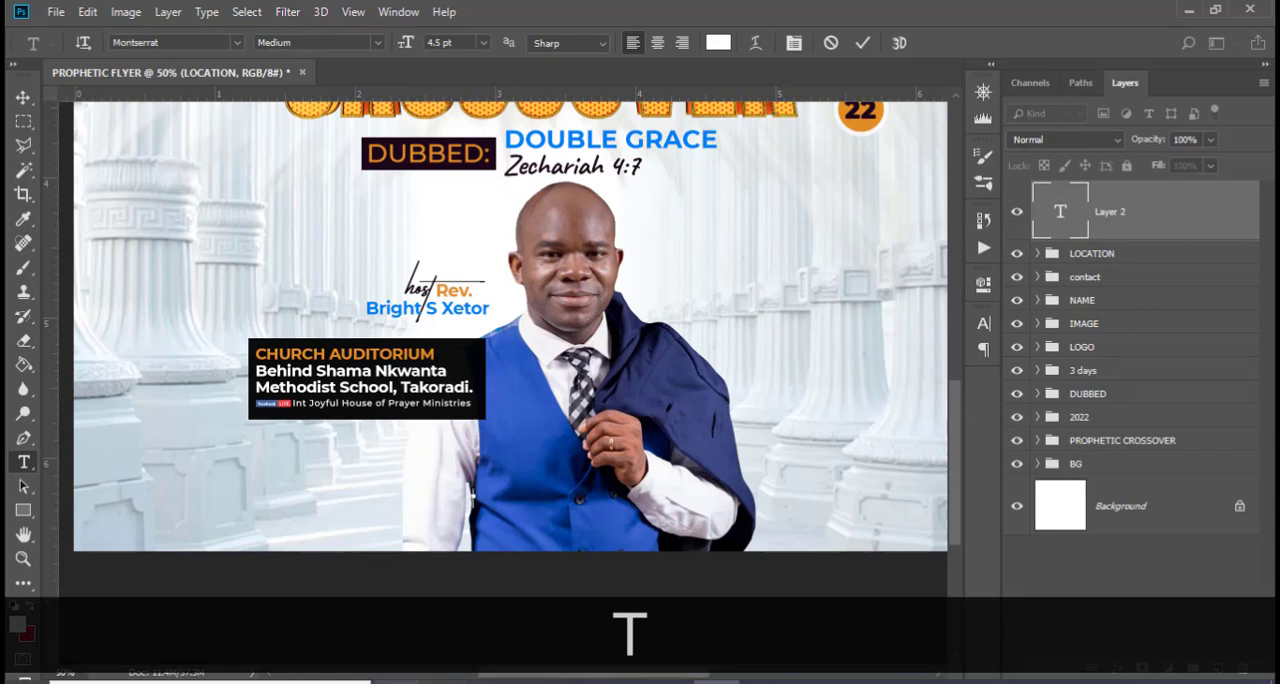
{"action": "key", "text": "alt+Tab"}
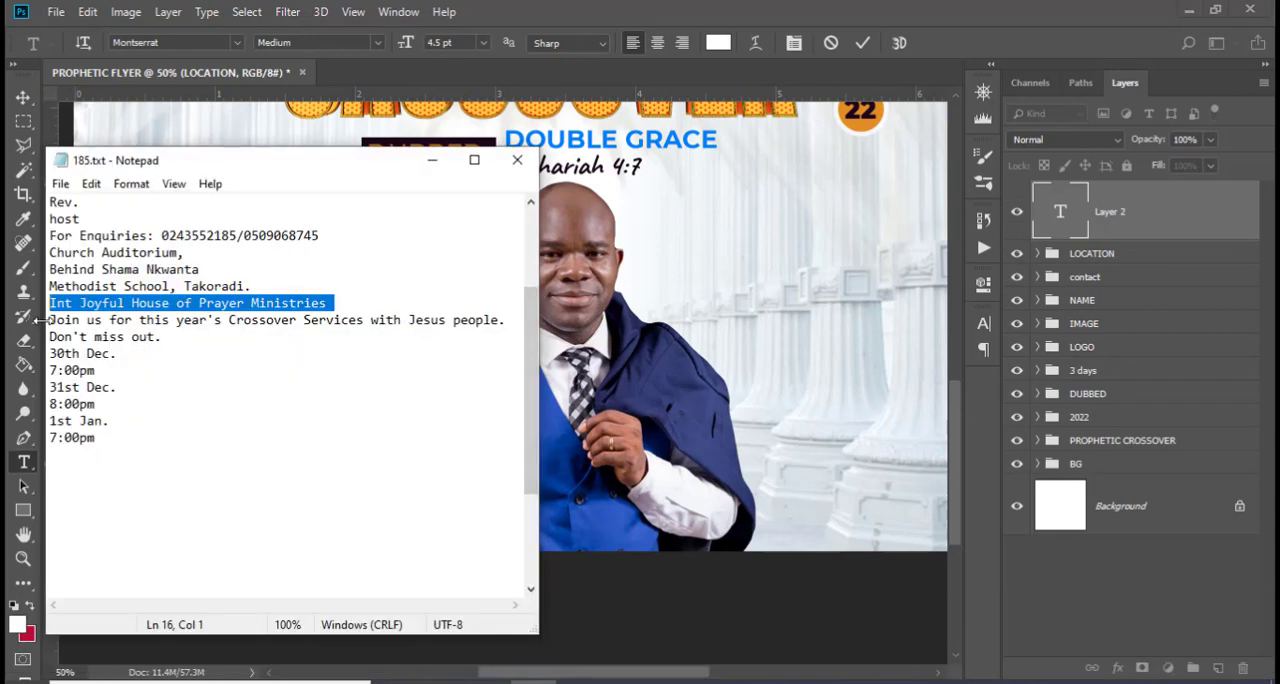
{"action": "left_click_drag", "start_coordinate": [50, 320], "coordinate": [50, 337]}
{"action": "key", "text": "ctrl+c"}
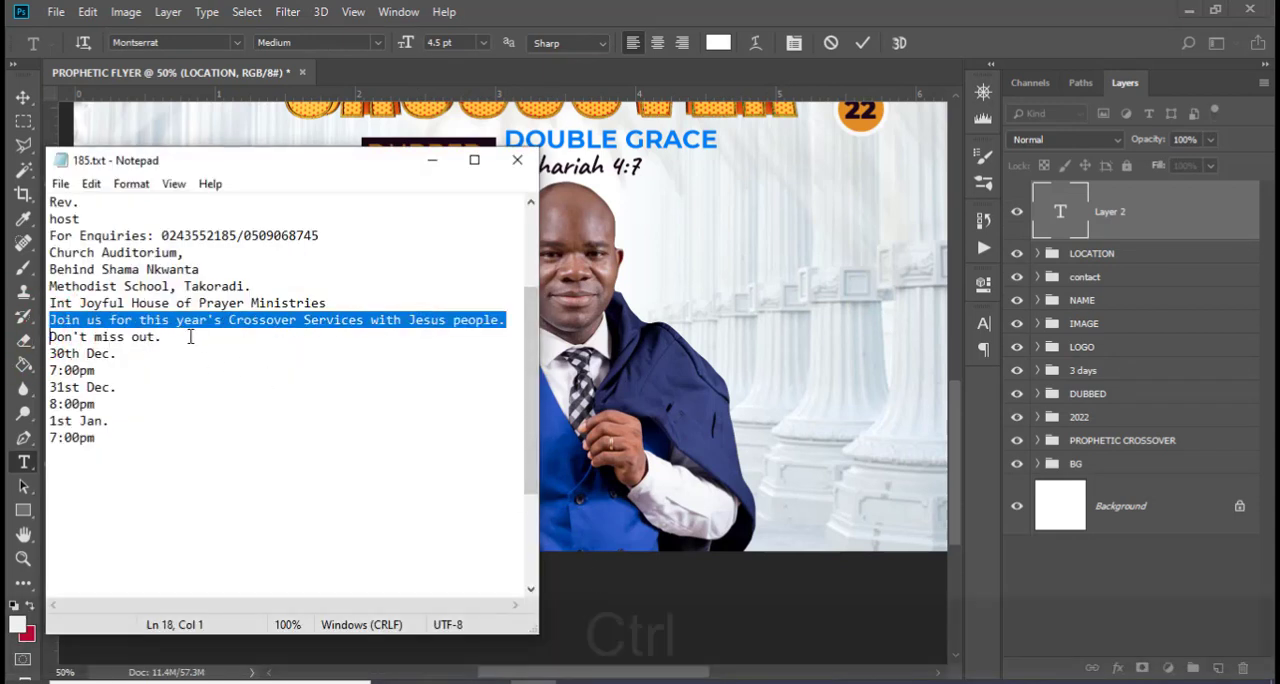
{"action": "left_click", "coordinate": [640, 14]}
{"action": "key", "text": "ctrl+v"}
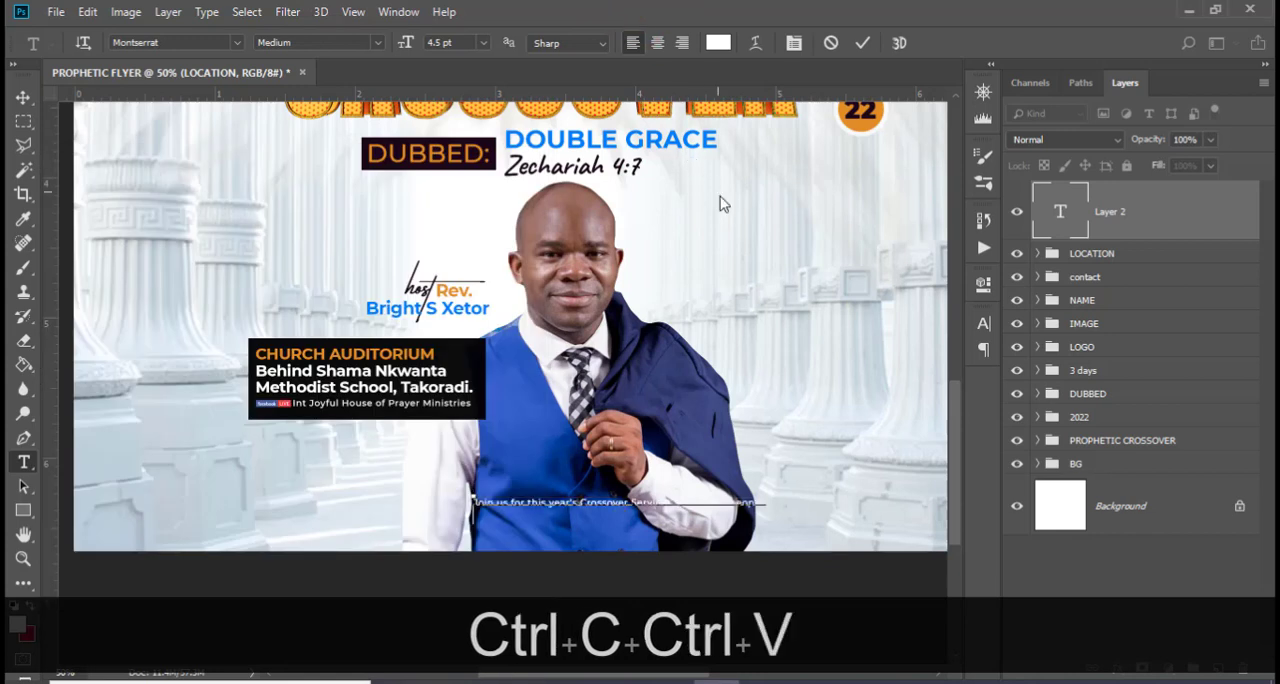
{"action": "left_click", "coordinate": [1104, 220]}
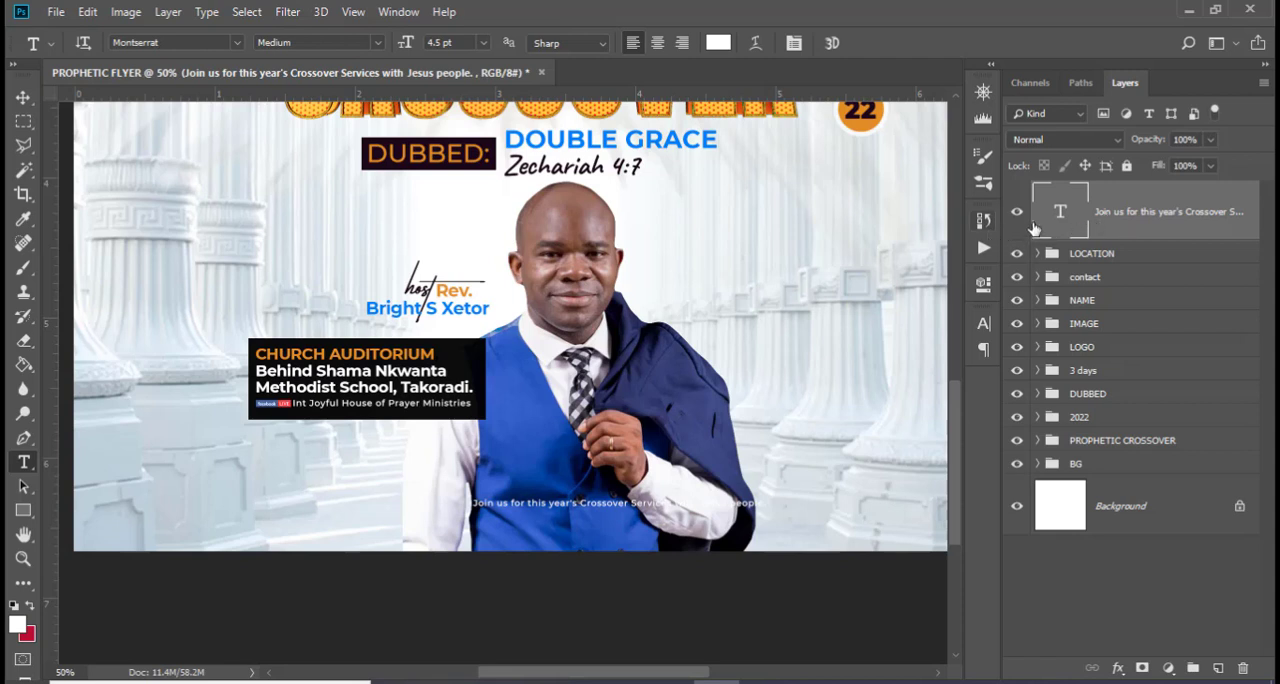
Format the invitation line in Caveat Regular at 10 pt with tracking 20
{"action": "left_click", "coordinate": [982, 322]}
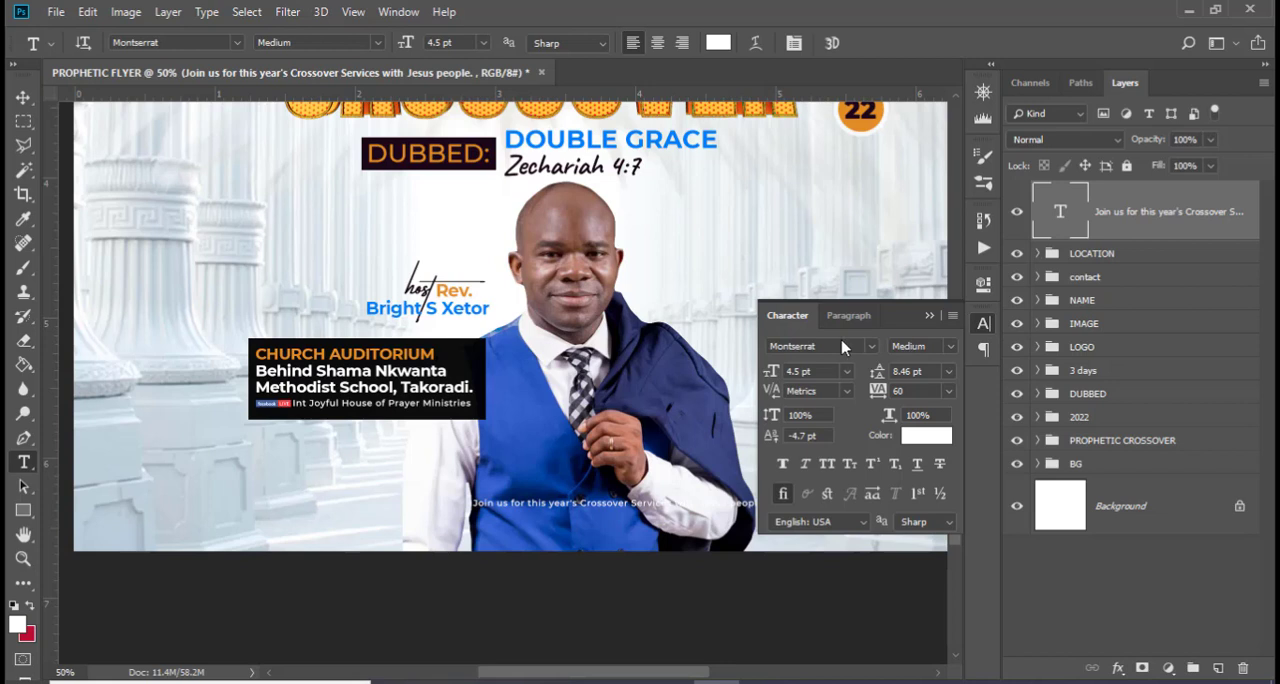
{"action": "left_click", "coordinate": [866, 346]}
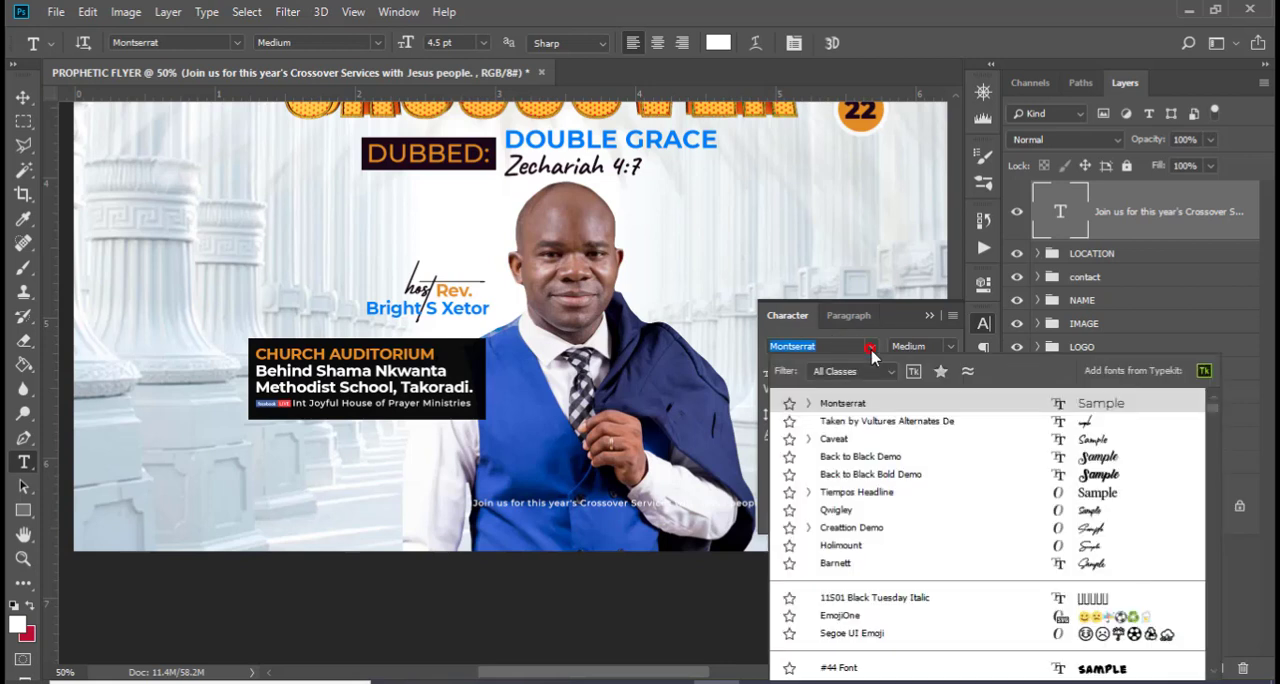
{"action": "left_click", "coordinate": [845, 446]}
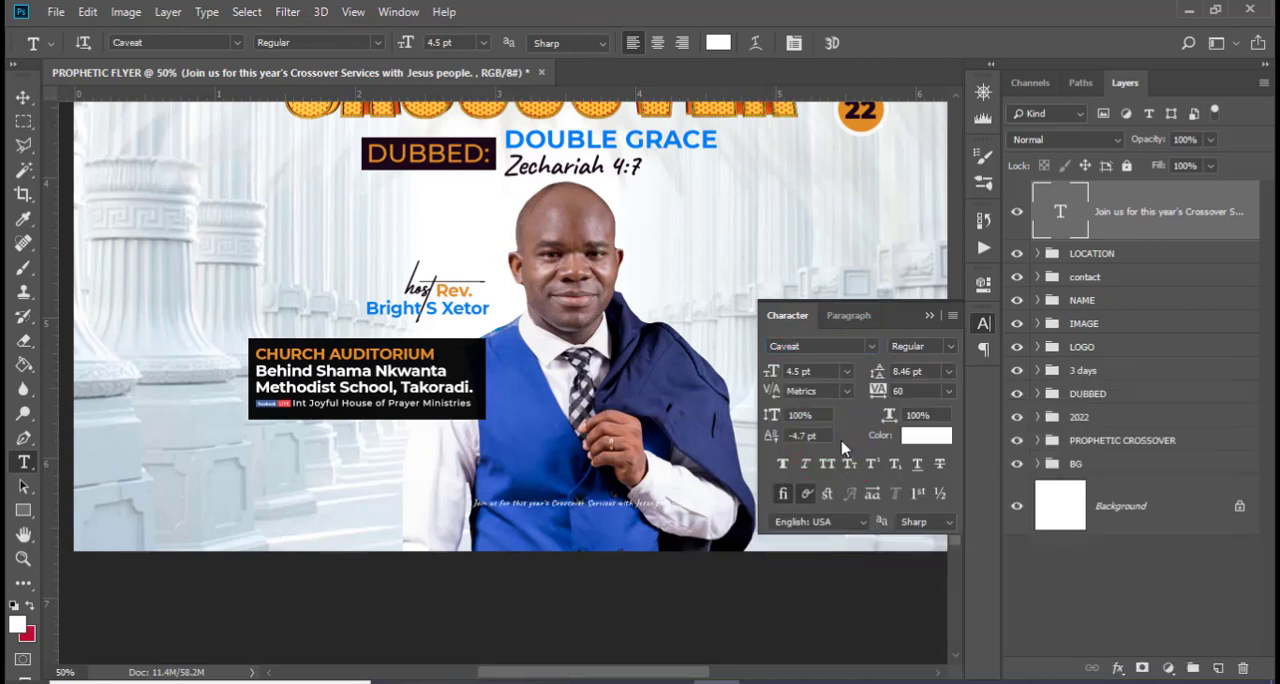
{"action": "left_click", "coordinate": [816, 375]}
{"action": "type", "text": "10"}
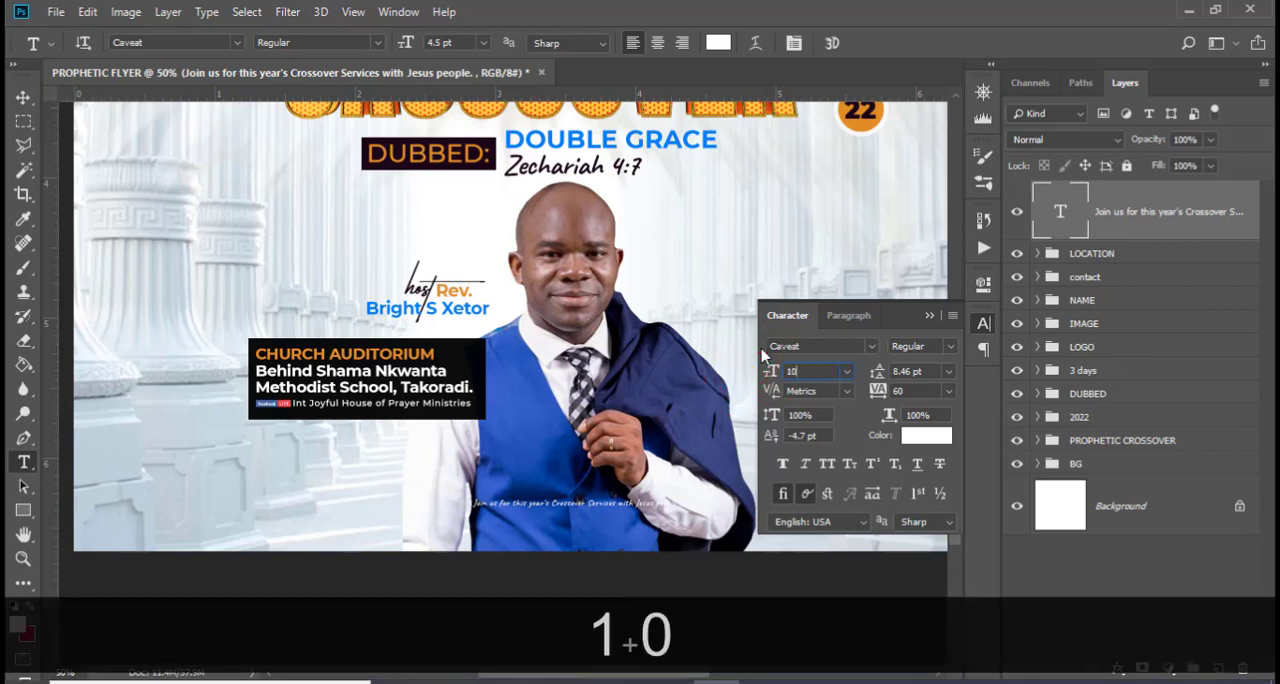
{"action": "key", "text": "Return"}
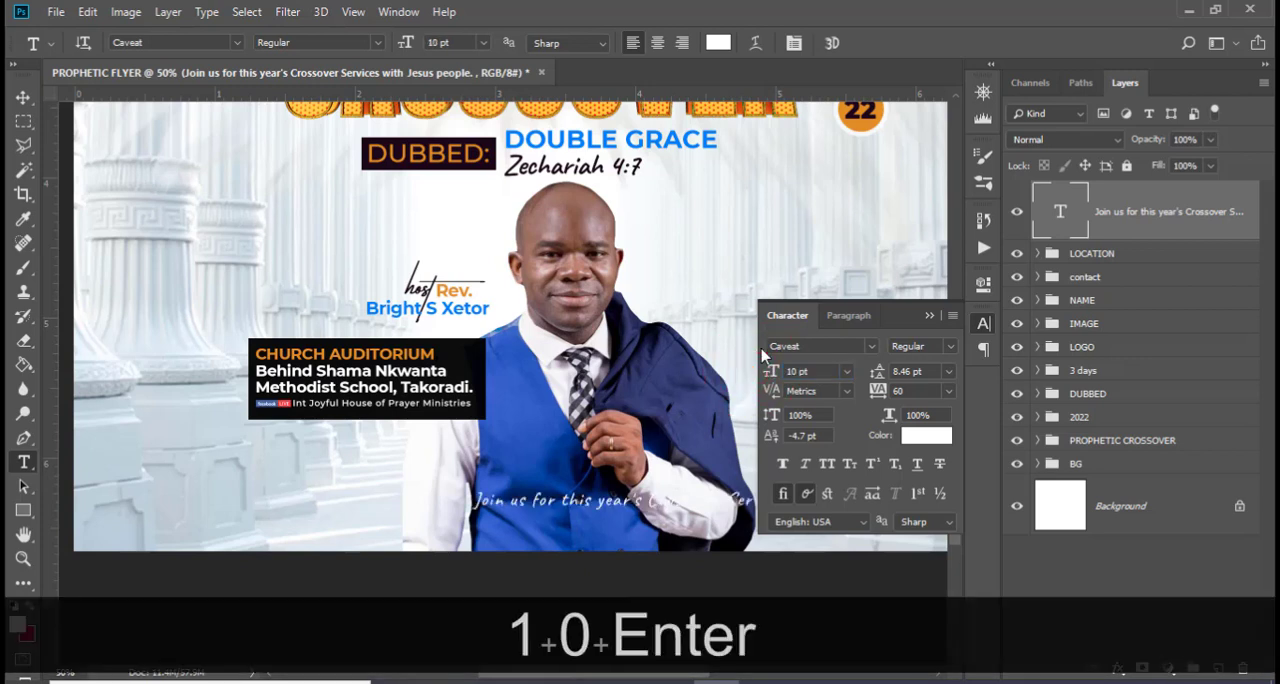
{"action": "left_click", "coordinate": [866, 387]}
{"action": "type", "text": "20"}
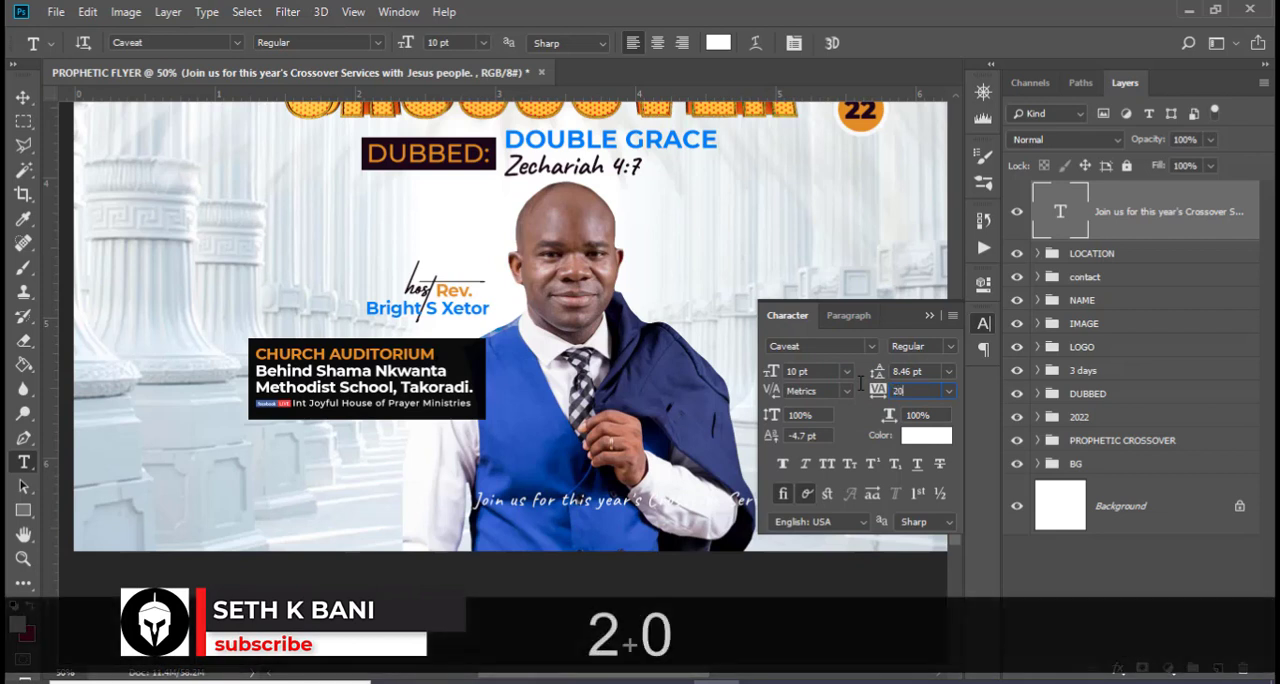
{"action": "key", "text": "Return"}
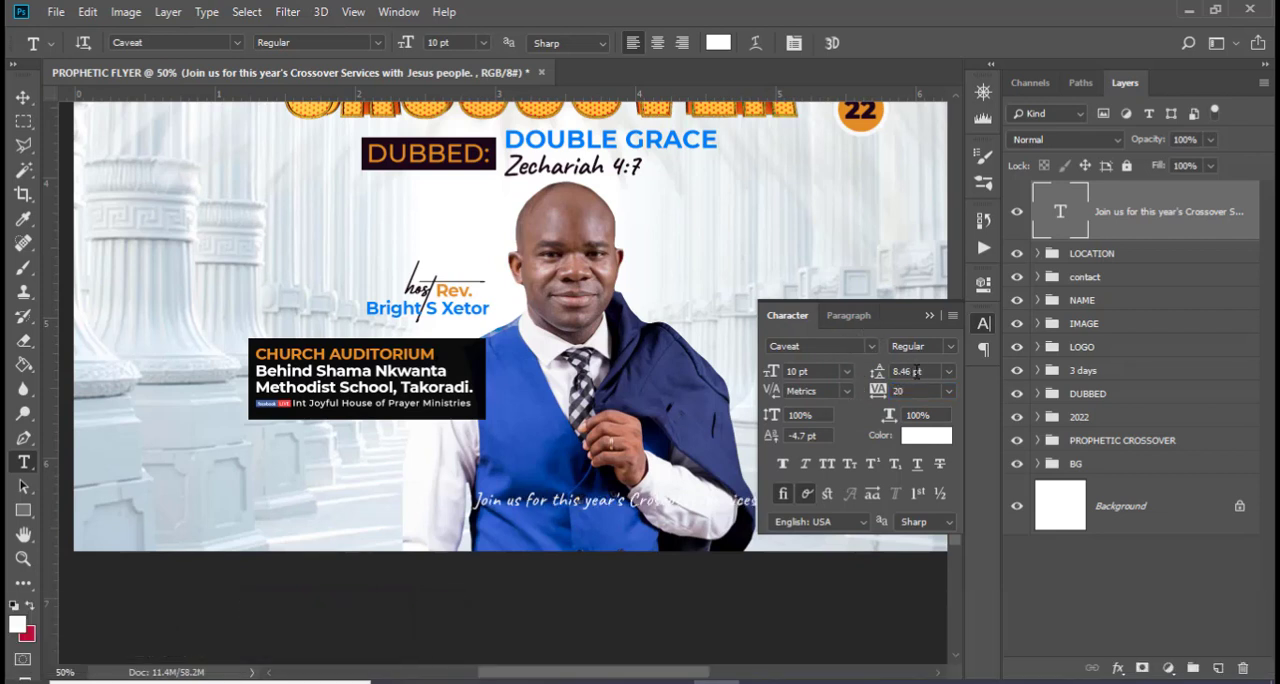
{"action": "left_click", "coordinate": [930, 316]}
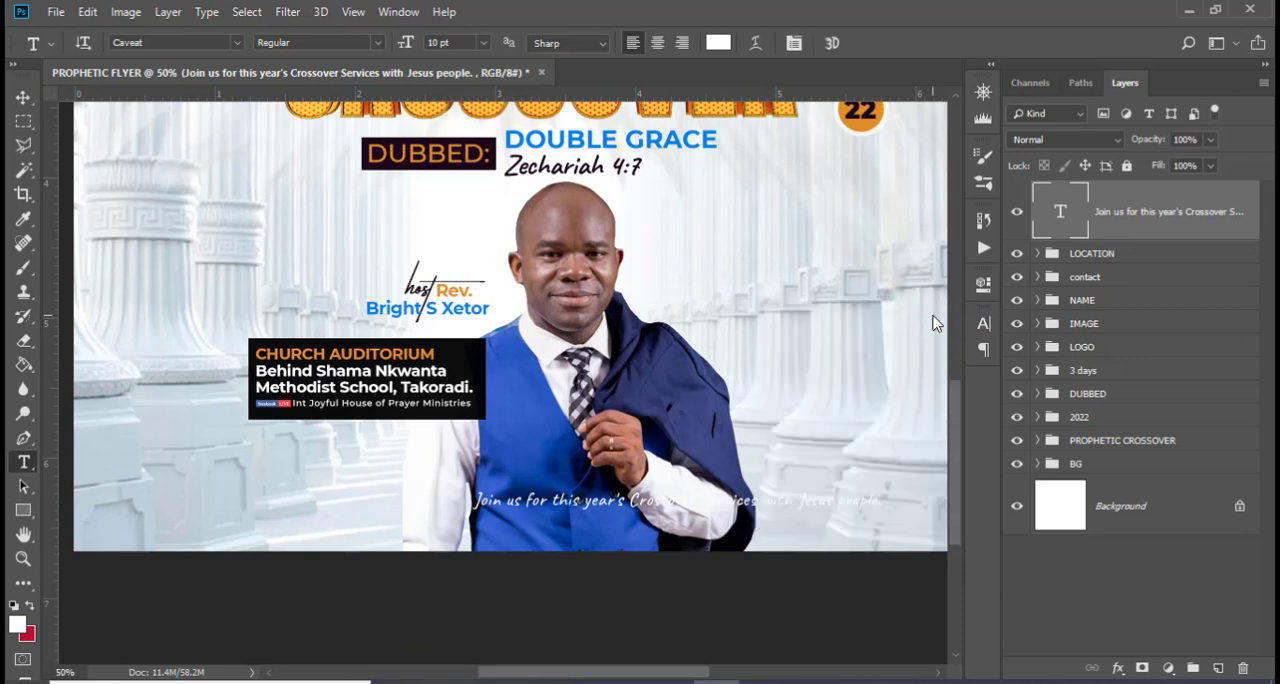
Break the invitation text into two lines so the second line reads "with Jesus people."
{"action": "double_click", "coordinate": [1062, 212]}
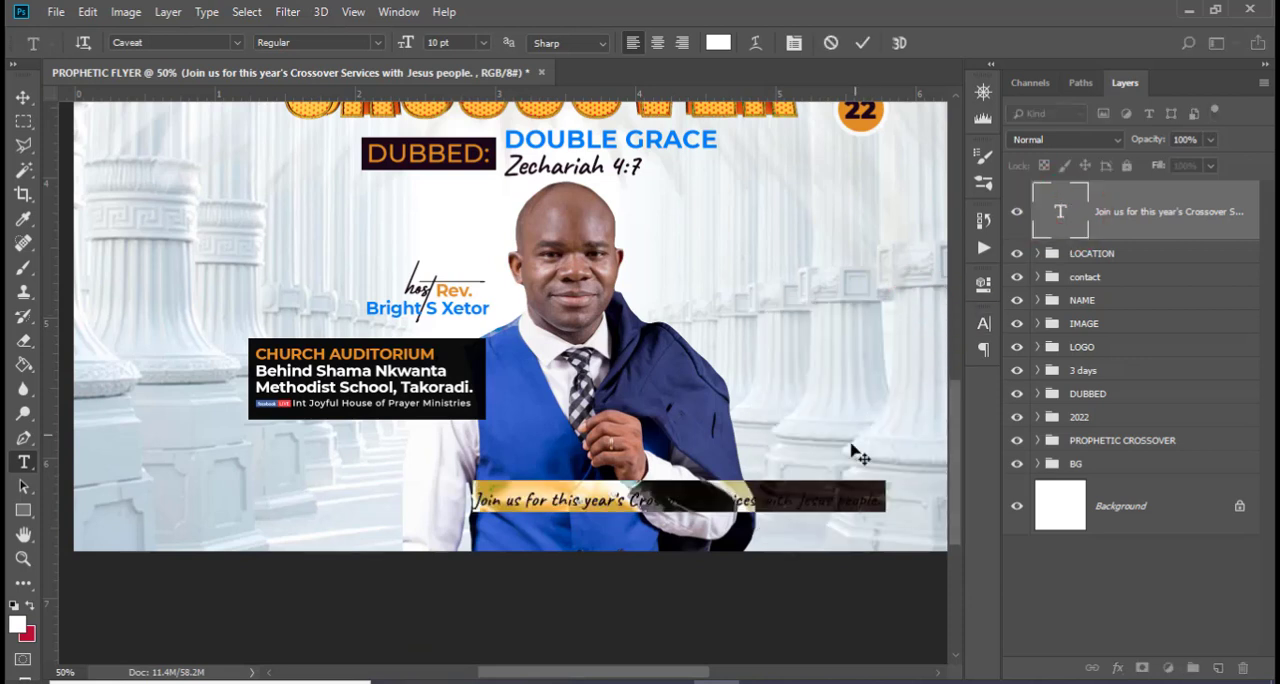
{"action": "left_click", "coordinate": [766, 501]}
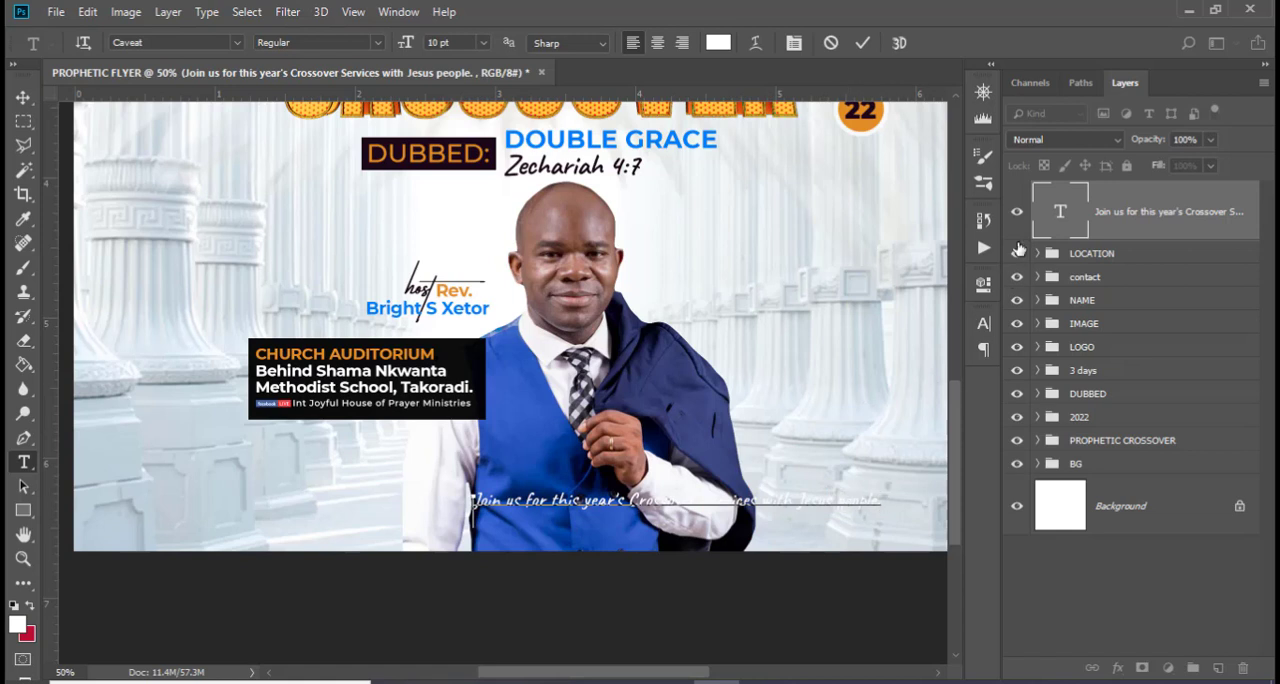
{"action": "double_click", "coordinate": [1052, 234]}
{"action": "key", "text": "Left"}
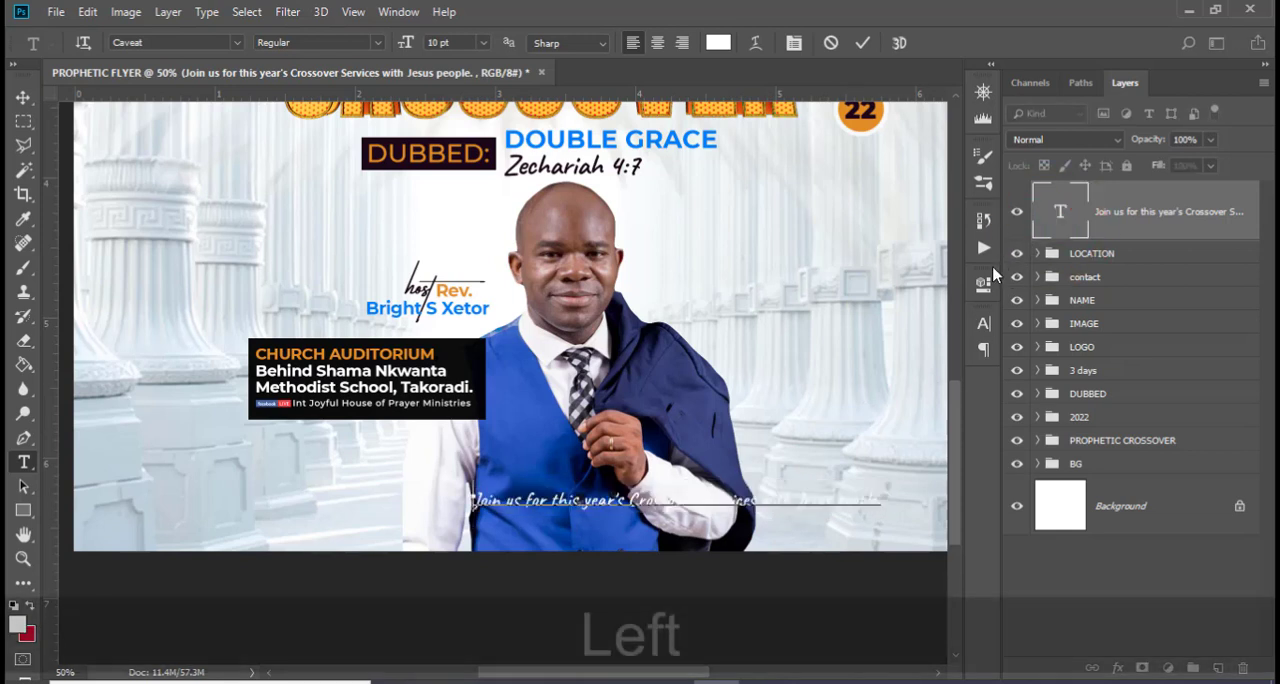
{"action": "key", "text": "Left"}
{"action": "key", "text": "Left"}
{"action": "key", "text": "Left"}
{"action": "key", "text": "Left"}
{"action": "key", "text": "Left"}
{"action": "key", "text": "Left"}
{"action": "key", "text": "Left"}
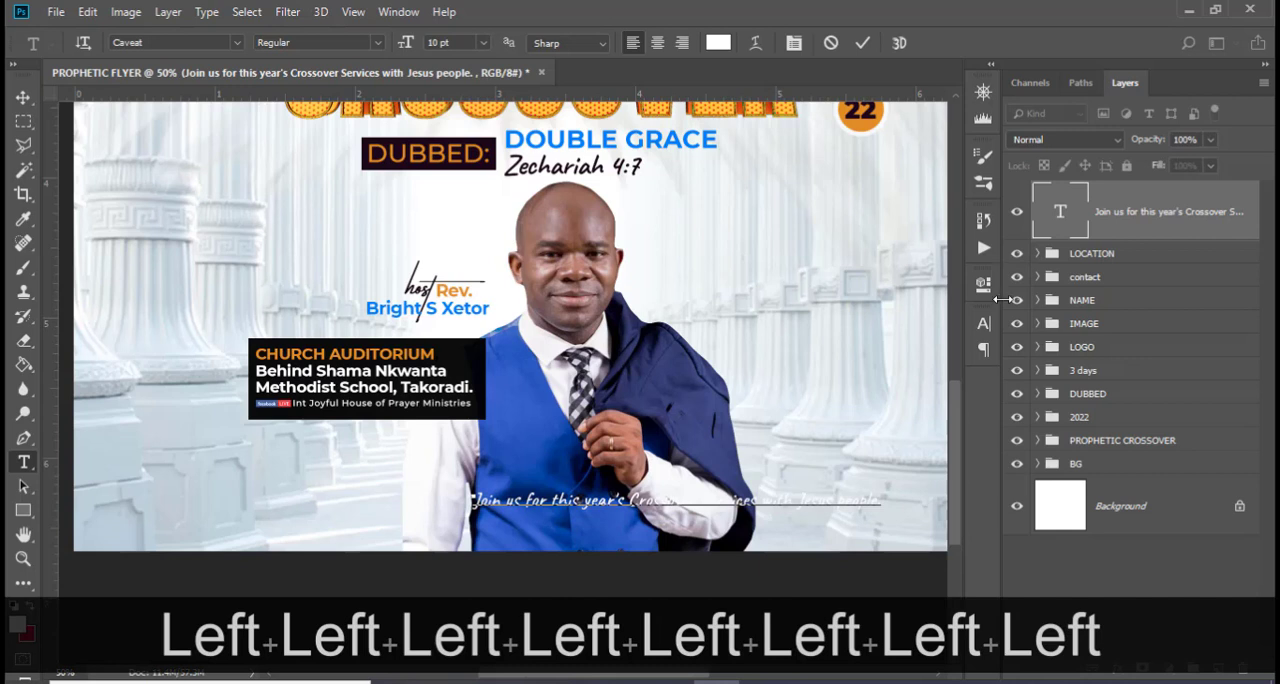
{"action": "double_click", "coordinate": [1062, 212]}
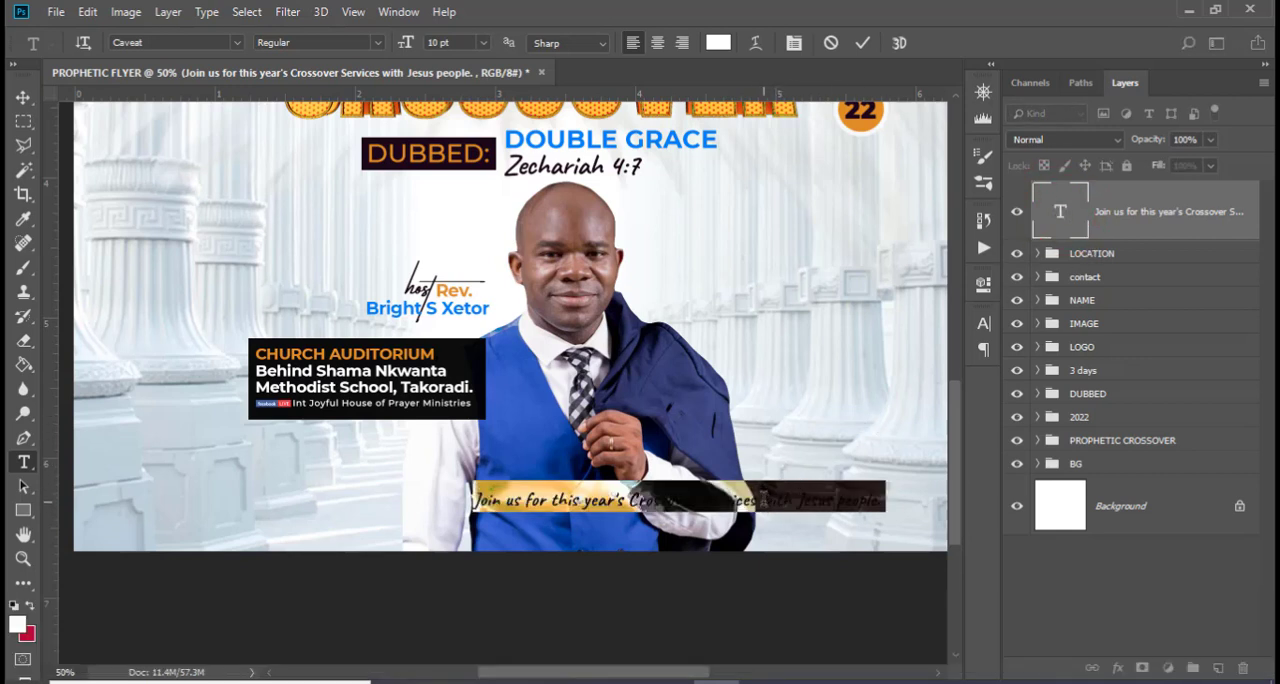
{"action": "left_click", "coordinate": [762, 491]}
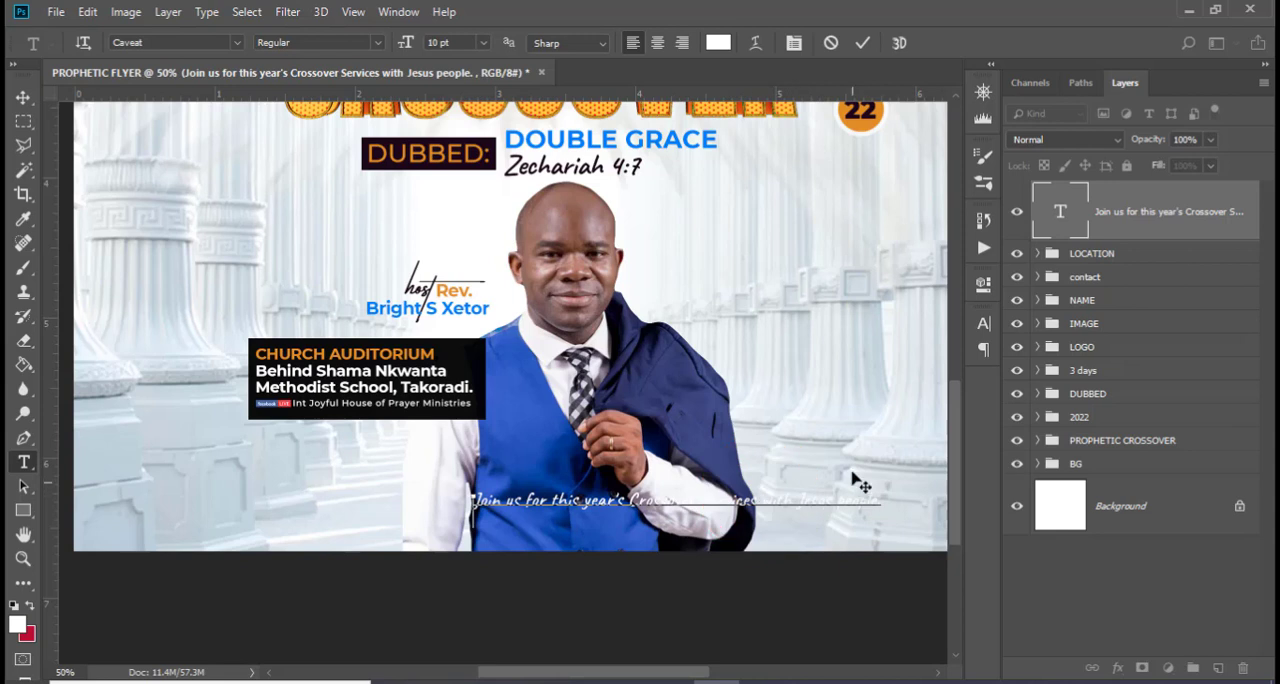
{"action": "key", "text": "Left"}
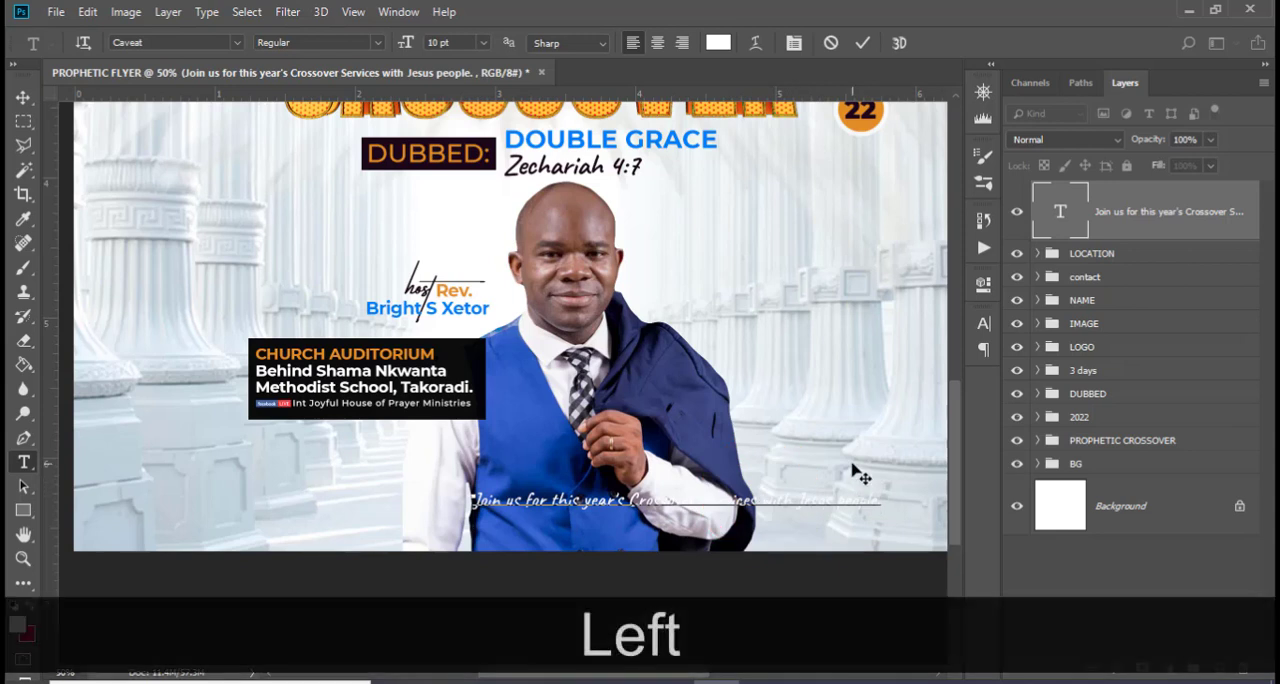
{"action": "key", "text": "Left"}
{"action": "key", "text": "Left"}
{"action": "key", "text": "Left"}
{"action": "key", "text": "Left"}
{"action": "key", "text": "Left"}
{"action": "key", "text": "Left"}
{"action": "key", "text": "Left"}
{"action": "key", "text": "Left"}
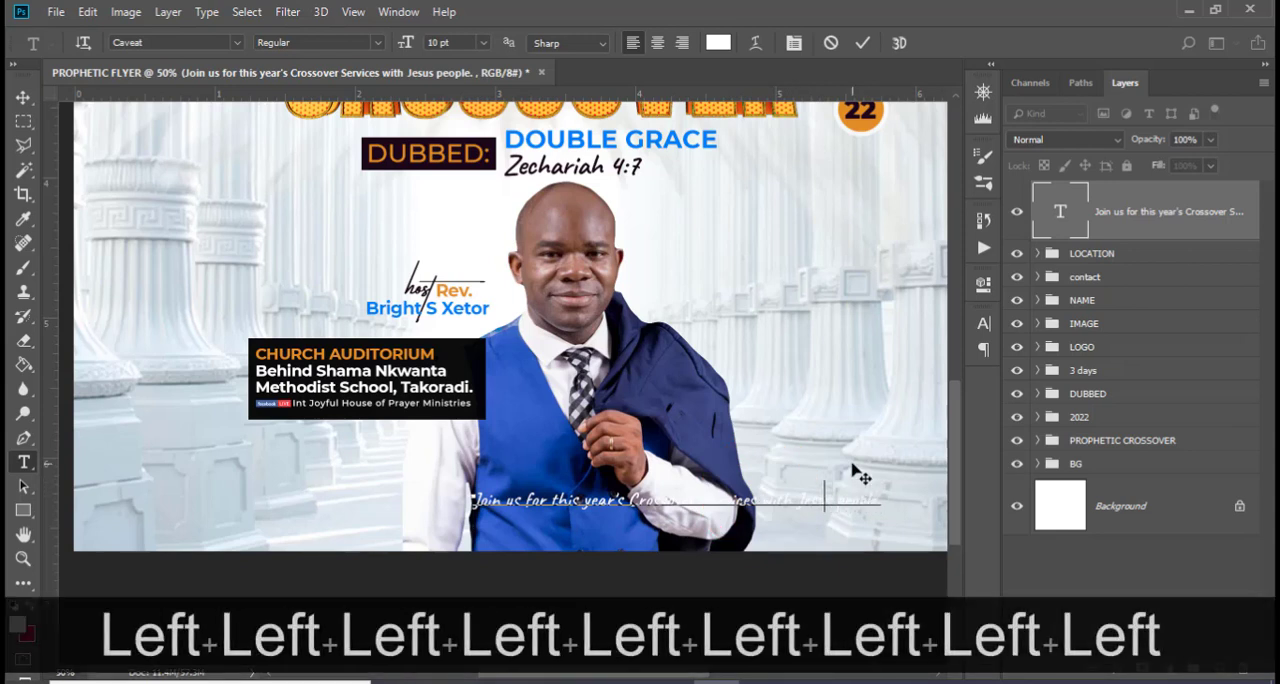
{"action": "key", "text": "Left"}
{"action": "key", "text": "Left"}
{"action": "key", "text": "Left"}
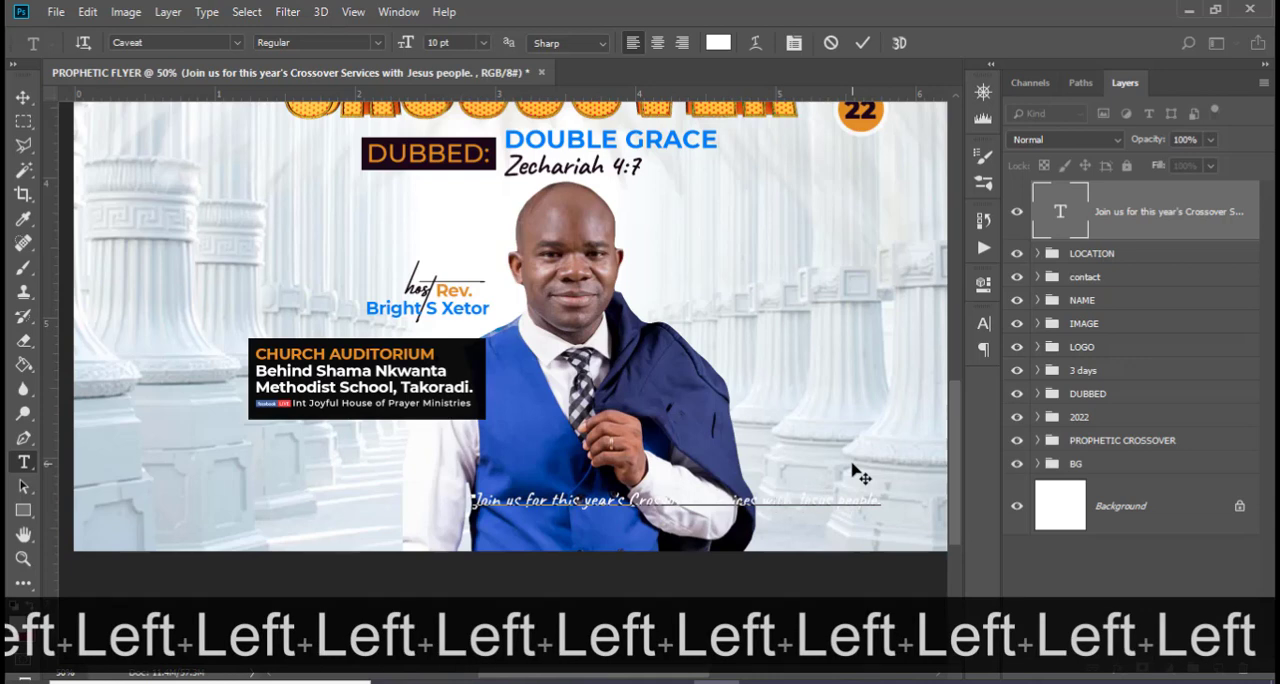
{"action": "key", "text": "ctrl+equal"}
{"action": "key", "text": "ctrl+equal"}
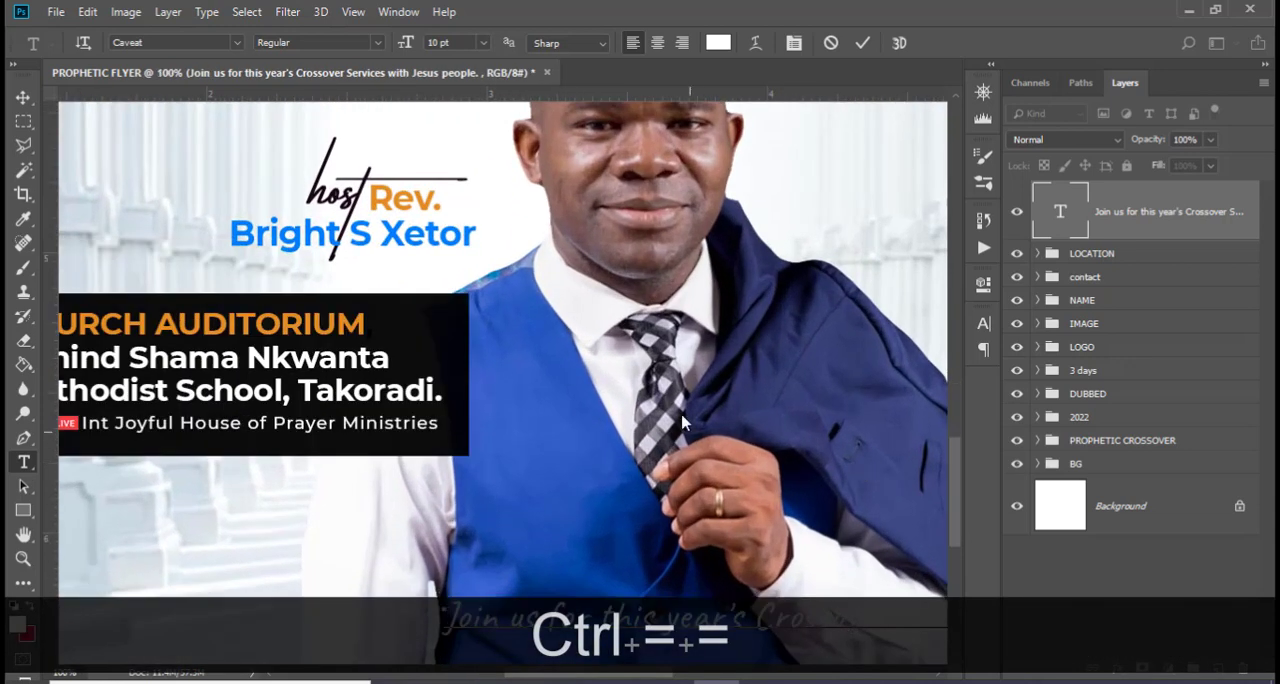
{"action": "scroll", "coordinate": [693, 380], "scroll_direction": "right", "scroll_amount": 5}
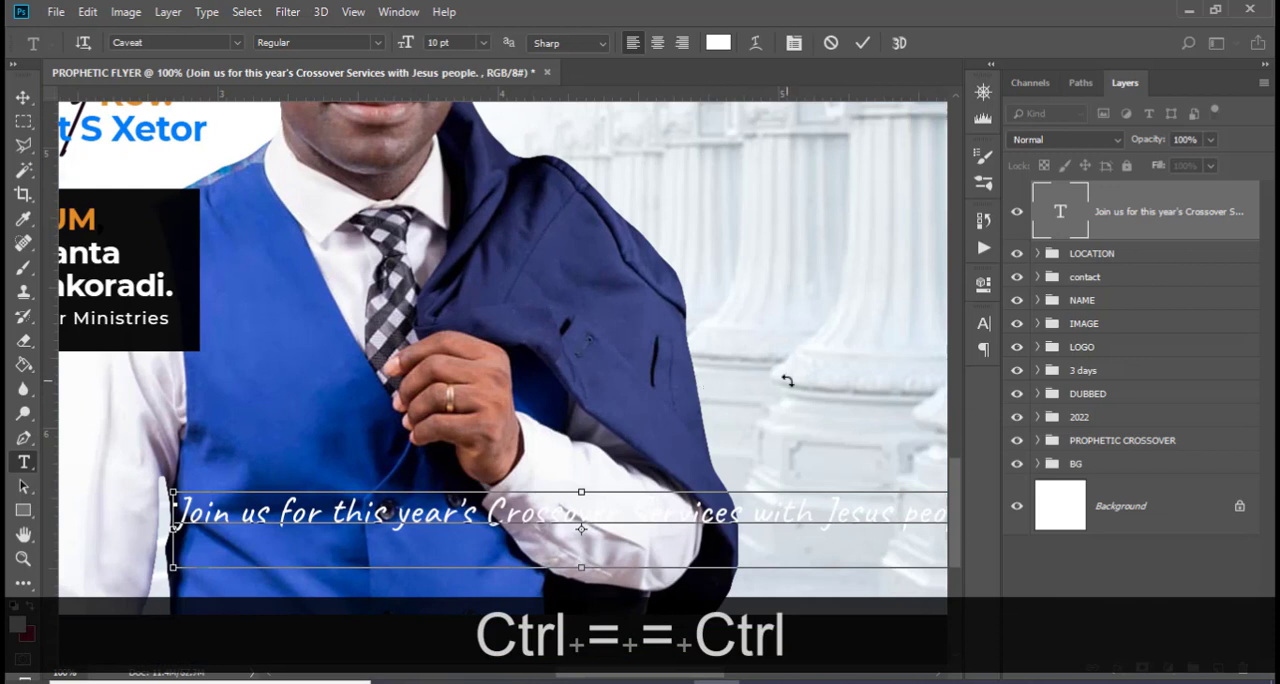
{"action": "key", "text": "Left"}
{"action": "key", "text": "Left"}
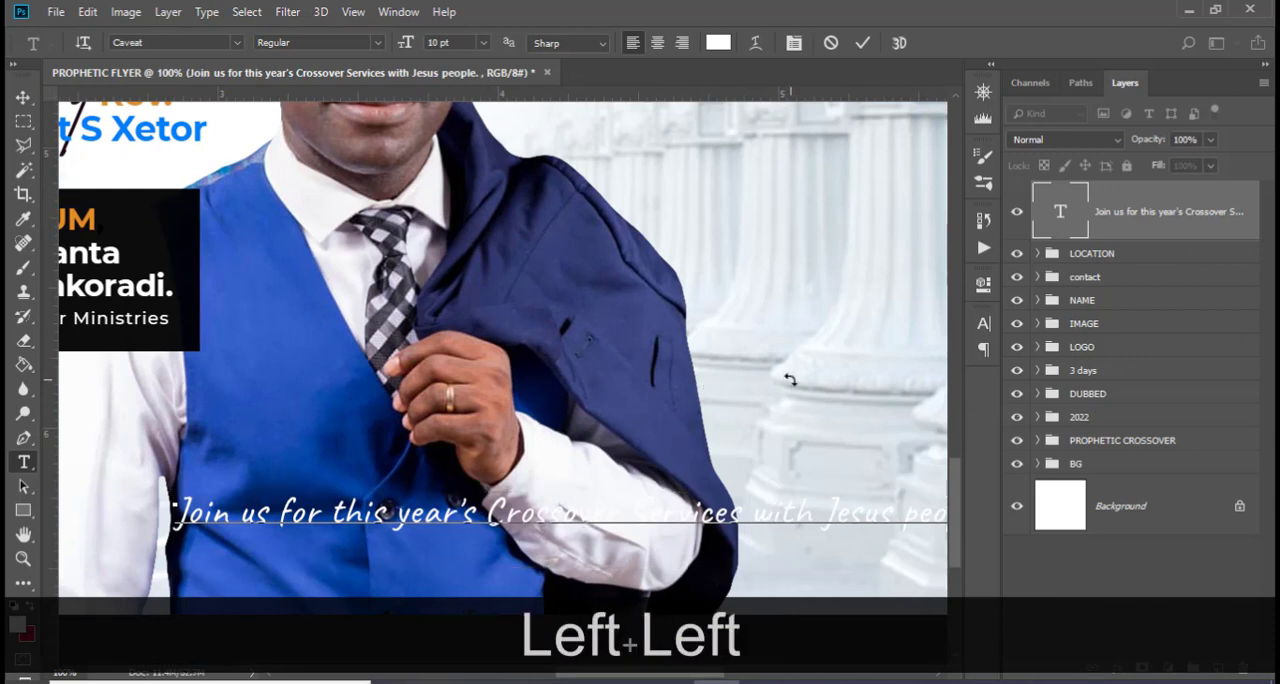
{"action": "key", "text": "BackSpace"}
{"action": "key", "text": "Return"}
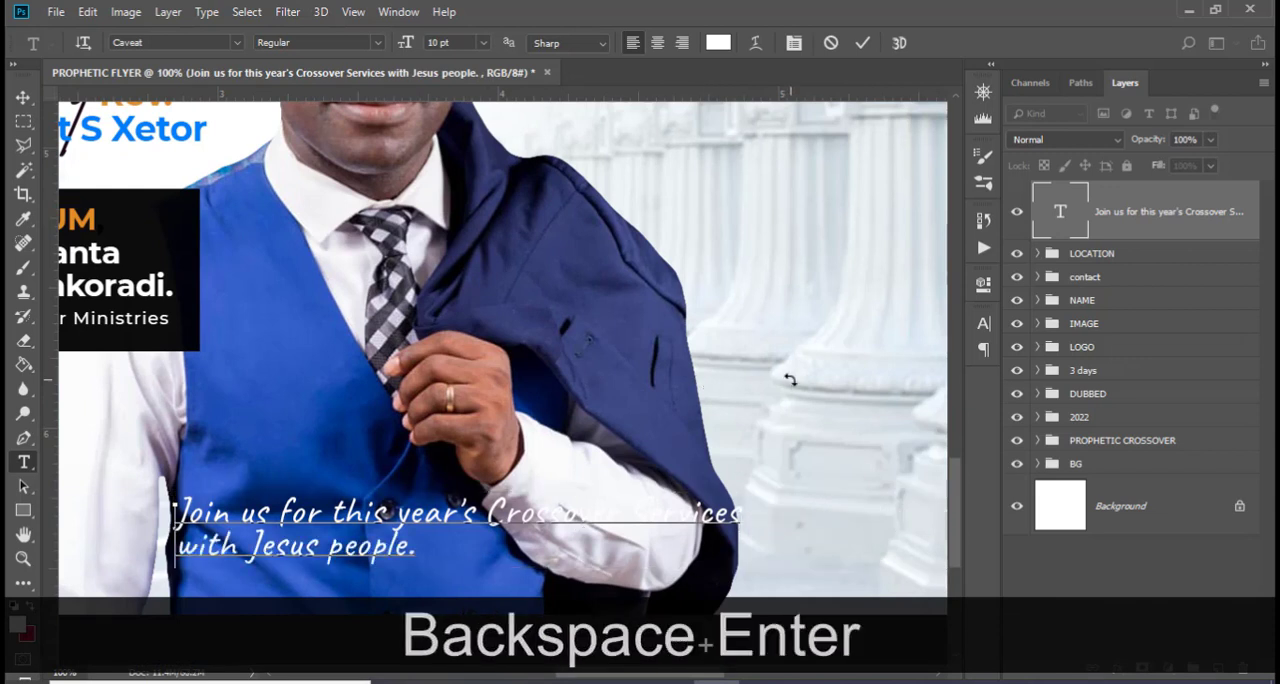
{"action": "left_click", "coordinate": [1128, 222]}
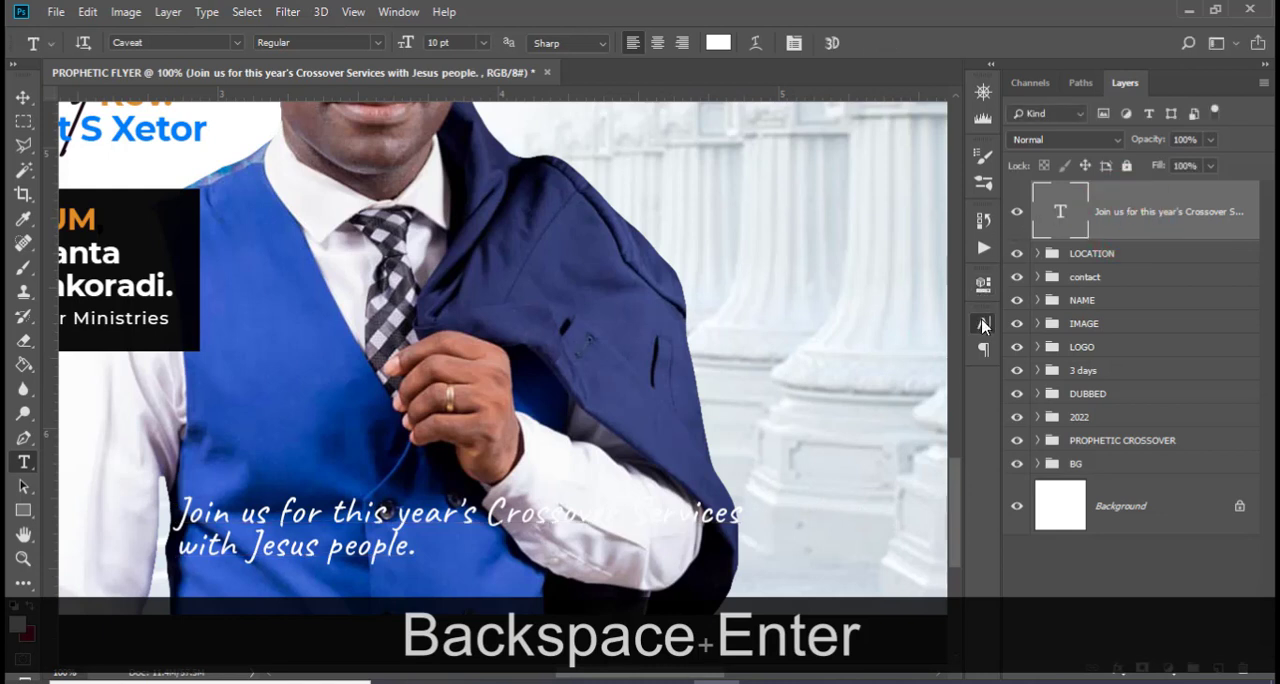
Center-align the two-line invitation text
{"action": "left_click", "coordinate": [984, 322]}
{"action": "left_click", "coordinate": [848, 315]}
{"action": "left_click", "coordinate": [807, 348]}
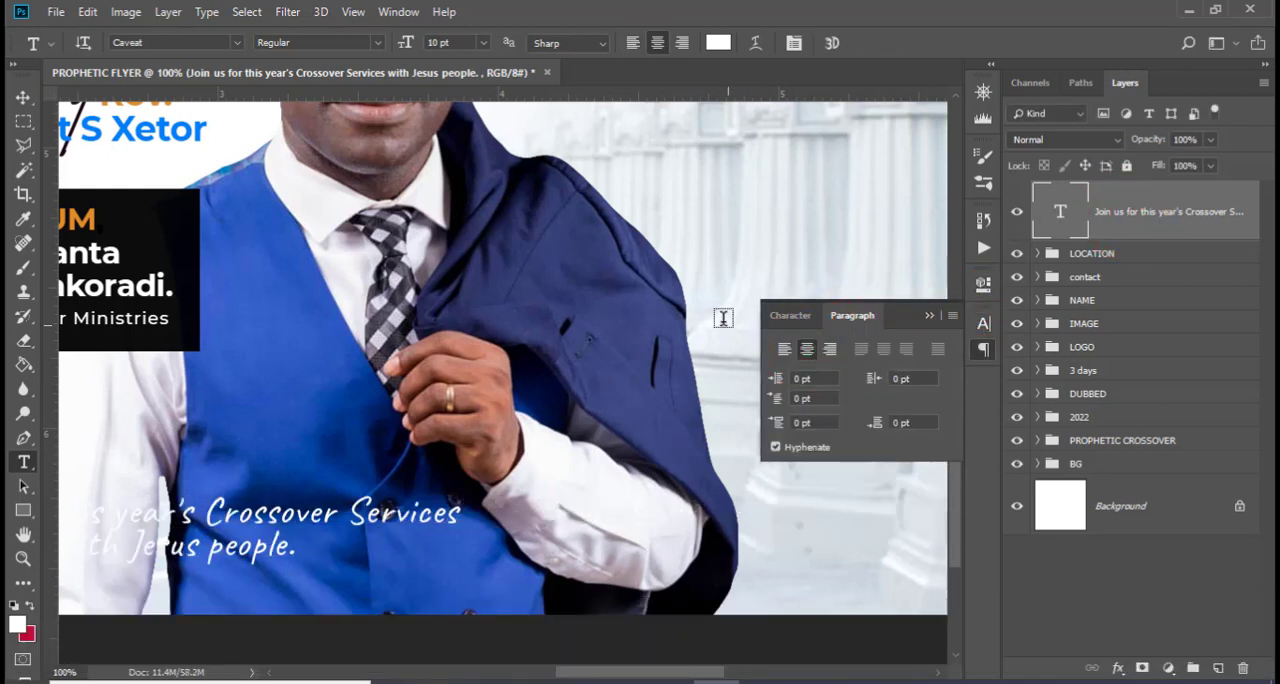
{"action": "left_click", "coordinate": [930, 315]}
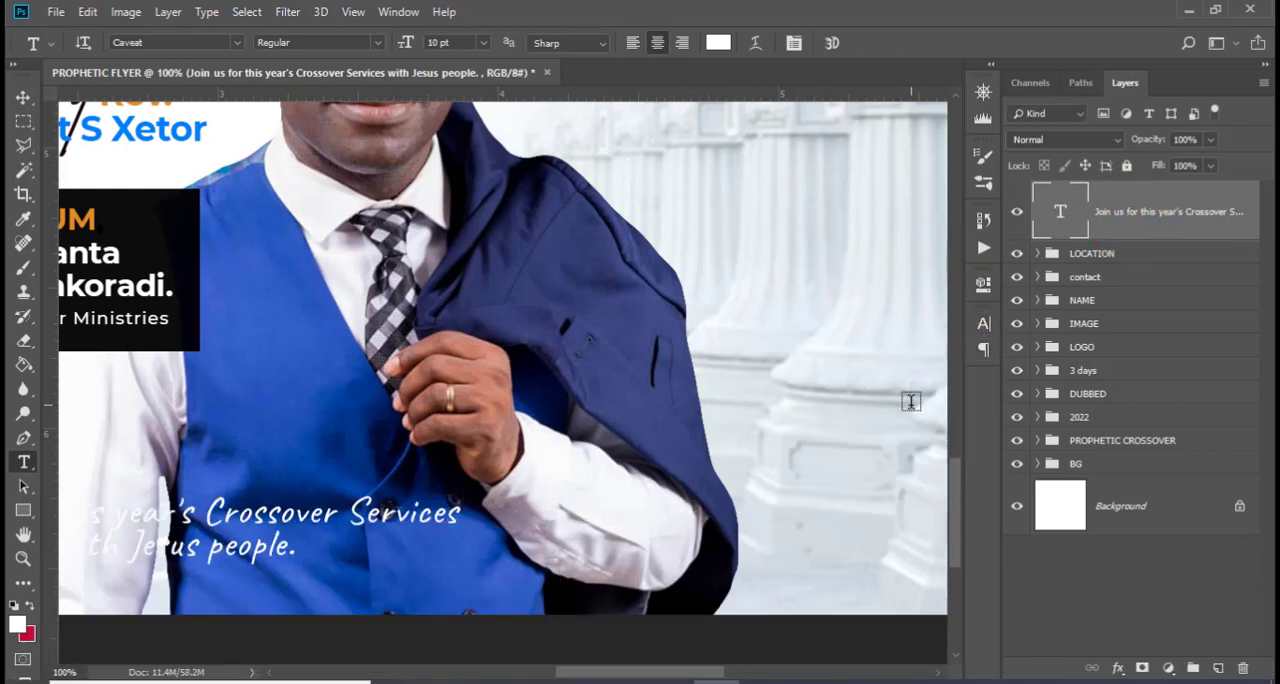
Show the guides and move the invitation text horizontally toward the jacket side of the portrait, keeping its height
{"action": "key", "text": "ctrl+t"}
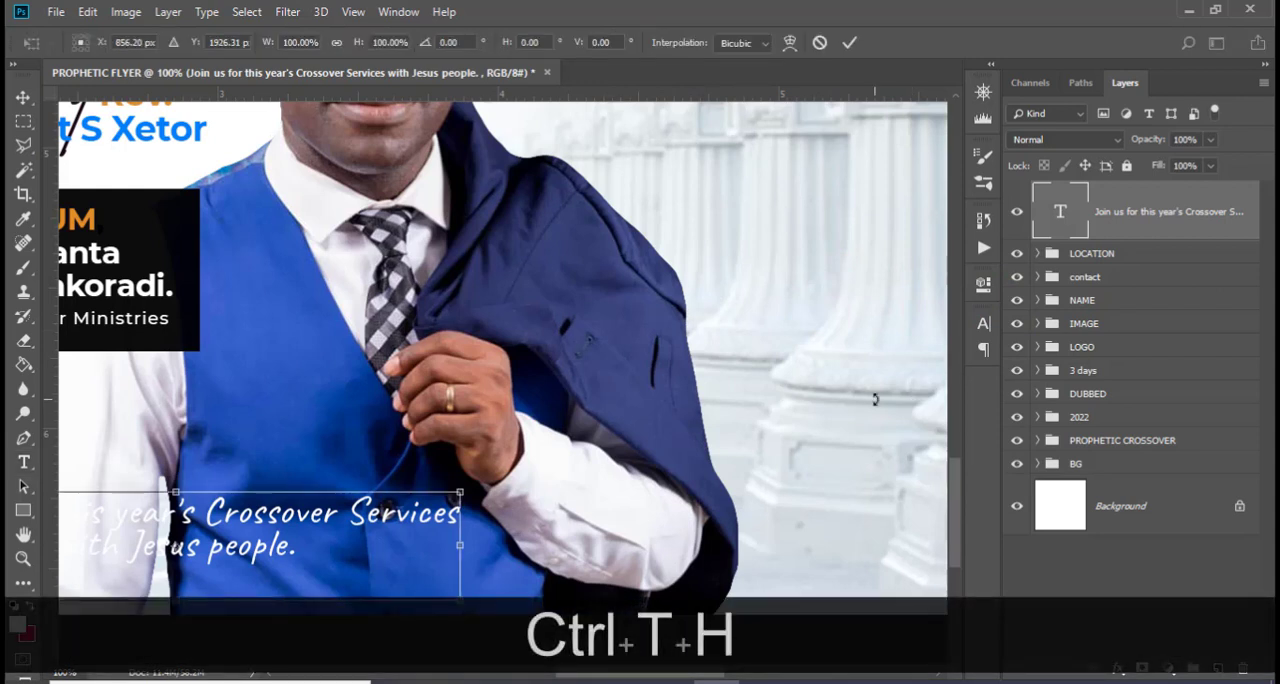
{"action": "key", "text": "ctrl+h"}
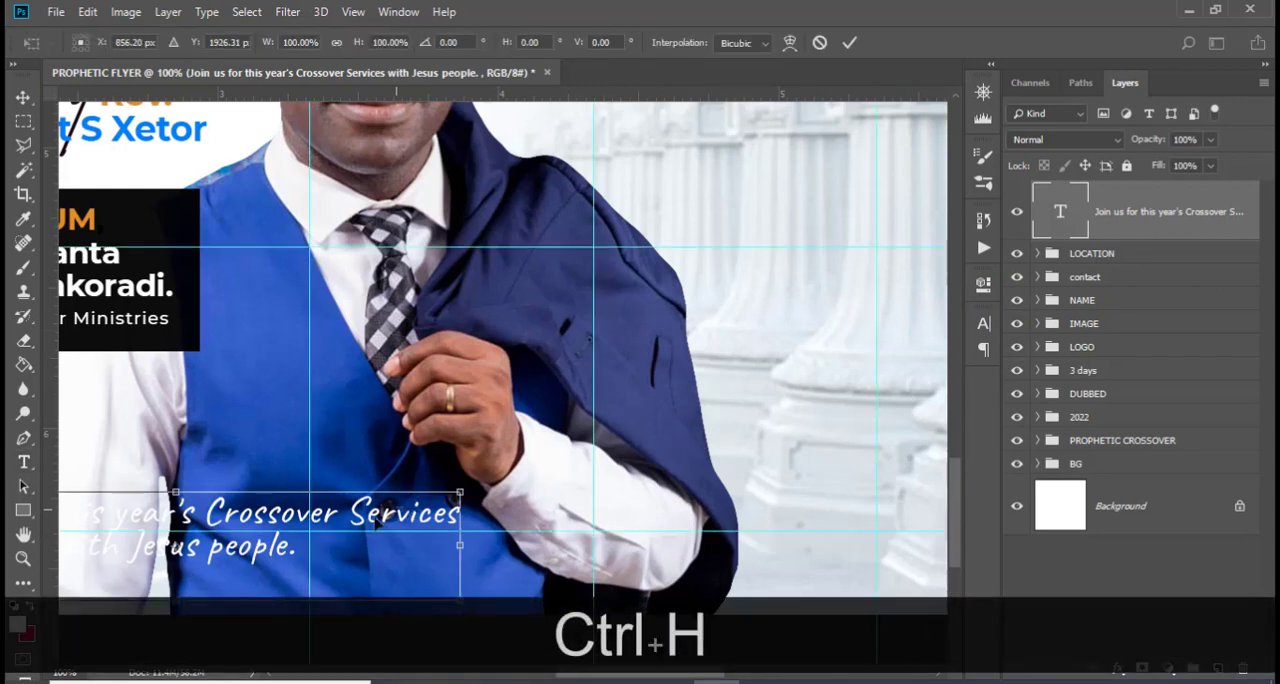
{"action": "left_click_drag", "start_coordinate": [242, 500], "coordinate": [530, 477]}
{"action": "key", "text": "shift+ctrl+0"}
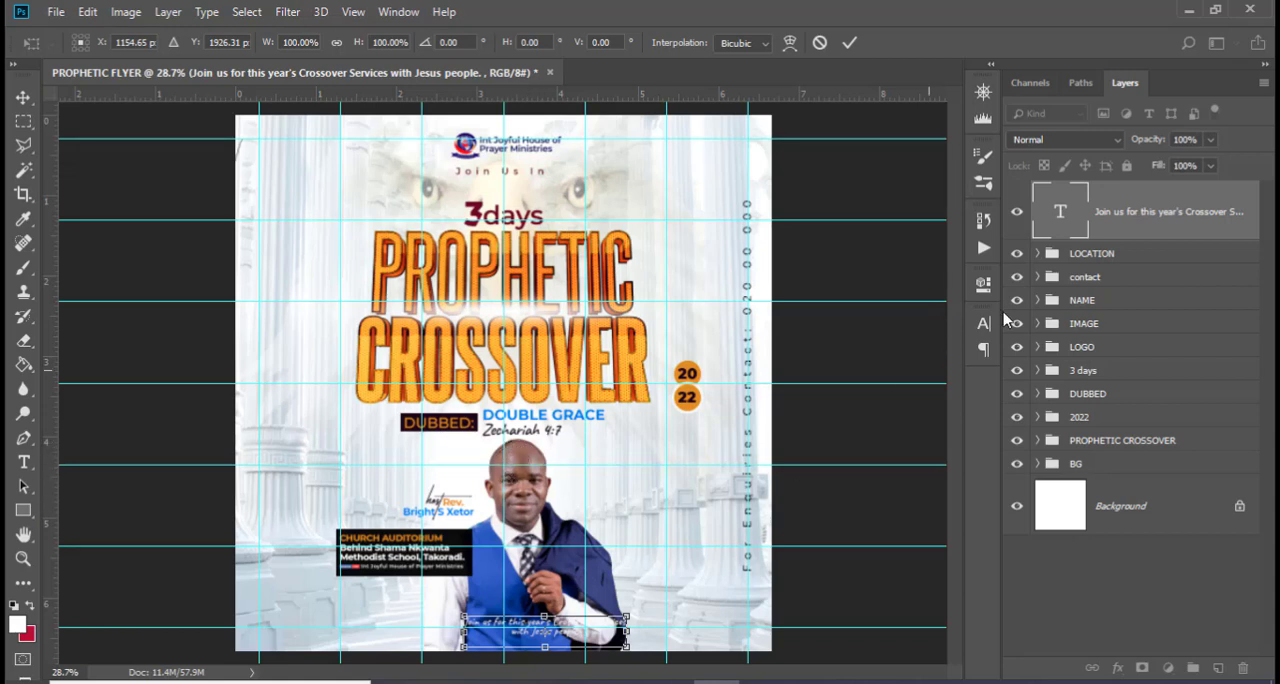
{"action": "left_click", "coordinate": [1073, 328]}
{"action": "left_click", "coordinate": [1088, 302], "text": "ctrl"}
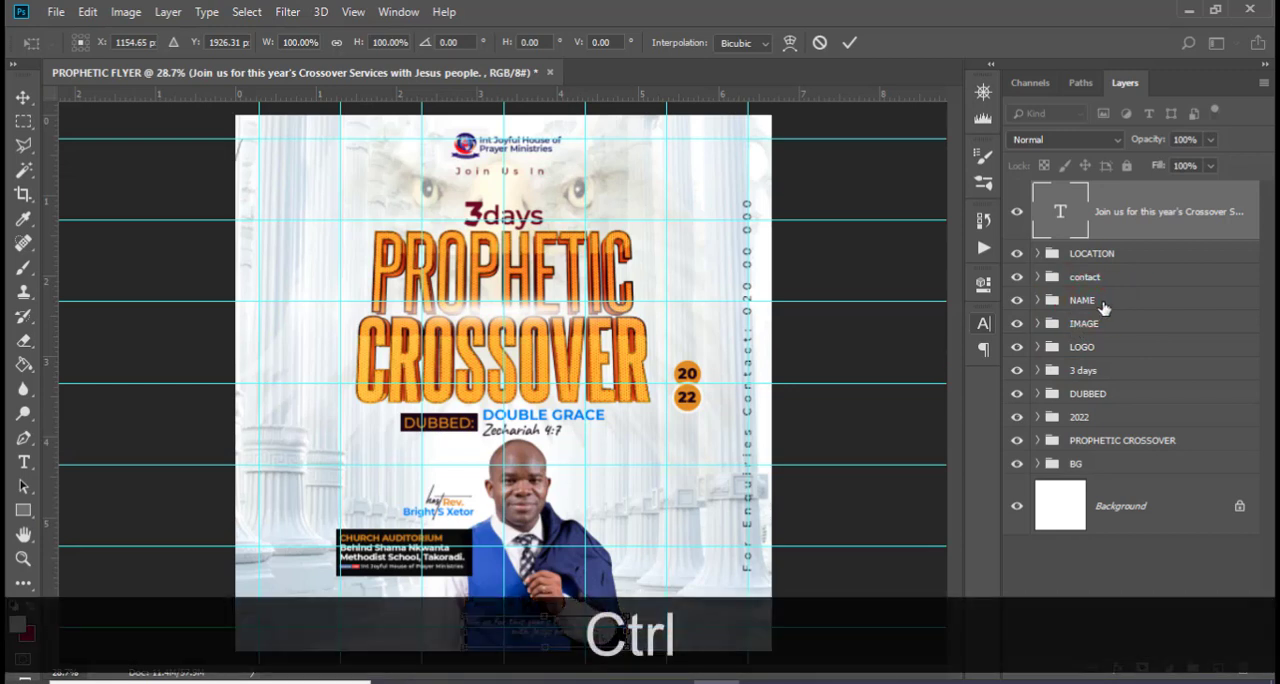
{"action": "key", "text": "Return"}
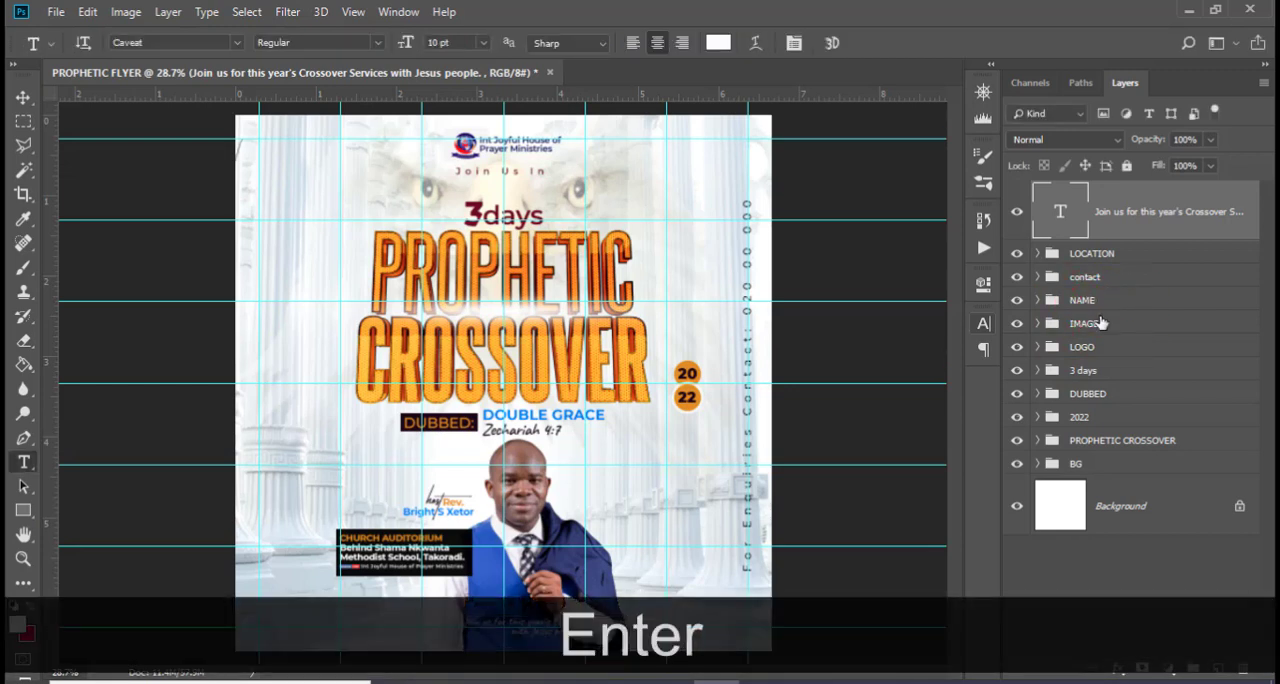
Shift the LOCATION, NAME and IMAGE groups together to the left so the host's portrait centers on the middle vertical guide
{"action": "left_click", "coordinate": [1088, 323], "text": "ctrl"}
{"action": "left_click", "coordinate": [1083, 300], "text": "ctrl"}
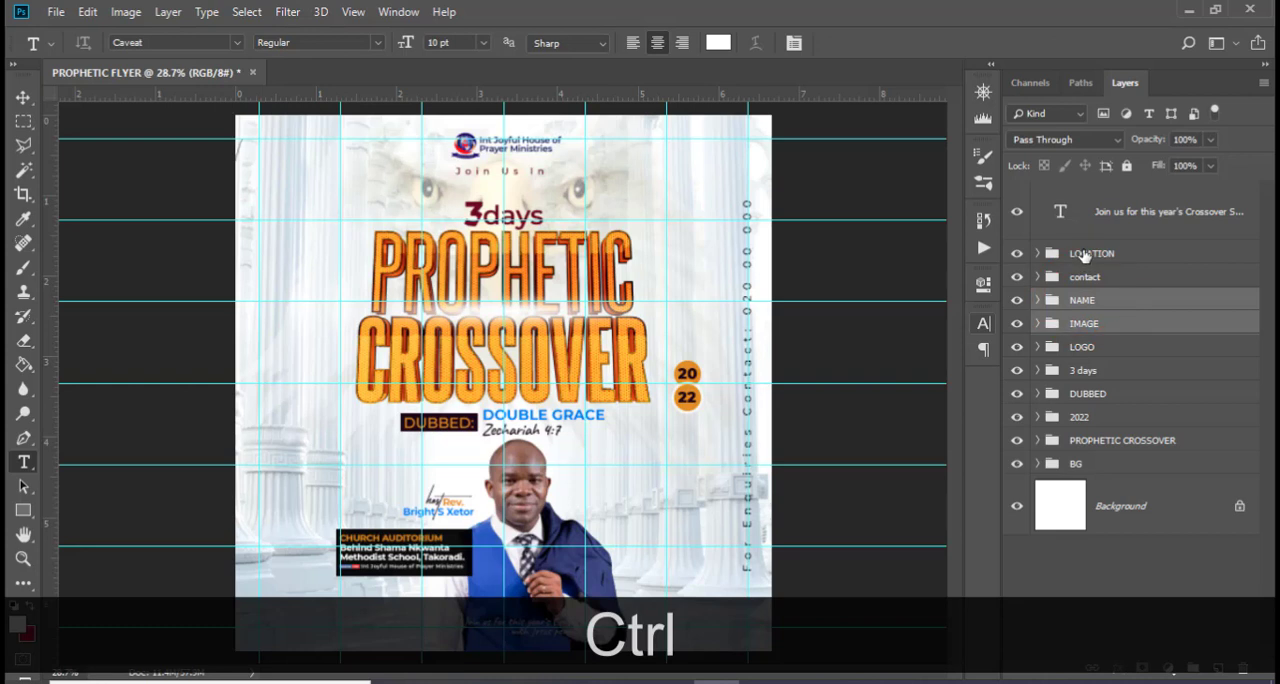
{"action": "left_click", "coordinate": [1081, 255], "text": "ctrl"}
{"action": "key", "text": "ctrl+t"}
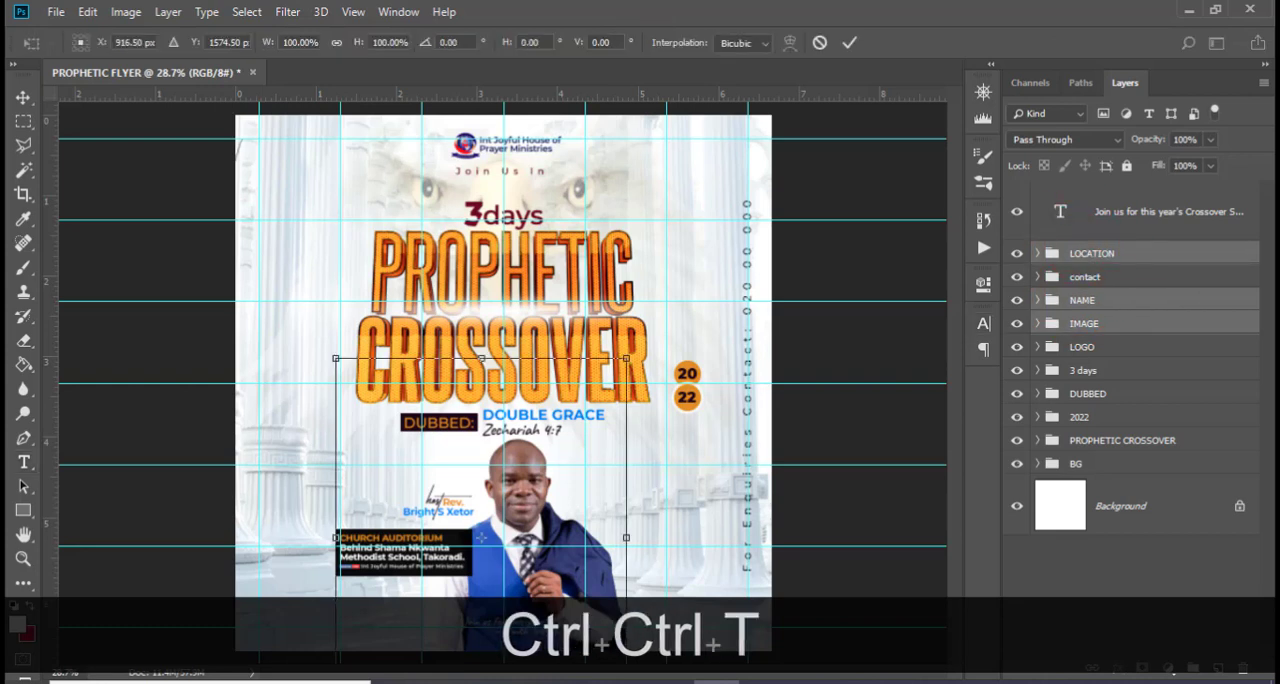
{"action": "key", "text": "shift+Left"}
{"action": "key", "text": "shift+Left"}
{"action": "key", "text": "shift+Left"}
{"action": "key", "text": "shift+Left"}
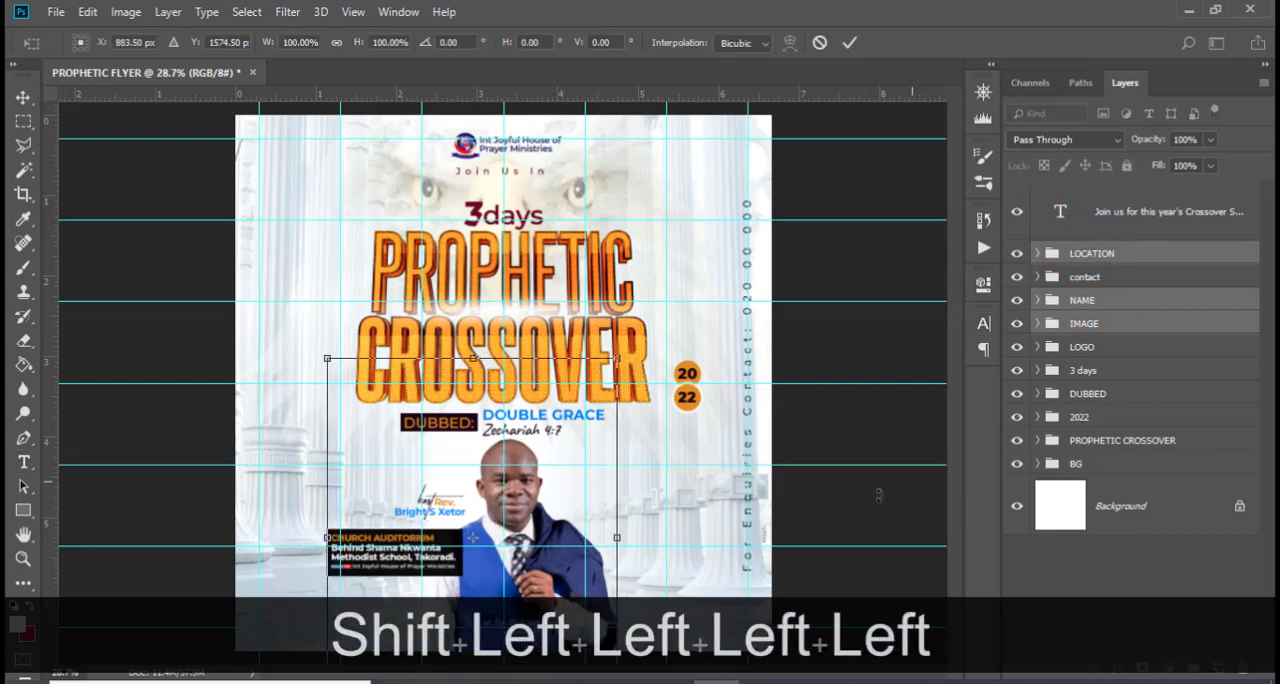
{"action": "key", "text": "Left"}
{"action": "key", "text": "Left"}
{"action": "key", "text": "Left"}
{"action": "key", "text": "Left"}
{"action": "key", "text": "Left"}
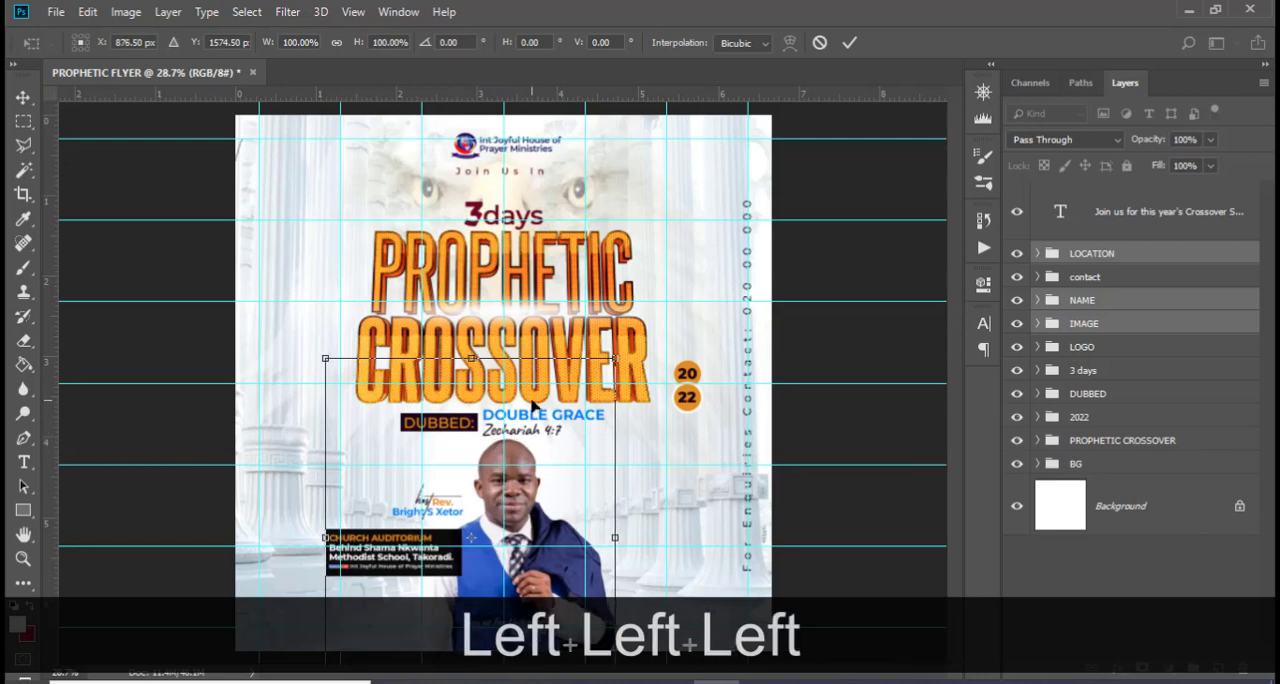
{"action": "key", "text": "Return"}
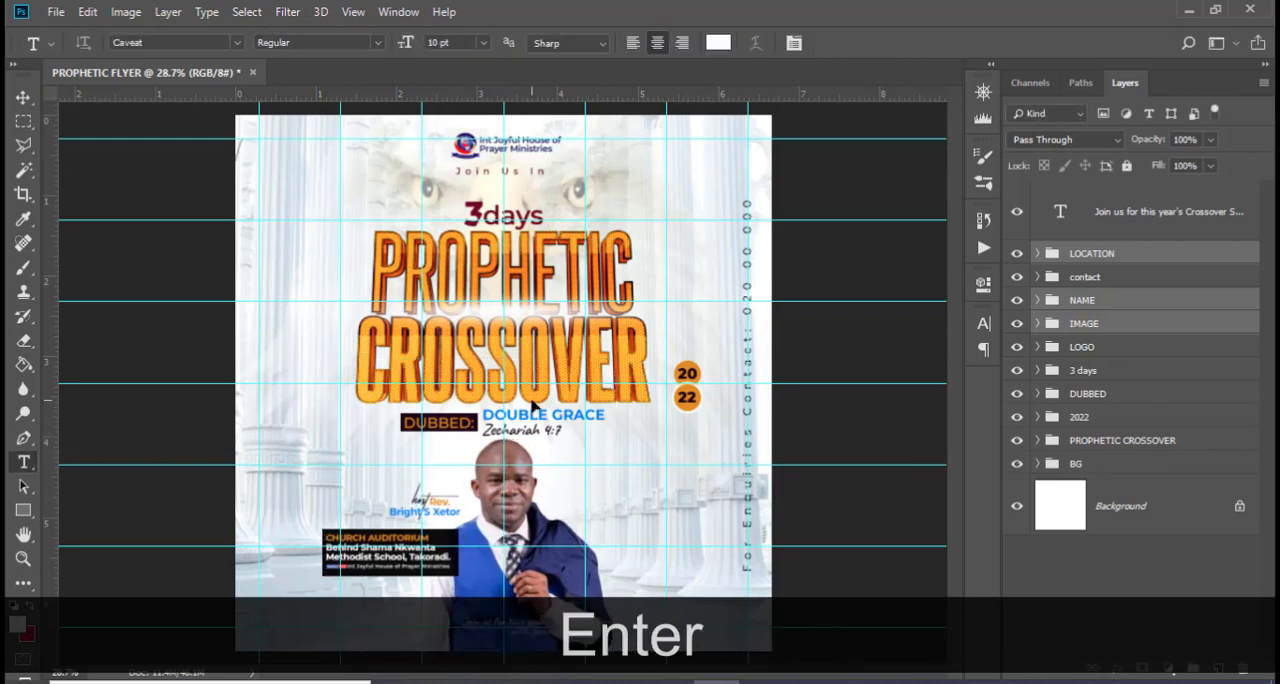
Move the invitation text left so it centers on the middle vertical guide under the host's hand
{"action": "left_click", "coordinate": [1140, 207]}
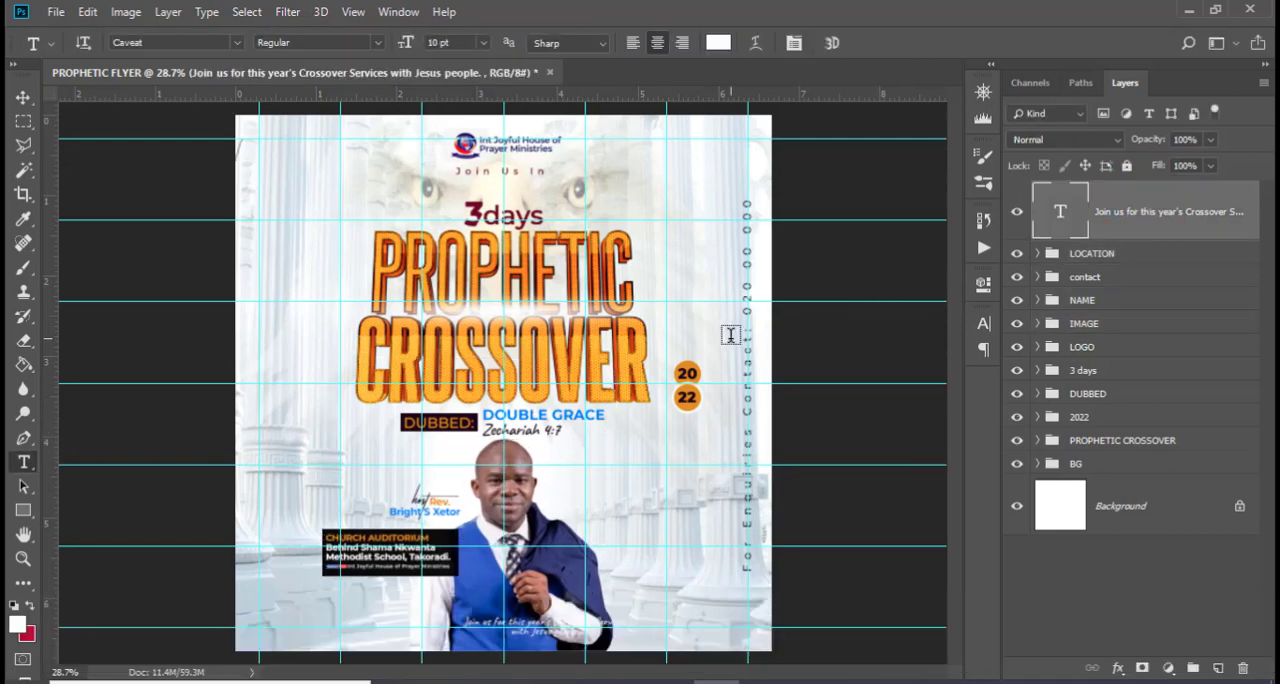
{"action": "key", "text": "ctrl+equal"}
{"action": "scroll", "coordinate": [657, 399], "scroll_direction": "down", "scroll_amount": 3}
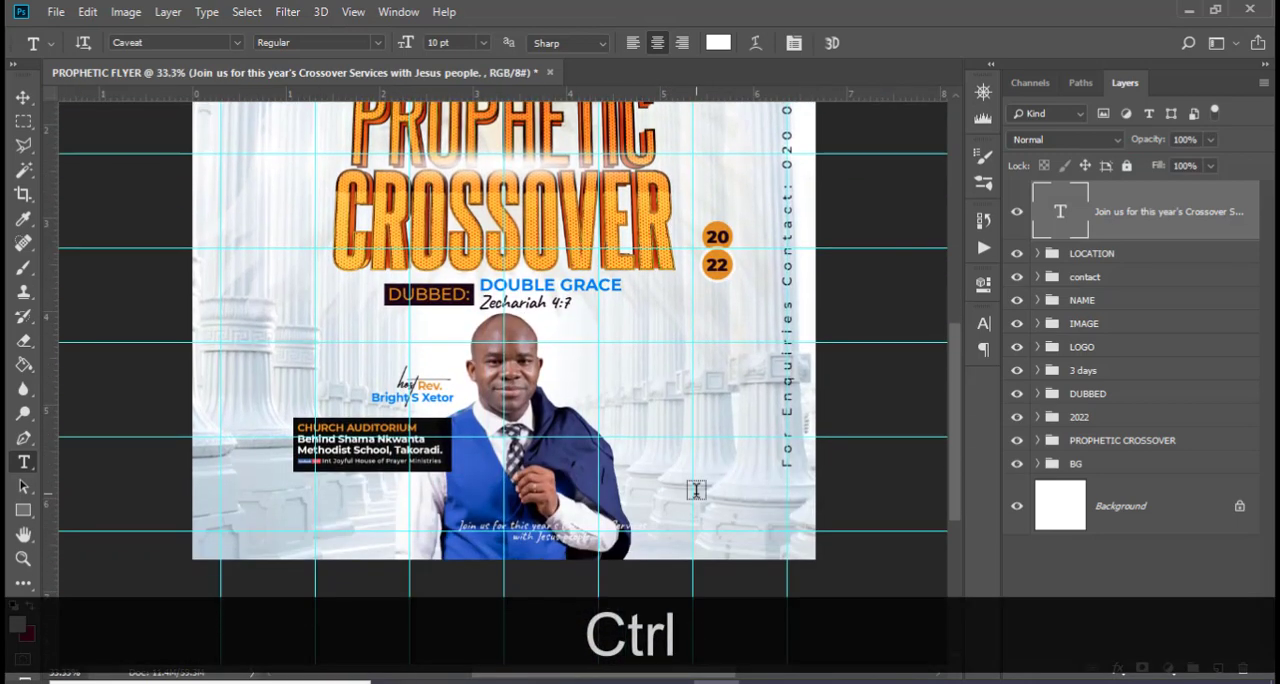
{"action": "key", "text": "ctrl+t"}
{"action": "left_click_drag", "start_coordinate": [589, 543], "coordinate": [545, 543]}
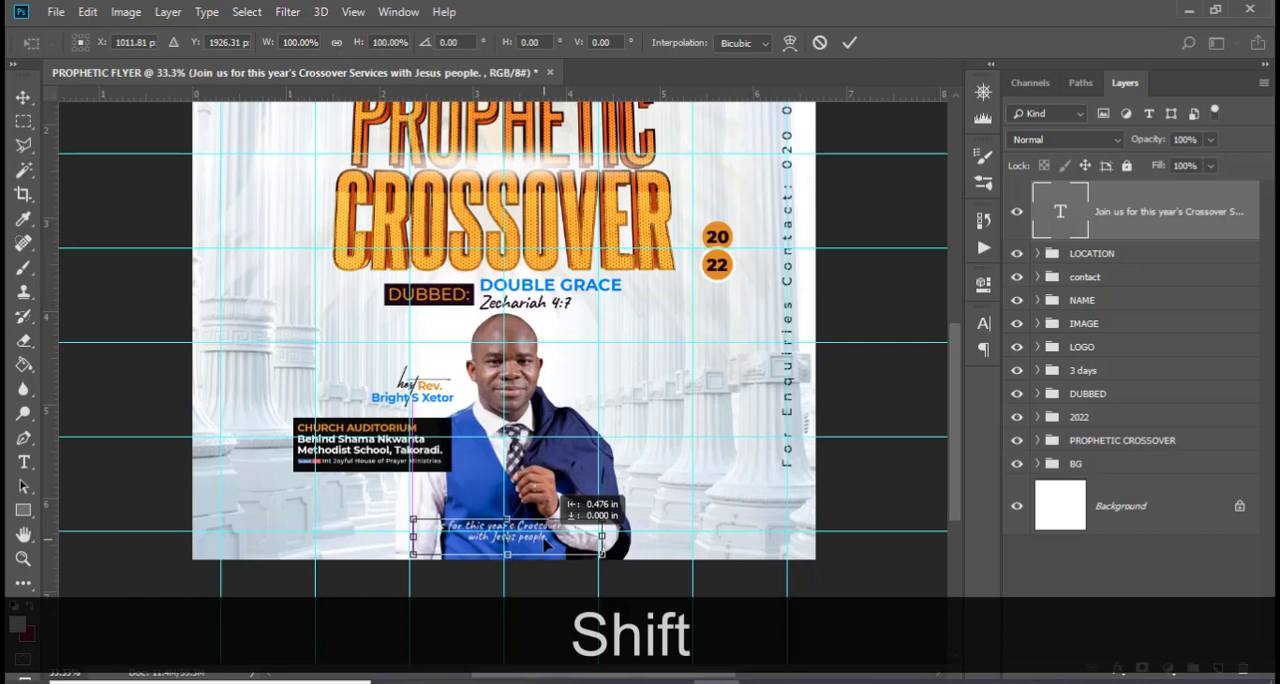
{"action": "key", "text": "shift+Left"}
{"action": "key", "text": "shift+Left"}
{"action": "key", "text": "Return"}
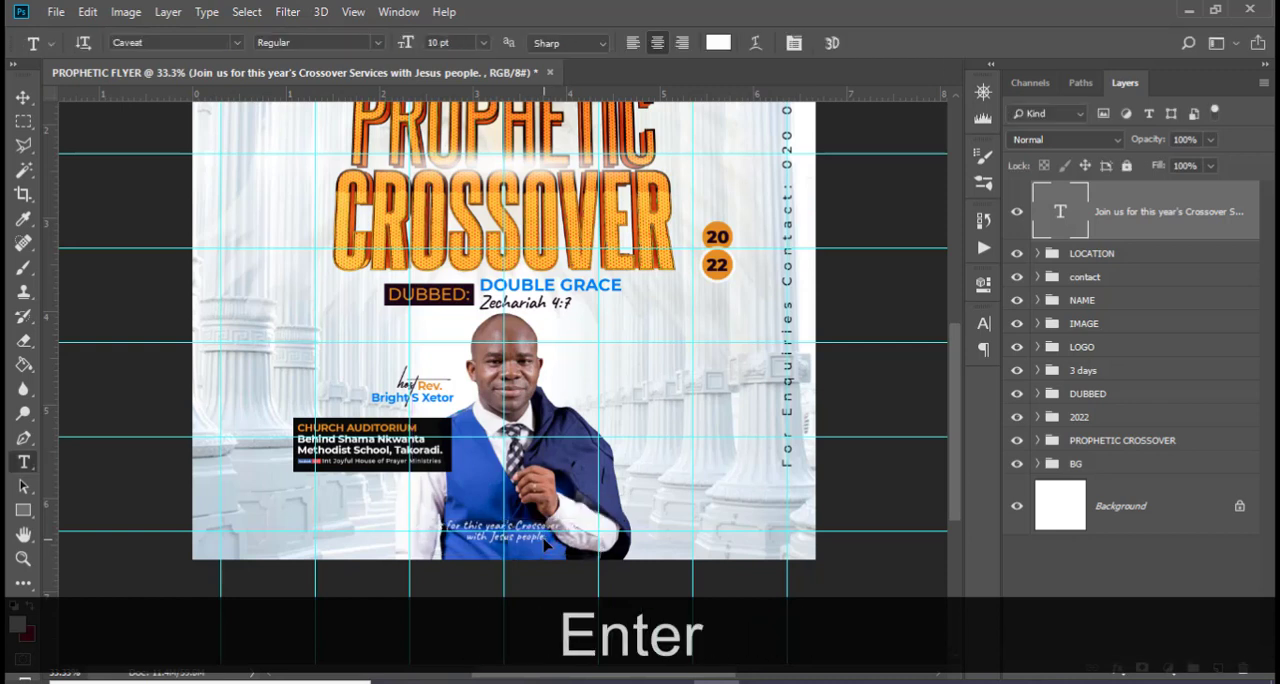
Draw a black rectangle about 962 × 218 px over the flyer's lower edge and place its layer beneath the invitation text
{"action": "left_click", "coordinate": [23, 510]}
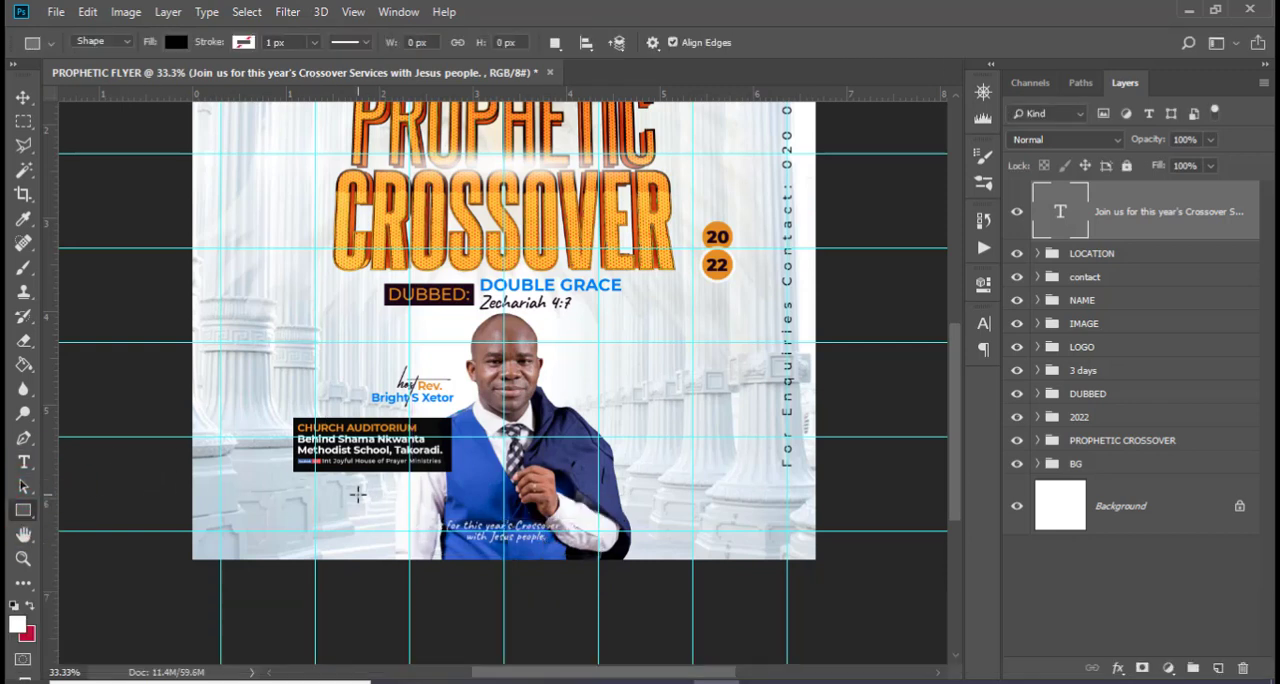
{"action": "left_click_drag", "start_coordinate": [346, 497], "coordinate": [646, 563]}
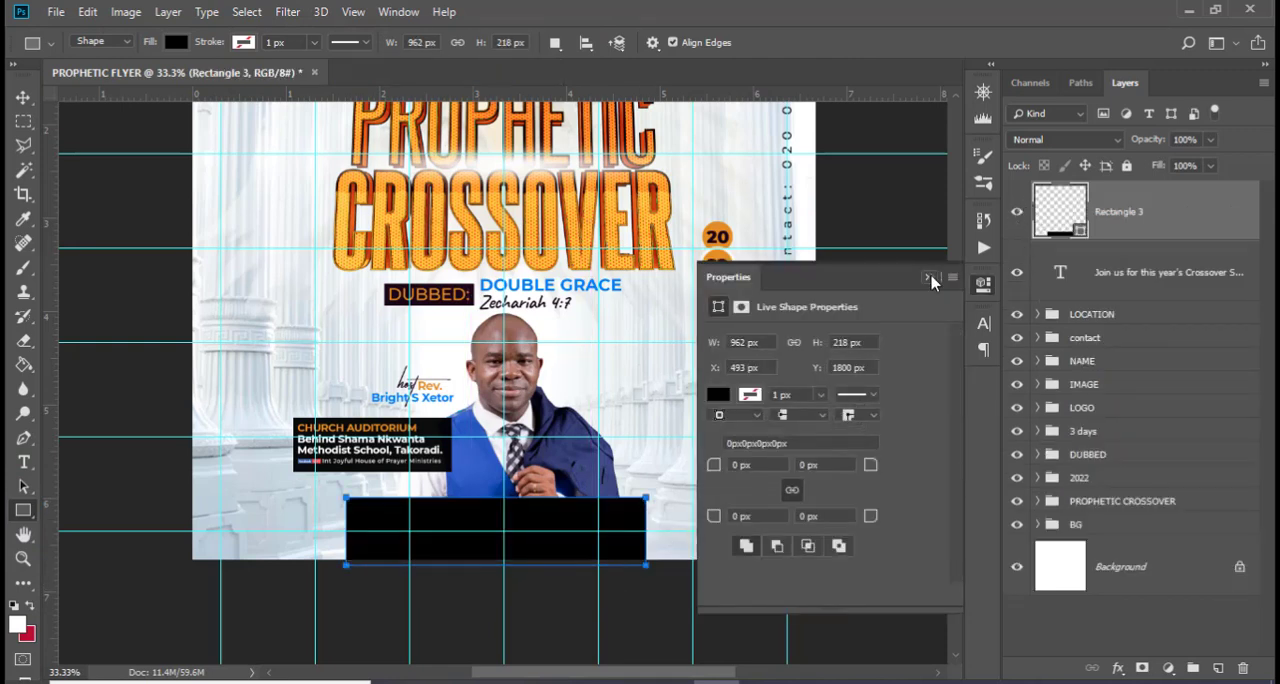
{"action": "left_click", "coordinate": [929, 277]}
{"action": "left_click_drag", "start_coordinate": [1120, 213], "coordinate": [1123, 279]}
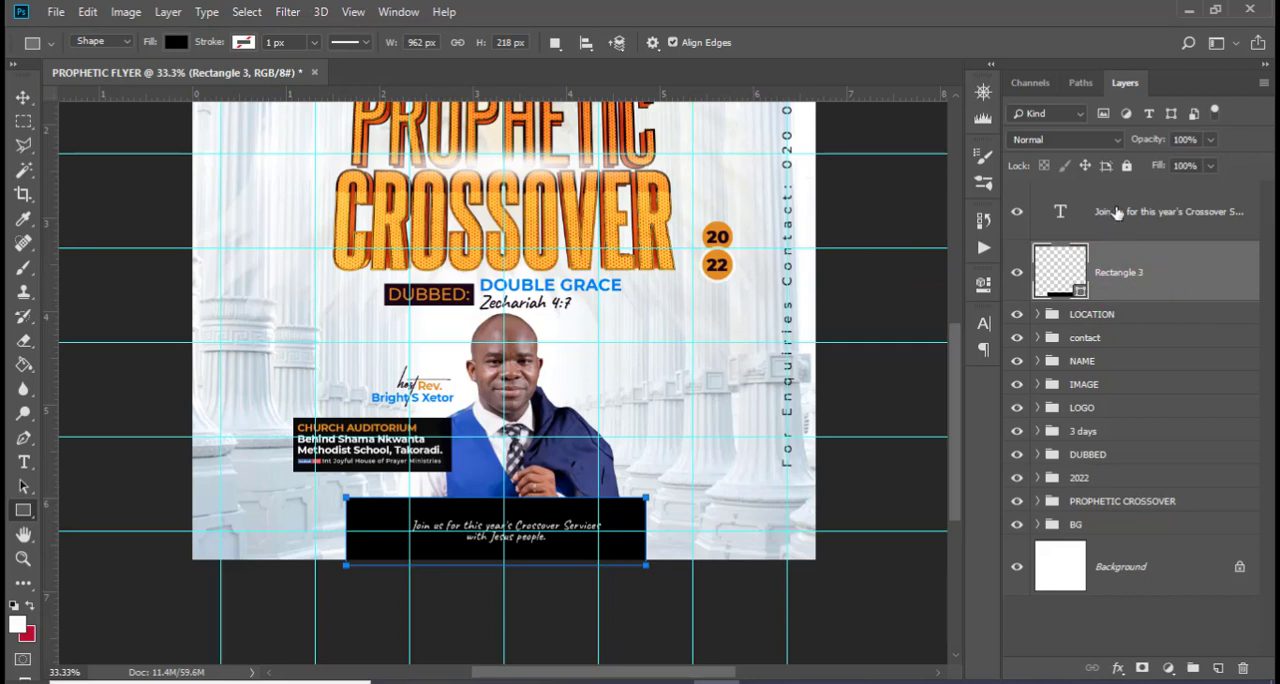
Set the invitation text's font size to 12 pt and its leading to 12 pt
{"action": "left_click", "coordinate": [1117, 212]}
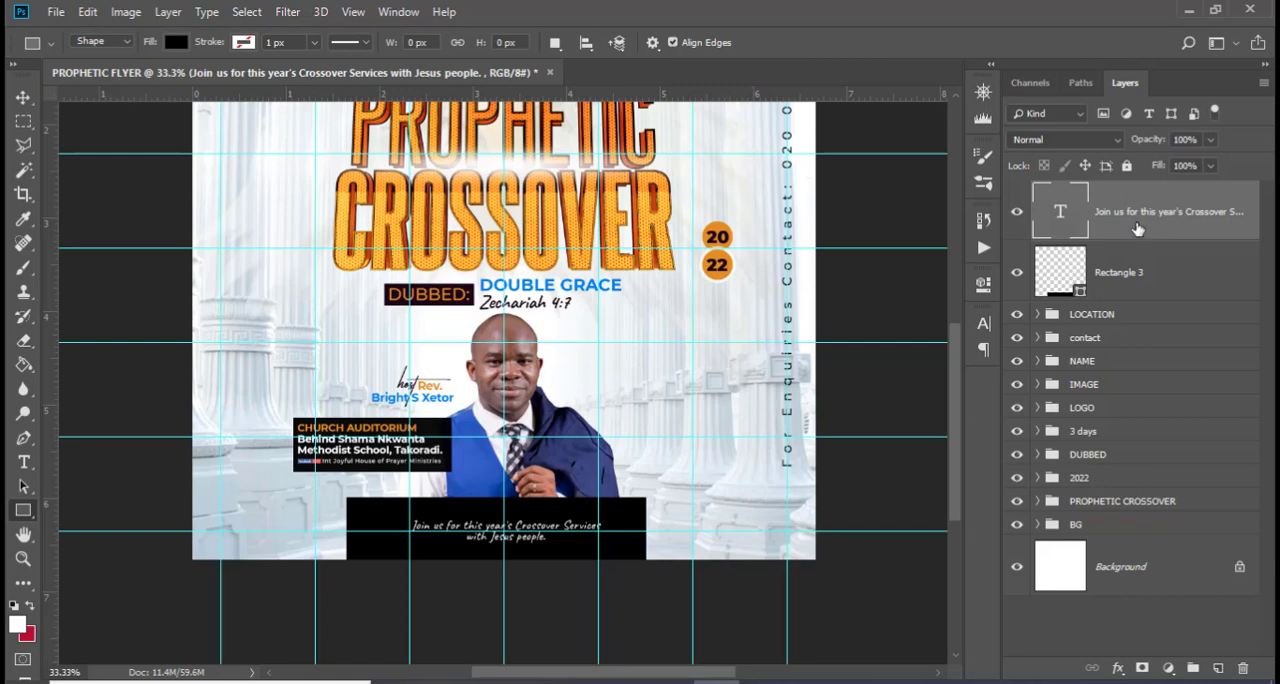
{"action": "left_click", "coordinate": [984, 323]}
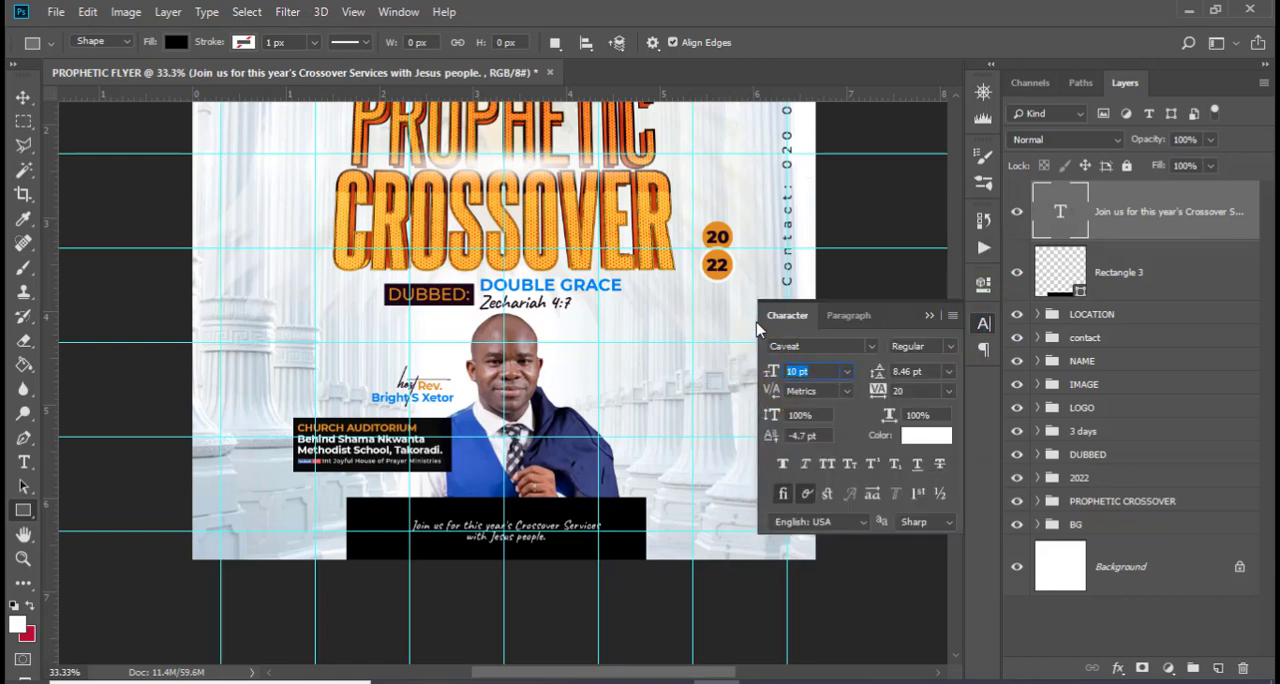
{"action": "type", "text": "12"}
{"action": "key", "text": "Return"}
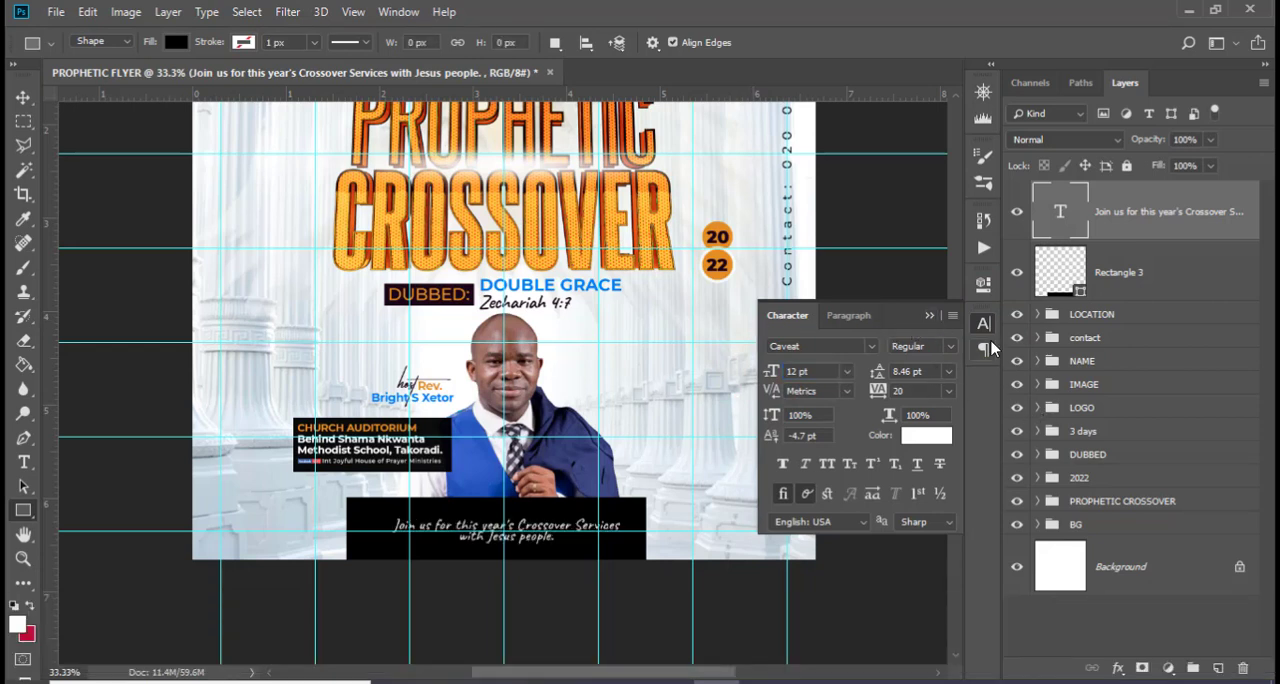
{"action": "left_click", "coordinate": [984, 287]}
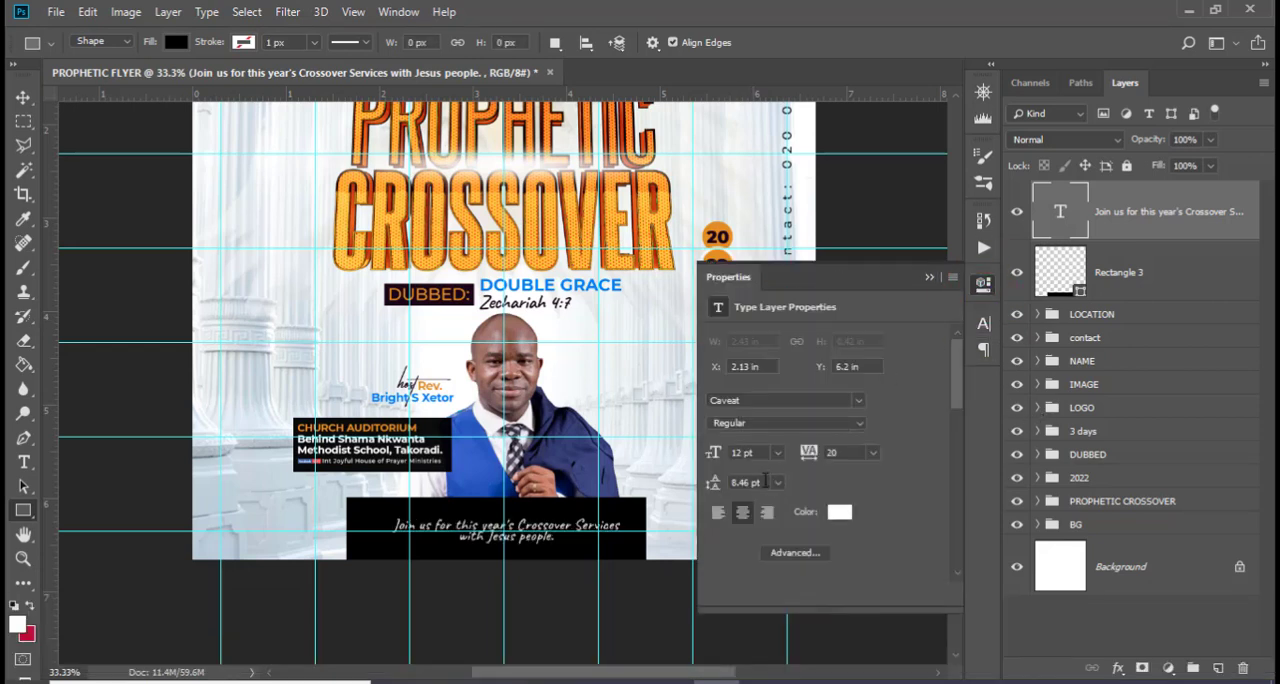
{"action": "left_click", "coordinate": [710, 482]}
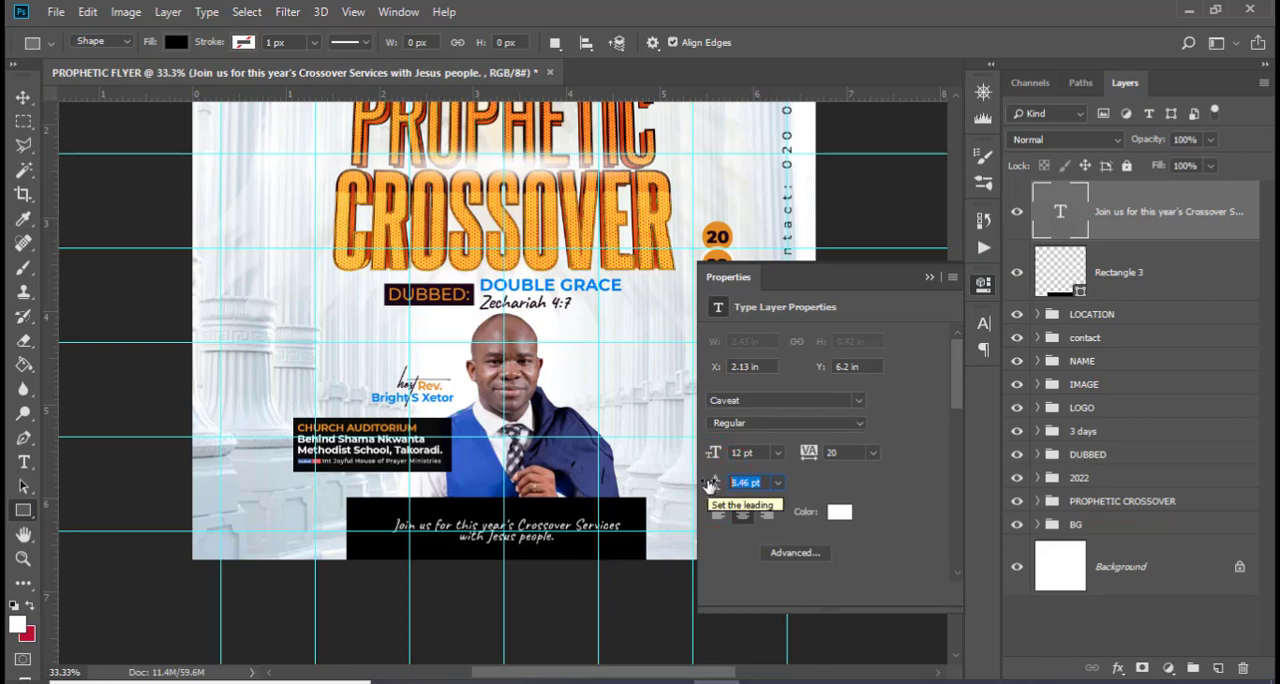
{"action": "type", "text": "12"}
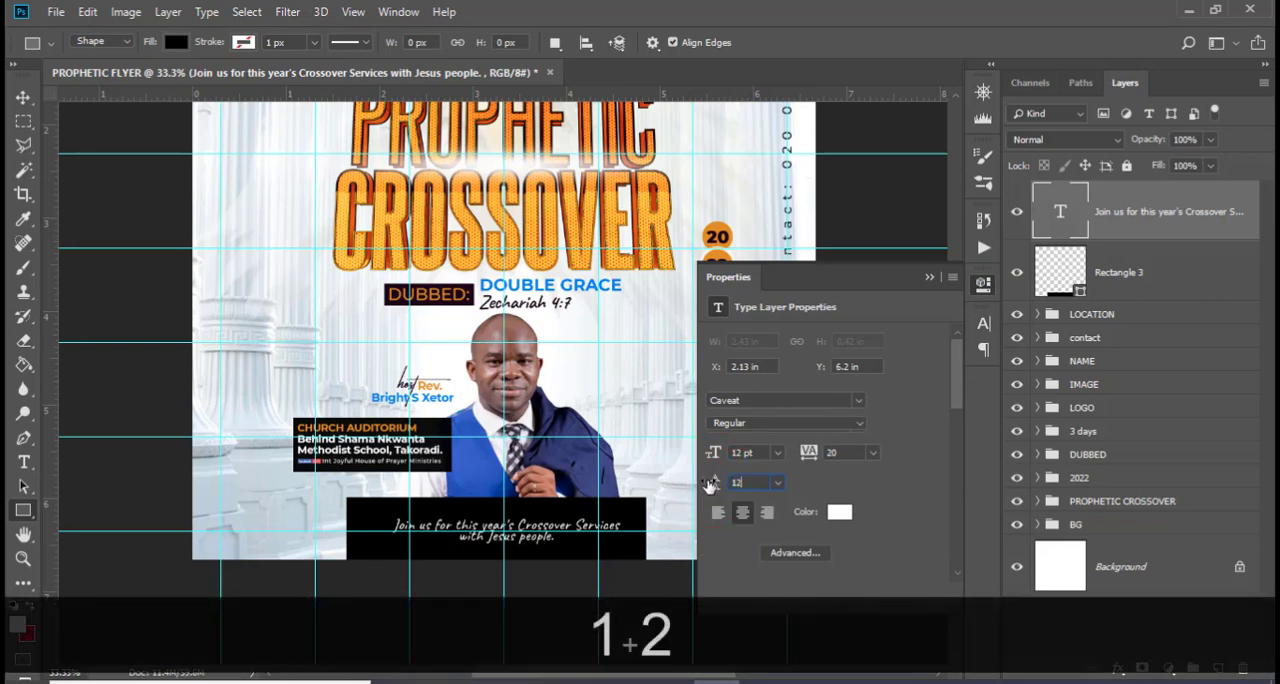
{"action": "key", "text": "Return"}
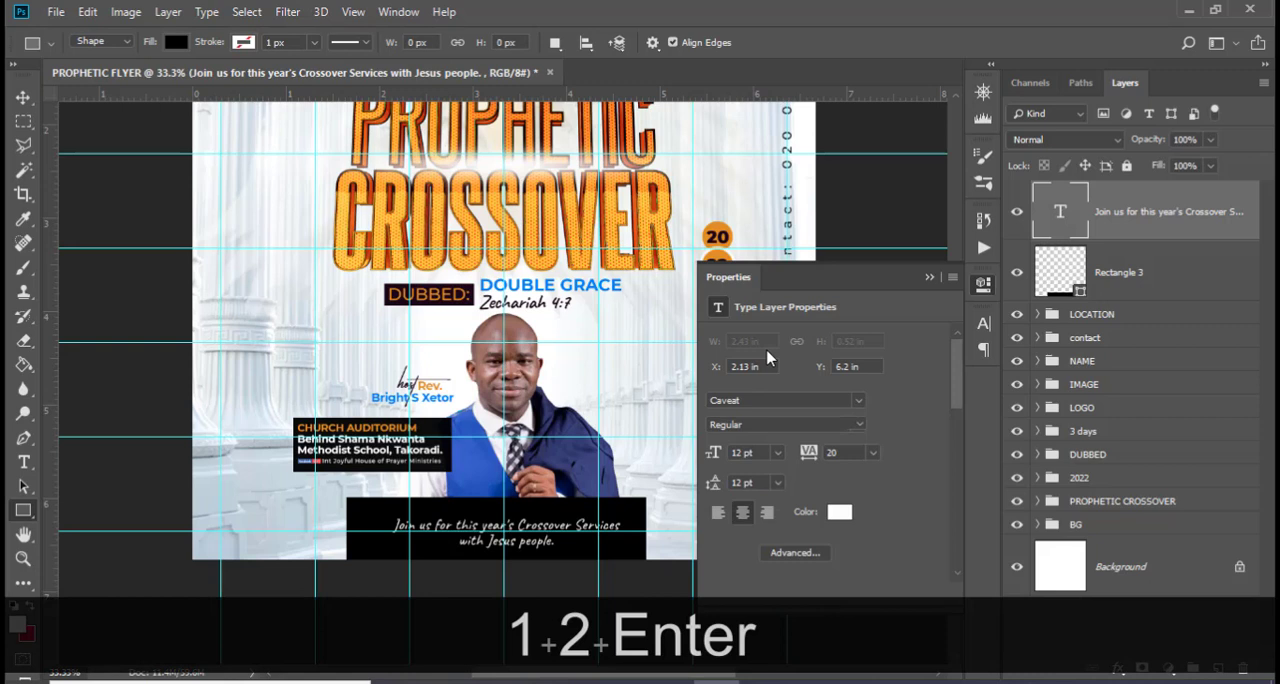
{"action": "left_click", "coordinate": [929, 276]}
Hide the guides and nudge the invitation text slightly upward inside the black rectangle
{"action": "key", "text": "ctrl+h"}
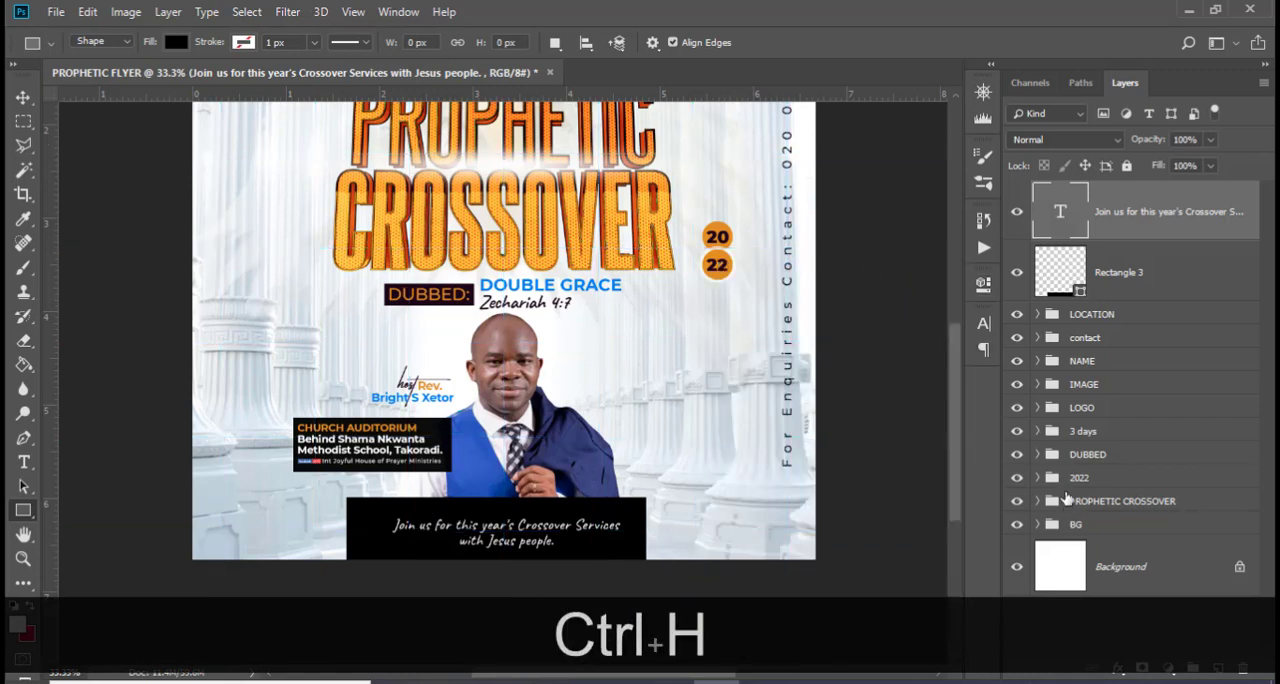
{"action": "key", "text": "v"}
{"action": "key", "text": "Up"}
{"action": "key", "text": "Up"}
{"action": "key", "text": "Up"}
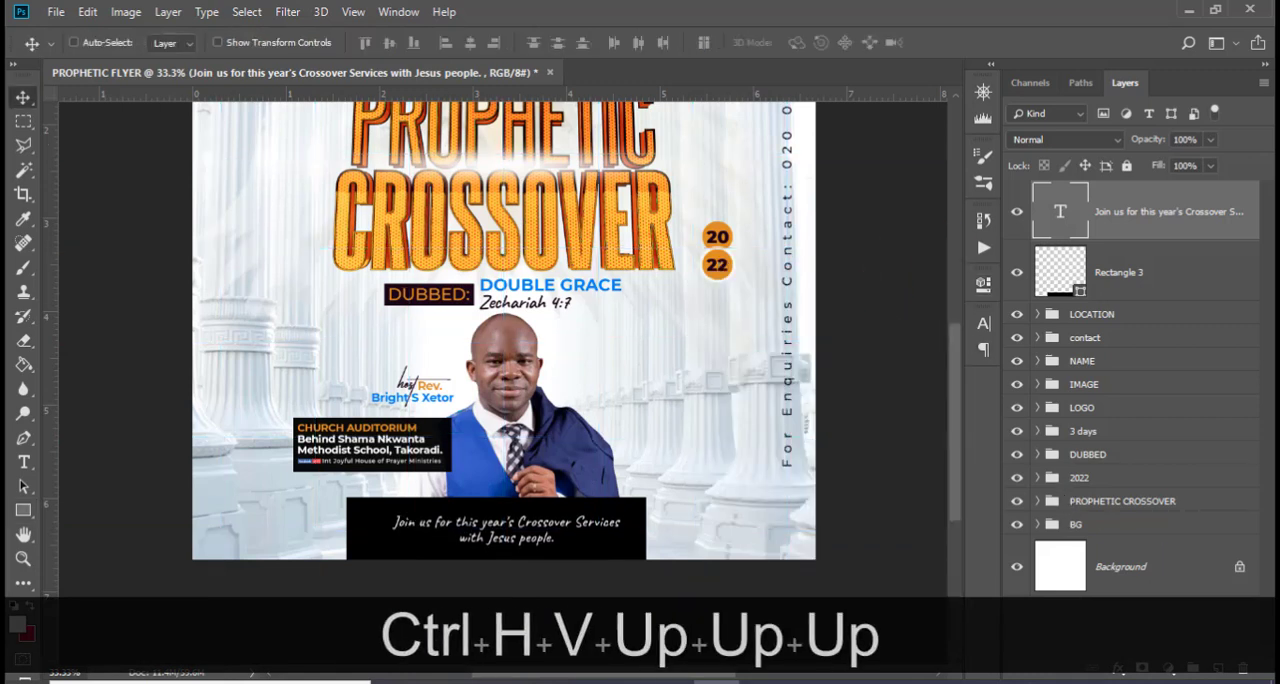
Center the black rectangle on the middle vertical guide at X 998 px and narrow it symmetrically to about 85% width
{"action": "left_click", "coordinate": [1110, 285]}
{"action": "key", "text": "ctrl+t"}
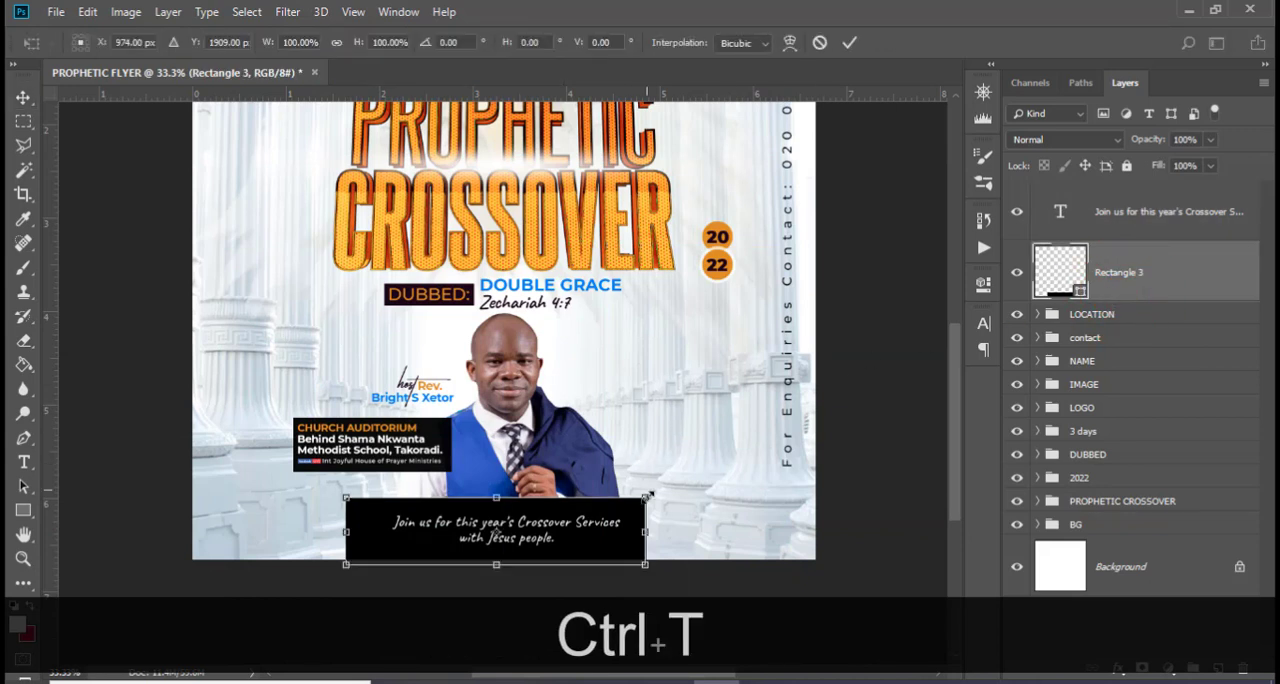
{"action": "key", "text": "ctrl+h"}
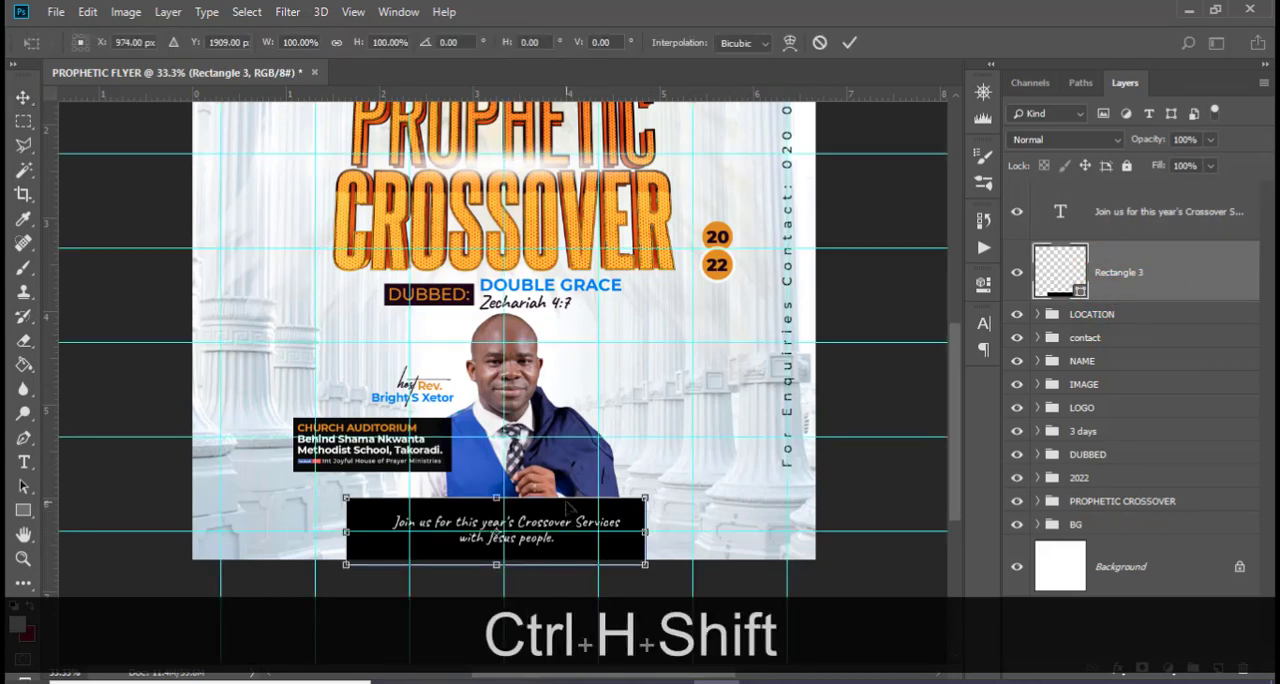
{"action": "key", "text": "shift+Right"}
{"action": "key", "text": "shift+Right"}
{"action": "key", "text": "shift+Right"}
{"action": "key", "text": "Left"}
{"action": "key", "text": "Left"}
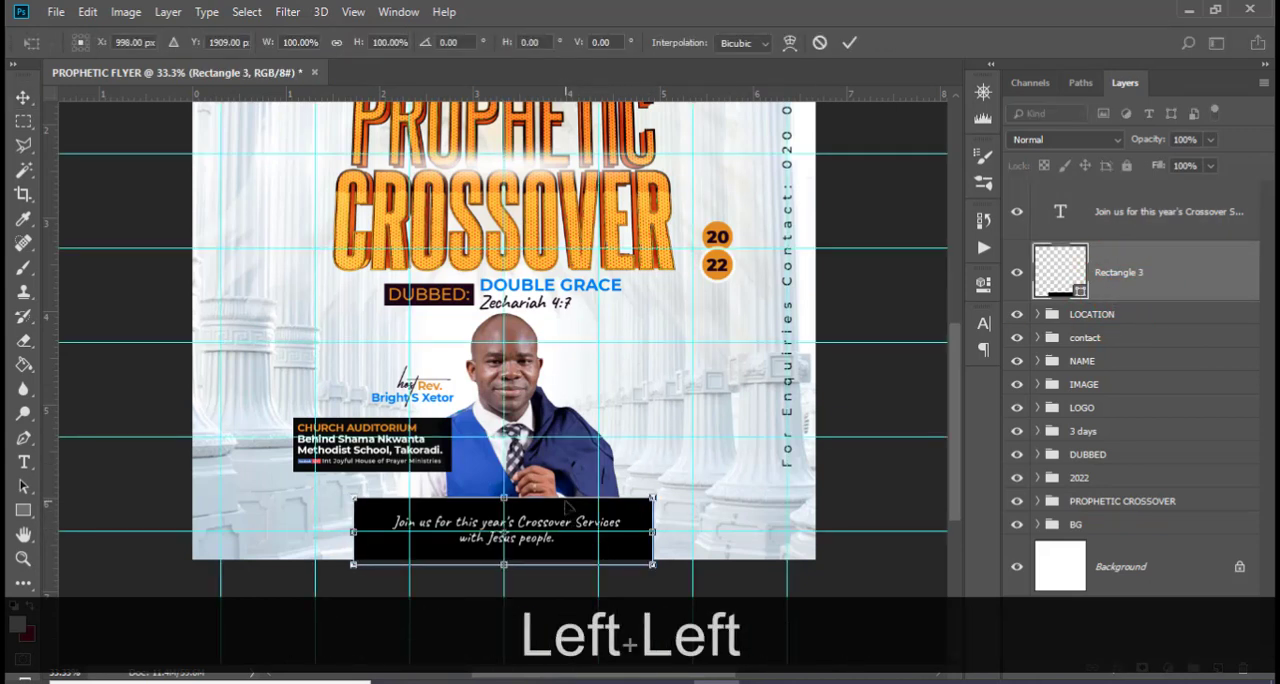
{"action": "left_click_drag", "start_coordinate": [655, 531], "coordinate": [632, 531]}
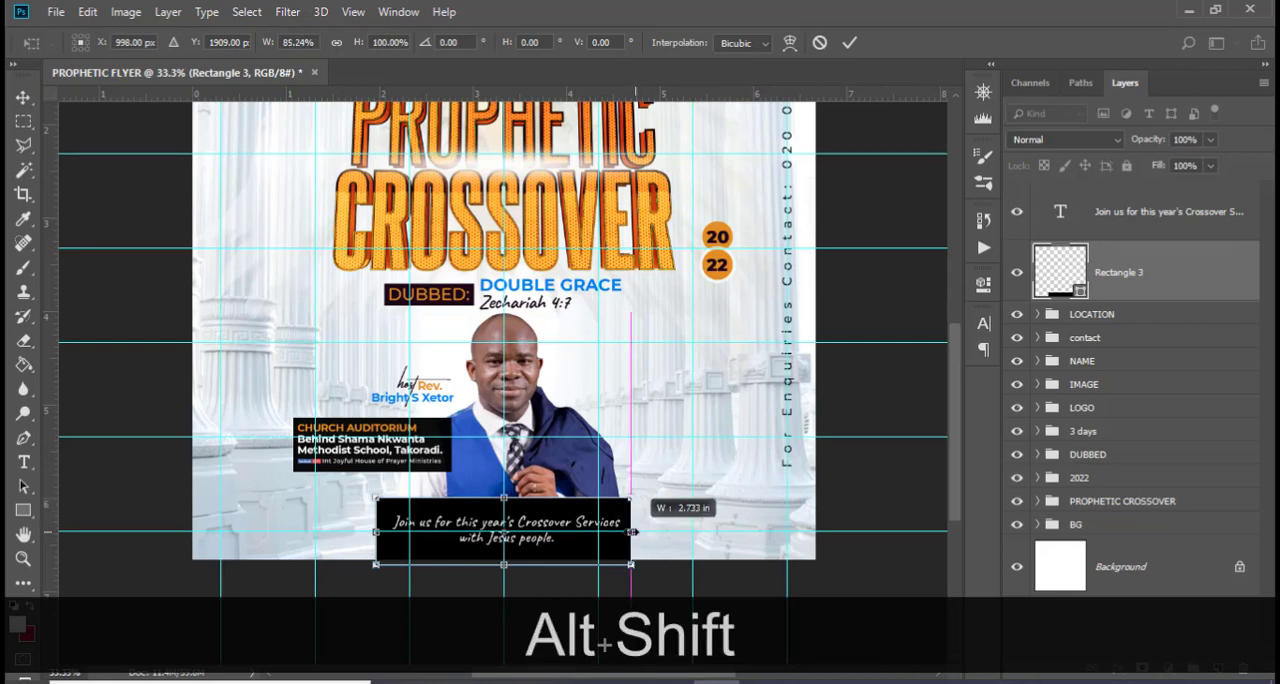
Lower the black rectangle to a center Y of about 1945 px and reduce its opacity to 92%
{"action": "key", "text": "shift+Down"}
{"action": "key", "text": "shift+Down"}
{"action": "key", "text": "shift+Down"}
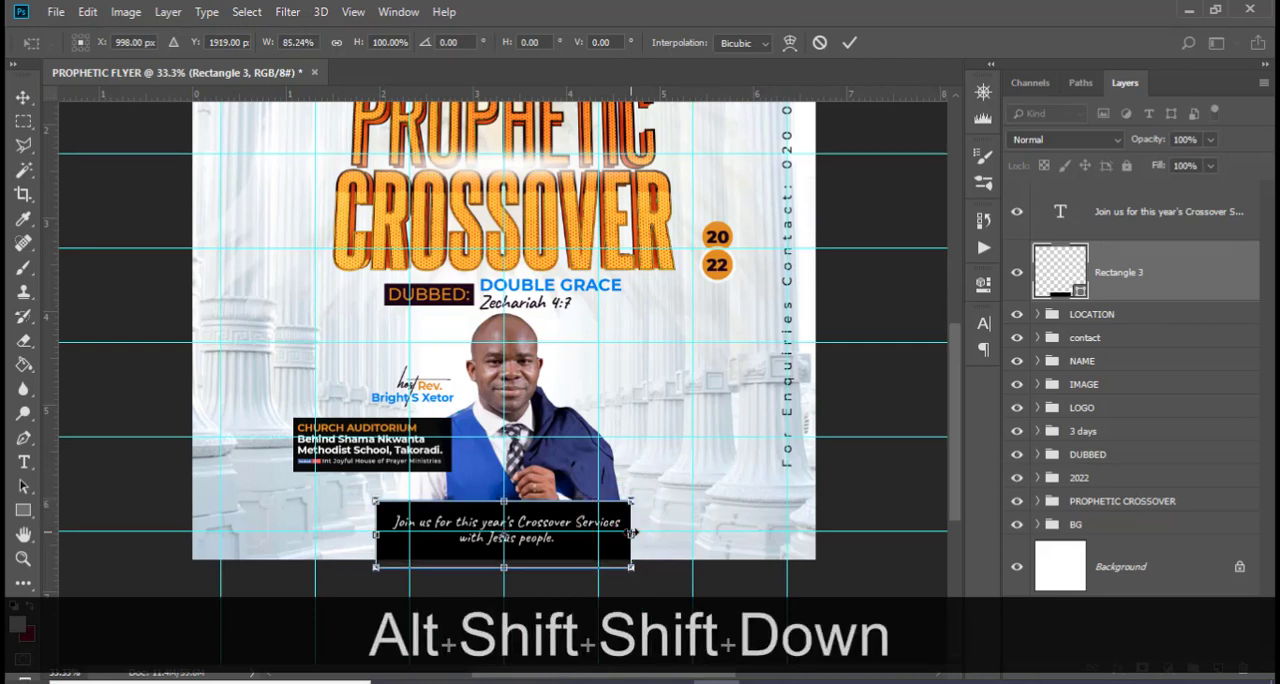
{"action": "key", "text": "Down"}
{"action": "key", "text": "Down"}
{"action": "key", "text": "Down"}
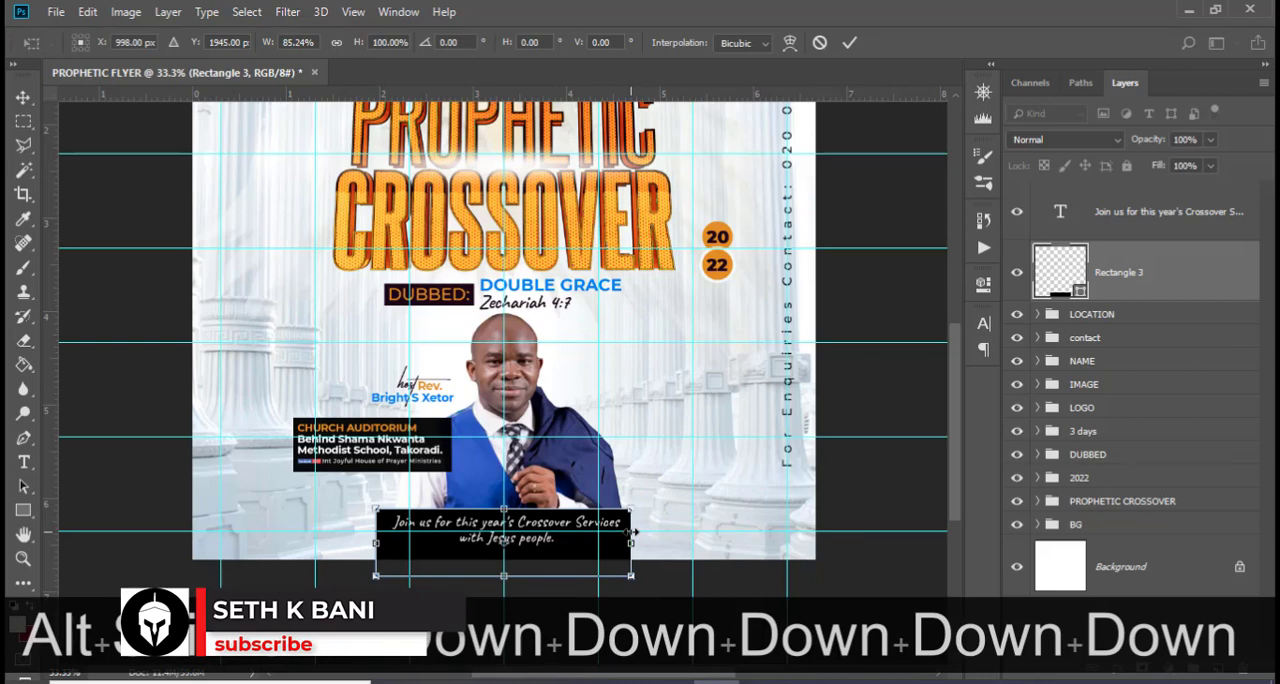
{"action": "key", "text": "Return"}
{"action": "key", "text": "ctrl+h"}
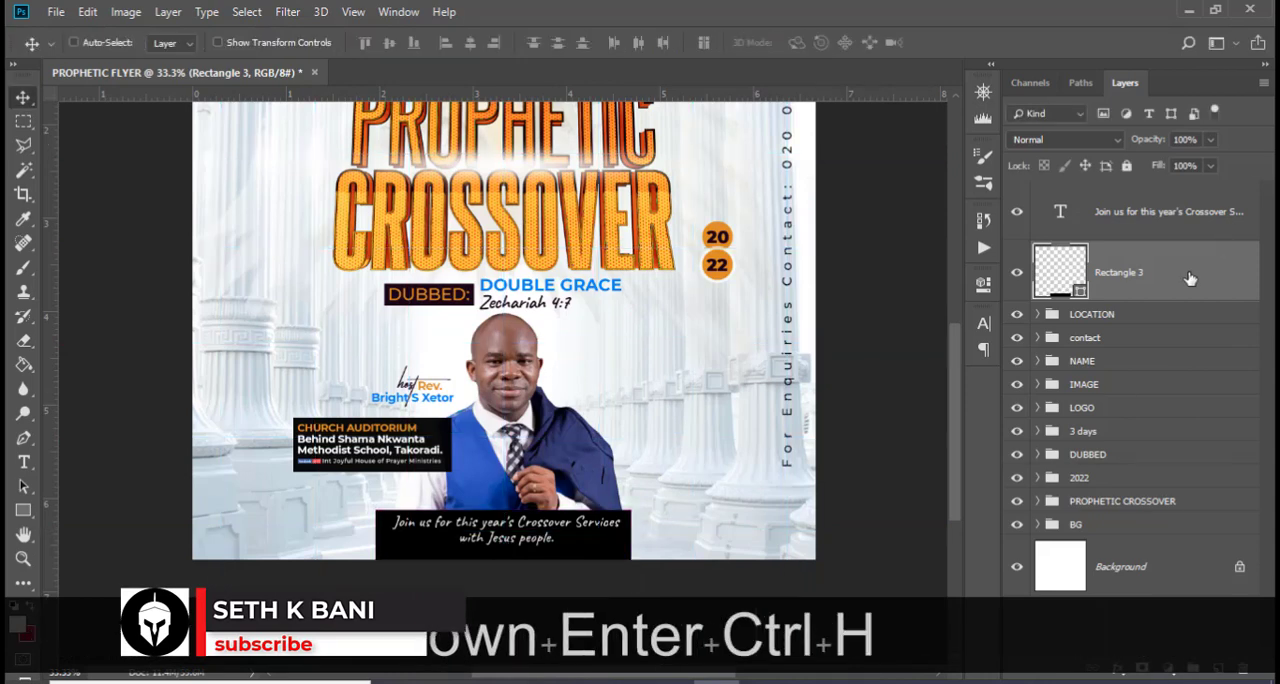
{"action": "left_click", "coordinate": [1210, 139]}
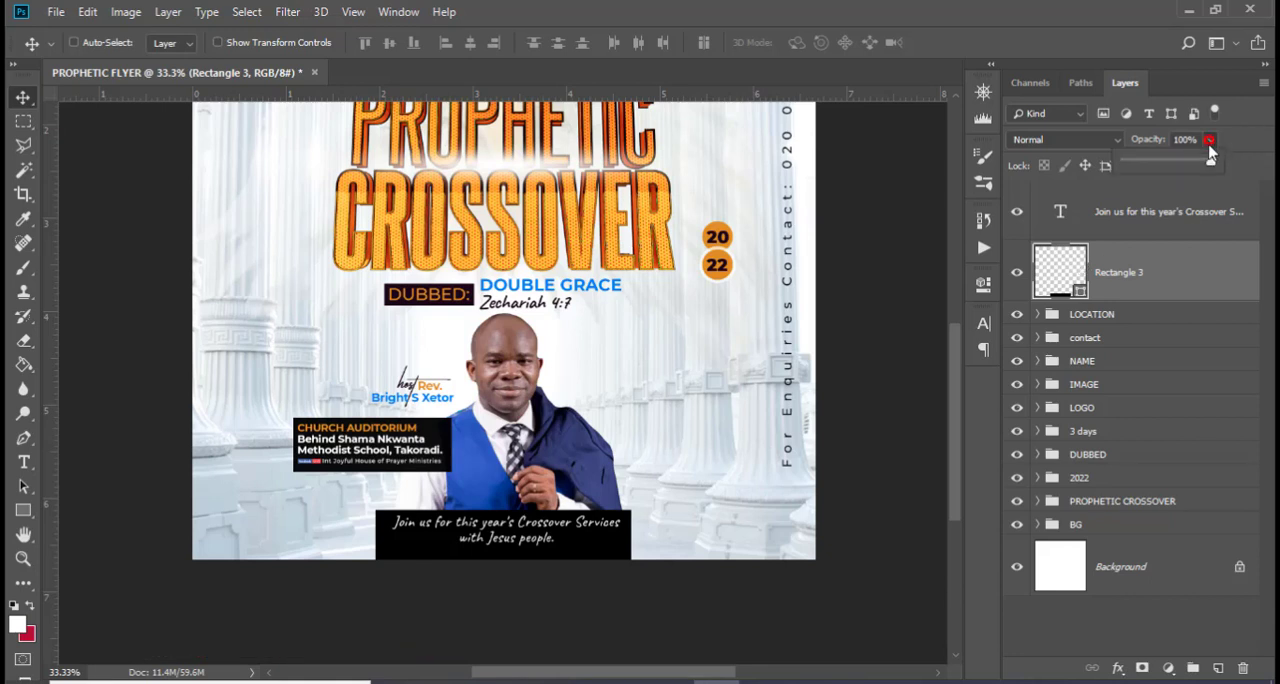
{"action": "left_click_drag", "start_coordinate": [1213, 164], "coordinate": [1207, 165]}
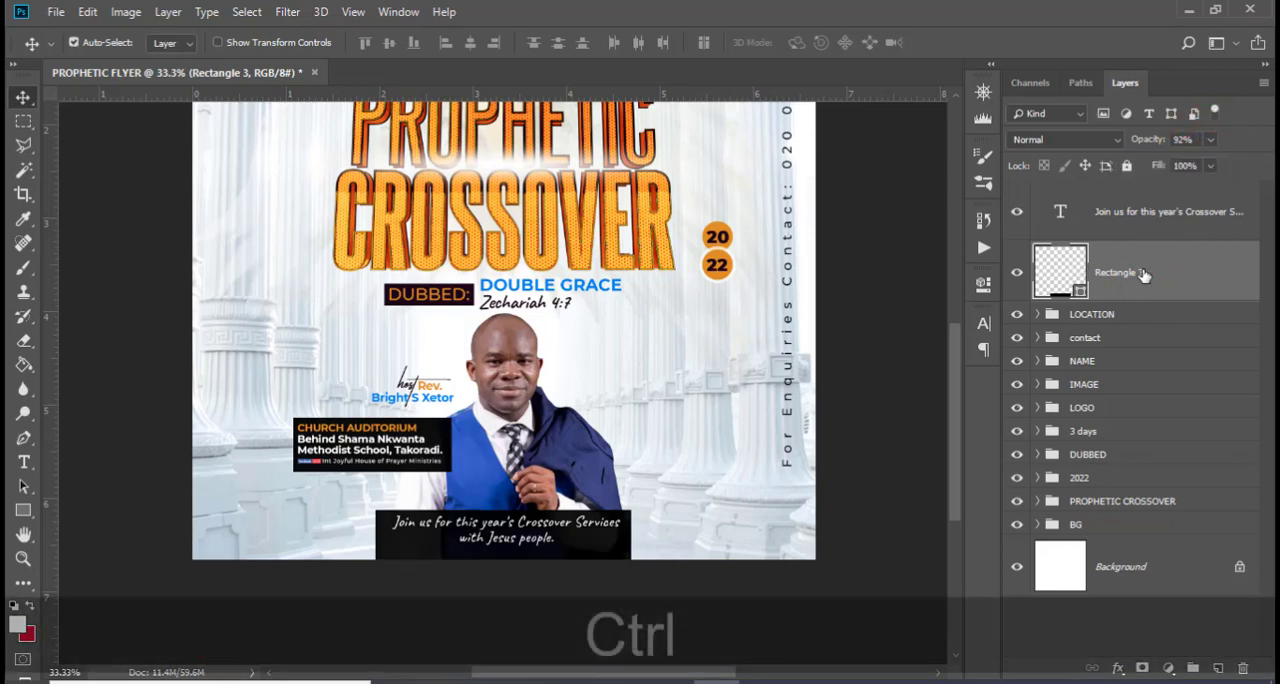
Shorten the black rectangle behind the invitation text to about 65% height, then nudge it upward to frame both lines
{"action": "key", "text": "ctrl+t"}
{"action": "left_click_drag", "start_coordinate": [502, 575], "coordinate": [505, 518]}
{"action": "key", "text": "Up"}
{"action": "key", "text": "Up"}
{"action": "key", "text": "Up"}
{"action": "key", "text": "Up"}
{"action": "key", "text": "Up"}
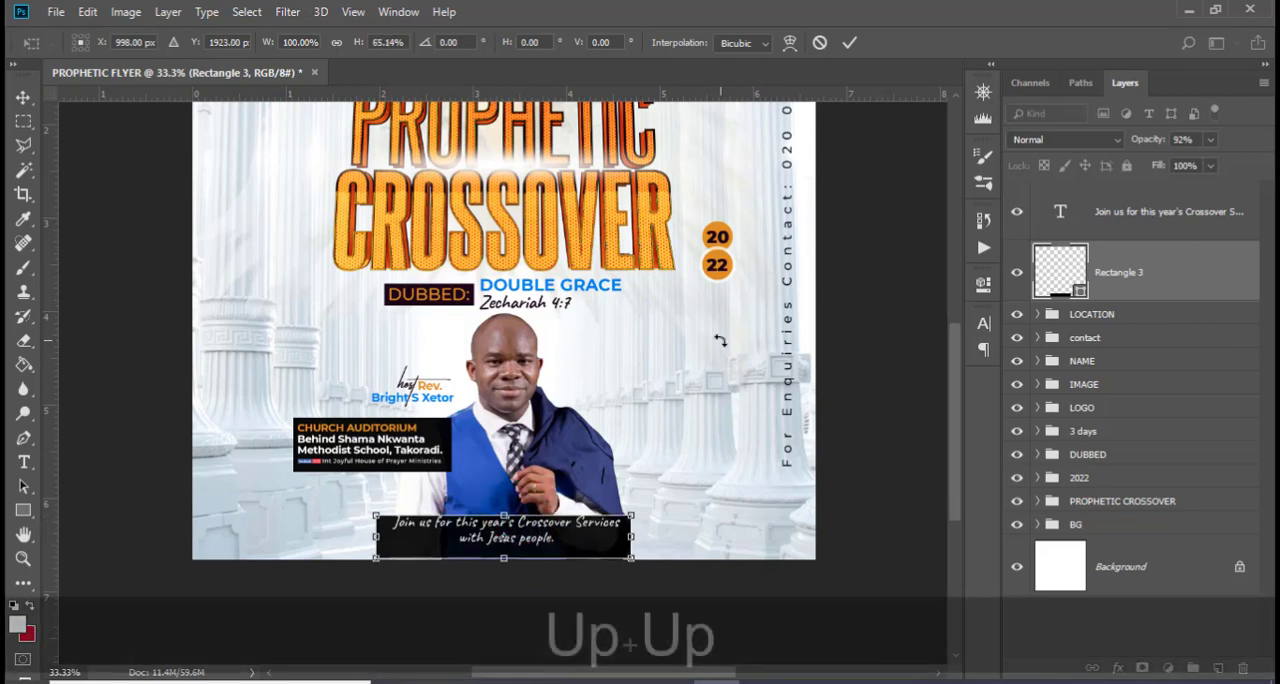
{"action": "key", "text": "Up"}
{"action": "key", "text": "Up"}
{"action": "key", "text": "Return"}
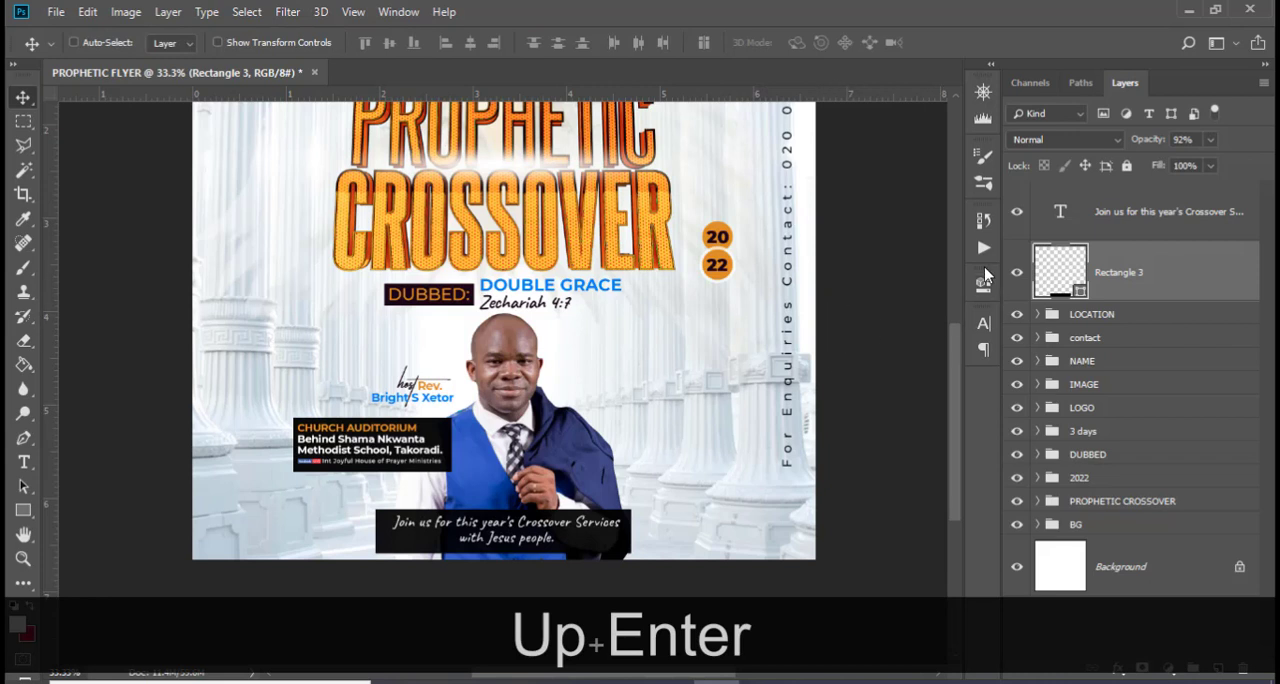
Group the invitation text with its black rectangle and name the group JOIN US
{"action": "left_click", "coordinate": [1137, 211], "text": "ctrl"}
{"action": "key", "text": "ctrl+g"}
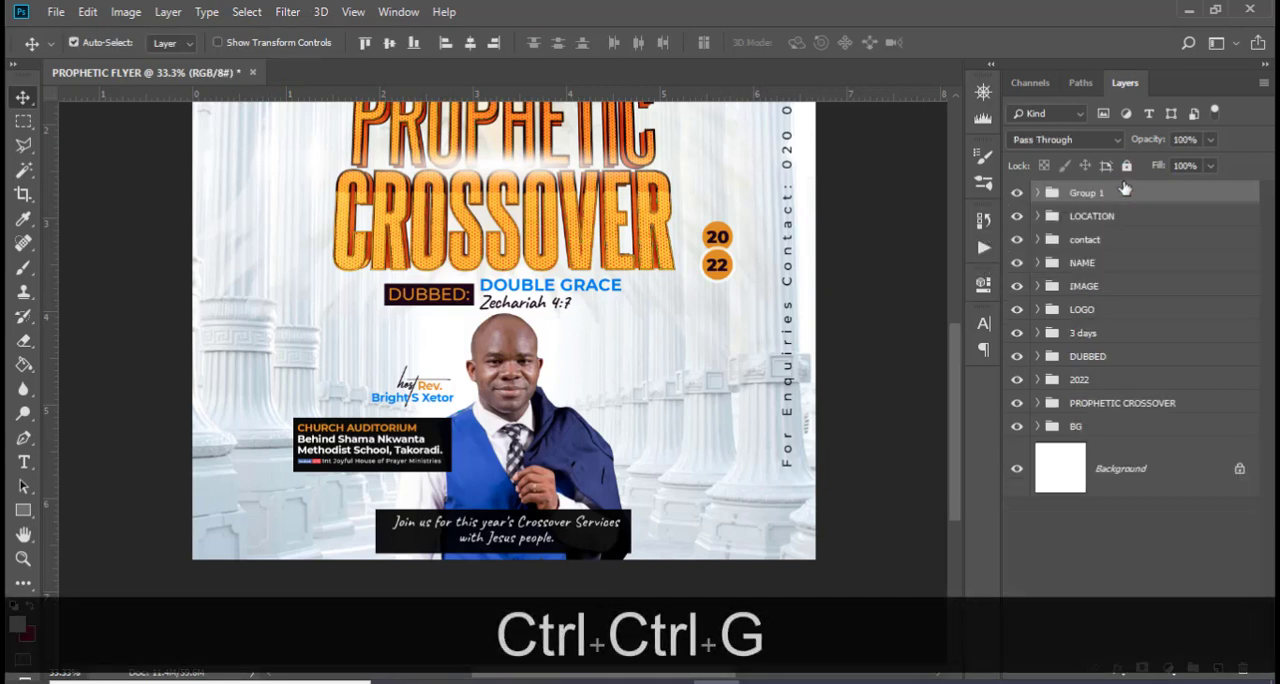
{"action": "double_click", "coordinate": [1087, 193]}
{"action": "key", "text": "Caps_Lock"}
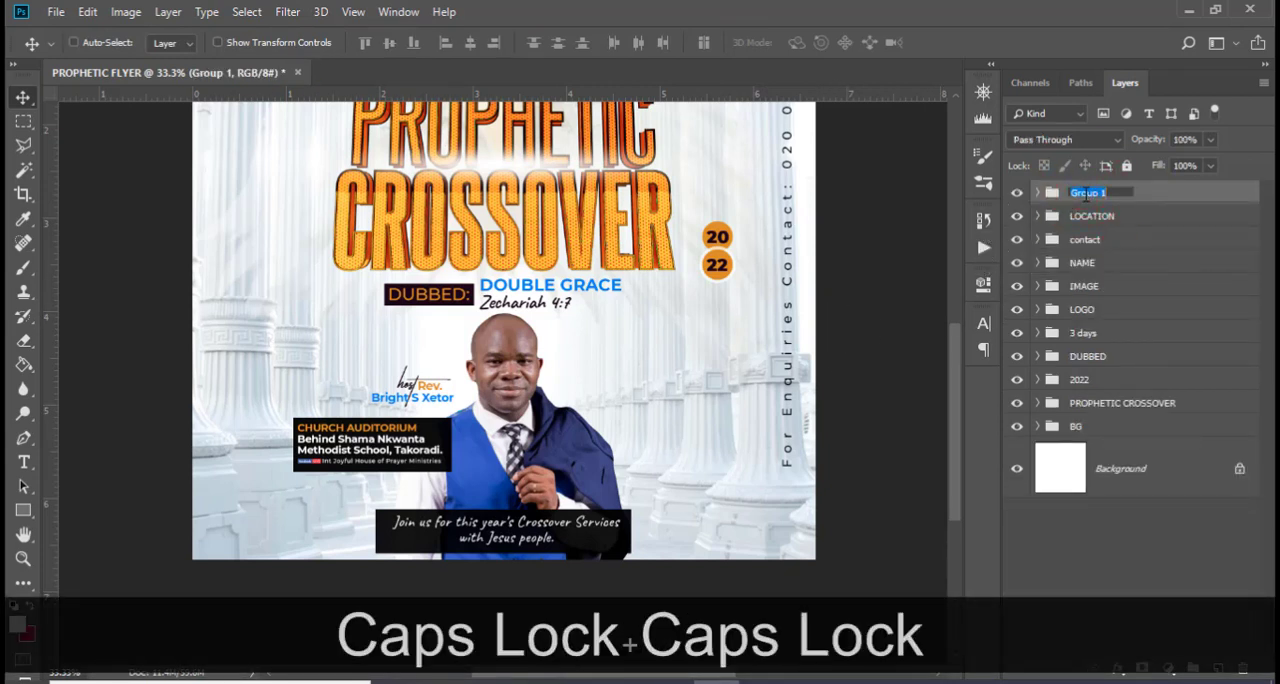
{"action": "type", "text": "JOIN US"}
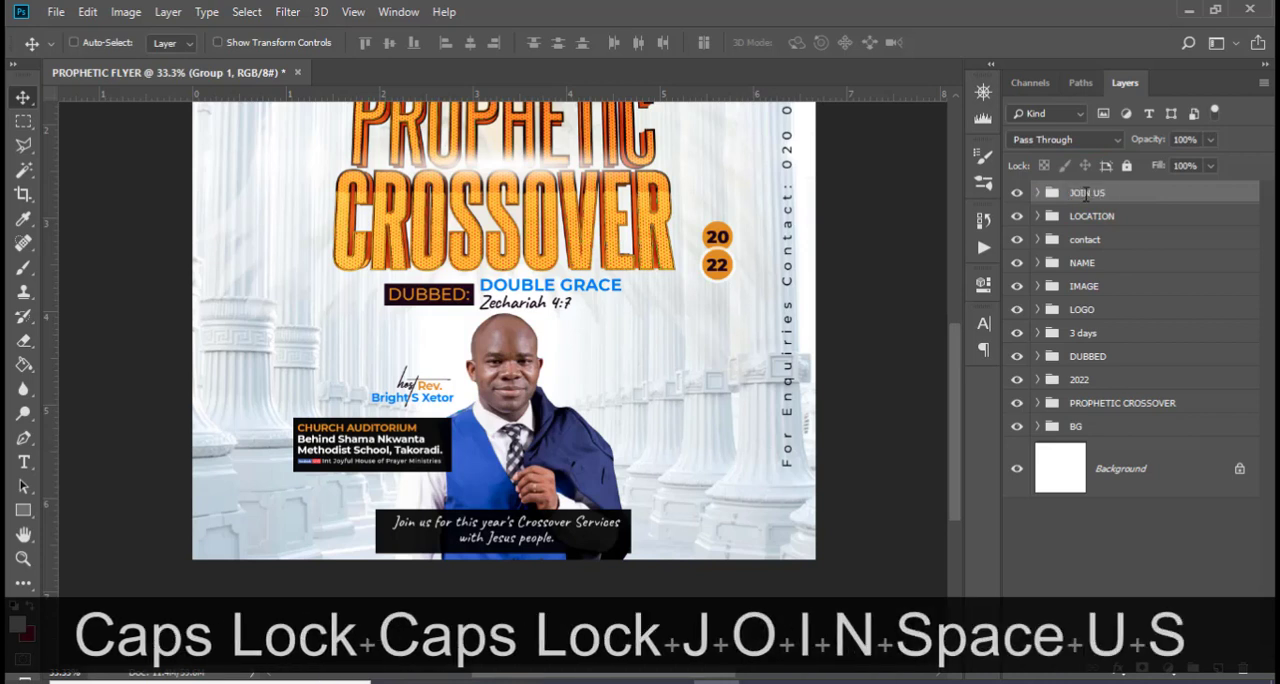
{"action": "key", "text": "Return"}
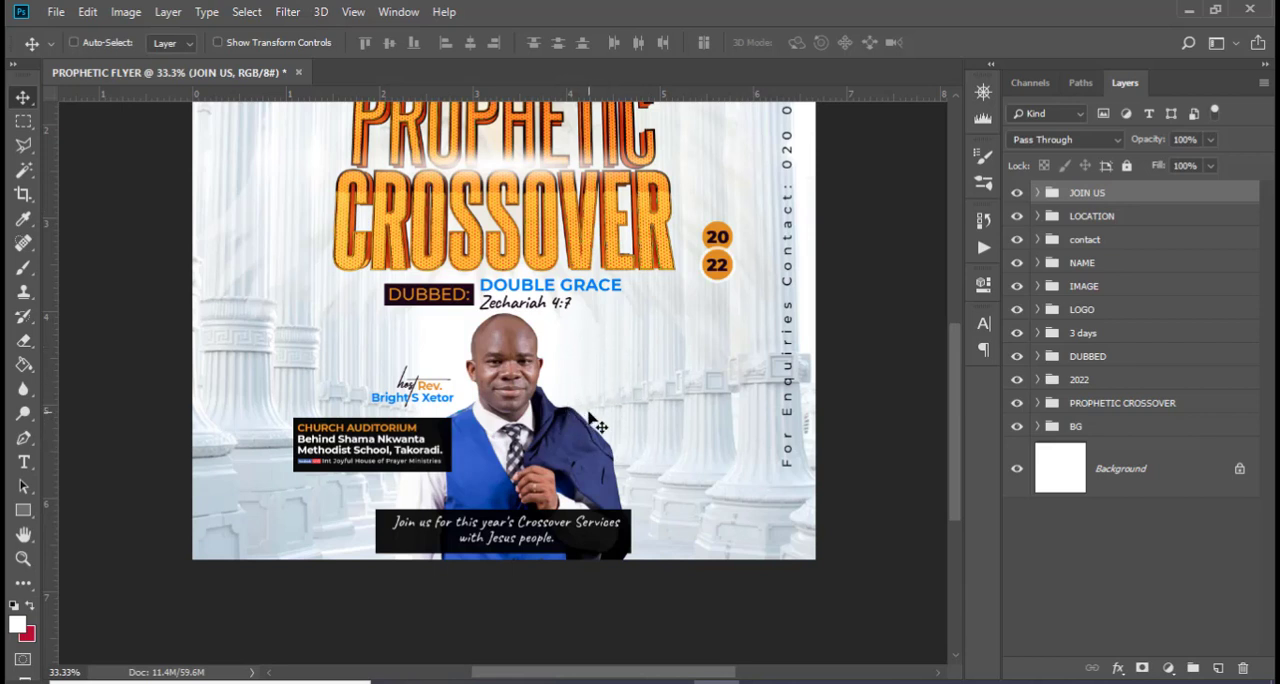
Add a text layer beside the host's head containing "30th Dec." copied from 185.txt in Notepad
{"action": "key", "text": "t"}
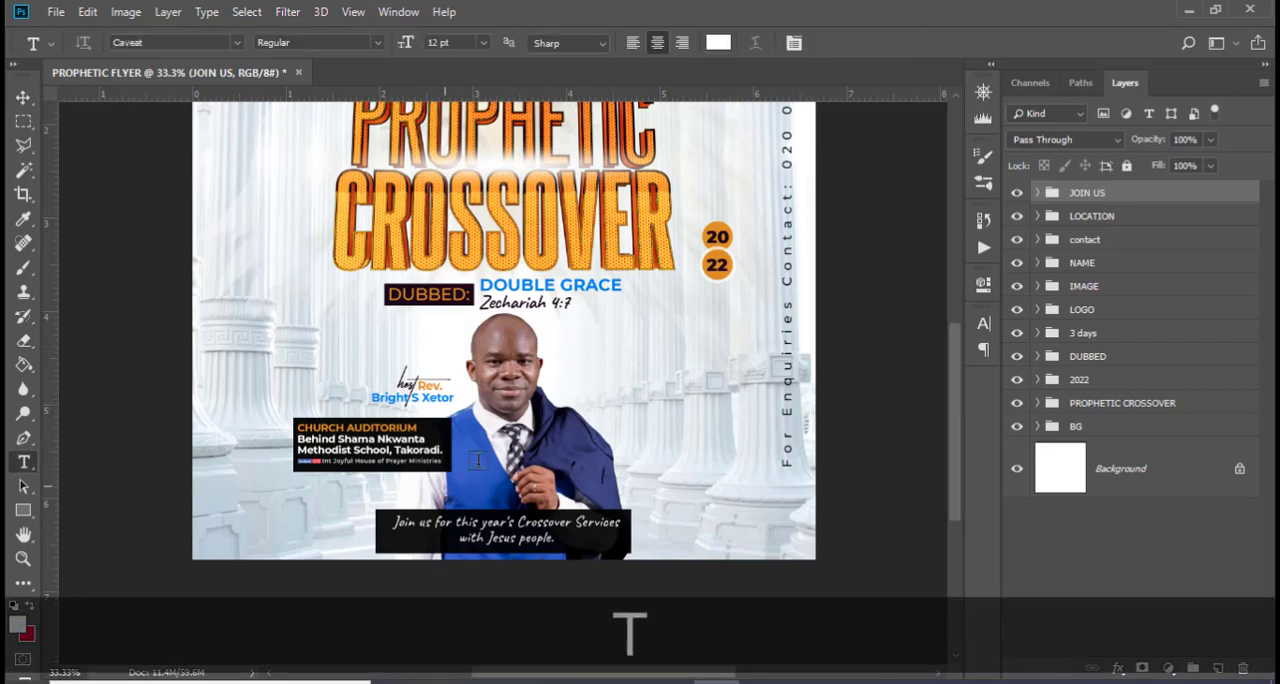
{"action": "left_click", "coordinate": [581, 371]}
{"action": "key", "text": "alt+Tab"}
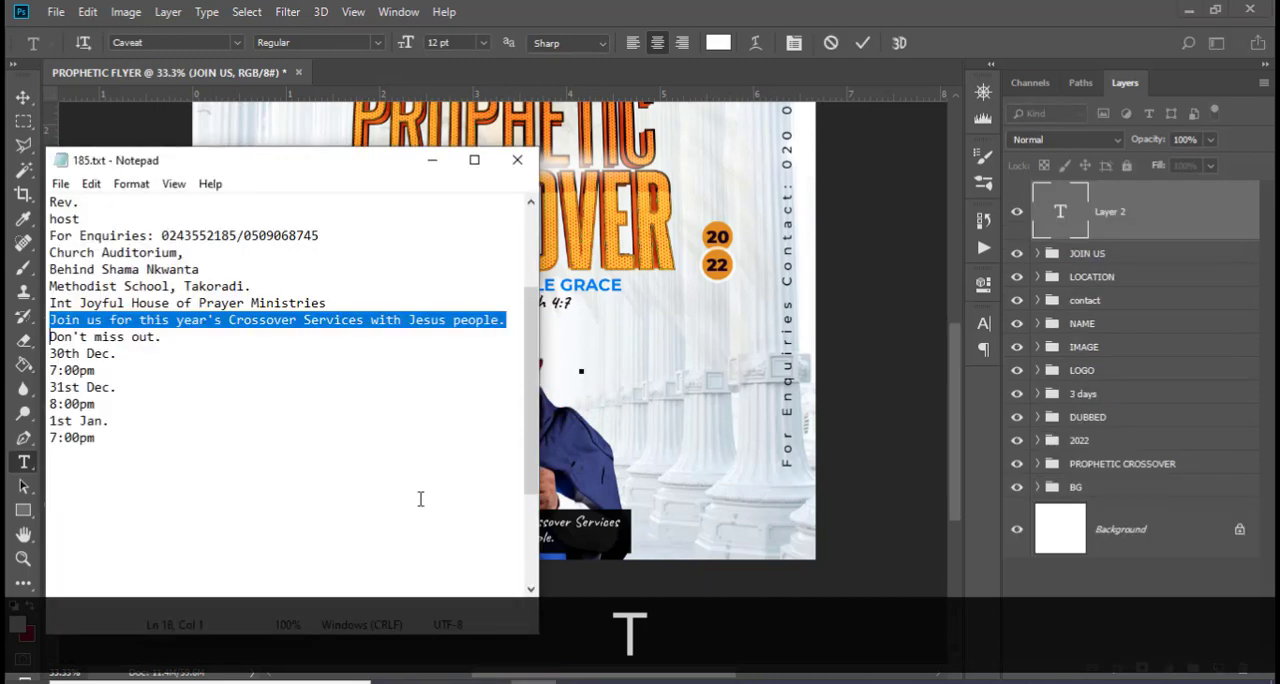
{"action": "left_click_drag", "start_coordinate": [118, 357], "coordinate": [57, 354]}
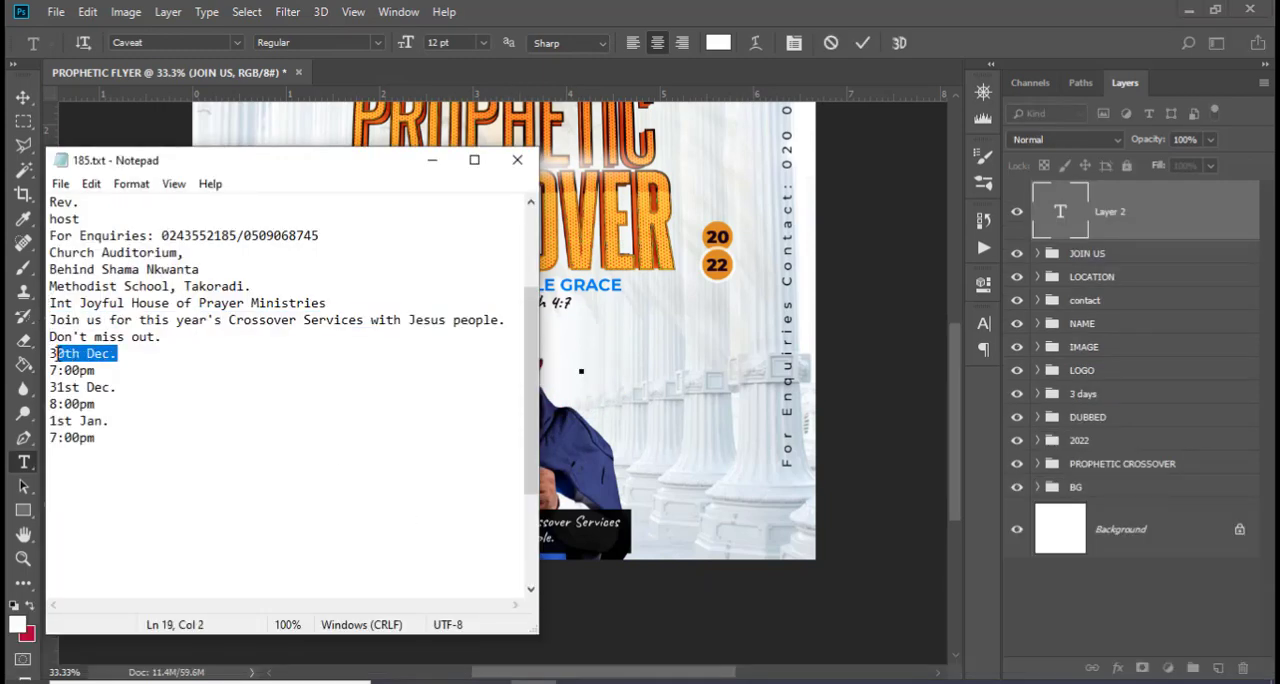
{"action": "key", "text": "ctrl+c"}
{"action": "left_click", "coordinate": [704, 9]}
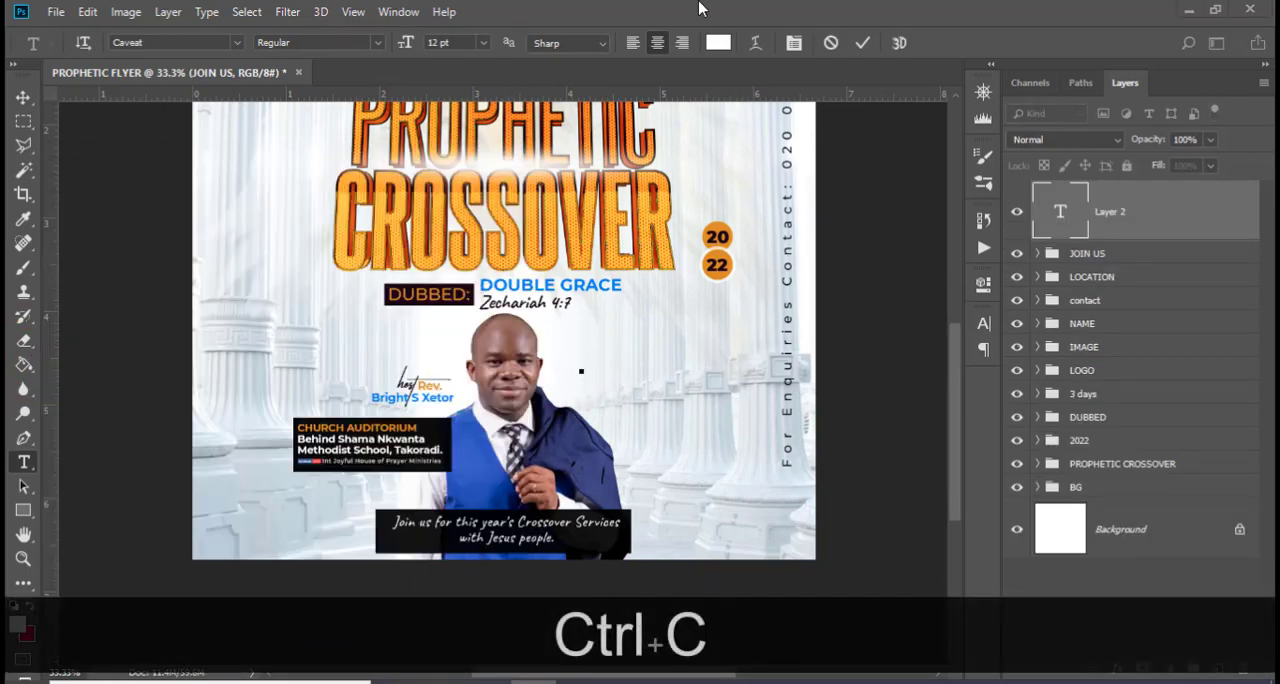
{"action": "key", "text": "ctrl+v"}
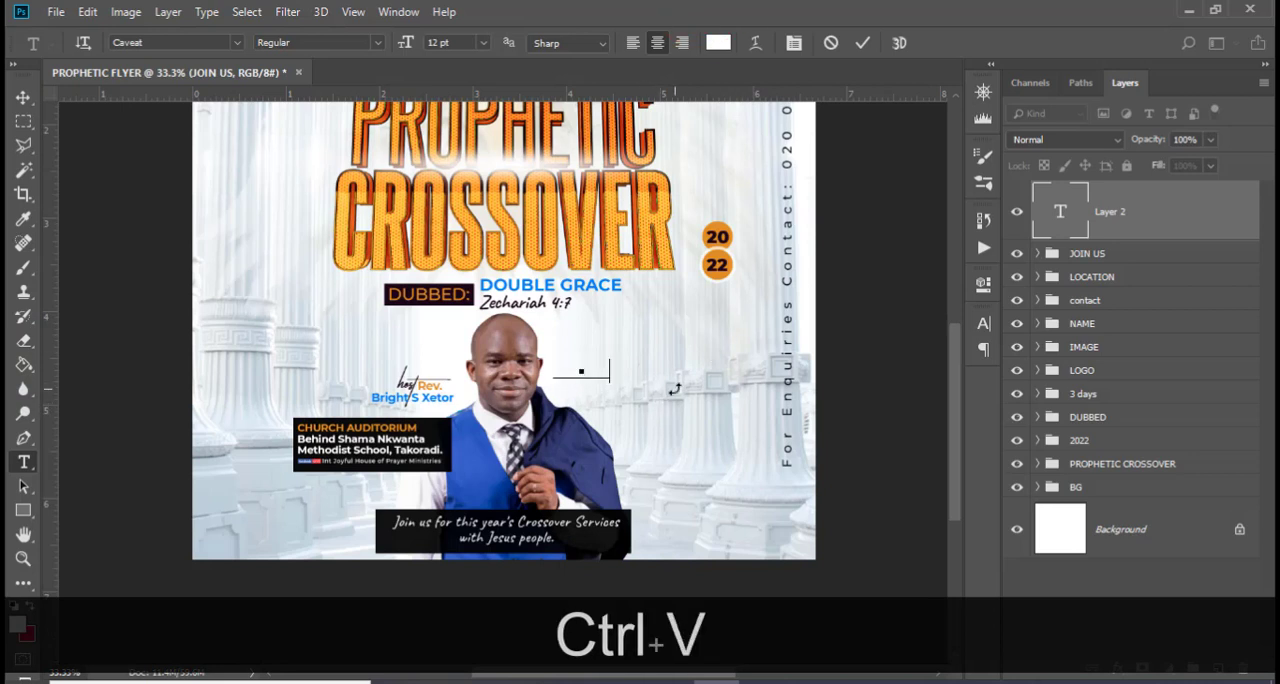
{"action": "left_click", "coordinate": [1094, 225]}
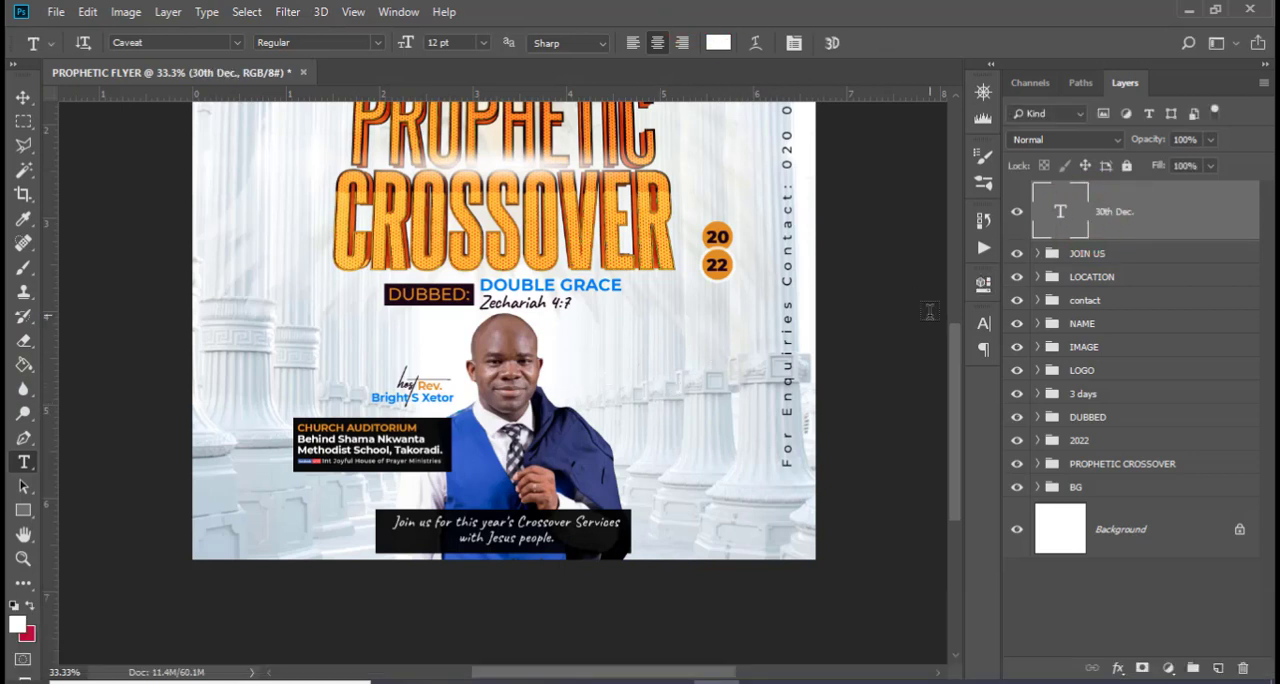
Recolor the "30th Dec." text with the orange sampled from the 20 circle and change its font to Montserrat
{"action": "left_click", "coordinate": [984, 324]}
{"action": "left_click", "coordinate": [927, 408]}
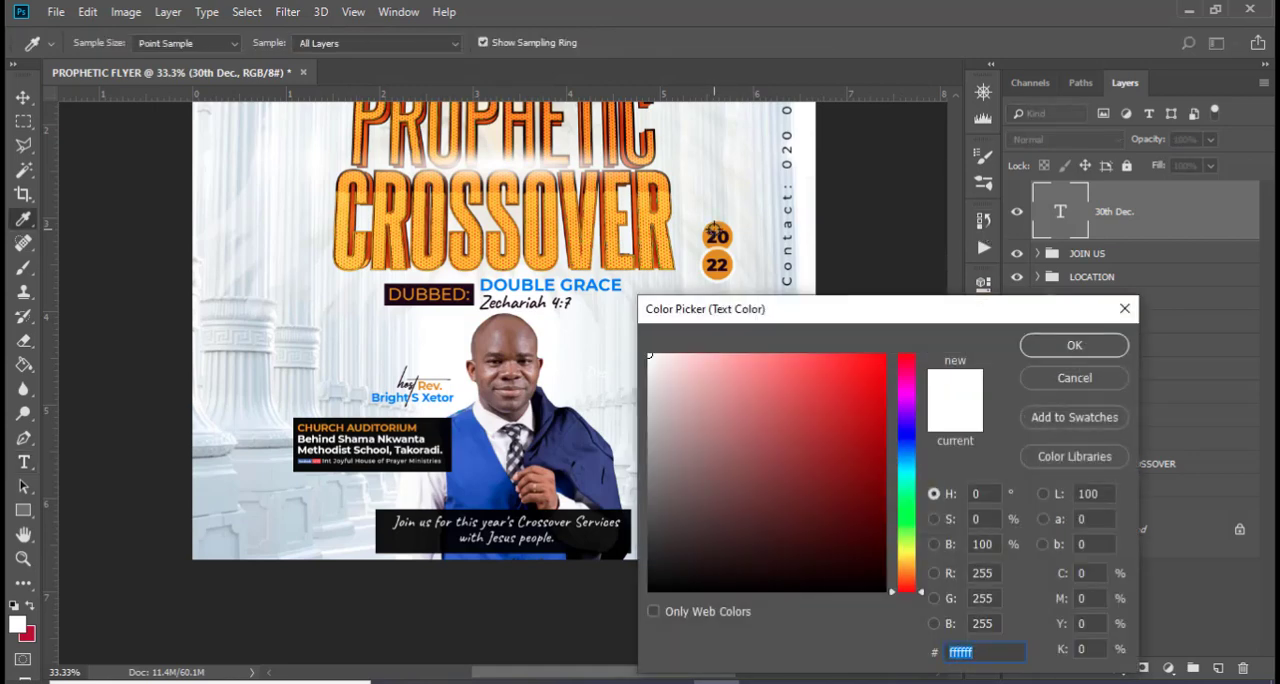
{"action": "left_click", "coordinate": [714, 232]}
{"action": "left_click", "coordinate": [1074, 345]}
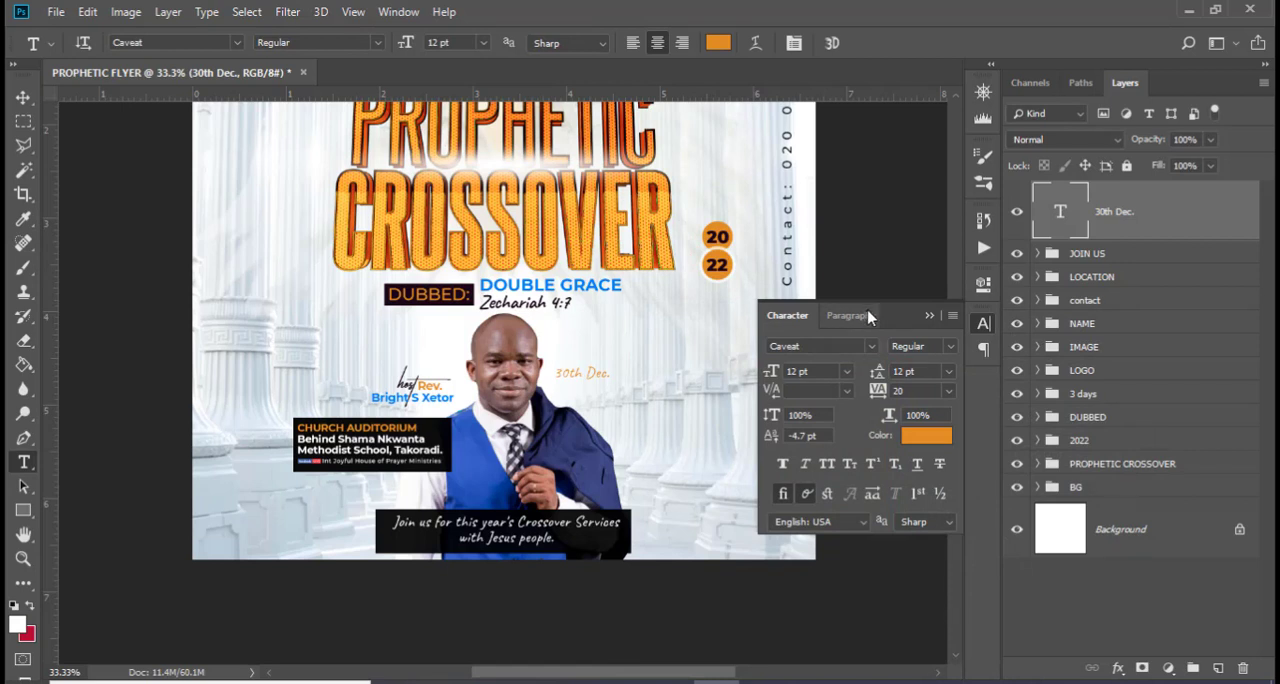
{"action": "left_click", "coordinate": [871, 346]}
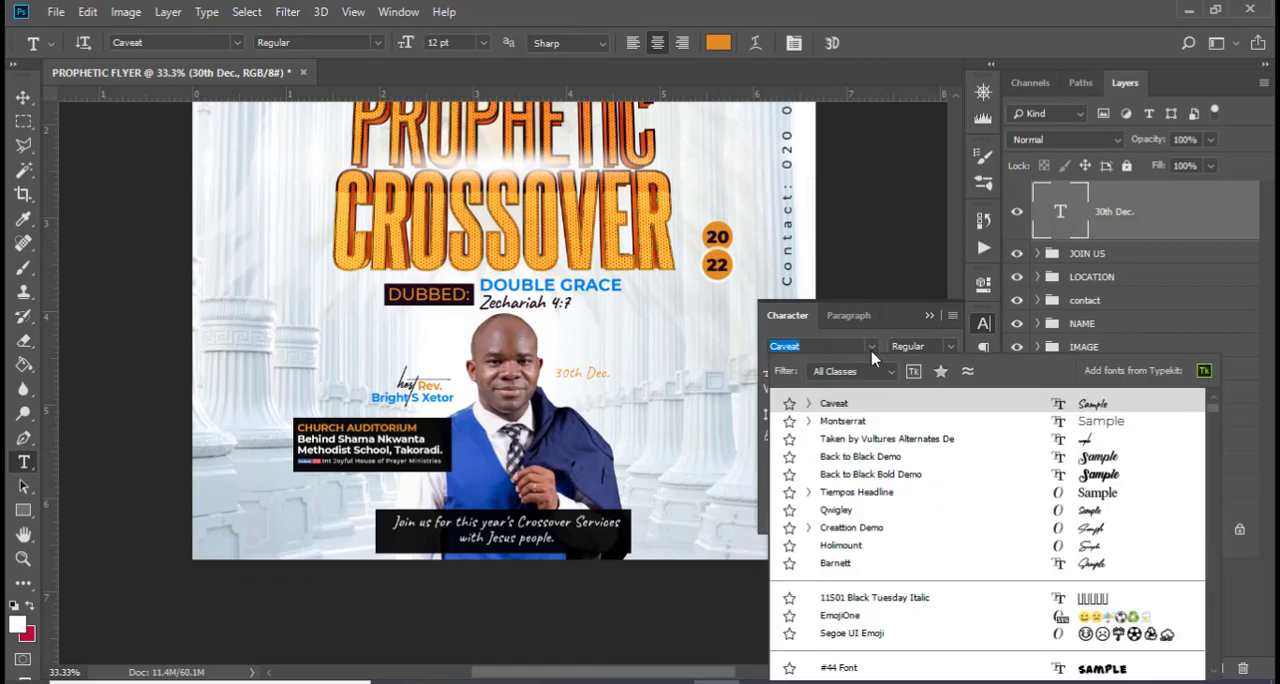
{"action": "left_click", "coordinate": [840, 421]}
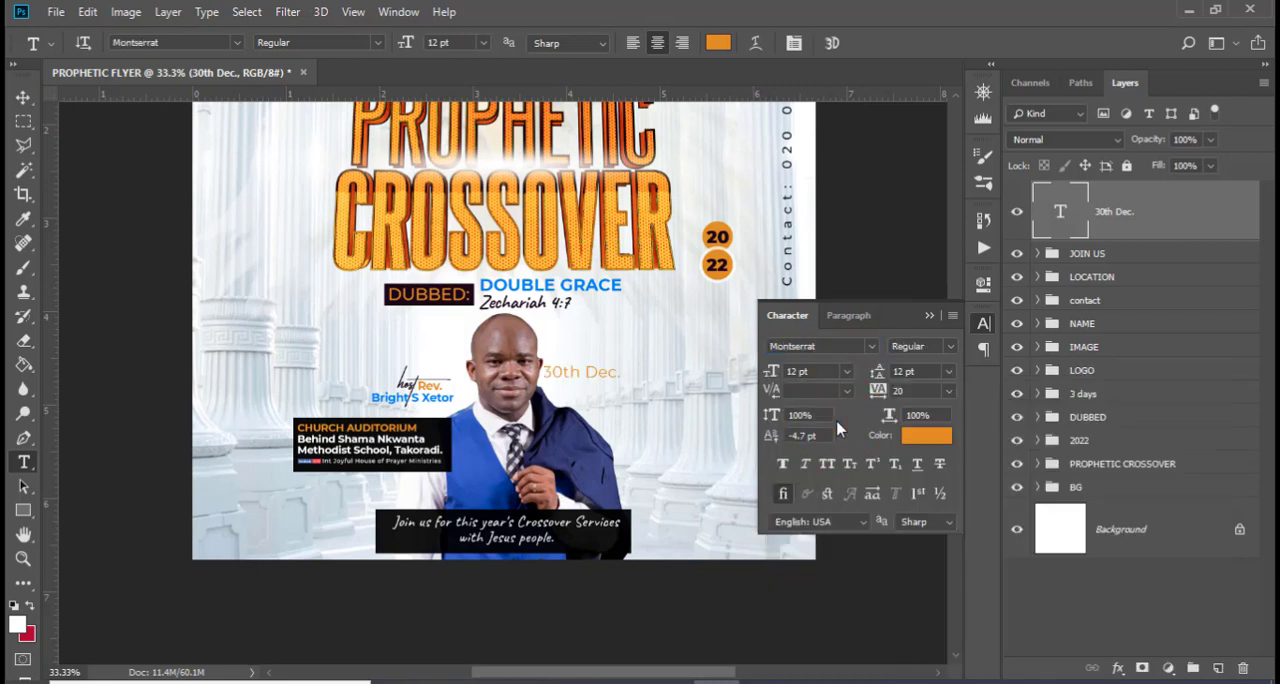
Set the "30th Dec." text to 11.2 pt with -20 tracking and shift it slightly right, away from the host's face
{"action": "left_click", "coordinate": [835, 368]}
{"action": "type", "text": "1"}
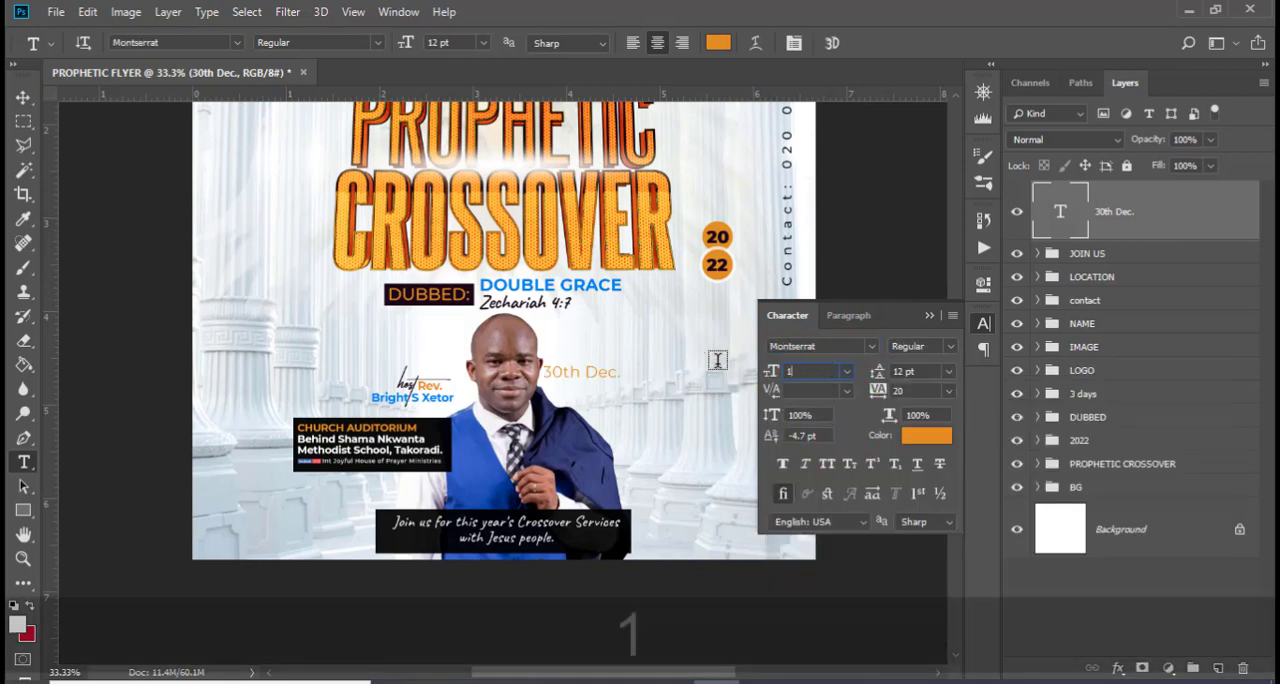
{"action": "type", "text": "1.2"}
{"action": "key", "text": "Return"}
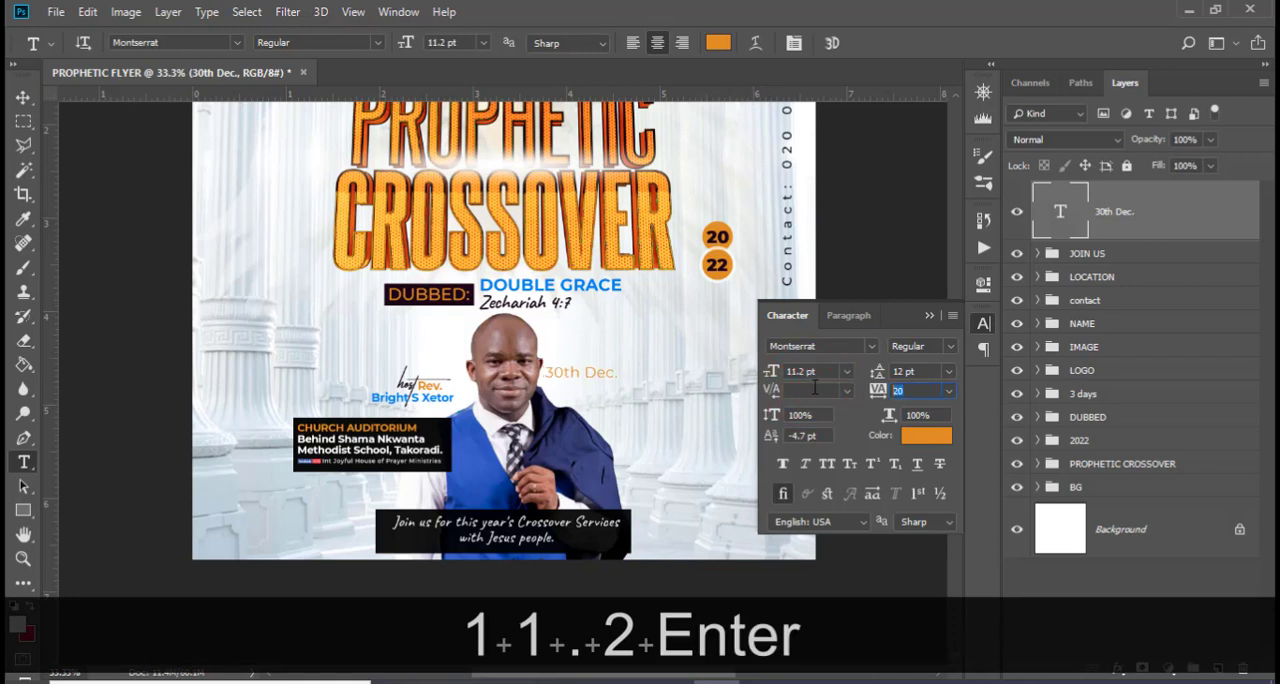
{"action": "type", "text": "-20"}
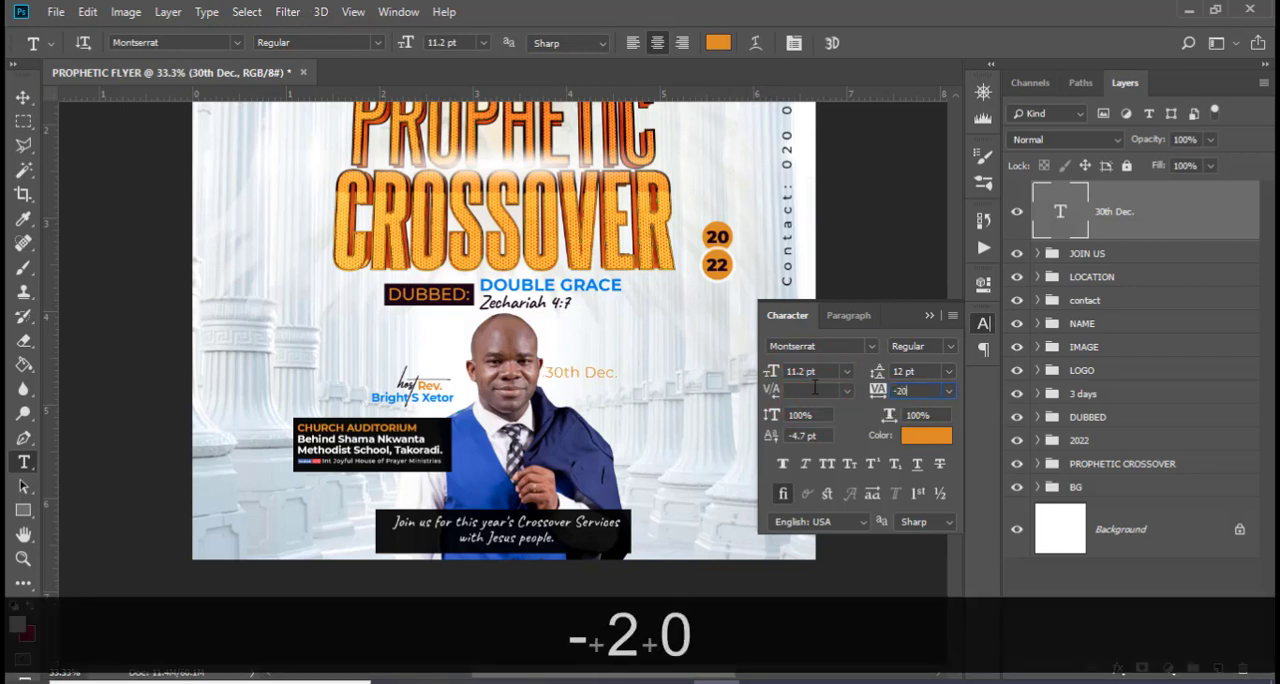
{"action": "key", "text": "Return"}
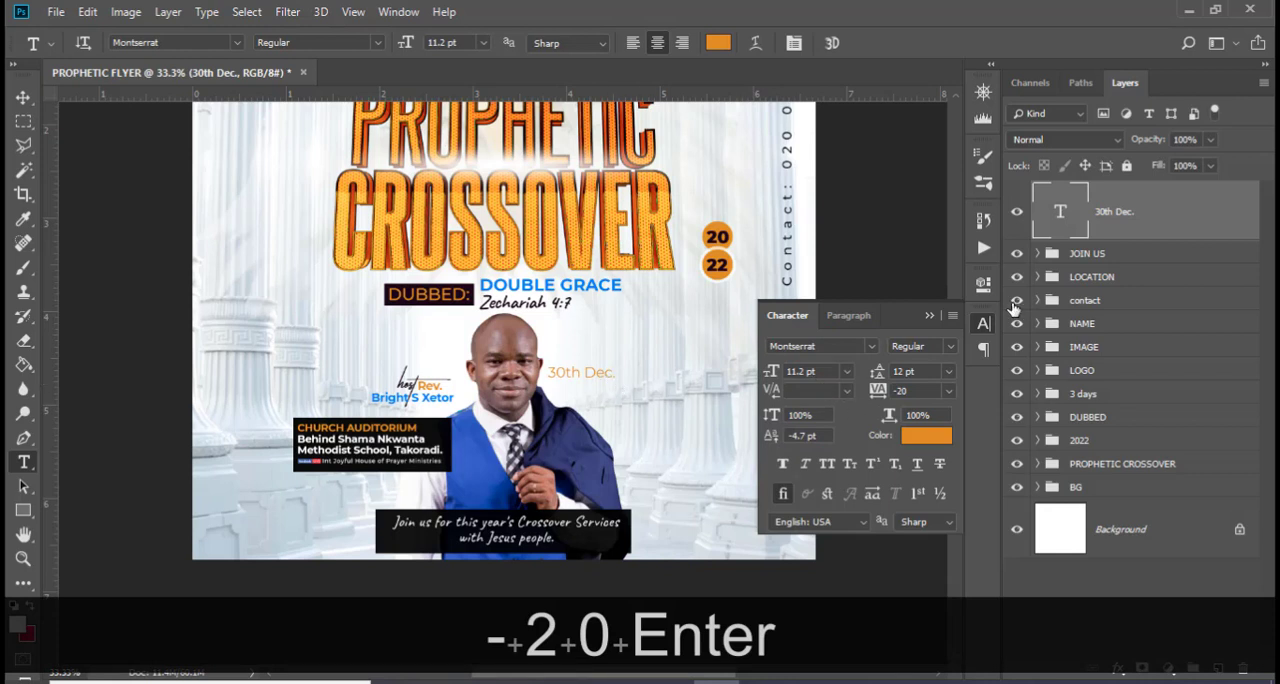
{"action": "left_click", "coordinate": [924, 308]}
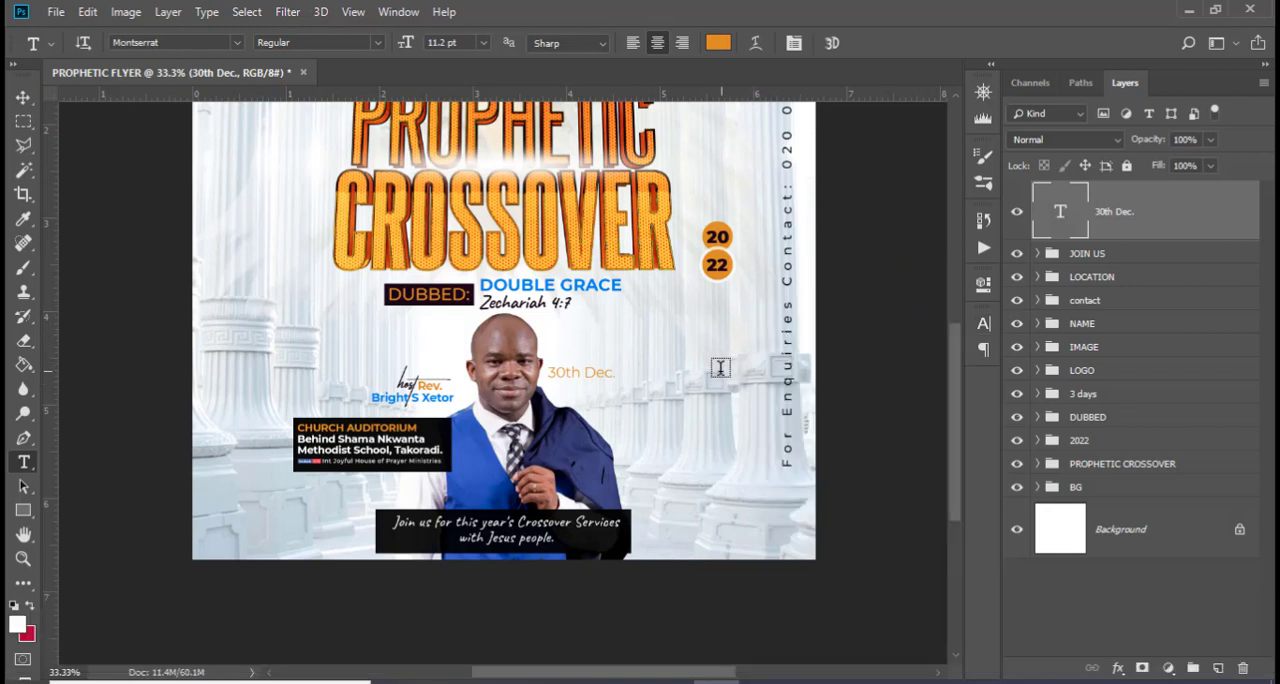
{"action": "left_click", "coordinate": [23, 97]}
{"action": "left_click_drag", "start_coordinate": [558, 386], "coordinate": [569, 386]}
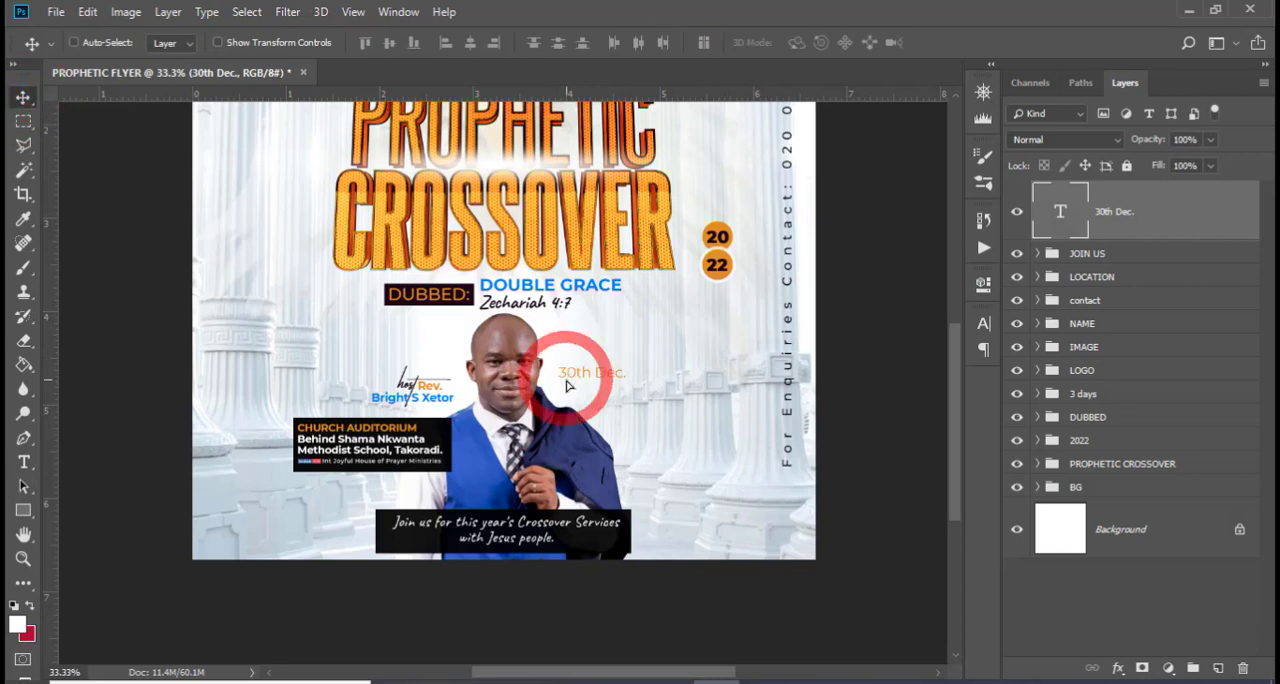
Change the font style of the "30th Dec." text to Medium
{"action": "double_click", "coordinate": [1062, 212]}
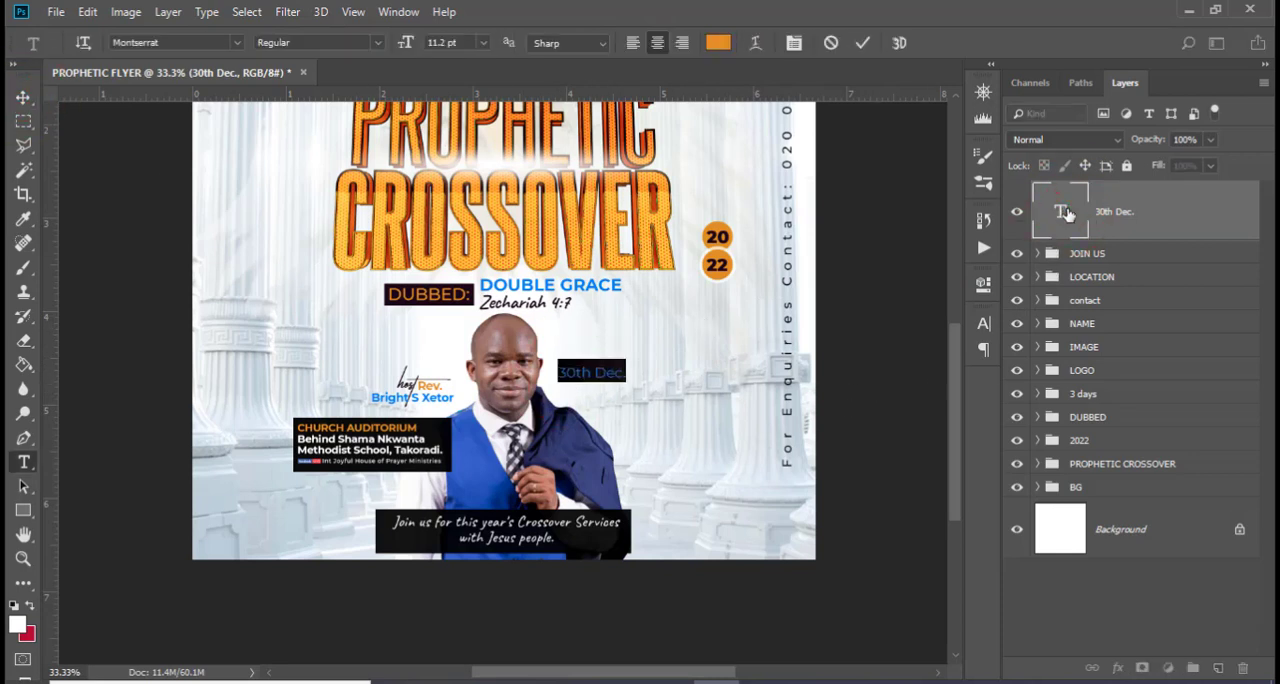
{"action": "left_click", "coordinate": [984, 323]}
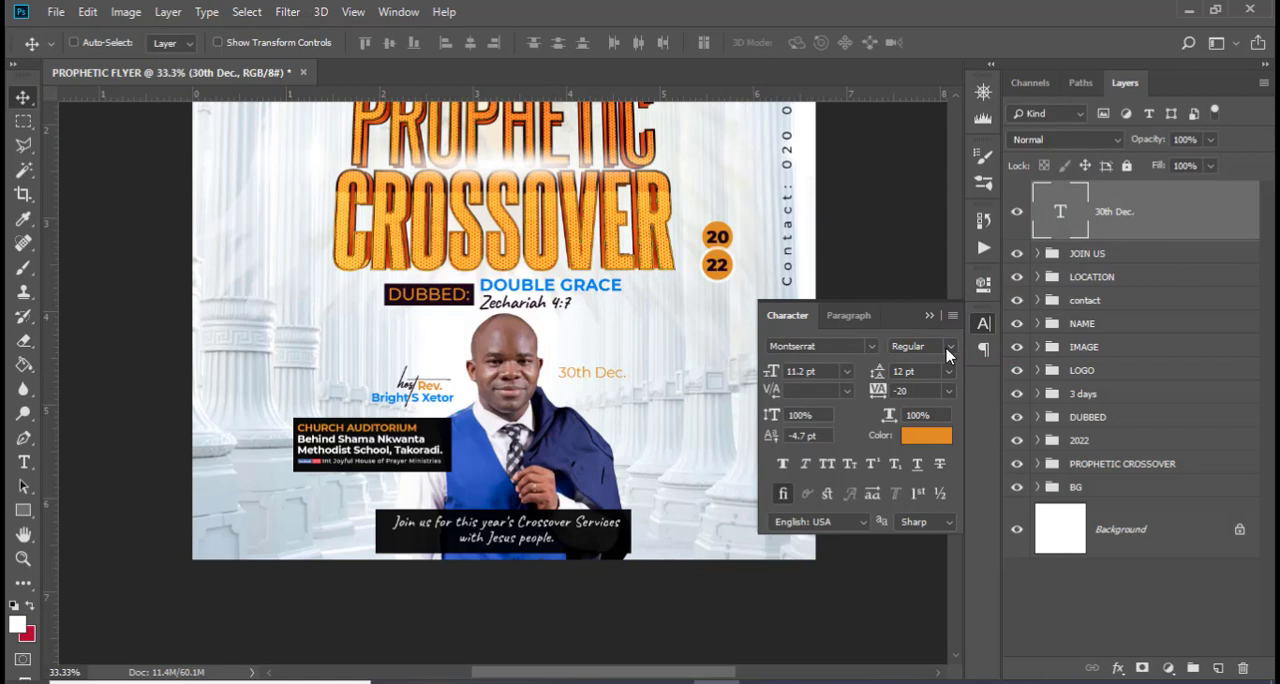
{"action": "left_click", "coordinate": [948, 346]}
{"action": "left_click", "coordinate": [925, 490]}
Make only the "30th" part of the date text Bold
{"action": "double_click", "coordinate": [1073, 222]}
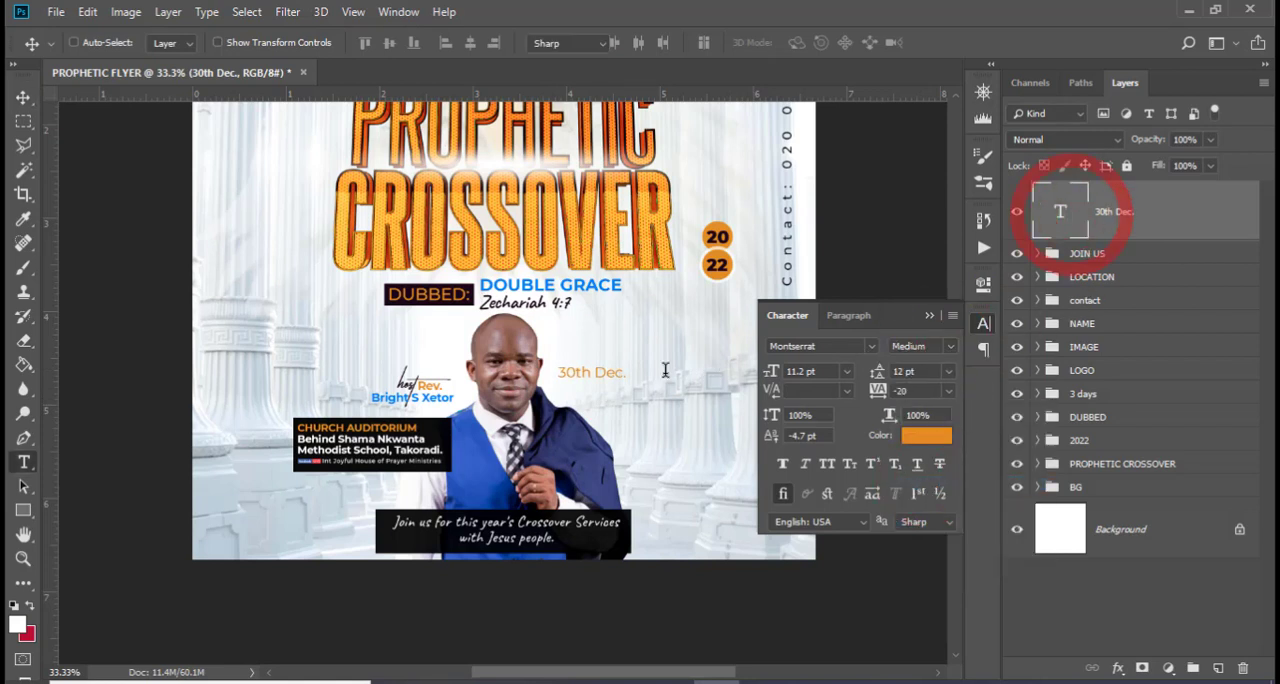
{"action": "left_click_drag", "start_coordinate": [591, 372], "coordinate": [540, 370]}
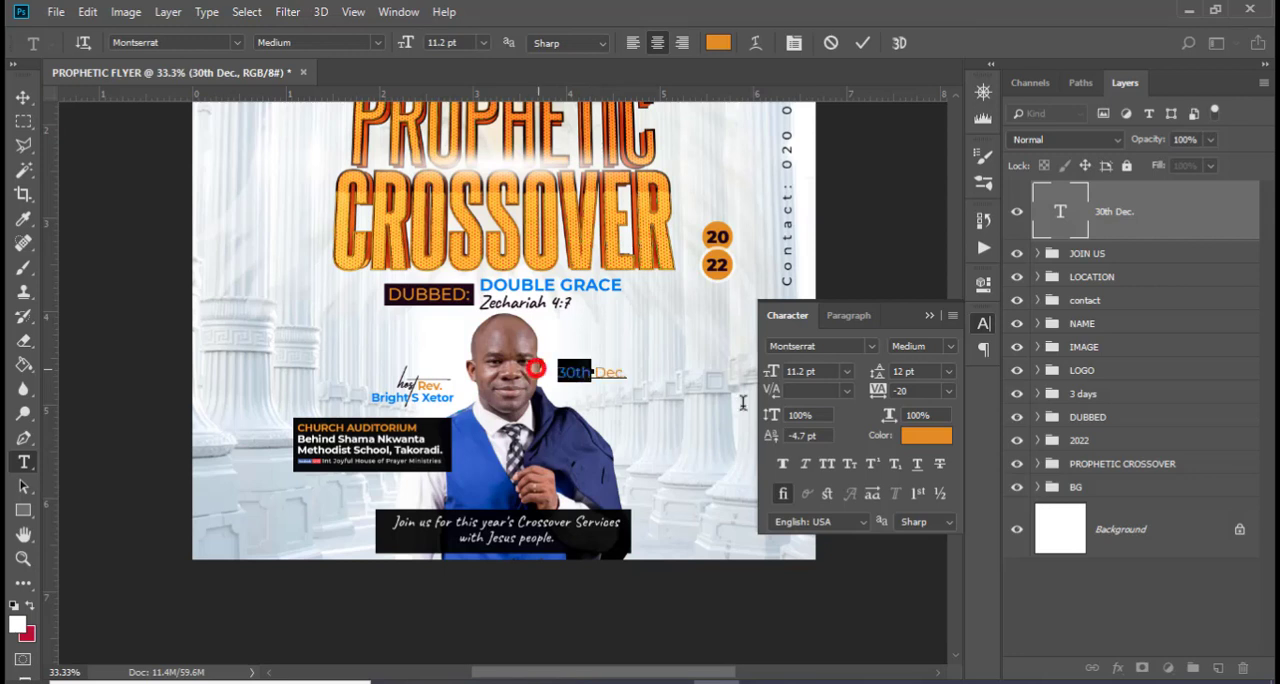
{"action": "left_click", "coordinate": [950, 347]}
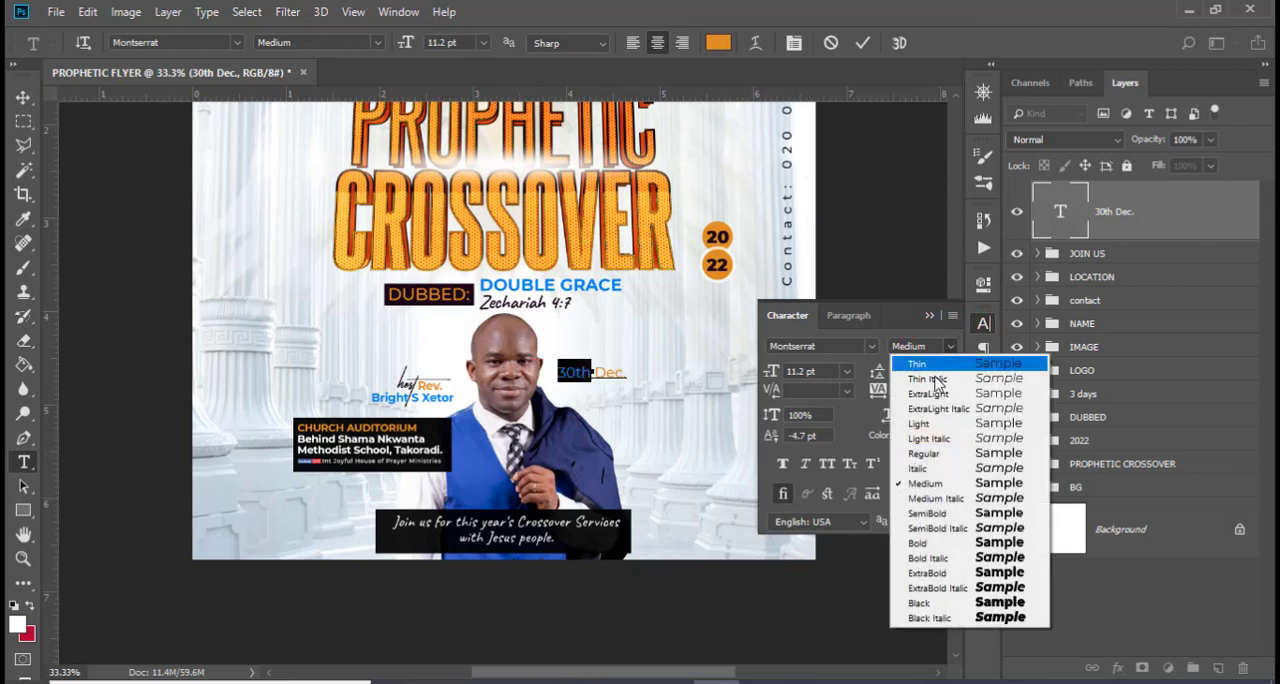
{"action": "left_click", "coordinate": [930, 543]}
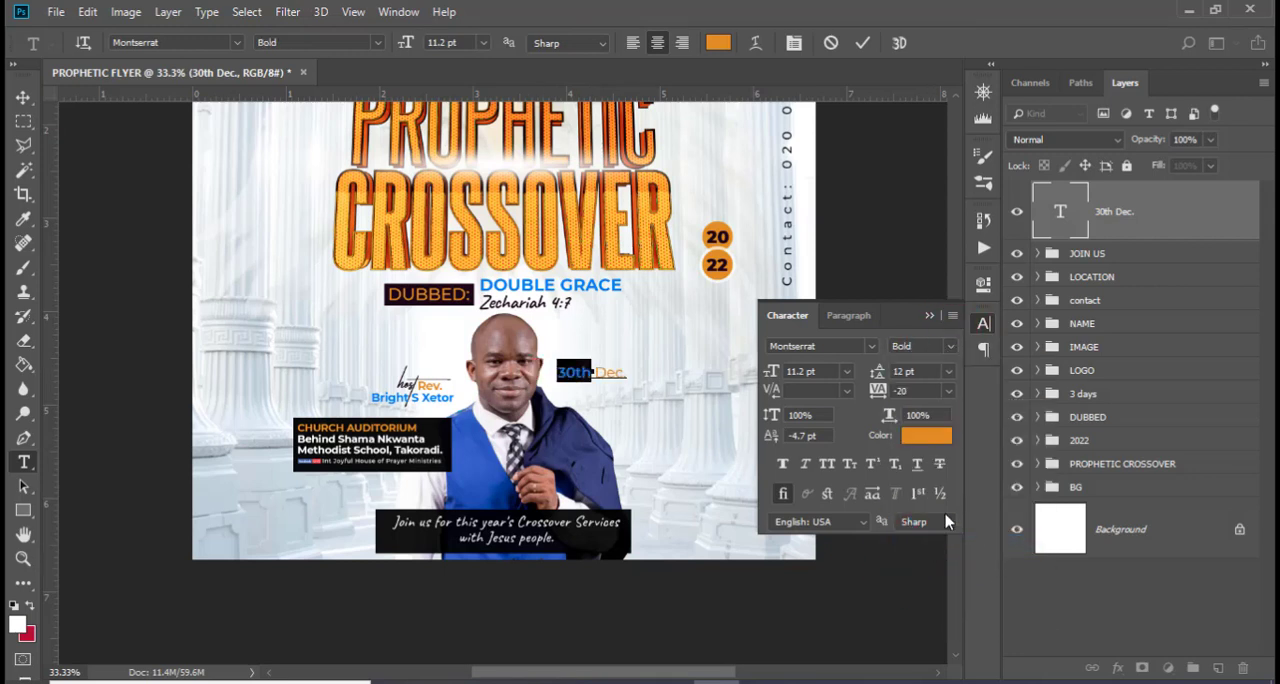
{"action": "key", "text": "ctrl+Return"}
{"action": "key", "text": "v"}
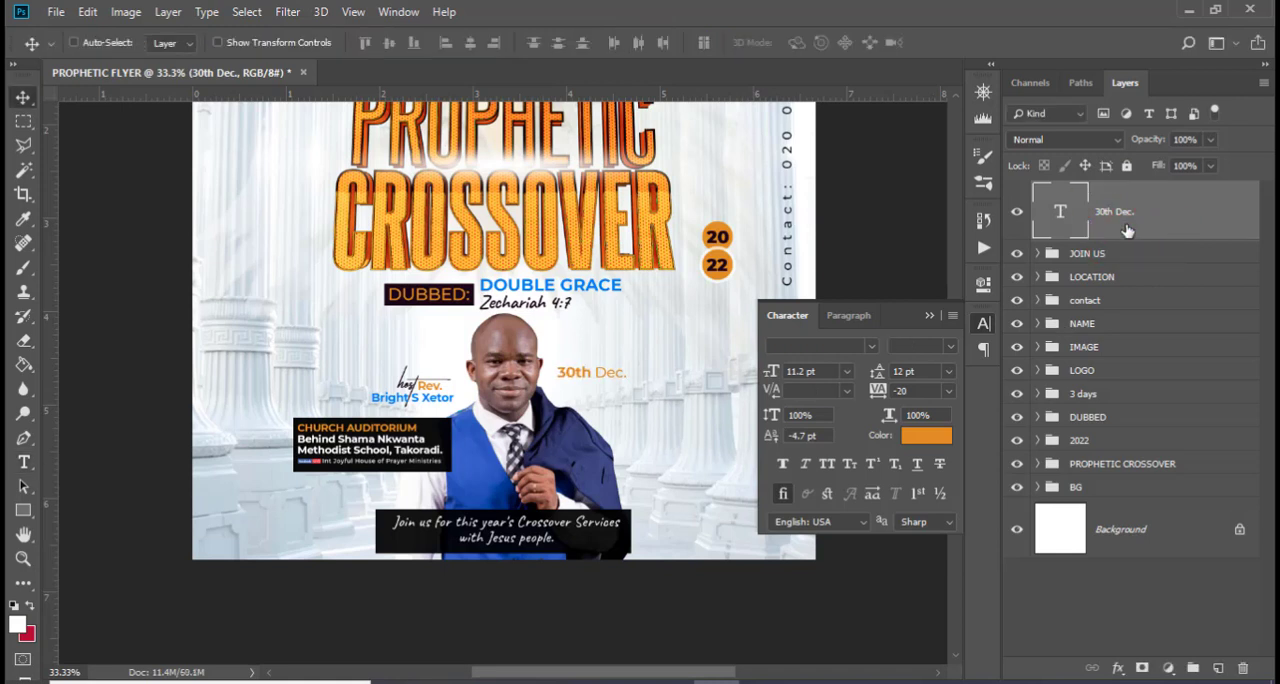
Duplicate the "30th Dec." text layer and move the copy straight down to form a second line
{"action": "key", "text": "ctrl+j"}
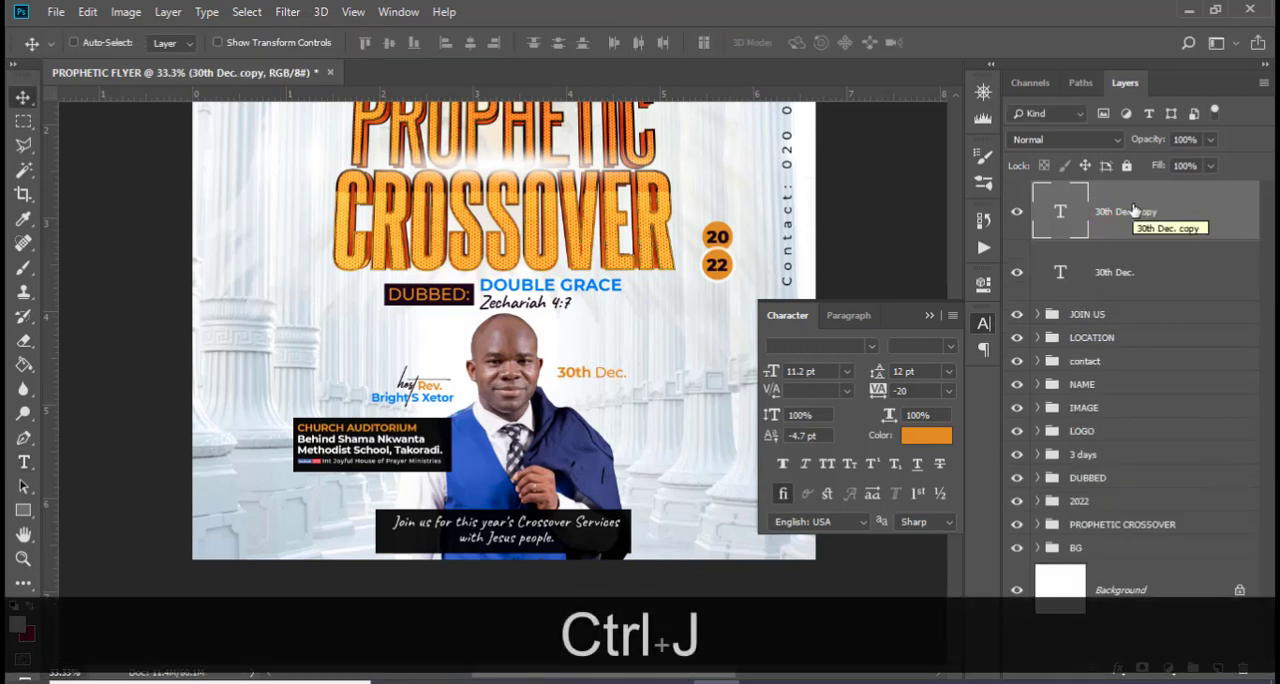
{"action": "key", "text": "v"}
{"action": "key", "text": "shift+Down"}
{"action": "key", "text": "shift+Down"}
{"action": "key", "text": "shift+Down"}
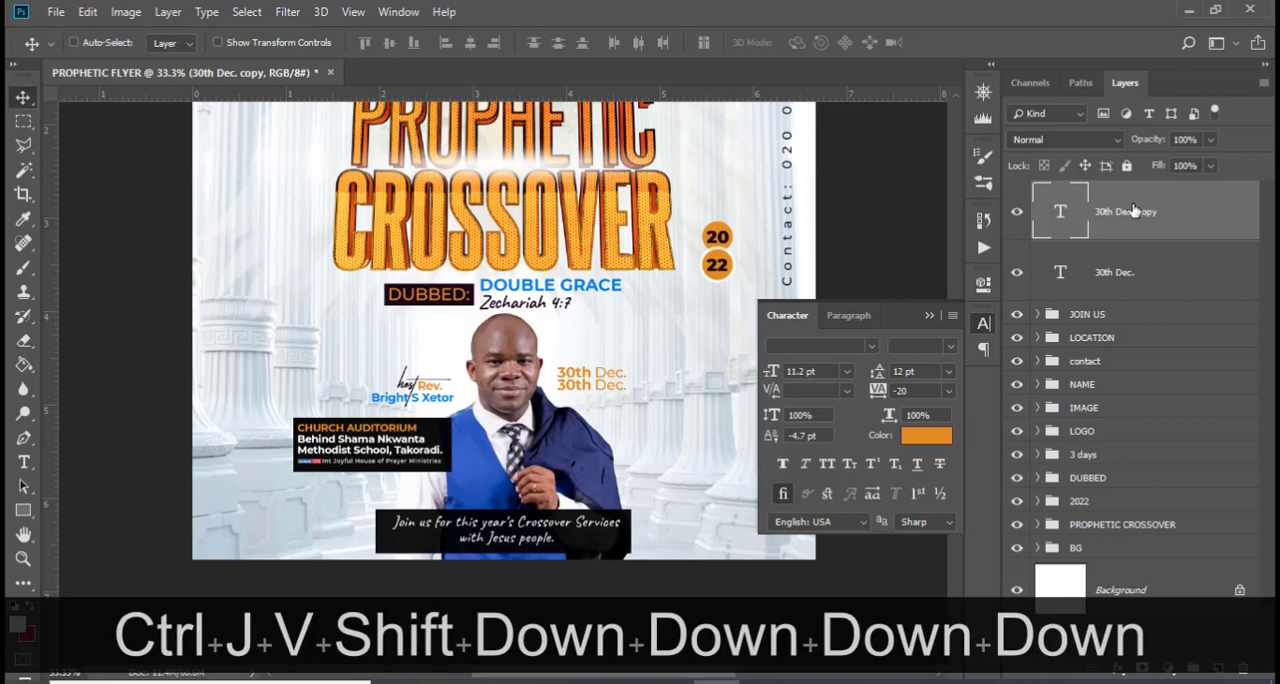
Replace the duplicated date text with "7:00pm" copied from 185.txt in Notepad
{"action": "key", "text": "alt+Tab"}
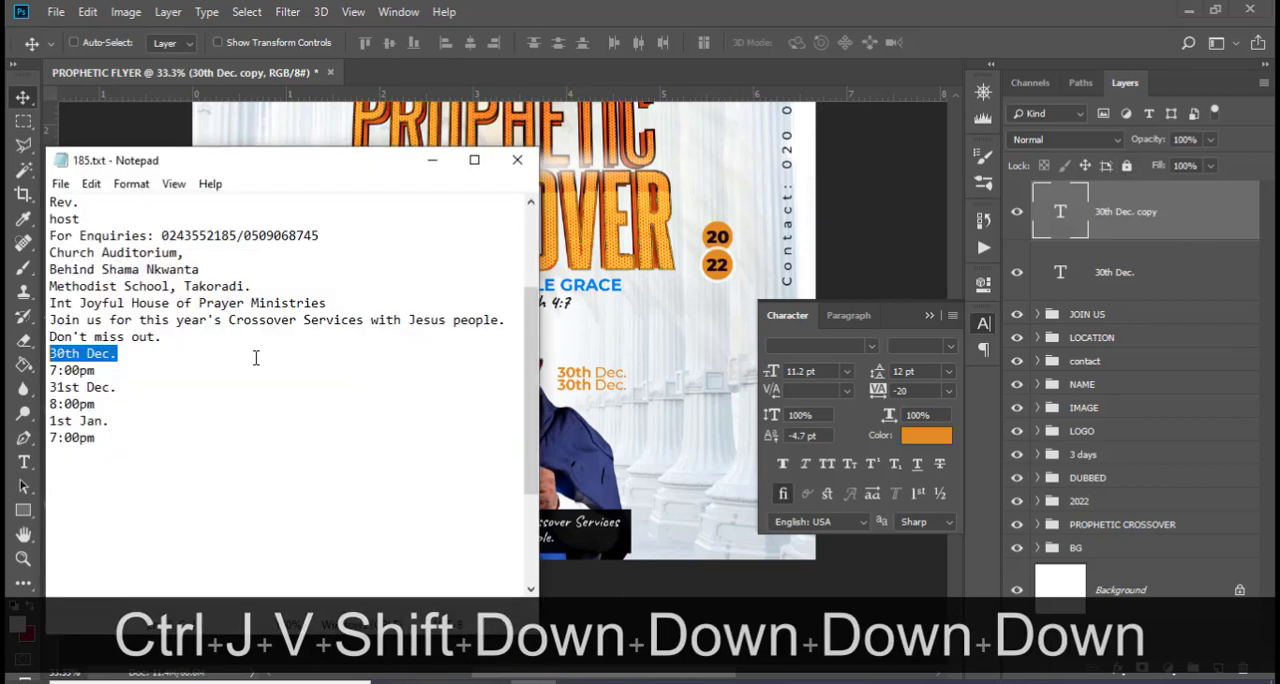
{"action": "left_click_drag", "start_coordinate": [127, 370], "coordinate": [26, 365]}
{"action": "key", "text": "ctrl+c"}
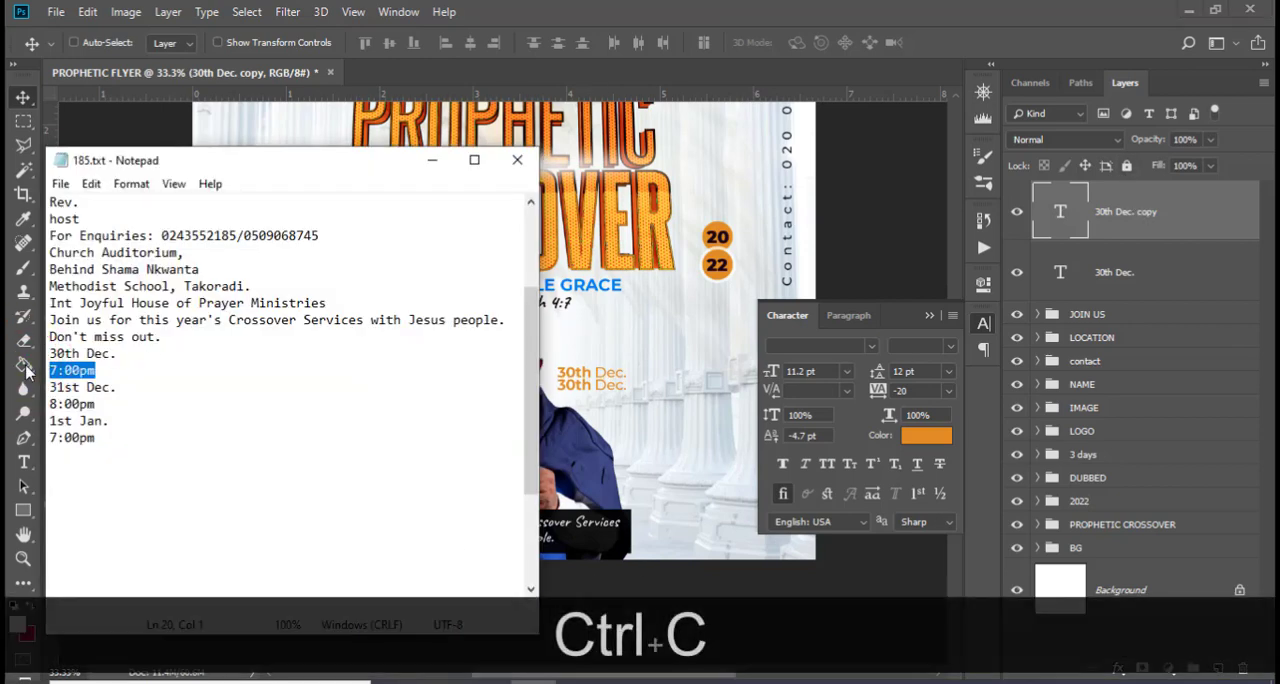
{"action": "left_click", "coordinate": [764, 8]}
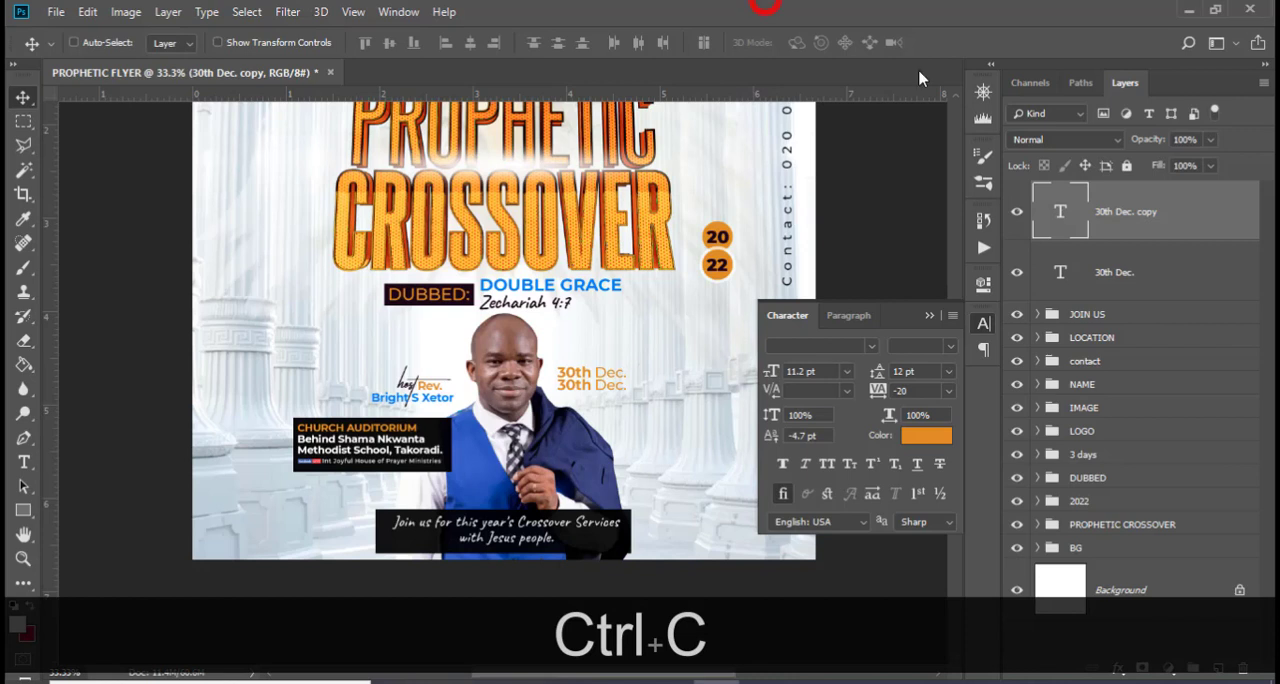
{"action": "double_click", "coordinate": [1066, 222]}
{"action": "key", "text": "ctrl+v"}
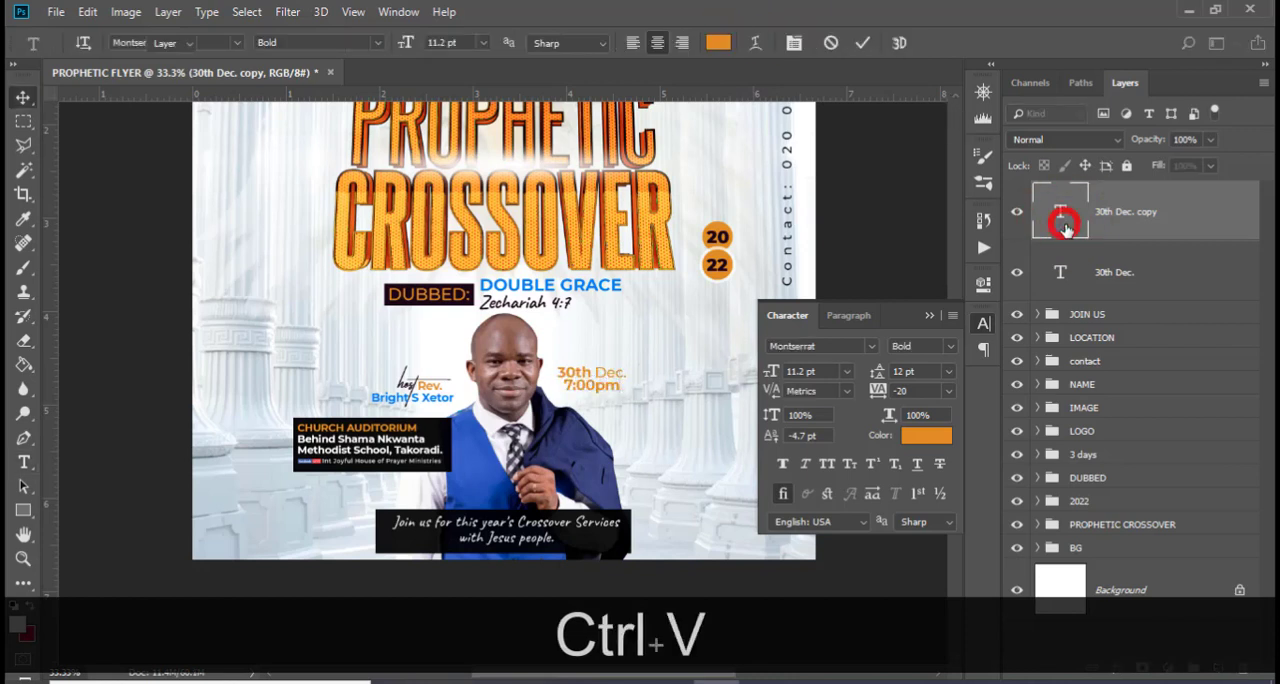
Change only the "pm" part of the "7:00pm" text to the Medium font style
{"action": "key", "text": "ctrl+Return"}
{"action": "double_click", "coordinate": [1066, 222]}
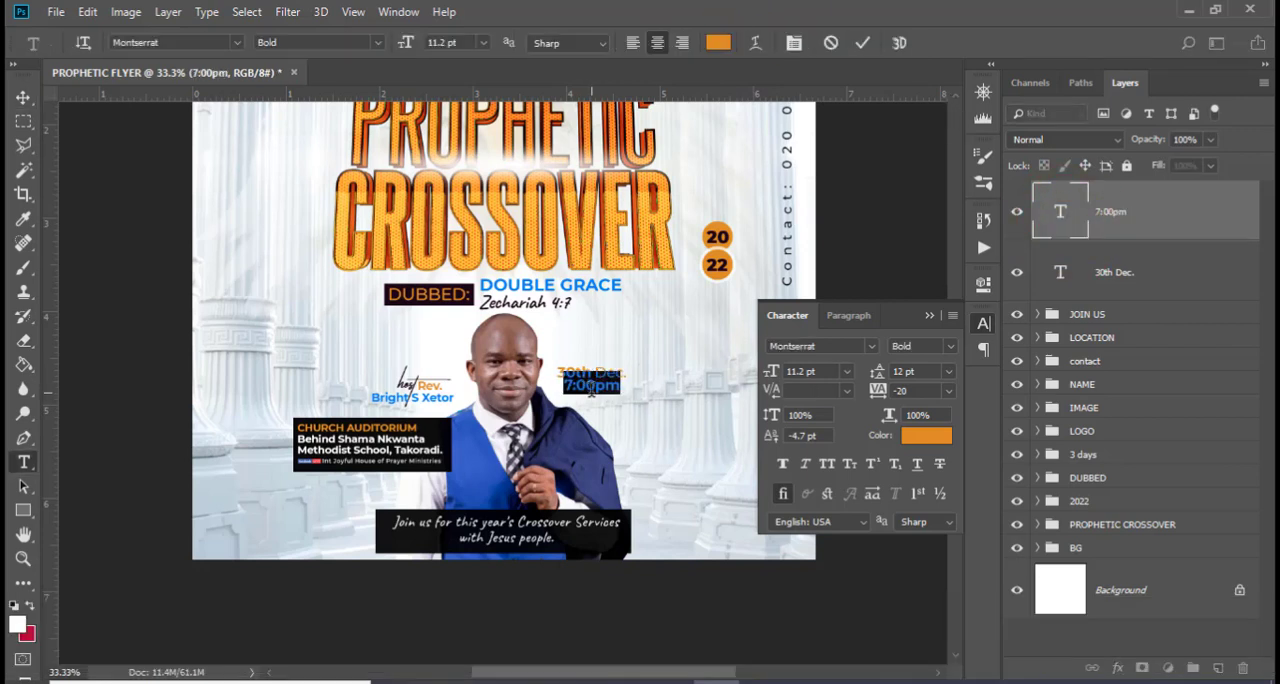
{"action": "left_click", "coordinate": [955, 347]}
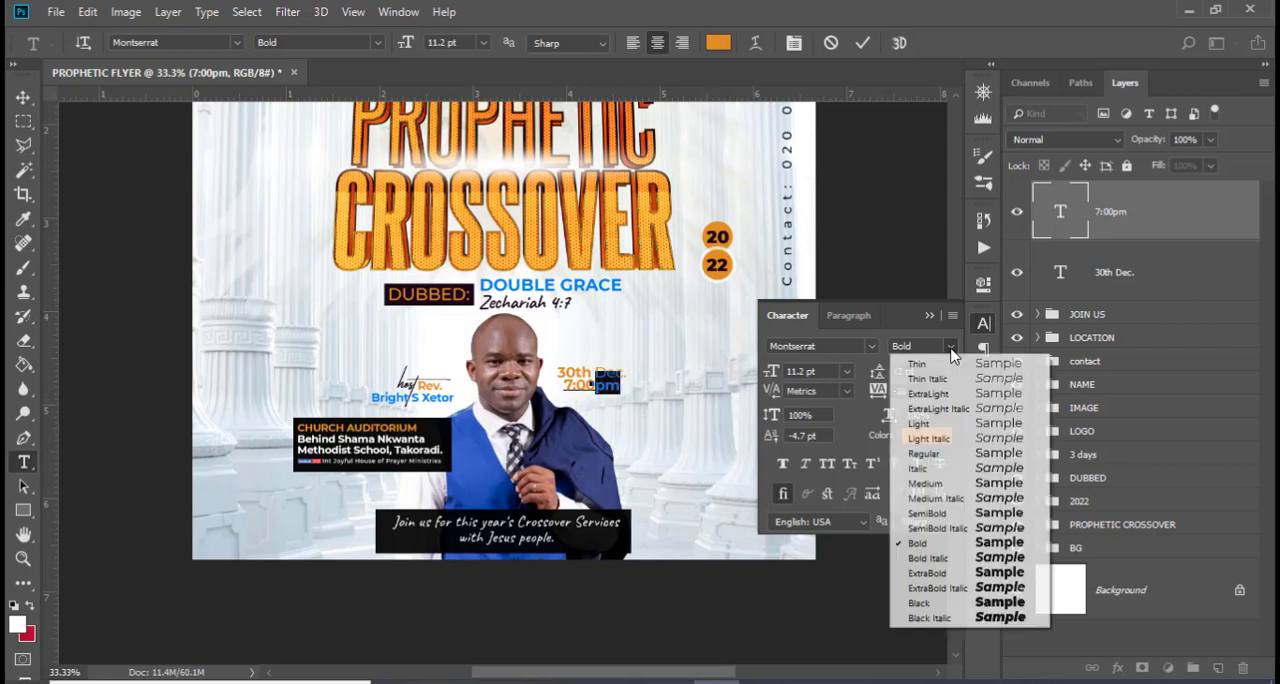
{"action": "left_click", "coordinate": [935, 486]}
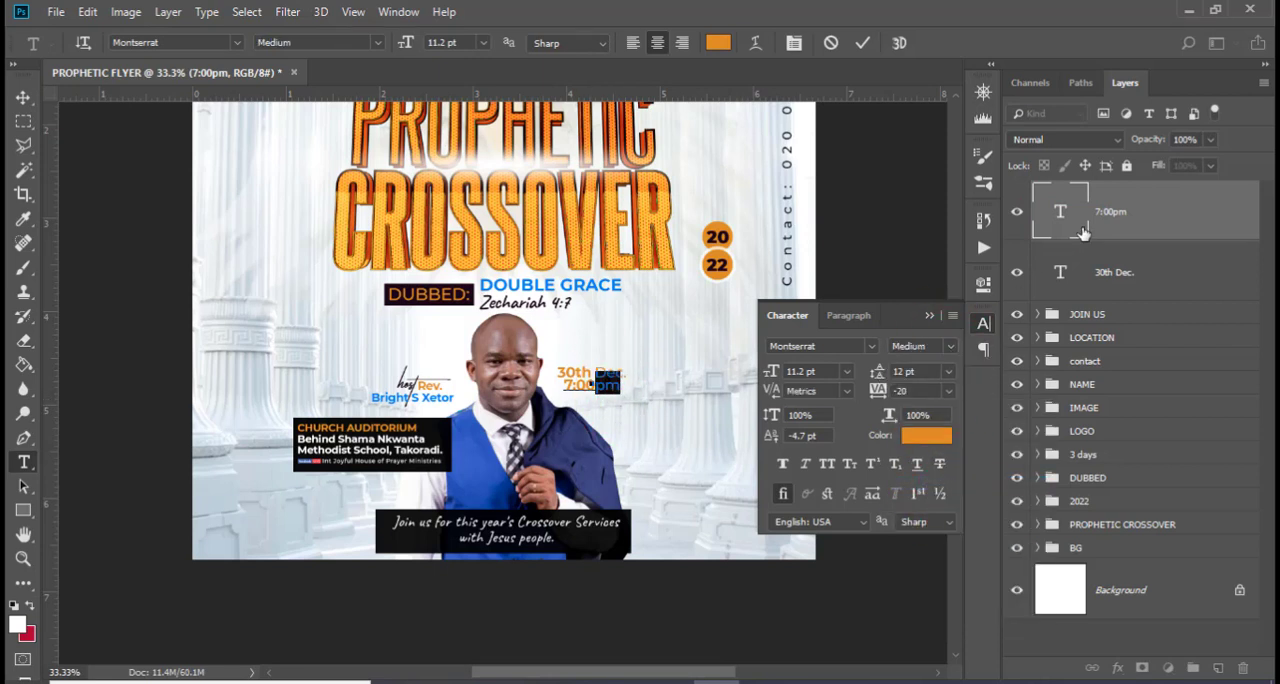
{"action": "key", "text": "ctrl+Return"}
Move the "7:00pm" text horizontally so it starts under the beginning of "30th Dec."
{"action": "key", "text": "ctrl+equal"}
{"action": "key", "text": "ctrl+equal"}
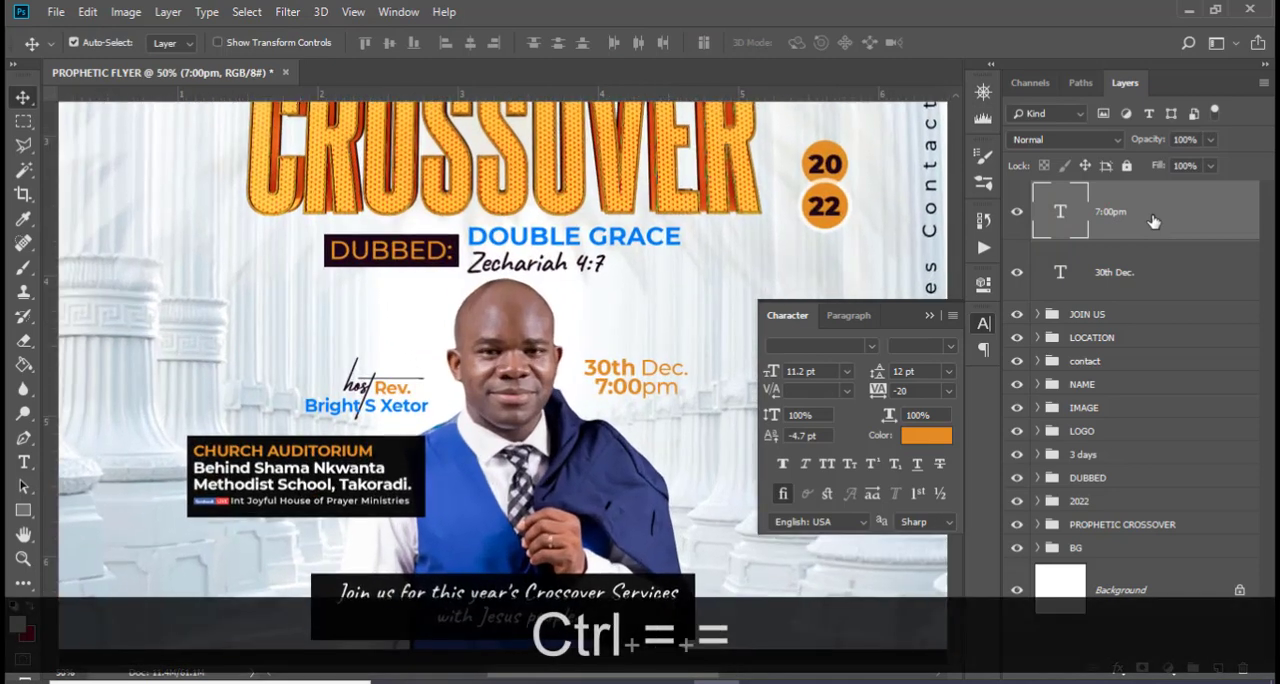
{"action": "key", "text": "ctrl+equal"}
{"action": "left_click", "coordinate": [931, 317]}
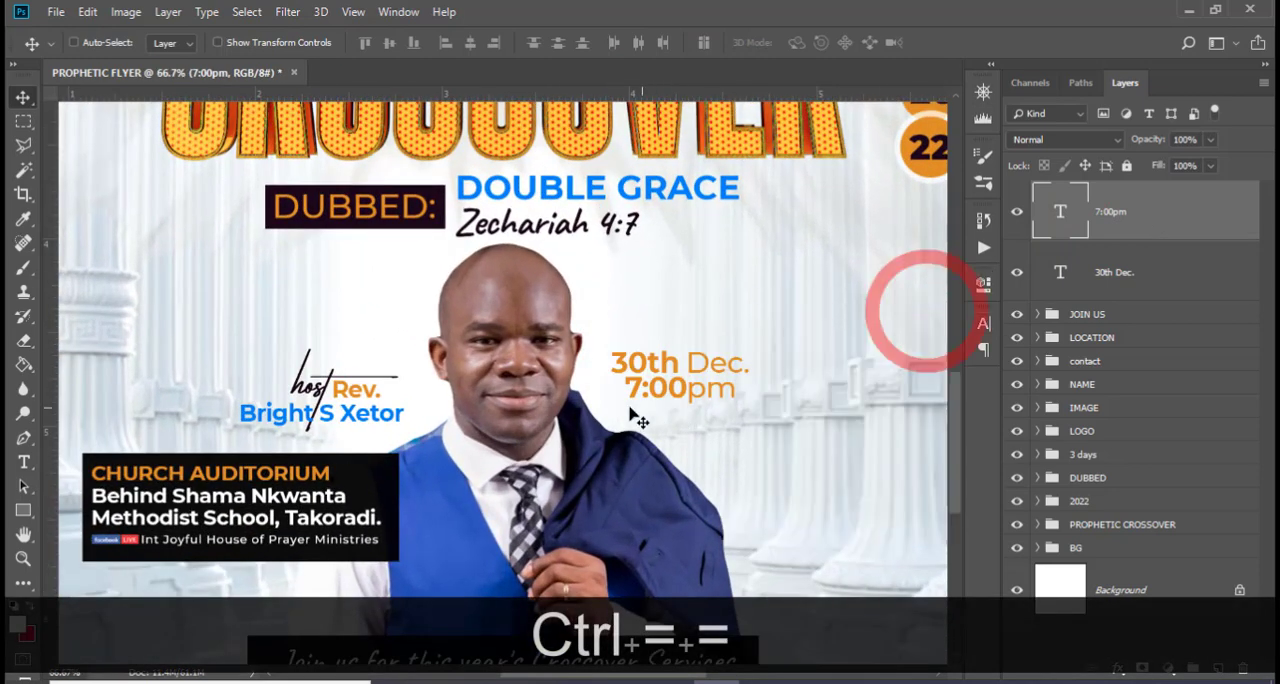
{"action": "left_click_drag", "start_coordinate": [655, 406], "coordinate": [641, 398]}
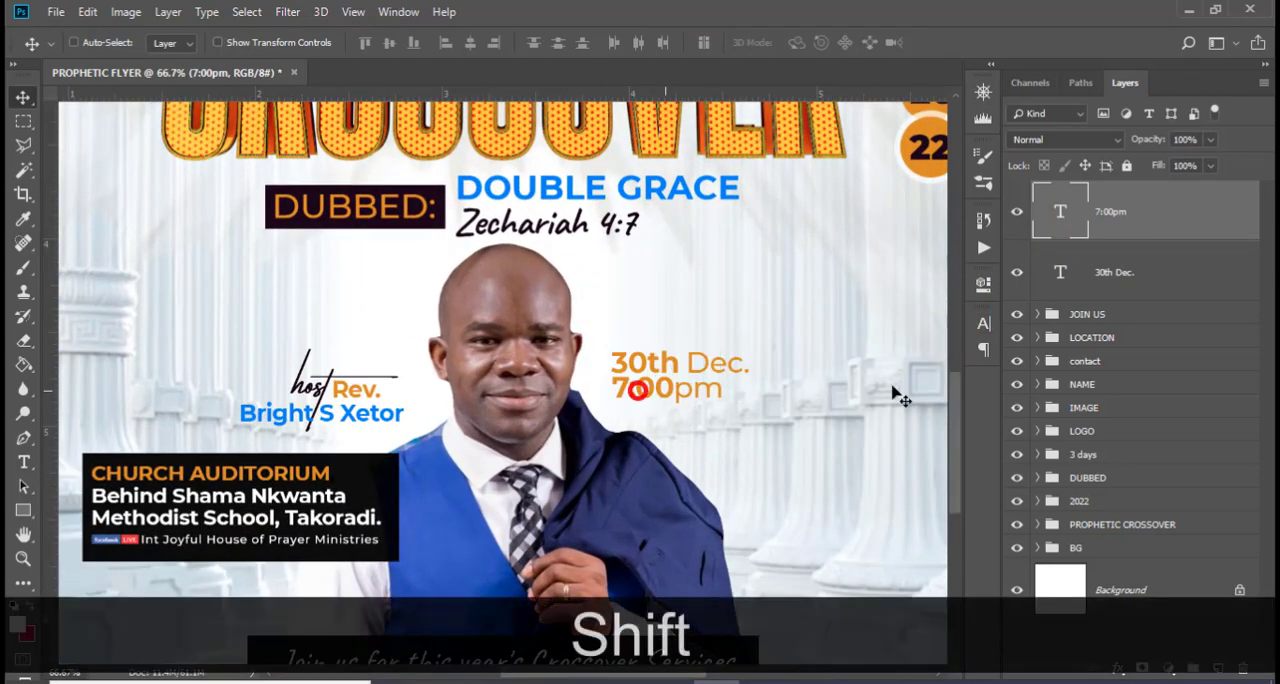
Left-align the "7:00pm" and "30th Dec." text and line up their left edges
{"action": "left_click", "coordinate": [983, 324]}
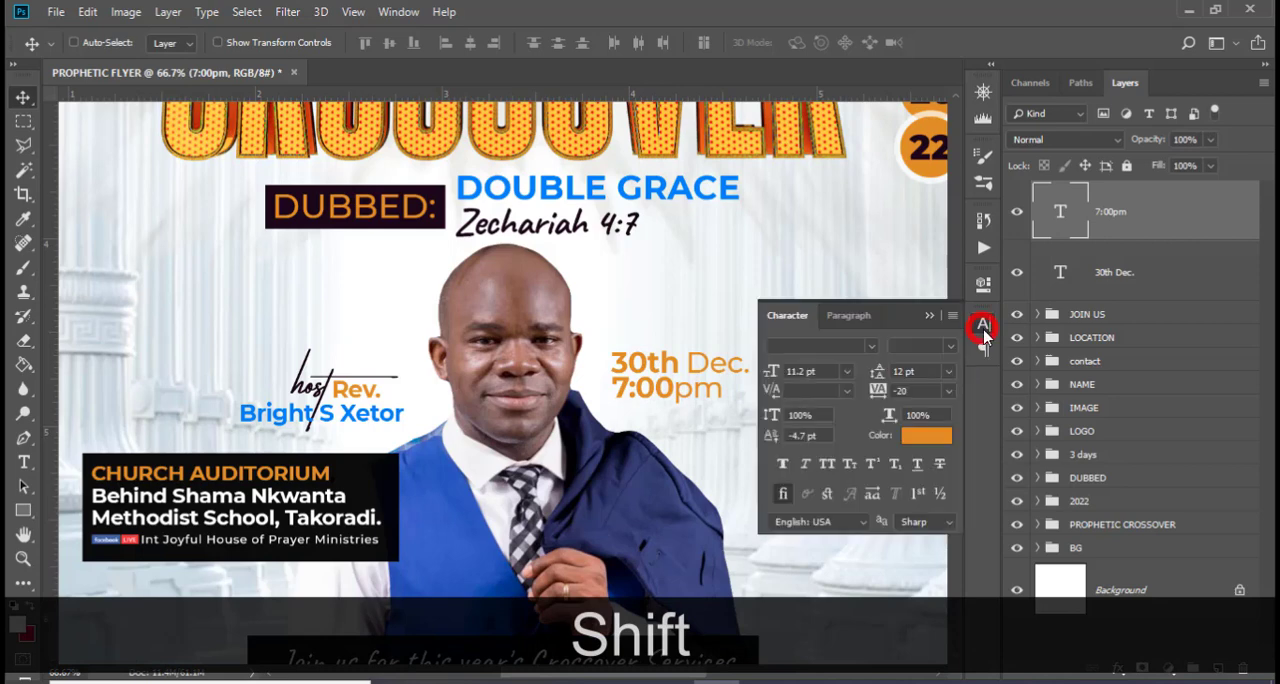
{"action": "left_click", "coordinate": [829, 319]}
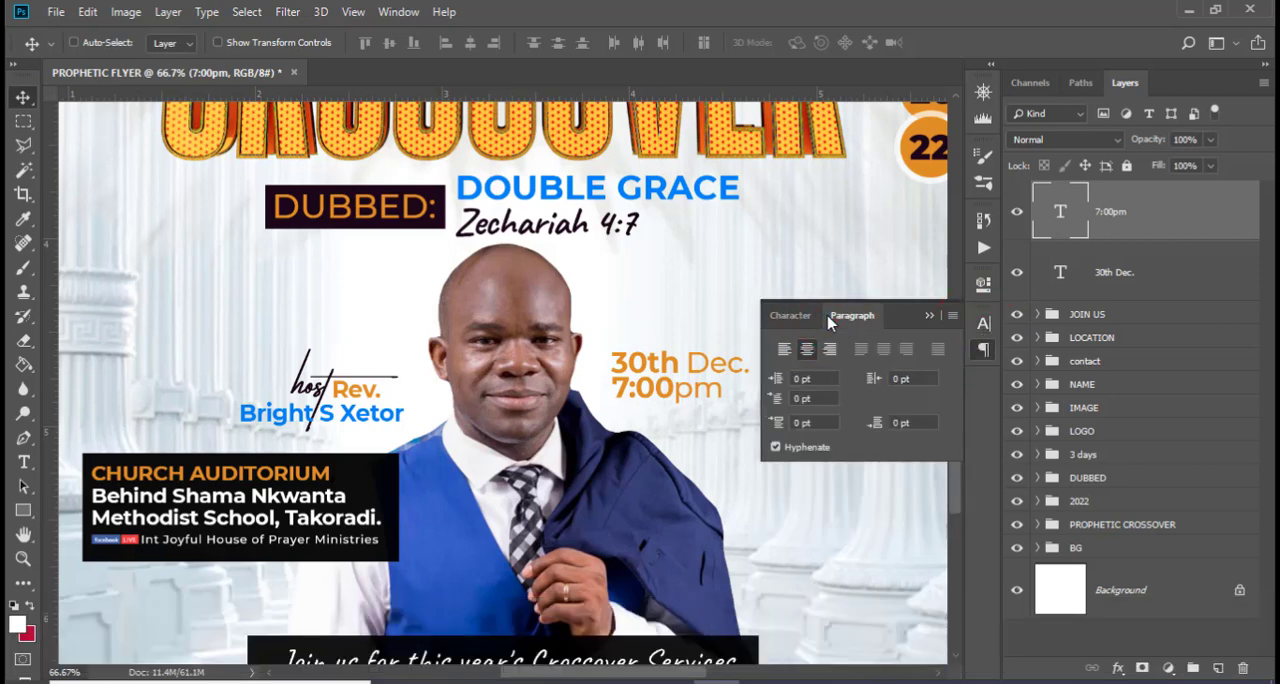
{"action": "left_click", "coordinate": [784, 349]}
{"action": "left_click_drag", "start_coordinate": [700, 418], "coordinate": [624, 404]}
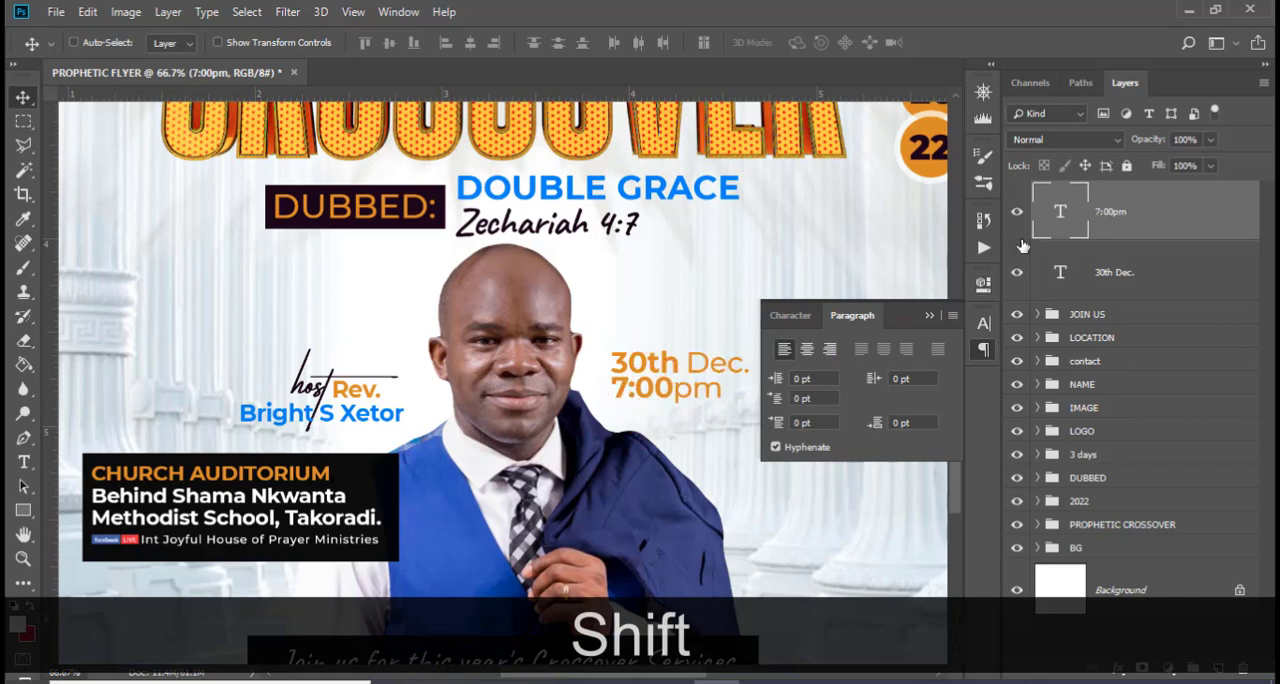
{"action": "left_click", "coordinate": [1095, 273]}
{"action": "mouse_move", "coordinate": [640, 380]}
{"action": "left_mouse_down"}
{"action": "mouse_move", "coordinate": [710, 380]}
{"action": "mouse_move", "coordinate": [632, 370]}
{"action": "left_mouse_up"}
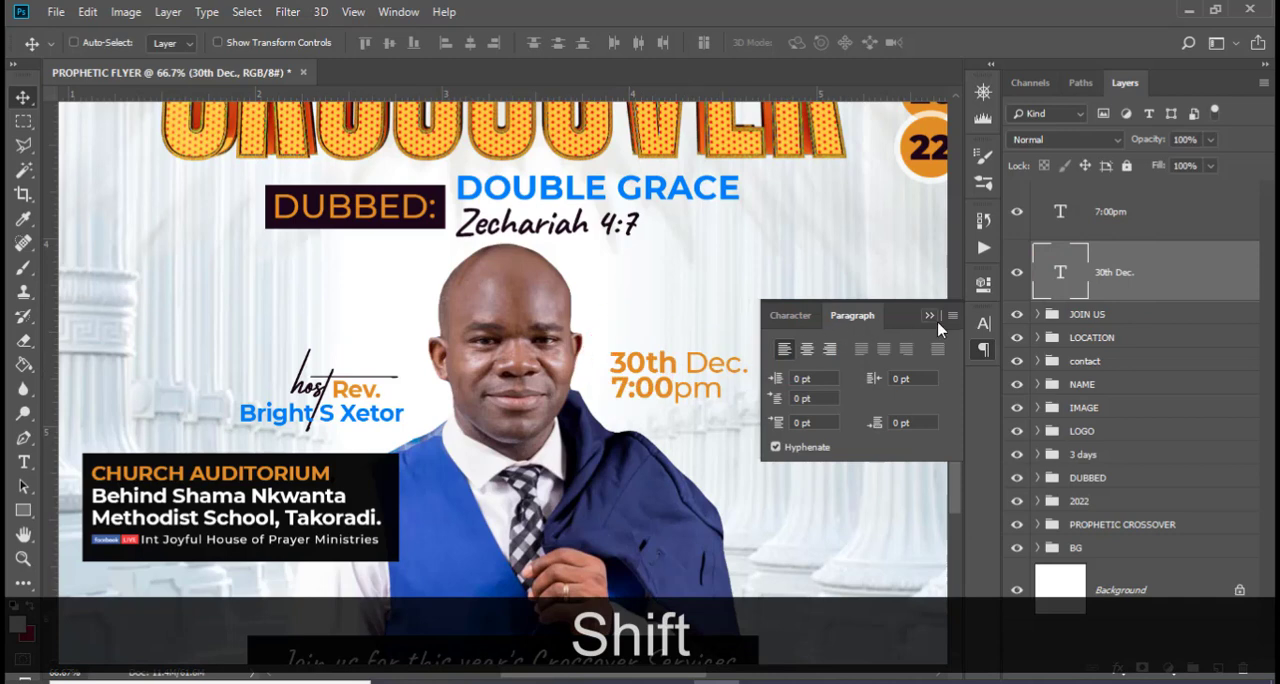
{"action": "left_click", "coordinate": [929, 314]}
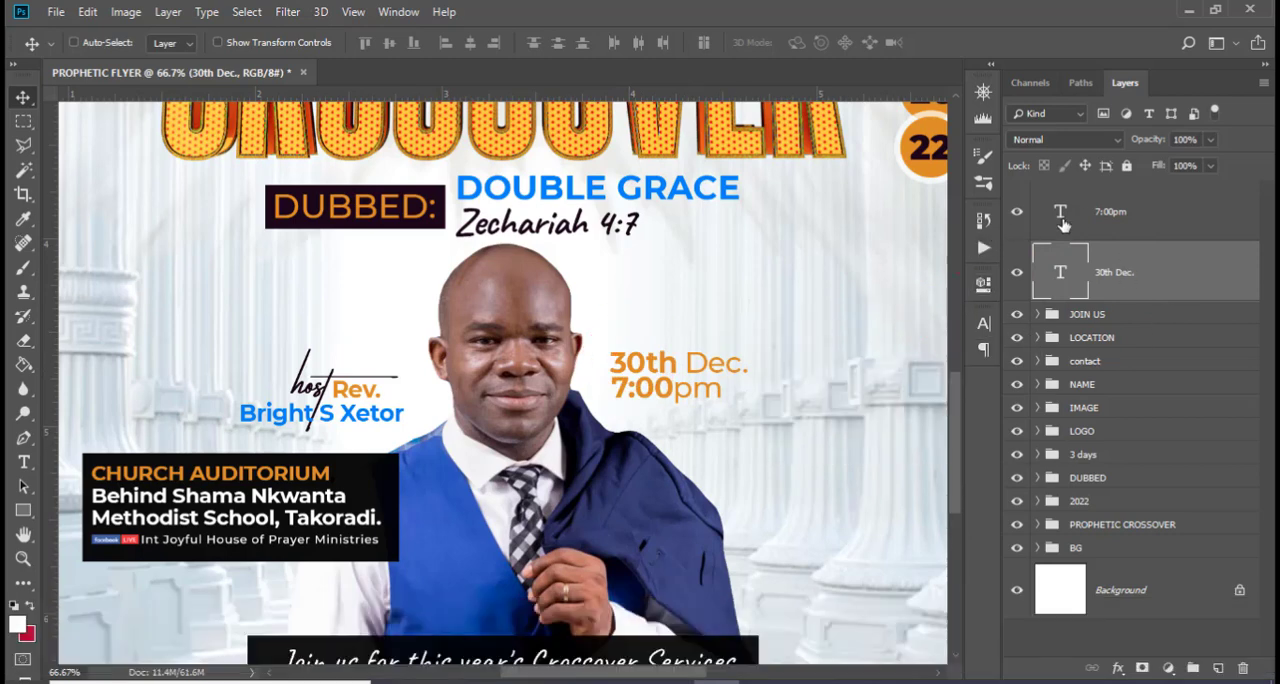
Group the "7:00pm" and "30th Dec." text layers and name the group 30
{"action": "left_click", "coordinate": [1110, 212], "text": "ctrl"}
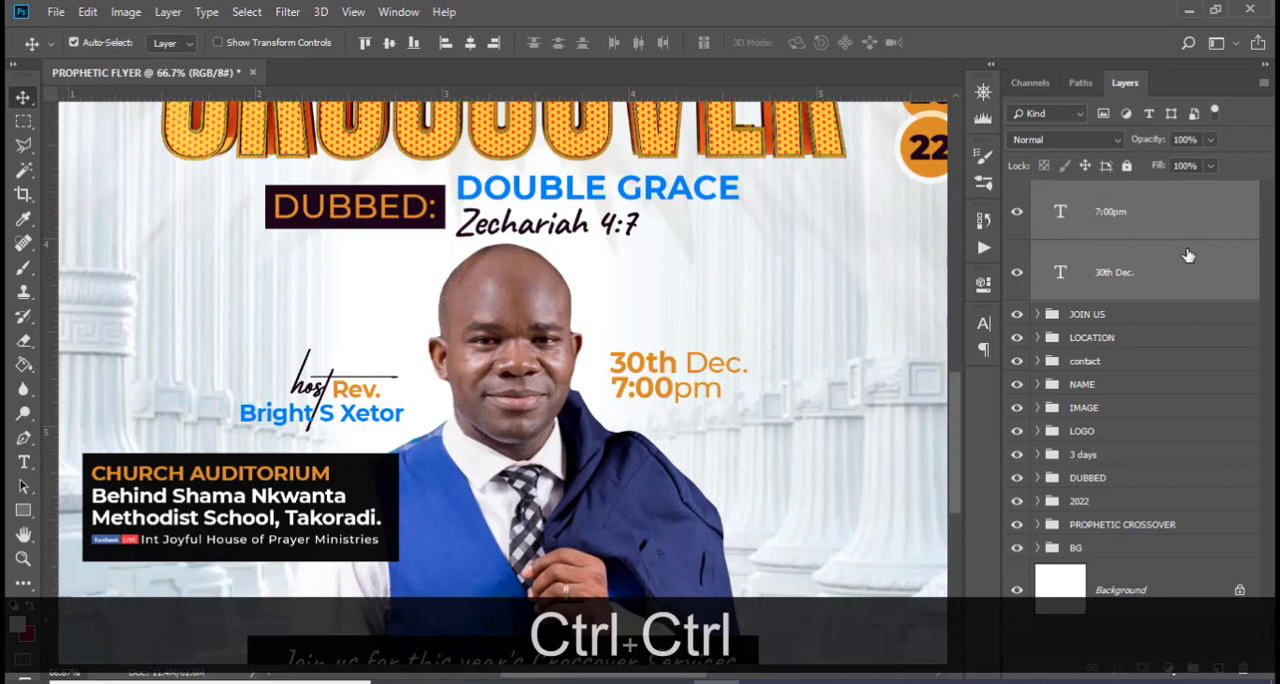
{"action": "key", "text": "ctrl+g"}
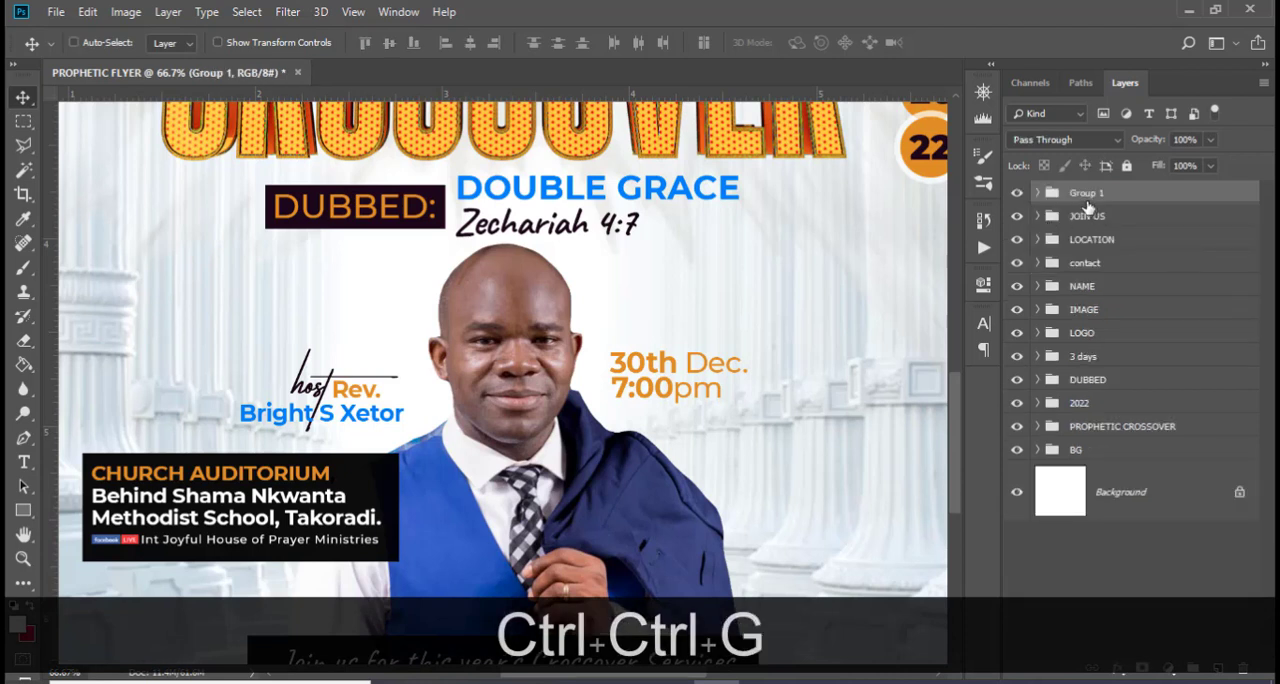
{"action": "double_click", "coordinate": [1087, 191]}
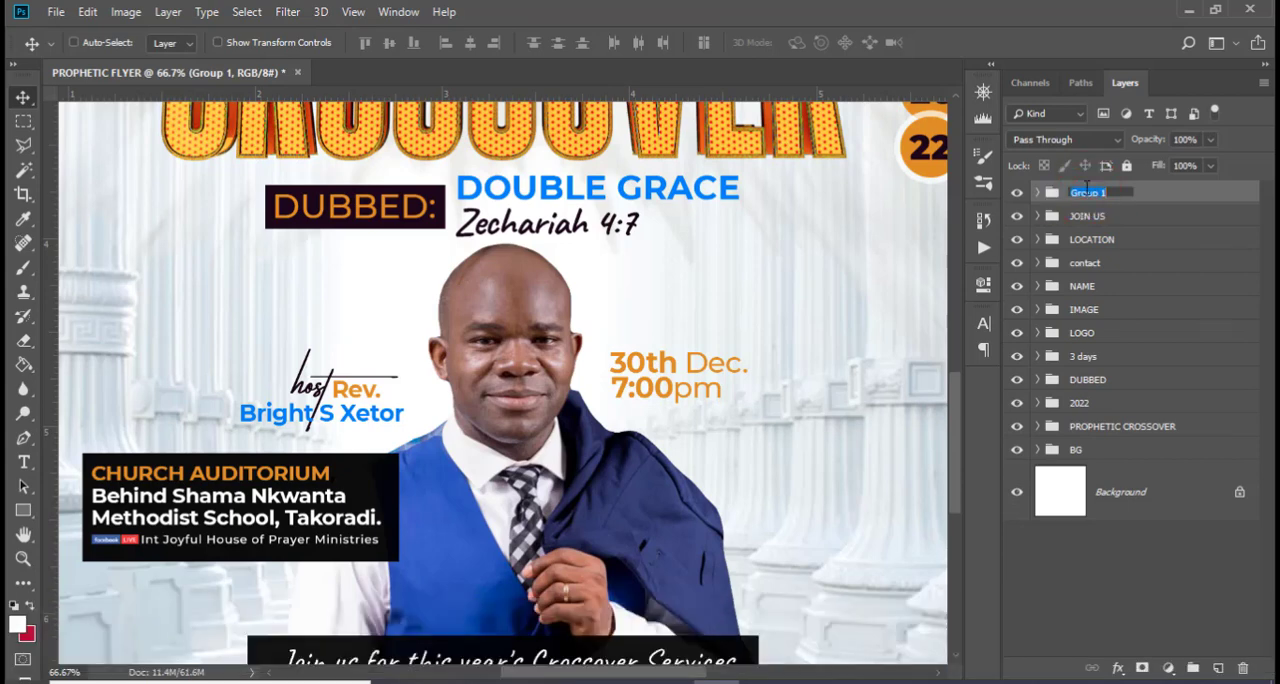
{"action": "type", "text": "30"}
{"action": "key", "text": "Return"}
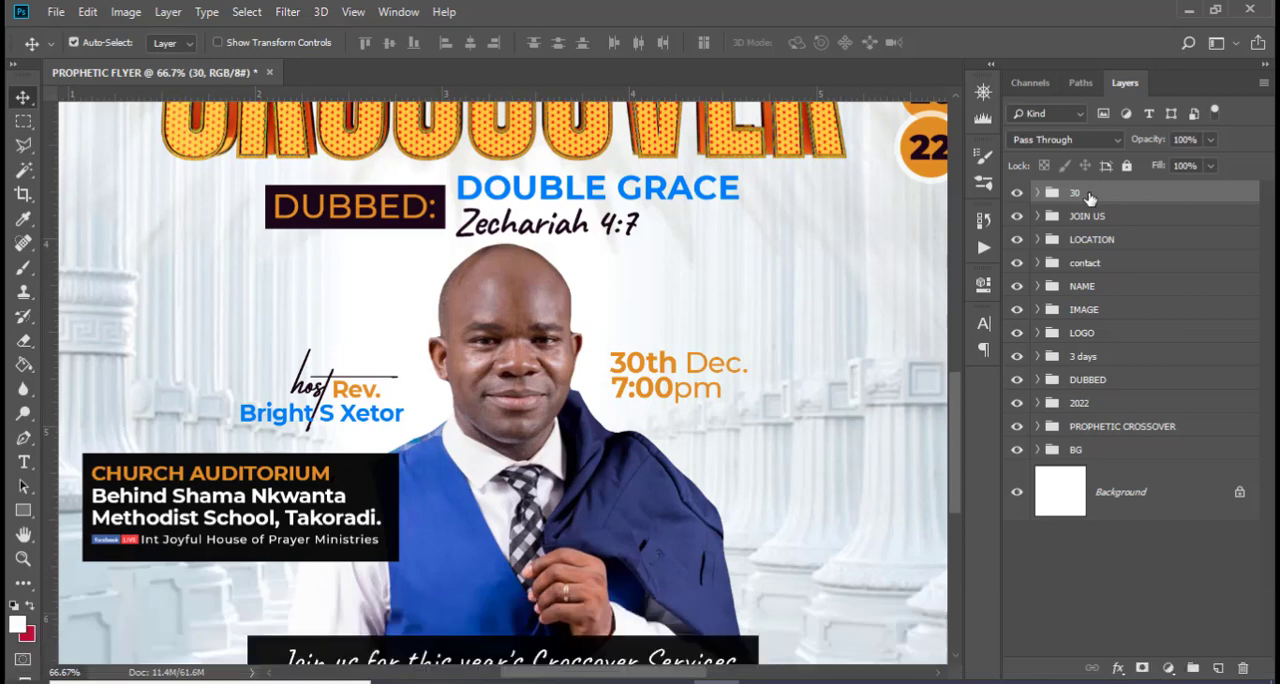
Duplicate the 30 group and place the copy straight below the first date and time
{"action": "key", "text": "ctrl+j"}
{"action": "left_click_drag", "start_coordinate": [660, 388], "coordinate": [664, 444]}
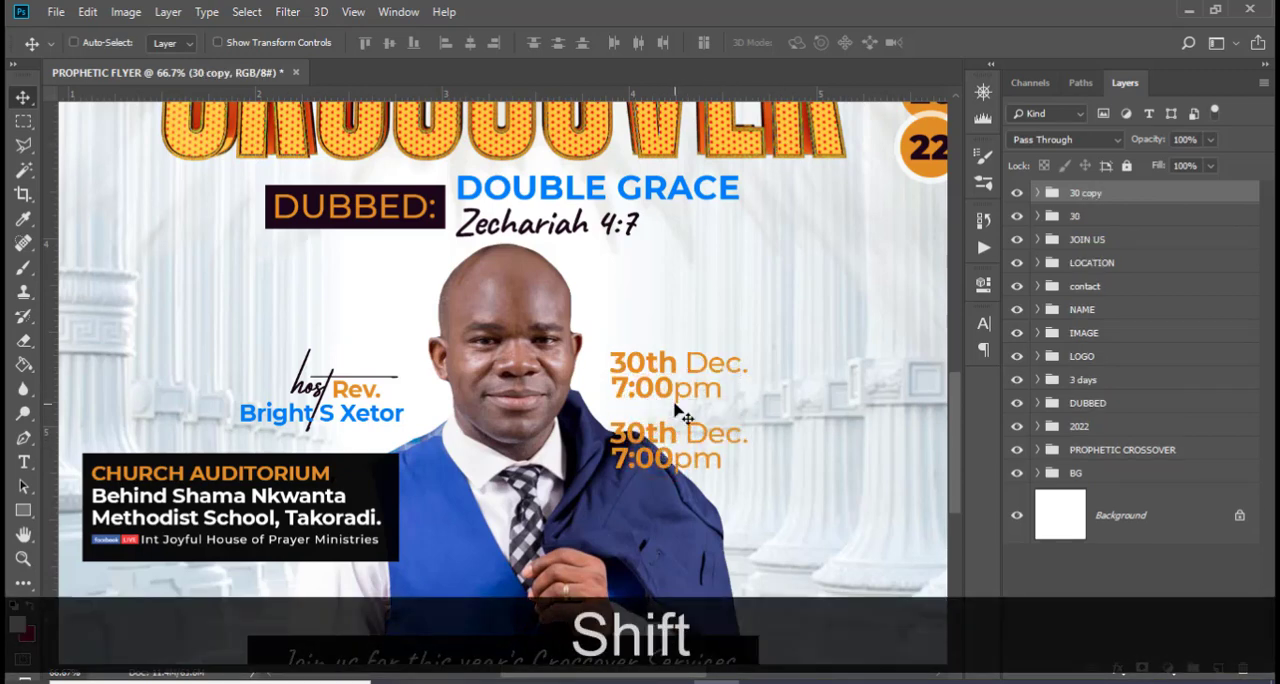
{"action": "key", "text": "shift+Up"}
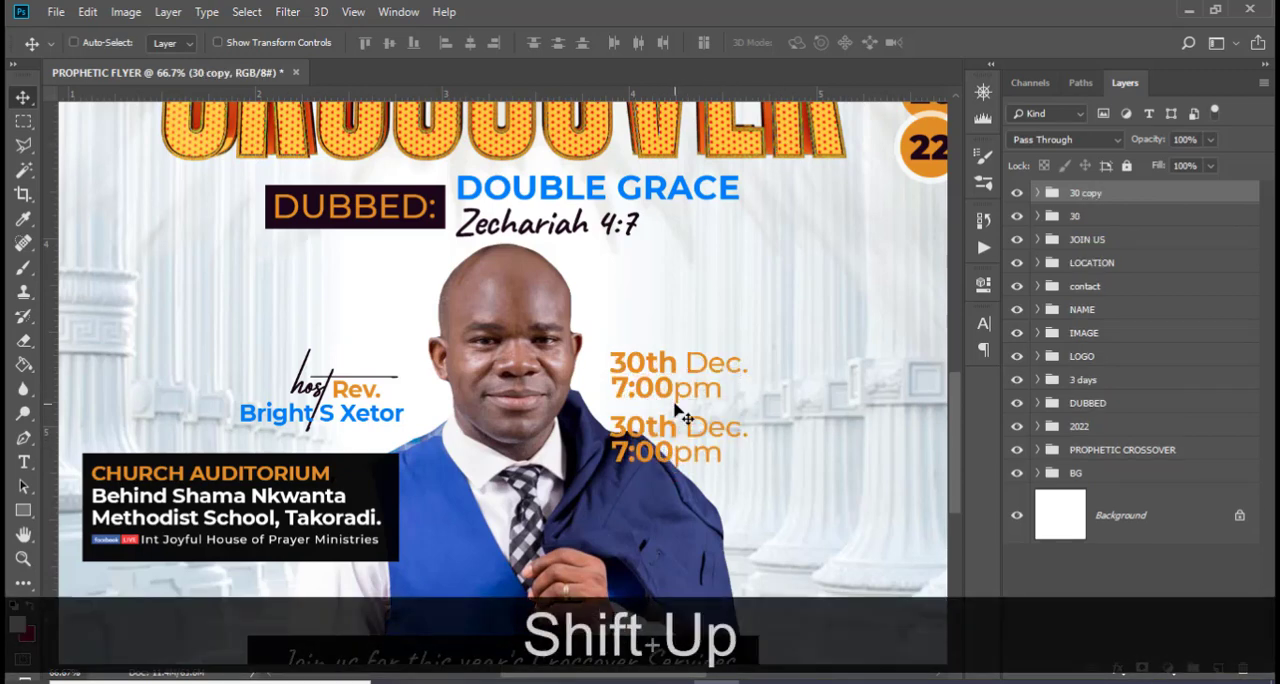
Change the date text in the duplicated group to "31st Dec."
{"action": "left_click", "coordinate": [1037, 196]}
{"action": "double_click", "coordinate": [1086, 296]}
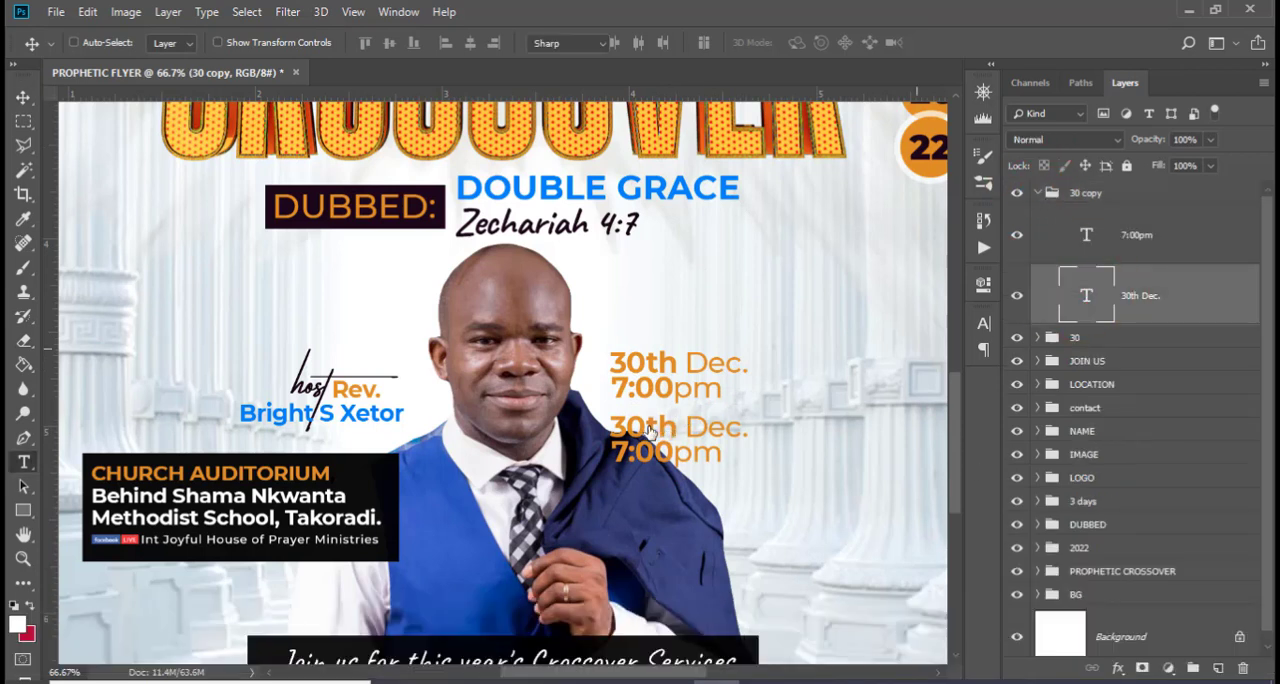
{"action": "left_click_drag", "start_coordinate": [677, 424], "coordinate": [628, 427]}
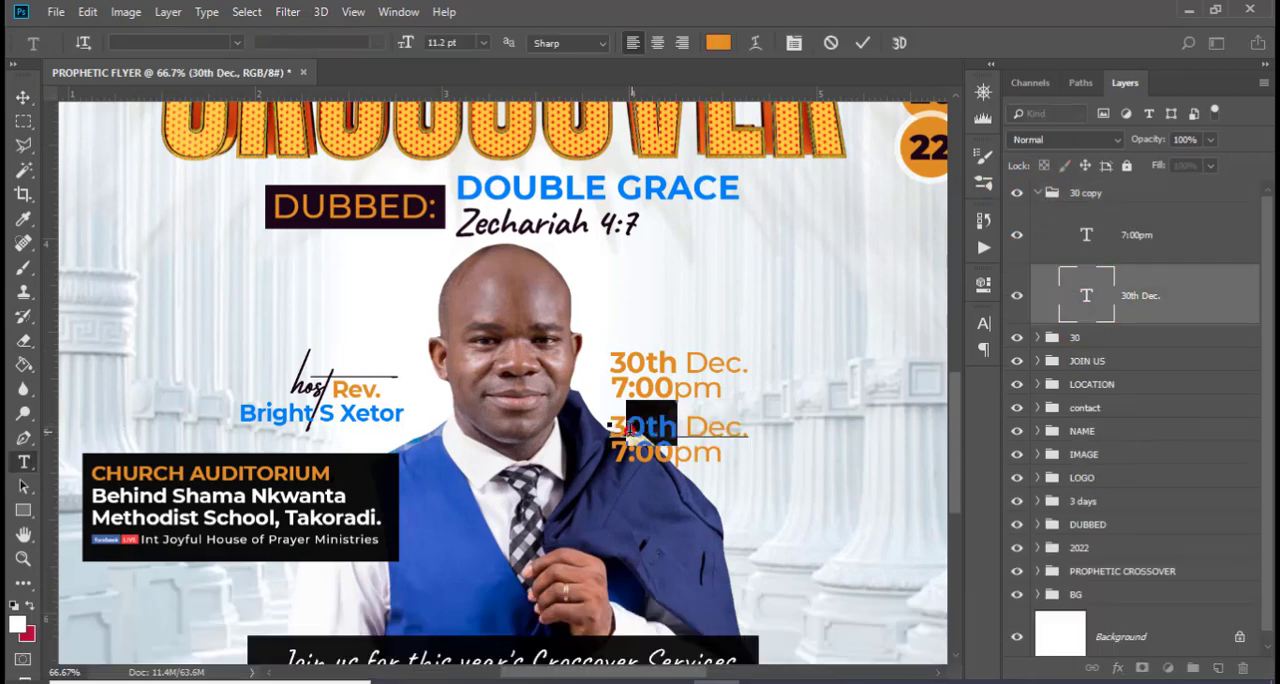
{"action": "type", "text": "1"}
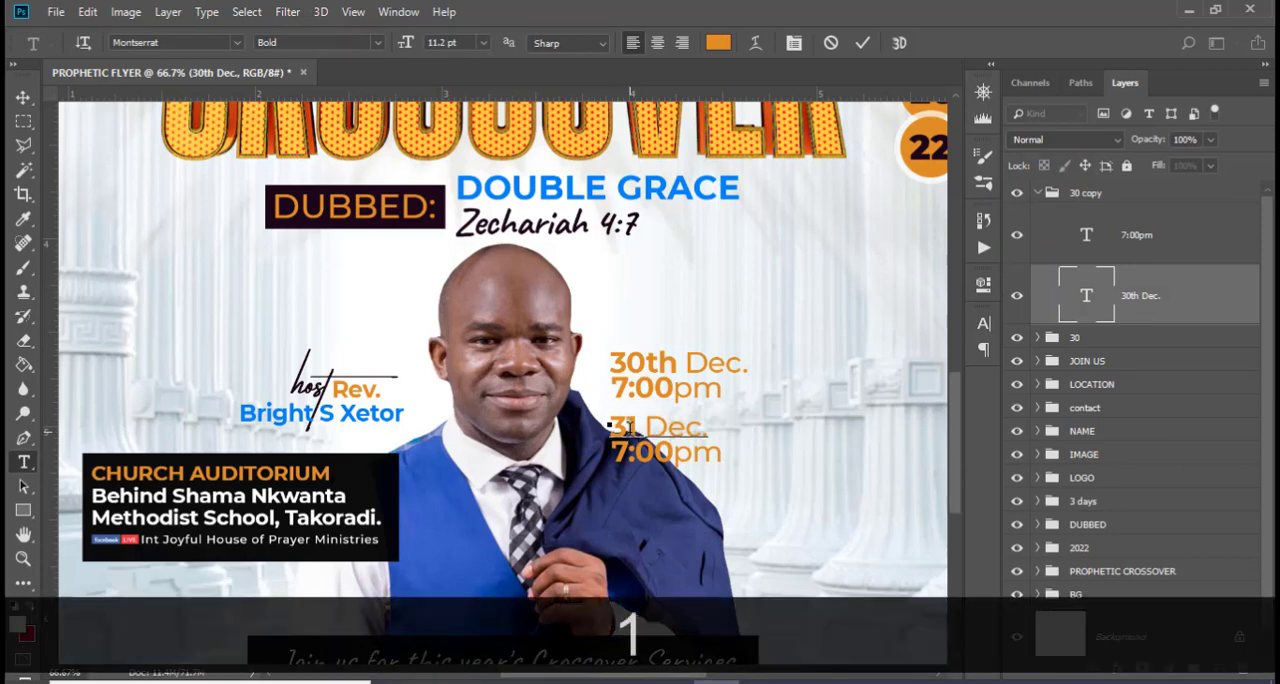
{"action": "key", "text": "Caps_Lock"}
{"action": "type", "text": "st"}
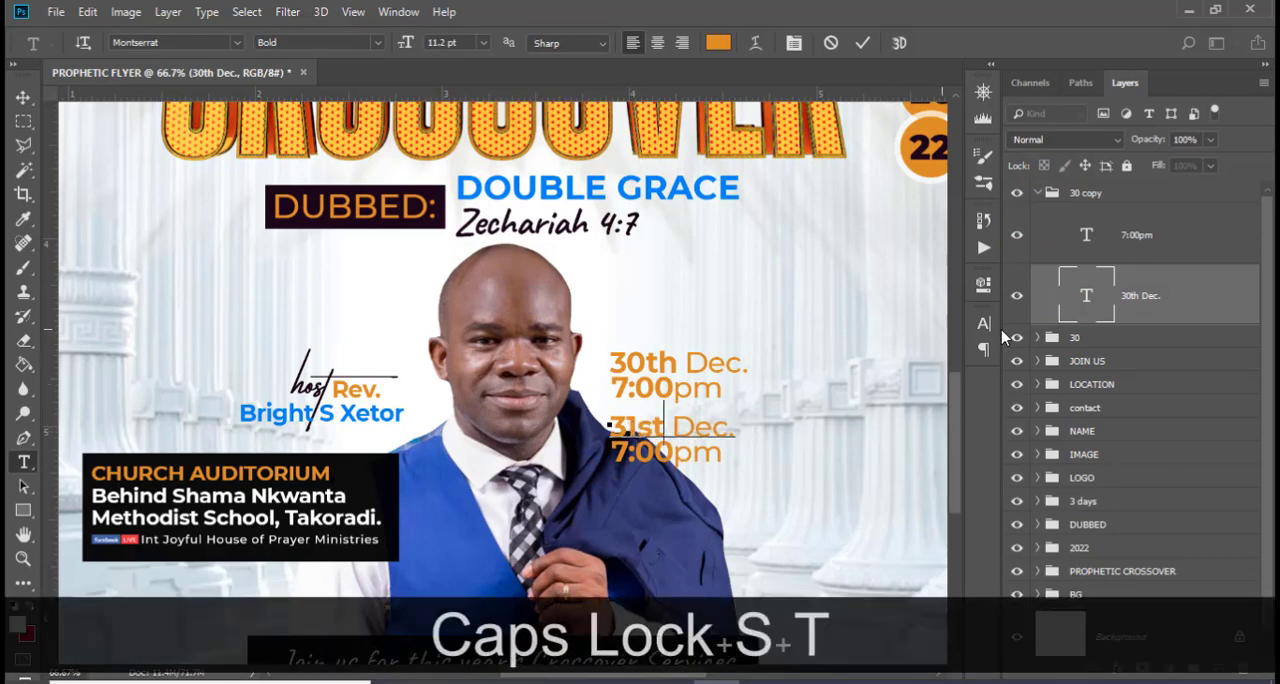
{"action": "left_click", "coordinate": [1098, 297]}
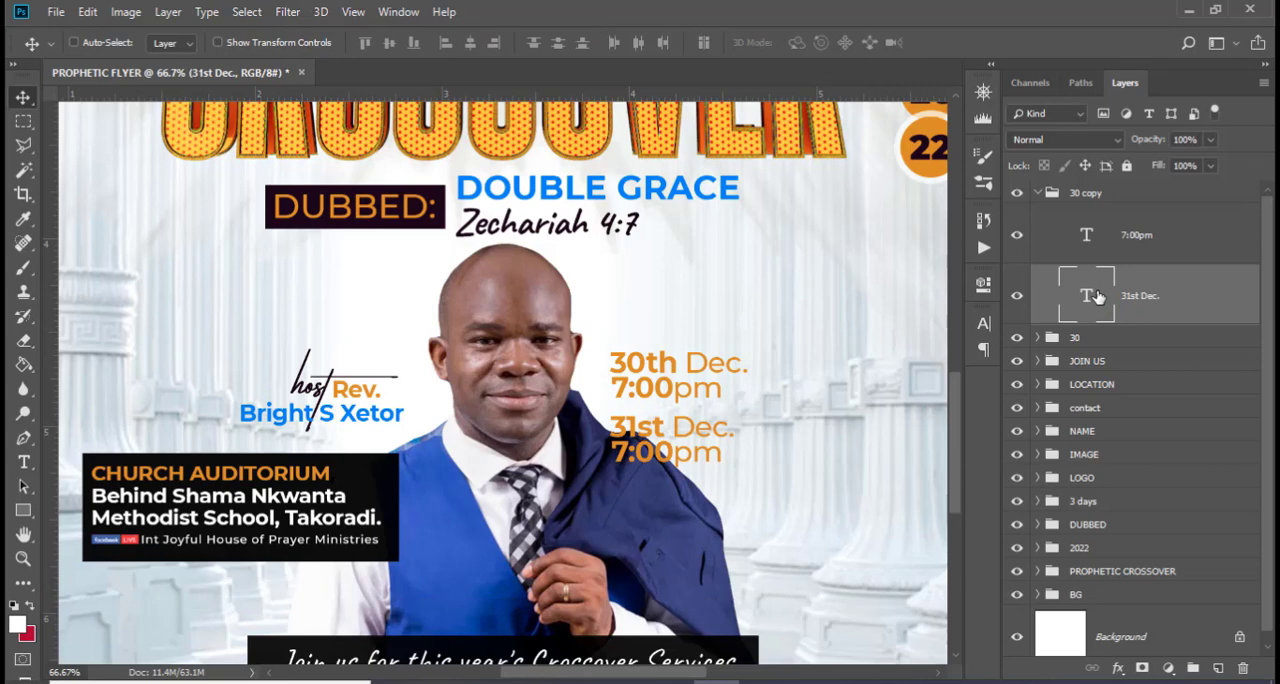
{"action": "left_click", "coordinate": [1043, 193]}
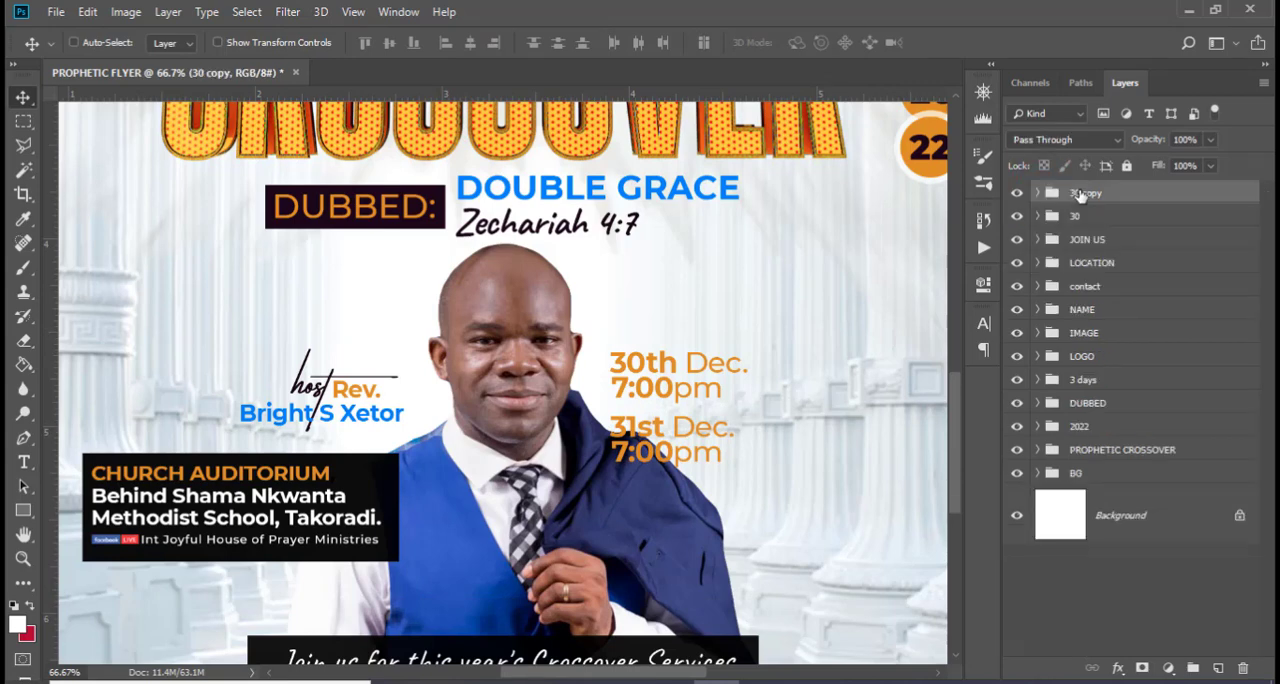
Duplicate the "31st Dec." group, show the guides, and move the copy straight down as a third date entry
{"action": "key", "text": "ctrl+j"}
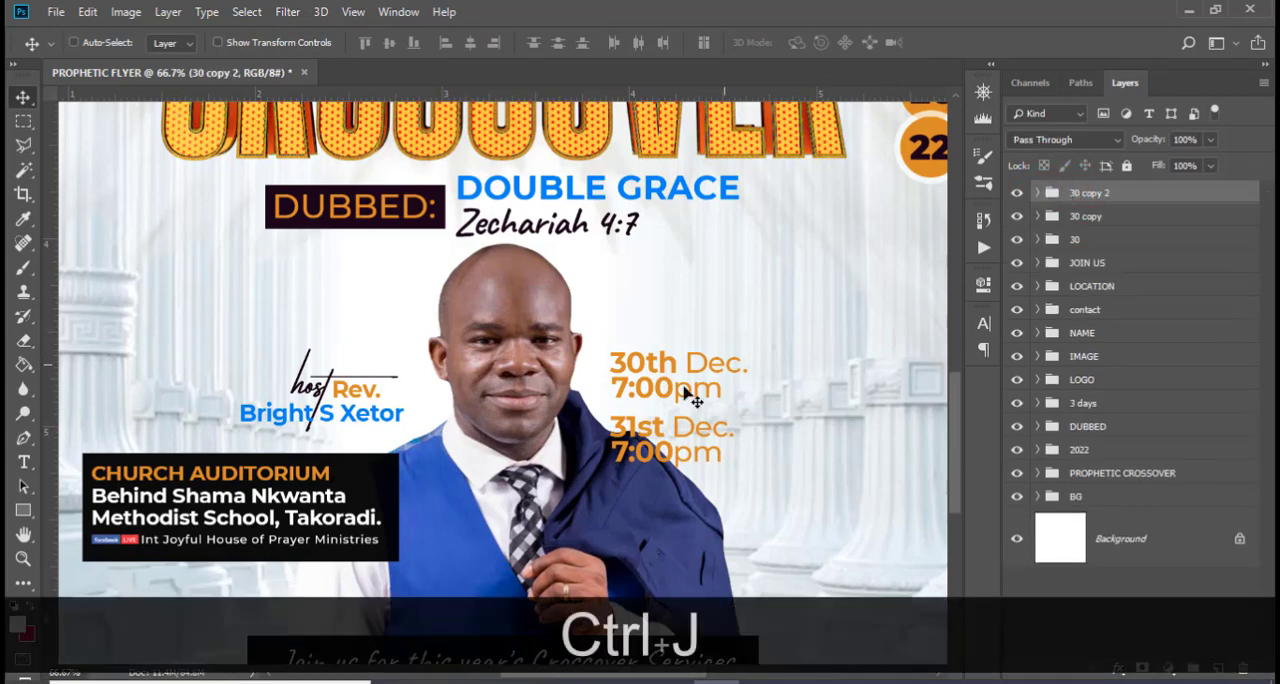
{"action": "key", "text": "ctrl+h"}
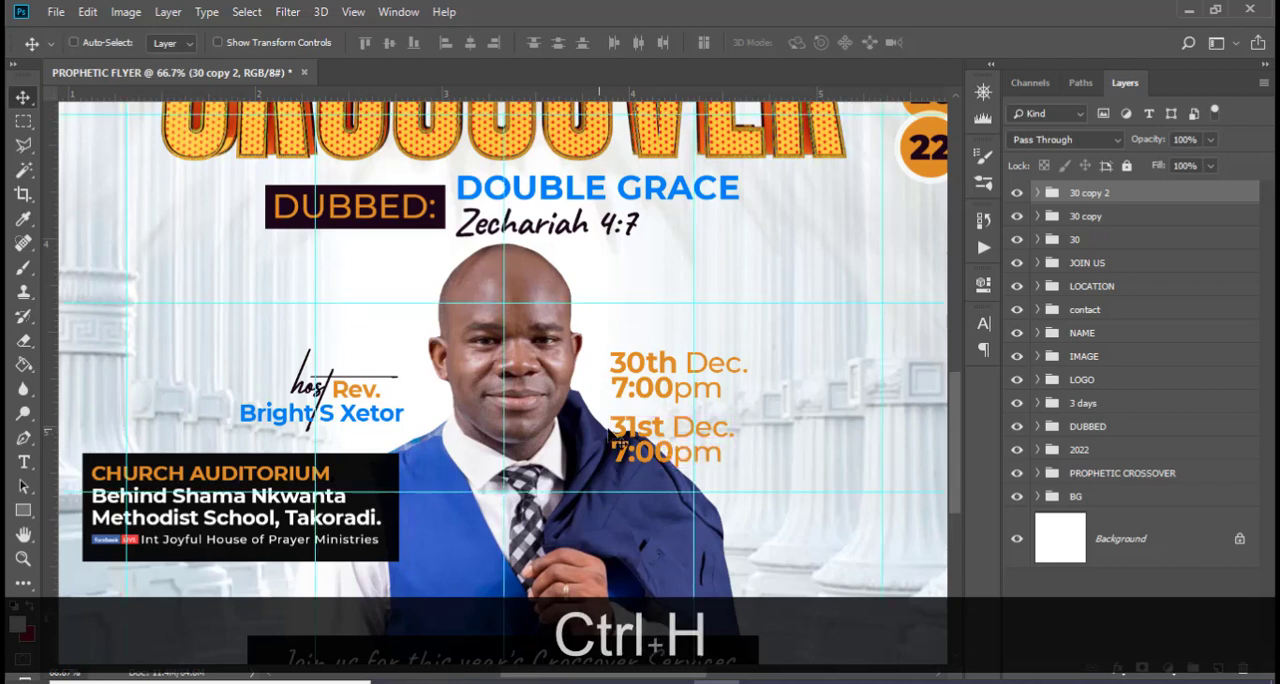
{"action": "left_click_drag", "start_coordinate": [657, 440], "coordinate": [645, 500]}
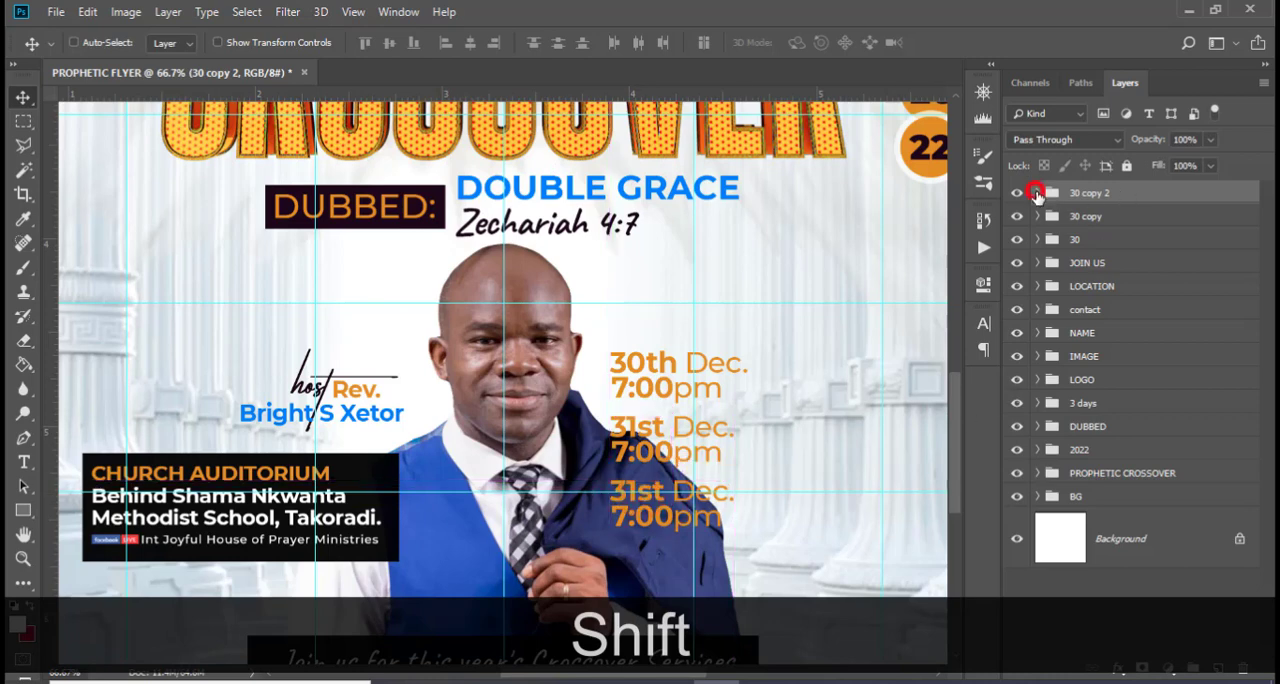
Change the date text in the third date group to "1st Jan."
{"action": "left_click", "coordinate": [1037, 193]}
{"action": "double_click", "coordinate": [1086, 236]}
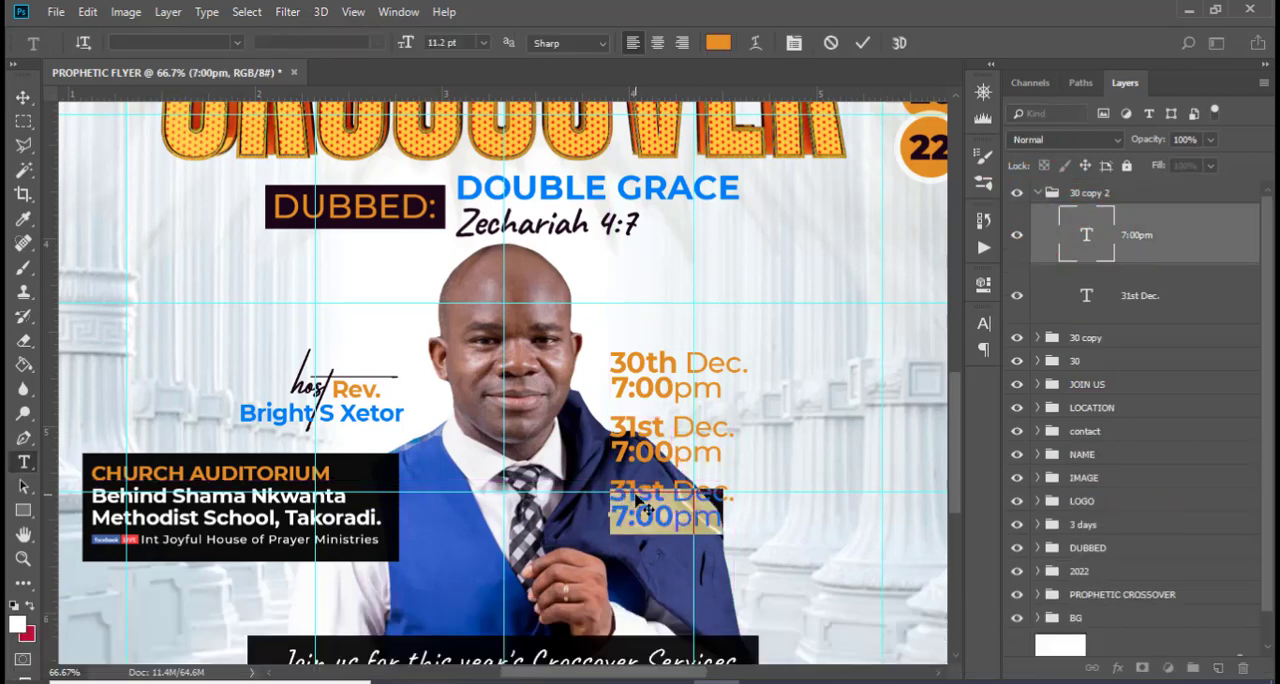
{"action": "double_click", "coordinate": [1079, 305]}
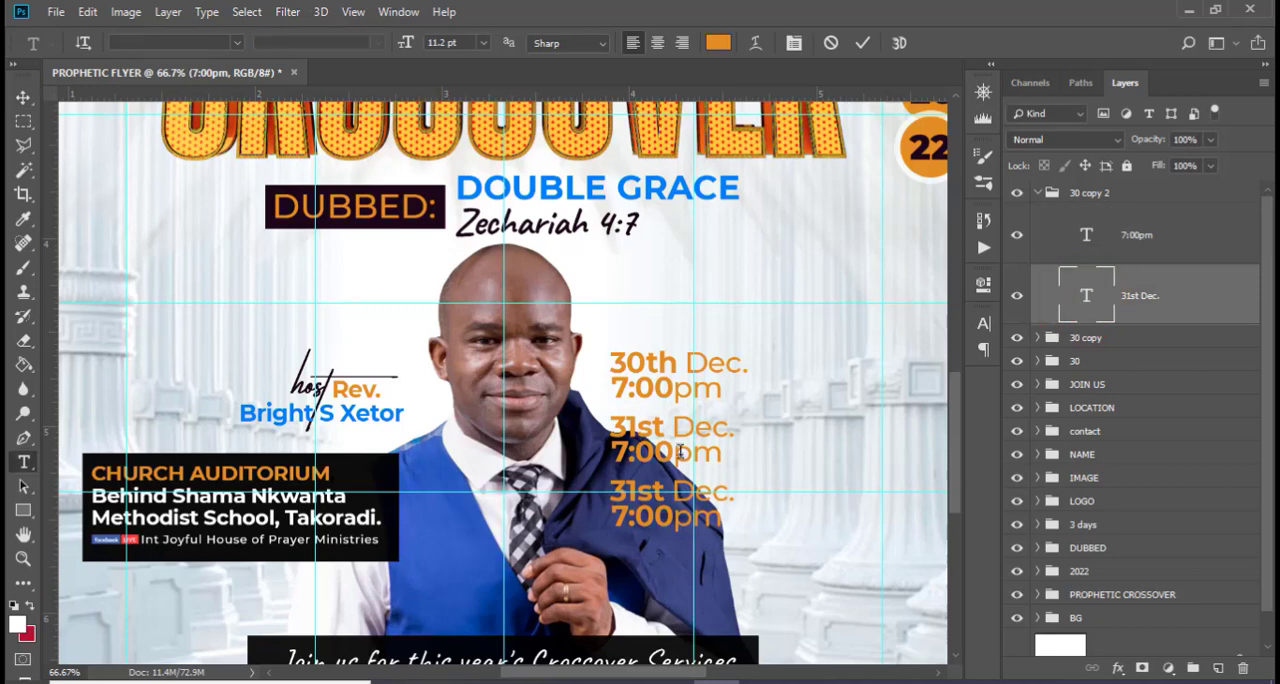
{"action": "left_click", "coordinate": [625, 480]}
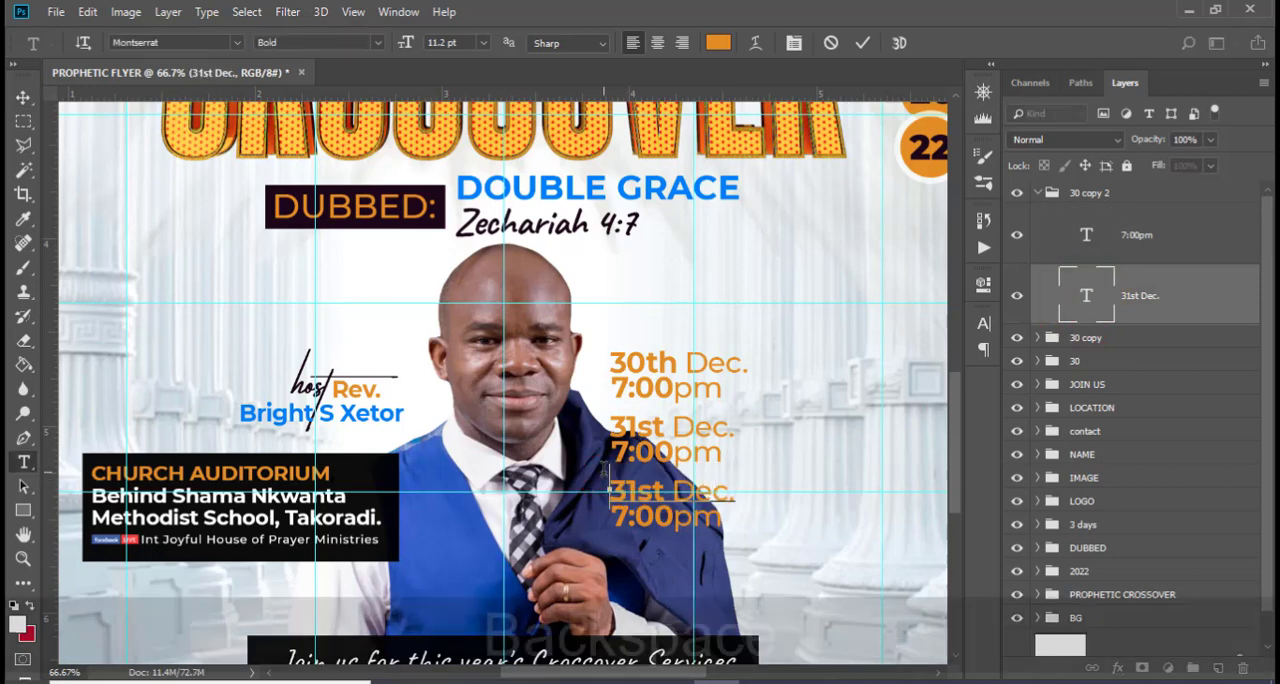
{"action": "key", "text": "BackSpace"}
{"action": "left_click_drag", "start_coordinate": [658, 485], "coordinate": [714, 481]}
{"action": "type", "text": "Jan"}
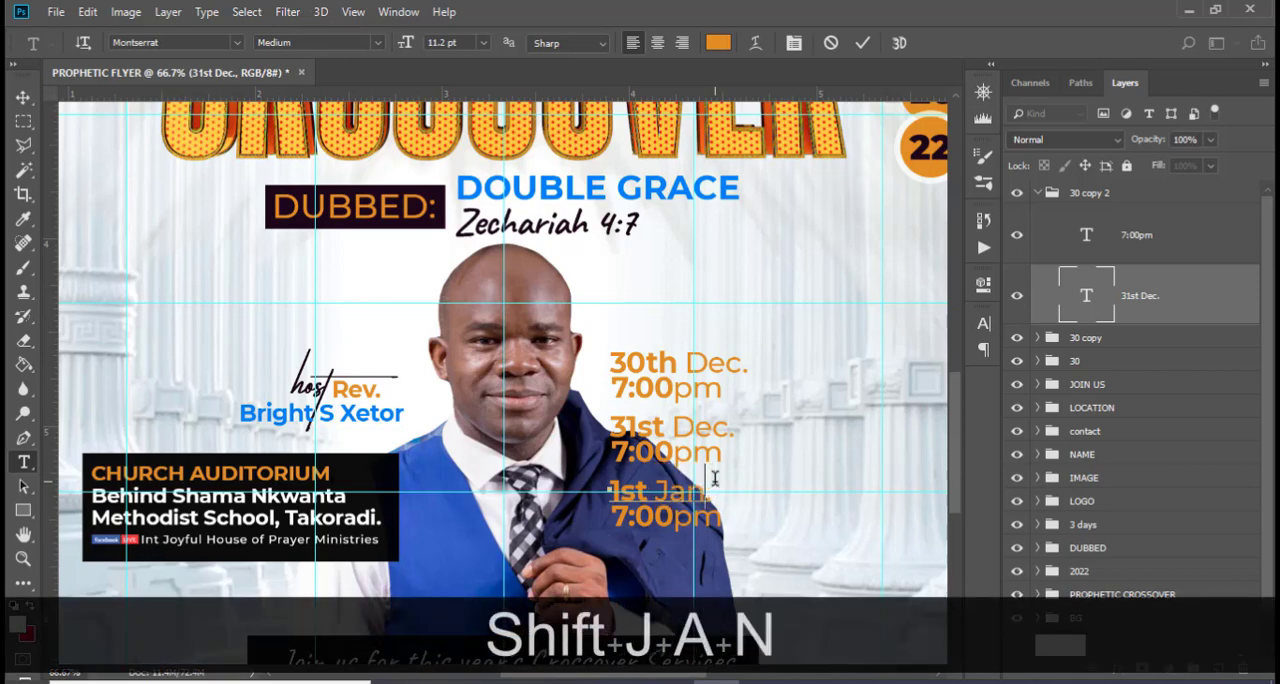
{"action": "left_click", "coordinate": [1119, 306]}
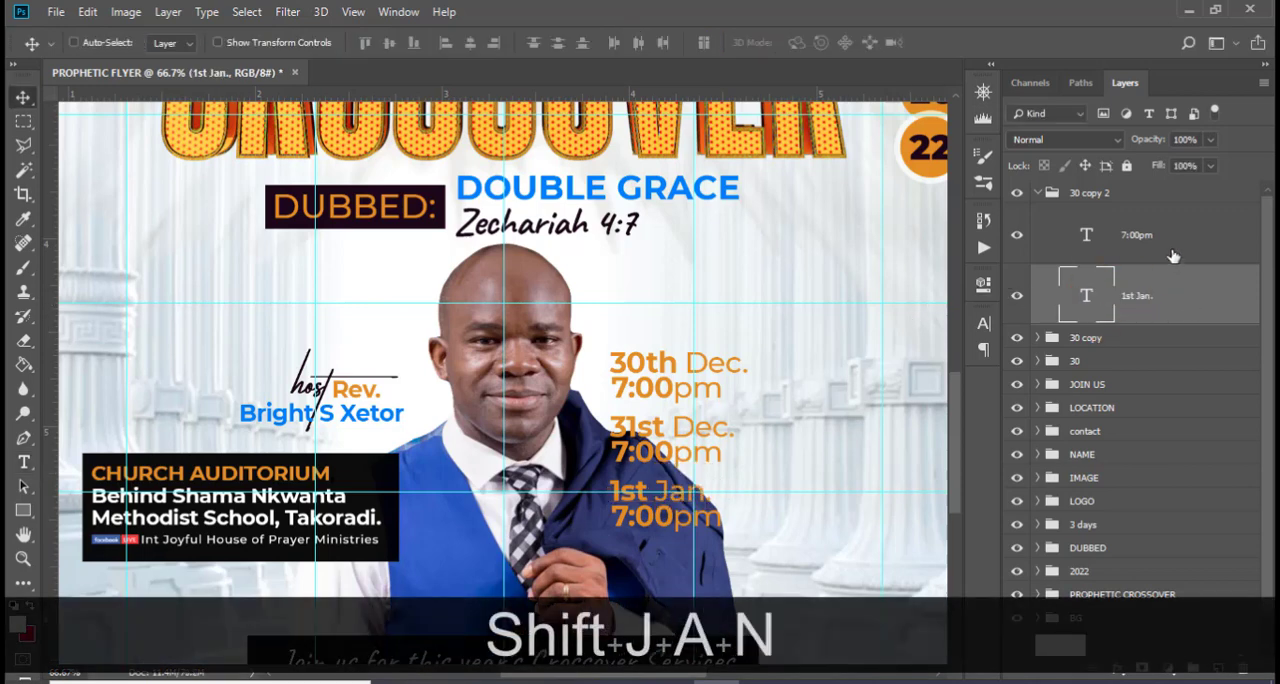
Rename the "1st Jan." group as 1 and combine the three date groups into one parent group
{"action": "left_click", "coordinate": [1040, 193]}
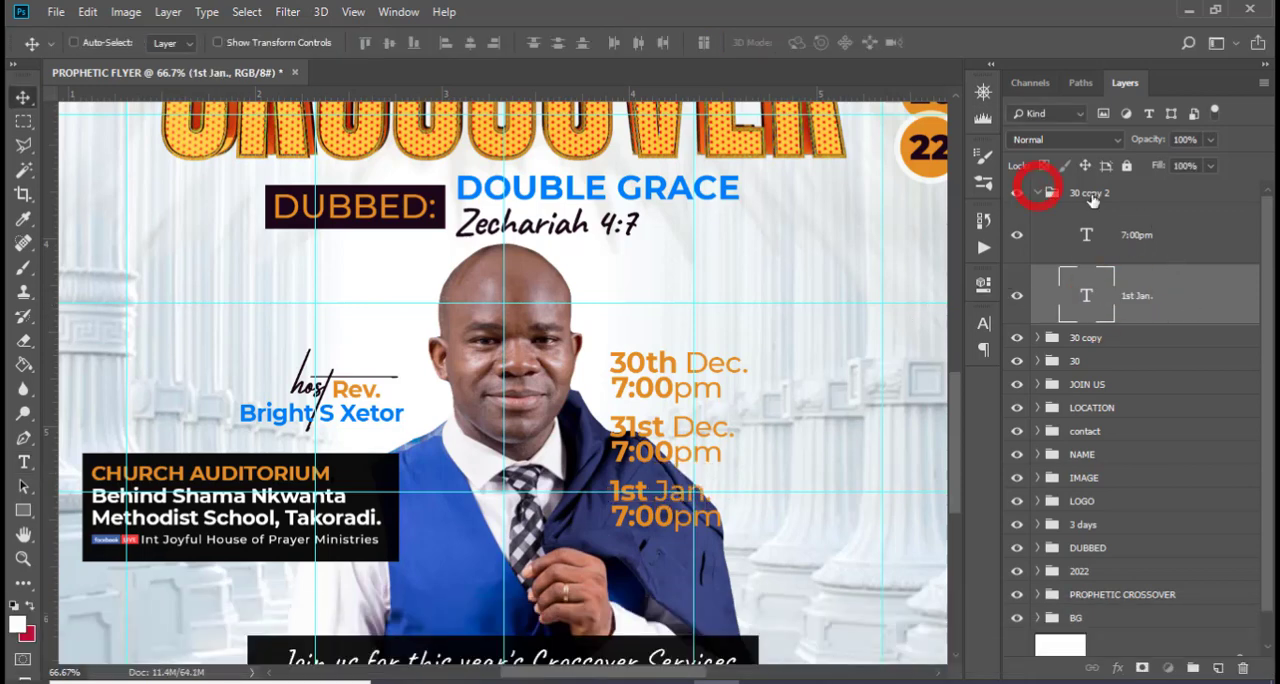
{"action": "double_click", "coordinate": [1088, 193]}
{"action": "type", "text": "1"}
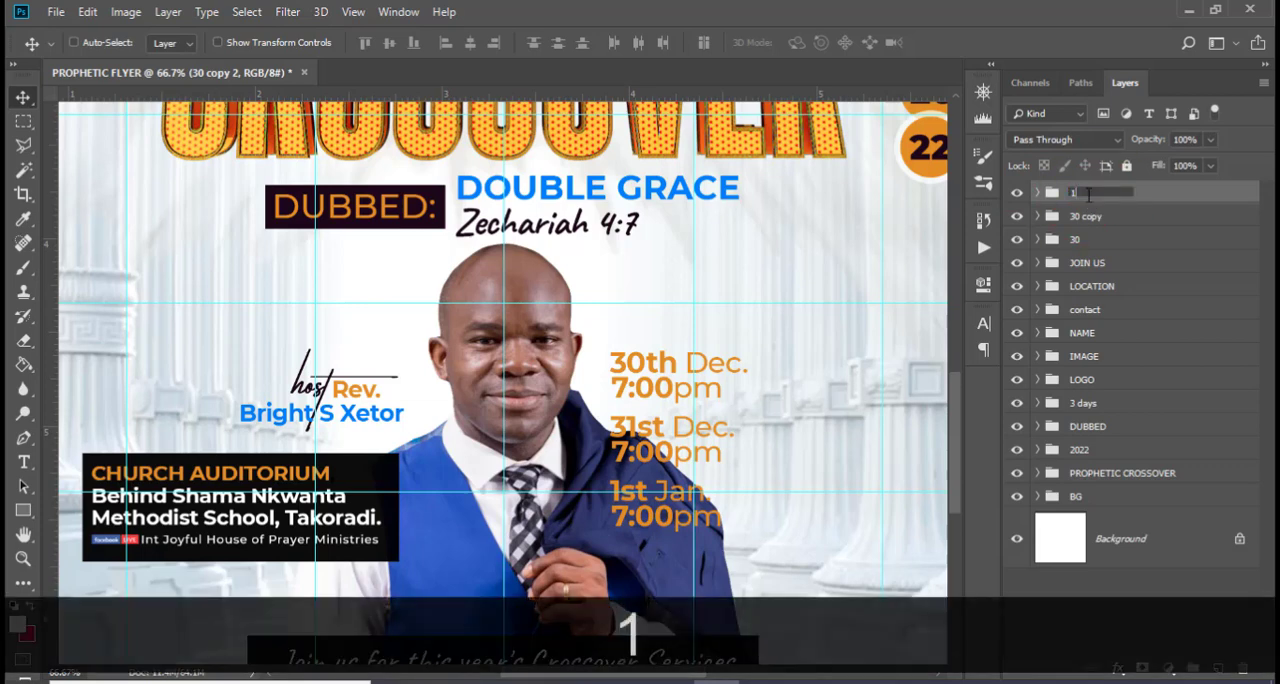
{"action": "key", "text": "Return"}
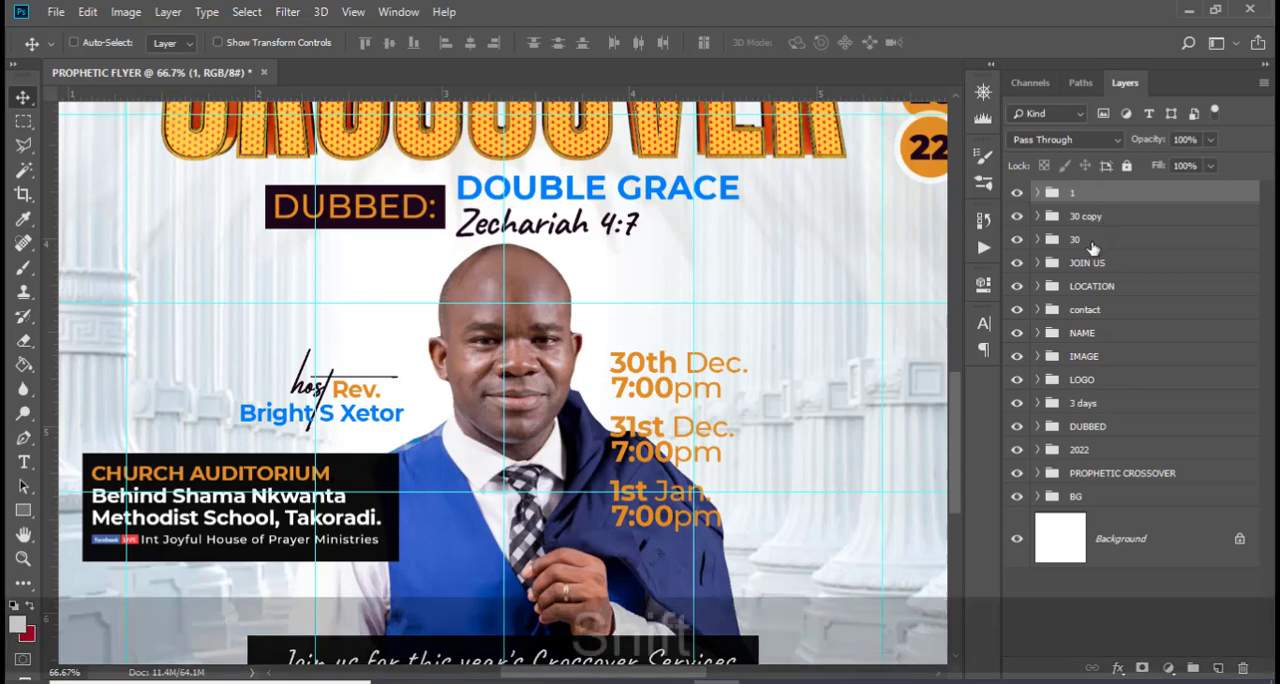
{"action": "left_click", "coordinate": [1090, 239], "text": "shift"}
{"action": "key", "text": "ctrl+shift+g"}
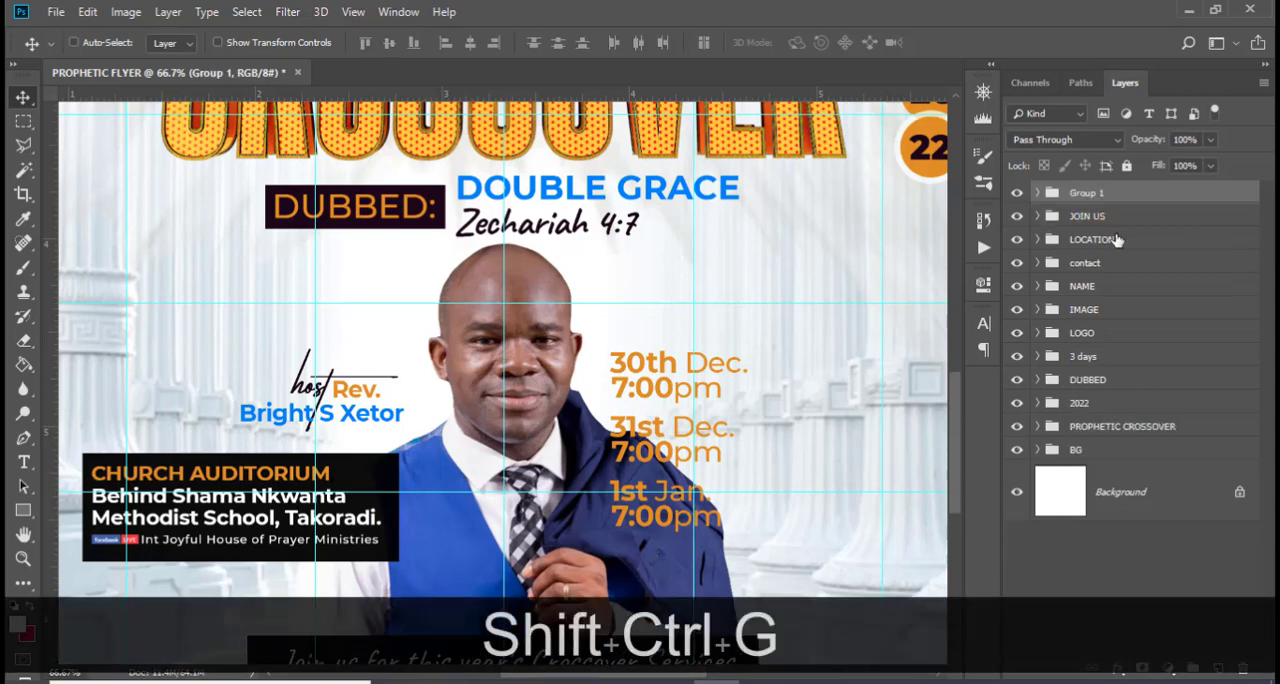
Rename the parent group holding the three dates as DATE TIME
{"action": "double_click", "coordinate": [1085, 193]}
{"action": "key", "text": "Caps_Lock"}
{"action": "type", "text": "DATE "}
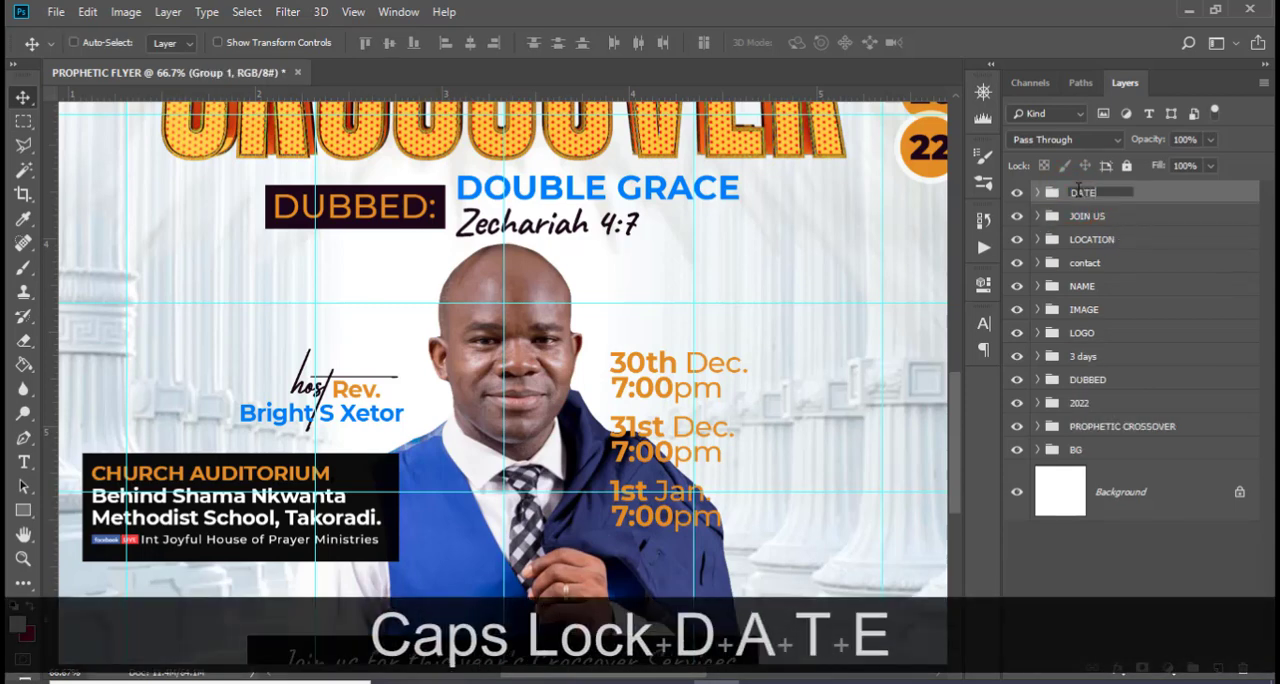
{"action": "type", "text": "TIME"}
{"action": "key", "text": "Return"}
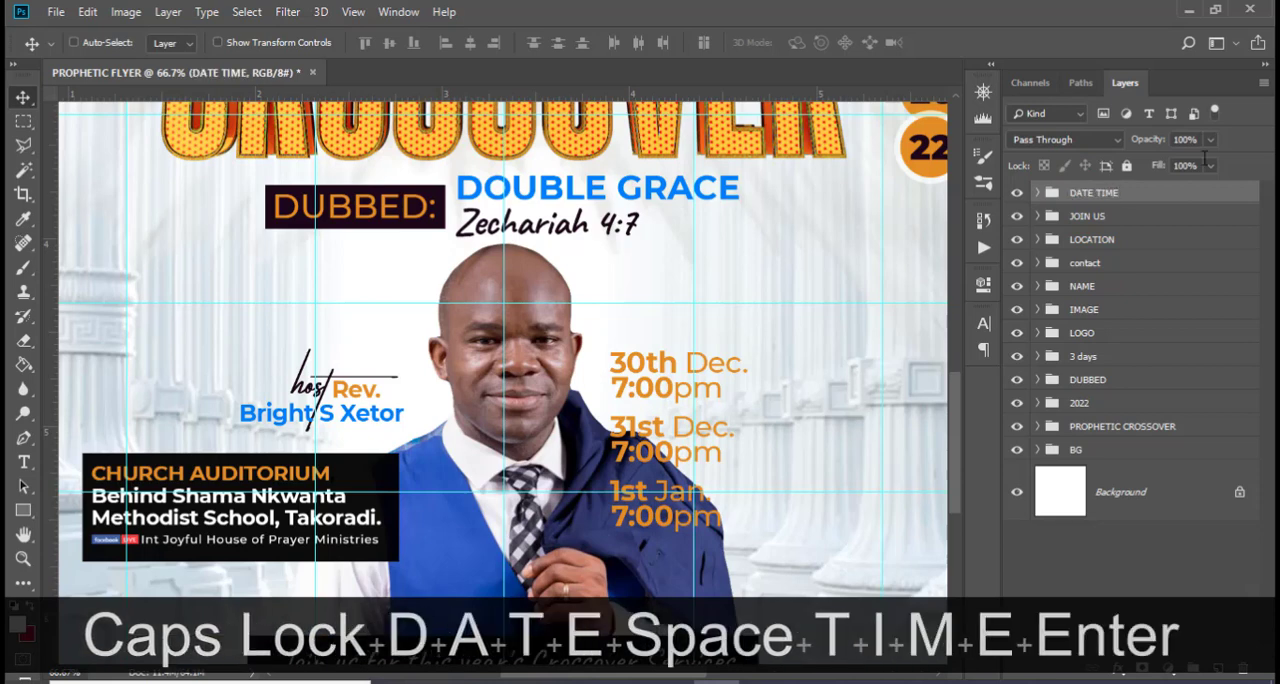
Draw a black rectangle about 259 × 350 px over the dates and place it beneath the date groups inside the DATE TIME group
{"action": "left_click", "coordinate": [23, 511]}
{"action": "left_click", "coordinate": [62, 512]}
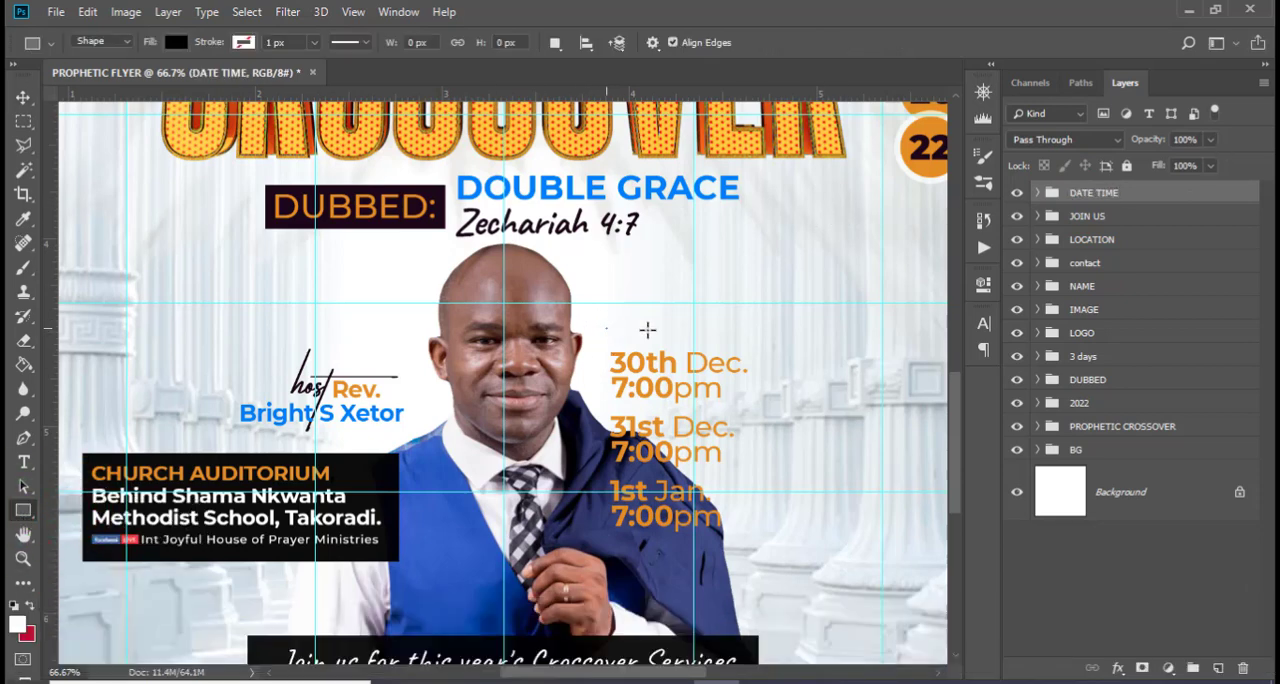
{"action": "left_click_drag", "start_coordinate": [606, 328], "coordinate": [767, 545]}
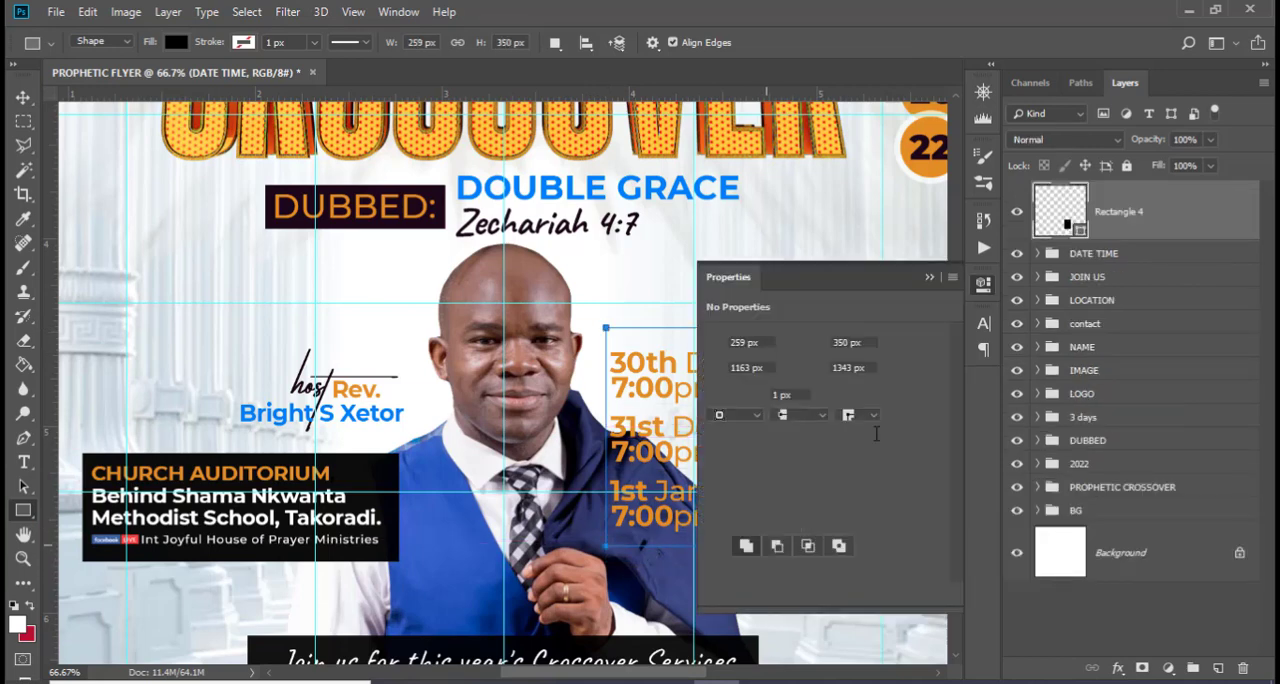
{"action": "left_click", "coordinate": [929, 277]}
{"action": "left_click_drag", "start_coordinate": [1105, 238], "coordinate": [1110, 330]}
{"action": "left_click", "coordinate": [1037, 193]}
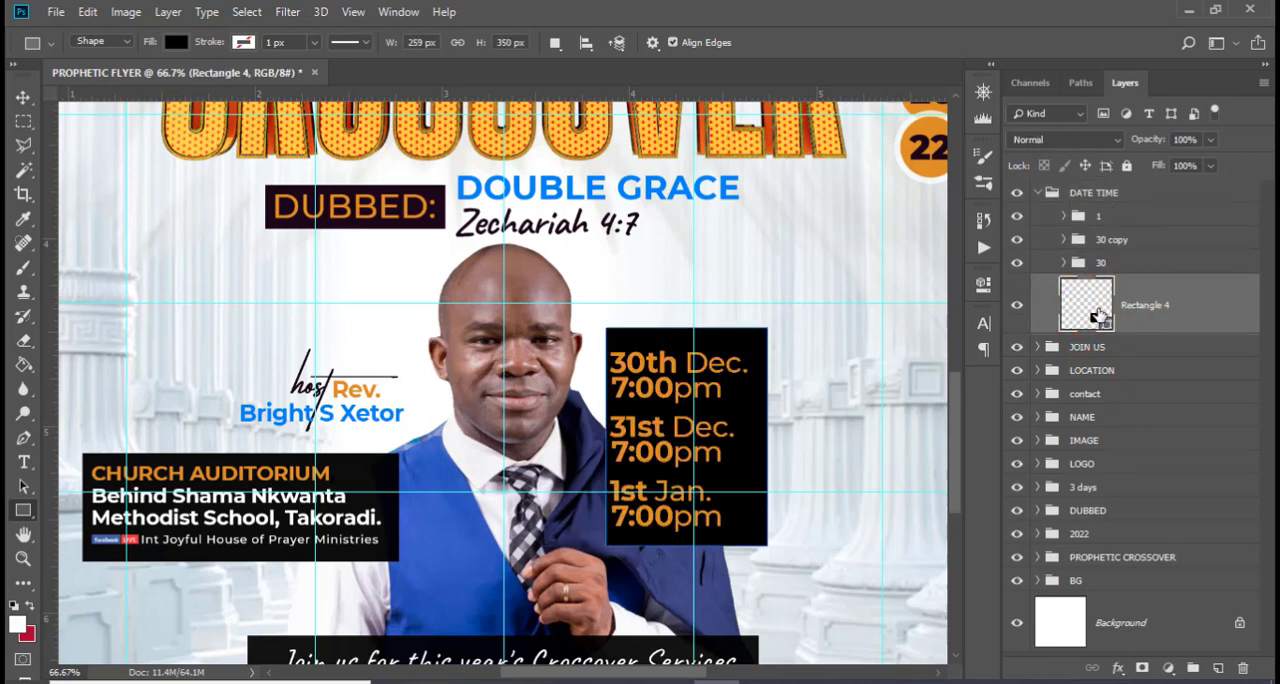
Set the text color of "30th Dec." in group 30 to white
{"action": "left_click", "coordinate": [1064, 262]}
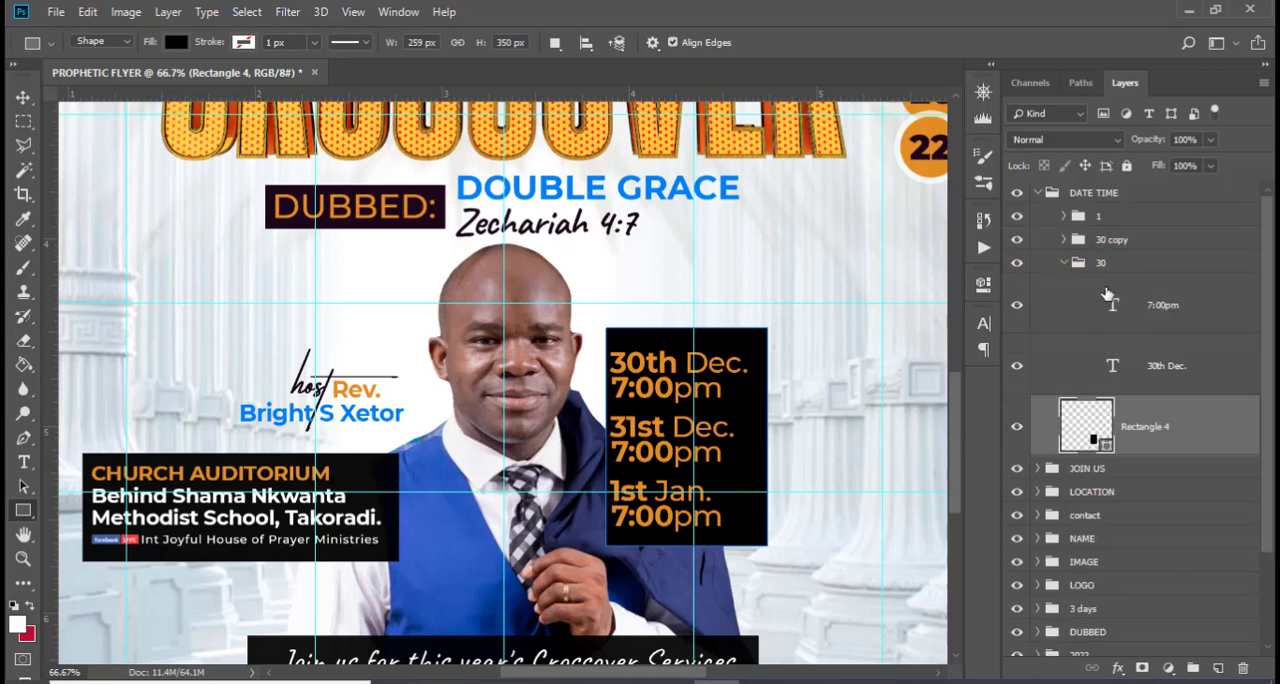
{"action": "left_click", "coordinate": [1100, 366]}
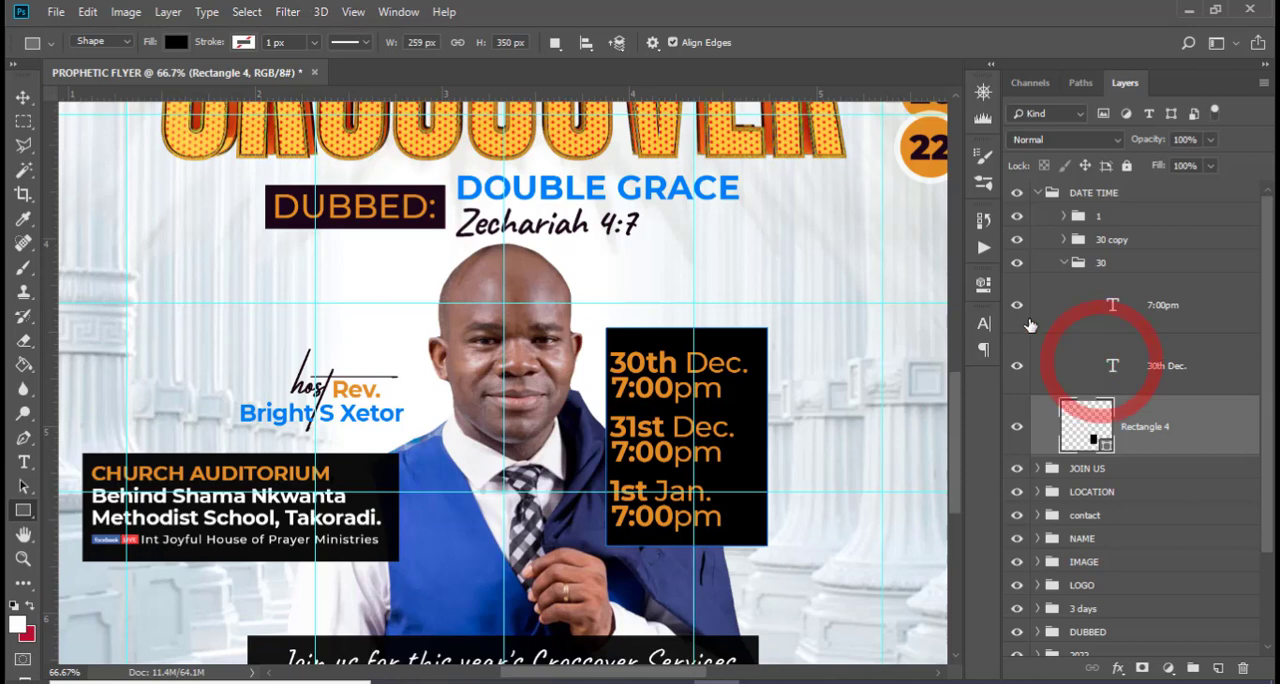
{"action": "left_click", "coordinate": [983, 323]}
{"action": "left_click", "coordinate": [917, 437]}
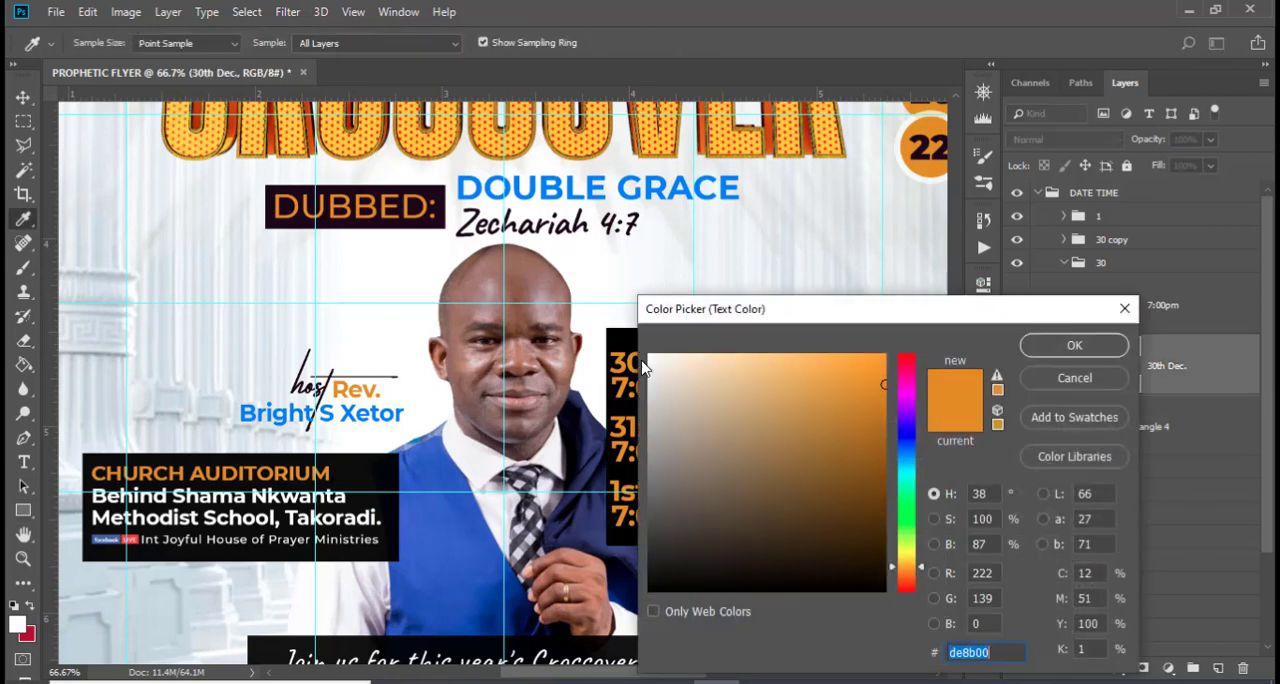
{"action": "left_click", "coordinate": [648, 354]}
{"action": "left_click", "coordinate": [1075, 346]}
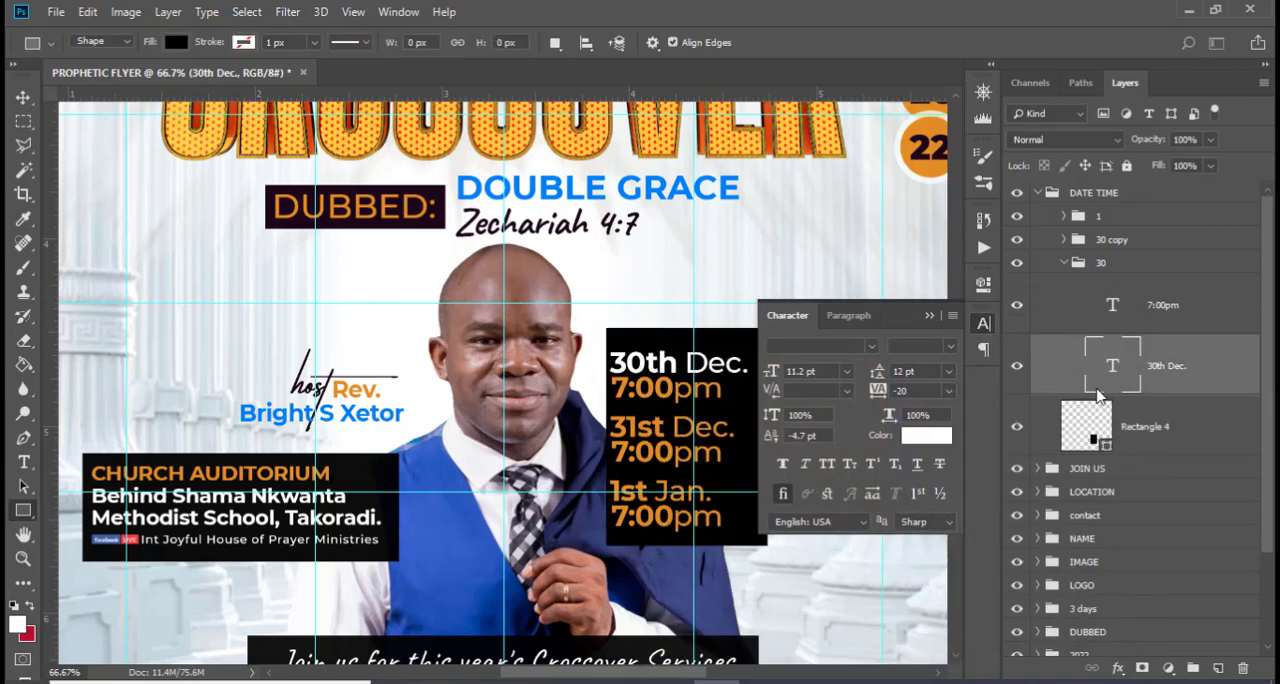
{"action": "left_click", "coordinate": [935, 310]}
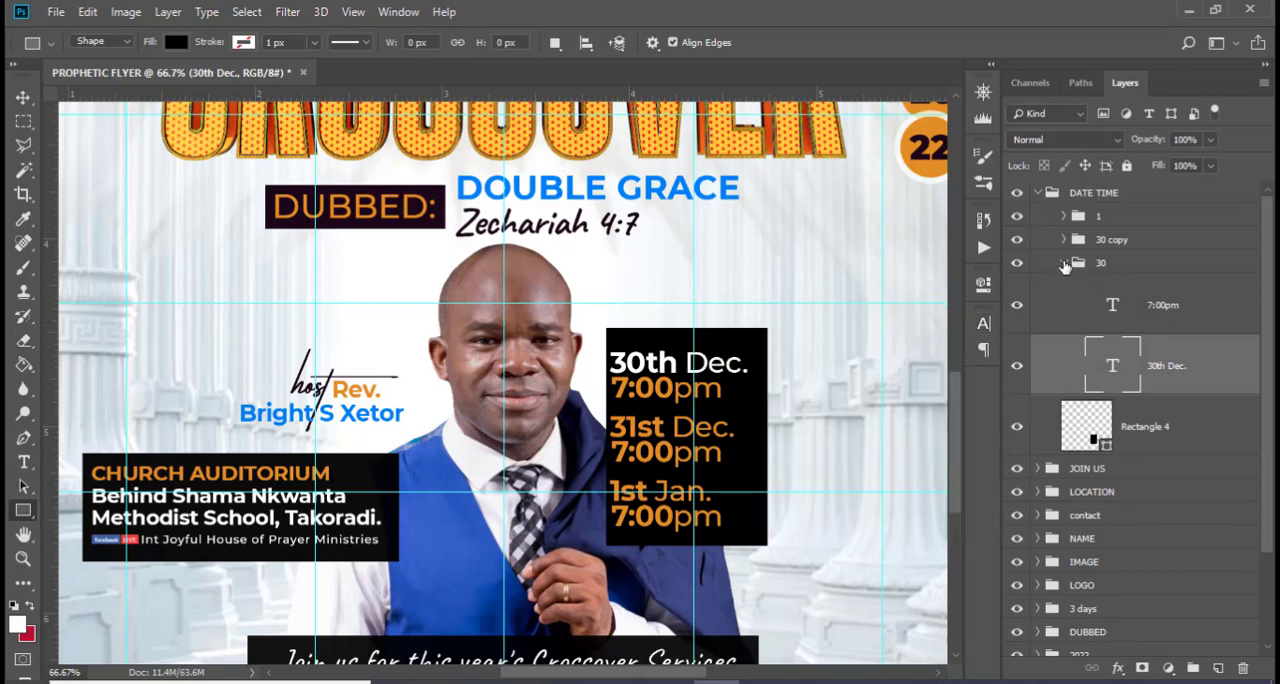
{"action": "left_click", "coordinate": [1064, 263]}
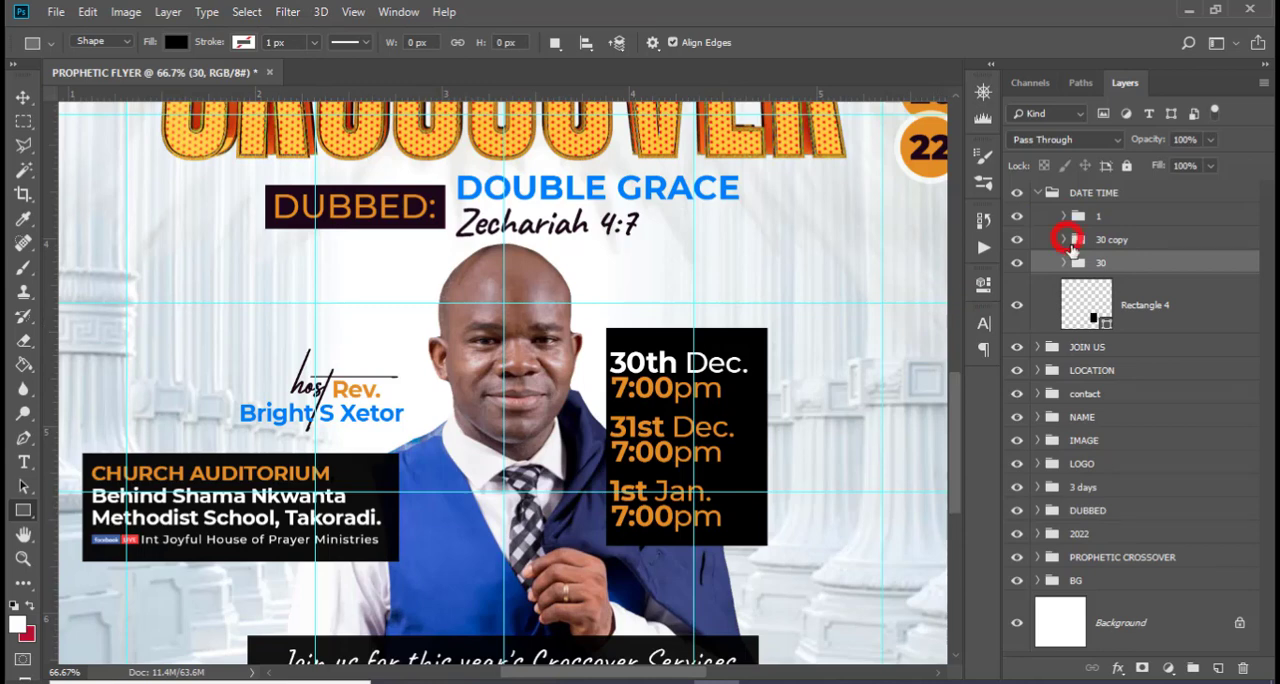
Set the text color of "31st Dec." in the 30 copy group to white (ffffff)
{"action": "left_click", "coordinate": [1064, 240]}
{"action": "left_click", "coordinate": [1150, 345]}
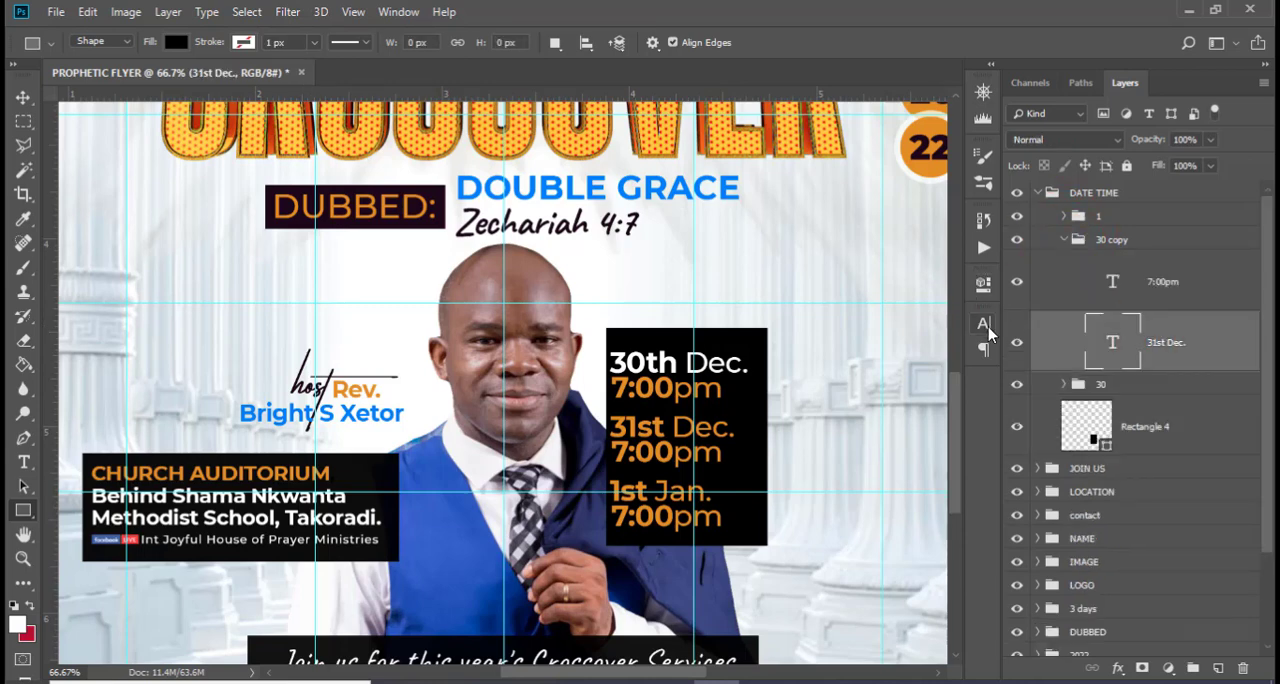
{"action": "left_click", "coordinate": [983, 323]}
{"action": "left_click", "coordinate": [926, 436]}
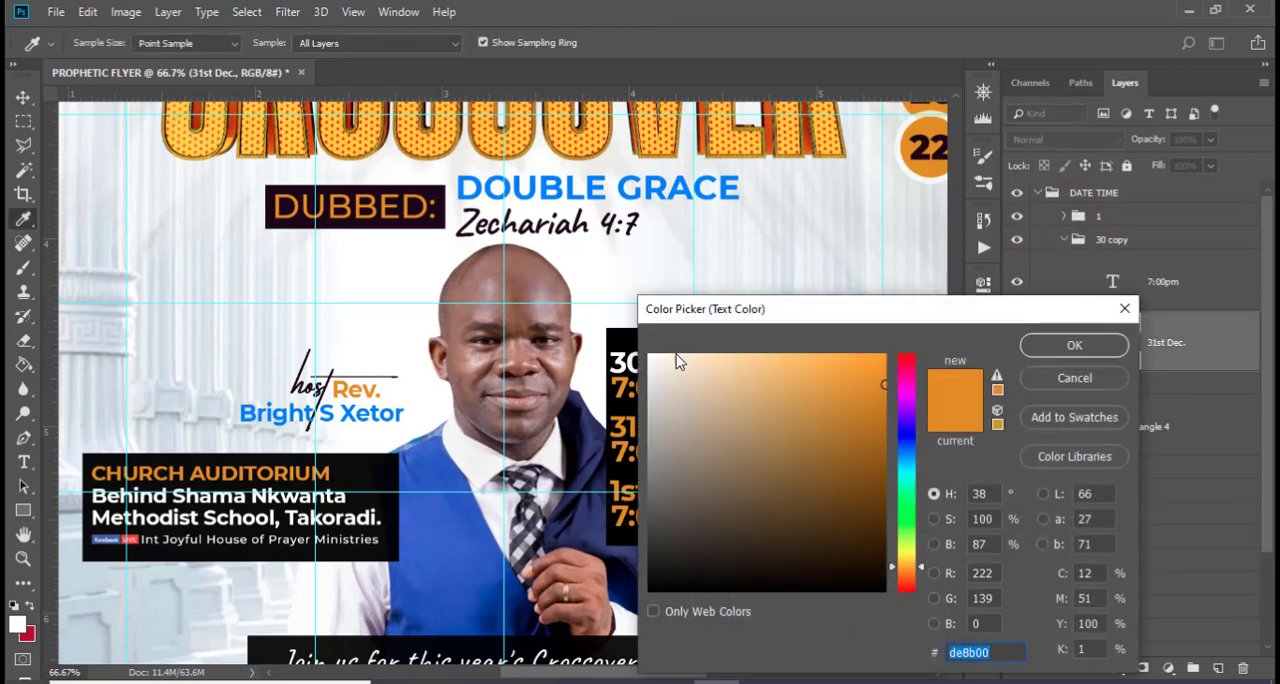
{"action": "left_click", "coordinate": [651, 356]}
{"action": "left_click", "coordinate": [1042, 345]}
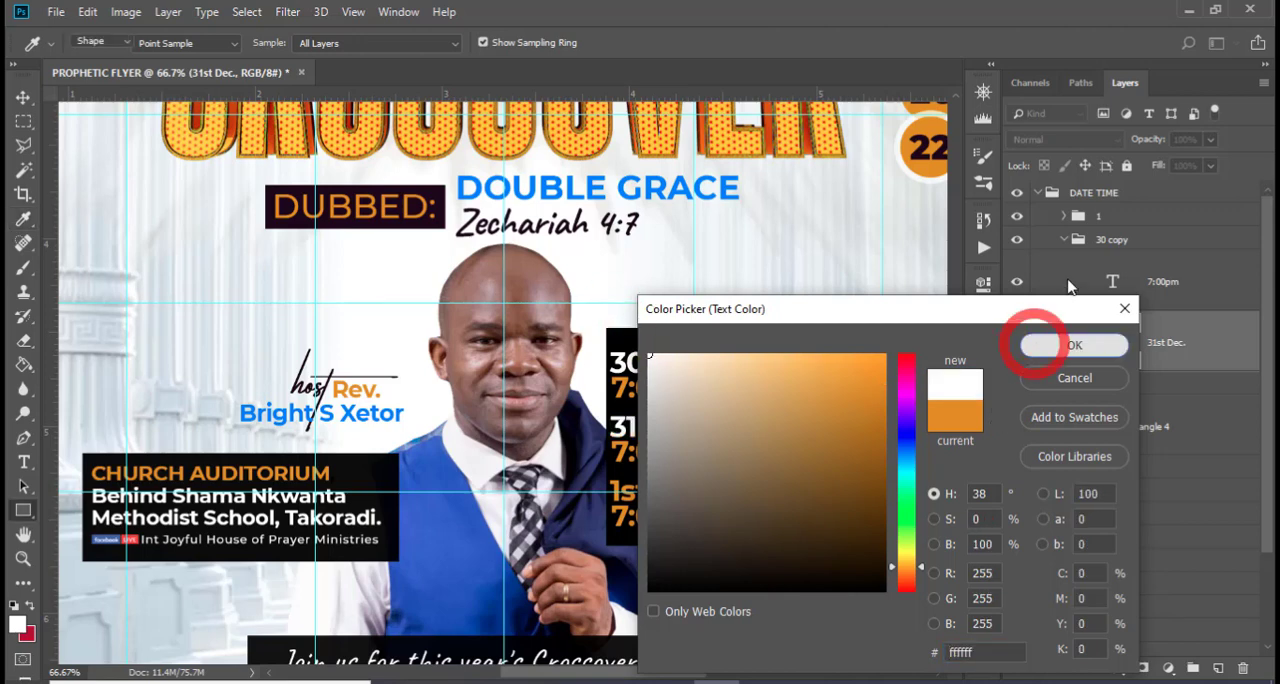
{"action": "left_click", "coordinate": [1063, 240]}
Set the text color of "1st Jan." in group 1 to white
{"action": "left_click", "coordinate": [1063, 216]}
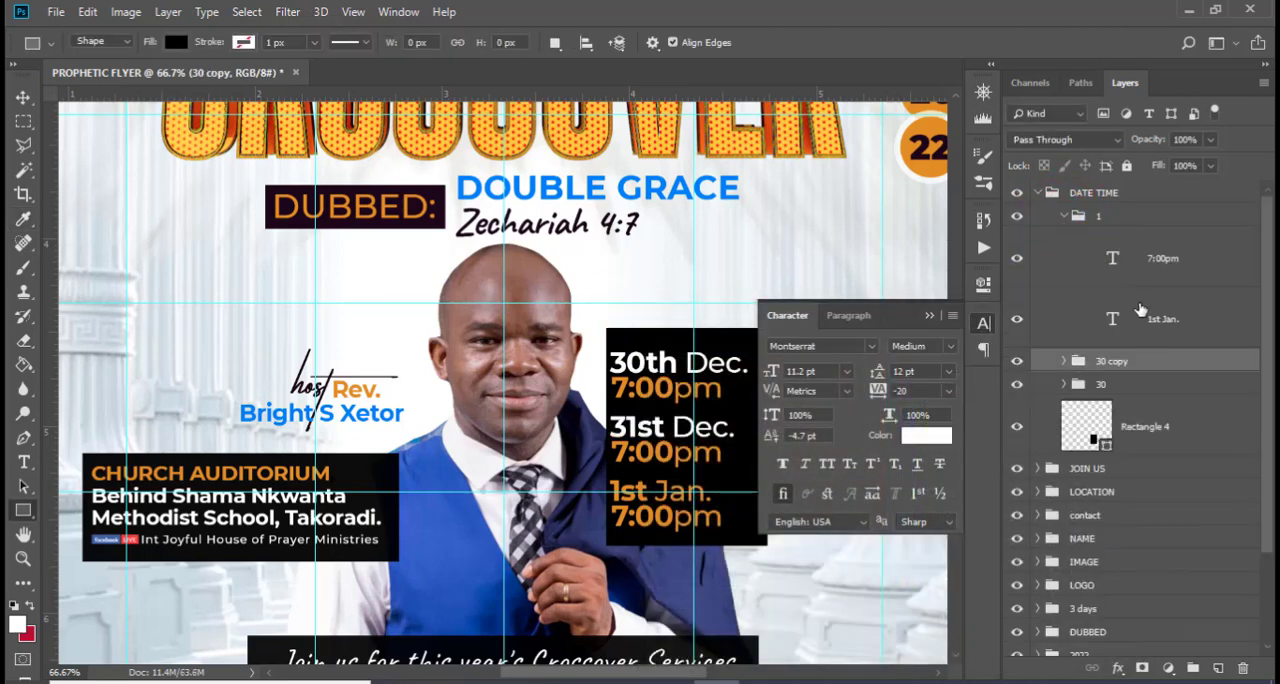
{"action": "left_click", "coordinate": [1143, 320]}
{"action": "left_click", "coordinate": [926, 436]}
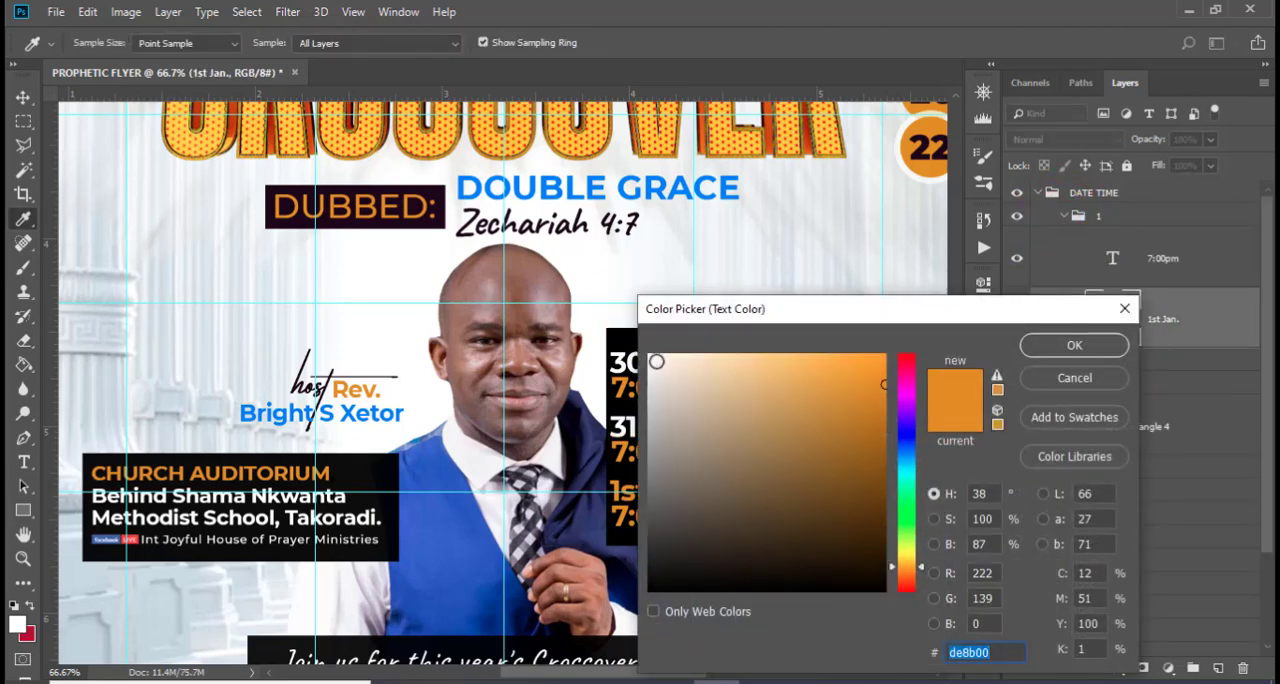
{"action": "left_click", "coordinate": [650, 355]}
{"action": "left_click", "coordinate": [1070, 345]}
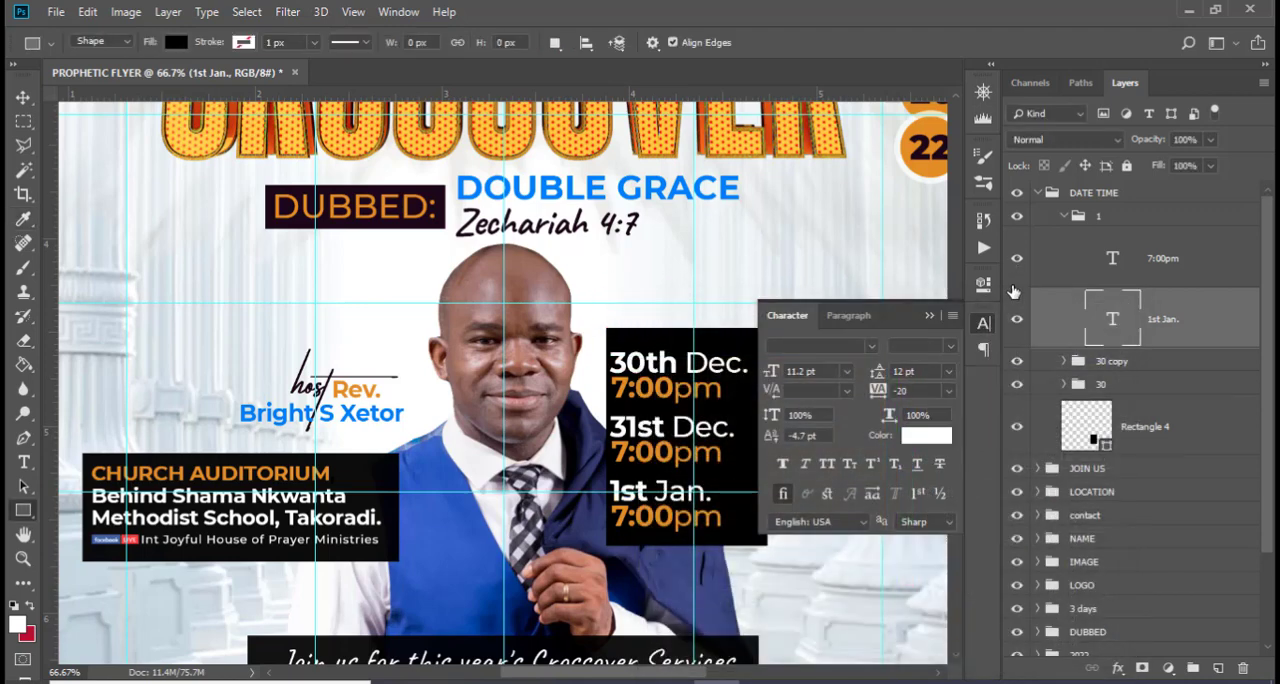
{"action": "left_click", "coordinate": [951, 318]}
{"action": "left_click", "coordinate": [1116, 265]}
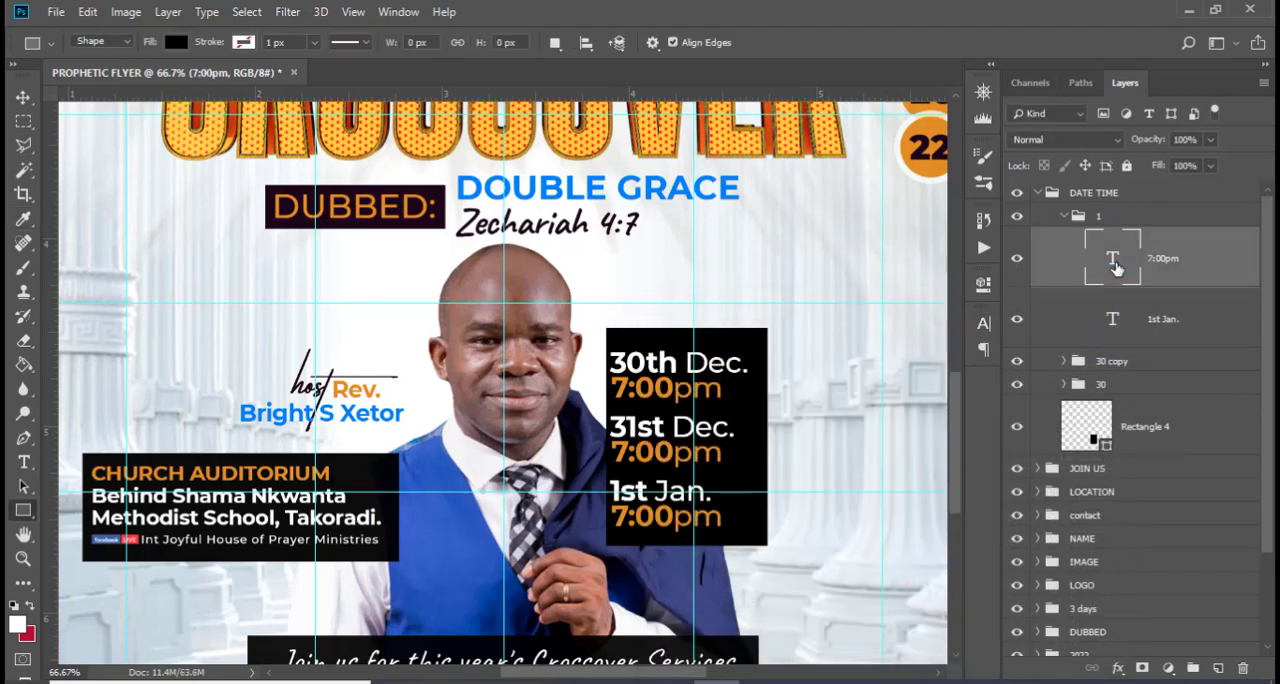
{"action": "left_click", "coordinate": [1066, 216]}
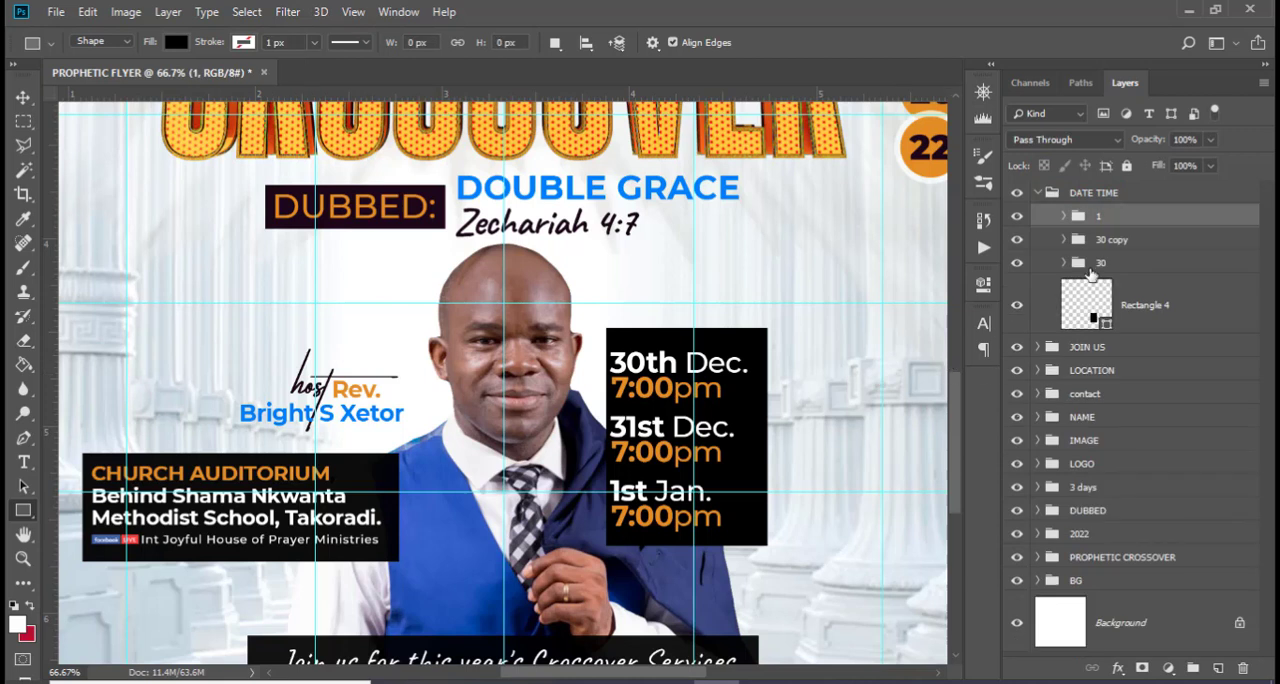
Nudge the three date groups together slightly to the right within the black rectangle
{"action": "left_click", "coordinate": [1091, 266]}
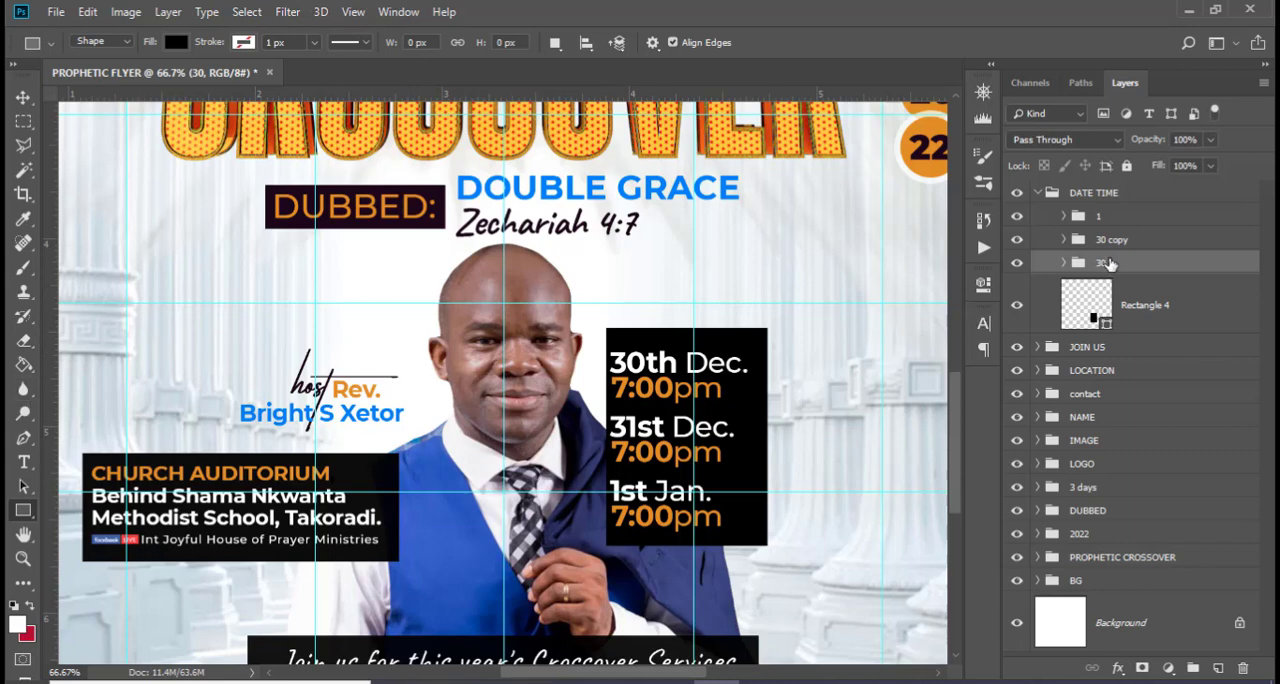
{"action": "left_click", "coordinate": [1124, 220], "text": "ctrl"}
{"action": "left_click", "coordinate": [1132, 241], "text": "ctrl"}
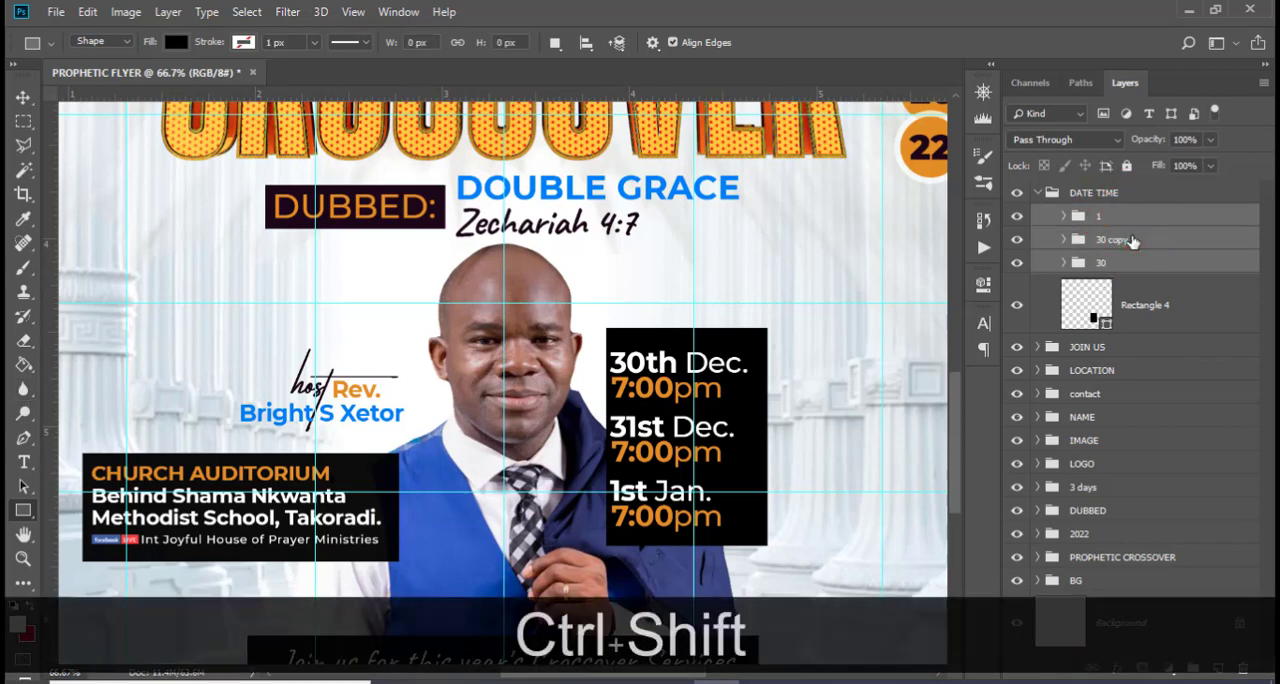
{"action": "key", "text": "ctrl+shift+Right"}
{"action": "key", "text": "ctrl+shift+Right"}
{"action": "key", "text": "ctrl+shift+Right"}
{"action": "key", "text": "ctrl+shift+Right"}
{"action": "key", "text": "v"}
{"action": "key", "text": "Right"}
{"action": "key", "text": "Right"}
{"action": "key", "text": "Right"}
{"action": "key", "text": "Right"}
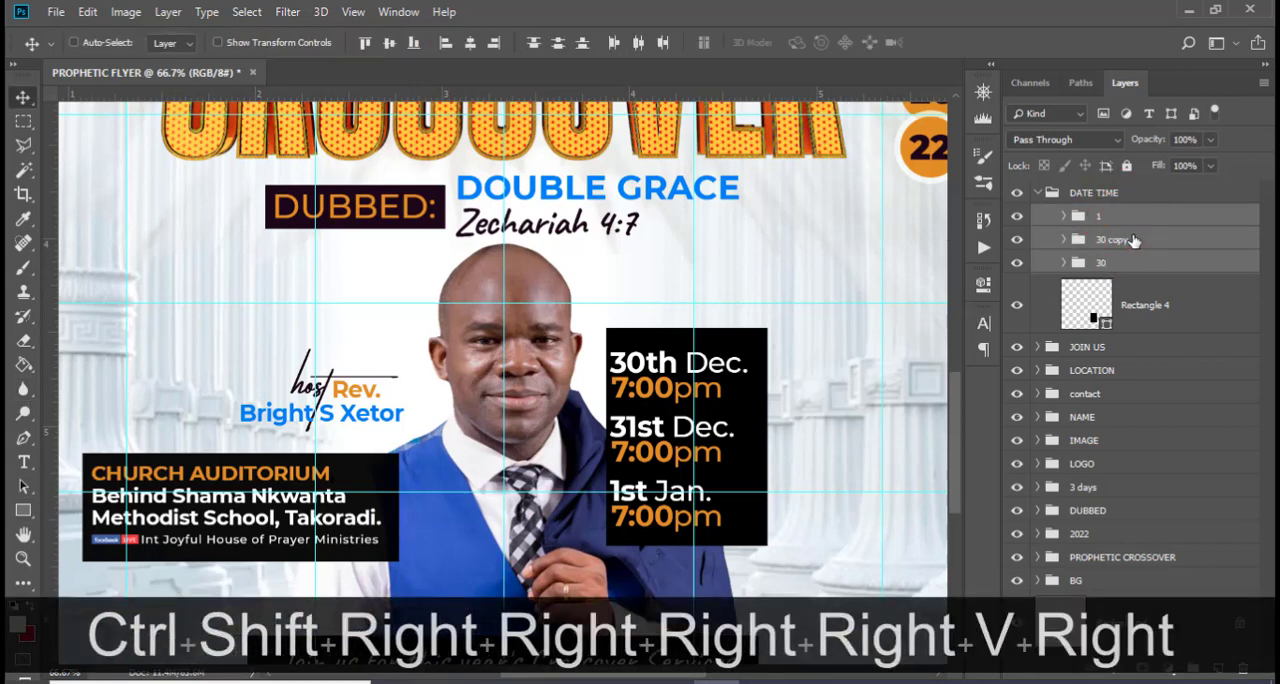
{"action": "key", "text": "Right"}
{"action": "key", "text": "Right"}
{"action": "key", "text": "Right"}
{"action": "key", "text": "Right"}
{"action": "key", "text": "Right"}
{"action": "key", "text": "Right"}
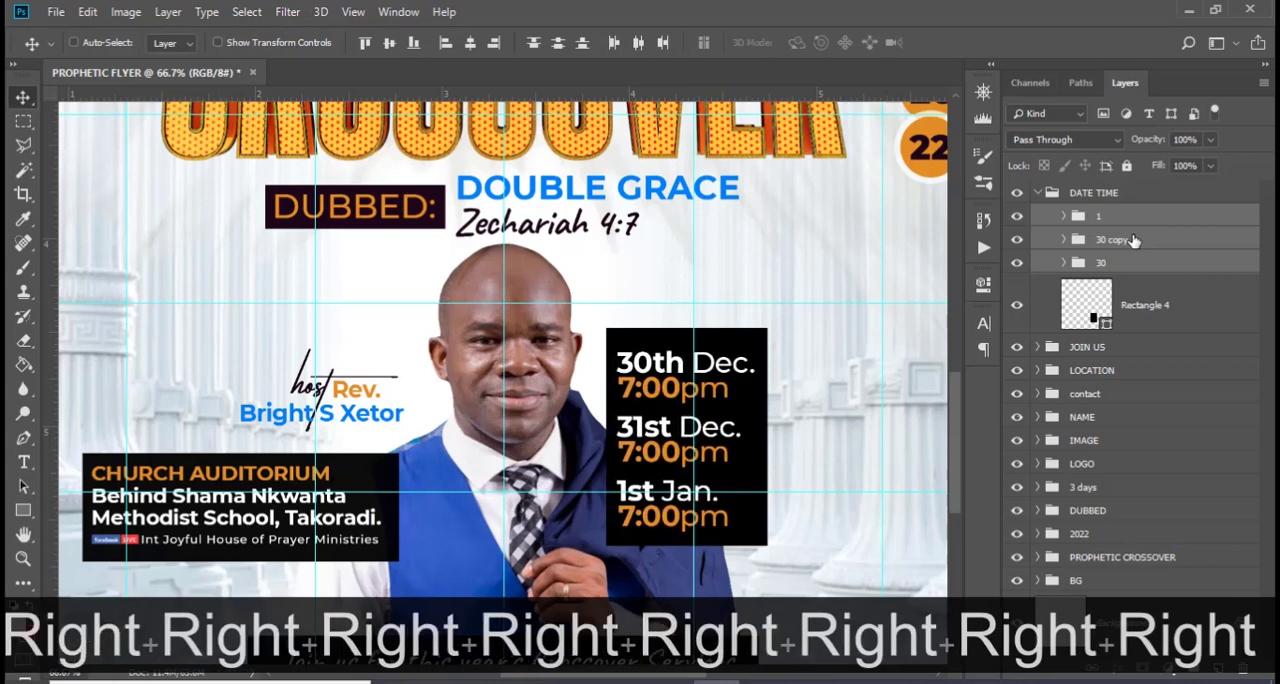
Round the black date rectangle's top-right and bottom-right corners to 90 px, keeping the left corners square
{"action": "left_click", "coordinate": [1097, 313]}
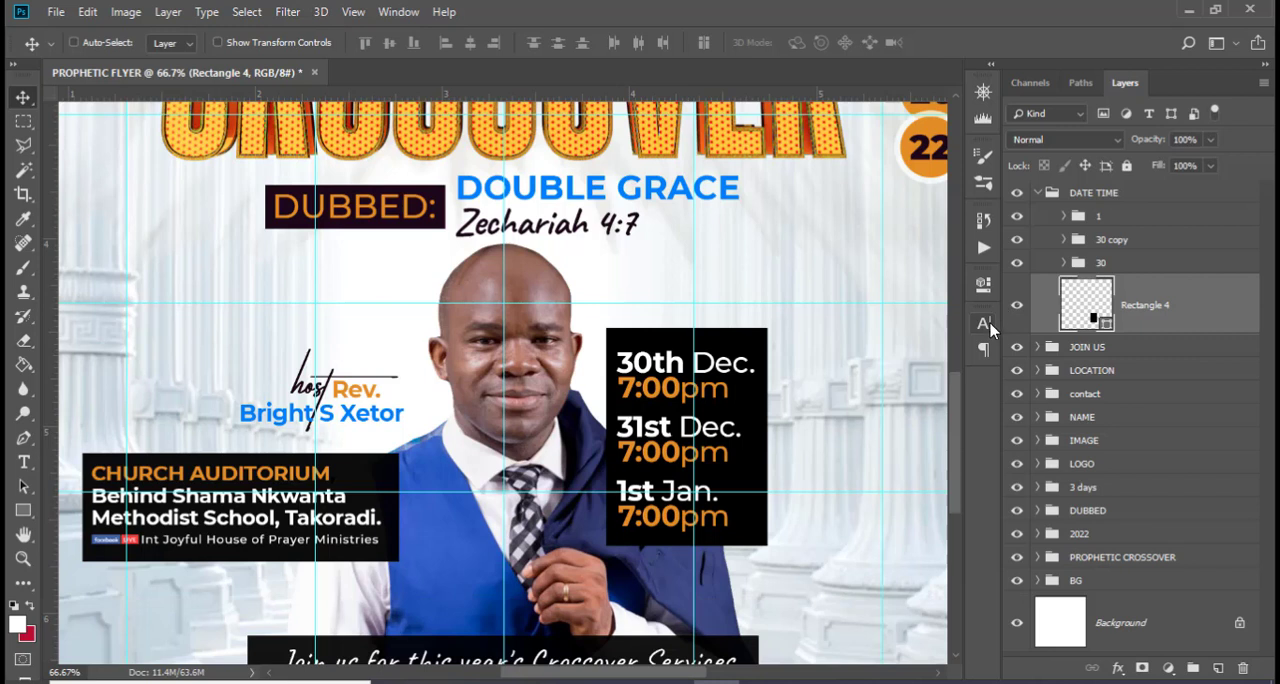
{"action": "left_click", "coordinate": [984, 285]}
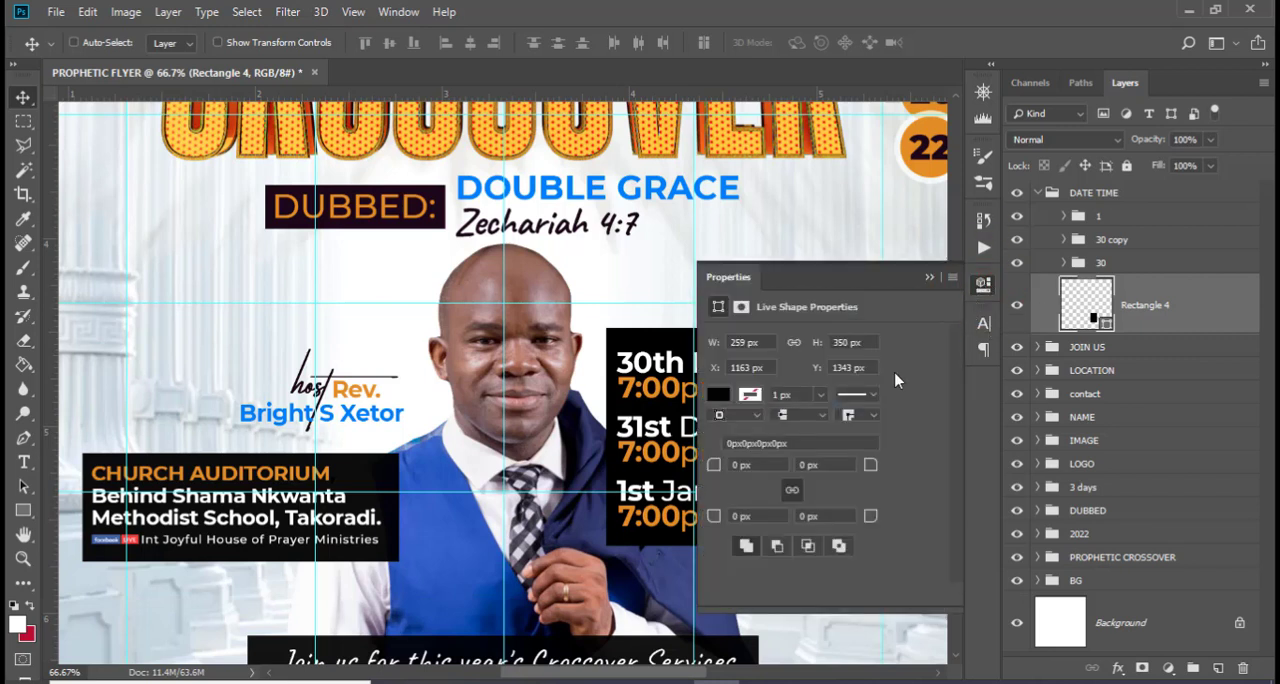
{"action": "left_click", "coordinate": [827, 463]}
{"action": "type", "text": "90"}
{"action": "key", "text": "Return"}
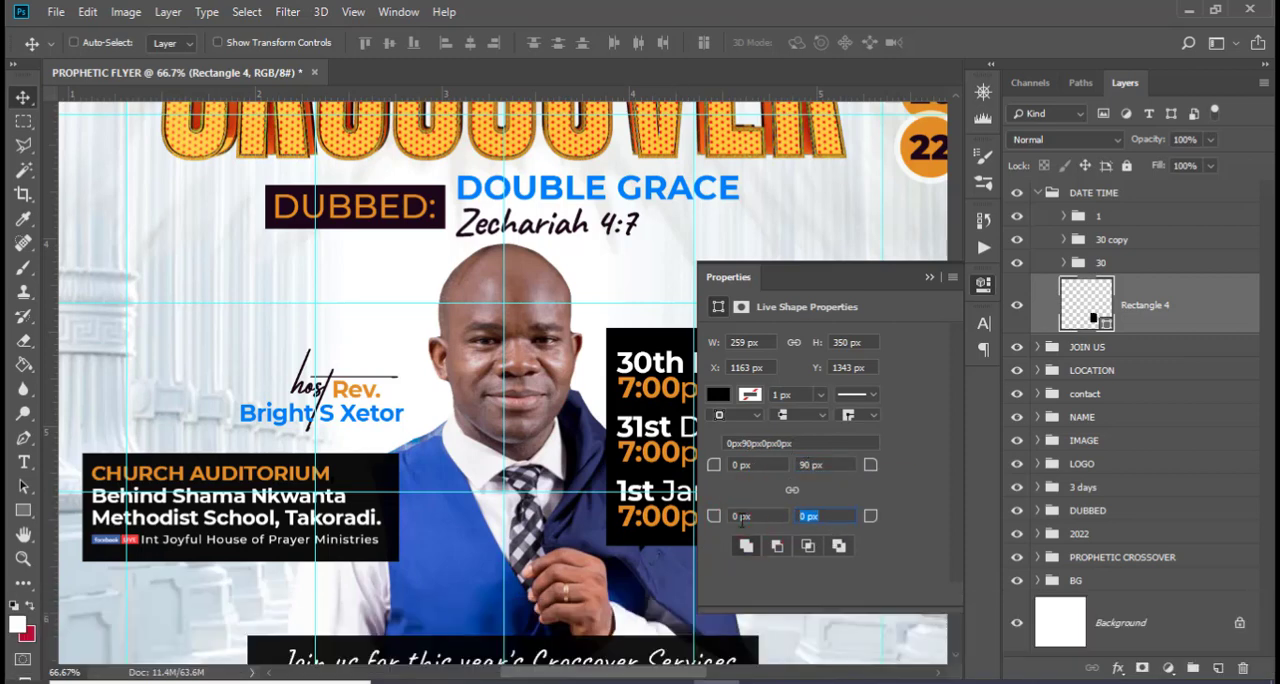
{"action": "type", "text": "90"}
{"action": "key", "text": "Return"}
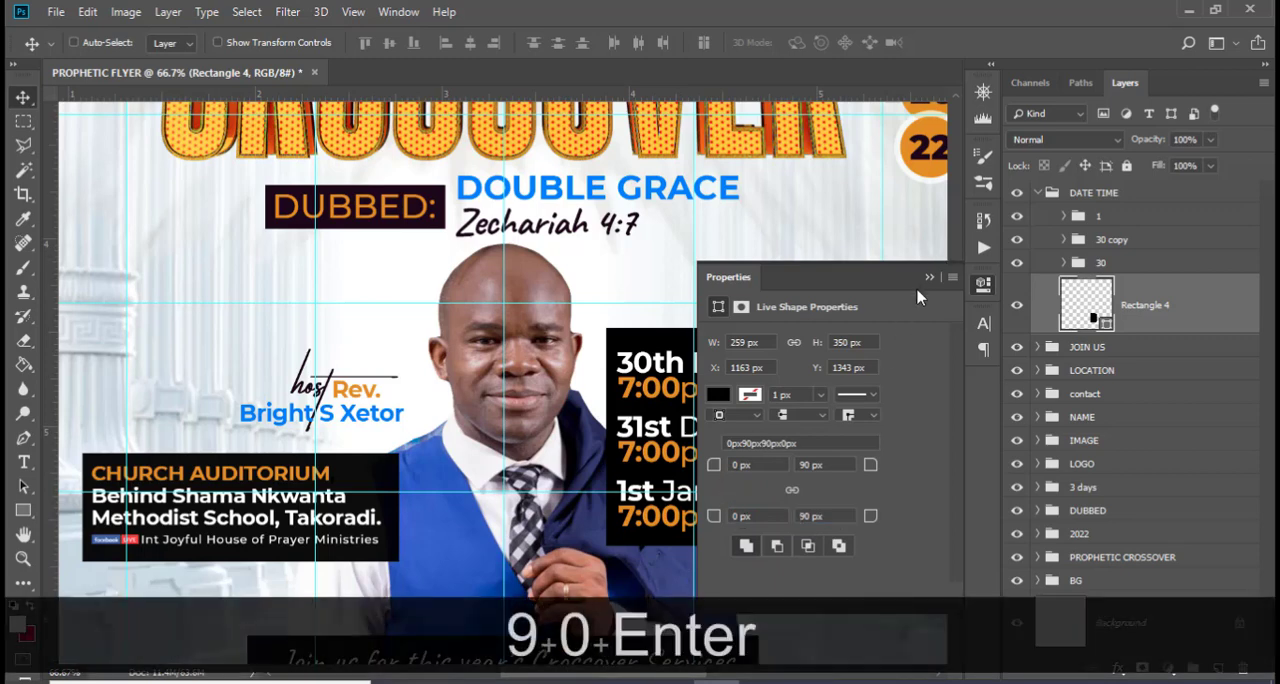
{"action": "left_click", "coordinate": [929, 278]}
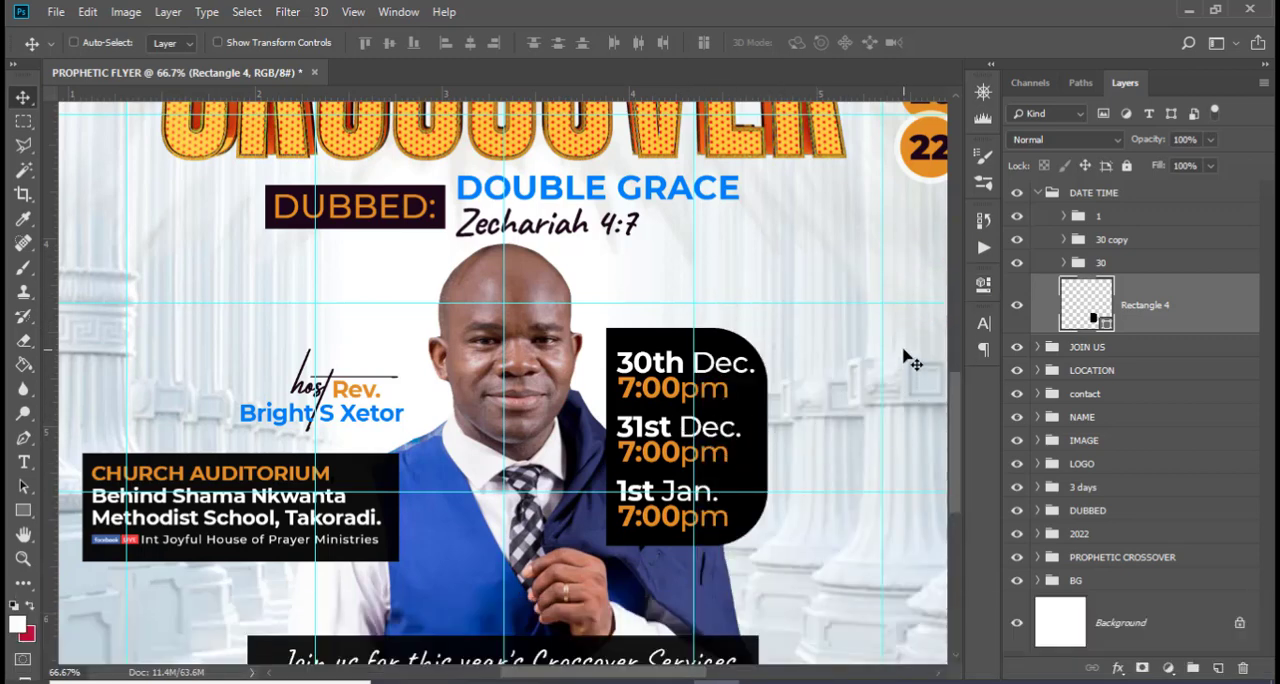
Draw a thin divider rectangle about 203 × 2 px below the first date's time and fill it with white (ffffff)
{"action": "left_click", "coordinate": [23, 510]}
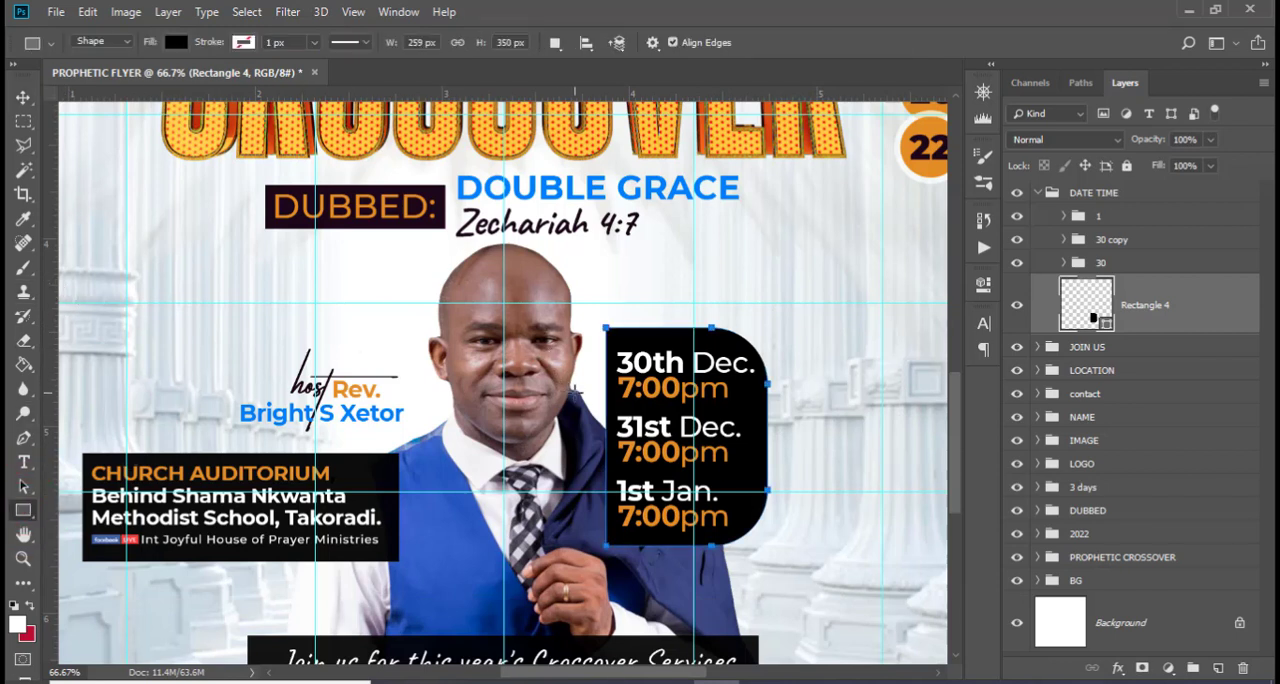
{"action": "left_click_drag", "start_coordinate": [583, 400], "coordinate": [712, 402]}
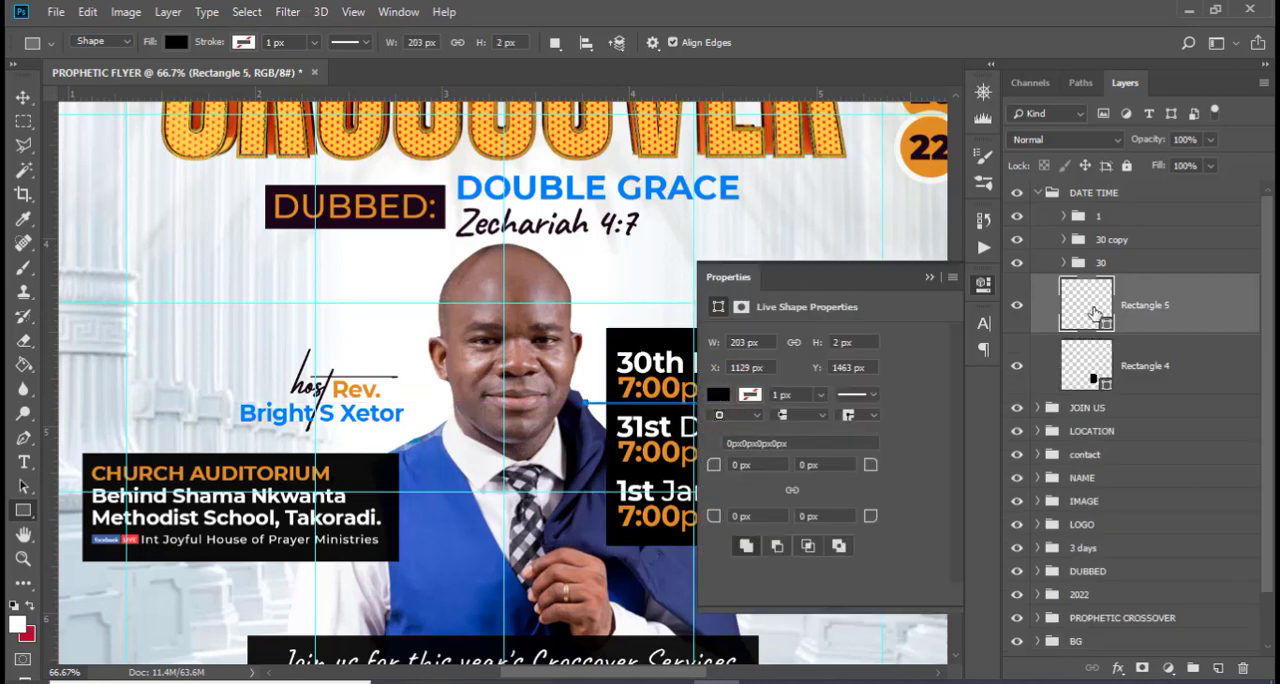
{"action": "double_click", "coordinate": [1094, 305]}
{"action": "left_click", "coordinate": [601, 312]}
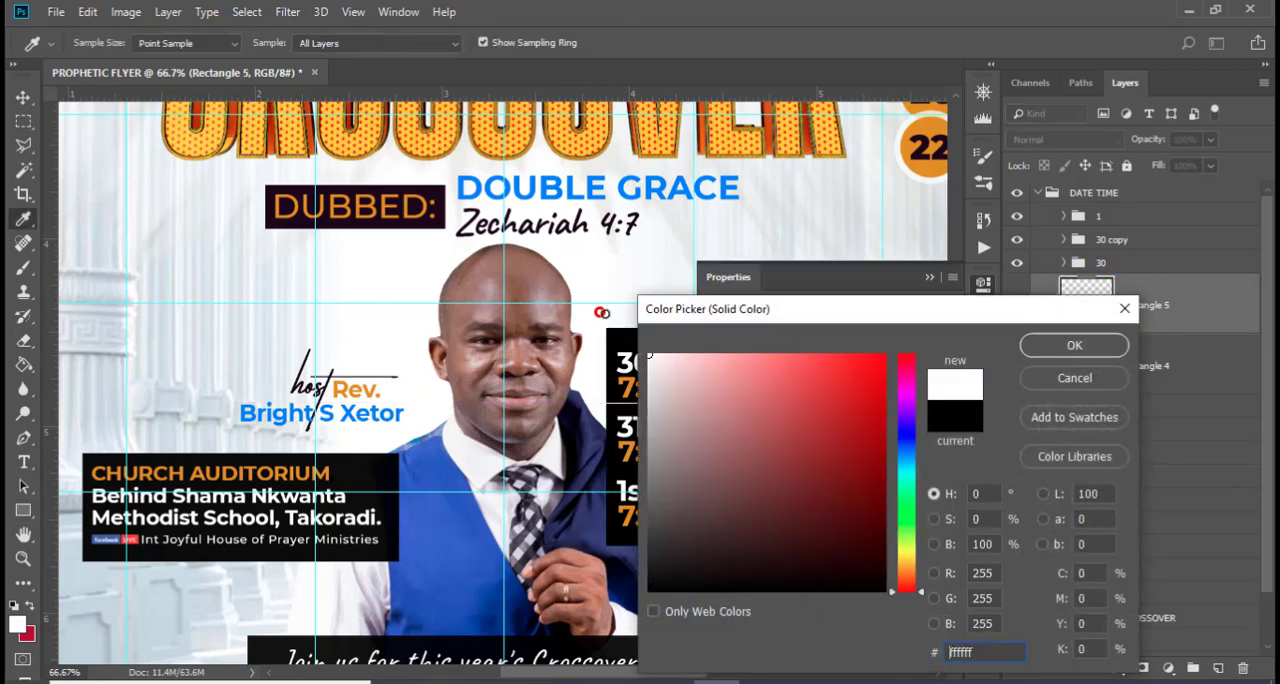
{"action": "left_click", "coordinate": [1078, 345]}
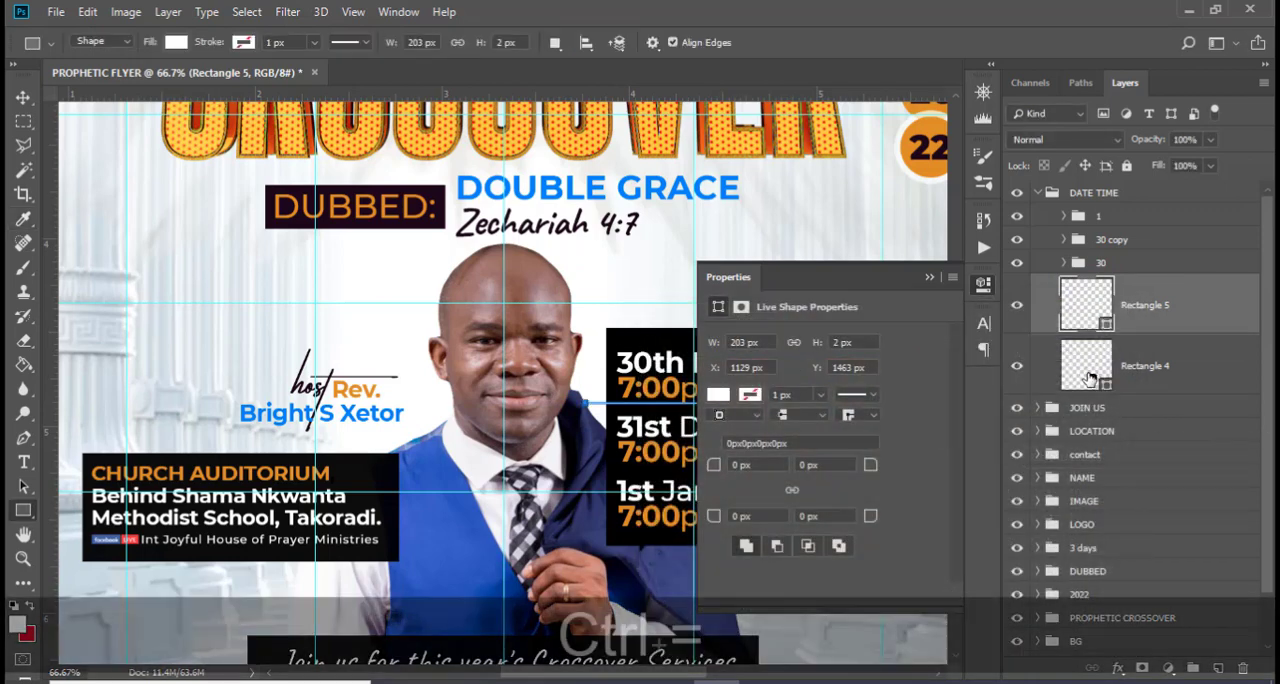
Nudge the white divider line down to sit midway between the first date's time and "31st Dec."
{"action": "key", "text": "ctrl+equal"}
{"action": "left_click", "coordinate": [928, 270]}
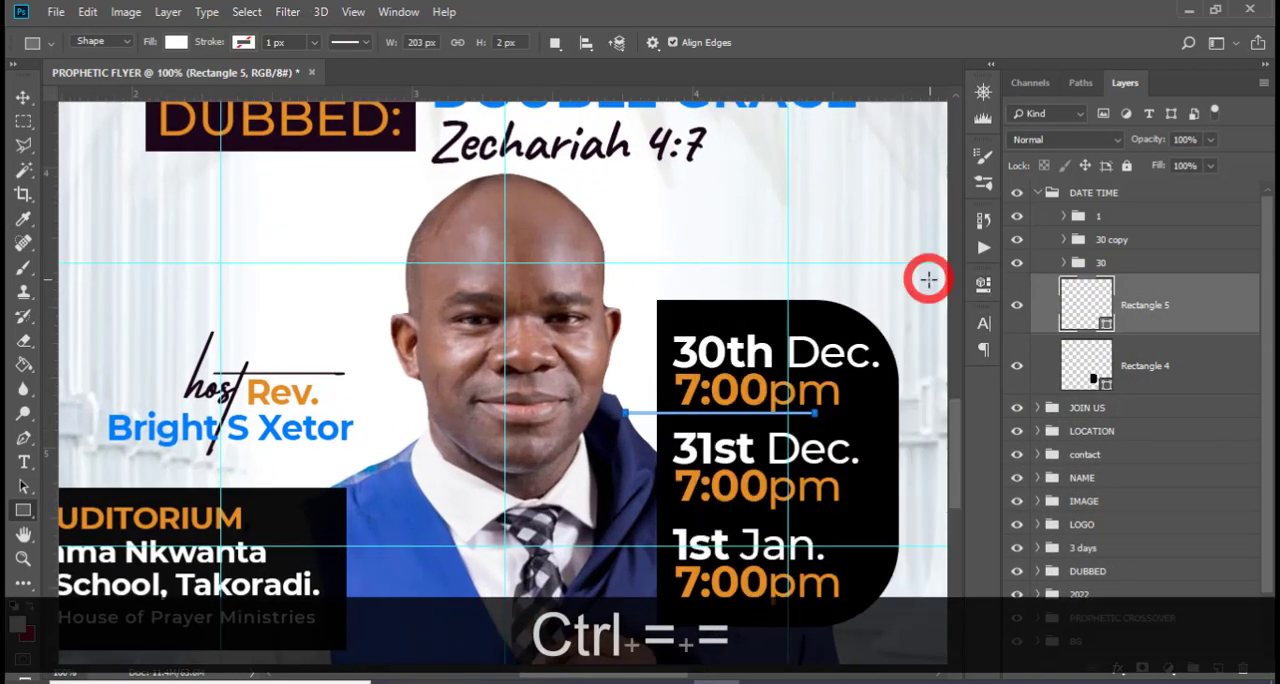
{"action": "scroll", "coordinate": [880, 320], "scroll_direction": "down", "scroll_amount": 3}
{"action": "key", "text": "Down"}
{"action": "key", "text": "Down"}
{"action": "key", "text": "Down"}
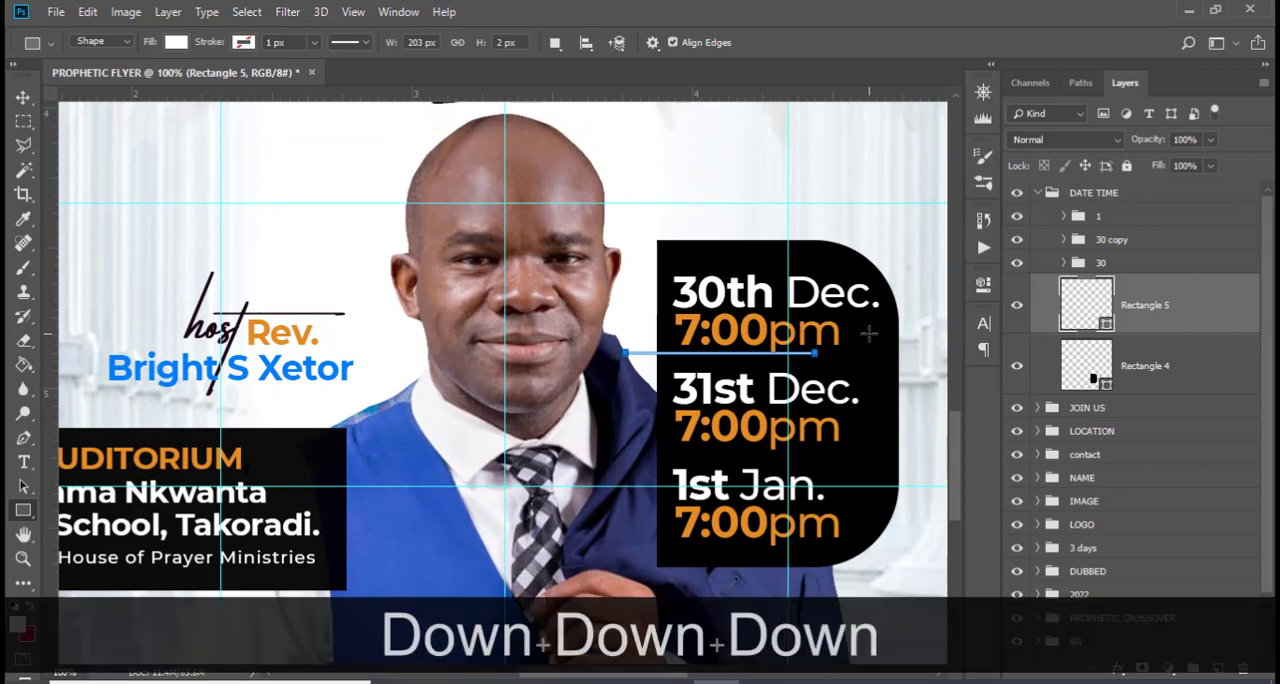
{"action": "key", "text": "v"}
{"action": "key", "text": "Down"}
{"action": "key", "text": "Down"}
{"action": "key", "text": "Down"}
{"action": "key", "text": "Down"}
{"action": "key", "text": "Down"}
{"action": "key", "text": "Down"}
{"action": "key", "text": "Down"}
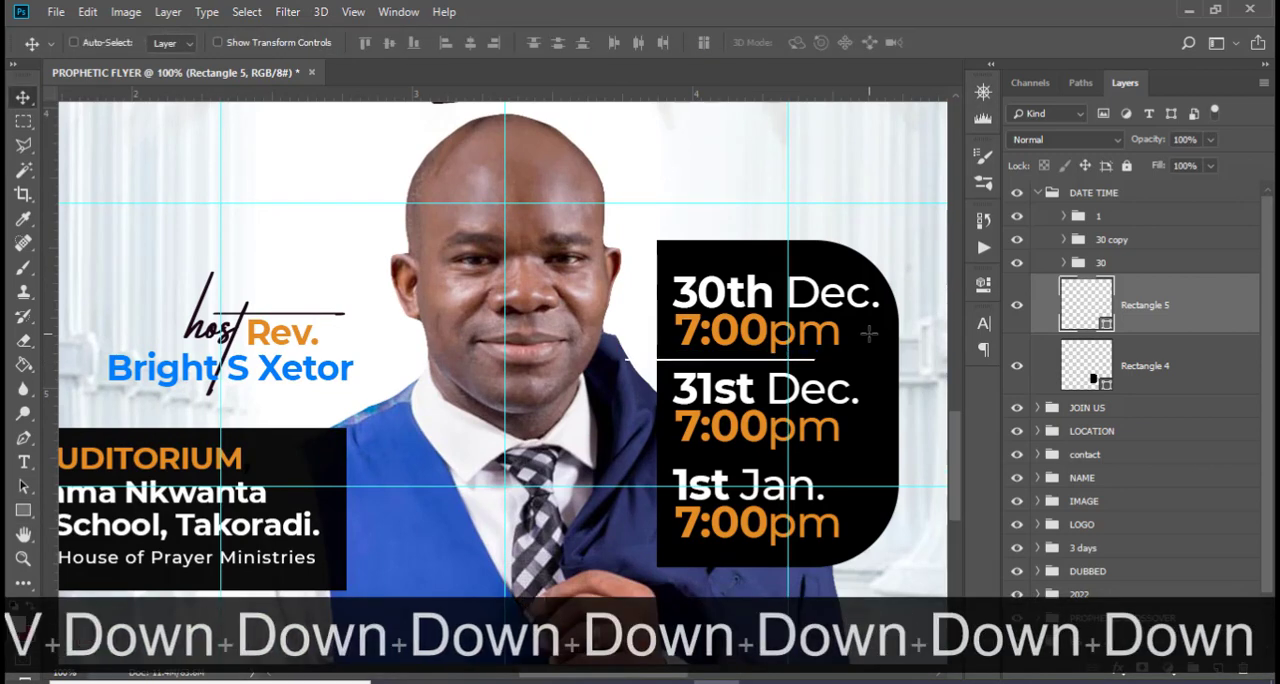
Duplicate the white divider line and place the copy between the second date's time and "1st Jan."
{"action": "key", "text": "ctrl+j"}
{"action": "key", "text": "shift+Down"}
{"action": "key", "text": "shift+Down"}
{"action": "key", "text": "shift+Down"}
{"action": "key", "text": "shift+Down"}
{"action": "key", "text": "shift+Down"}
{"action": "key", "text": "shift+Down"}
{"action": "key", "text": "shift+Down"}
{"action": "key", "text": "shift+Down"}
{"action": "key", "text": "shift+Down"}
{"action": "key", "text": "shift+Down"}
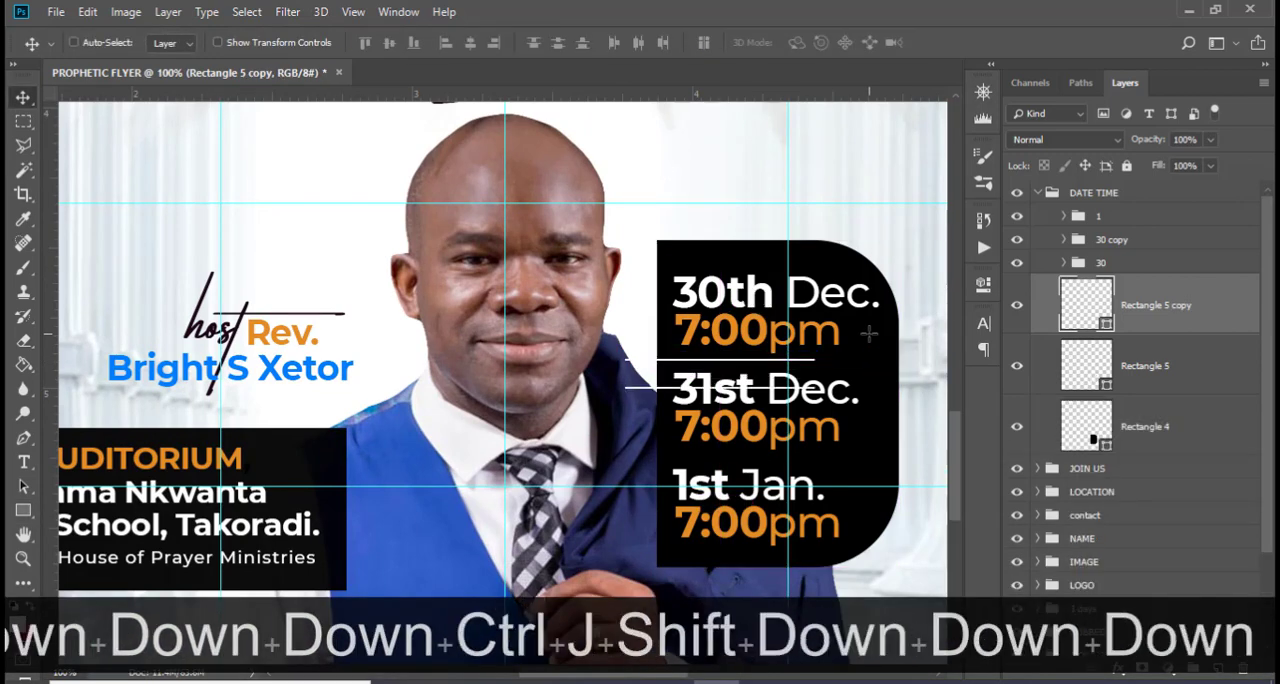
{"action": "key", "text": "Up"}
{"action": "key", "text": "Up"}
{"action": "key", "text": "Up"}
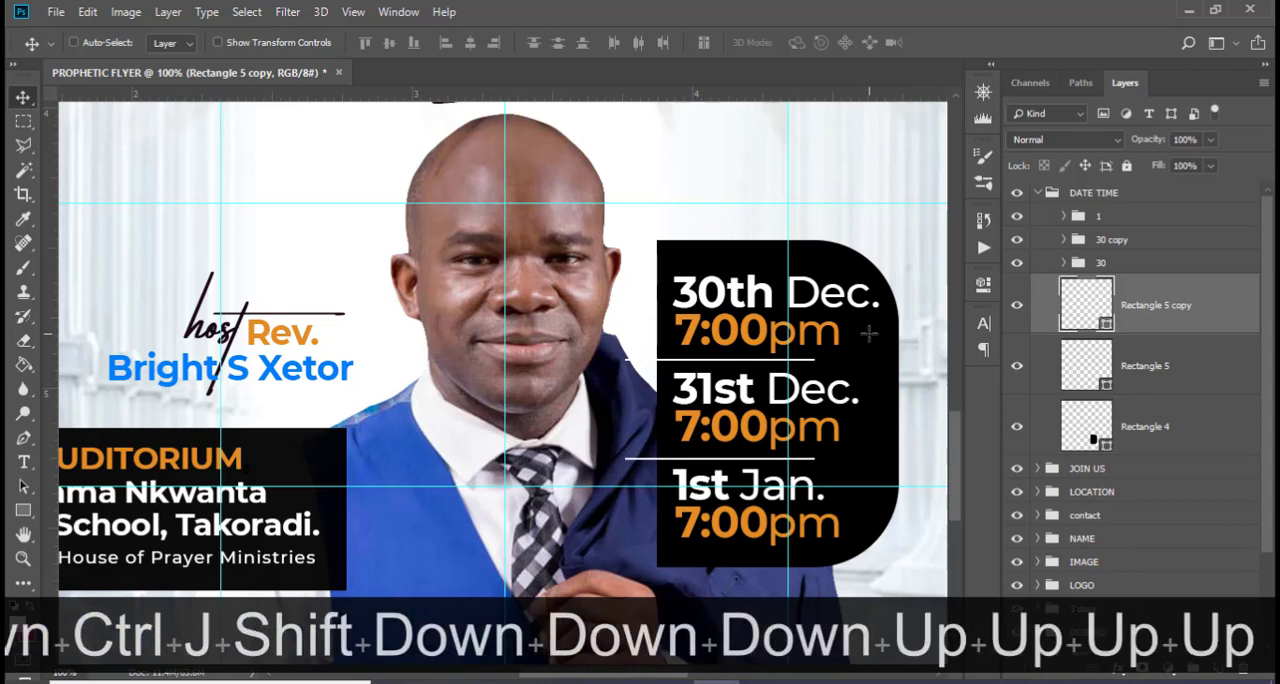
Nudge the upper divider line down slightly between the first date's time and "31st Dec."
{"action": "left_click", "coordinate": [1148, 372]}
{"action": "key", "text": "Down"}
{"action": "key", "text": "Down"}
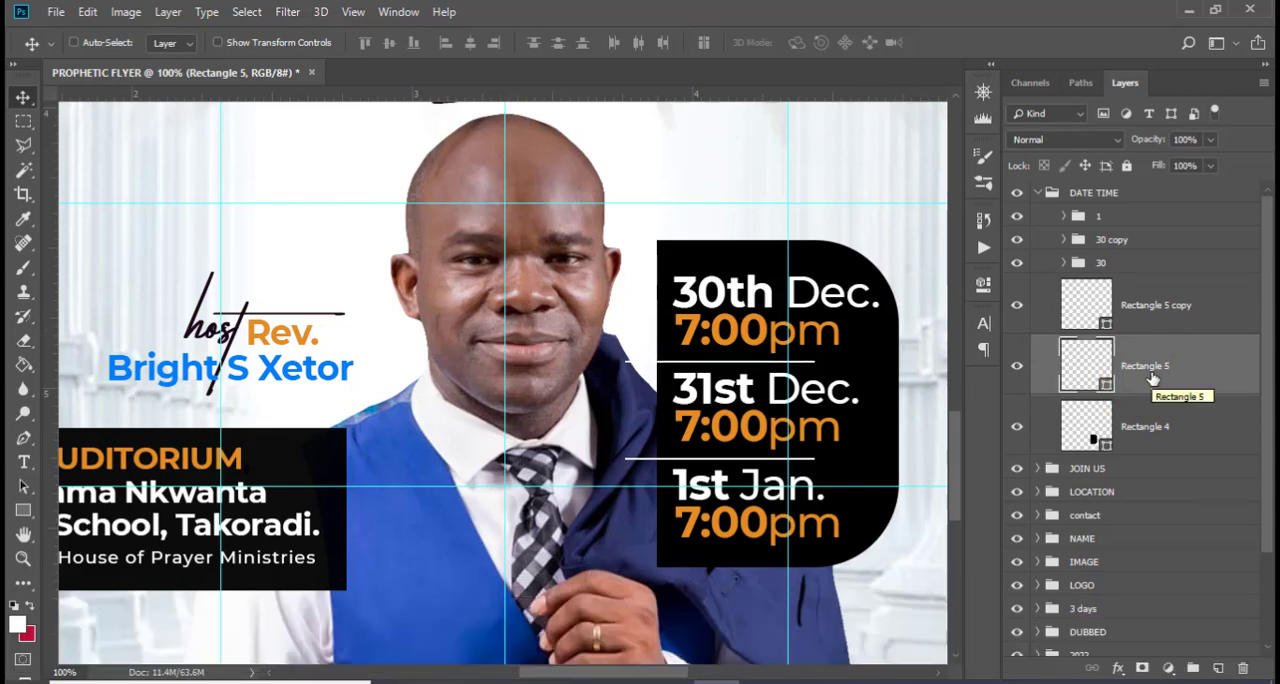
Shorten both divider lines together from their left ends so they start at the black date panel's left edge
{"action": "left_click", "coordinate": [1135, 312], "text": "ctrl"}
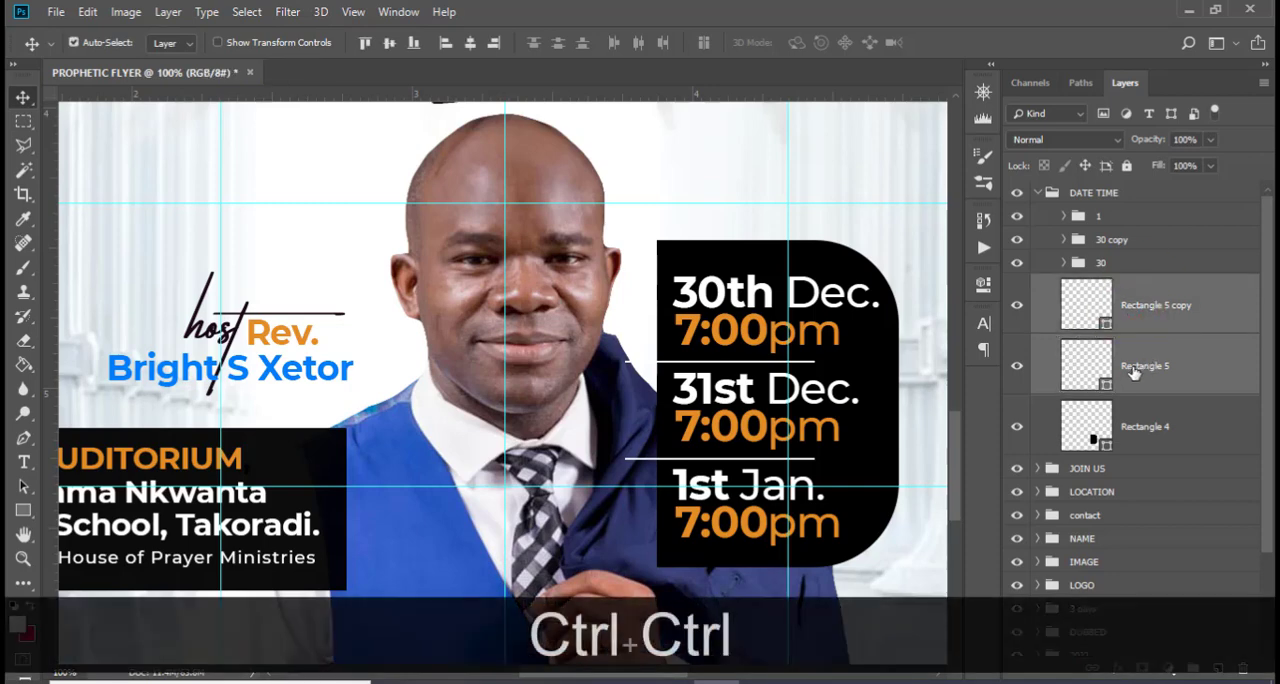
{"action": "key", "text": "ctrl+t"}
{"action": "left_click_drag", "start_coordinate": [625, 408], "coordinate": [657, 410]}
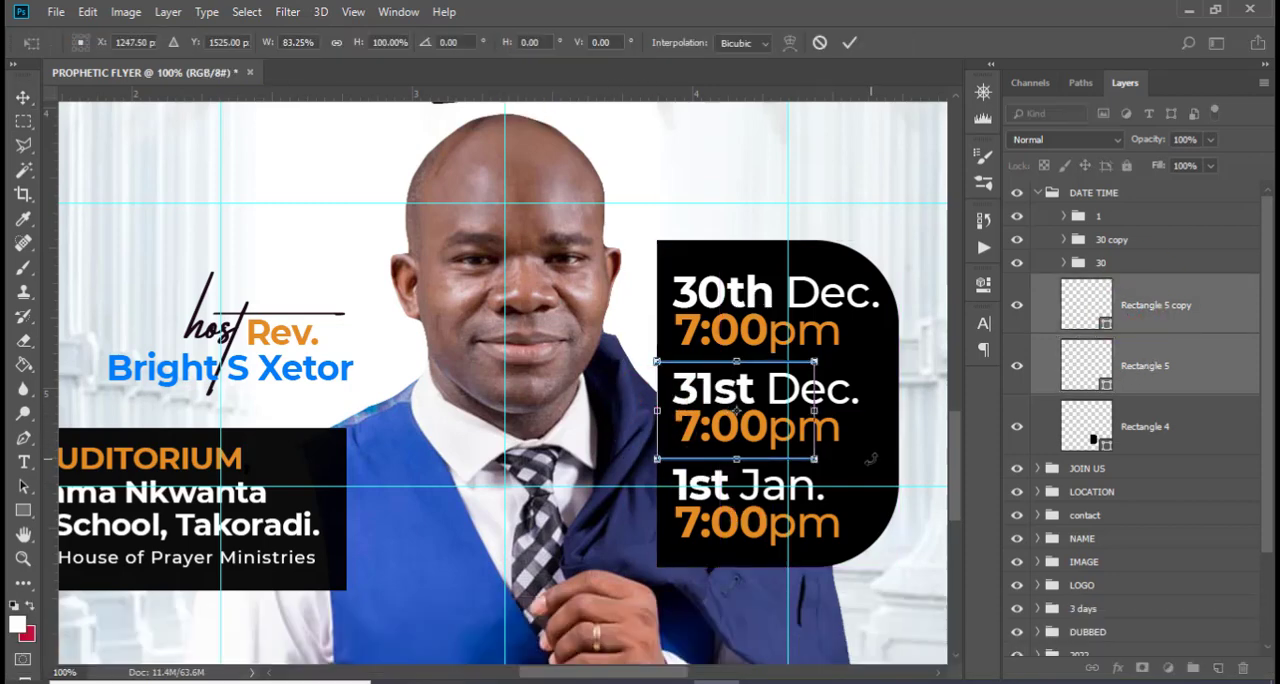
{"action": "key", "text": "Left"}
{"action": "key", "text": "Return"}
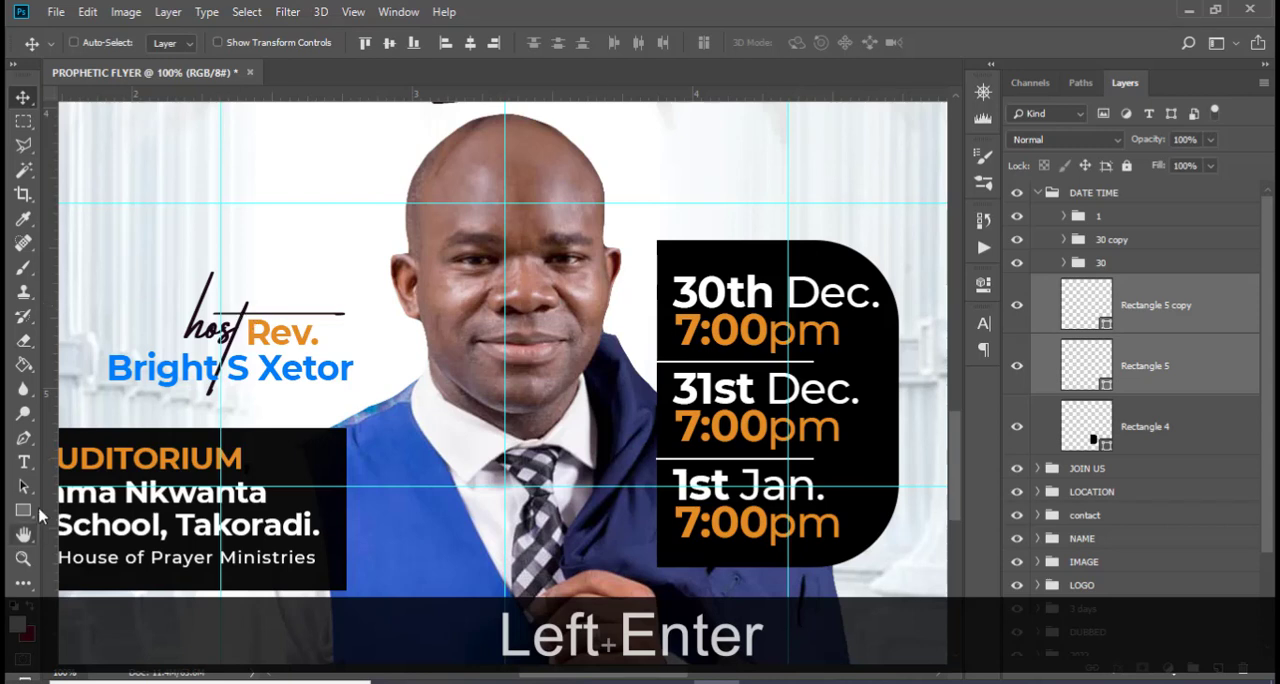
Draw a small three-sided polygon about 15 × 17 px on a new layer beside the host's cheek
{"action": "left_click", "coordinate": [23, 510]}
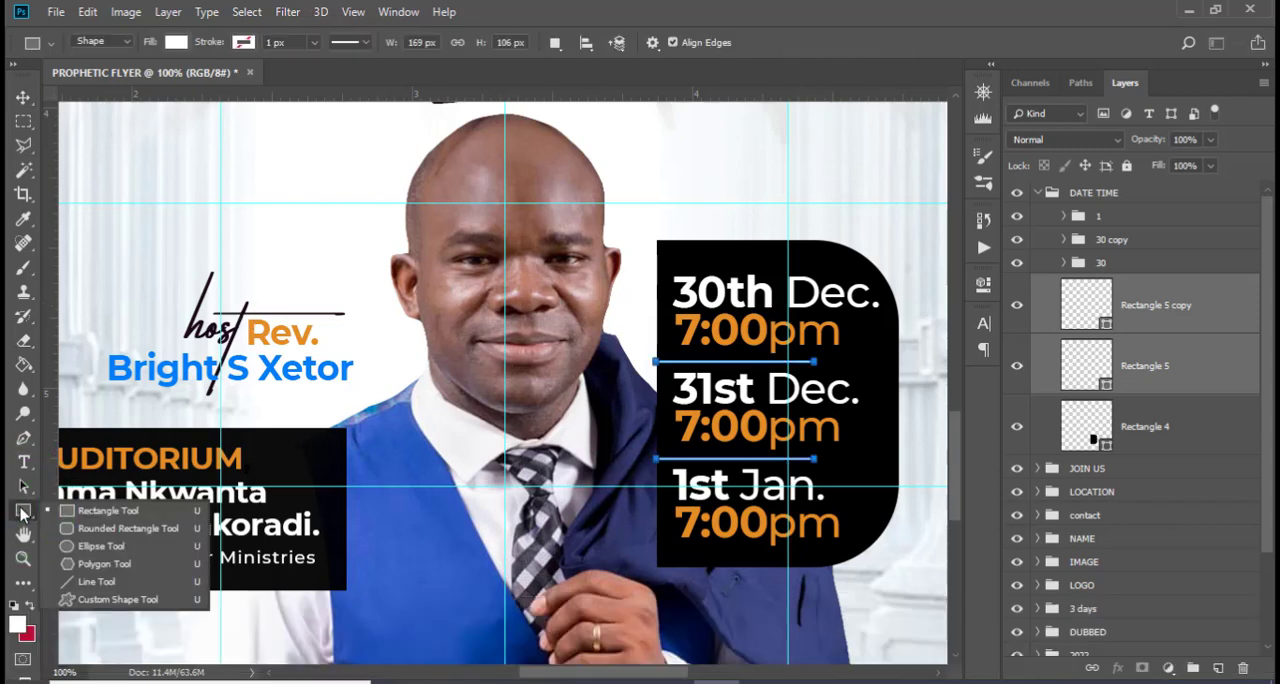
{"action": "left_click", "coordinate": [80, 601]}
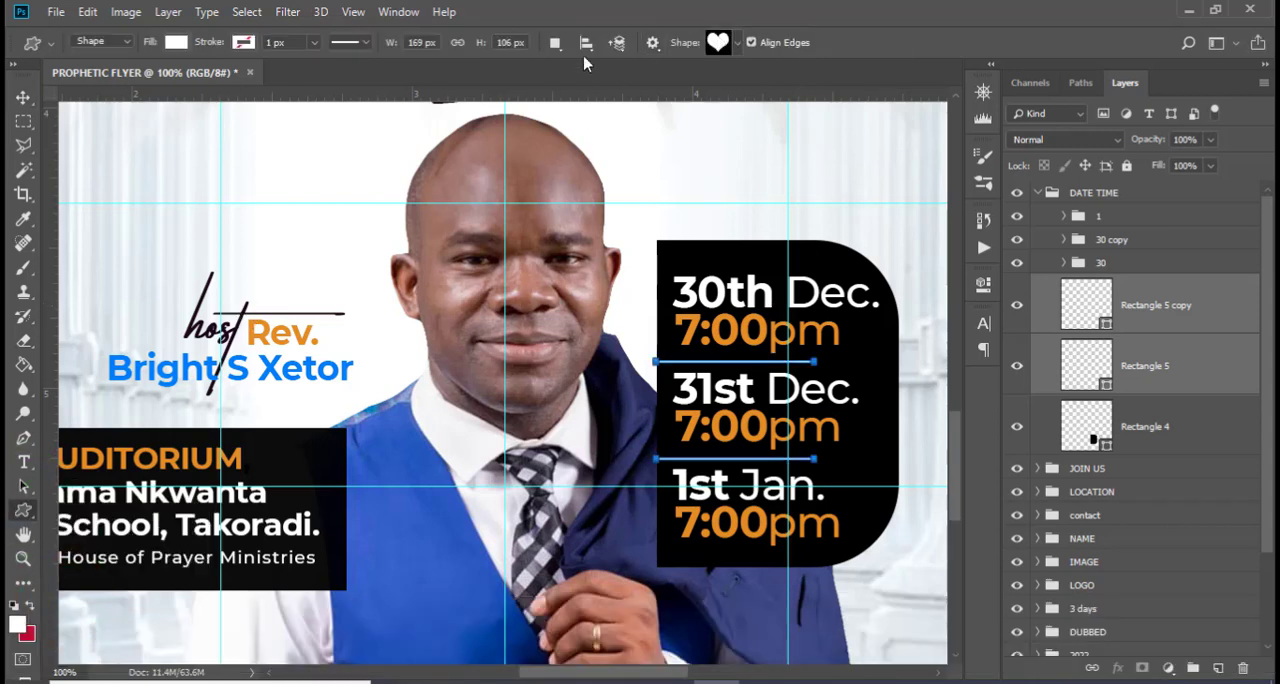
{"action": "left_click", "coordinate": [23, 510]}
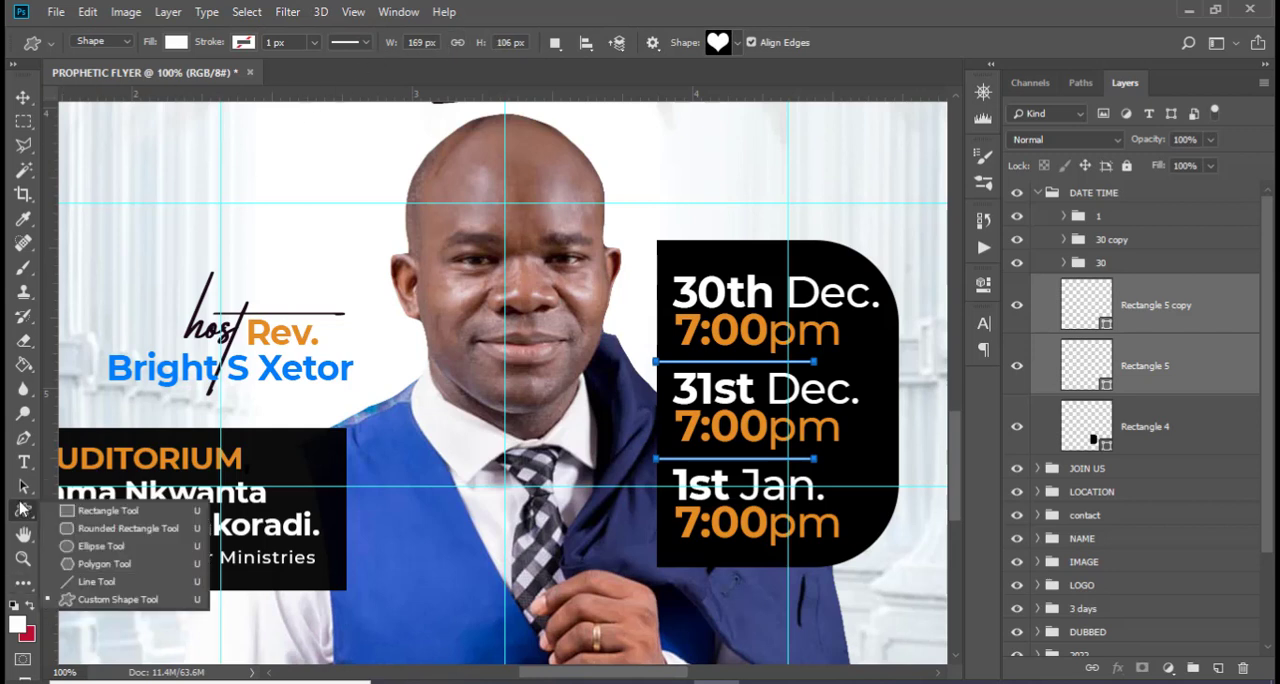
{"action": "left_click", "coordinate": [80, 564]}
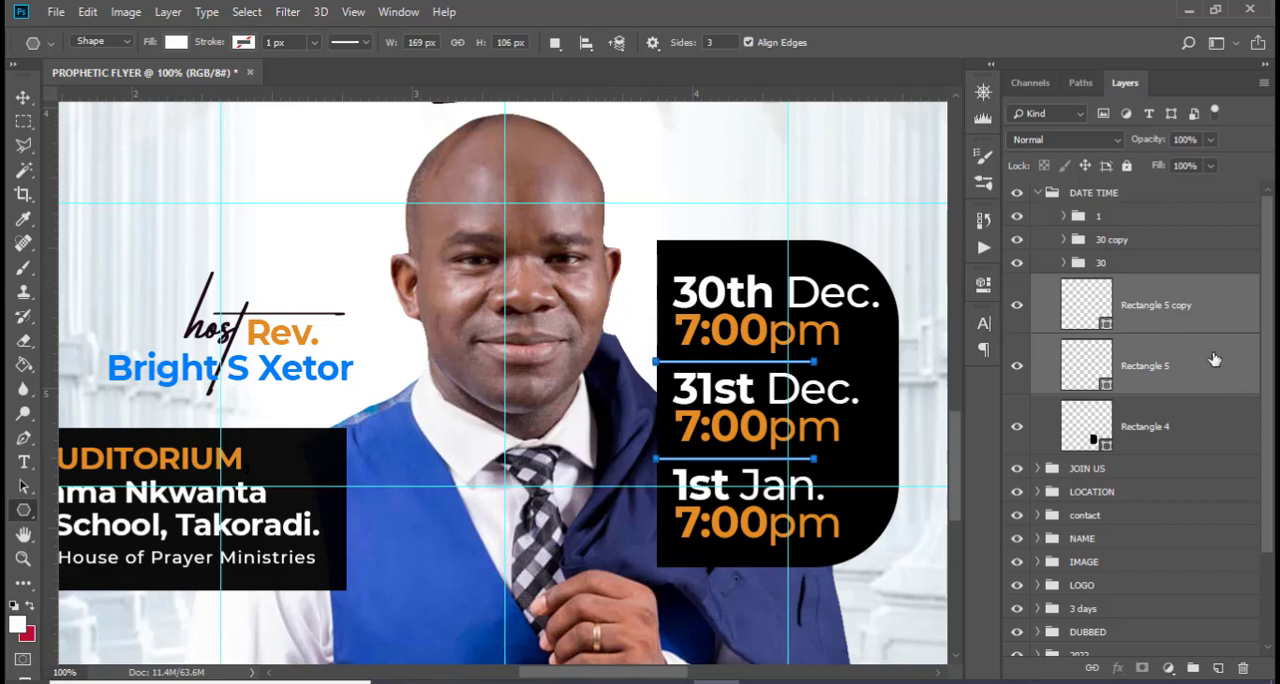
{"action": "left_click", "coordinate": [1214, 312]}
{"action": "left_click", "coordinate": [1218, 668]}
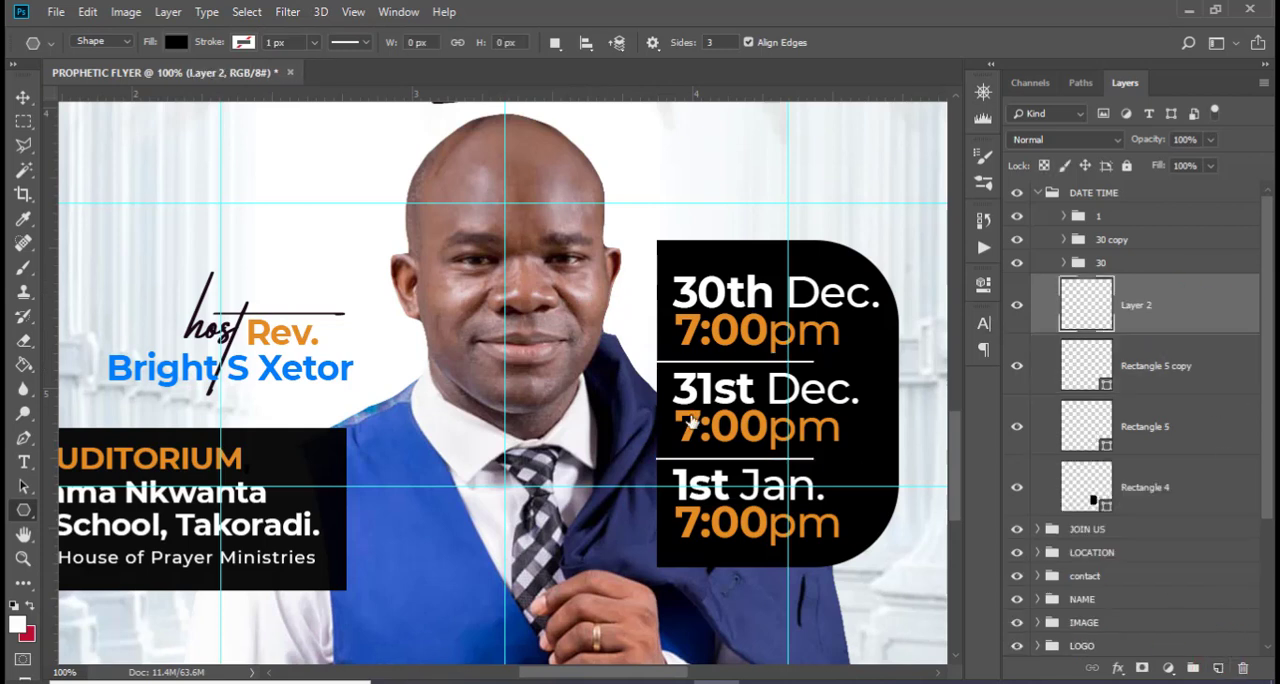
{"action": "mouse_move", "coordinate": [595, 290]}
{"action": "left_mouse_down"}
{"action": "mouse_move", "coordinate": [611, 297]}
{"action": "mouse_move", "coordinate": [602, 292]}
{"action": "left_mouse_up"}
Recolour the small triangle with the orange sampled from the first date's "7:00pm" text
{"action": "double_click", "coordinate": [1090, 311]}
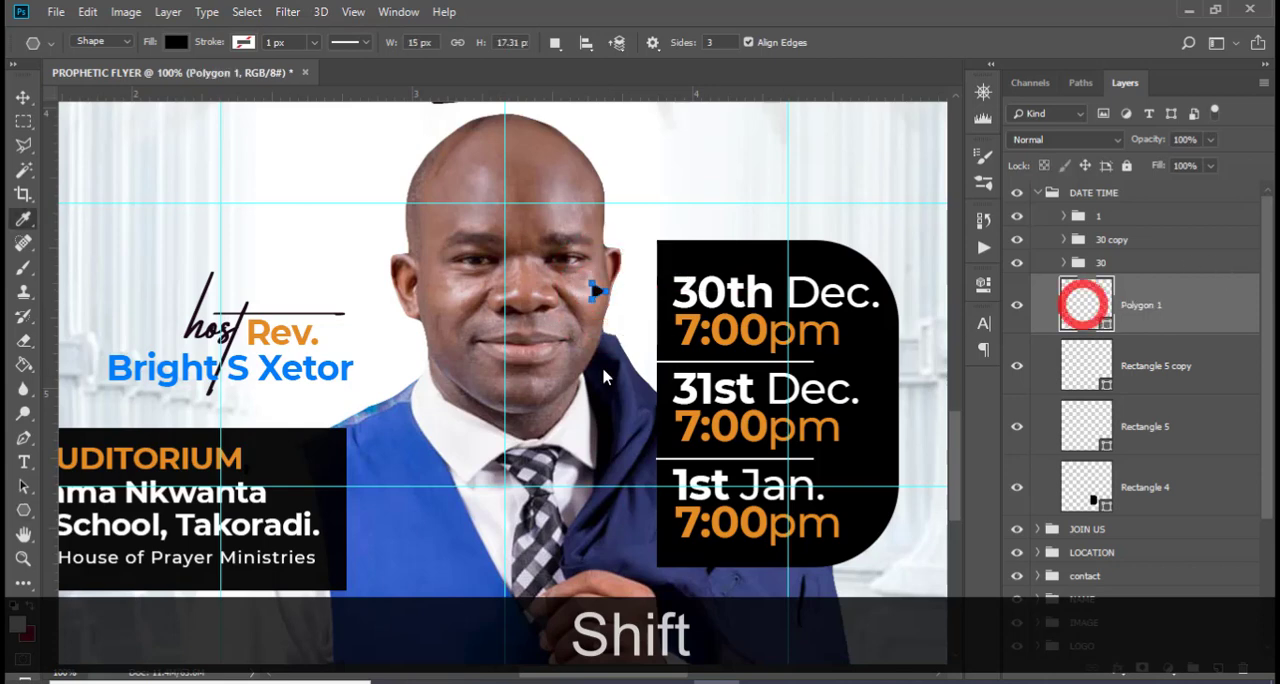
{"action": "left_click_drag", "start_coordinate": [705, 310], "coordinate": [716, 420]}
{"action": "left_click", "coordinate": [685, 337]}
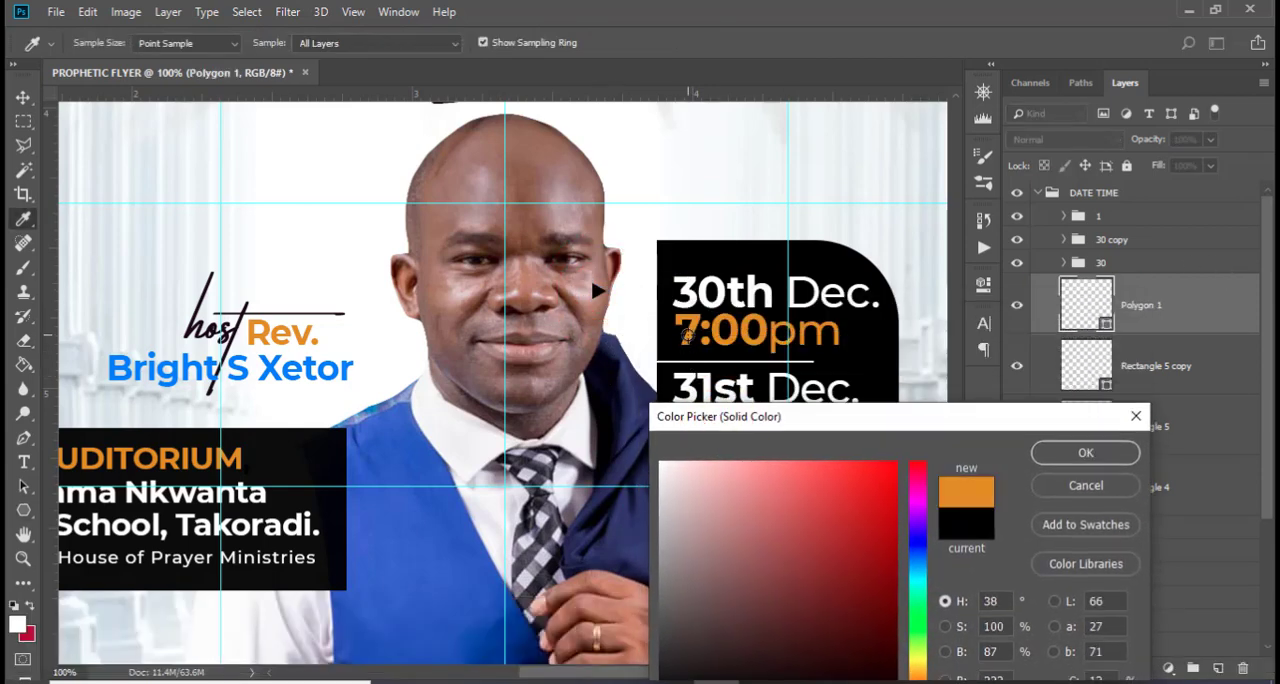
{"action": "left_click", "coordinate": [1055, 452]}
Move the orange triangle onto the black panel's left edge, beside "30th Dec."
{"action": "key", "text": "v"}
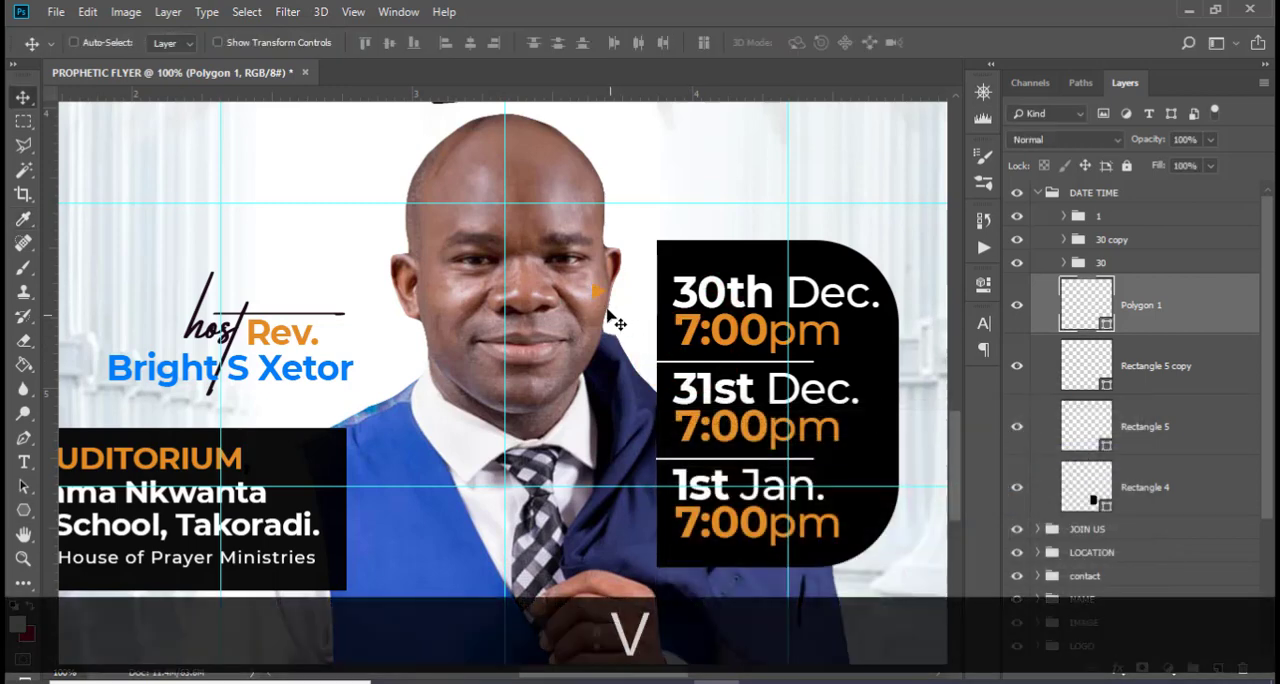
{"action": "left_click_drag", "start_coordinate": [608, 314], "coordinate": [662, 326]}
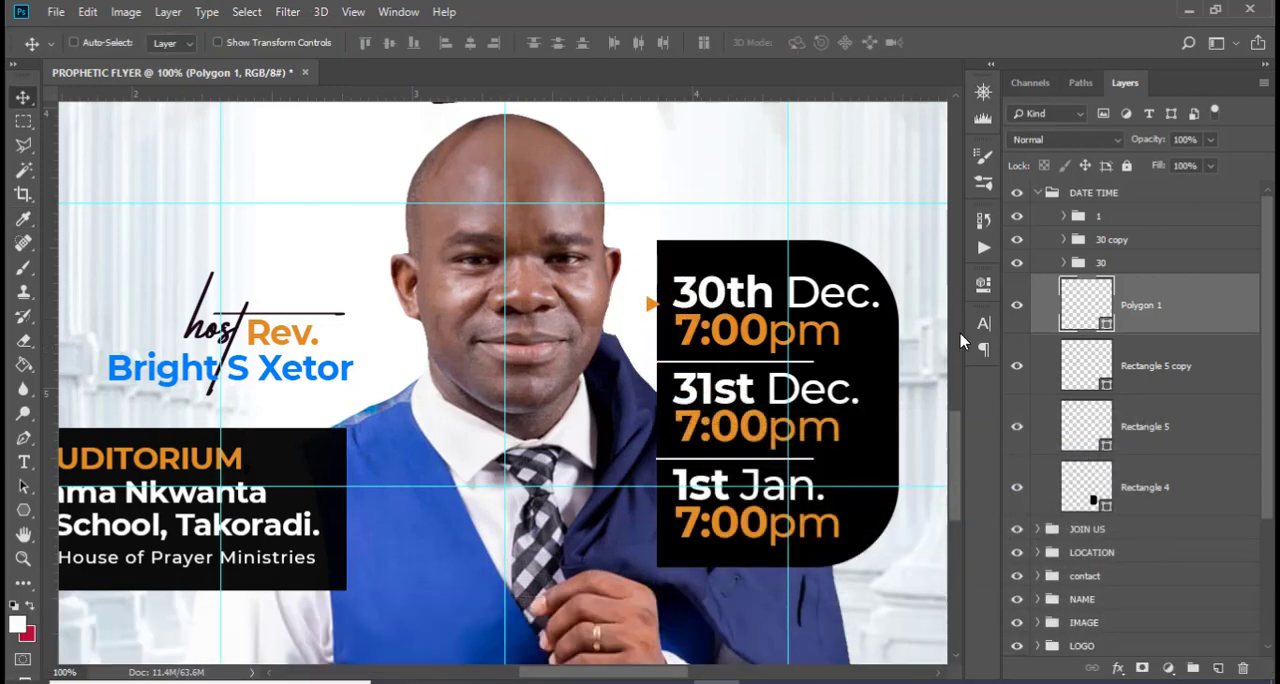
{"action": "key", "text": "Down"}
{"action": "key", "text": "Down"}
{"action": "key", "text": "Down"}
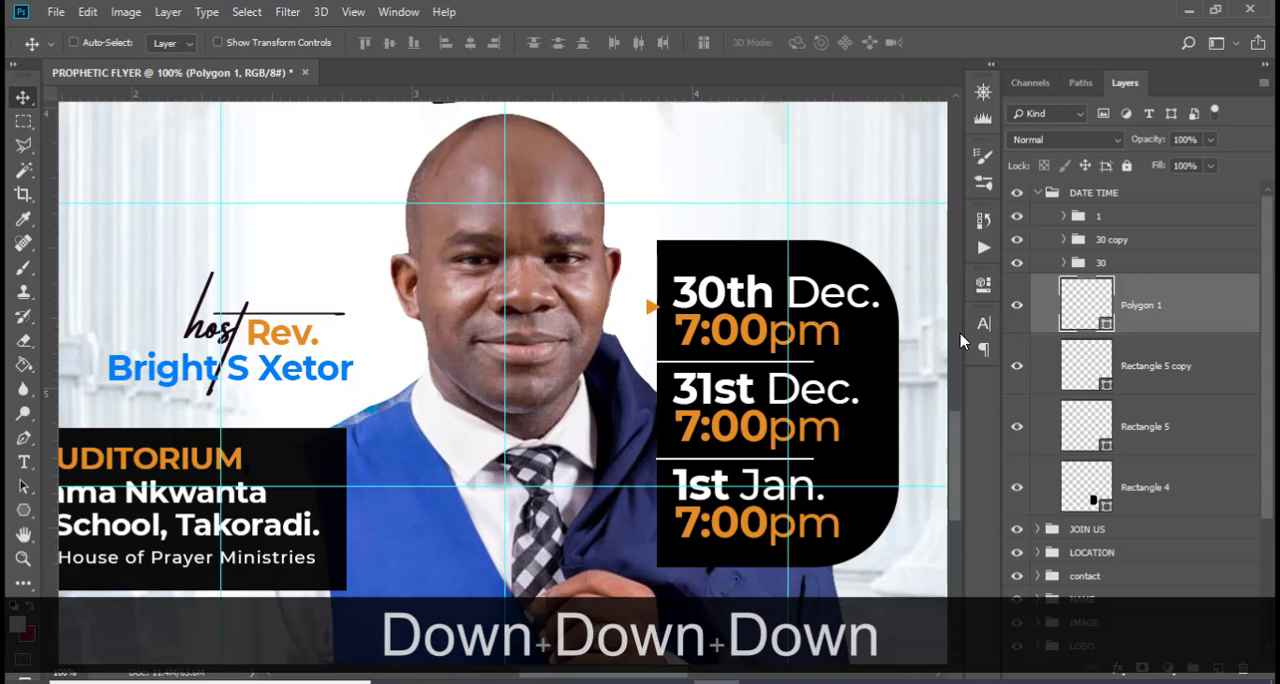
{"action": "key", "text": "Right"}
Duplicate the orange triangle twice and place the copies on the panel's left edge beside "31st Dec." and "1st Jan."
{"action": "key", "text": "ctrl+j"}
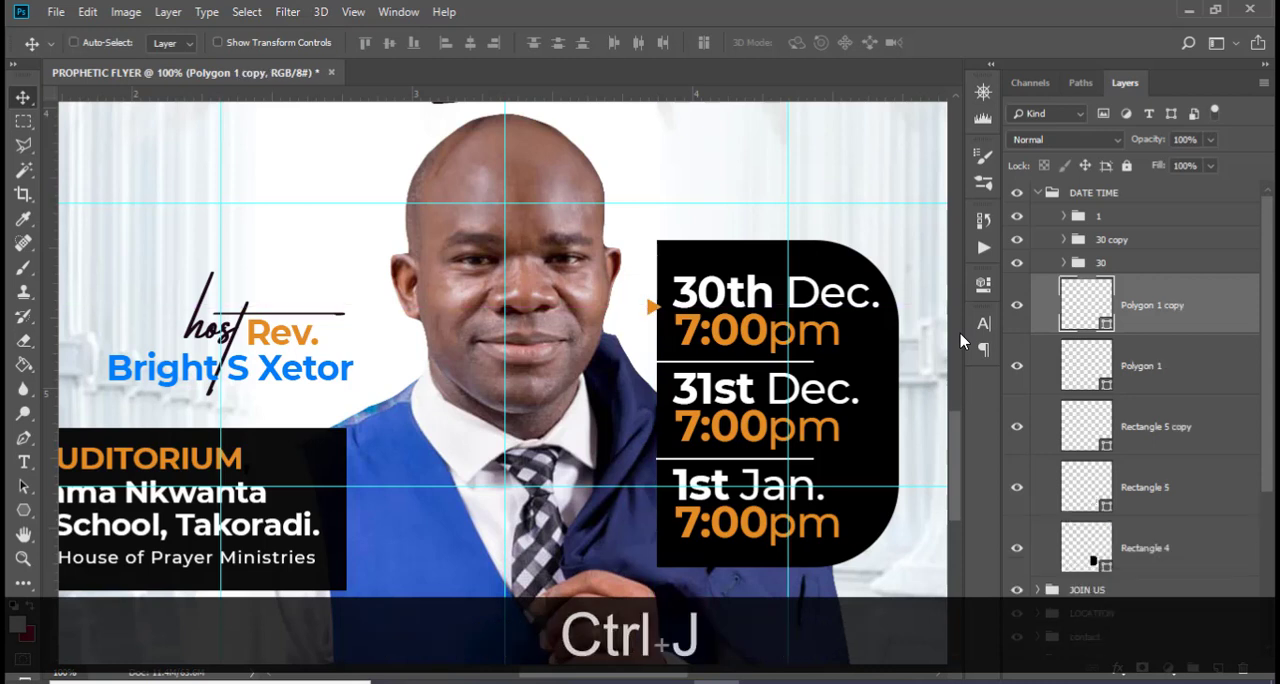
{"action": "left_click_drag", "start_coordinate": [648, 312], "coordinate": [643, 505]}
{"action": "key", "text": "ctrl+j"}
{"action": "key", "text": "shift+Up"}
{"action": "key", "text": "shift+Up"}
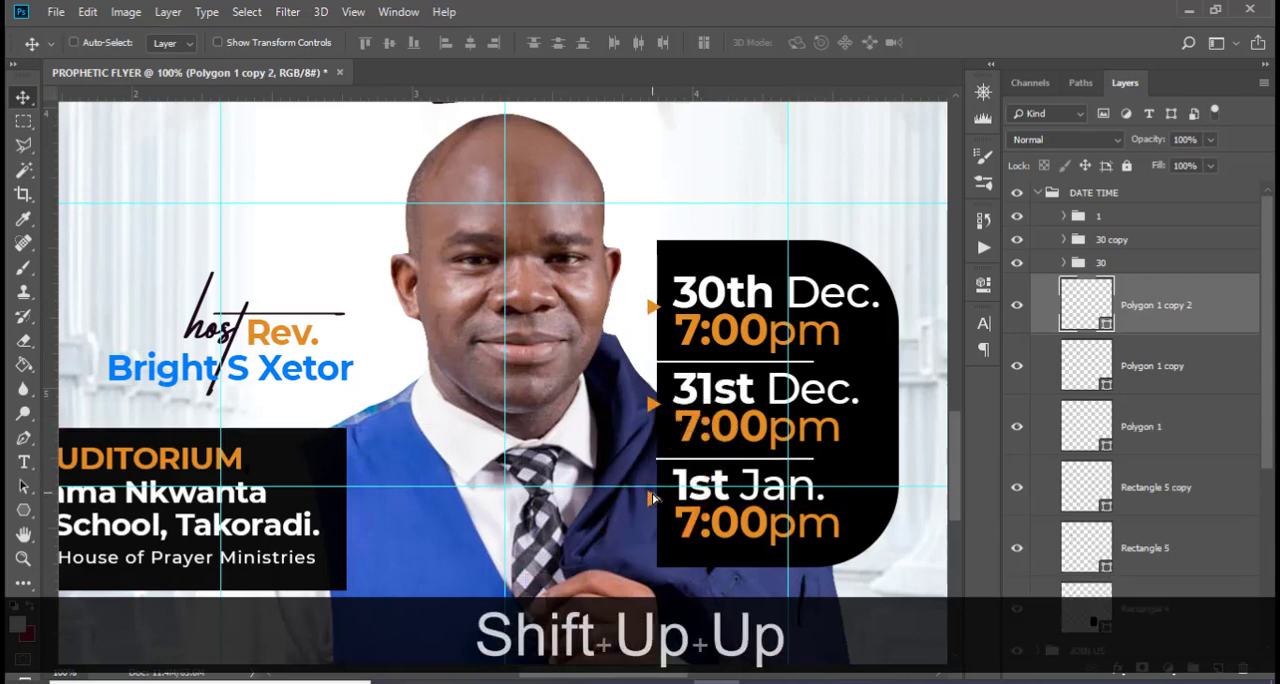
{"action": "left_click", "coordinate": [1166, 366]}
{"action": "left_click", "coordinate": [1177, 424], "text": "ctrl"}
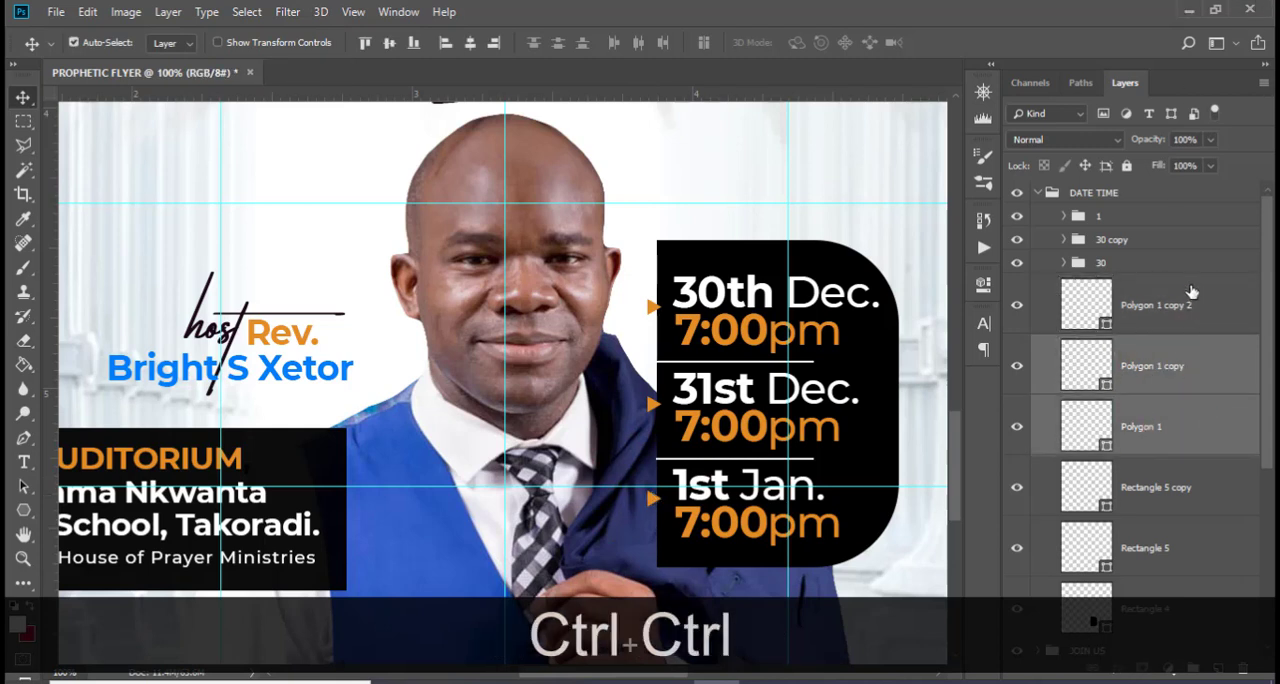
{"action": "left_click", "coordinate": [1221, 305]}
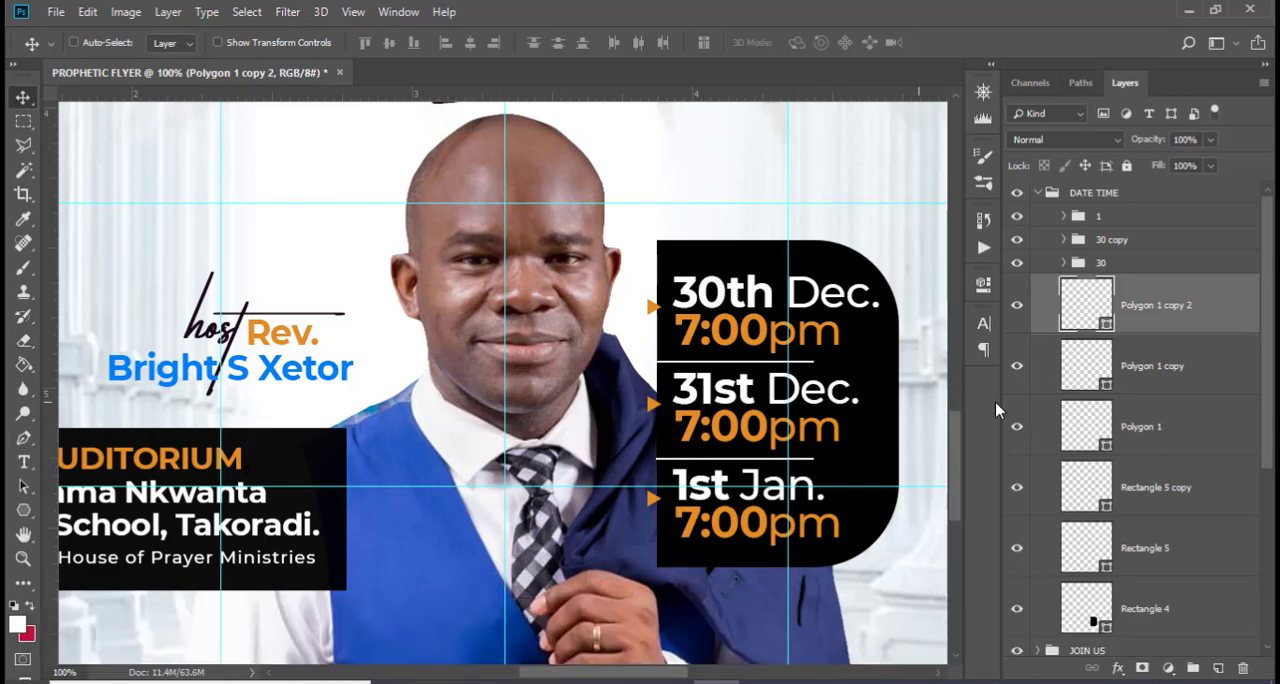
Add a 1 px white outside stroke at 74% opacity to the triangle beside "31st Dec."
{"action": "double_click", "coordinate": [1250, 360]}
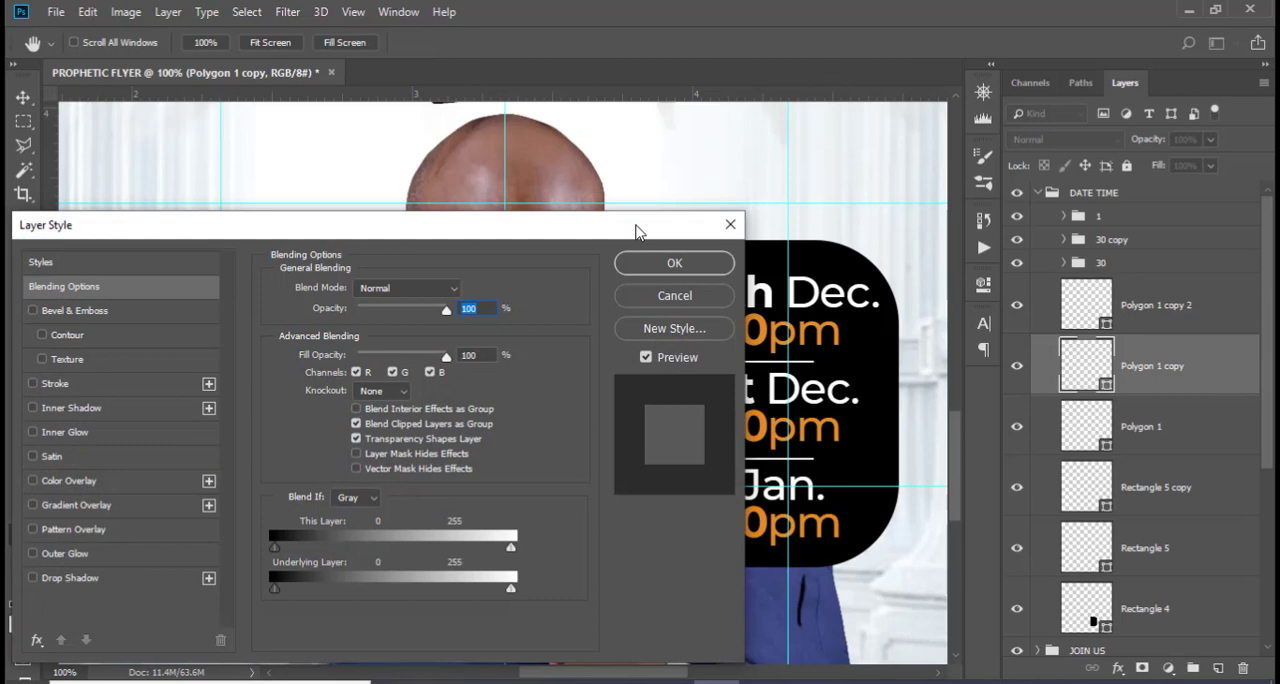
{"action": "left_click_drag", "start_coordinate": [638, 232], "coordinate": [1277, 201]}
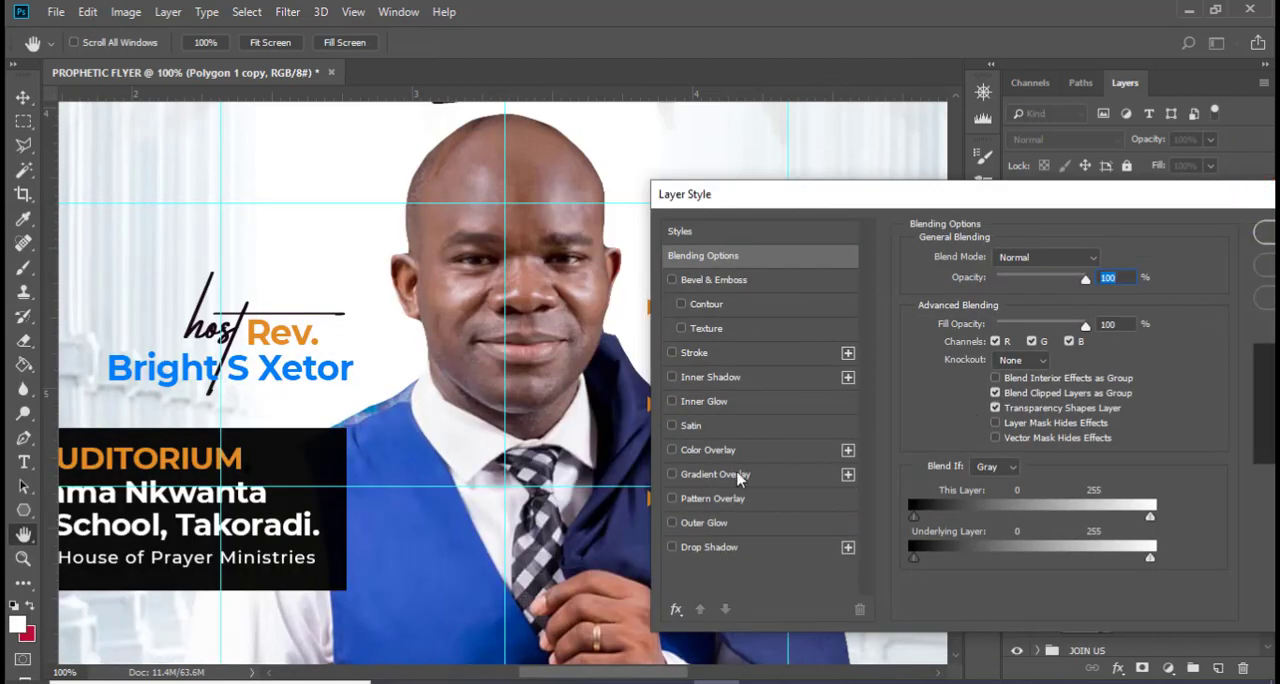
{"action": "left_click", "coordinate": [694, 354]}
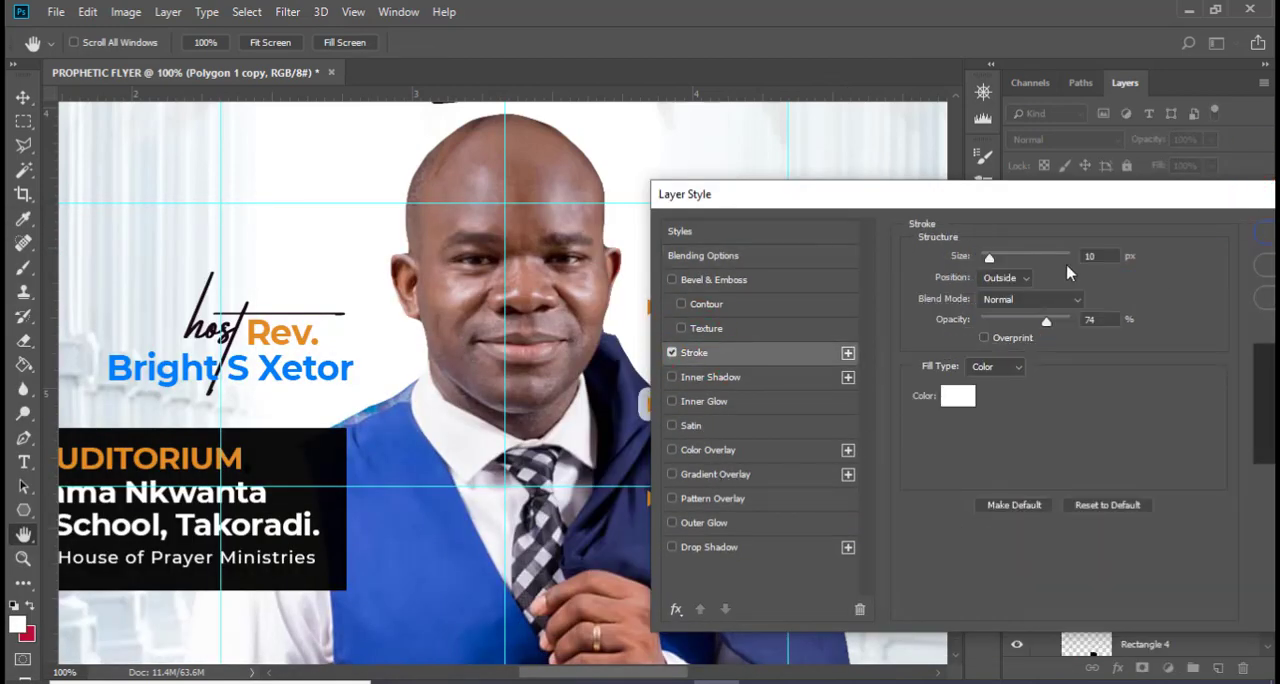
{"action": "left_click_drag", "start_coordinate": [1107, 257], "coordinate": [1004, 251]}
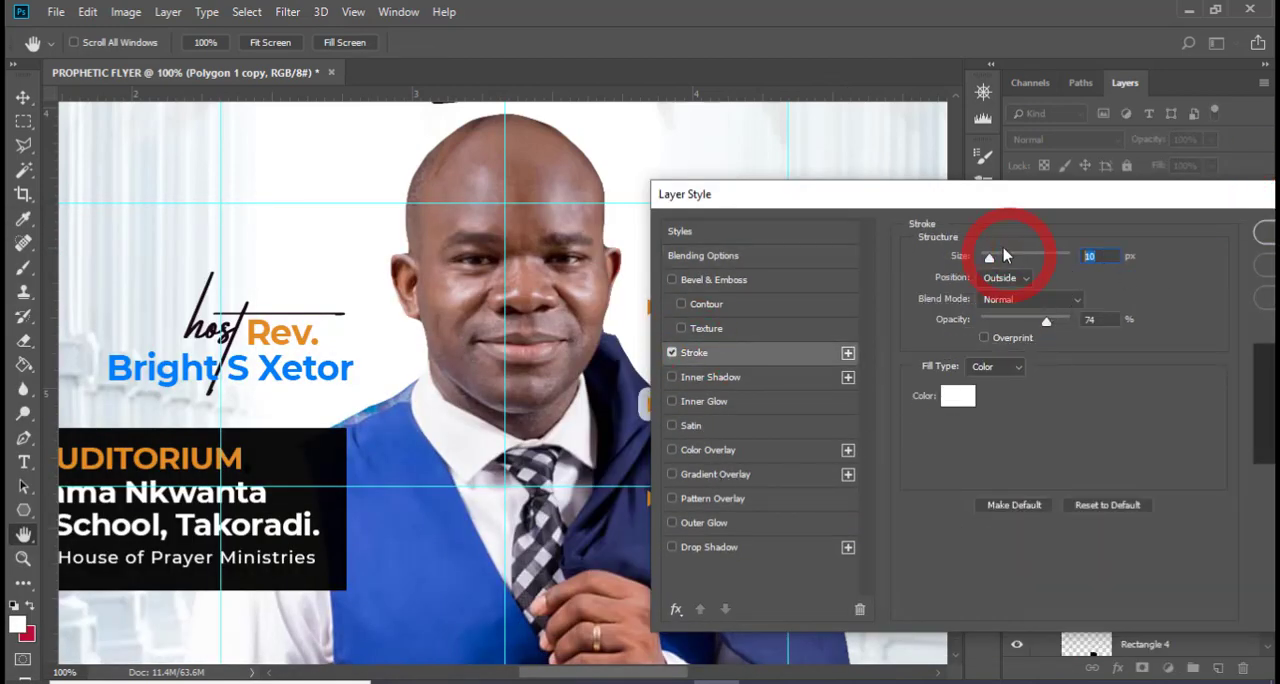
{"action": "type", "text": "3"}
{"action": "left_click_drag", "start_coordinate": [955, 195], "coordinate": [1030, 177]}
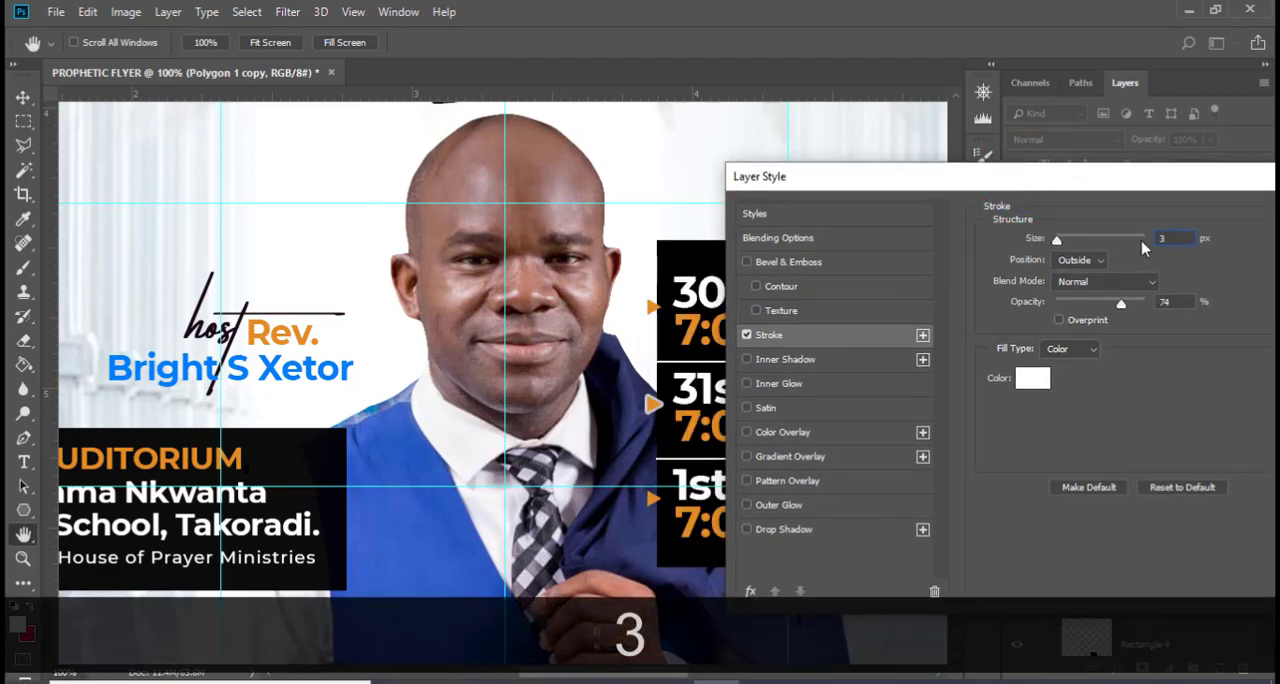
{"action": "type", "text": "1"}
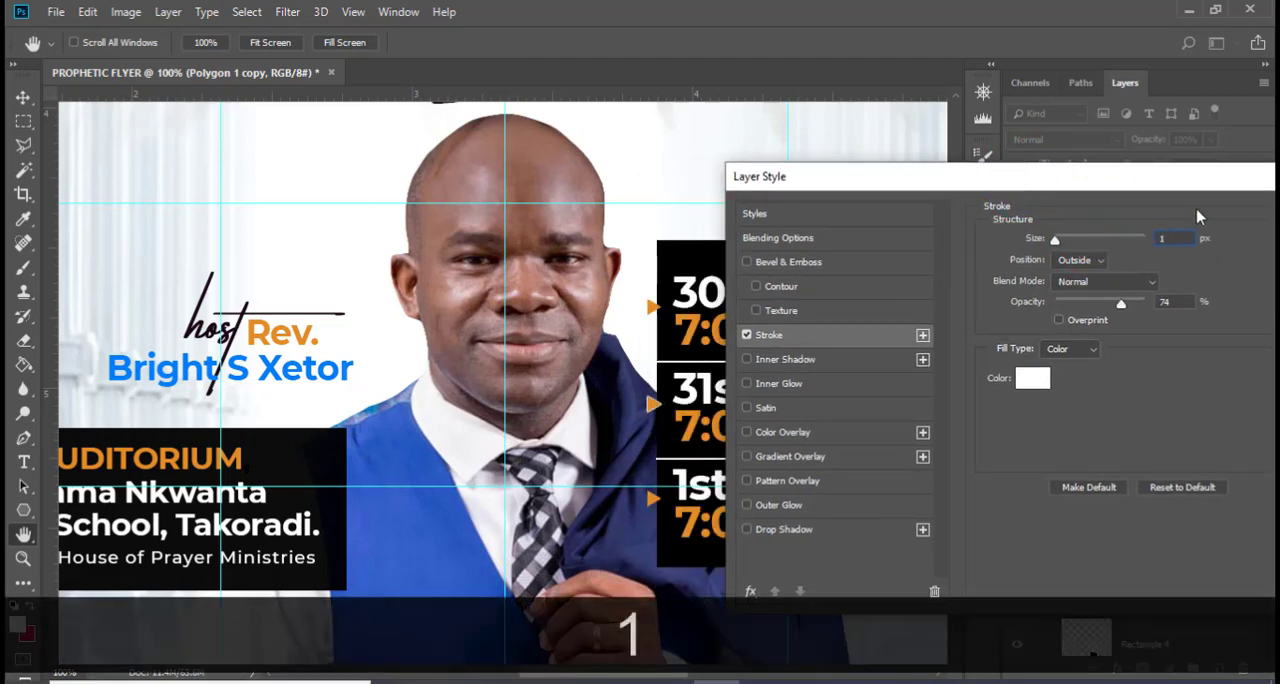
{"action": "left_click_drag", "start_coordinate": [1167, 198], "coordinate": [1018, 210]}
{"action": "left_click", "coordinate": [1240, 226]}
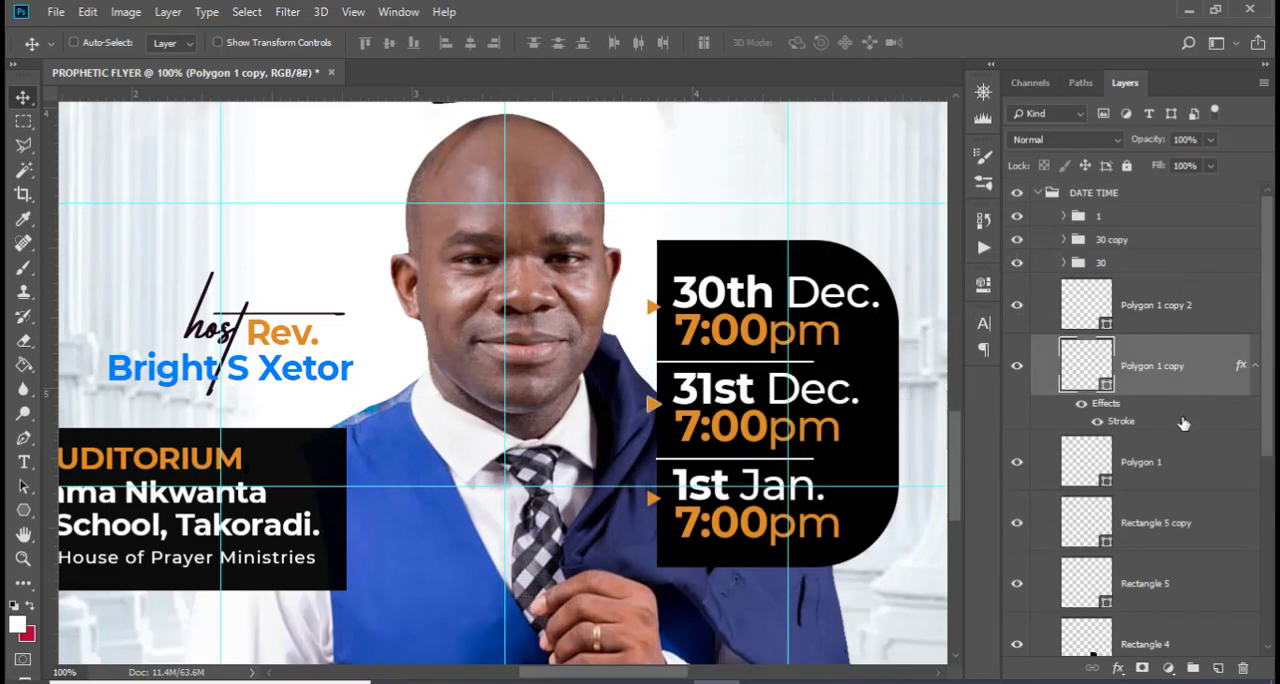
Add a stroke effect to the triangle beside "1st Jan." as well
{"action": "left_click", "coordinate": [1190, 460]}
{"action": "left_click", "coordinate": [1172, 304]}
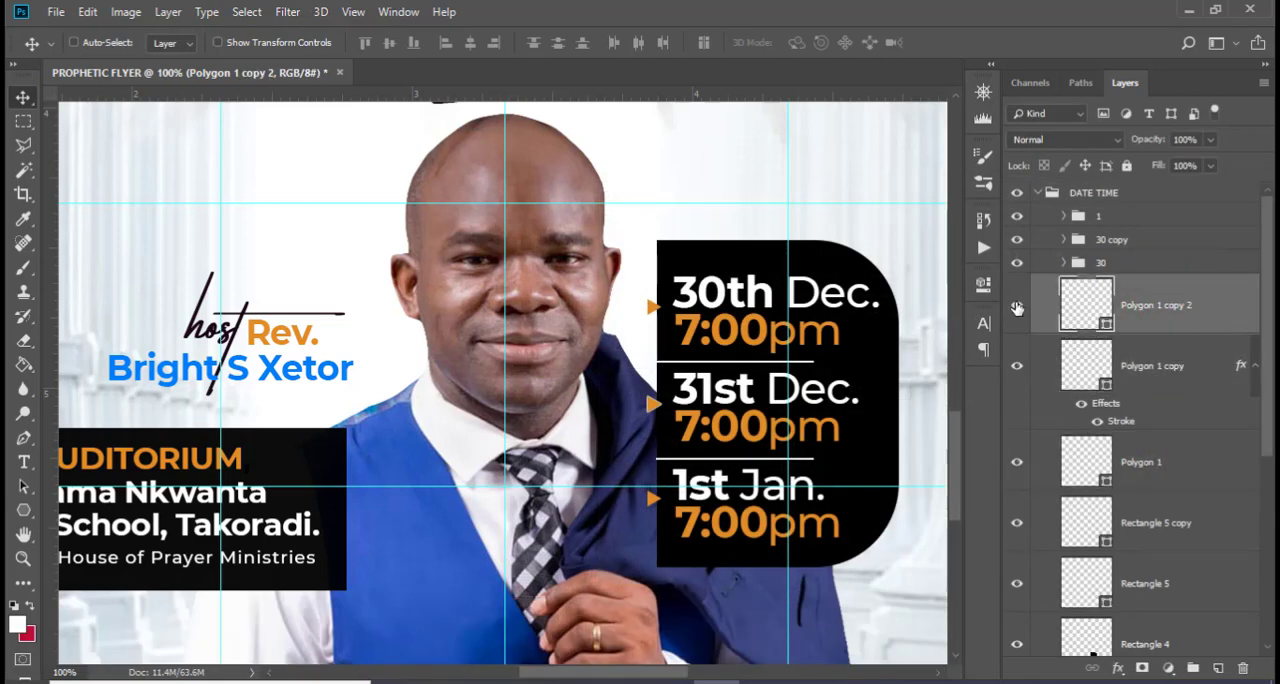
{"action": "left_click", "coordinate": [1016, 305]}
{"action": "left_click", "coordinate": [1016, 306]}
{"action": "double_click", "coordinate": [1220, 283]}
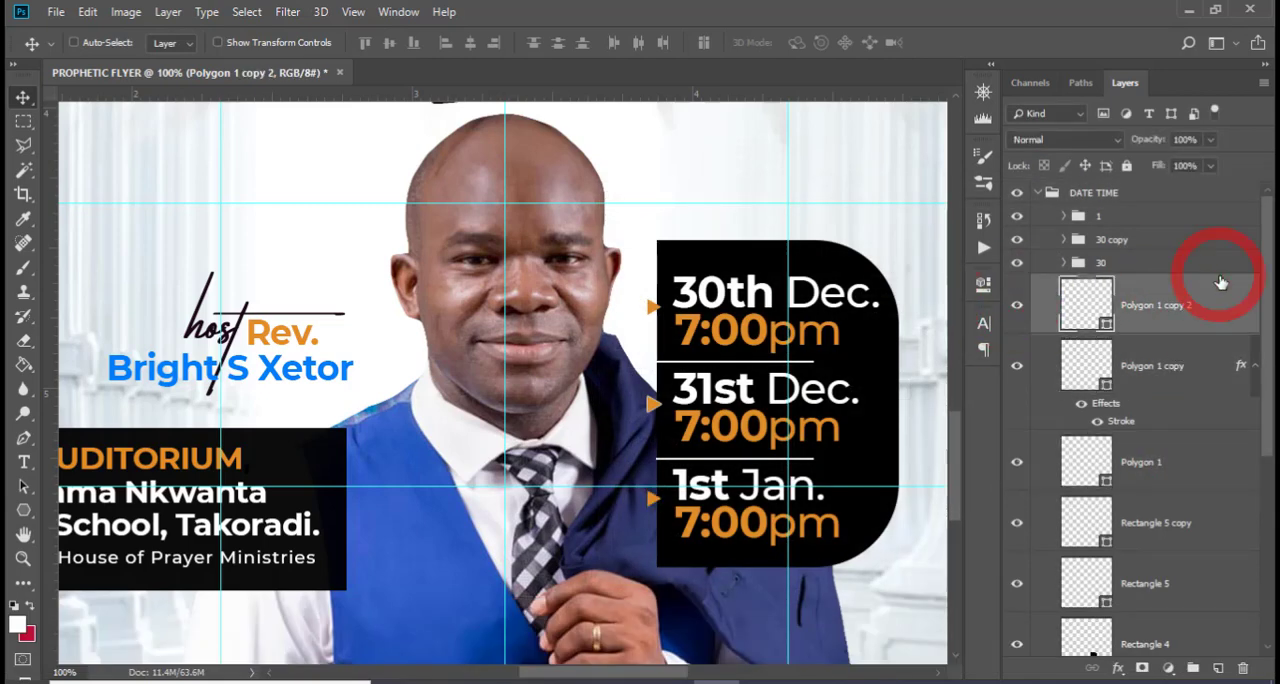
{"action": "left_click", "coordinate": [578, 346]}
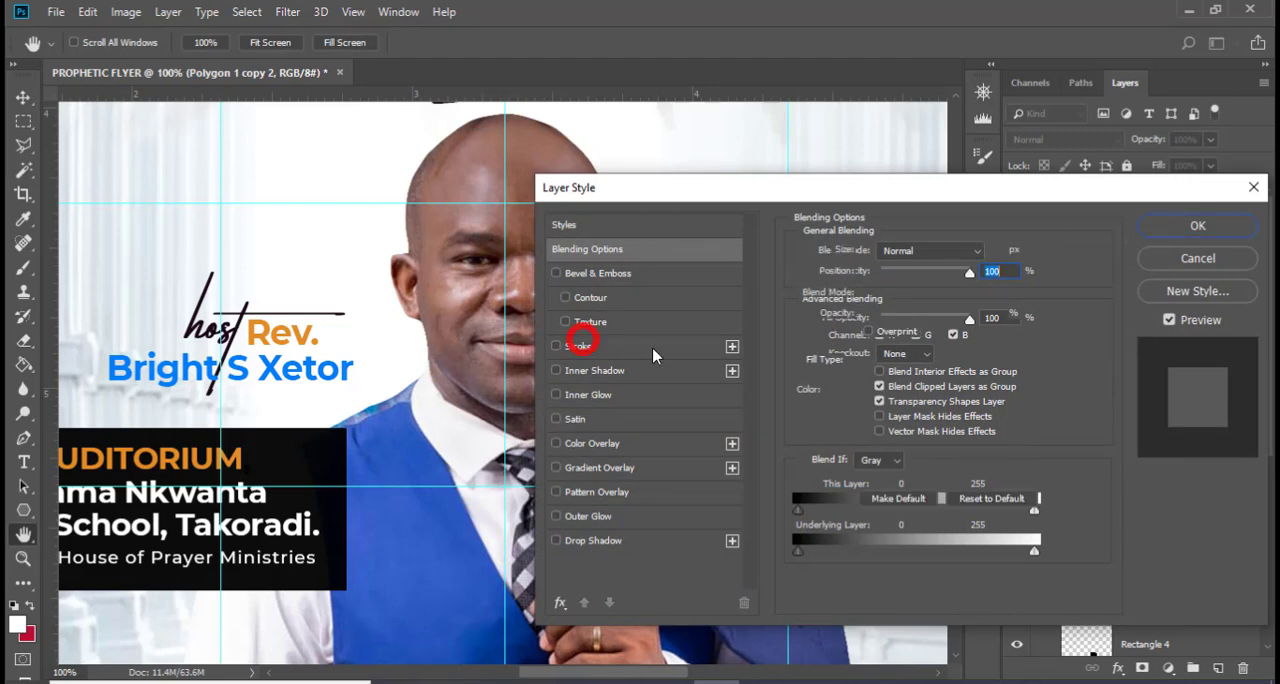
{"action": "left_click", "coordinate": [1171, 225]}
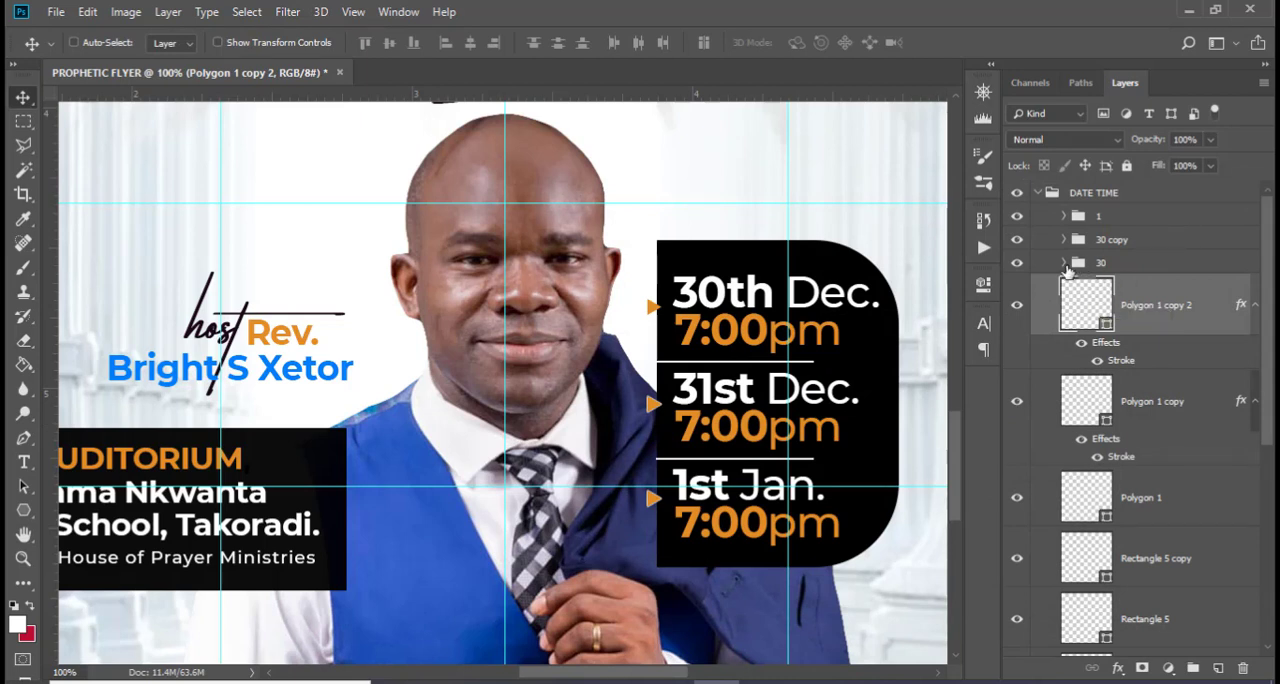
Collapse the DATE TIME group and draw a thin black rectangle about 361 × 5 px just above the CHURCH AUDITORIUM box
{"action": "left_click", "coordinate": [1038, 193]}
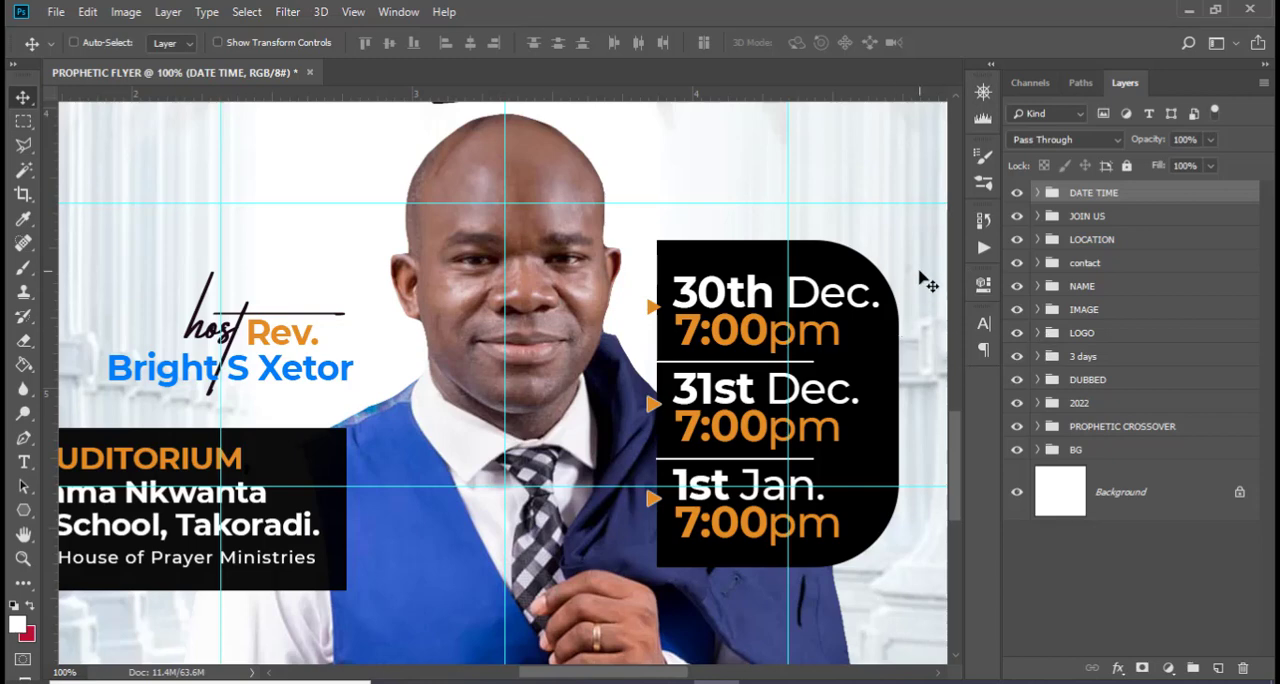
{"action": "key", "text": "ctrl+0"}
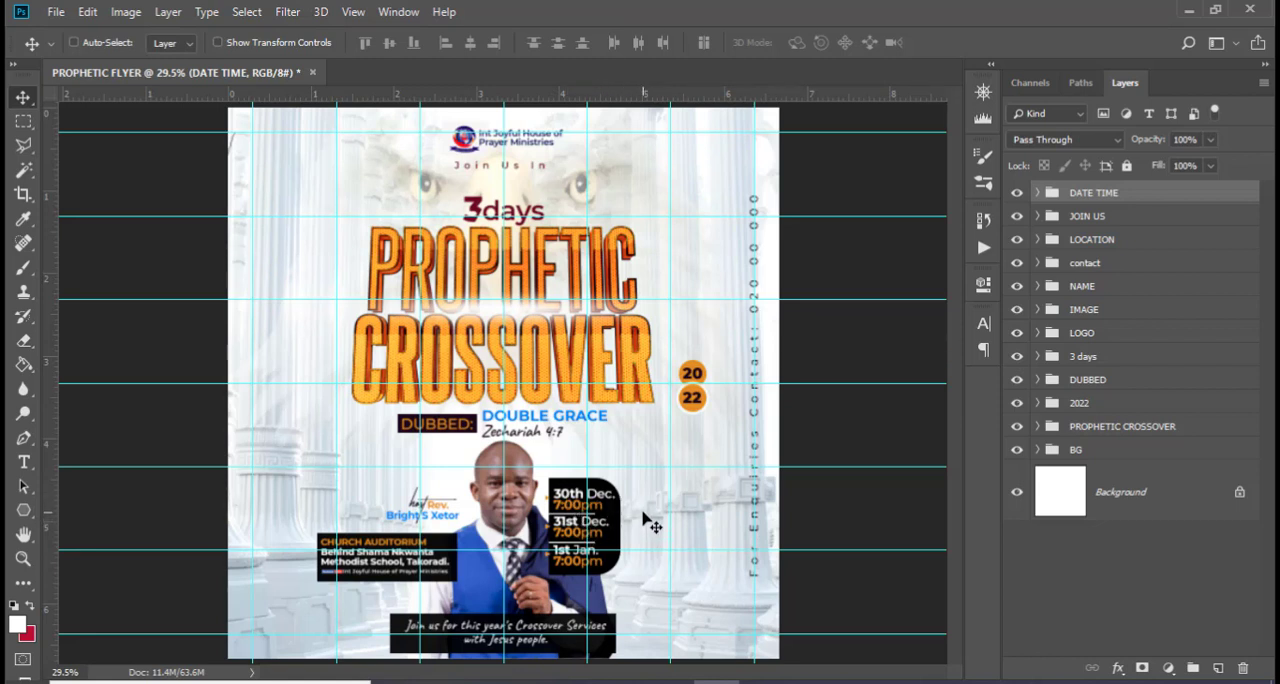
{"action": "left_click", "coordinate": [1083, 197]}
{"action": "left_click", "coordinate": [23, 510]}
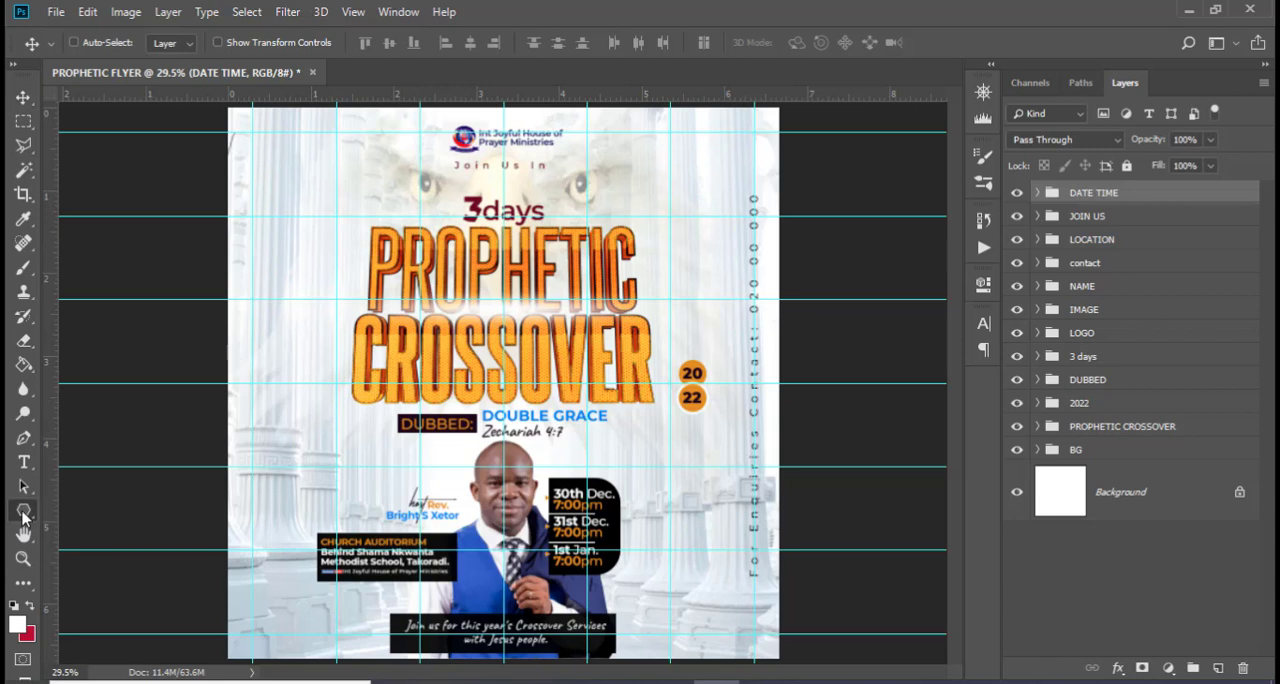
{"action": "left_click", "coordinate": [78, 510]}
{"action": "left_click_drag", "start_coordinate": [284, 523], "coordinate": [383, 524]}
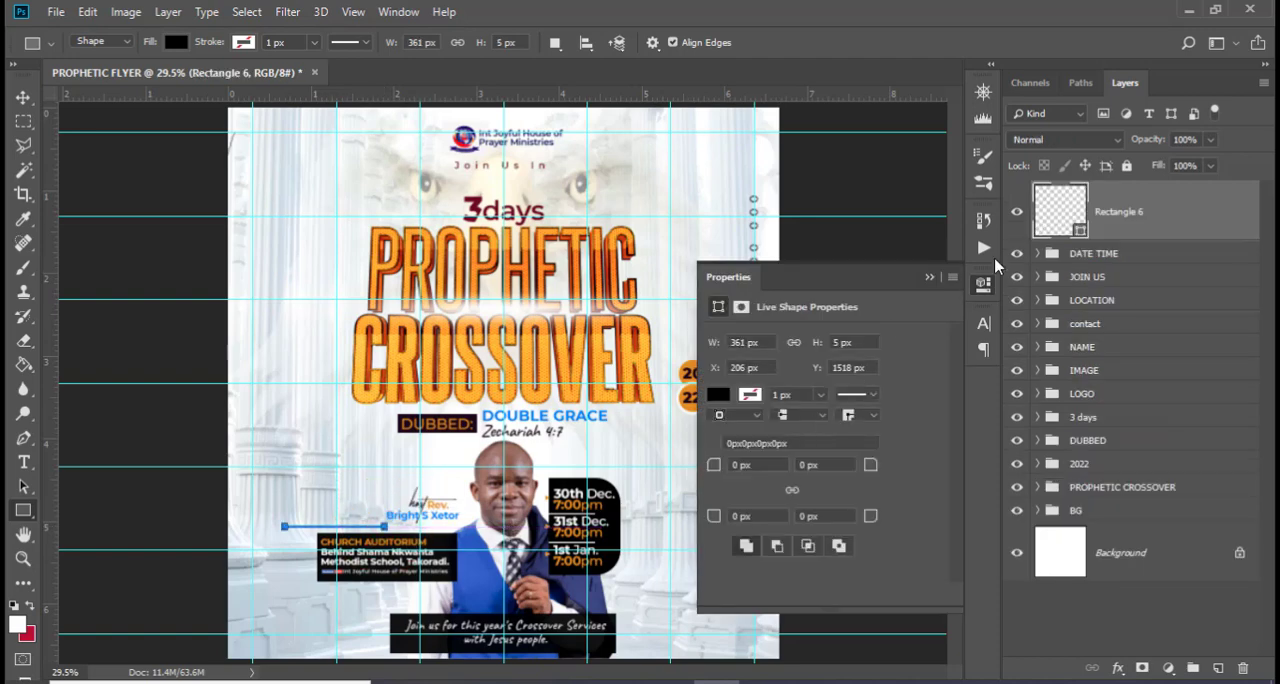
Nudge the thin black rectangle down slightly to Y 1524 px, closer to the CHURCH AUDITORIUM box
{"action": "key", "text": "v"}
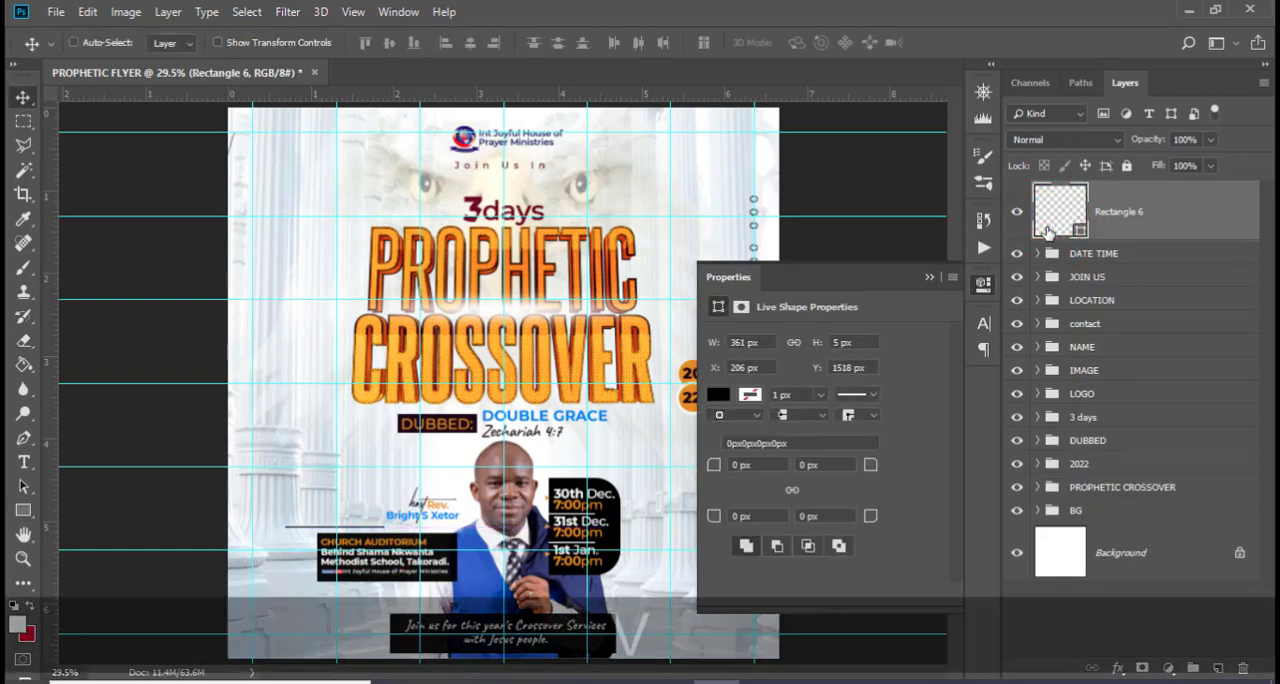
{"action": "key", "text": "Down"}
{"action": "key", "text": "Down"}
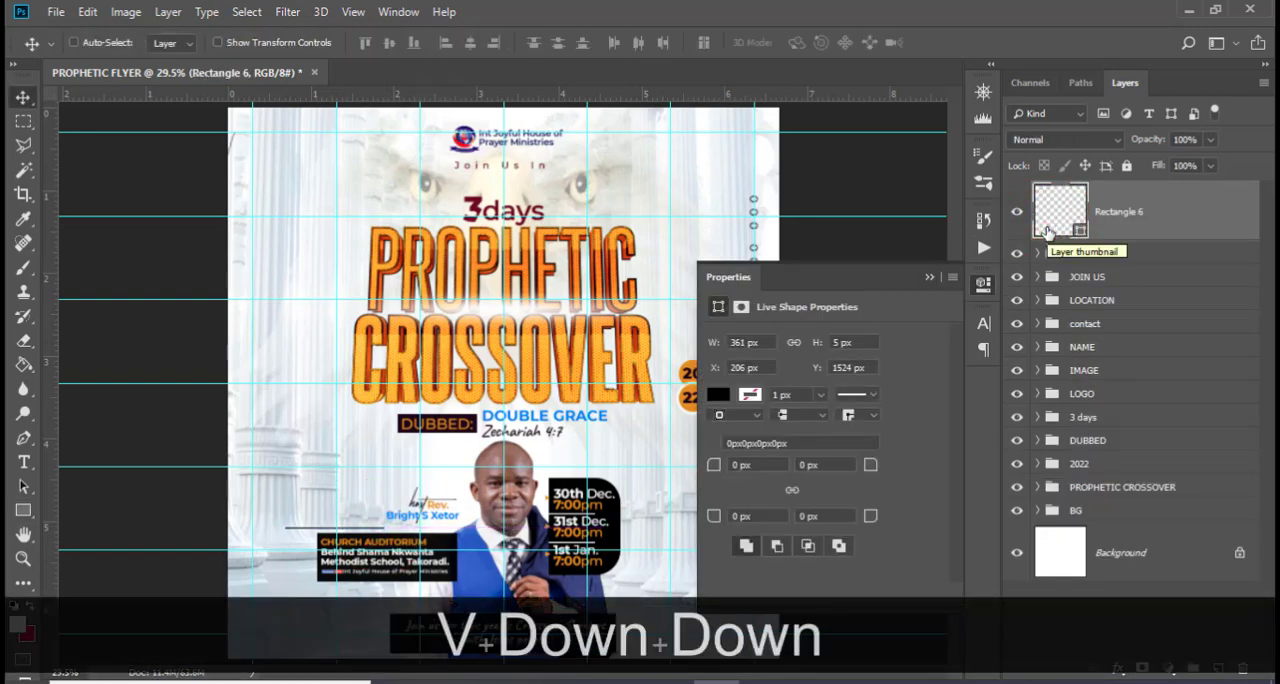
Duplicate the thin black line and place the copy just below the CHURCH AUDITORIUM box at X 651 px, Y 1734 px
{"action": "key", "text": "ctrl+j"}
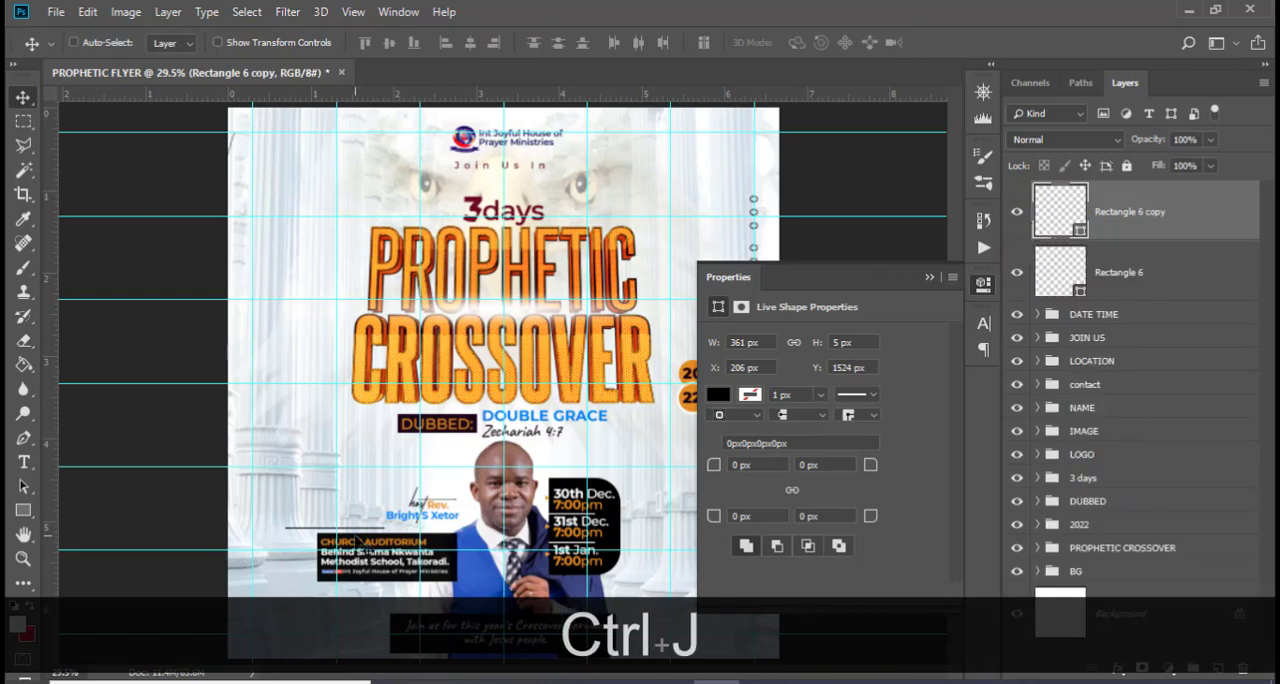
{"action": "left_click_drag", "start_coordinate": [362, 539], "coordinate": [486, 594]}
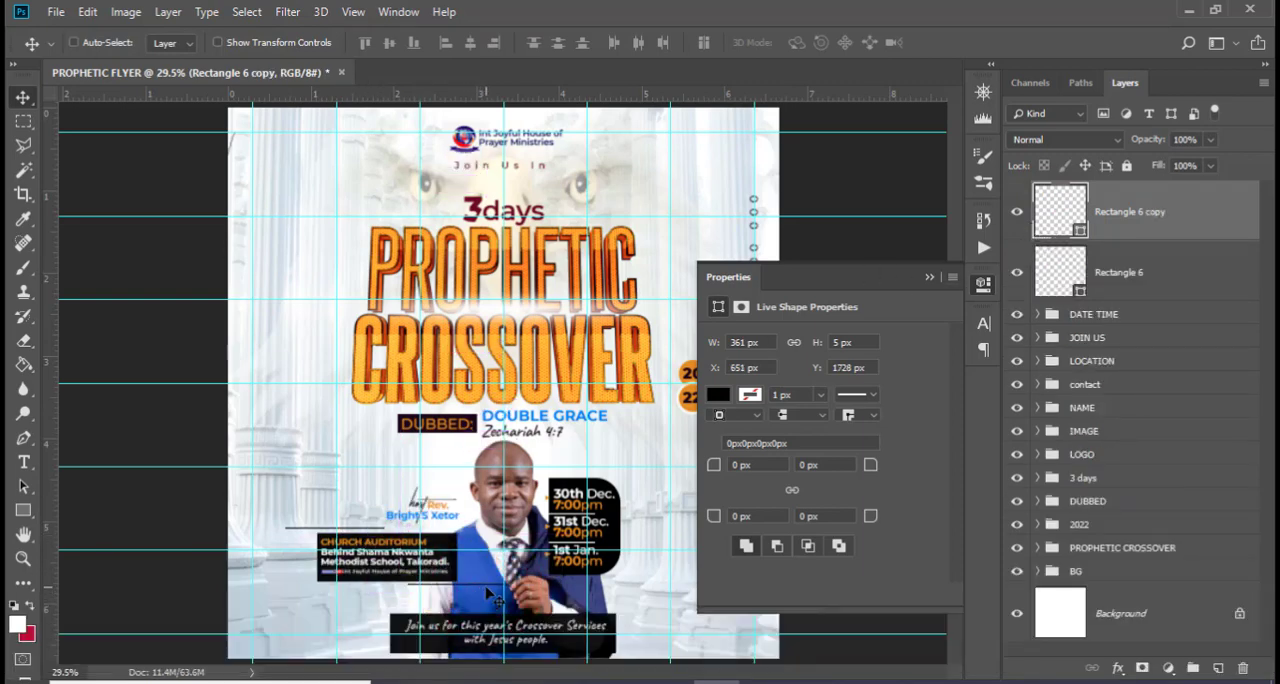
{"action": "key", "text": "Down"}
{"action": "key", "text": "Down"}
{"action": "key", "text": "ctrl"}
Duplicate the lower line and place the new copy just above the invitation box, extending past its right edge
{"action": "key", "text": "ctrl+j"}
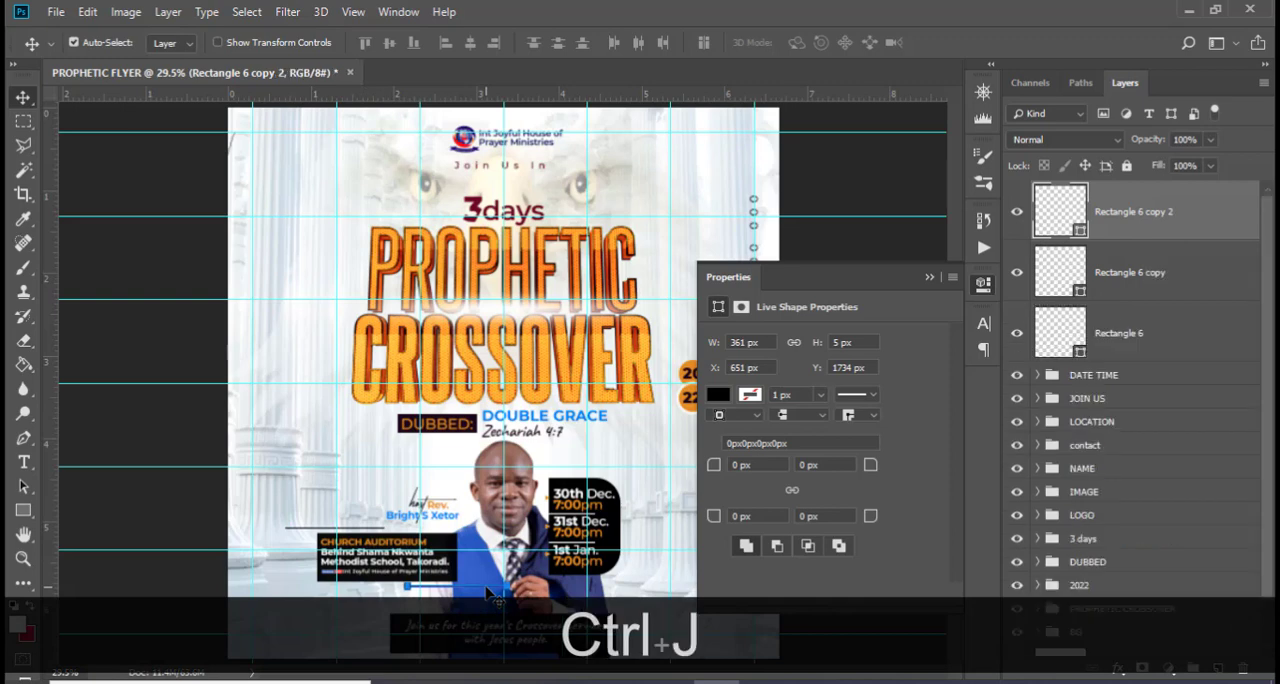
{"action": "left_click", "coordinate": [929, 278]}
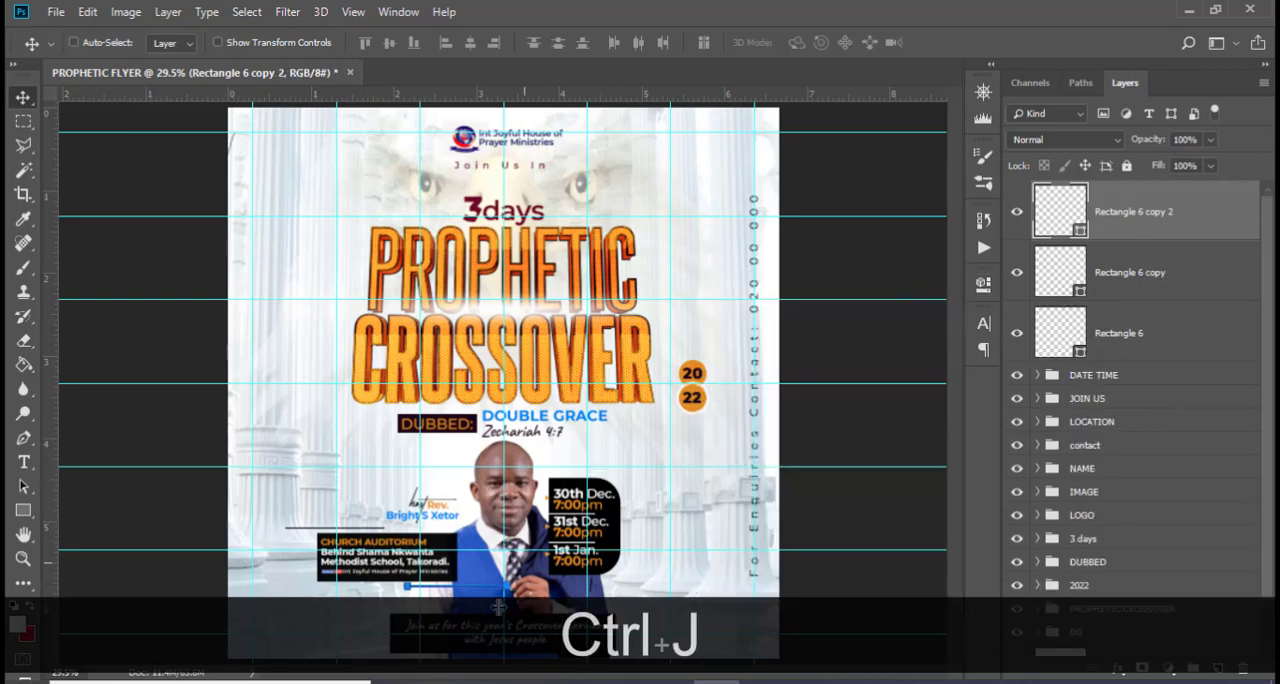
{"action": "key", "text": "ctrl+equal"}
{"action": "scroll", "coordinate": [453, 385], "scroll_direction": "down", "scroll_amount": 2}
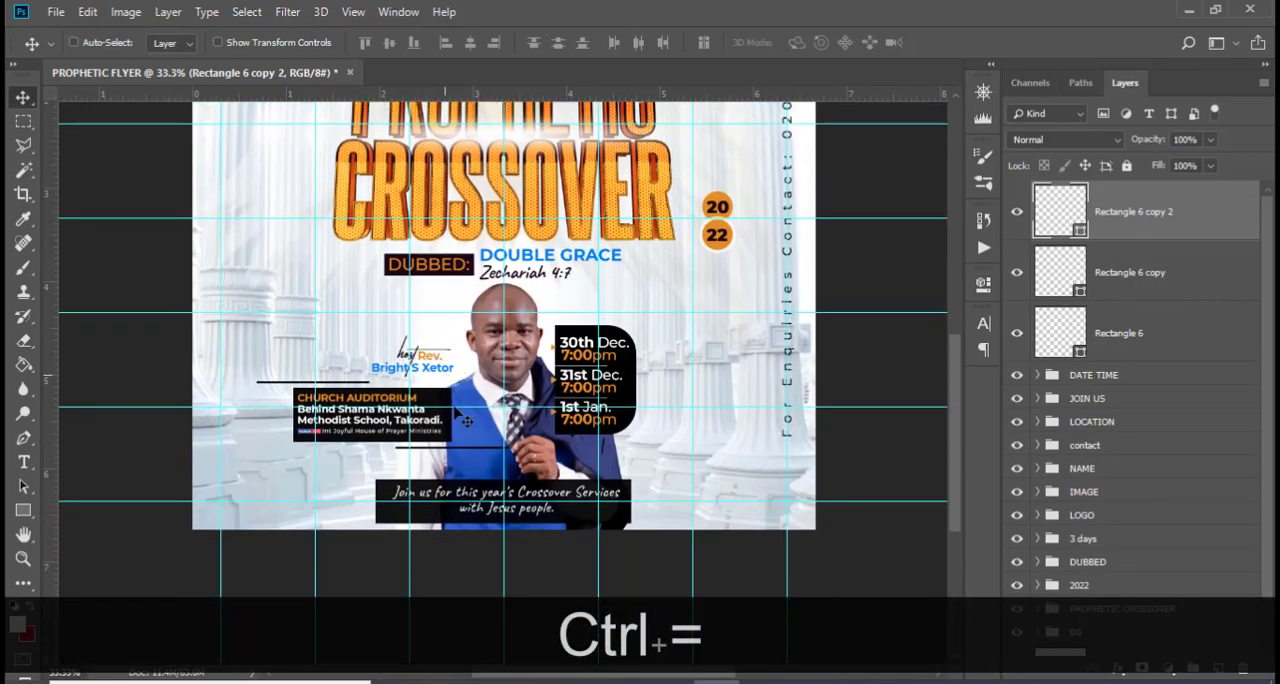
{"action": "left_click_drag", "start_coordinate": [443, 468], "coordinate": [623, 487]}
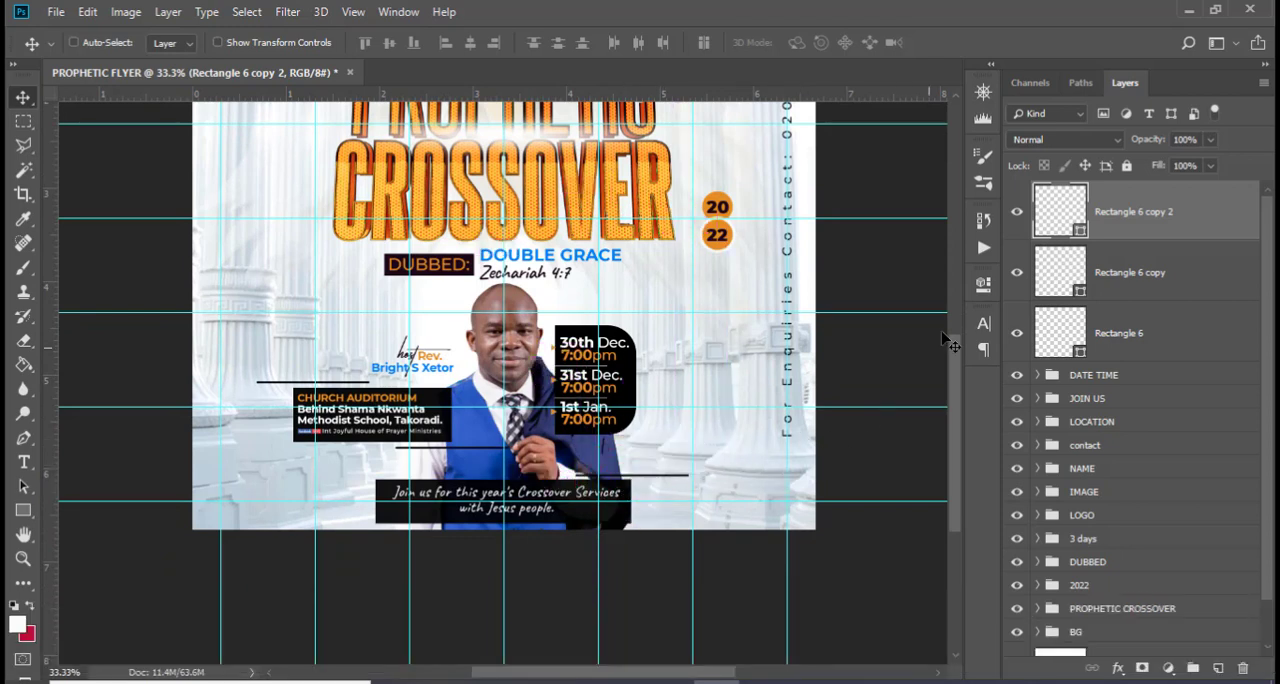
Group the three thin rectangle layers and name the group "extra"
{"action": "left_click", "coordinate": [1128, 336], "text": "shift"}
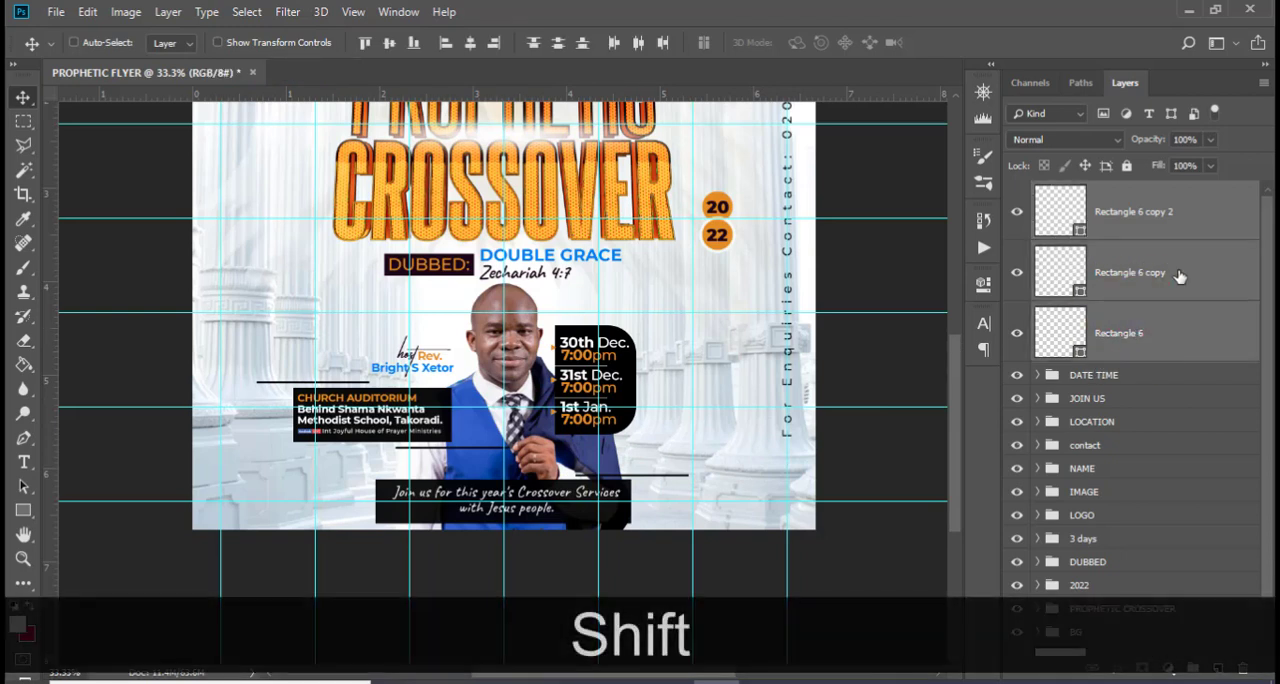
{"action": "key", "text": "ctrl+shift+g"}
{"action": "double_click", "coordinate": [1094, 197]}
{"action": "key", "text": "Caps_Lock"}
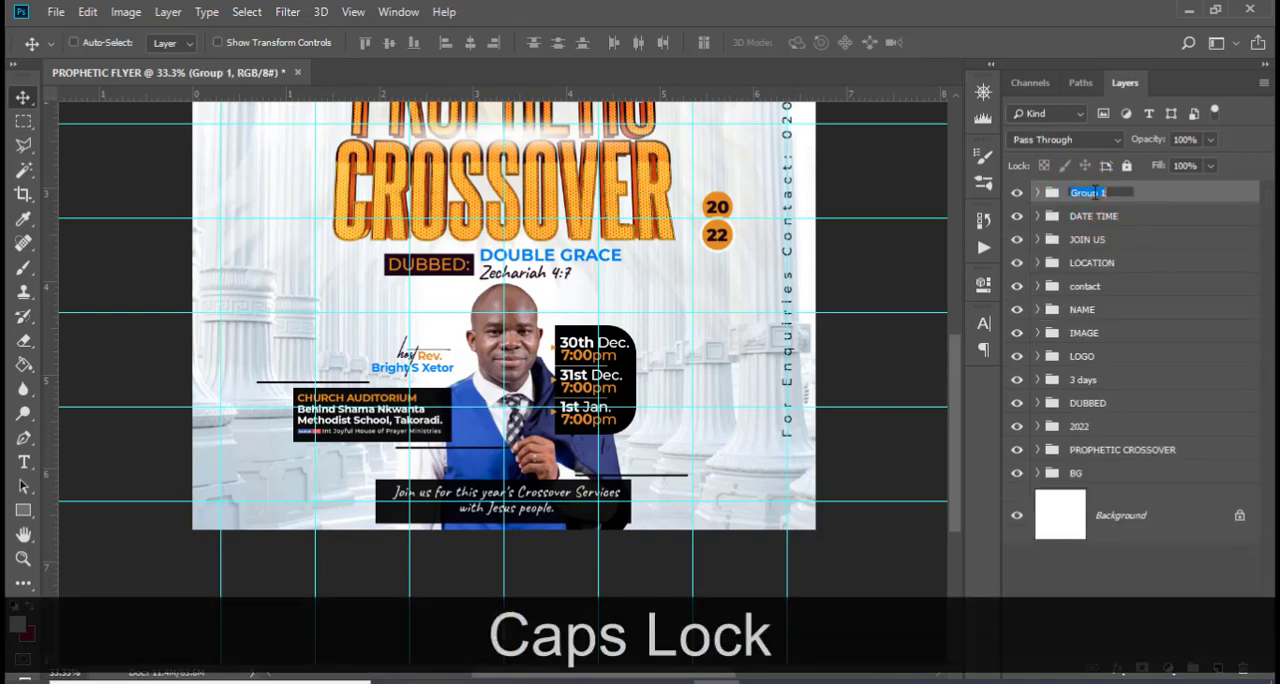
{"action": "type", "text": "extra"}
{"action": "key", "text": "Return"}
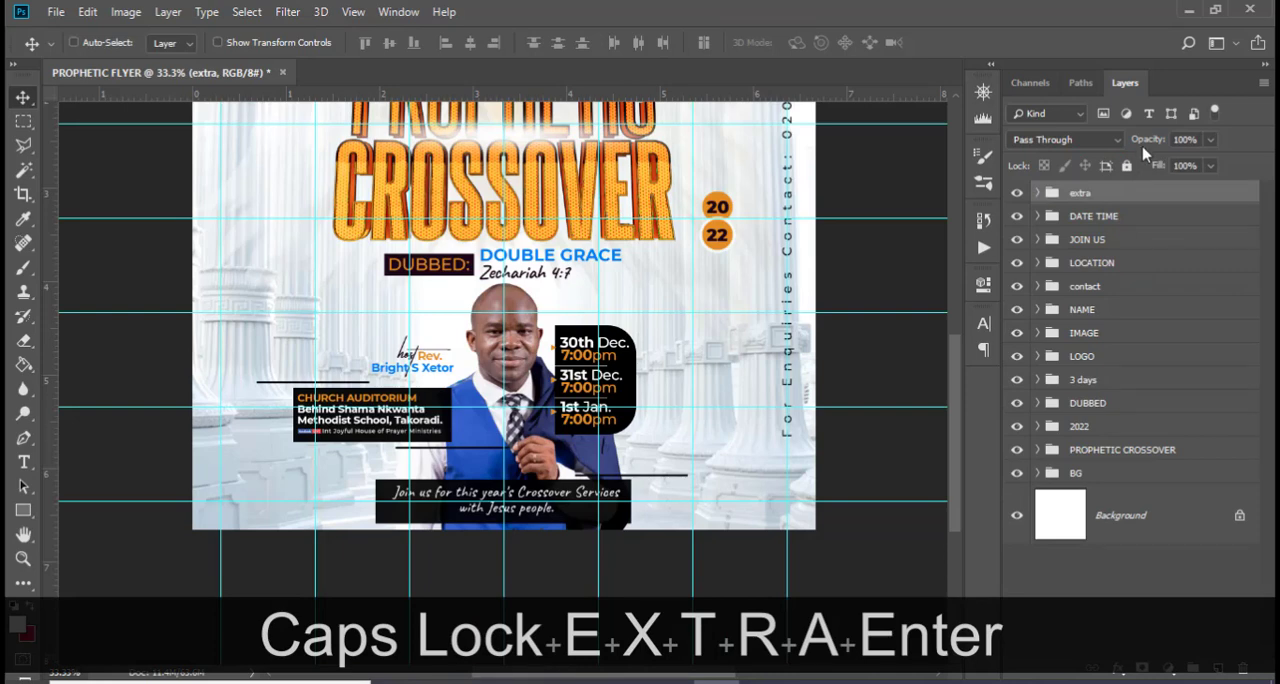
{"action": "left_click", "coordinate": [1170, 672]}
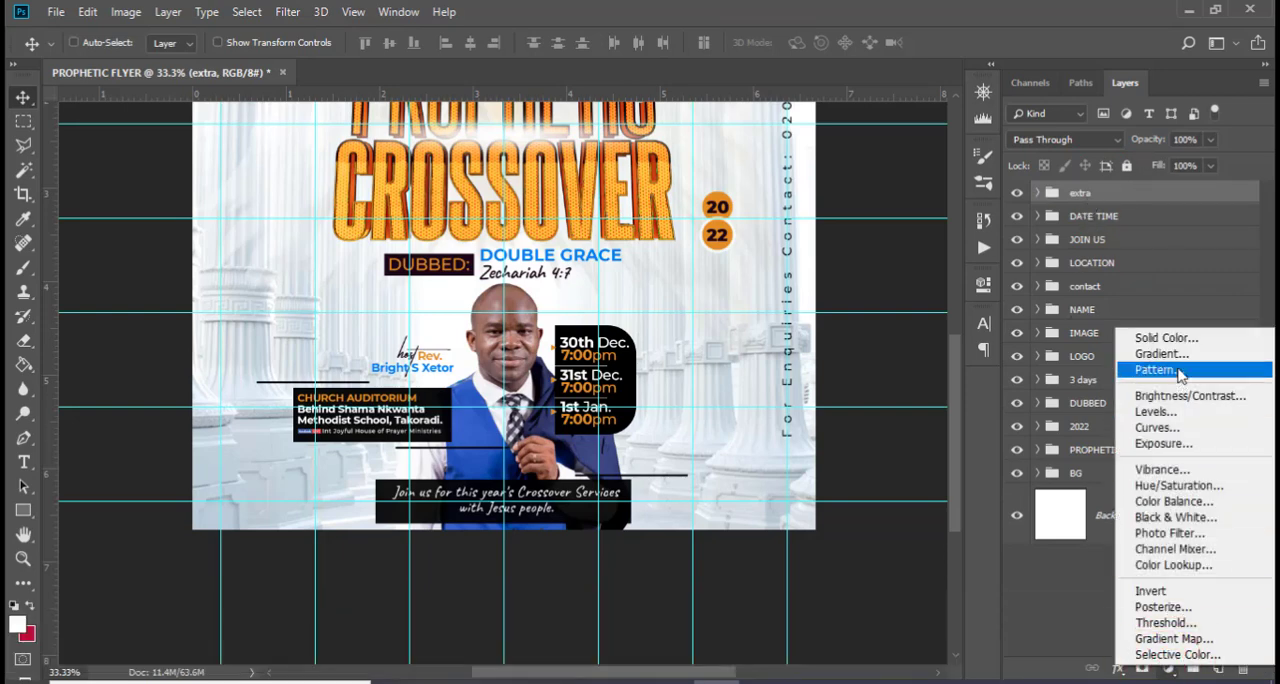
{"action": "left_click", "coordinate": [1130, 340]}
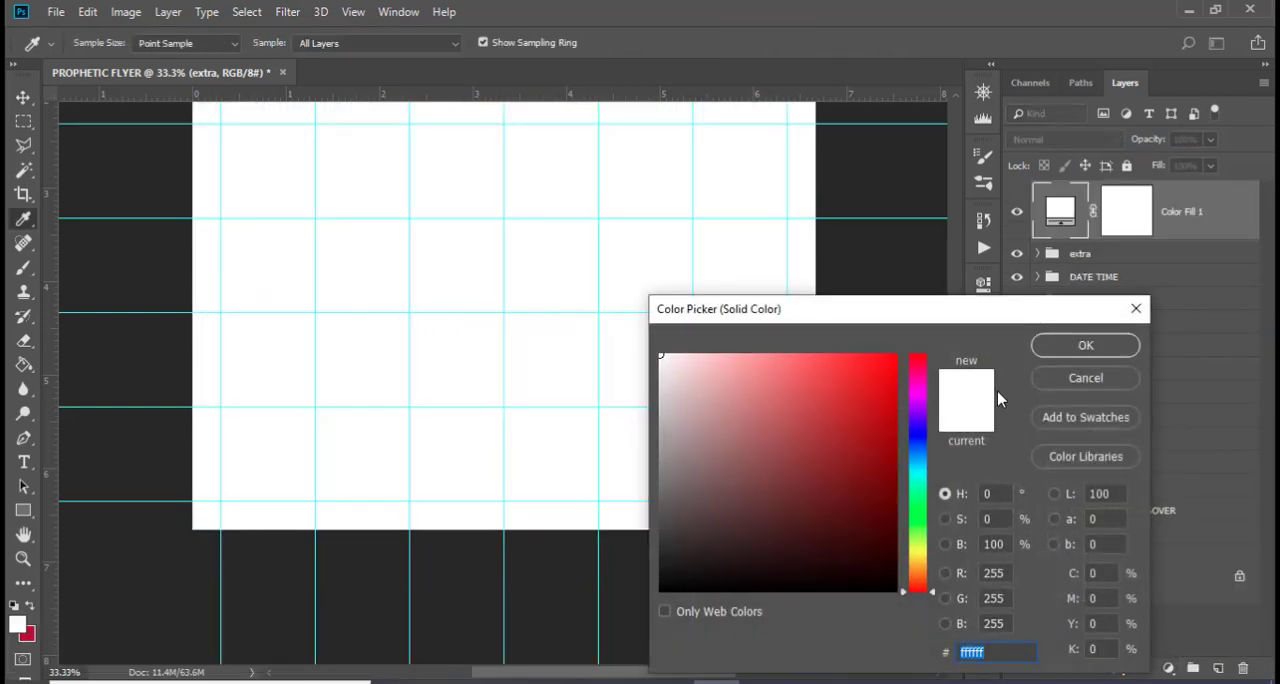
{"action": "left_click", "coordinate": [1082, 378]}
Add a Gradient Map adjustment layer above all groups using the black-to-white Platinum preset
{"action": "left_click", "coordinate": [1168, 672]}
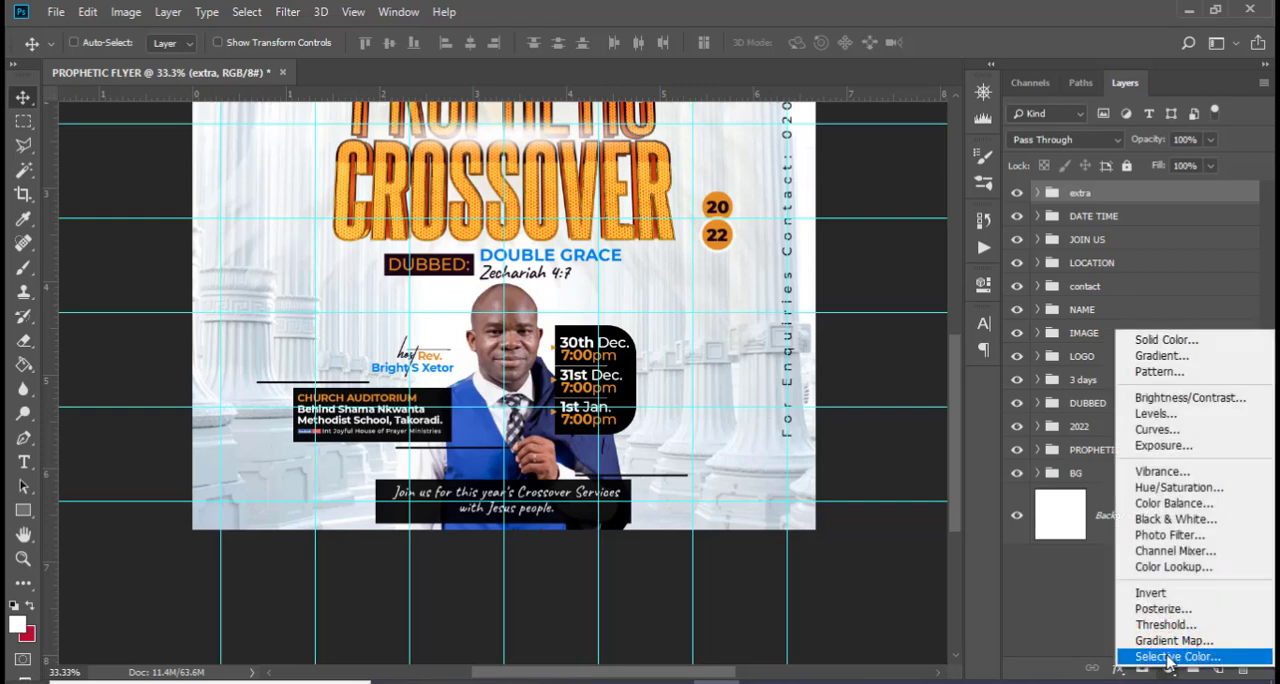
{"action": "left_click", "coordinate": [1170, 642]}
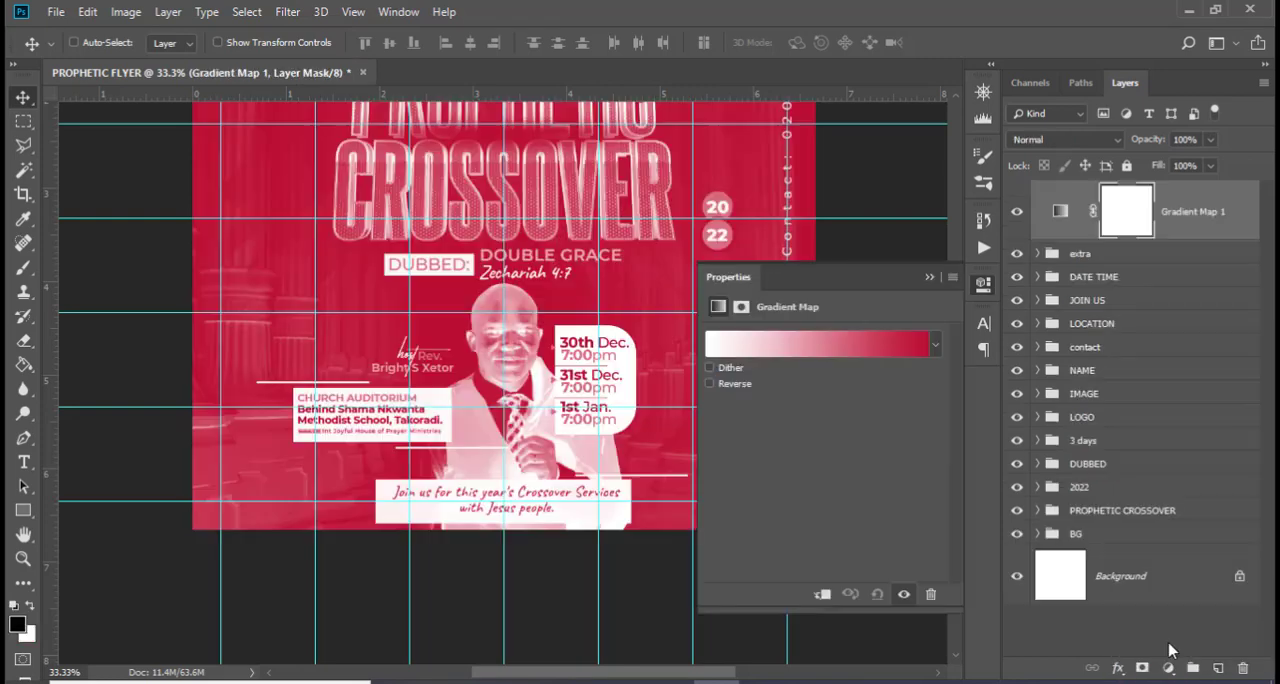
{"action": "left_click", "coordinate": [814, 350]}
{"action": "left_click", "coordinate": [800, 261]}
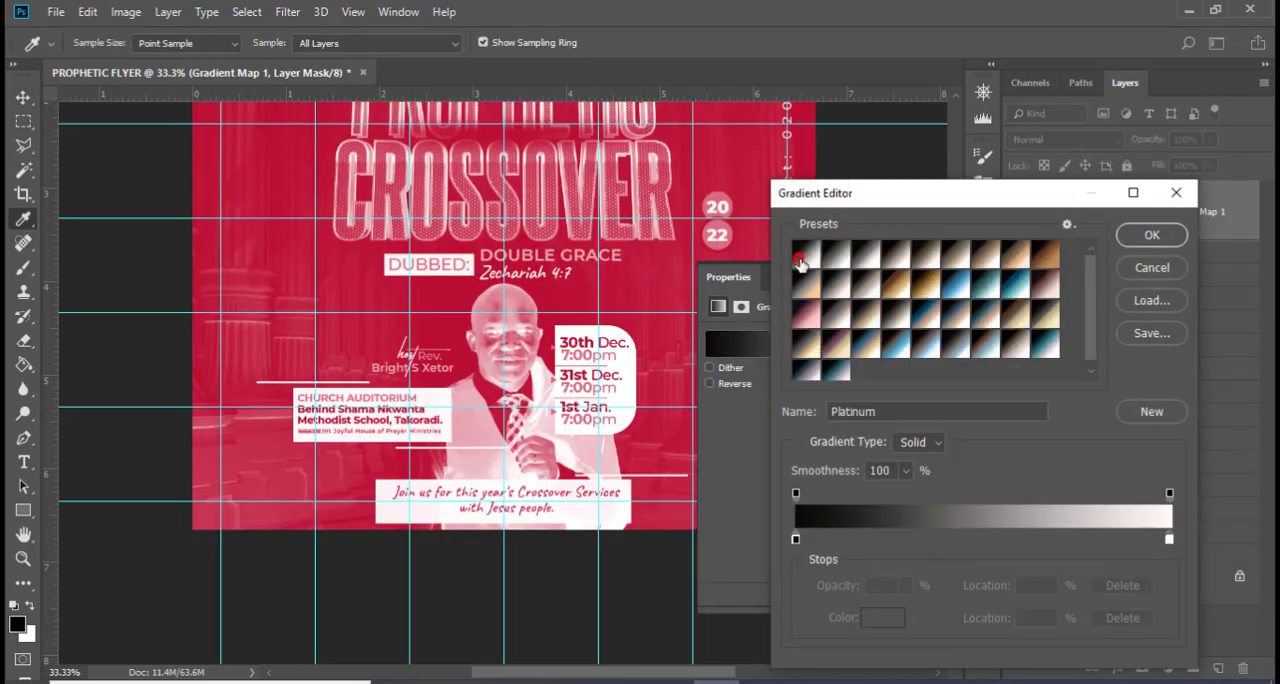
{"action": "left_click", "coordinate": [1143, 232]}
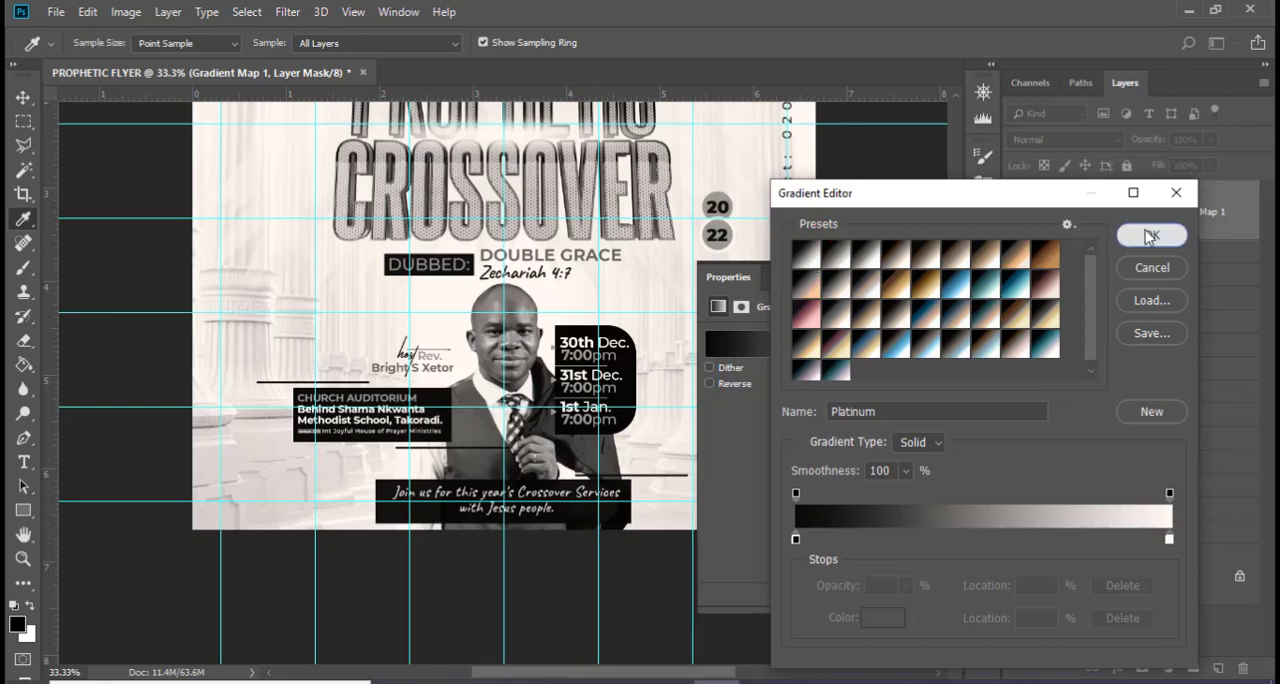
Set the Gradient Map layer's blend mode to Soft Light and its opacity to 60%
{"action": "left_click", "coordinate": [1065, 139]}
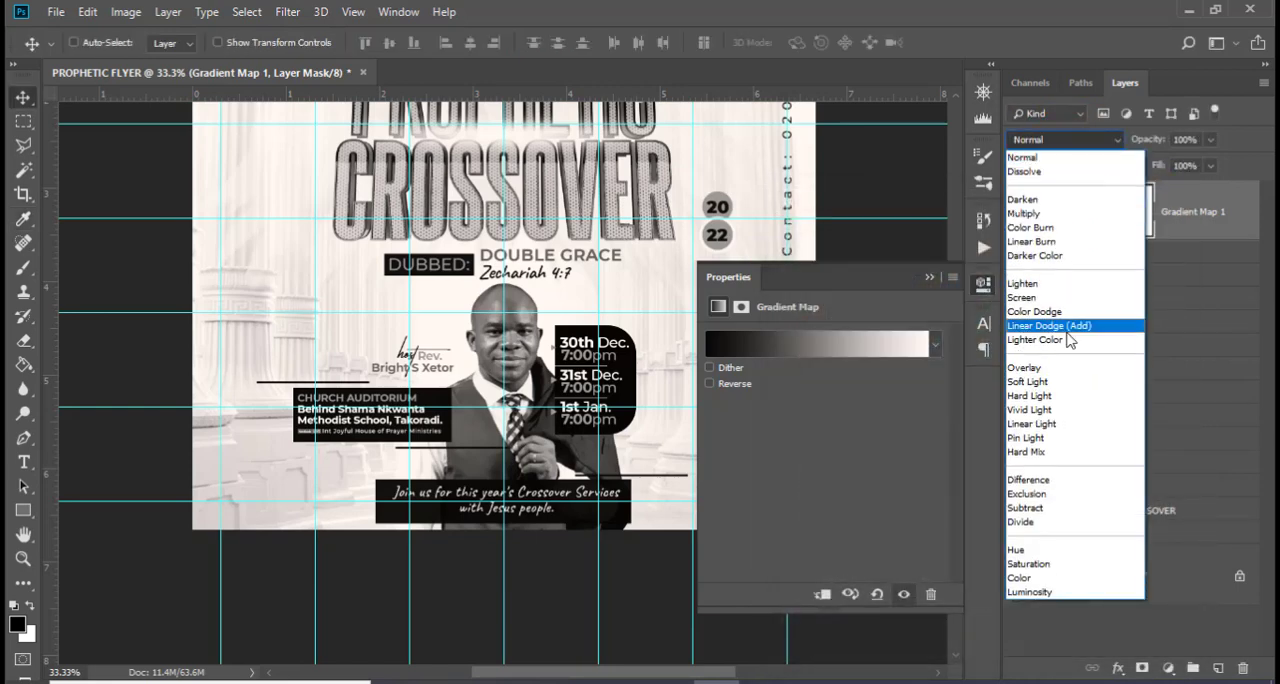
{"action": "left_click", "coordinate": [1018, 382]}
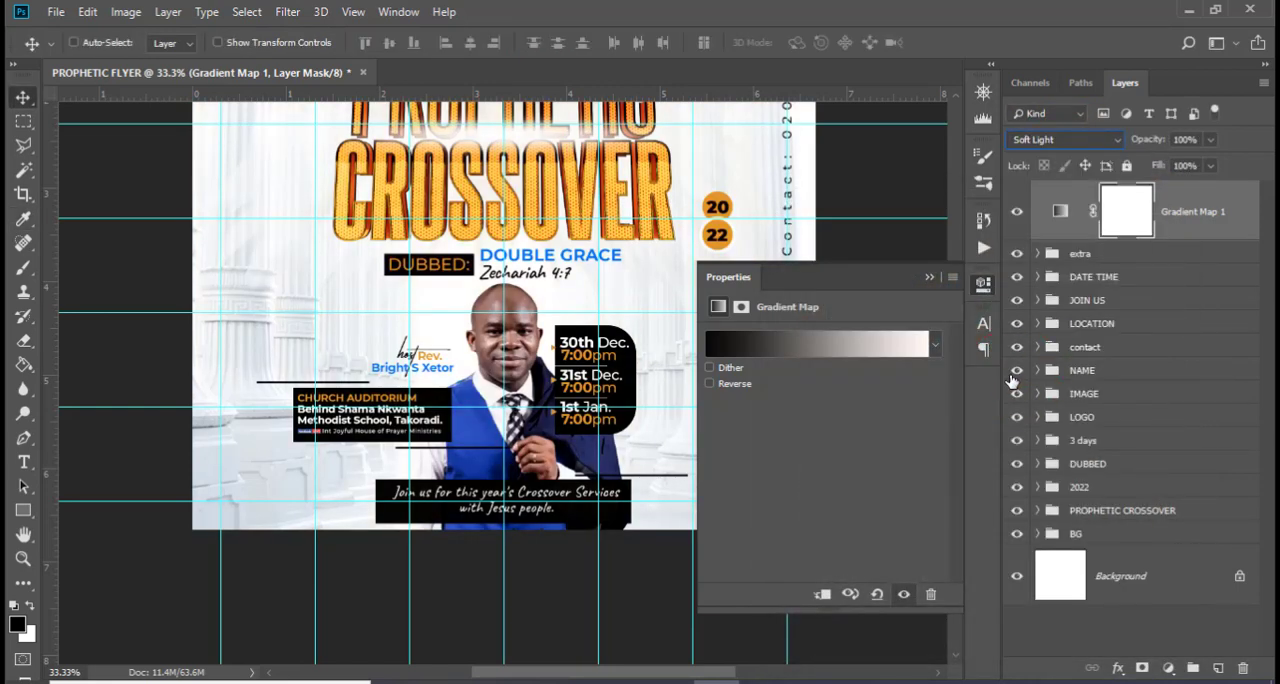
{"action": "left_click", "coordinate": [1197, 140]}
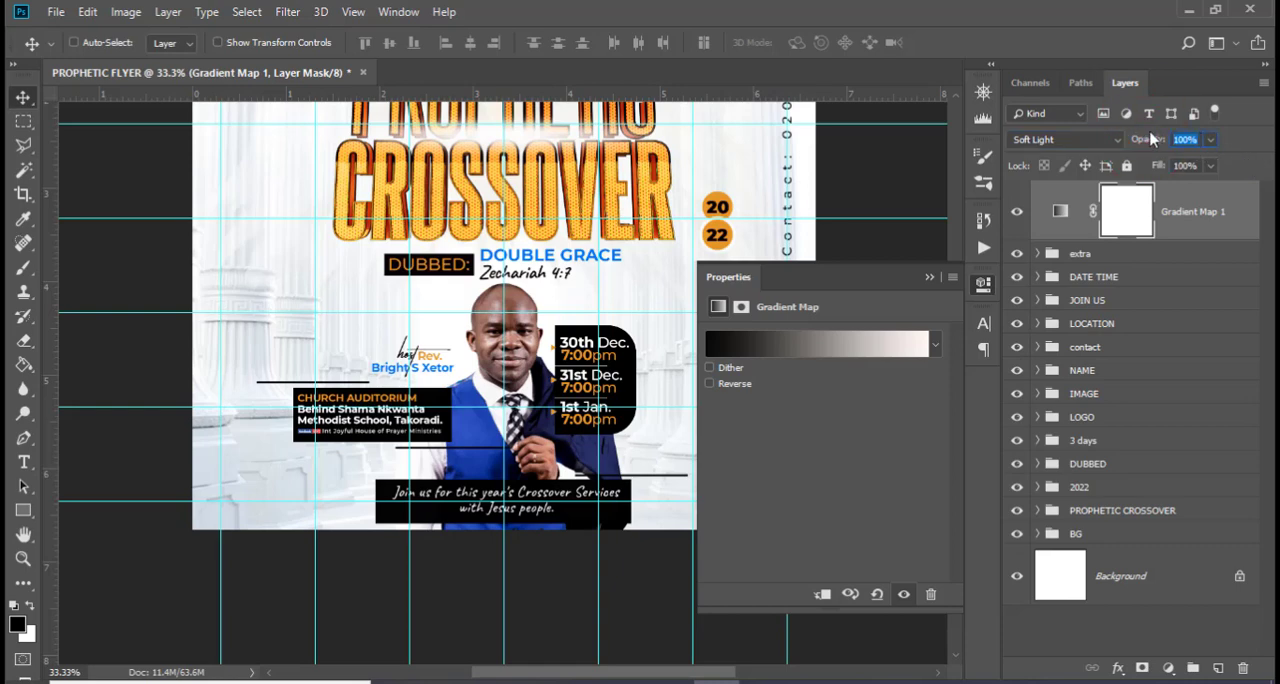
{"action": "type", "text": "60"}
{"action": "key", "text": "Return"}
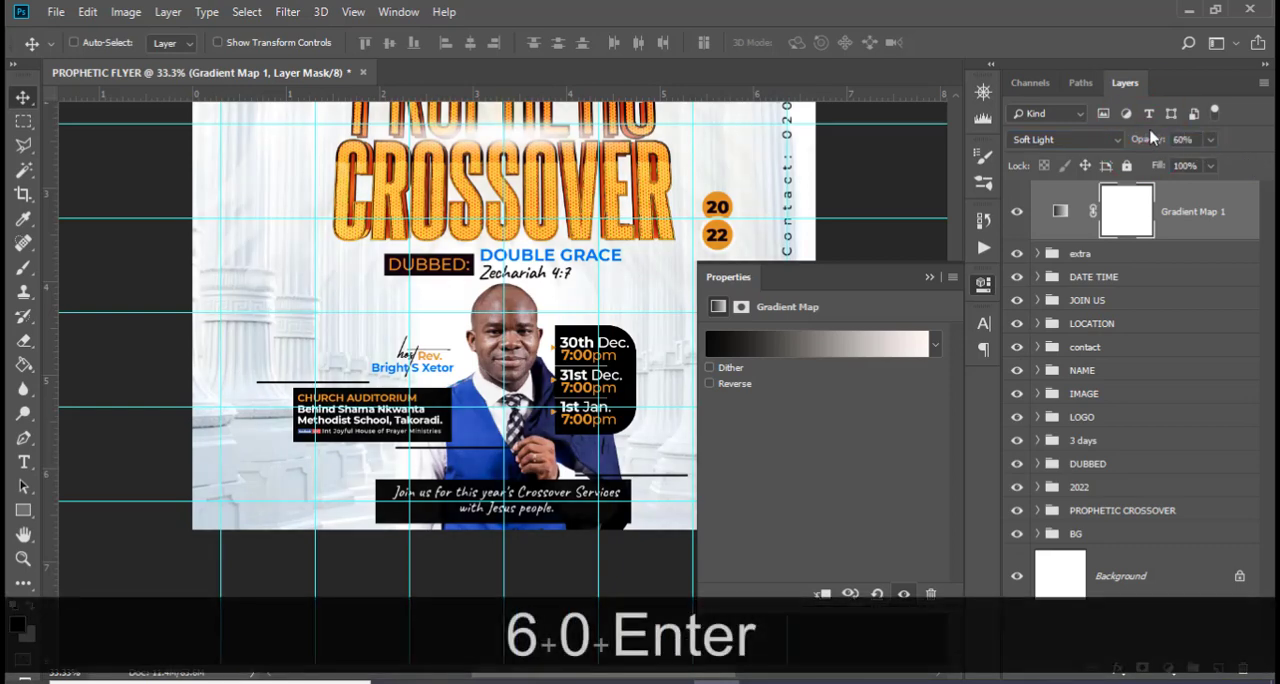
Hide the guides and view the whole flyer without the adjustment settings covering it
{"action": "key", "text": "ctrl+0"}
{"action": "key", "text": "ctrl+minus"}
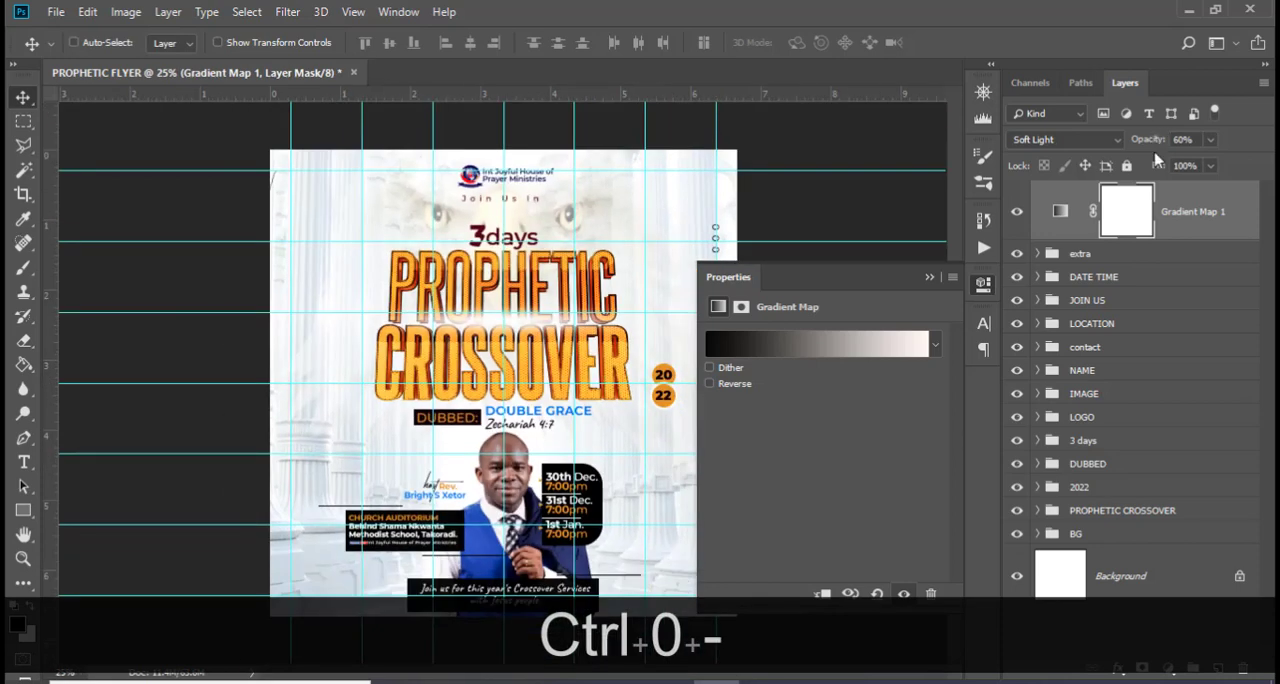
{"action": "left_click", "coordinate": [929, 277]}
{"action": "key", "text": "ctrl+h"}
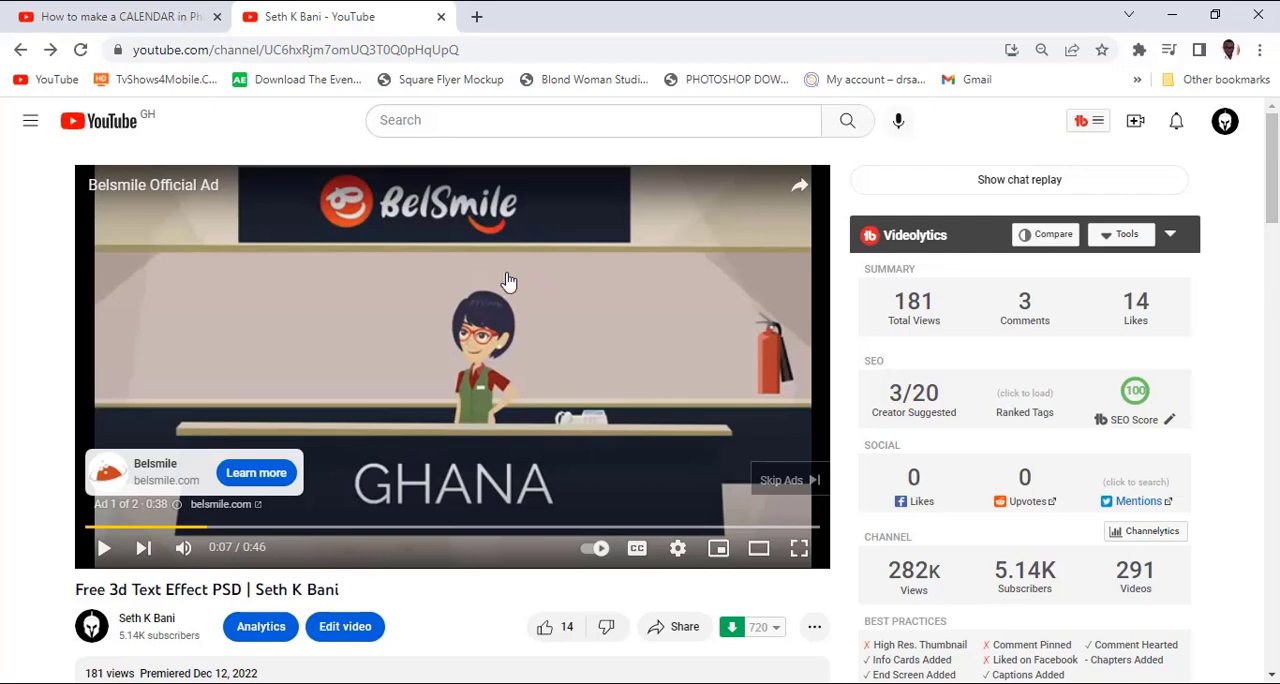
Switch to Chrome and open the Selar store linked in the YouTube channel banner to view its products
{"action": "scroll", "coordinate": [508, 280], "scroll_direction": "down", "scroll_amount": 5}
{"action": "scroll", "coordinate": [871, 326], "scroll_direction": "up", "scroll_amount": 6}
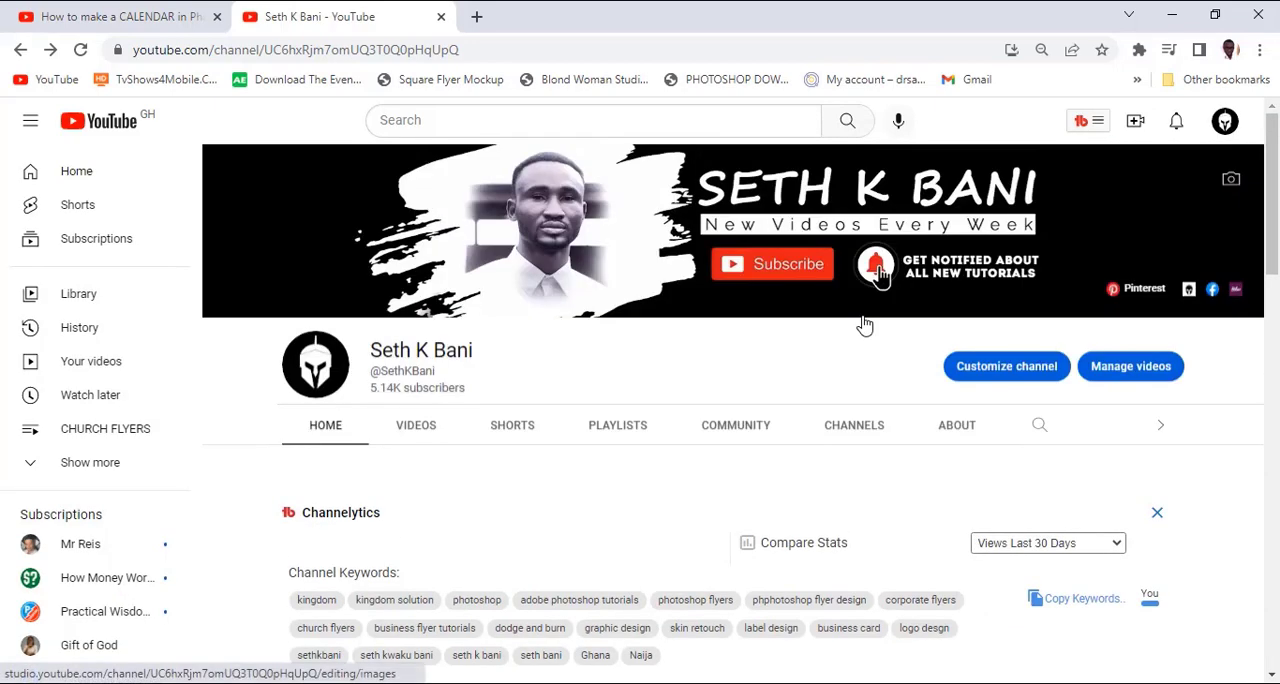
{"action": "left_click", "coordinate": [1236, 300]}
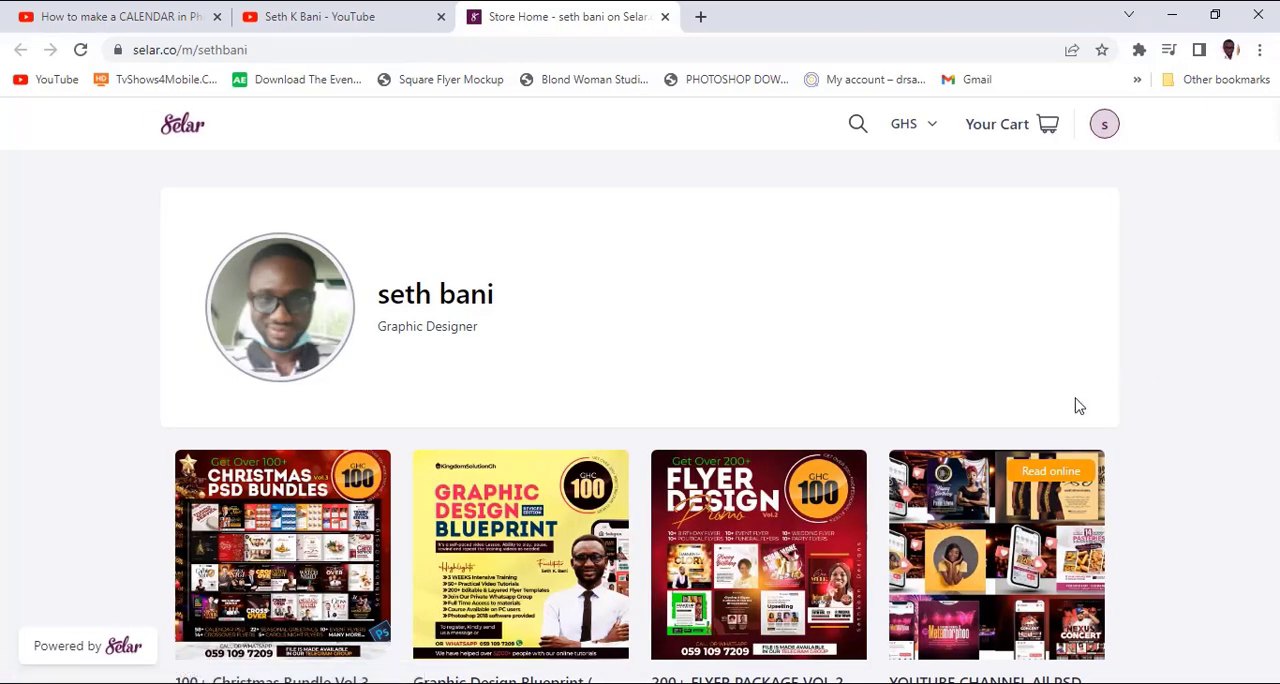
{"action": "scroll", "coordinate": [1074, 403], "scroll_direction": "down", "scroll_amount": 2}
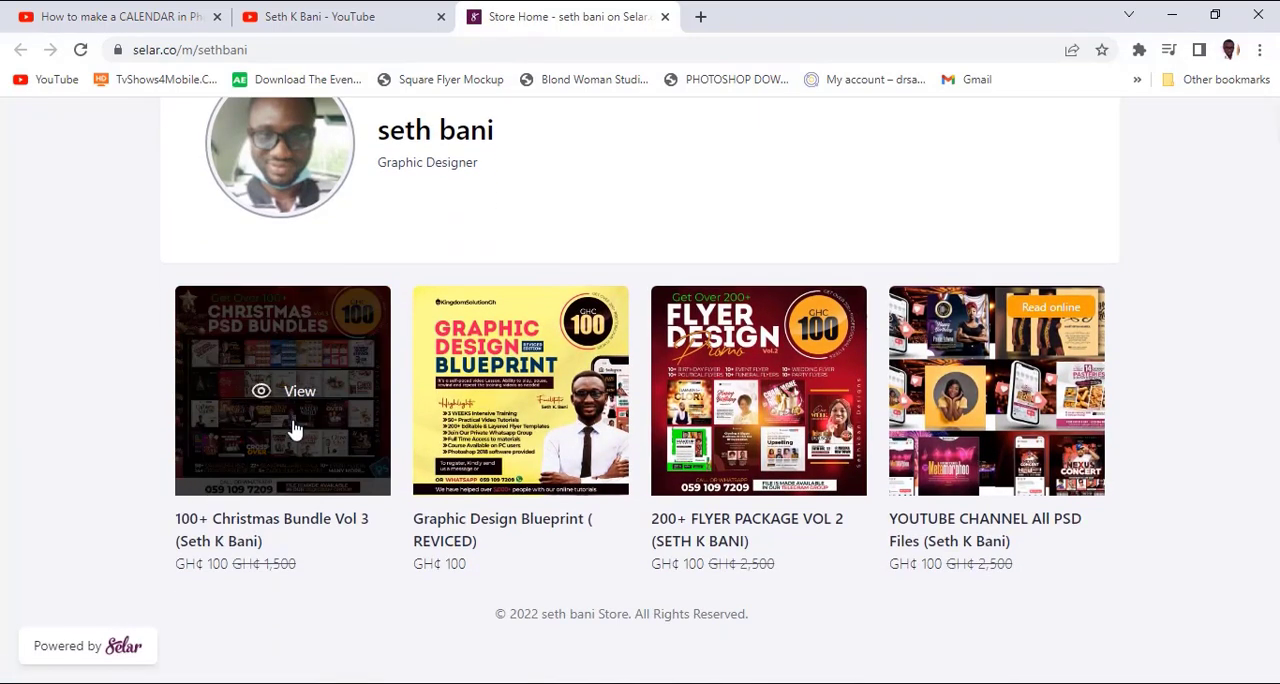
Examine the 100+ Christmas Bundle Vol 3 page's details and sample designs, then return to the store's product list
{"action": "left_click", "coordinate": [279, 515]}
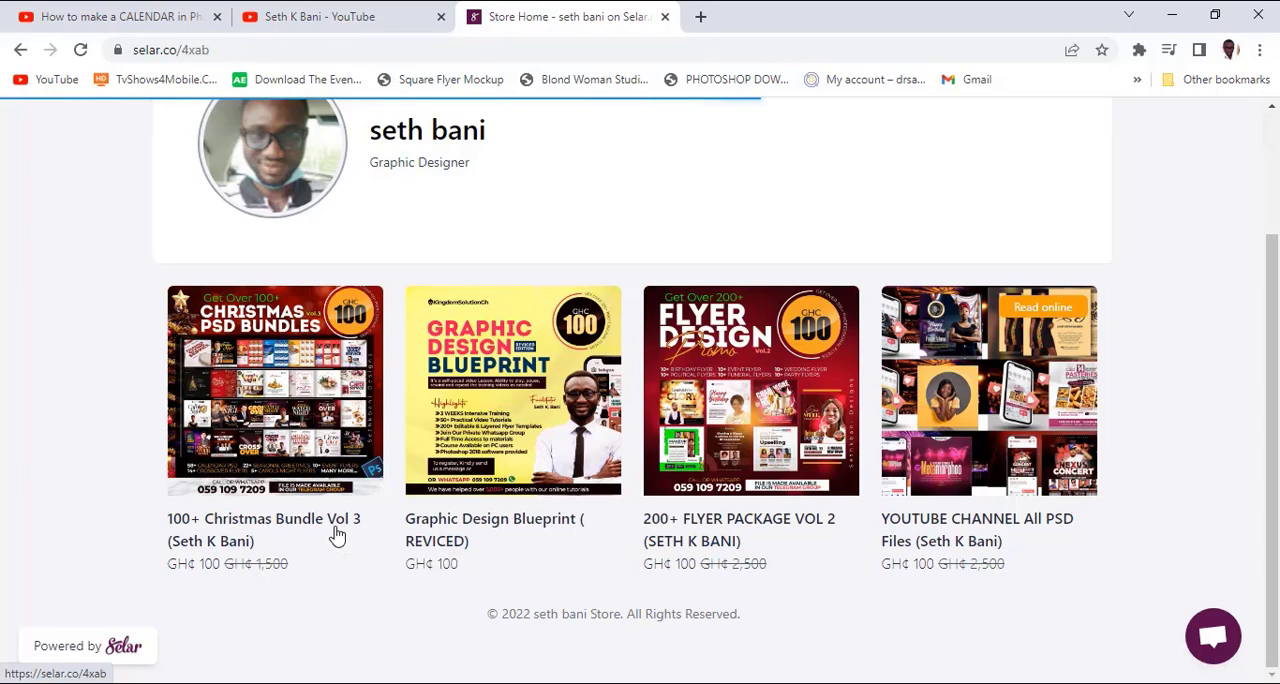
{"action": "scroll", "coordinate": [583, 469], "scroll_direction": "down", "scroll_amount": 11}
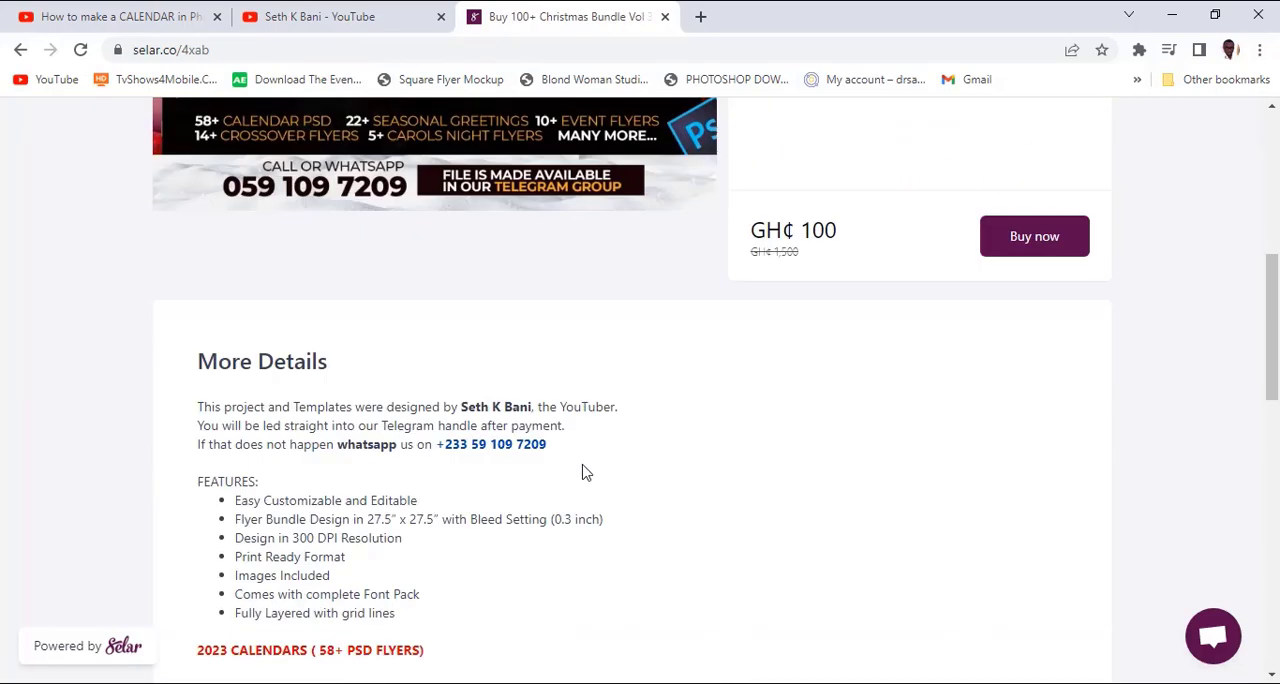
{"action": "scroll", "coordinate": [587, 469], "scroll_direction": "up", "scroll_amount": 4}
{"action": "scroll", "coordinate": [587, 470], "scroll_direction": "down", "scroll_amount": 10}
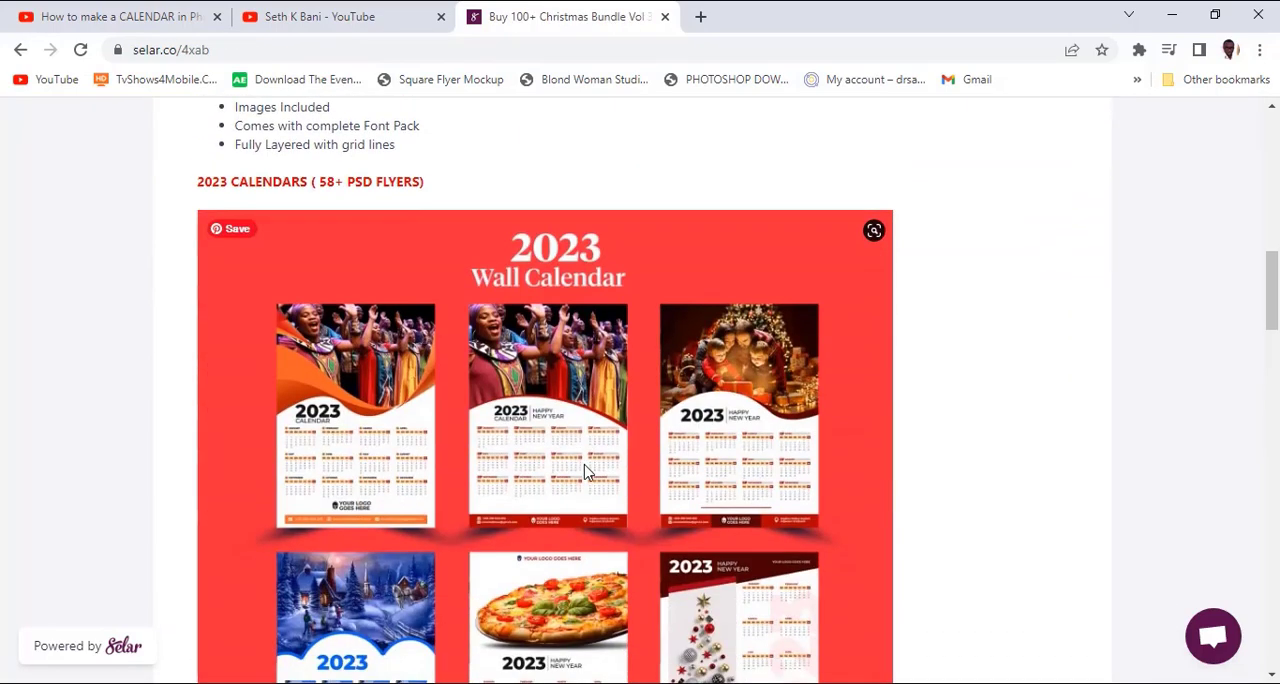
{"action": "scroll", "coordinate": [586, 471], "scroll_direction": "down", "scroll_amount": 20}
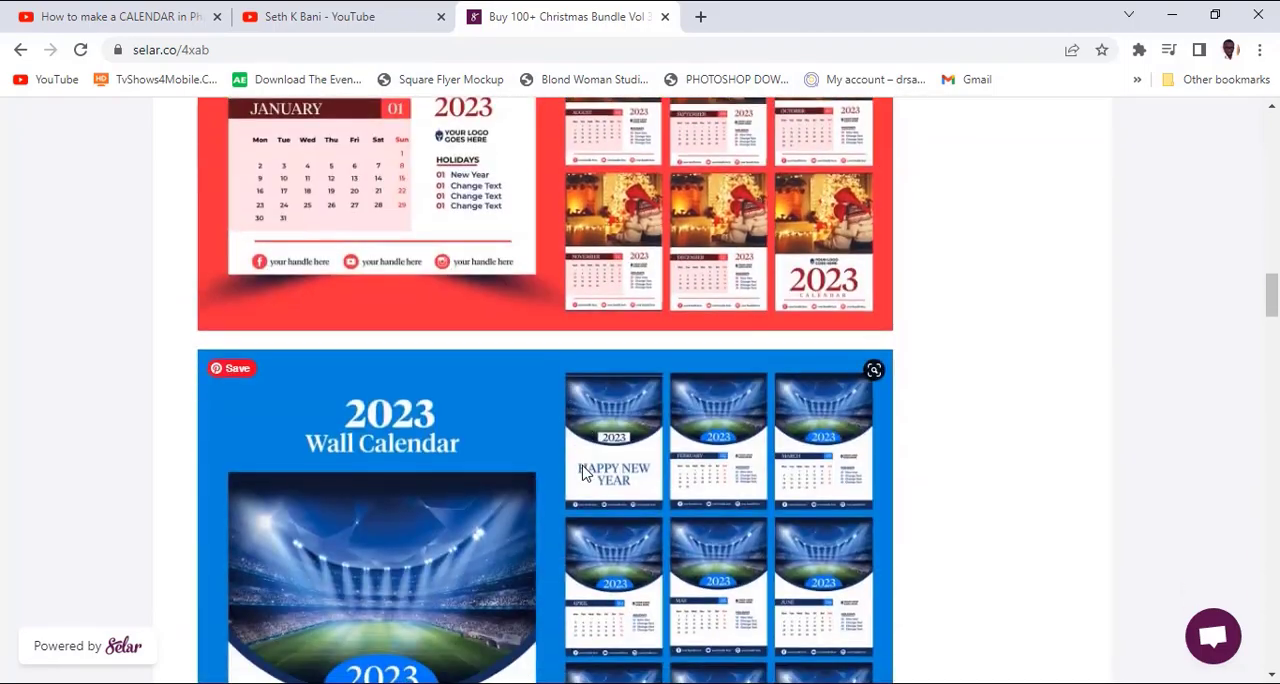
{"action": "scroll", "coordinate": [590, 466], "scroll_direction": "down", "scroll_amount": 20}
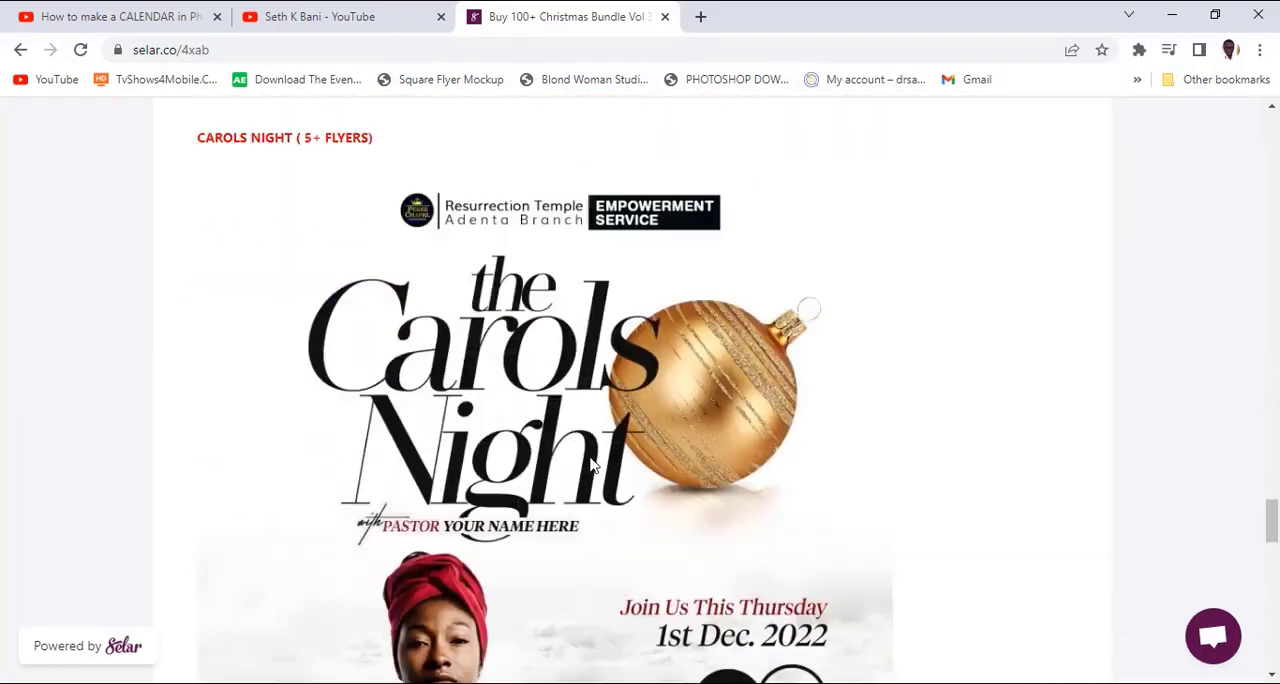
{"action": "scroll", "coordinate": [593, 467], "scroll_direction": "up", "scroll_amount": 5}
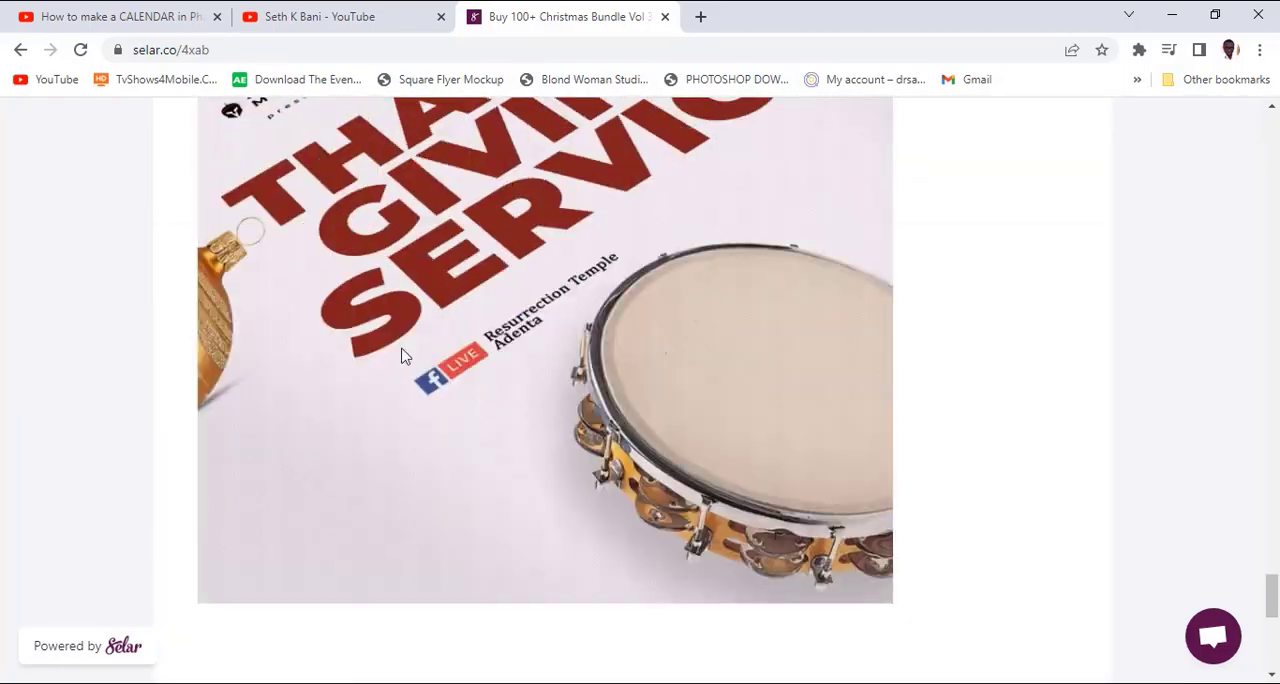
{"action": "left_click", "coordinate": [20, 49]}
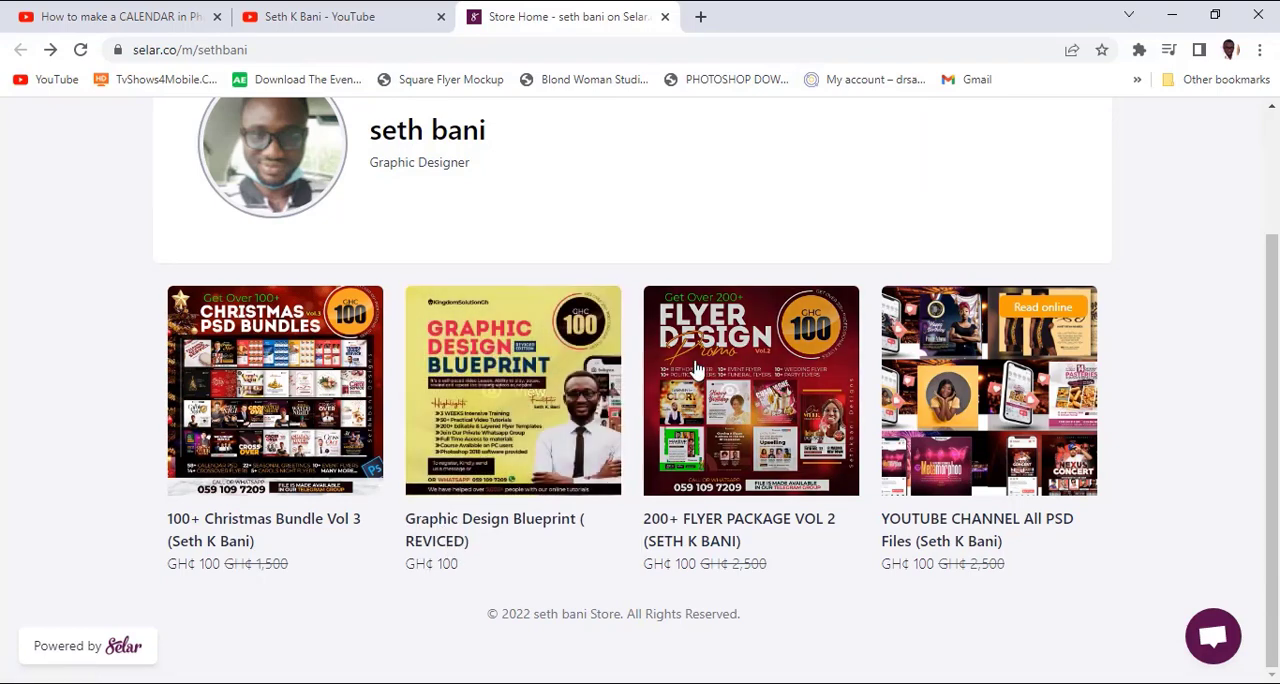
{"action": "mouse_move", "coordinate": [757, 405]}
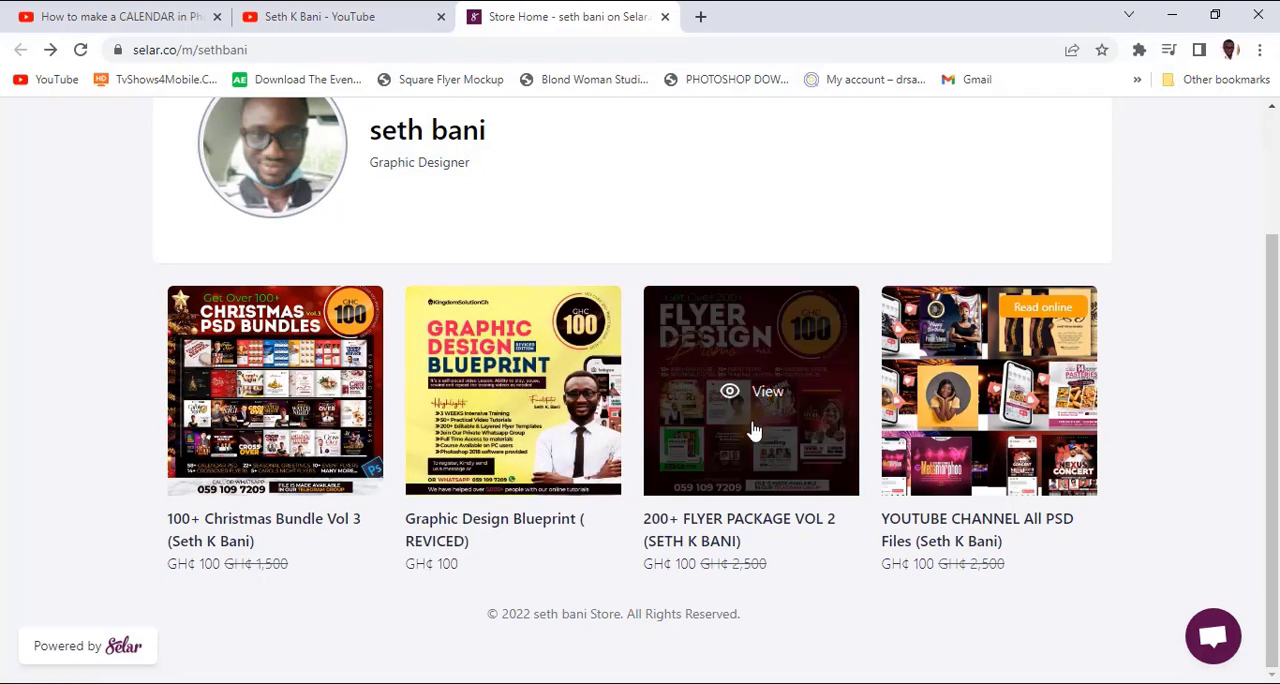